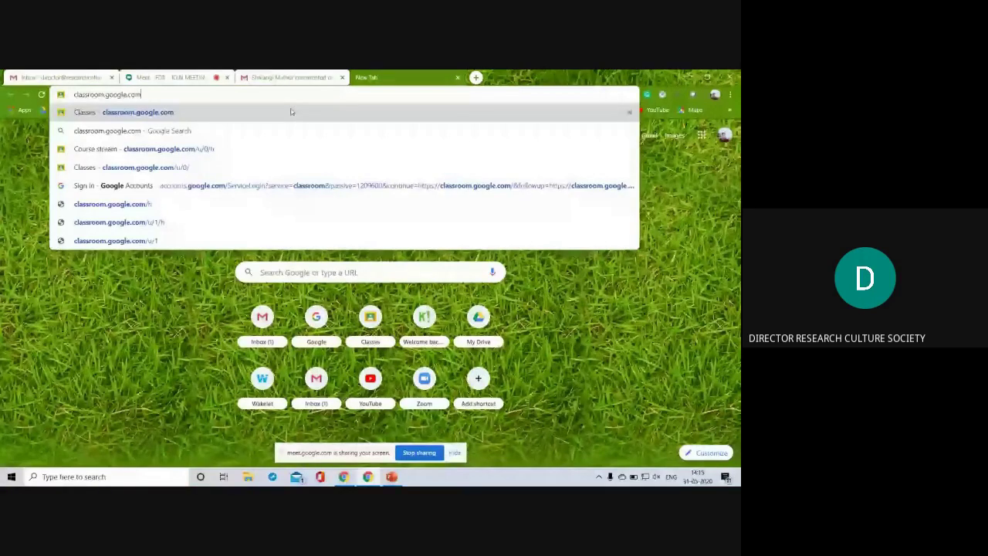
Go to classroom.google.com and bring up the Google Classroom classes page
{"action": "key", "text": "Return"}
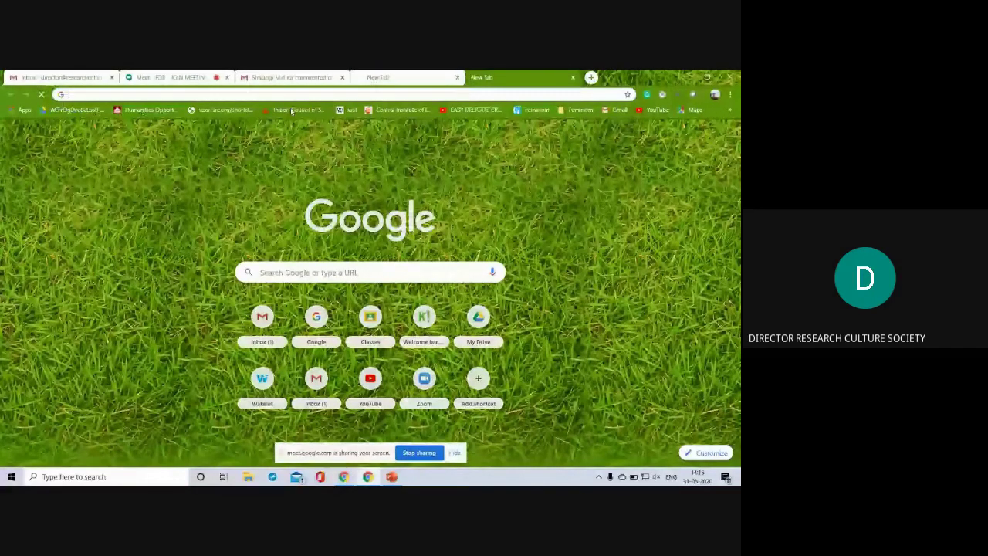
{"action": "left_click", "coordinate": [435, 77]}
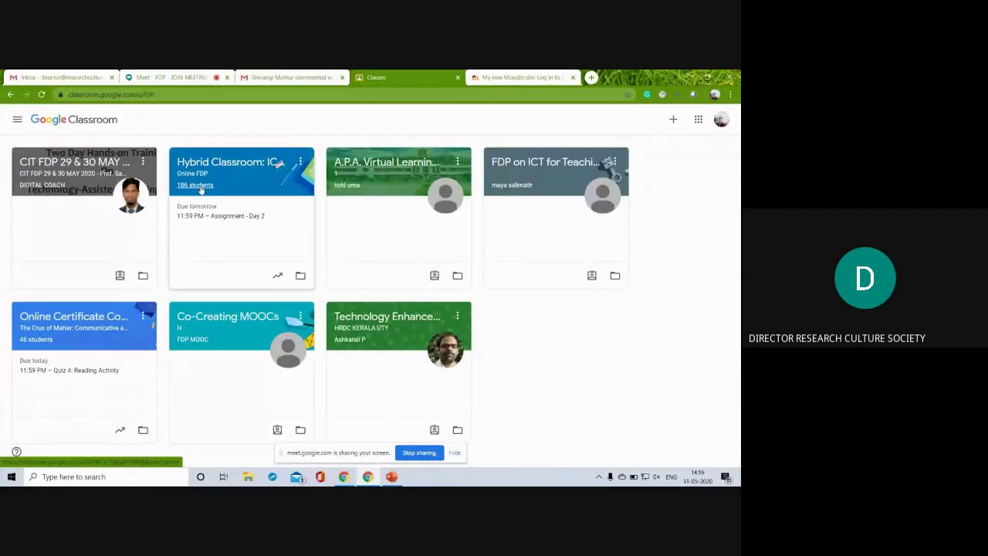
Log in to MoodleCloud and open 'The Crux of Matter: Communicative and Functional English'
{"action": "left_click", "coordinate": [533, 77]}
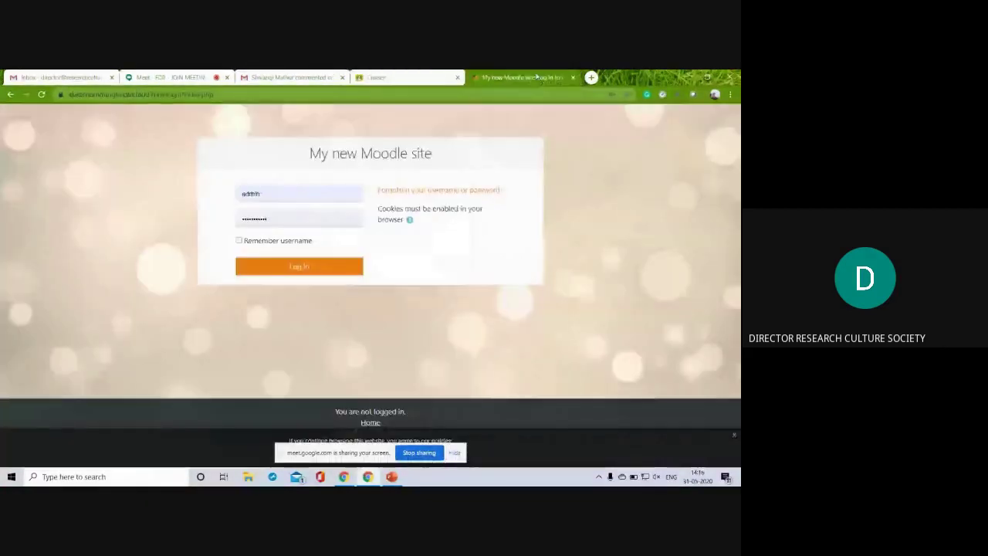
{"action": "left_click", "coordinate": [299, 267]}
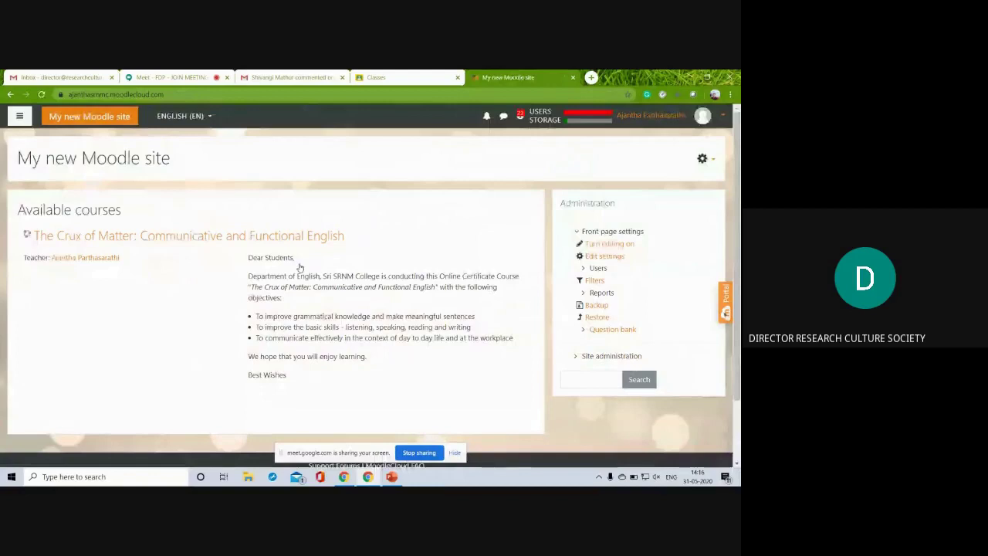
{"action": "left_click", "coordinate": [229, 237]}
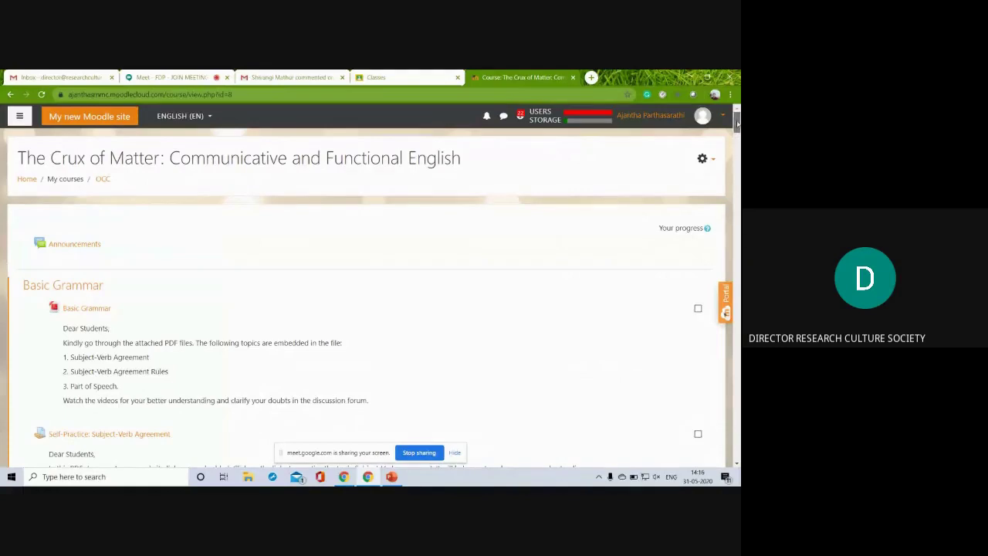
Scroll past Listening Activities 1–6 and their quizzes to the Speaking Skills introductory videos
{"action": "scroll", "coordinate": [739, 152], "scroll_direction": "down", "scroll_amount": 1}
{"action": "scroll", "coordinate": [738, 152], "scroll_direction": "down", "scroll_amount": 2}
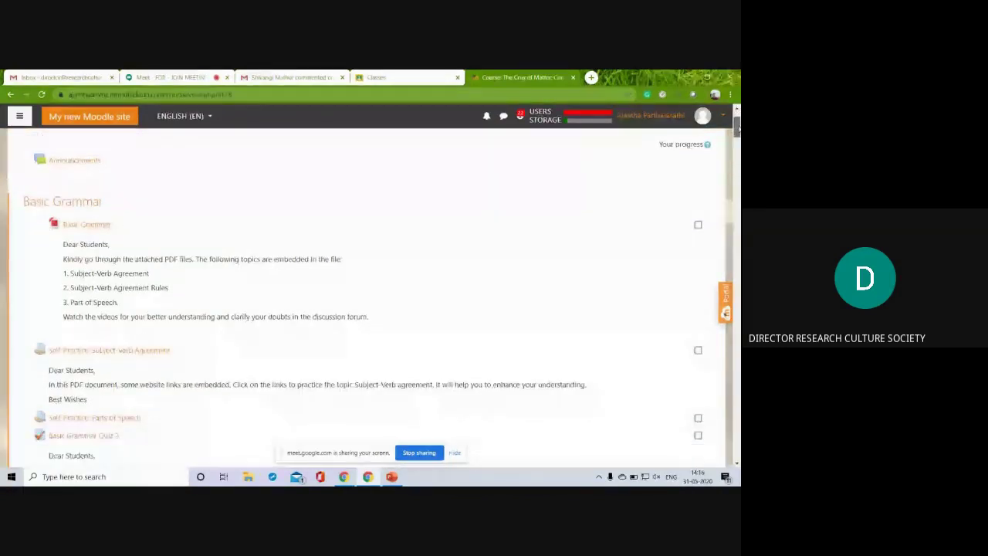
{"action": "scroll", "coordinate": [367, 297], "scroll_direction": "down", "scroll_amount": 1}
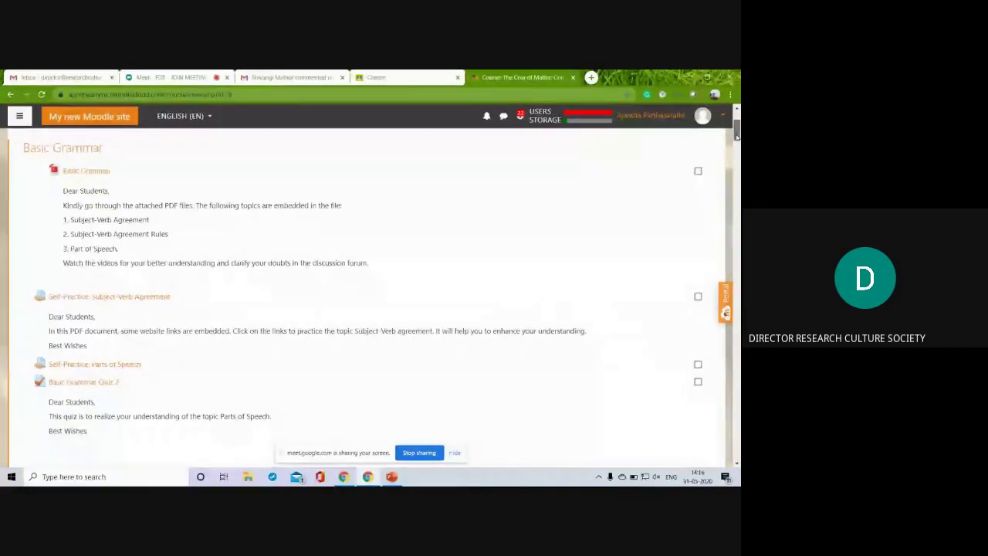
{"action": "scroll", "coordinate": [736, 135], "scroll_direction": "up", "scroll_amount": 3}
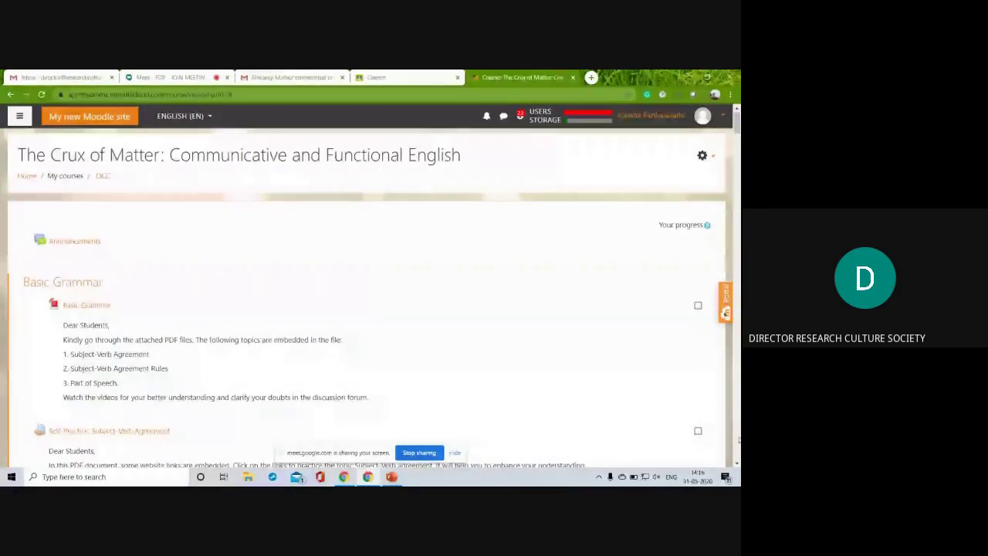
{"action": "left_click", "coordinate": [736, 465]}
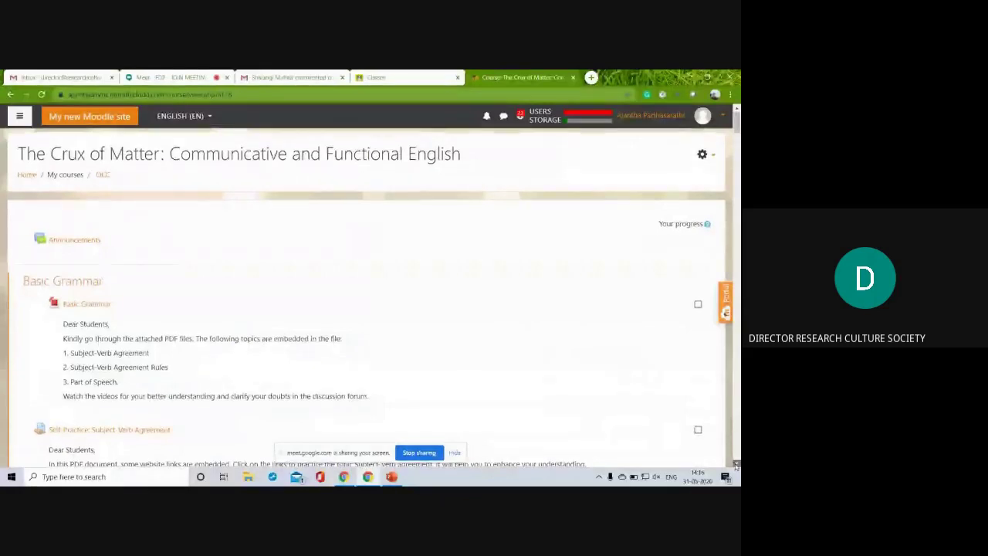
{"action": "left_click", "coordinate": [737, 465]}
{"action": "left_click", "coordinate": [736, 465]}
{"action": "left_click", "coordinate": [736, 466]}
{"action": "left_click", "coordinate": [736, 466]}
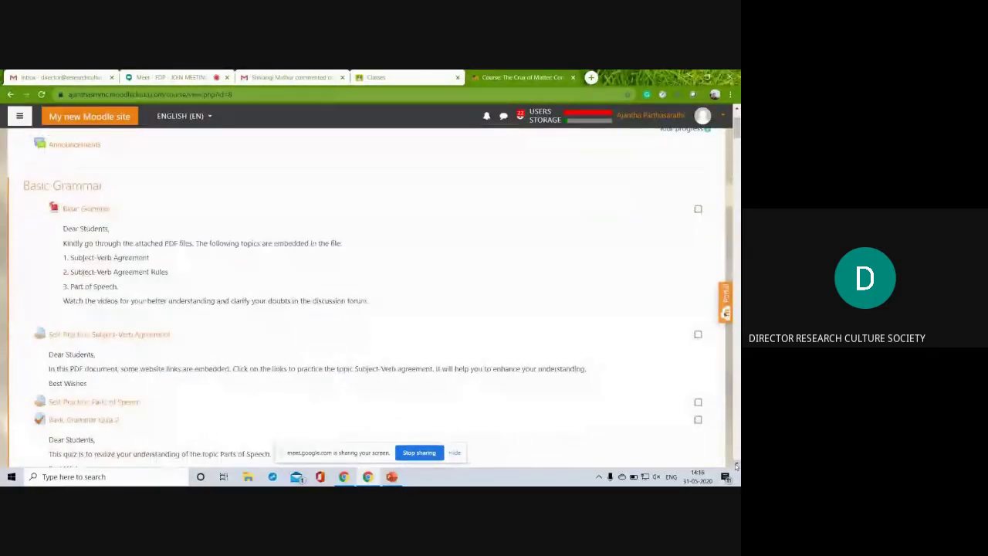
{"action": "left_click", "coordinate": [737, 466]}
{"action": "left_click", "coordinate": [736, 466]}
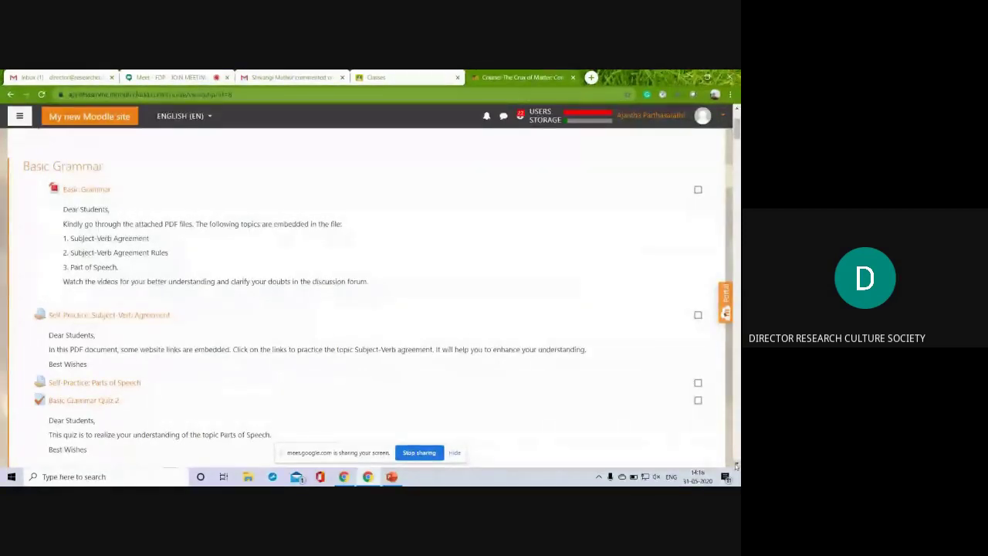
{"action": "left_click", "coordinate": [736, 466]}
{"action": "left_click", "coordinate": [736, 465]}
{"action": "left_click", "coordinate": [736, 465]}
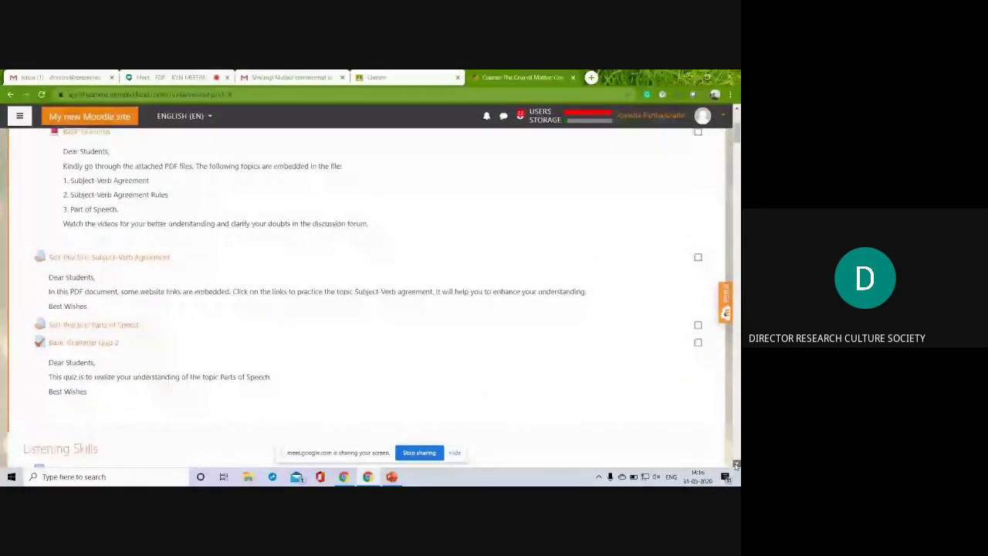
{"action": "left_click", "coordinate": [736, 466]}
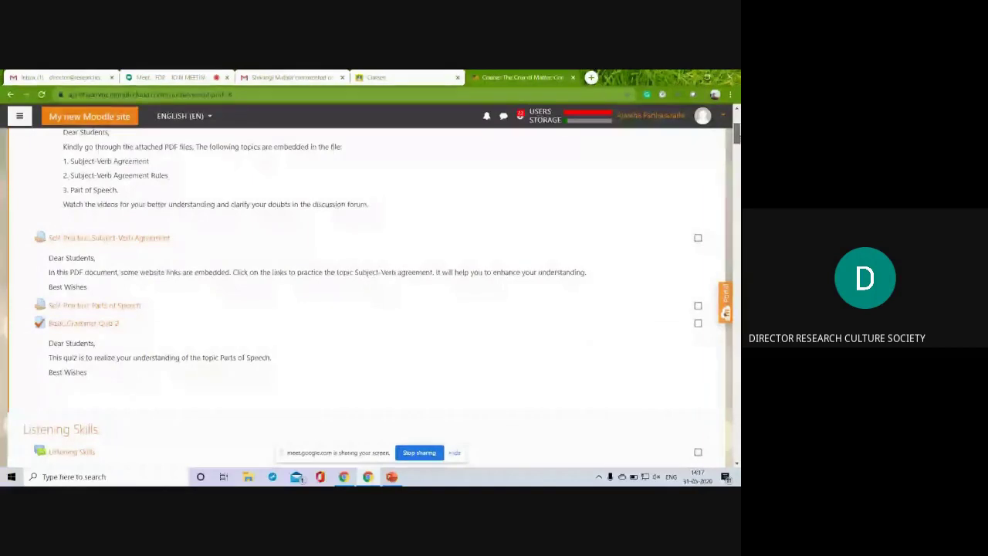
{"action": "scroll", "coordinate": [371, 297], "scroll_direction": "up", "scroll_amount": 1}
{"action": "scroll", "coordinate": [34, 209], "scroll_direction": "up", "scroll_amount": 1}
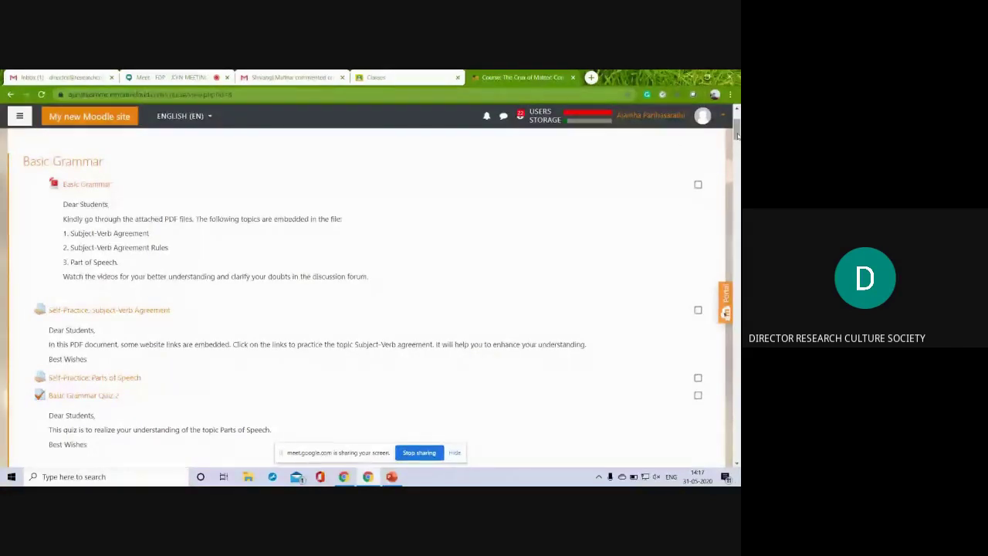
{"action": "scroll", "coordinate": [737, 135], "scroll_direction": "down", "scroll_amount": 3}
{"action": "scroll", "coordinate": [367, 297], "scroll_direction": "down", "scroll_amount": 1}
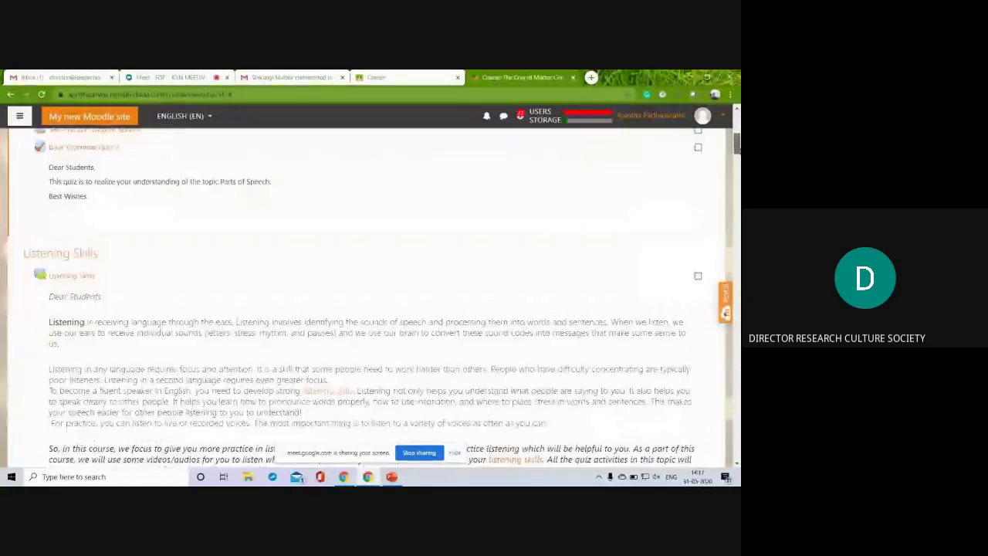
{"action": "scroll", "coordinate": [367, 297], "scroll_direction": "down", "scroll_amount": 1}
{"action": "scroll", "coordinate": [367, 297], "scroll_direction": "down", "scroll_amount": 1}
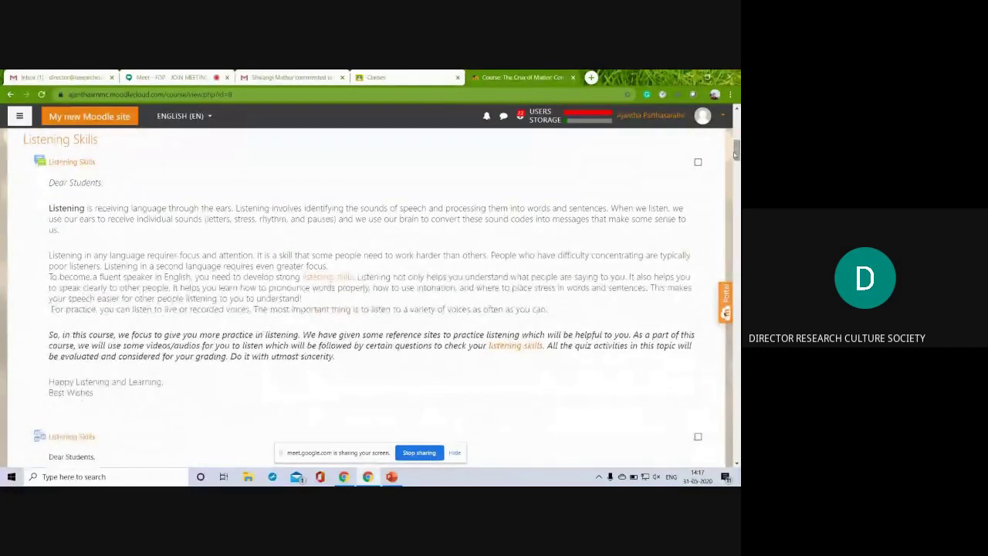
{"action": "scroll", "coordinate": [370, 295], "scroll_direction": "down", "scroll_amount": 1}
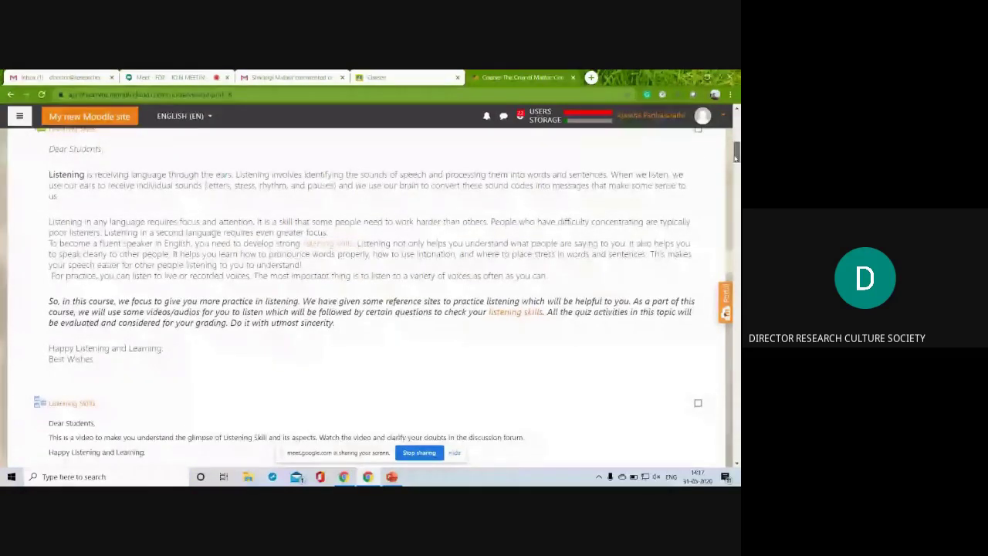
{"action": "scroll", "coordinate": [370, 297], "scroll_direction": "down", "scroll_amount": 5}
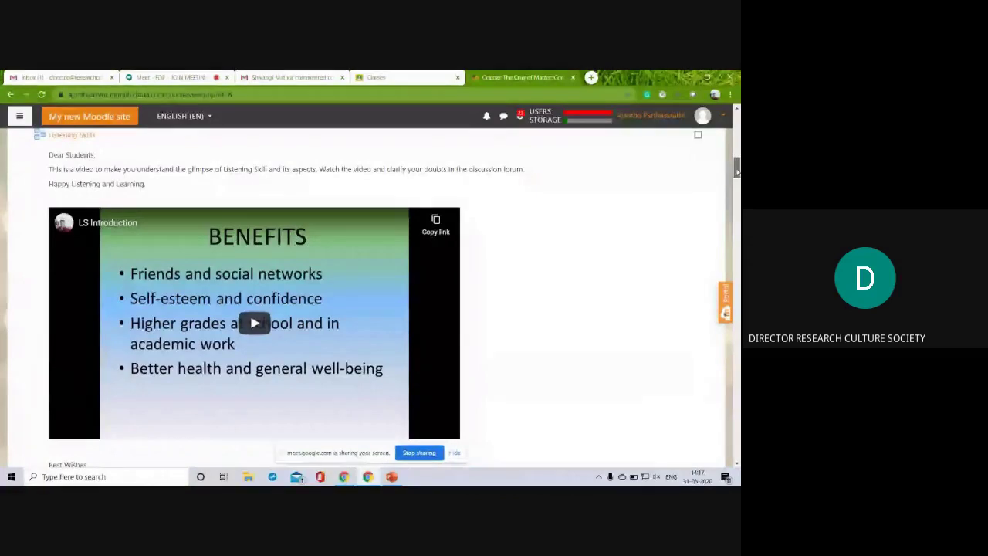
{"action": "left_click_drag", "start_coordinate": [736, 171], "coordinate": [737, 249]}
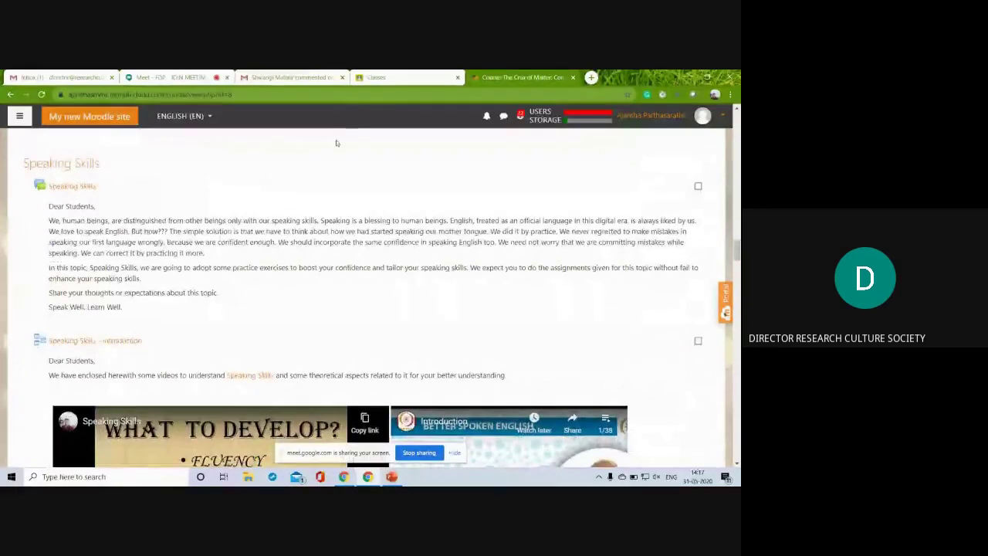
Scroll through Writing Skills Activities 1–4 until Activity 4's YouTube animation video shows
{"action": "scroll", "coordinate": [371, 308], "scroll_direction": "down", "scroll_amount": 5}
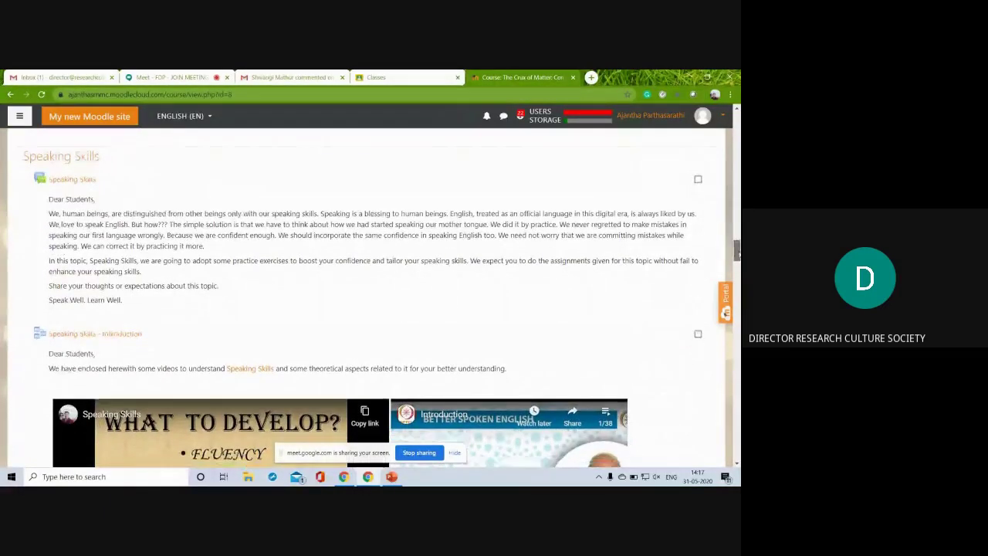
{"action": "scroll", "coordinate": [371, 309], "scroll_direction": "down", "scroll_amount": 3}
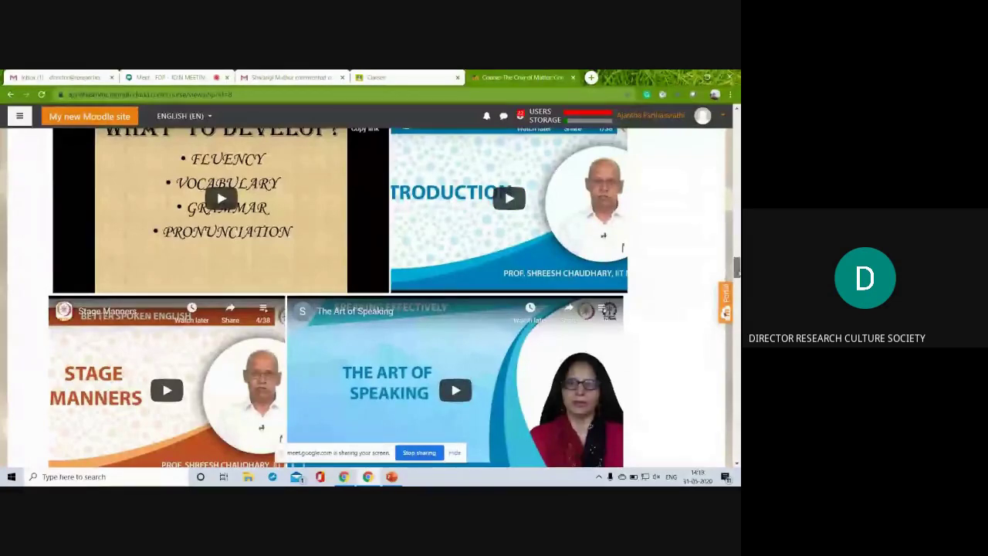
{"action": "scroll", "coordinate": [737, 266], "scroll_direction": "down", "scroll_amount": 4}
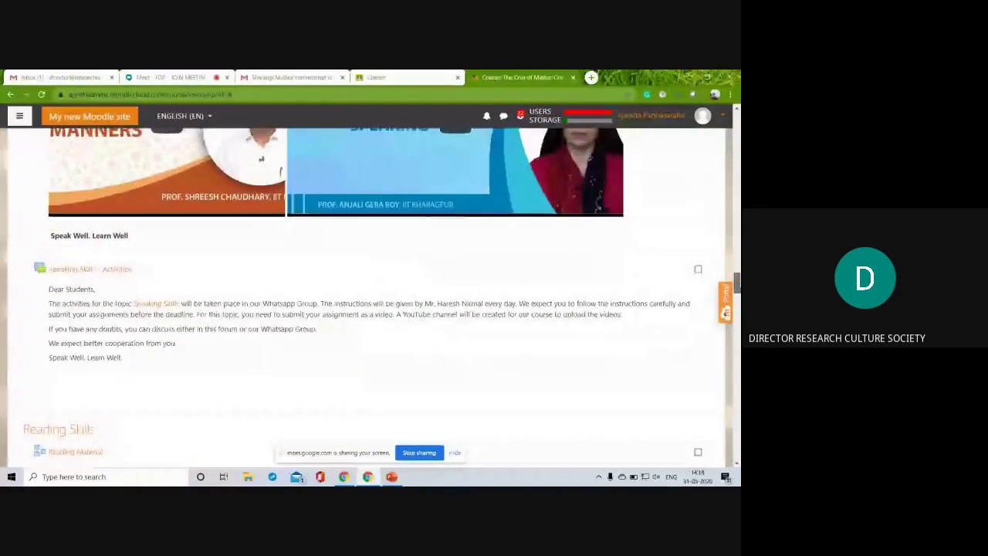
{"action": "scroll", "coordinate": [737, 293], "scroll_direction": "down", "scroll_amount": 3}
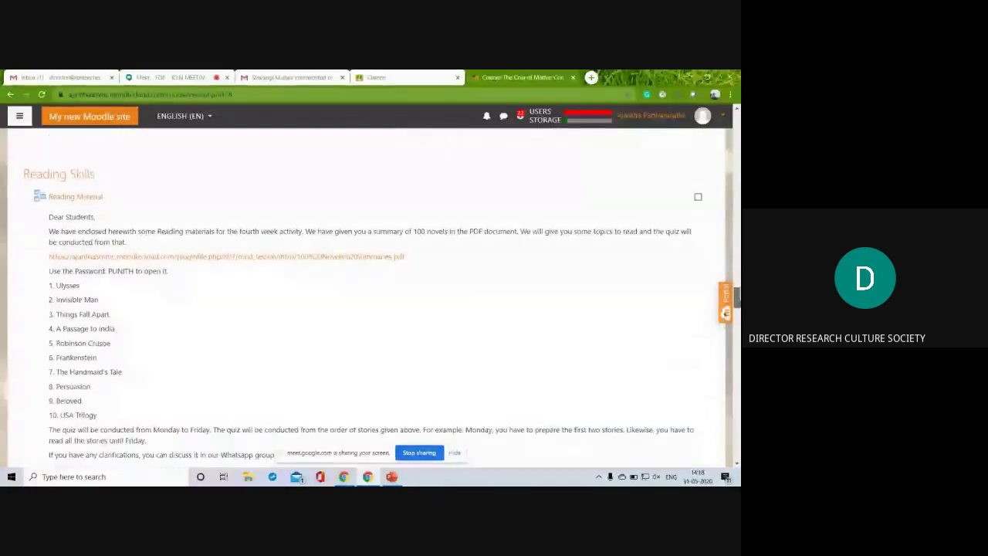
{"action": "scroll", "coordinate": [737, 293], "scroll_direction": "down", "scroll_amount": 3}
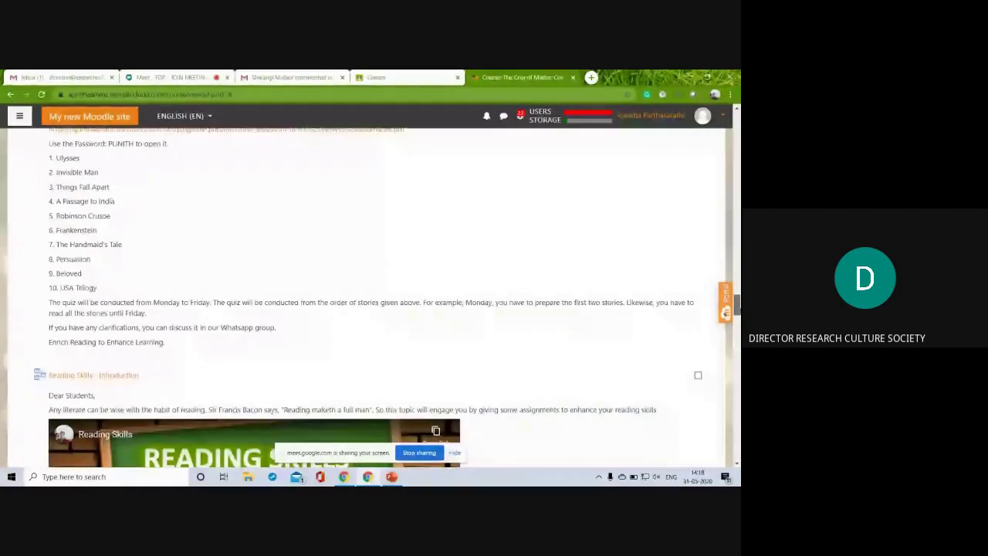
{"action": "scroll", "coordinate": [737, 307], "scroll_direction": "down", "scroll_amount": 5}
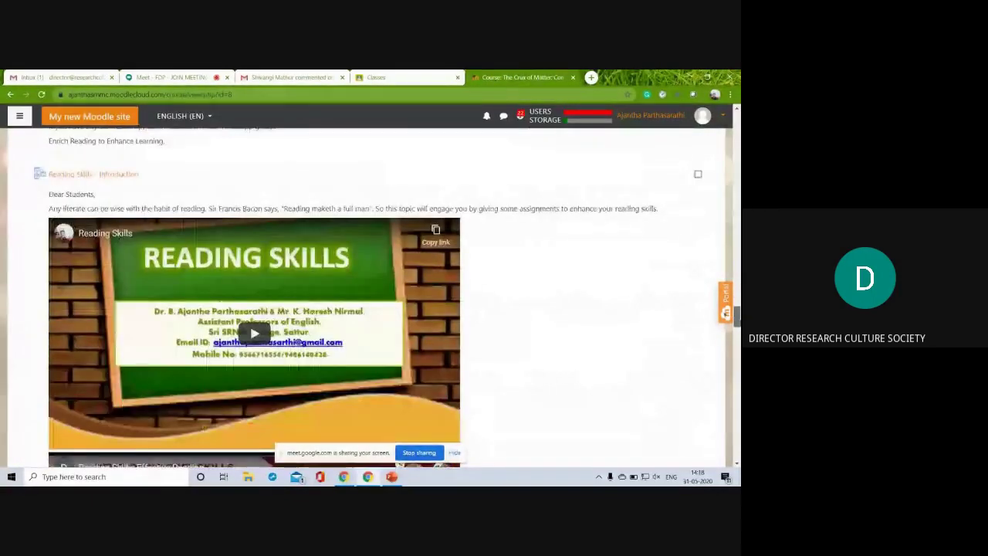
{"action": "scroll", "coordinate": [737, 307], "scroll_direction": "down", "scroll_amount": 3}
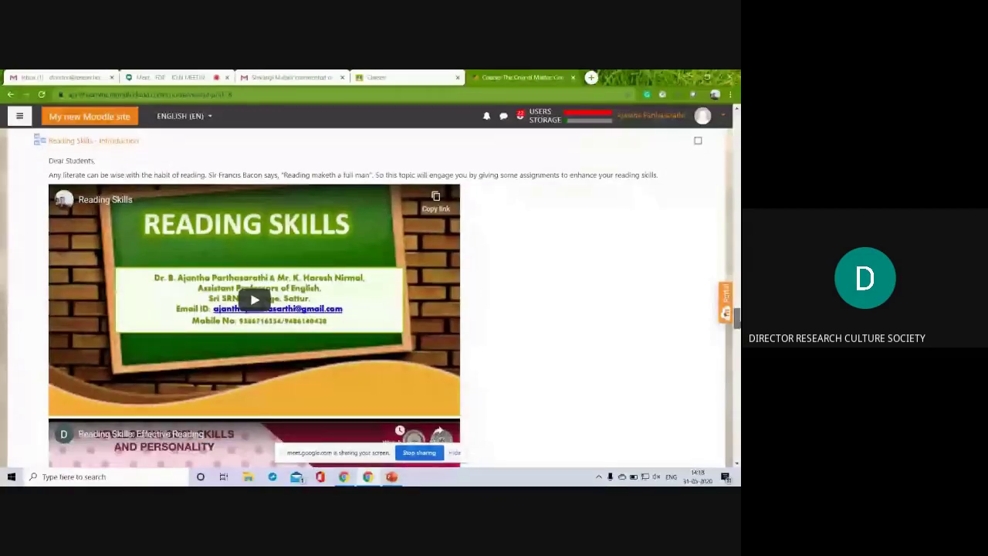
{"action": "scroll", "coordinate": [371, 298], "scroll_direction": "down", "scroll_amount": 6}
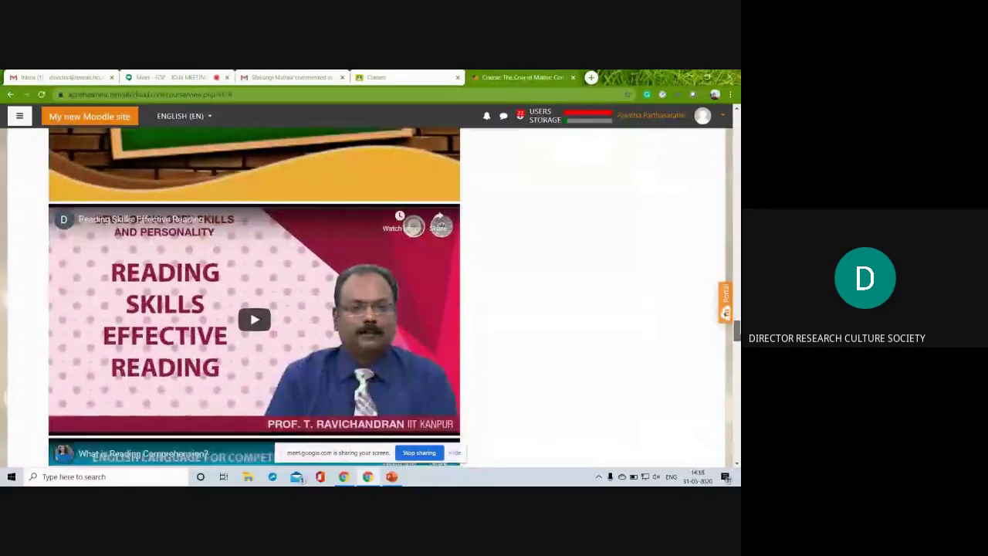
{"action": "scroll", "coordinate": [370, 298], "scroll_direction": "down", "scroll_amount": 9}
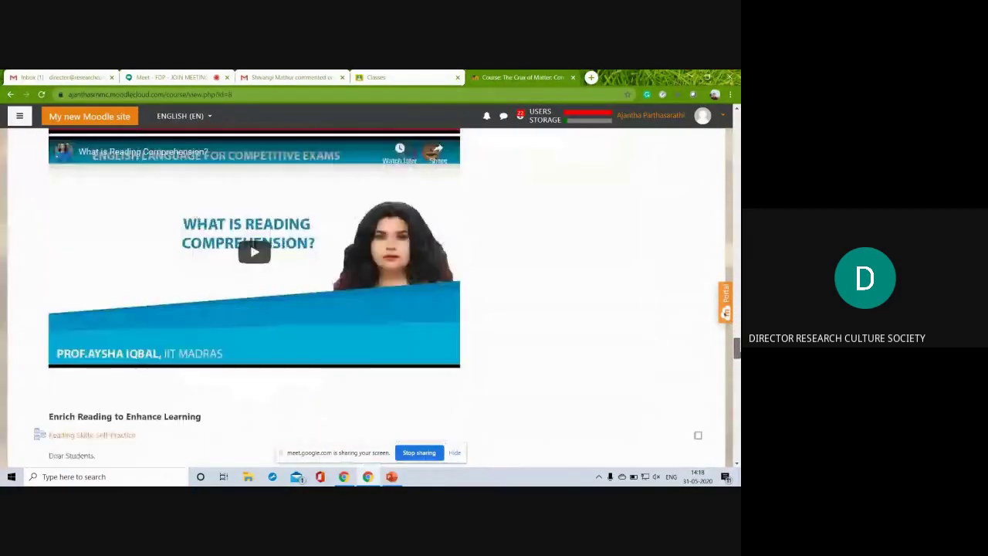
{"action": "scroll", "coordinate": [370, 298], "scroll_direction": "down", "scroll_amount": 4}
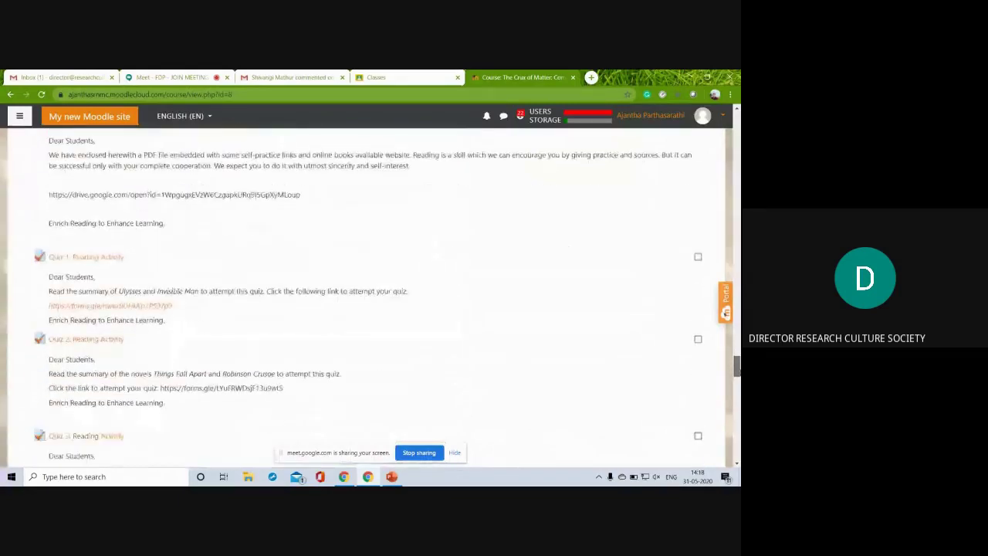
{"action": "scroll", "coordinate": [370, 298], "scroll_direction": "down", "scroll_amount": 6}
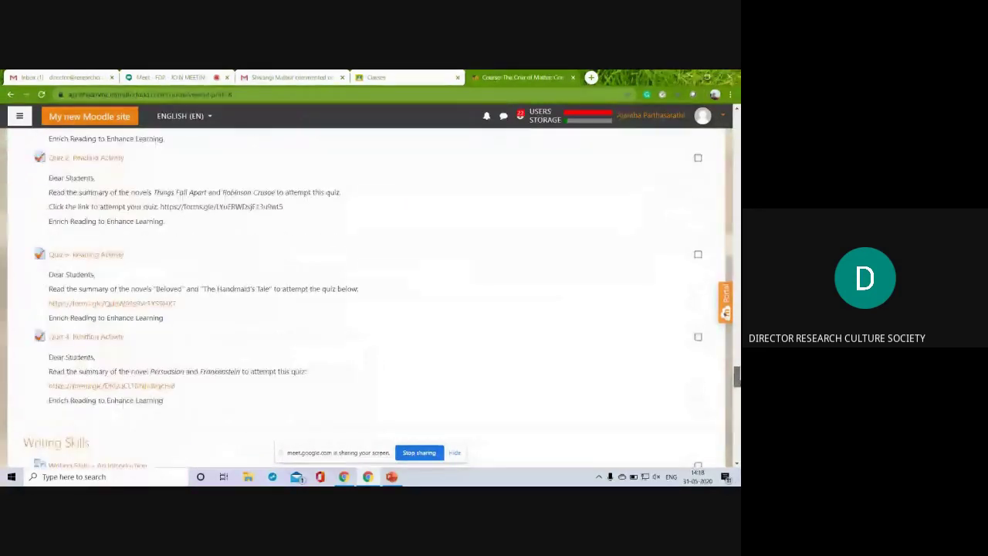
{"action": "scroll", "coordinate": [370, 298], "scroll_direction": "down", "scroll_amount": 5}
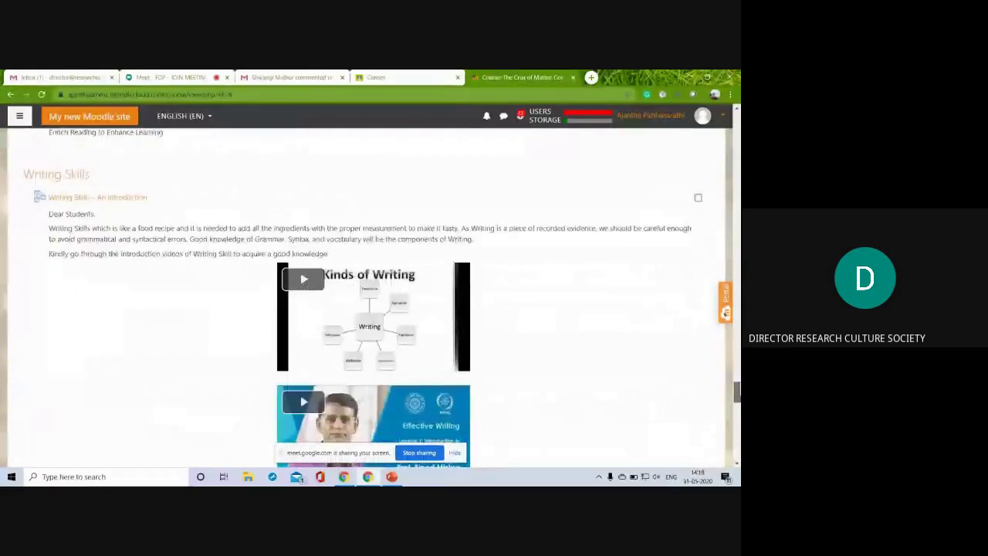
{"action": "scroll", "coordinate": [370, 298], "scroll_direction": "down", "scroll_amount": 6}
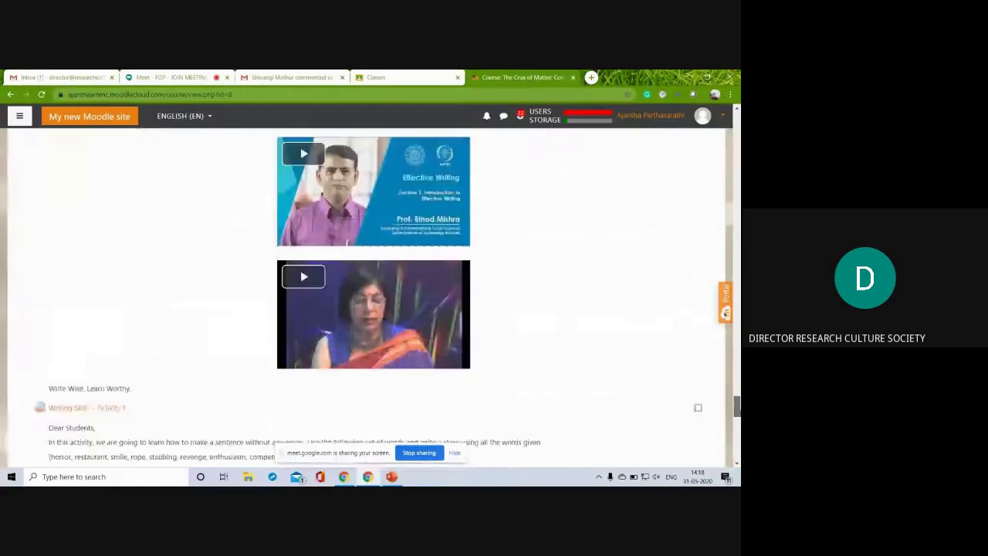
{"action": "scroll", "coordinate": [370, 298], "scroll_direction": "down", "scroll_amount": 6}
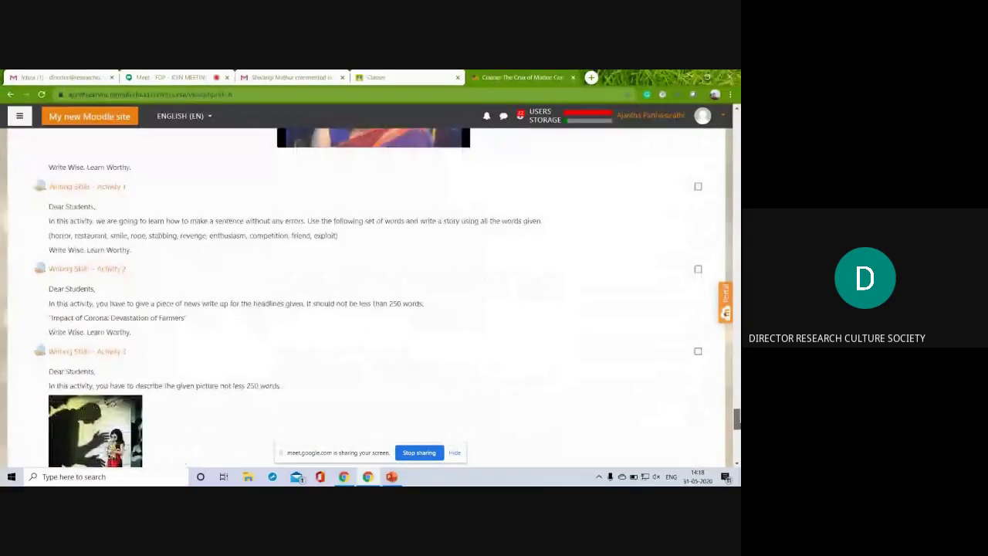
{"action": "scroll", "coordinate": [370, 298], "scroll_direction": "down", "scroll_amount": 4}
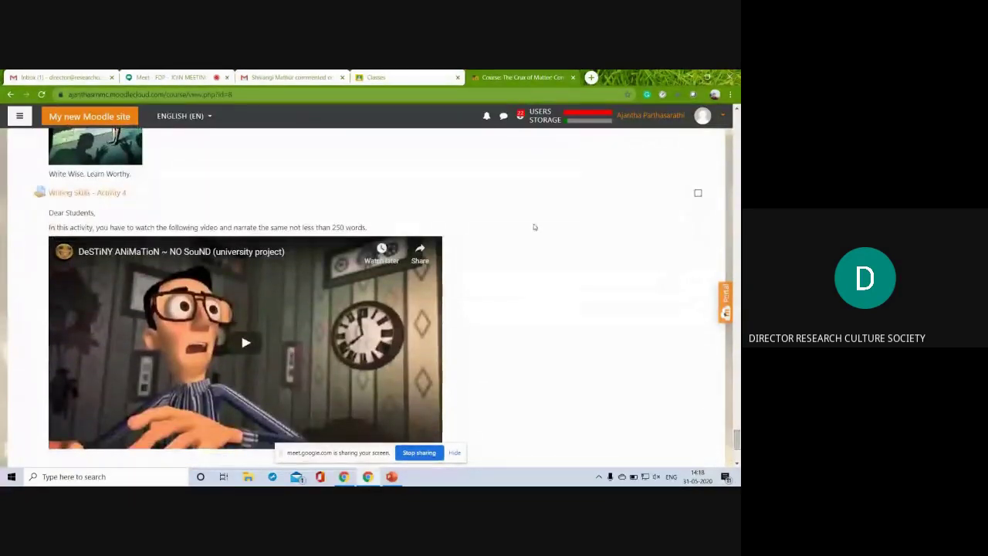
Review the Online Certificate Course stream's quizzes and materials, then return to the Moodle course
{"action": "left_click", "coordinate": [398, 73]}
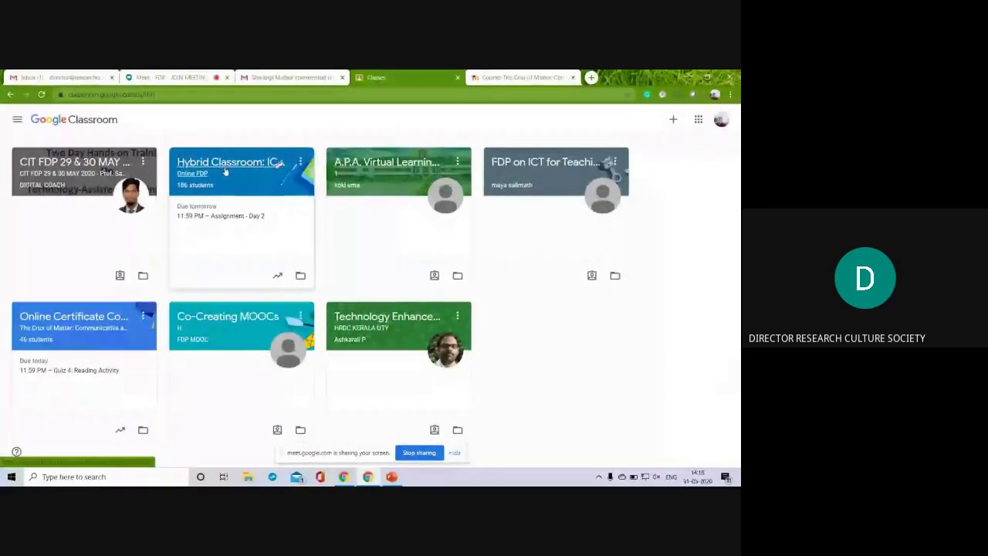
{"action": "left_click", "coordinate": [71, 329]}
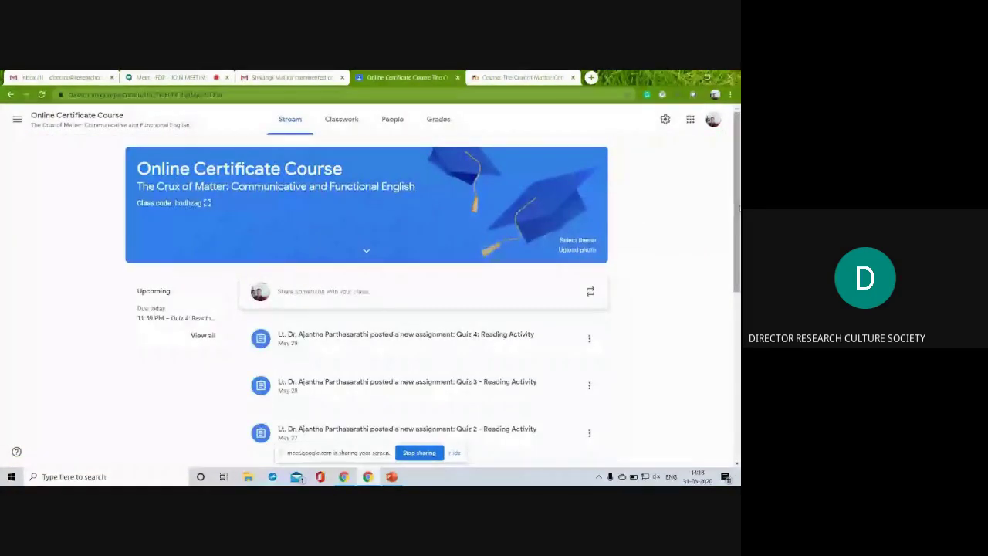
{"action": "scroll", "coordinate": [424, 308], "scroll_direction": "down", "scroll_amount": 5}
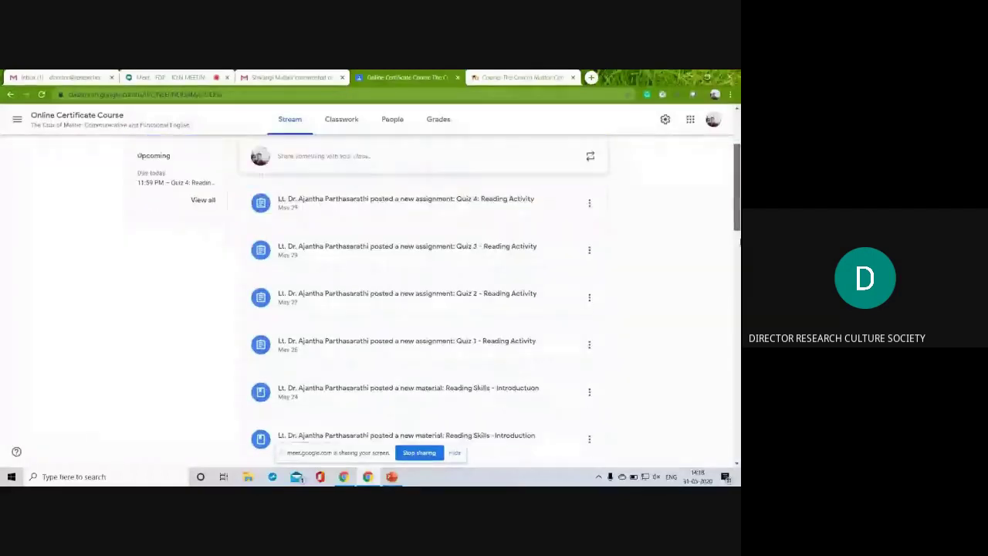
{"action": "scroll", "coordinate": [425, 309], "scroll_direction": "down", "scroll_amount": 2}
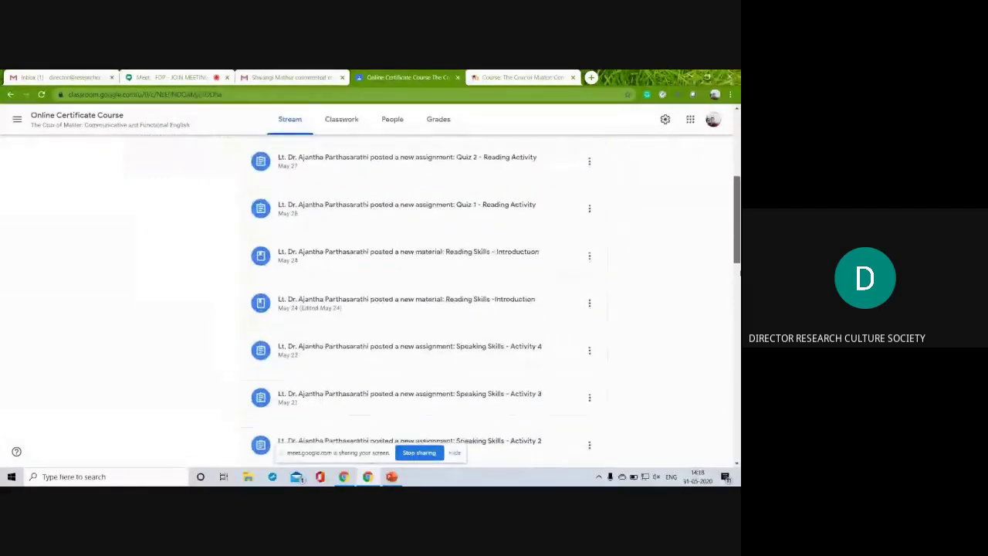
{"action": "scroll", "coordinate": [425, 309], "scroll_direction": "down", "scroll_amount": 2}
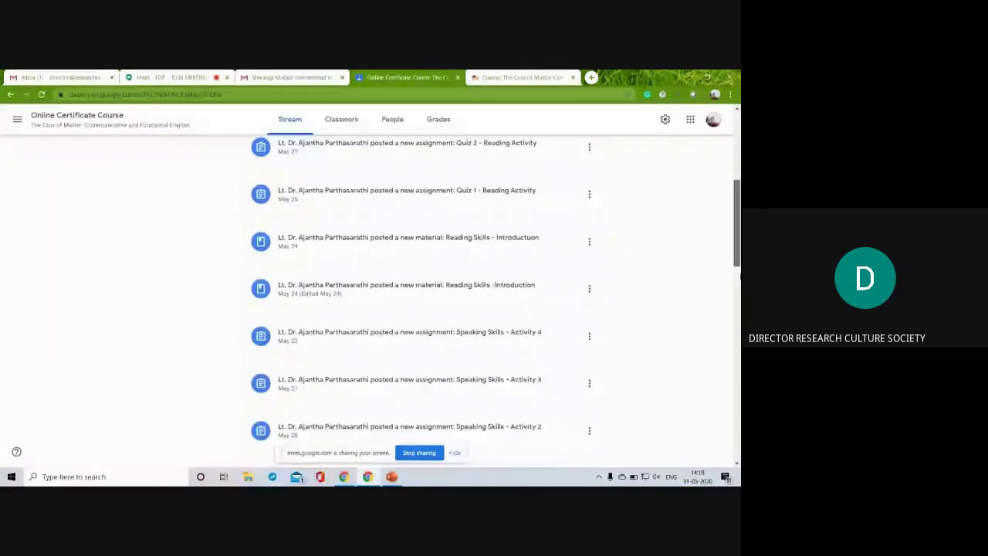
{"action": "scroll", "coordinate": [425, 308], "scroll_direction": "down", "scroll_amount": 4}
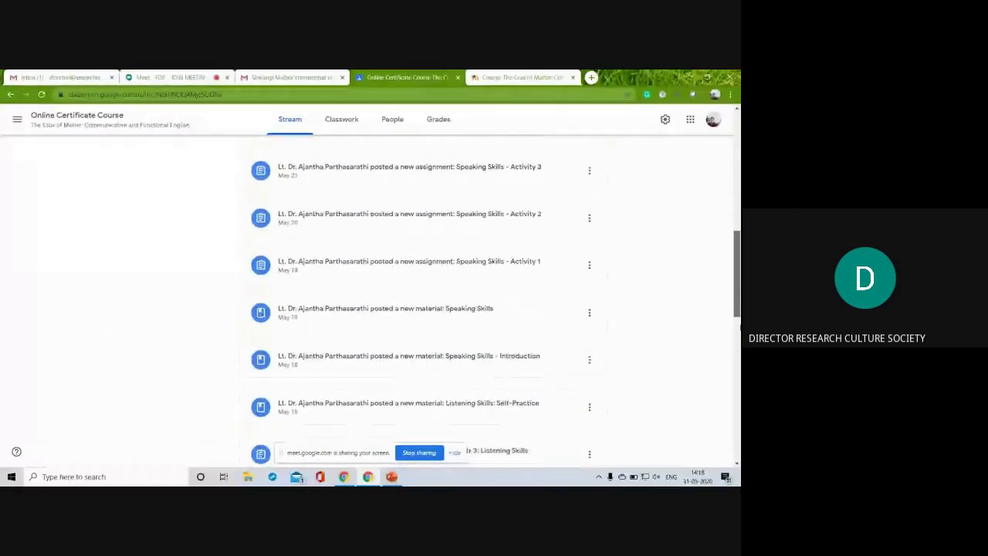
{"action": "scroll", "coordinate": [424, 309], "scroll_direction": "down", "scroll_amount": 3}
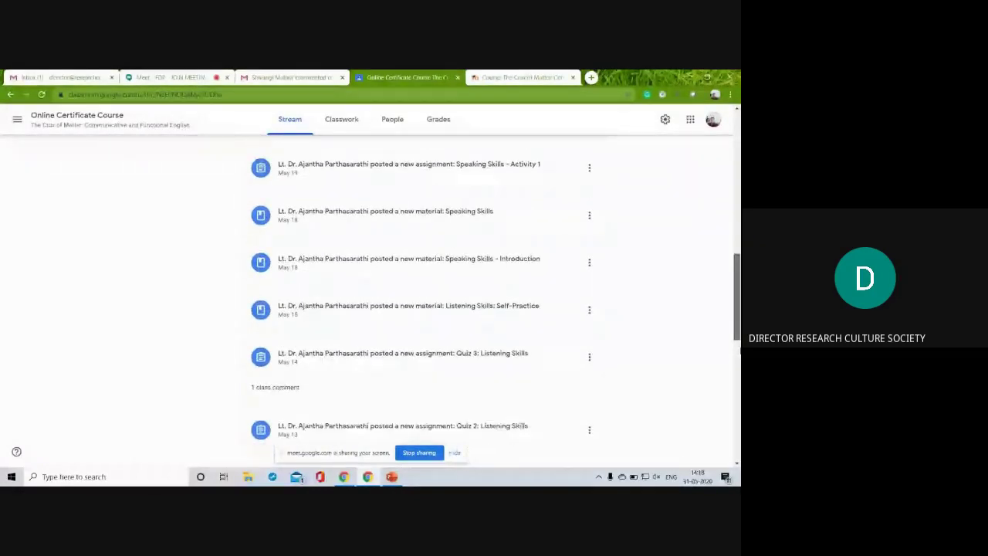
{"action": "scroll", "coordinate": [425, 309], "scroll_direction": "down", "scroll_amount": 7}
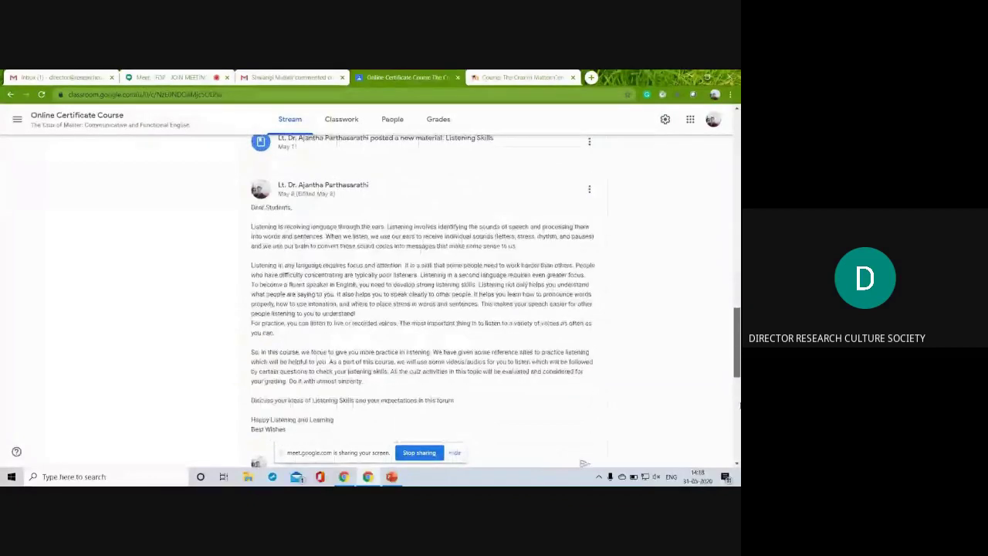
{"action": "scroll", "coordinate": [739, 404], "scroll_direction": "down", "scroll_amount": 2}
{"action": "scroll", "coordinate": [738, 397], "scroll_direction": "up", "scroll_amount": 1}
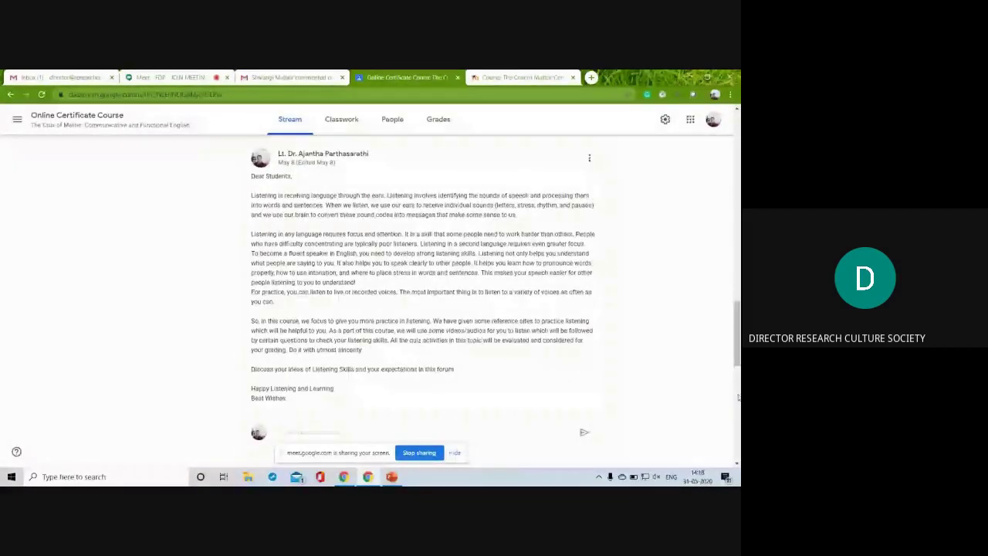
{"action": "scroll", "coordinate": [380, 219], "scroll_direction": "up", "scroll_amount": 3}
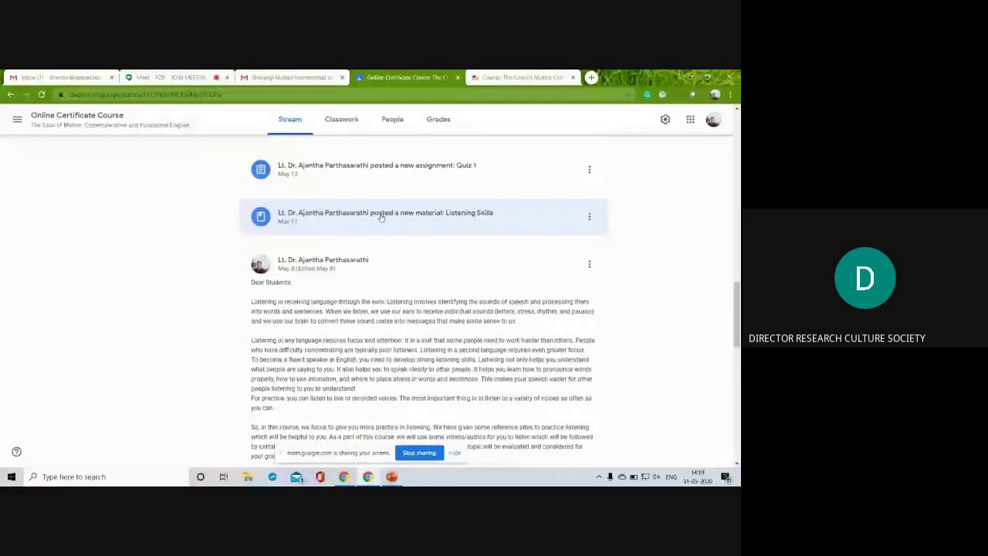
{"action": "key", "text": "ctrl+Tab"}
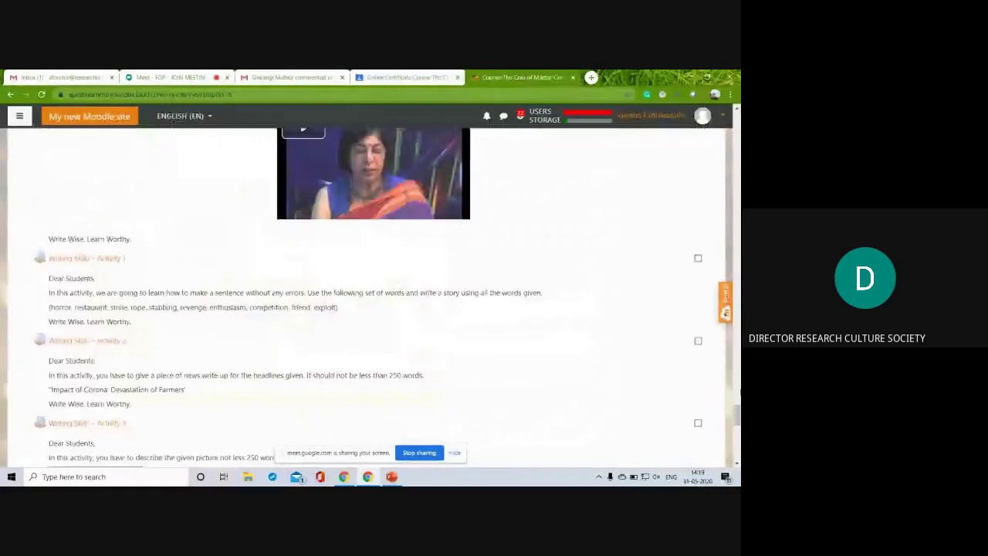
Jump to the course top and scroll to the Listening Skills 'LS Introduction' video
{"action": "key", "text": "Home"}
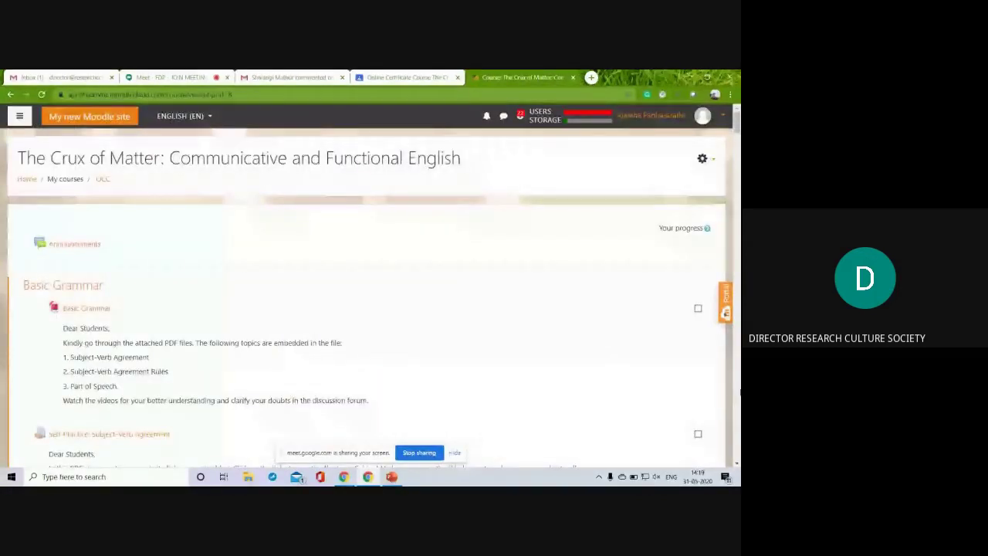
{"action": "scroll", "coordinate": [367, 297], "scroll_direction": "down", "scroll_amount": 10}
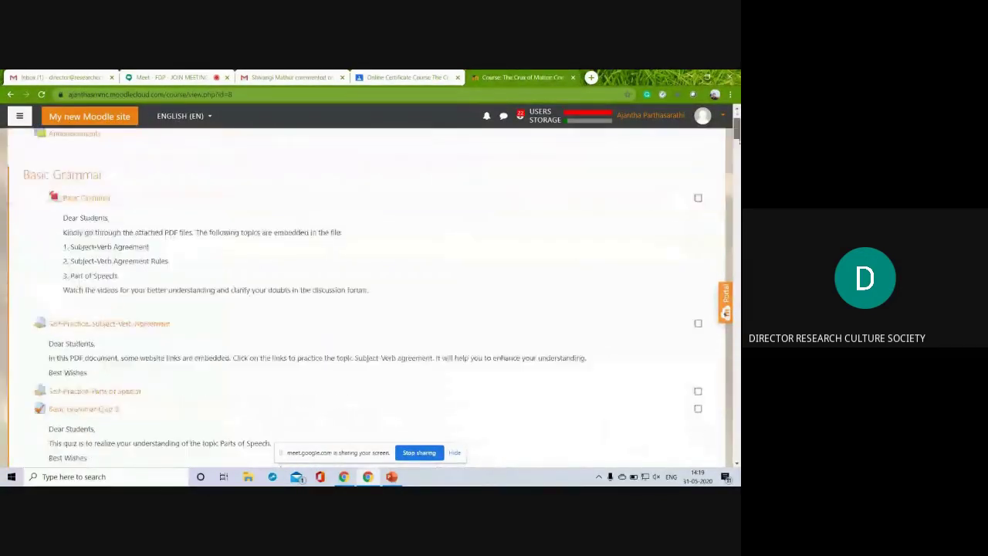
{"action": "scroll", "coordinate": [366, 297], "scroll_direction": "down", "scroll_amount": 1}
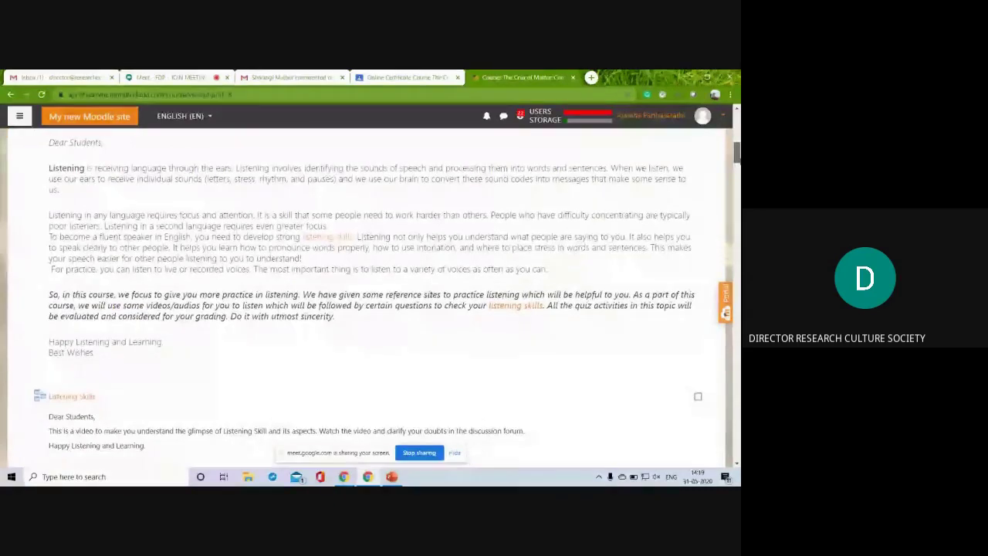
{"action": "scroll", "coordinate": [367, 298], "scroll_direction": "down", "scroll_amount": 7}
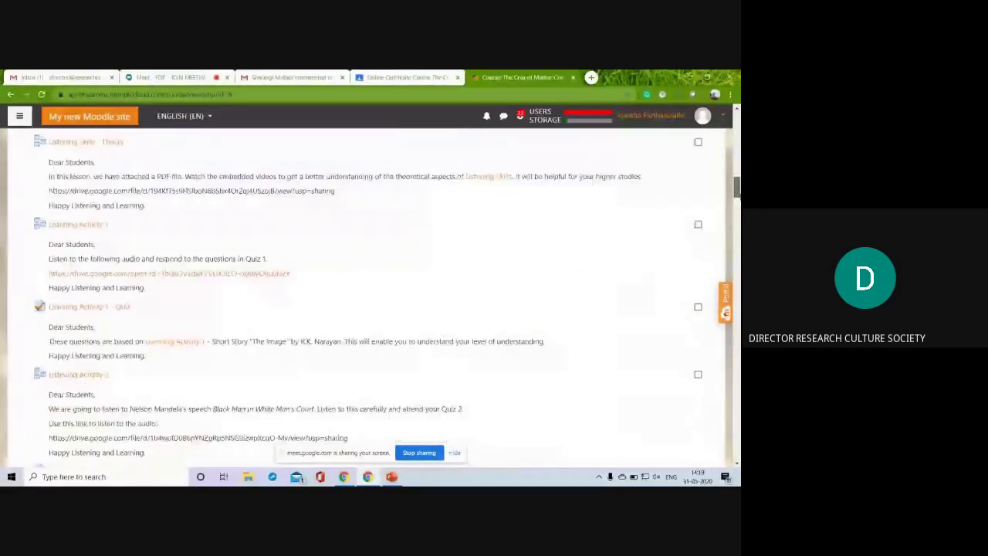
{"action": "scroll", "coordinate": [367, 298], "scroll_direction": "up", "scroll_amount": 3}
{"action": "scroll", "coordinate": [386, 297], "scroll_direction": "up", "scroll_amount": 3}
{"action": "scroll", "coordinate": [385, 297], "scroll_direction": "down", "scroll_amount": 1}
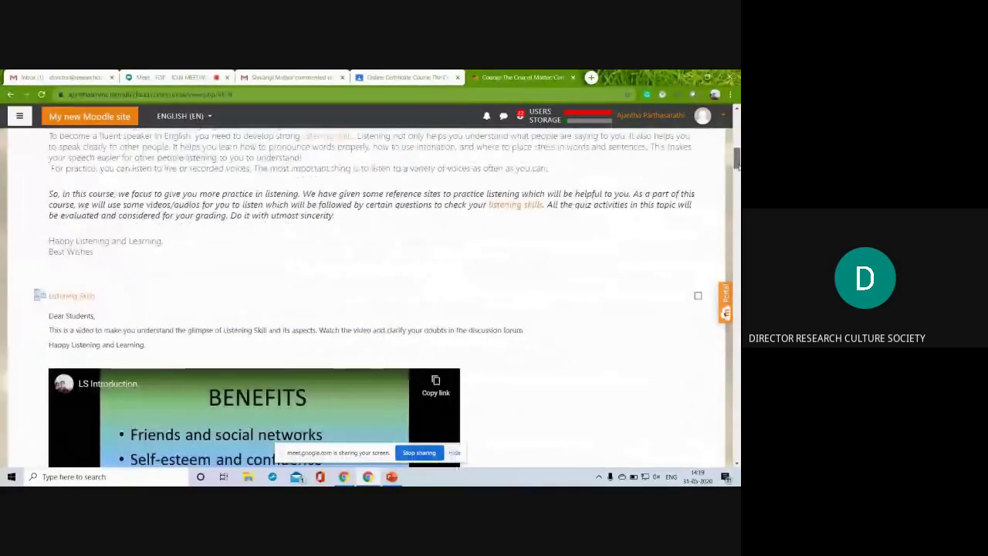
View the Classroom Listening Skills post's four YouTube videos, then return to the Moodle course
{"action": "left_click", "coordinate": [409, 77]}
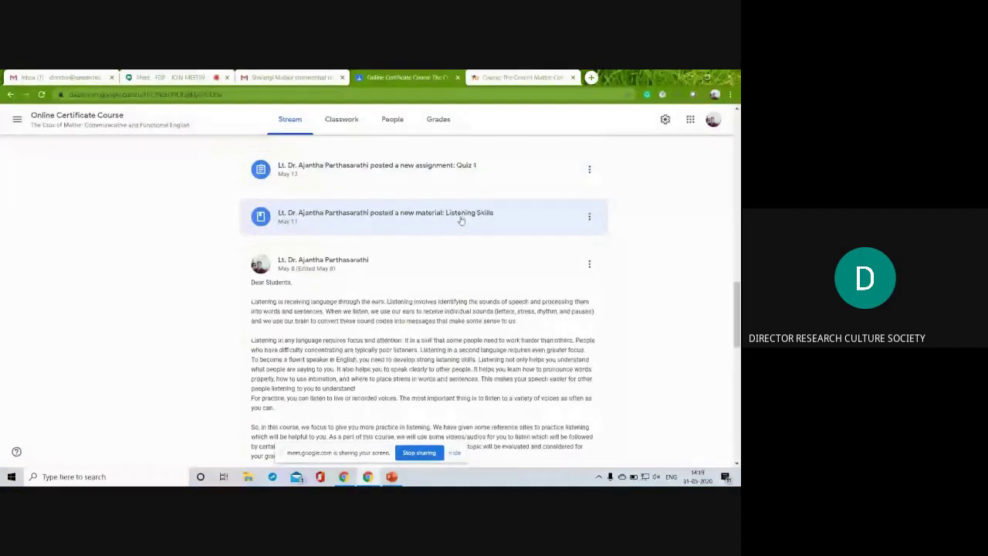
{"action": "left_click", "coordinate": [345, 214]}
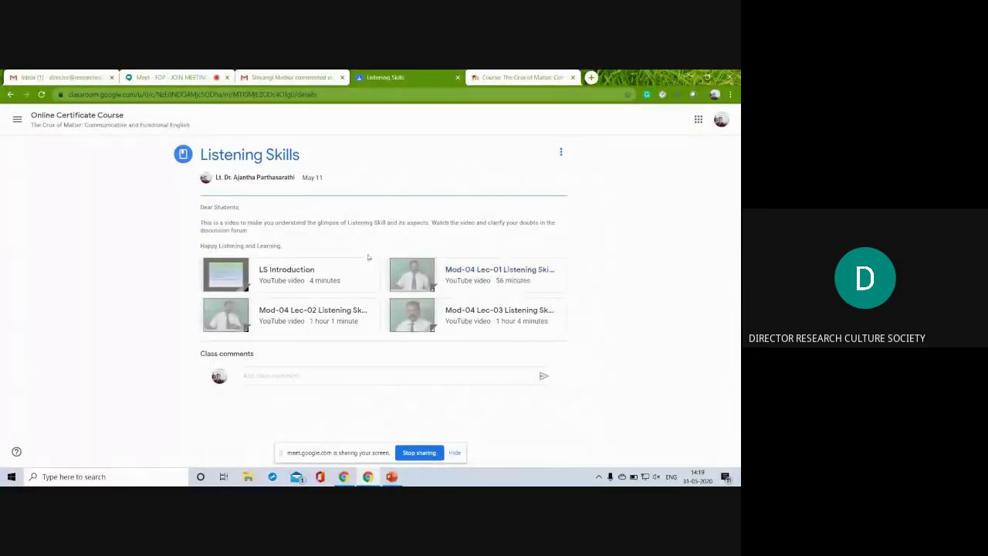
{"action": "left_click", "coordinate": [78, 115]}
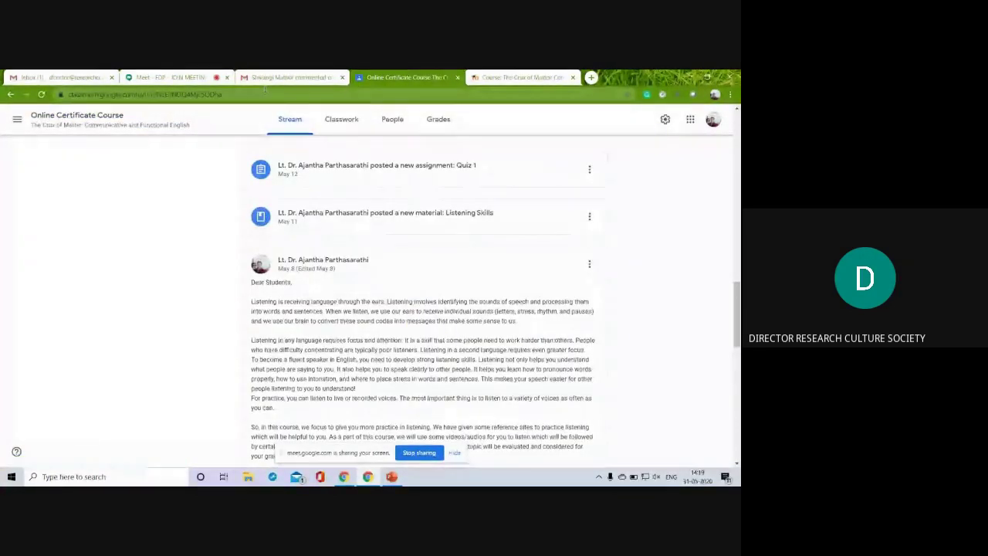
{"action": "left_click", "coordinate": [15, 124]}
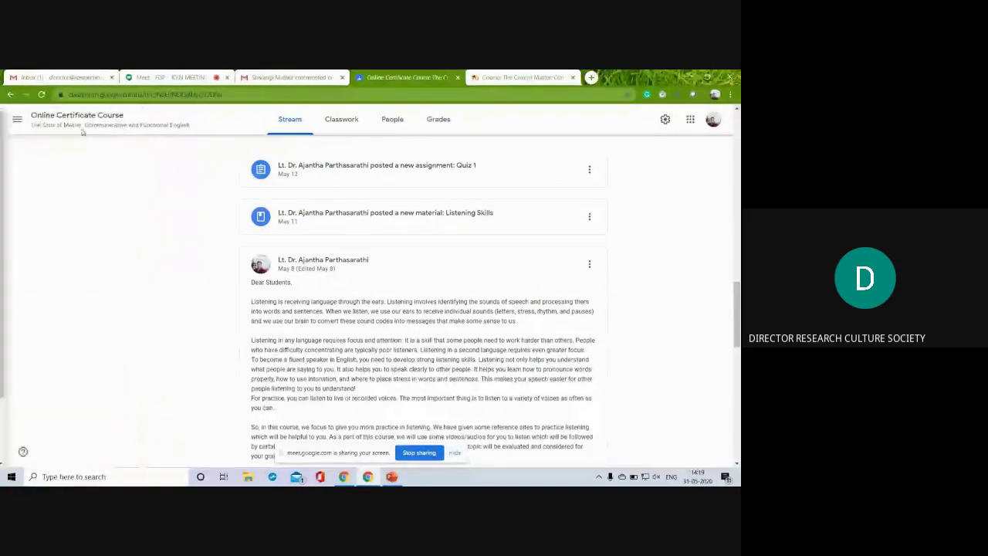
{"action": "left_click", "coordinate": [11, 94]}
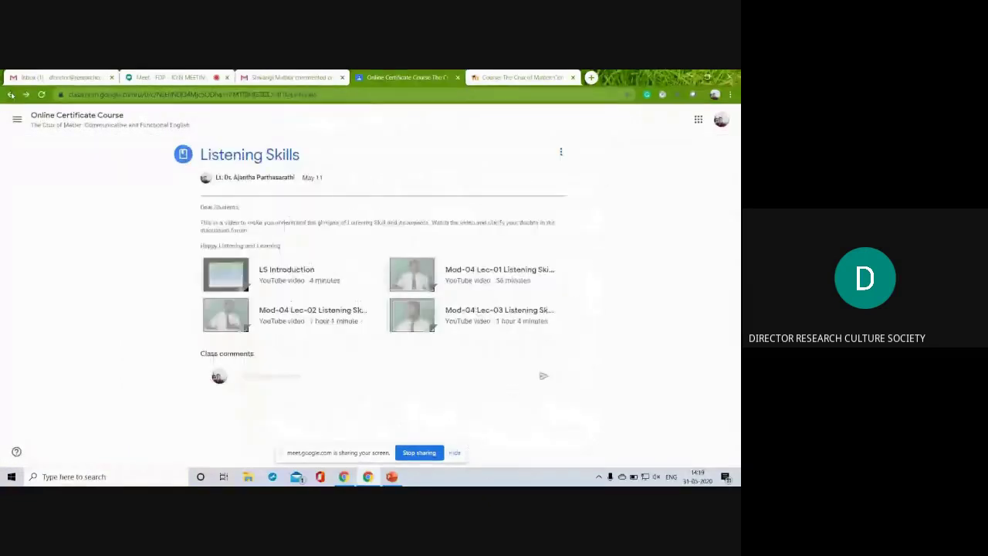
{"action": "left_click", "coordinate": [11, 94]}
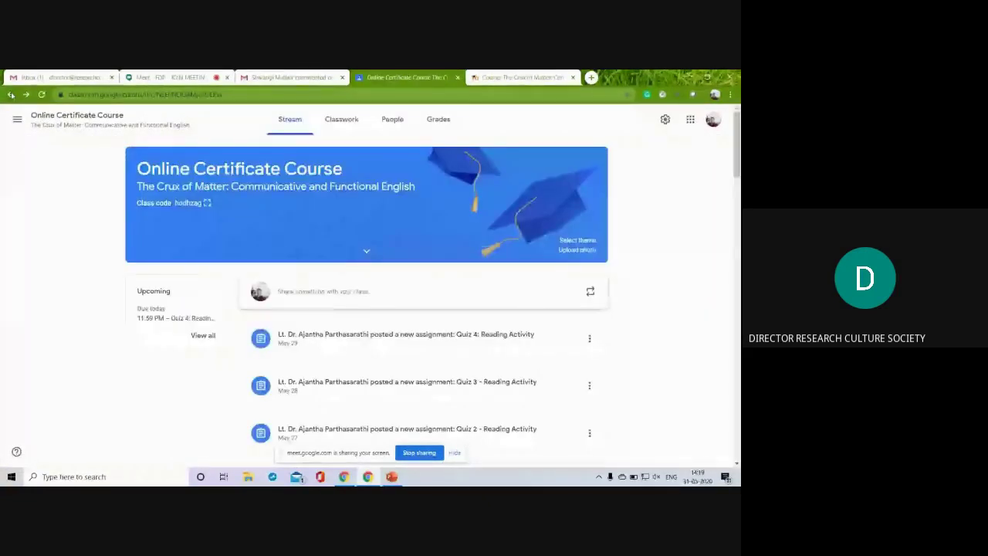
{"action": "left_click", "coordinate": [11, 94]}
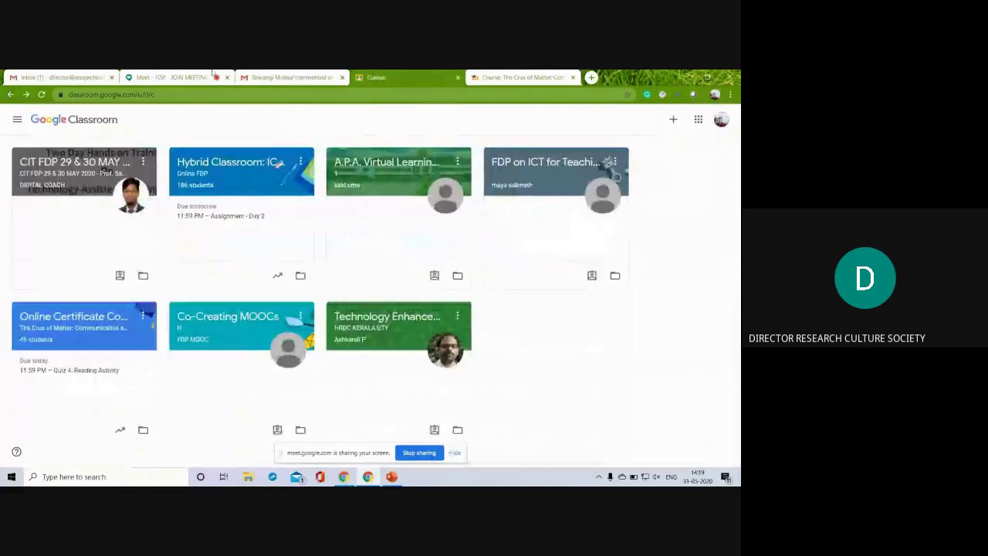
{"action": "left_click", "coordinate": [519, 78]}
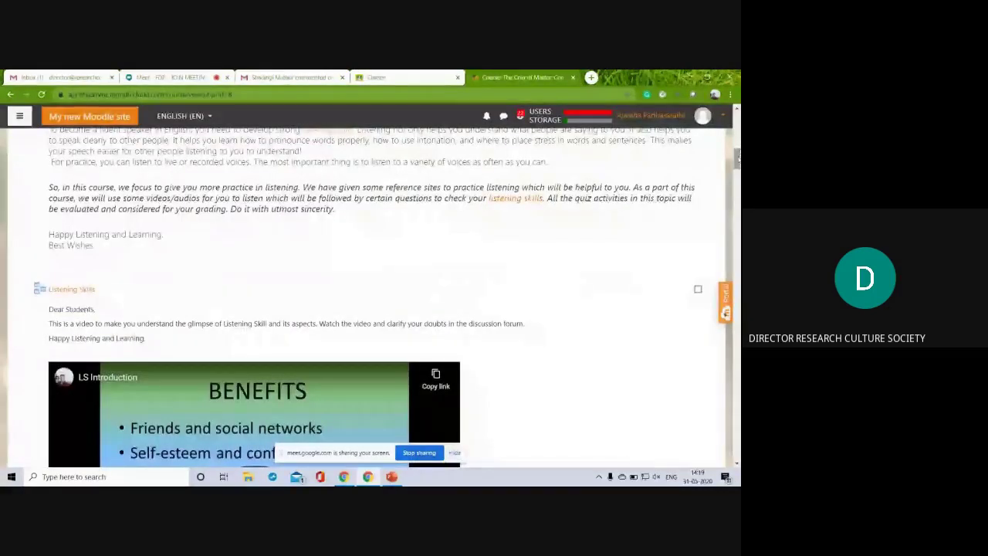
Scroll to the top of the Moodle course and open a new Google start-page tab
{"action": "scroll", "coordinate": [709, 168], "scroll_direction": "up", "scroll_amount": 10}
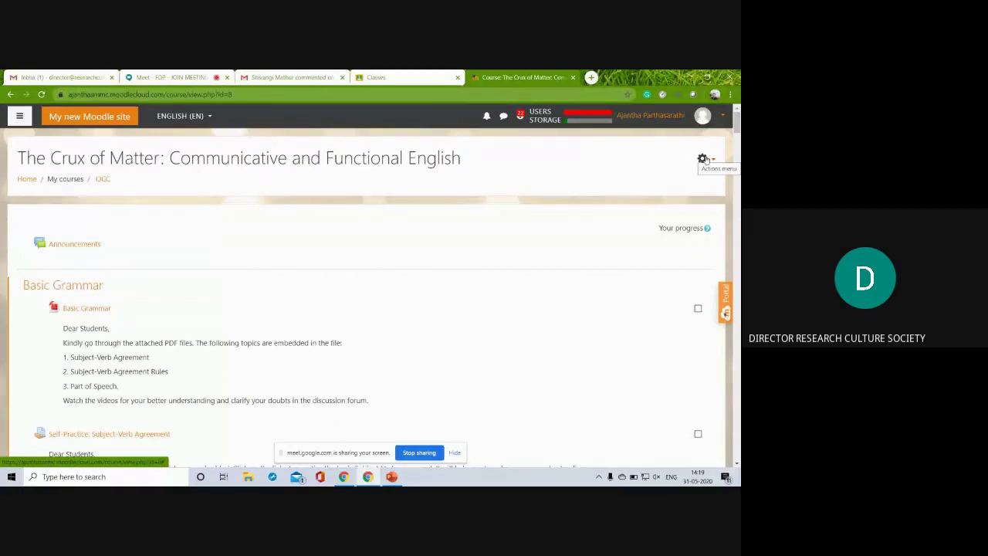
{"action": "left_click", "coordinate": [591, 77]}
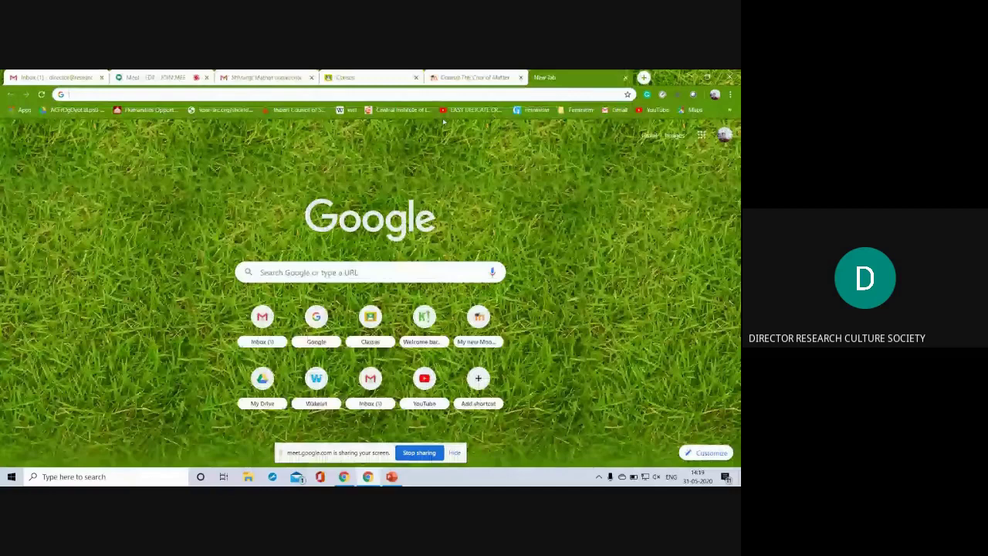
Search Google for 'spoken tutorial' and open the spoken-tutorial.org home page
{"action": "type", "text": "google.com"}
{"action": "key", "text": "Return"}
{"action": "type", "text": "soi"}
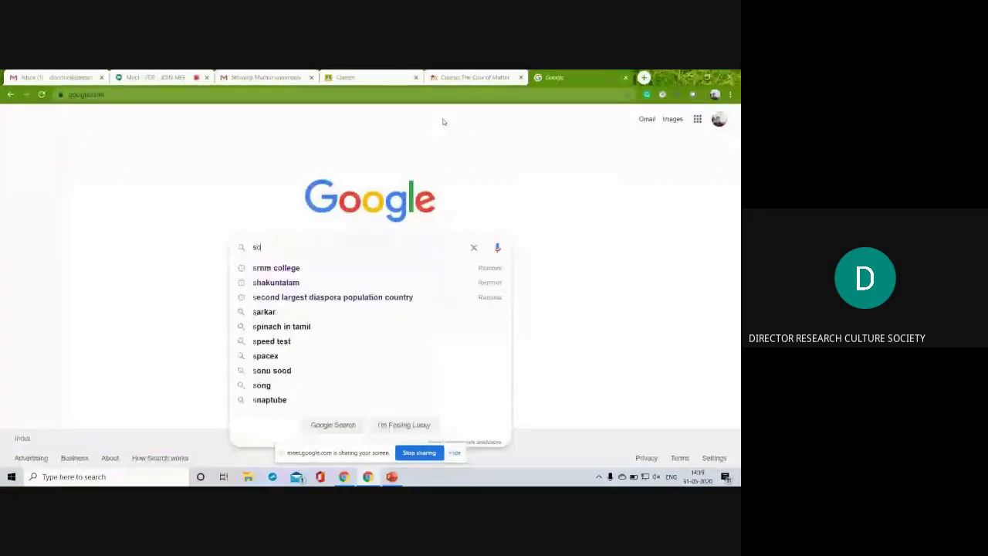
{"action": "key", "text": "BackSpace"}
{"action": "key", "text": "BackSpace"}
{"action": "type", "text": "pok"}
{"action": "key", "text": "Down"}
{"action": "key", "text": "Return"}
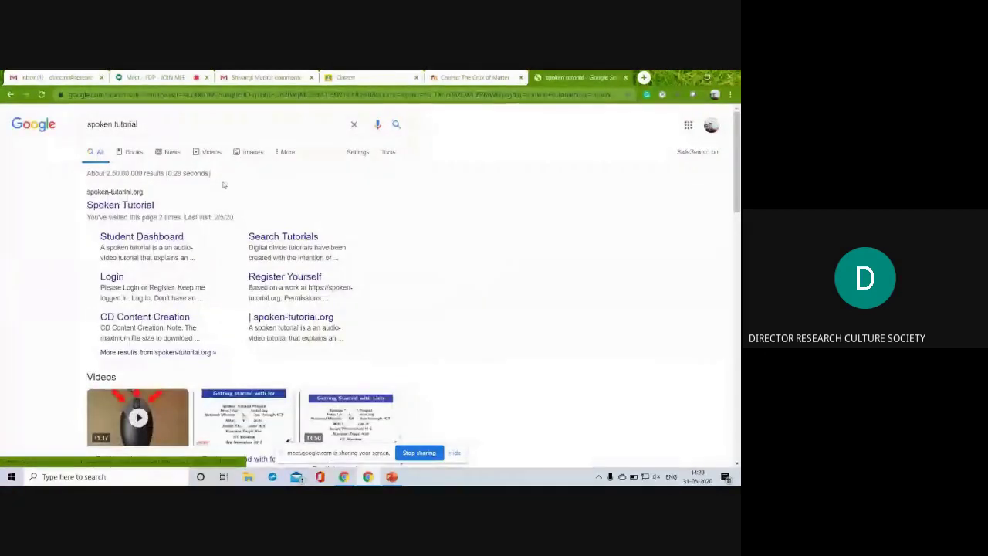
{"action": "left_click", "coordinate": [119, 203]}
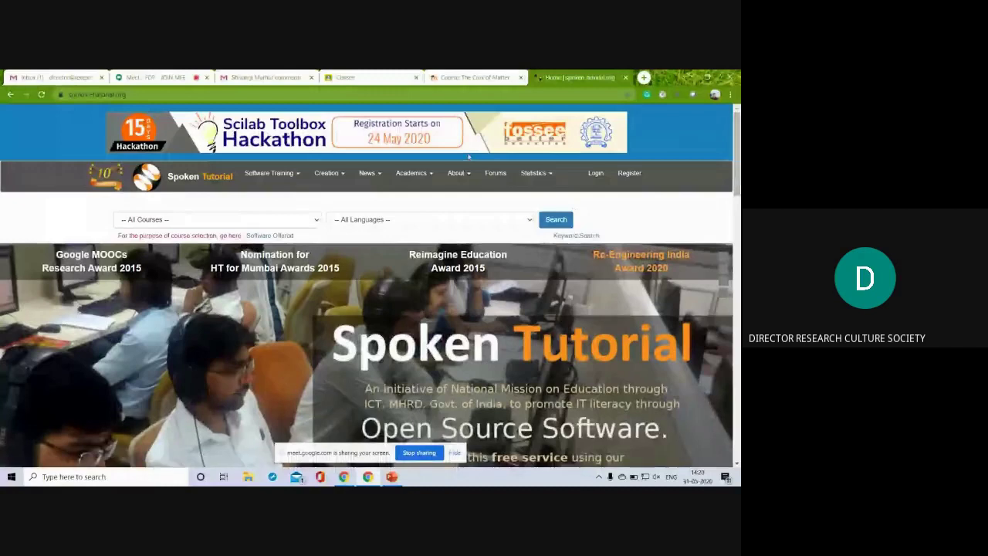
Search Spoken Tutorial for English tutorials of the Moodle Learning Management System course
{"action": "left_click", "coordinate": [312, 220]}
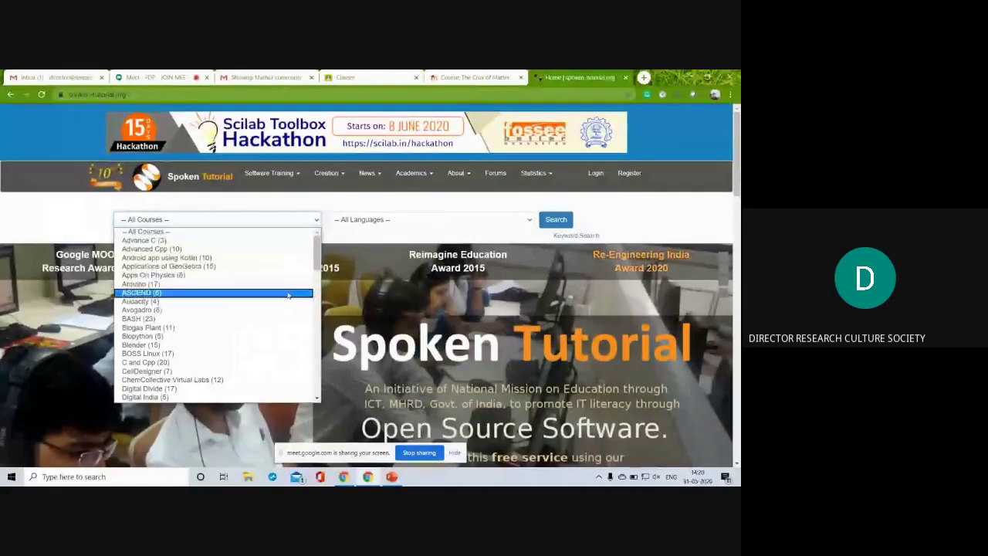
{"action": "scroll", "coordinate": [316, 263], "scroll_direction": "down", "scroll_amount": 1}
{"action": "left_click_drag", "start_coordinate": [317, 262], "coordinate": [319, 338]}
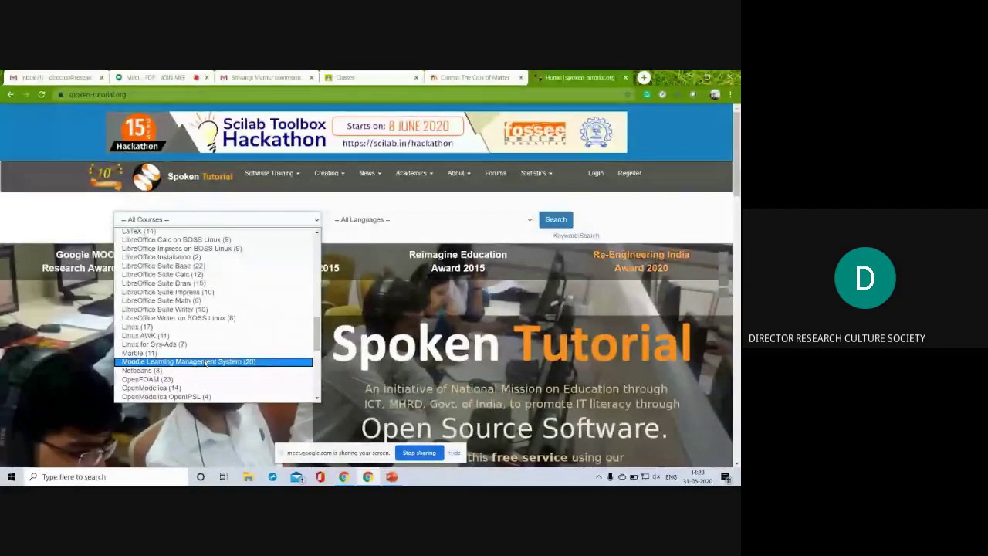
{"action": "left_click", "coordinate": [206, 361]}
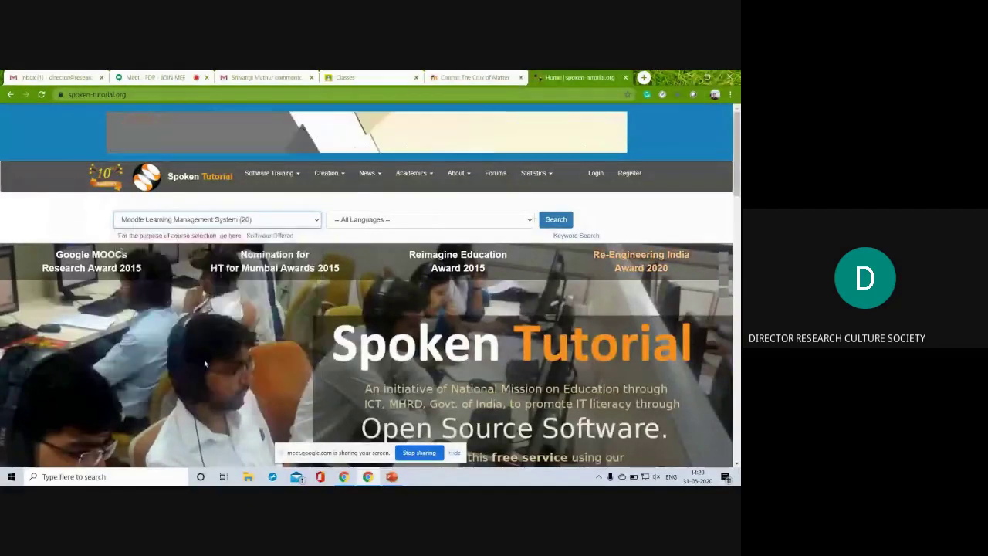
{"action": "left_click", "coordinate": [494, 219]}
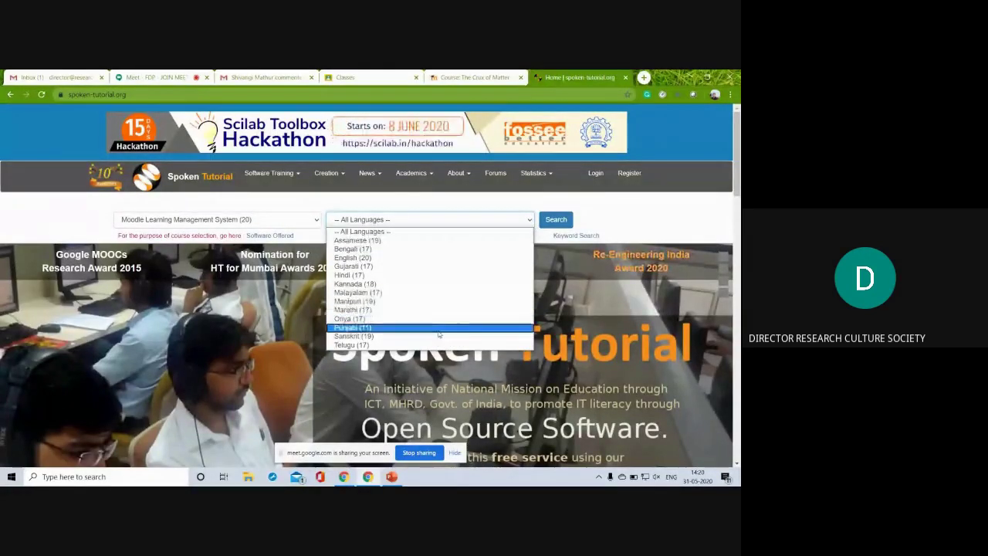
{"action": "left_click", "coordinate": [432, 258]}
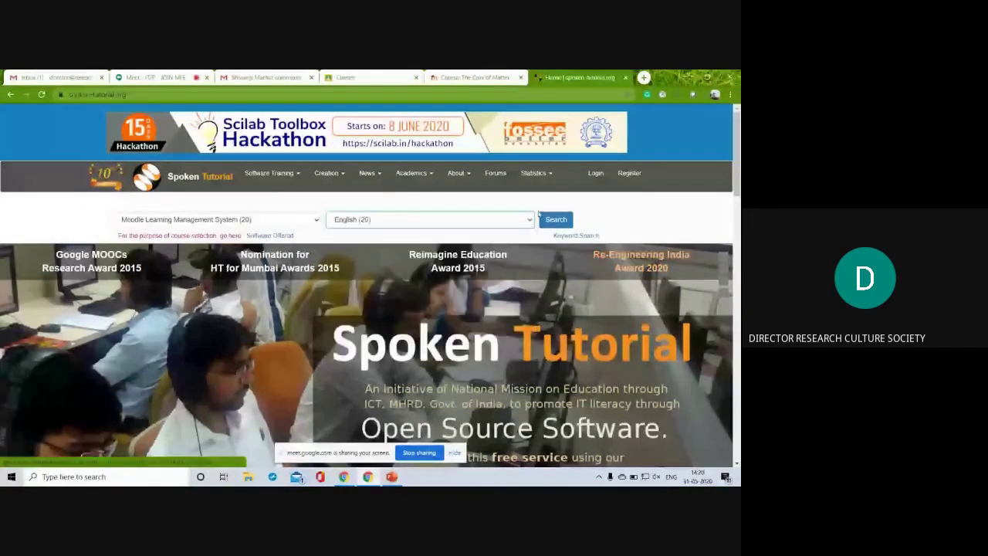
{"action": "left_click", "coordinate": [554, 220]}
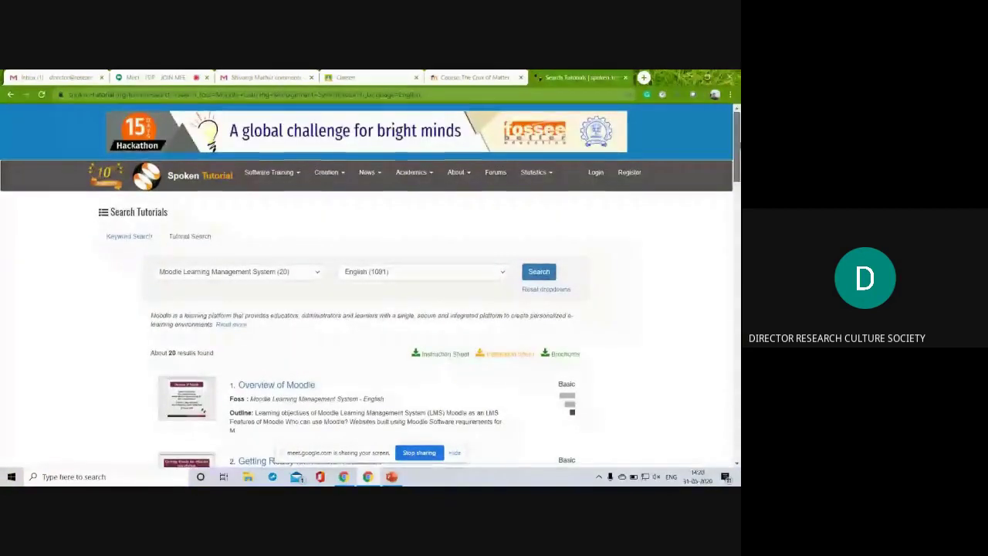
Scroll through the 20 Moodle tutorial results, then close the Spoken Tutorial tab
{"action": "scroll", "coordinate": [367, 286], "scroll_direction": "down", "scroll_amount": 5}
{"action": "scroll", "coordinate": [367, 286], "scroll_direction": "down", "scroll_amount": 5}
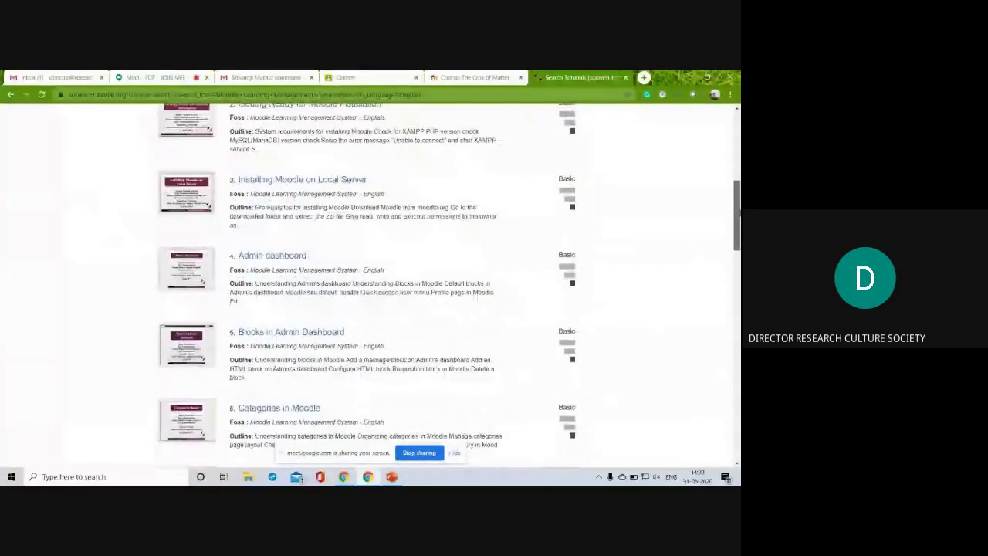
{"action": "scroll", "coordinate": [367, 285], "scroll_direction": "down", "scroll_amount": 5}
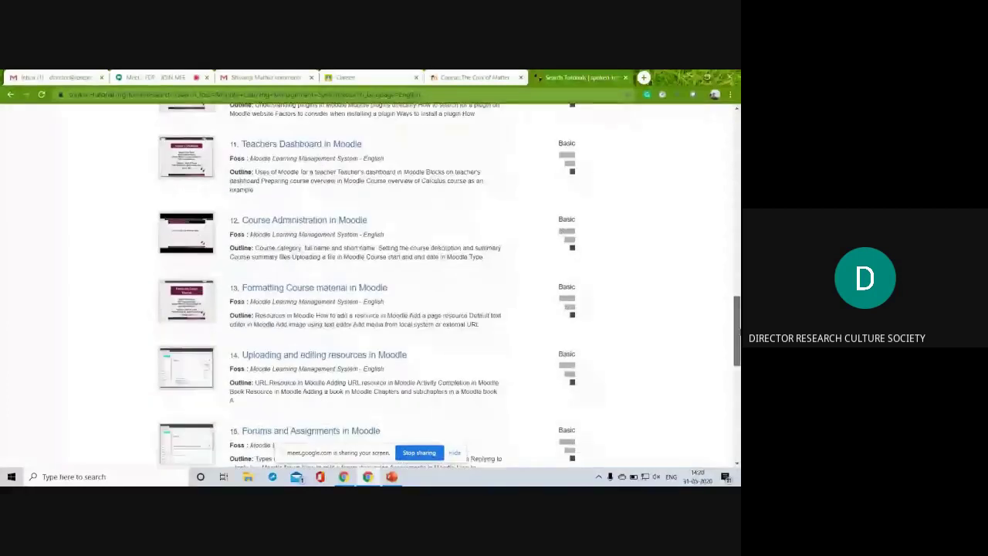
{"action": "scroll", "coordinate": [366, 286], "scroll_direction": "down", "scroll_amount": 5}
{"action": "scroll", "coordinate": [367, 286], "scroll_direction": "down", "scroll_amount": 2}
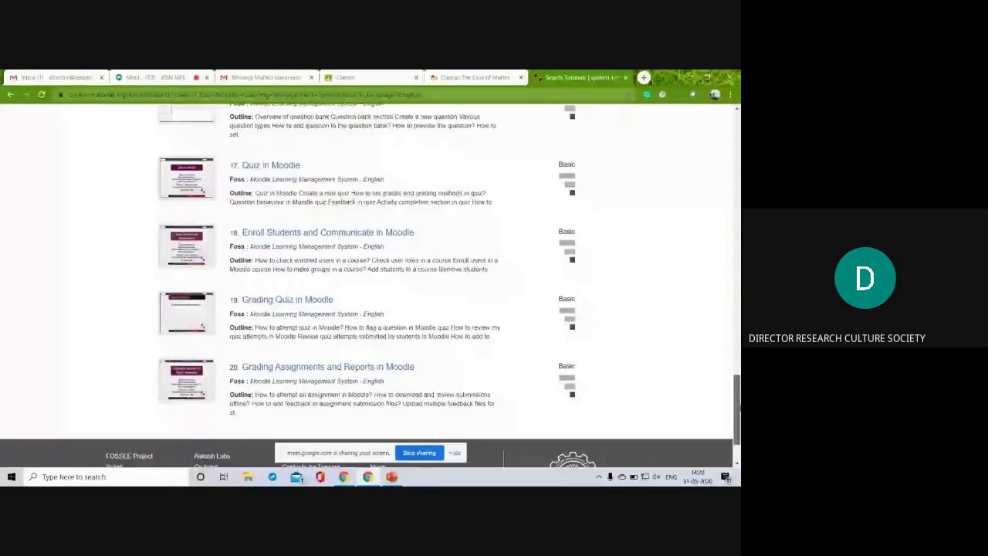
{"action": "left_click_drag", "start_coordinate": [739, 408], "coordinate": [736, 123]}
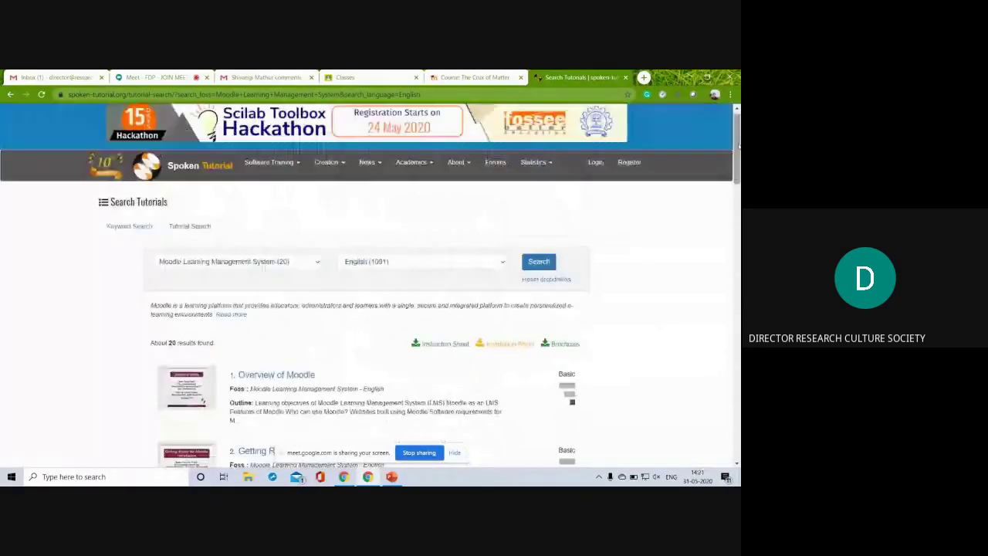
{"action": "left_click", "coordinate": [625, 78]}
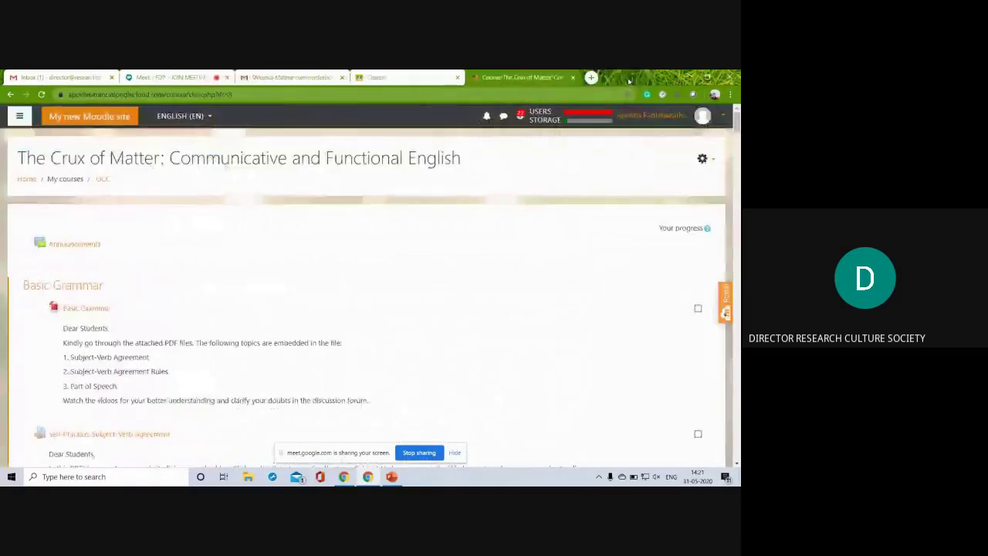
Load gnomio.com in a new tab, then return to the Moodle course tab
{"action": "left_click", "coordinate": [591, 78]}
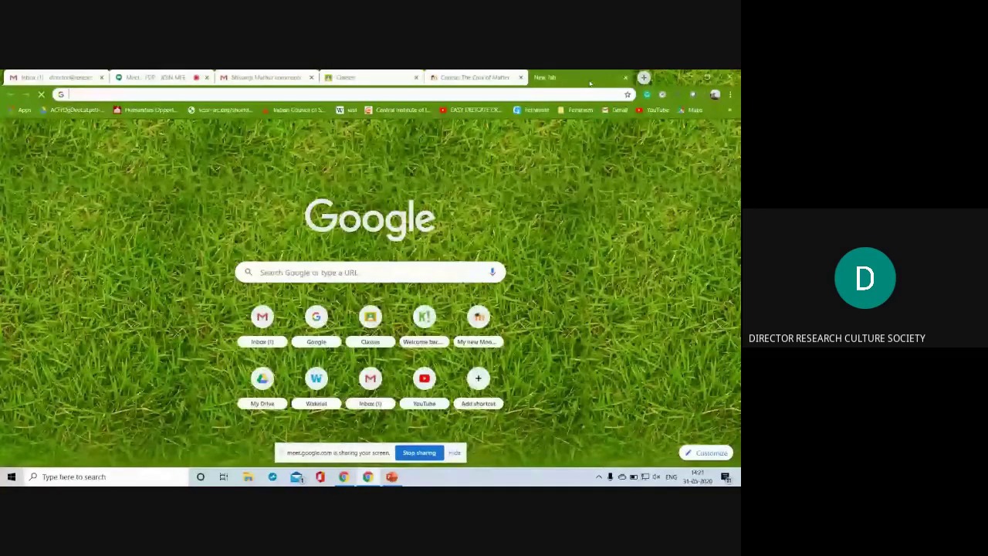
{"action": "type", "text": "gnomio.com"}
{"action": "key", "text": "Return"}
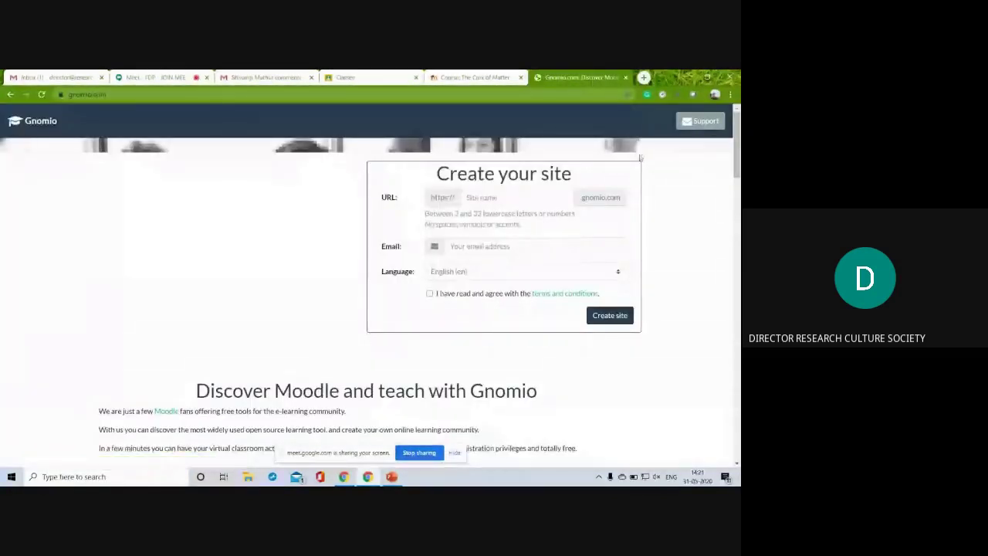
{"action": "left_click", "coordinate": [477, 79]}
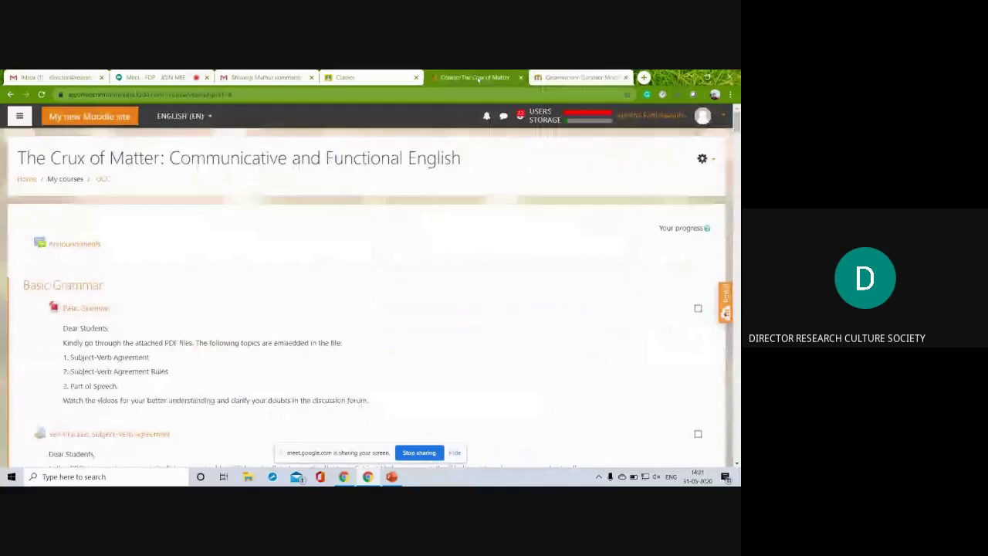
View the Moodle quotas (50/50 users, 14/200 MB), then go back to the Gnomio tab
{"action": "left_click", "coordinate": [544, 119]}
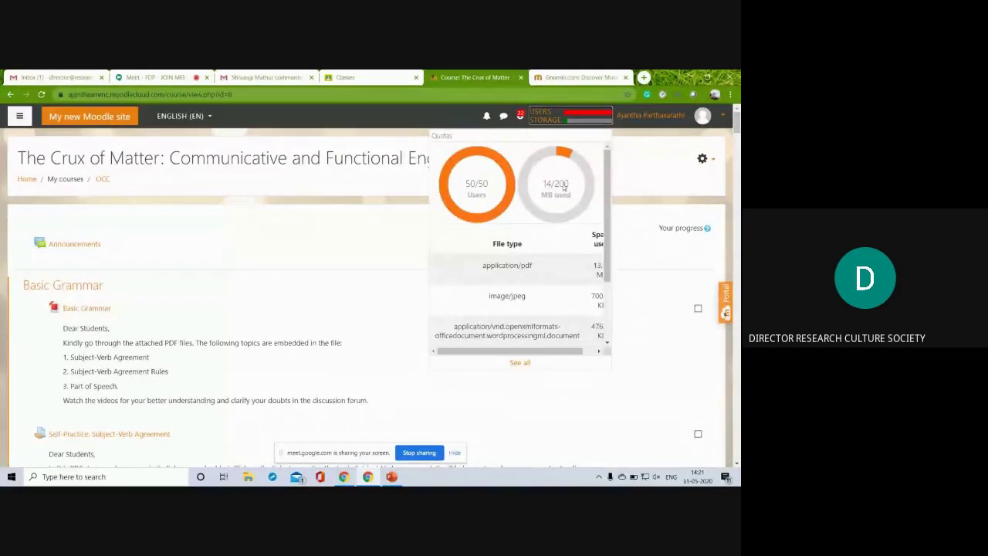
{"action": "left_click", "coordinate": [578, 75]}
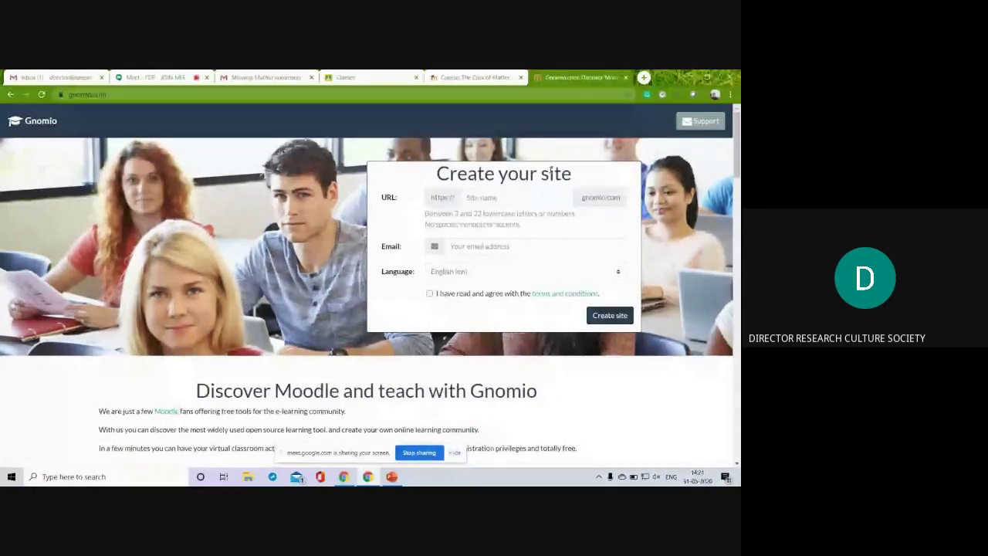
Close the Moodle course tab and the Gnomio tab, leaving Google Classroom showing
{"action": "left_click", "coordinate": [441, 80]}
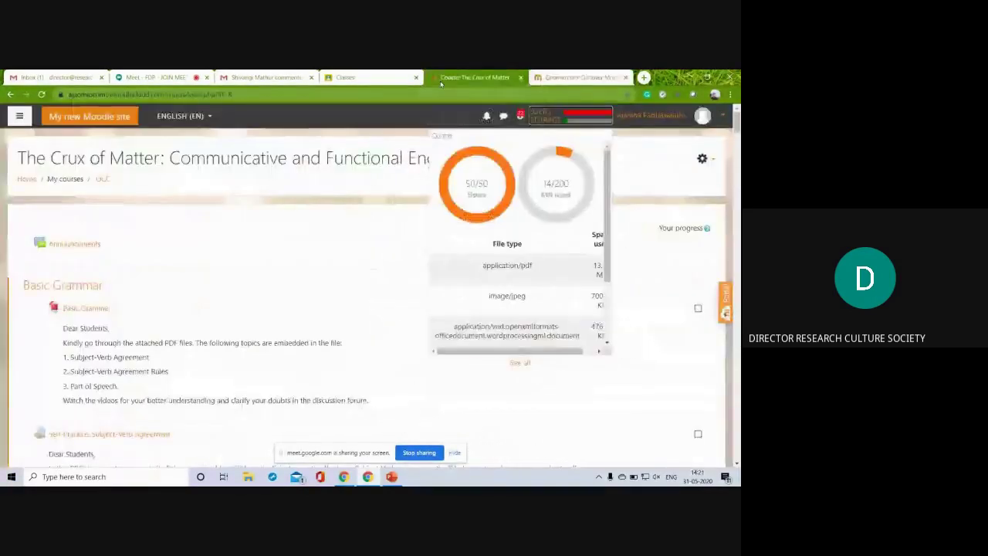
{"action": "left_click", "coordinate": [520, 78]}
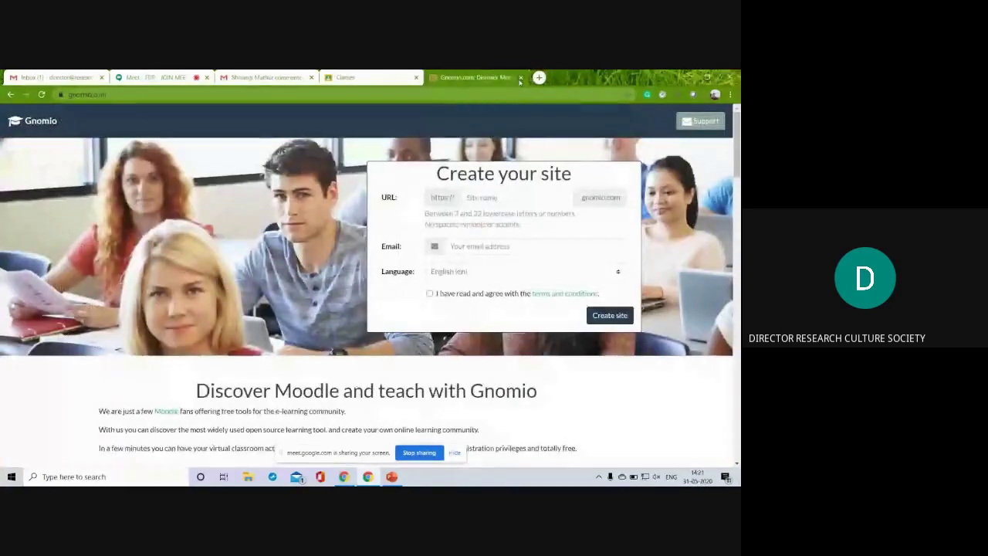
{"action": "left_click", "coordinate": [520, 79]}
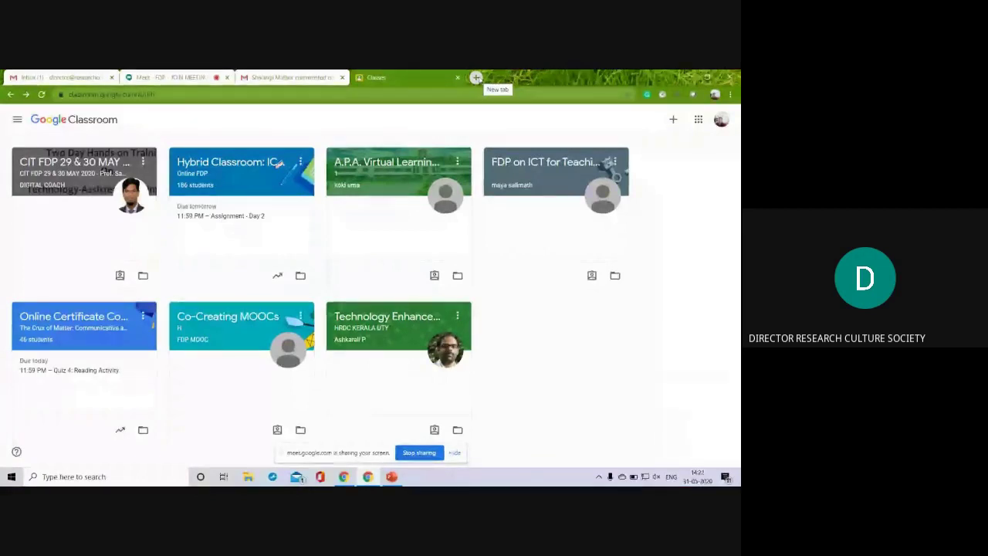
Load the google.com home page in a new browser tab
{"action": "left_click", "coordinate": [476, 77]}
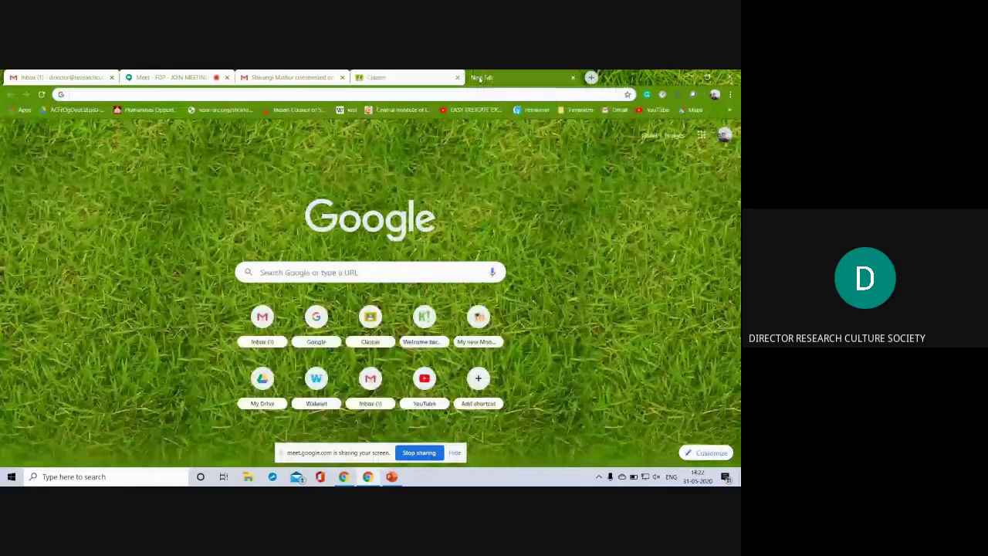
{"action": "type", "text": "google.com"}
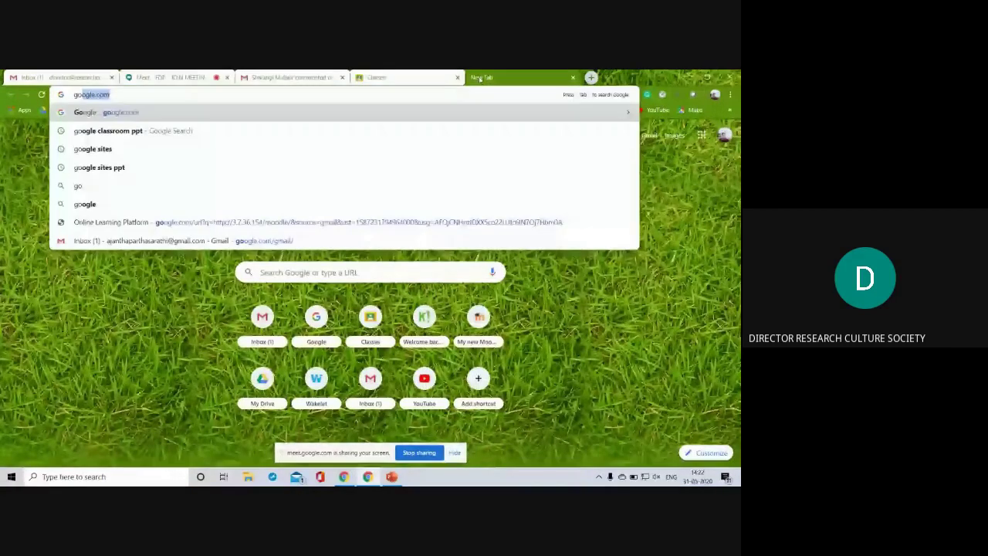
{"action": "key", "text": "Right"}
{"action": "key", "text": "ctrl+a"}
{"action": "type", "text": "cl"}
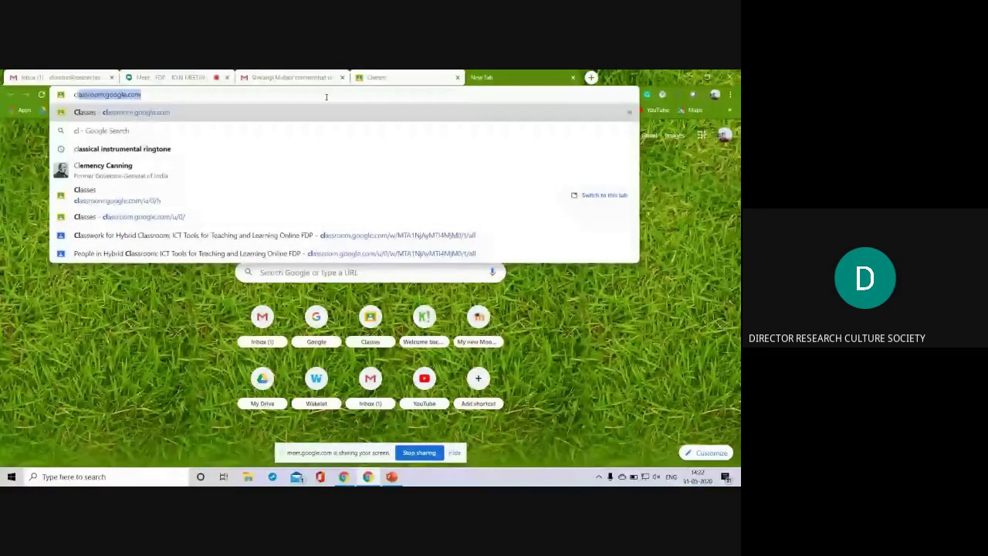
{"action": "key", "text": "BackSpace"}
{"action": "key", "text": "BackSpace"}
{"action": "key", "text": "BackSpace"}
{"action": "type", "text": "google.com"}
{"action": "key", "text": "Return"}
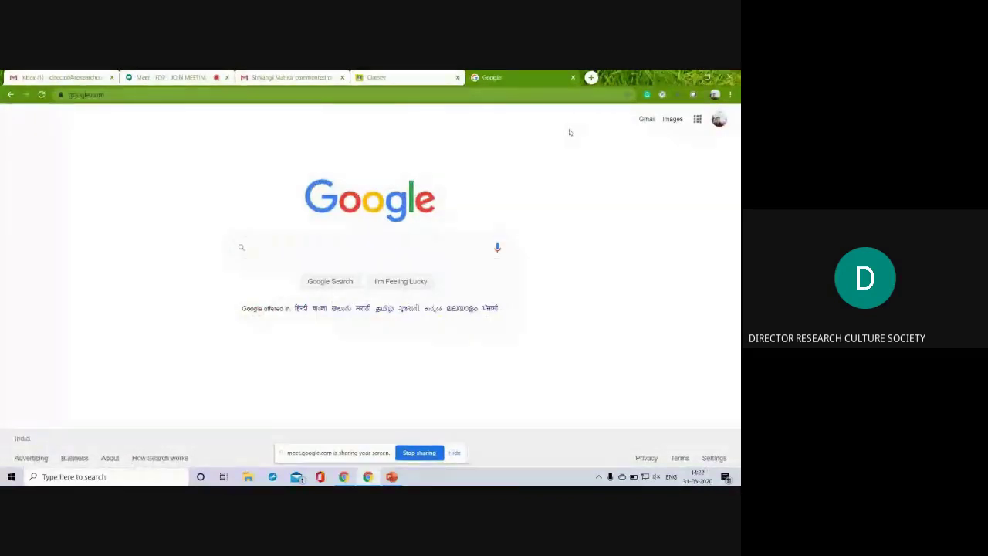
Launch Google Classroom from the Google apps grid
{"action": "left_click", "coordinate": [699, 119]}
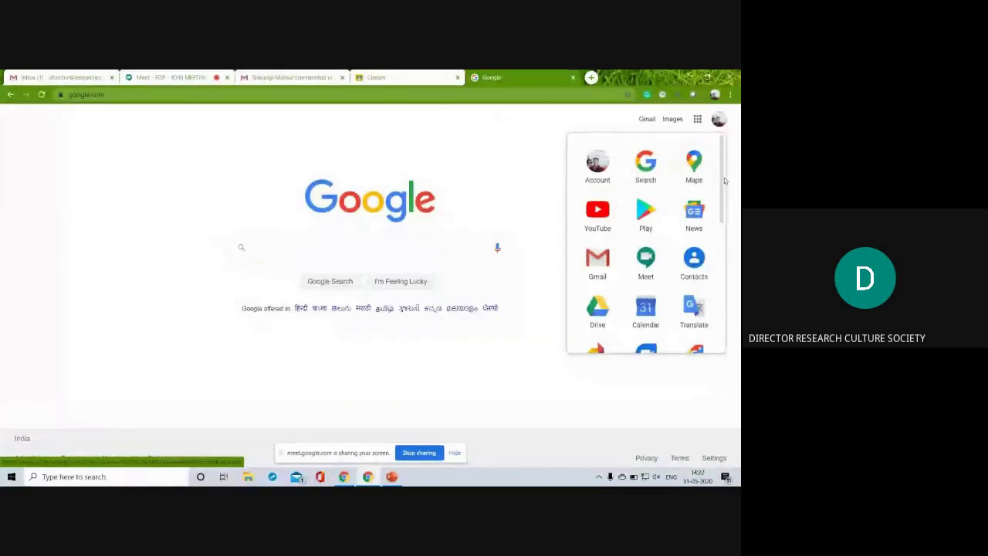
{"action": "scroll", "coordinate": [720, 185], "scroll_direction": "down", "scroll_amount": 1}
{"action": "scroll", "coordinate": [727, 231], "scroll_direction": "down", "scroll_amount": 3}
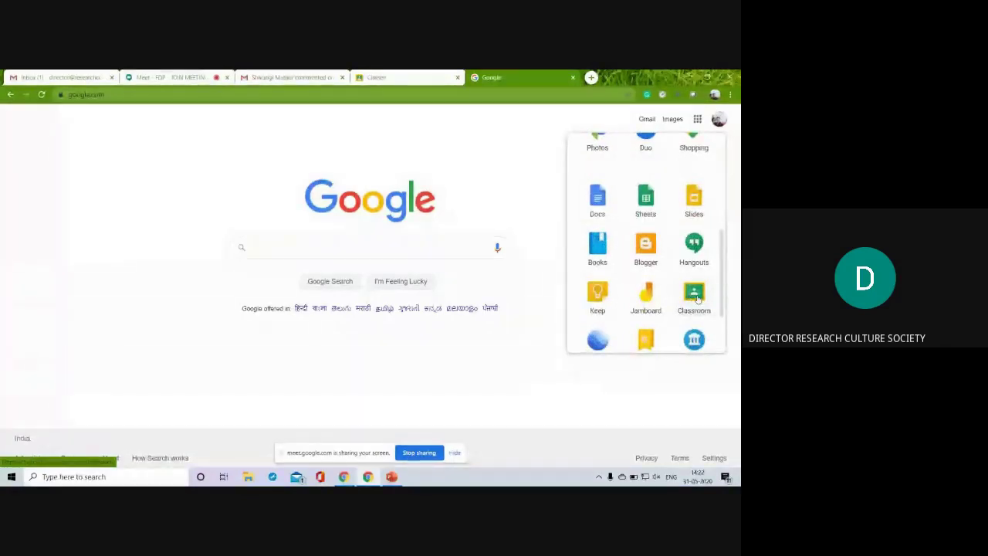
{"action": "left_click", "coordinate": [693, 298]}
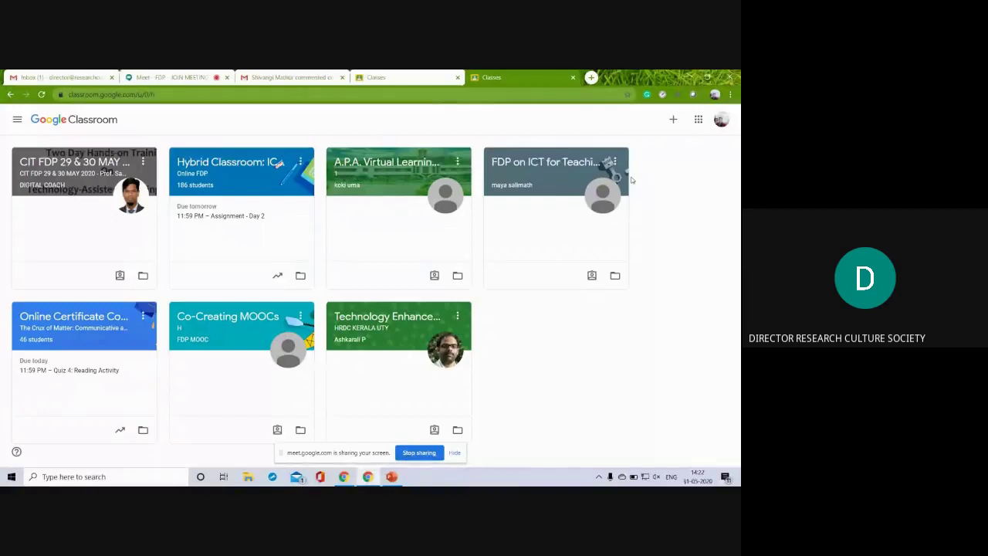
Start joining a class by code, then cancel the Join class dialog
{"action": "left_click", "coordinate": [673, 120]}
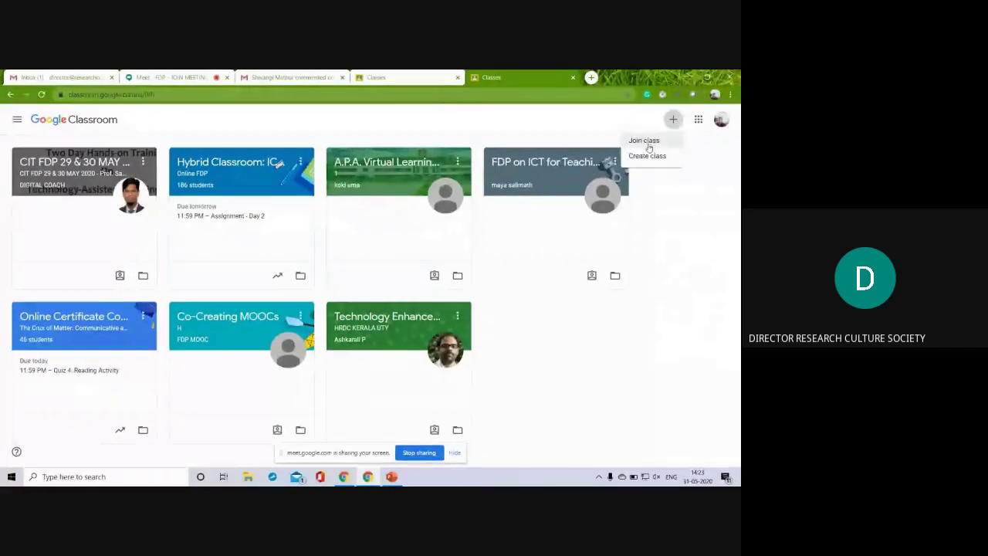
{"action": "left_click", "coordinate": [646, 142]}
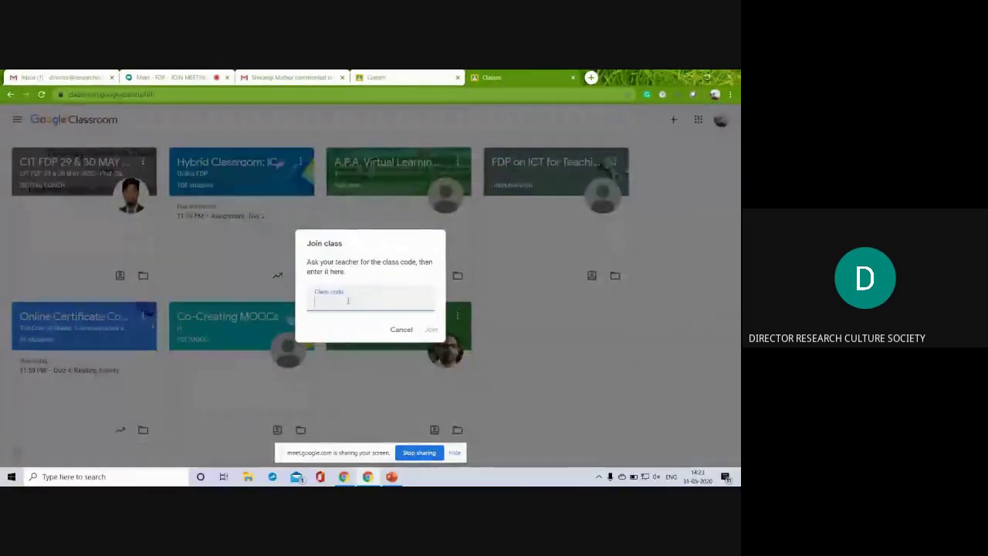
{"action": "left_click", "coordinate": [408, 330]}
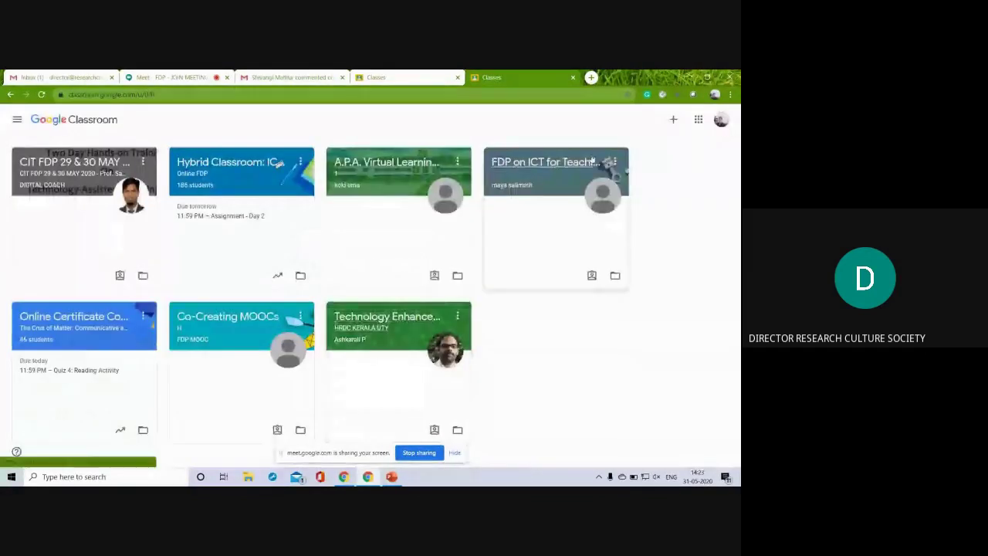
Choose Create class and acknowledge the school-use notice to reach the class details form
{"action": "left_click", "coordinate": [673, 120]}
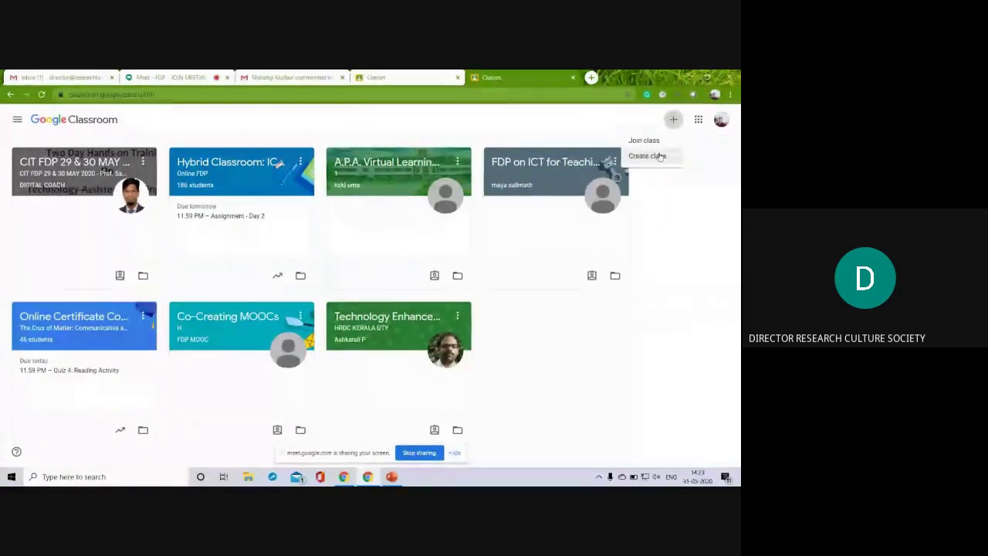
{"action": "left_click", "coordinate": [647, 156]}
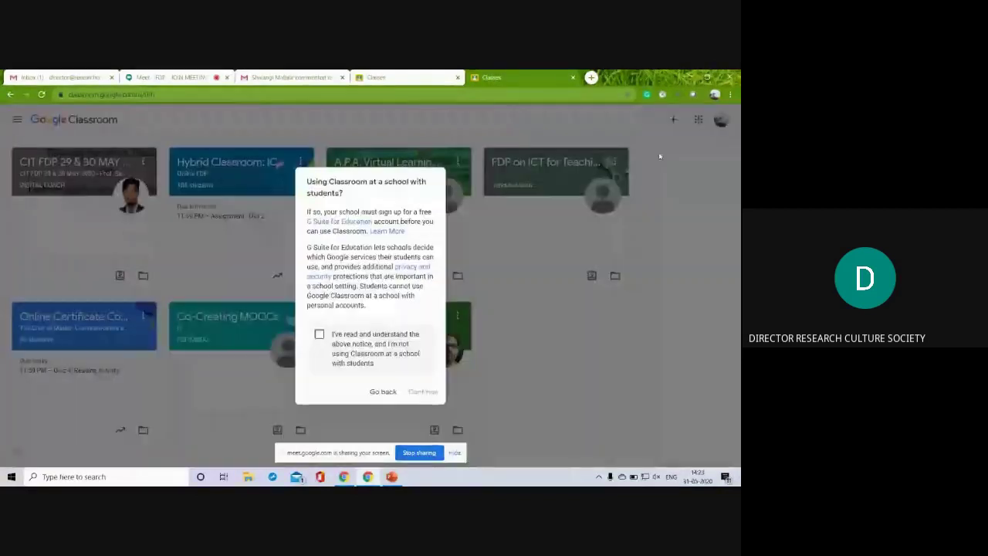
{"action": "left_click", "coordinate": [319, 334]}
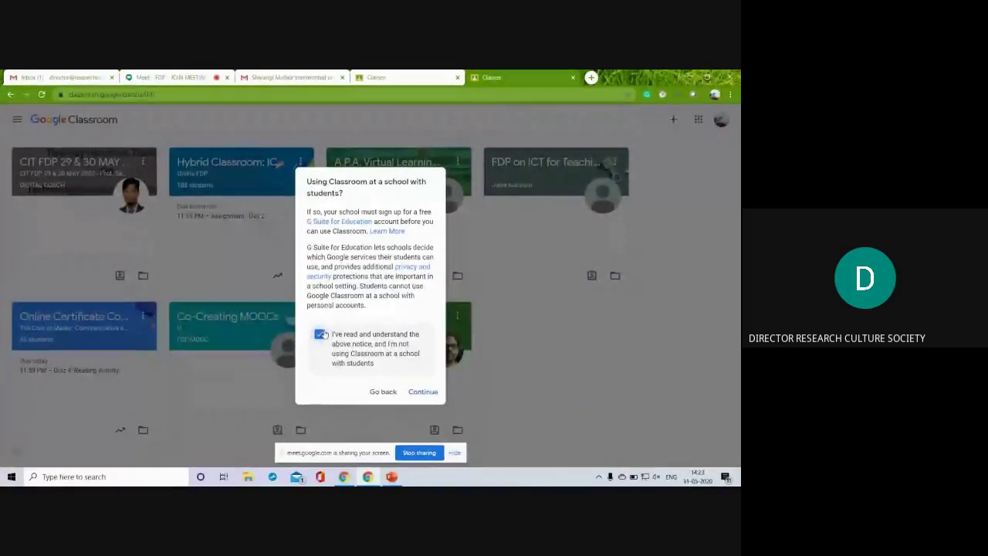
{"action": "left_click", "coordinate": [422, 391]}
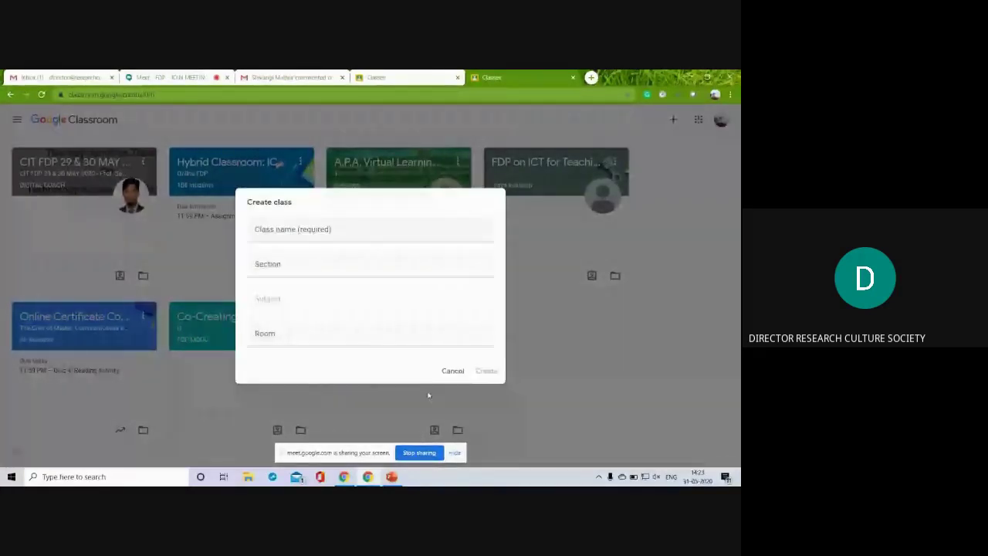
Create class 'Literary Forms and Terms', section 'I BA English', subject 'Figures of Speech', room 1
{"action": "left_click", "coordinate": [321, 239]}
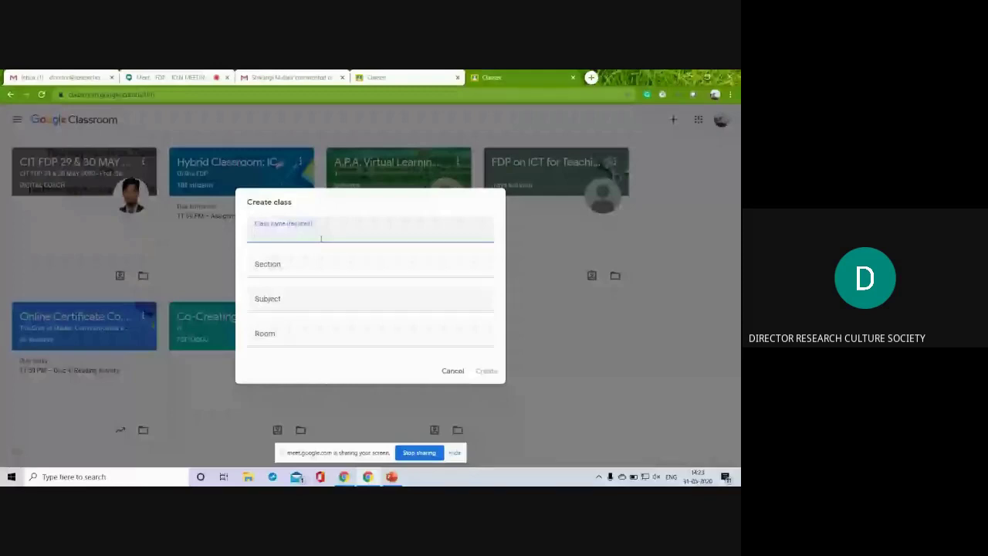
{"action": "type", "text": "Lit"}
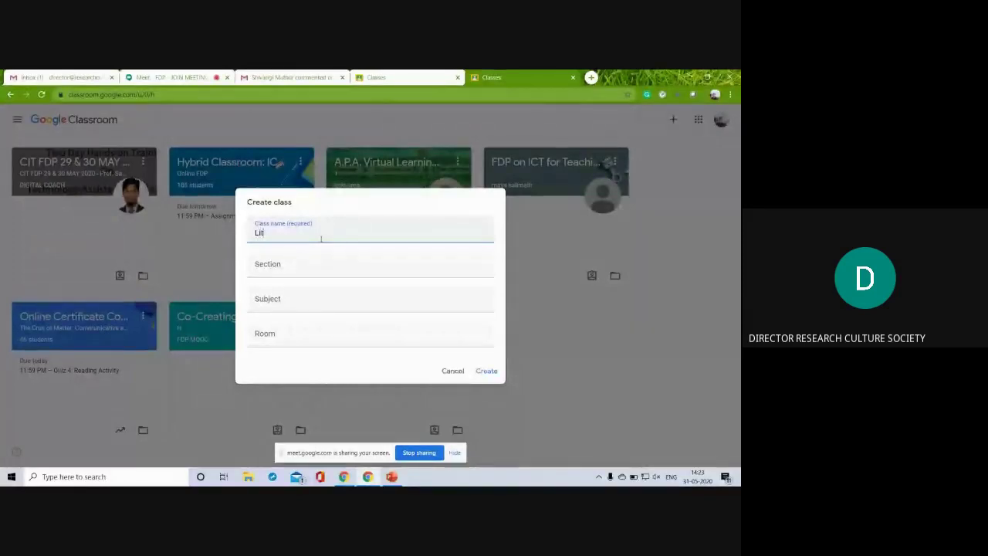
{"action": "type", "text": "erary F"}
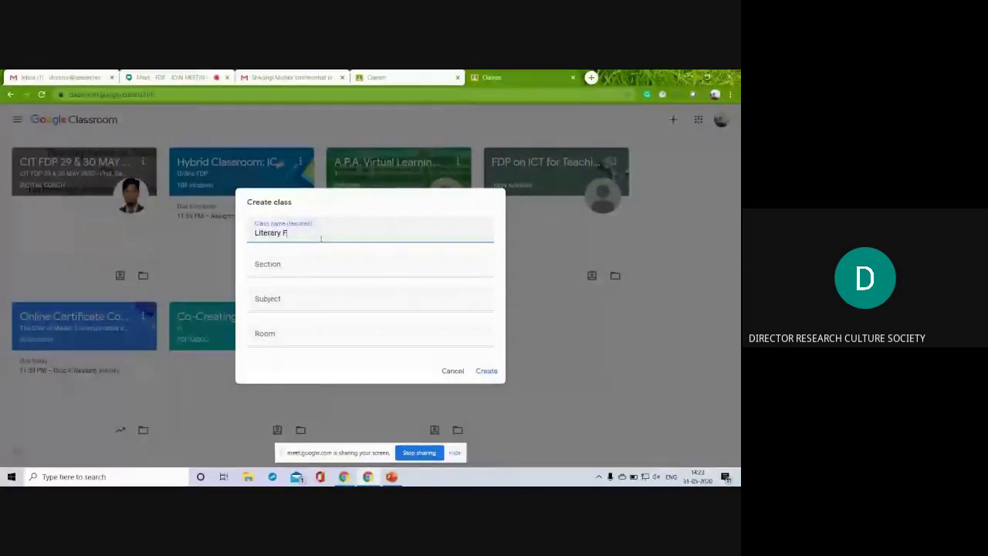
{"action": "type", "text": "orms and Terms"}
{"action": "key", "text": "Tab"}
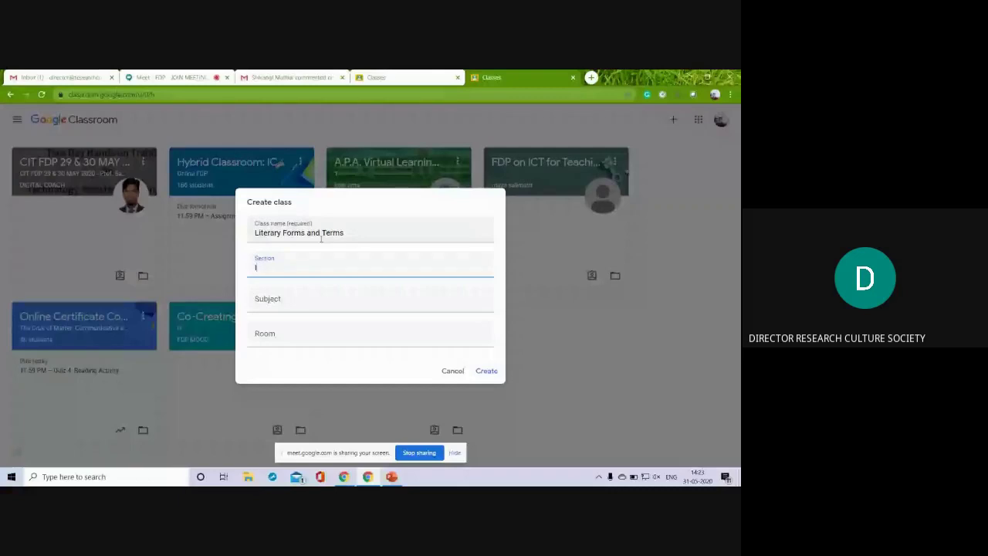
{"action": "type", "text": "I BA ENgli"}
{"action": "key", "text": "BackSpace"}
{"action": "key", "text": "Tab"}
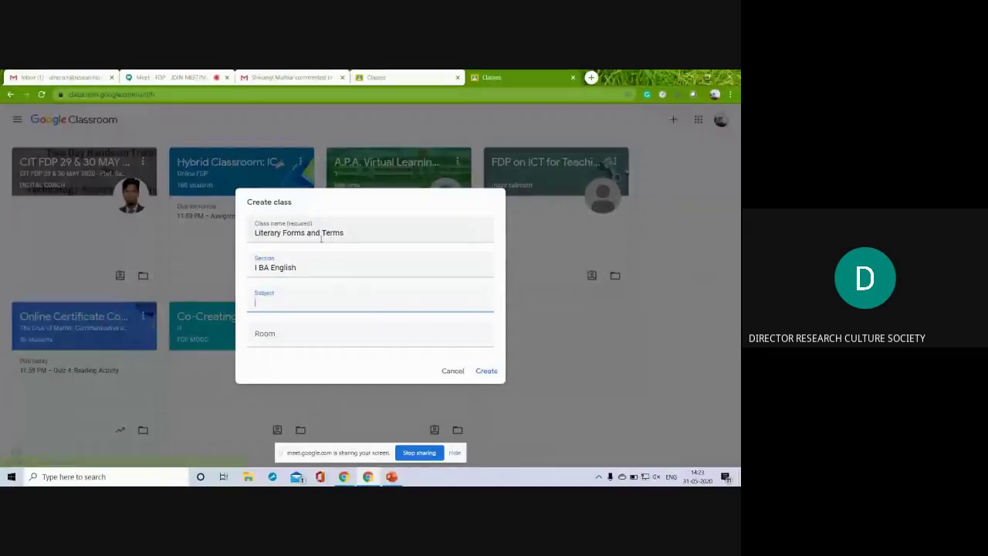
{"action": "type", "text": "Figures of"}
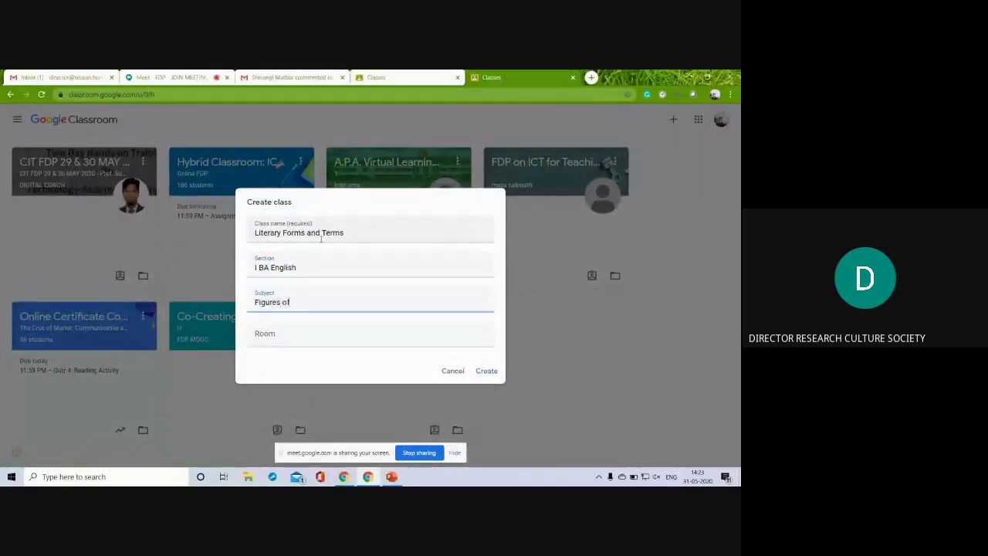
{"action": "type", "text": " Speech"}
{"action": "key", "text": "Tab"}
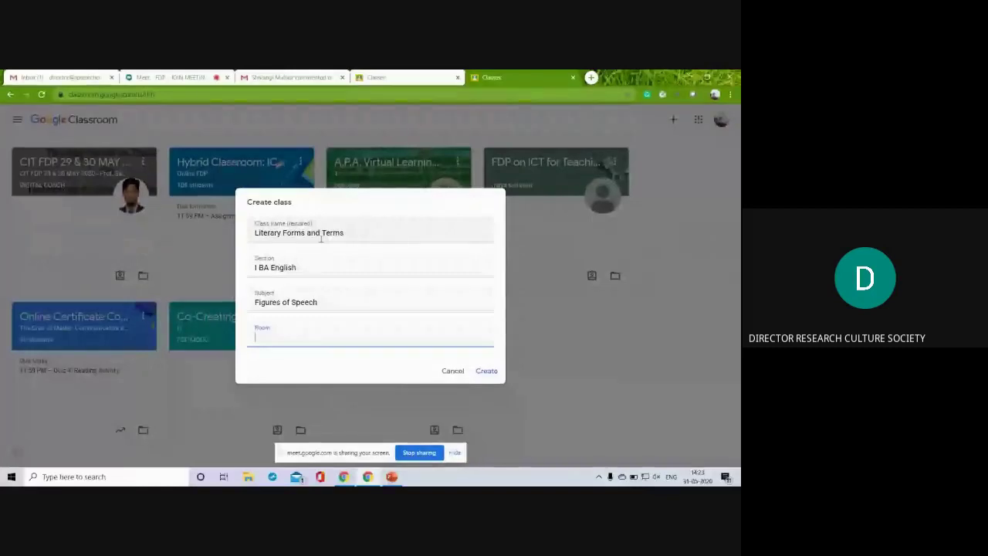
{"action": "type", "text": "1"}
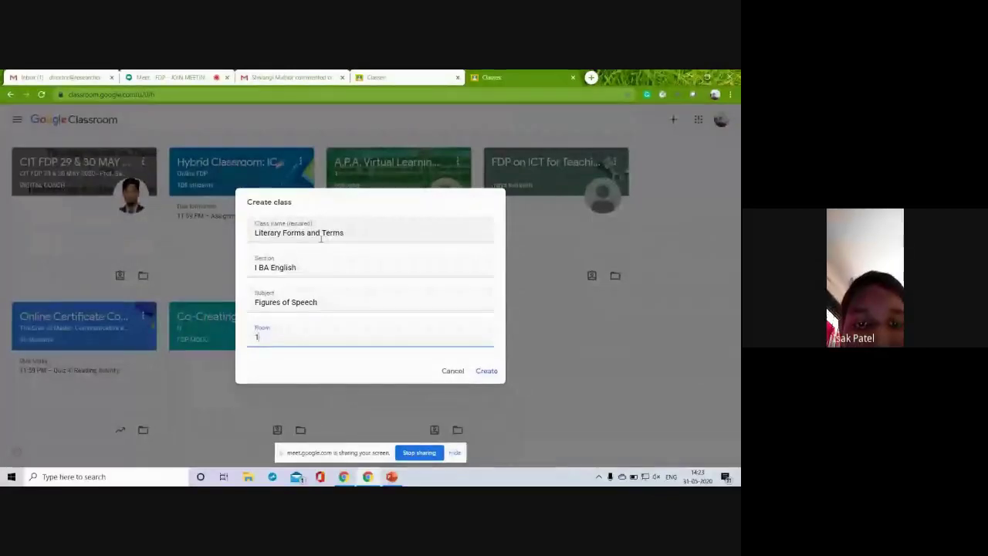
{"action": "left_click", "coordinate": [486, 371]}
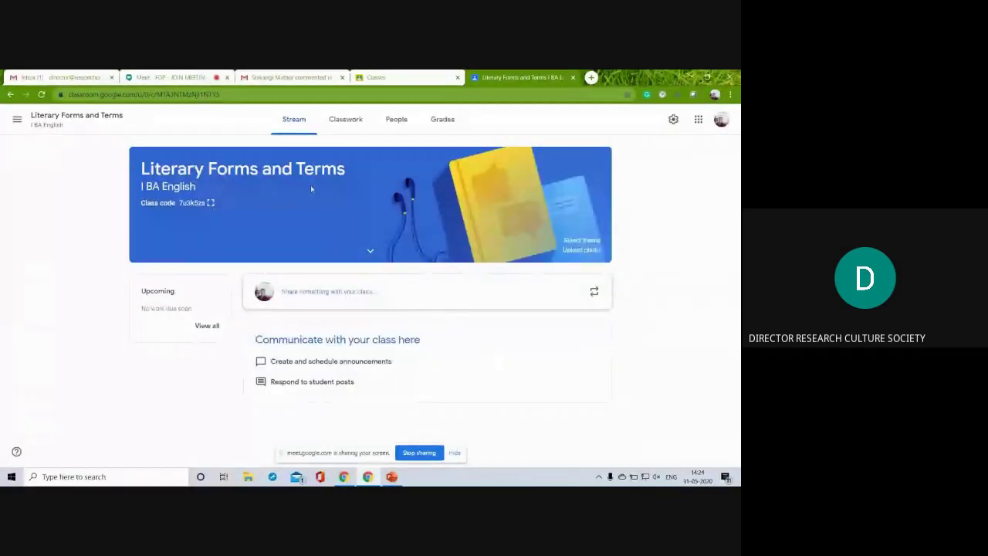
Display the new class code enlarged and full screen, then exit back to the stream
{"action": "left_click", "coordinate": [210, 204]}
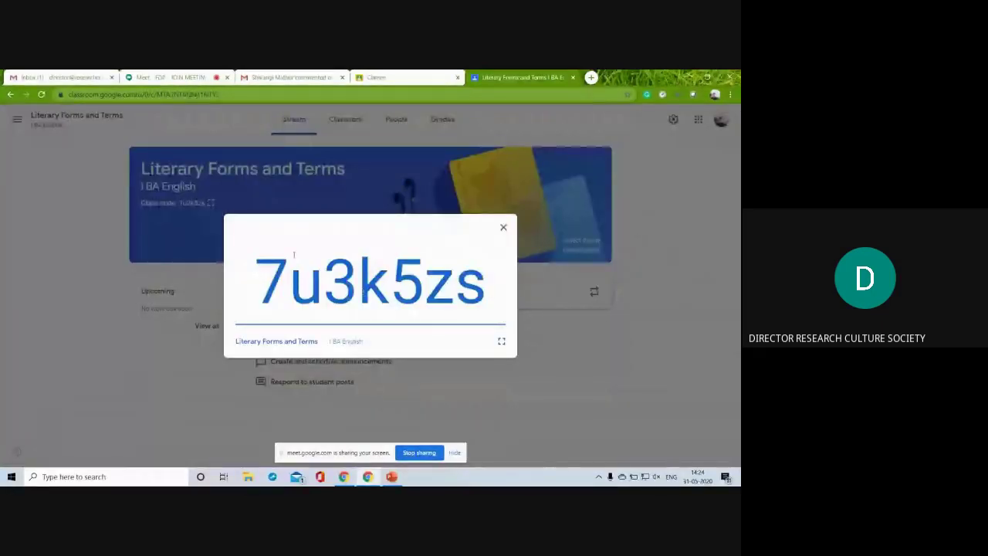
{"action": "left_click", "coordinate": [502, 341]}
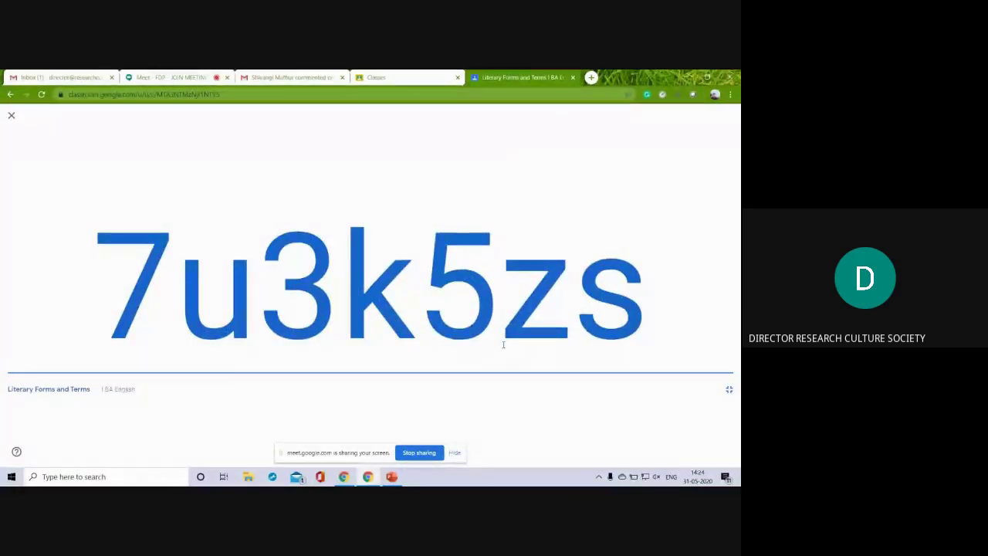
{"action": "key", "text": "Escape"}
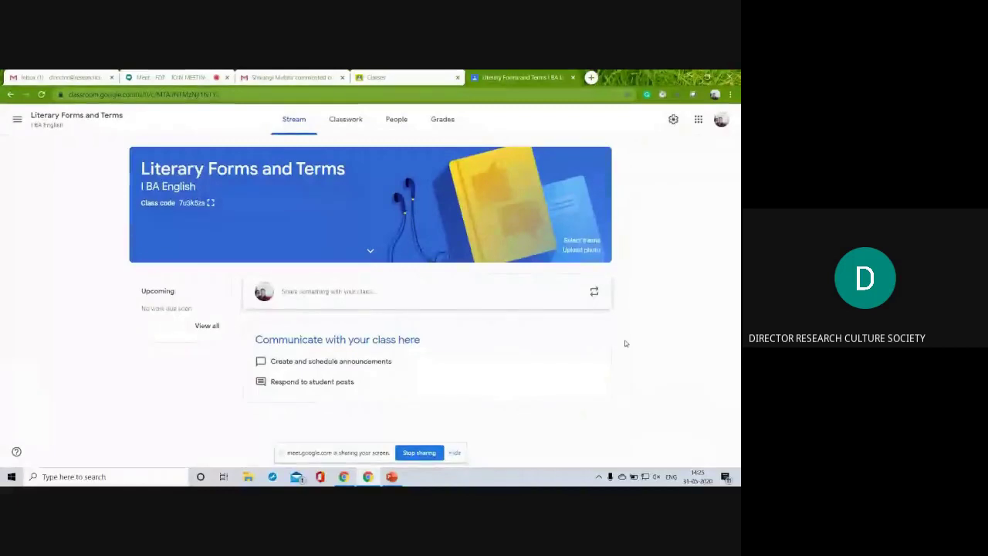
Start a new announcement, posting only to Literary Forms and Terms, not Hybrid Classroom or Online Certificate
{"action": "left_click", "coordinate": [316, 290]}
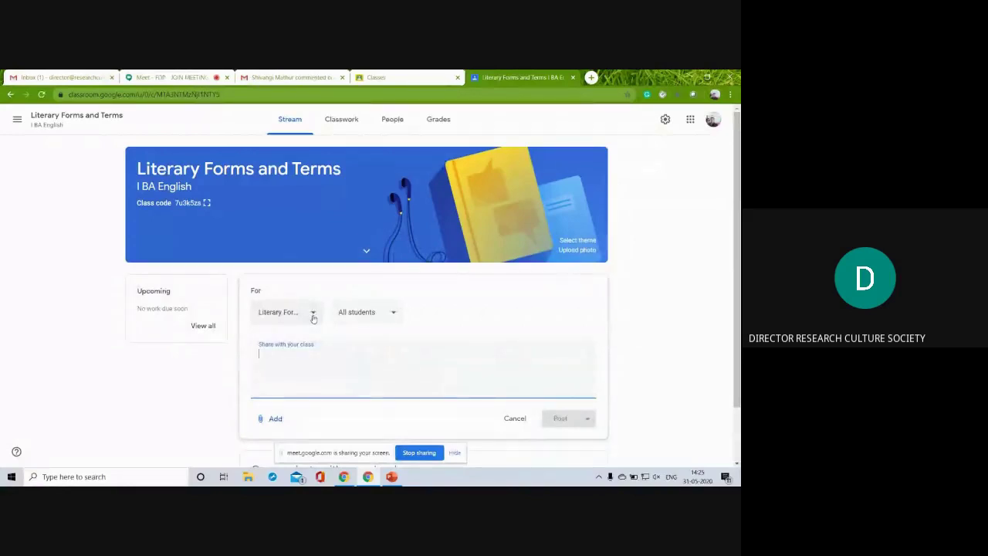
{"action": "left_click", "coordinate": [313, 314]}
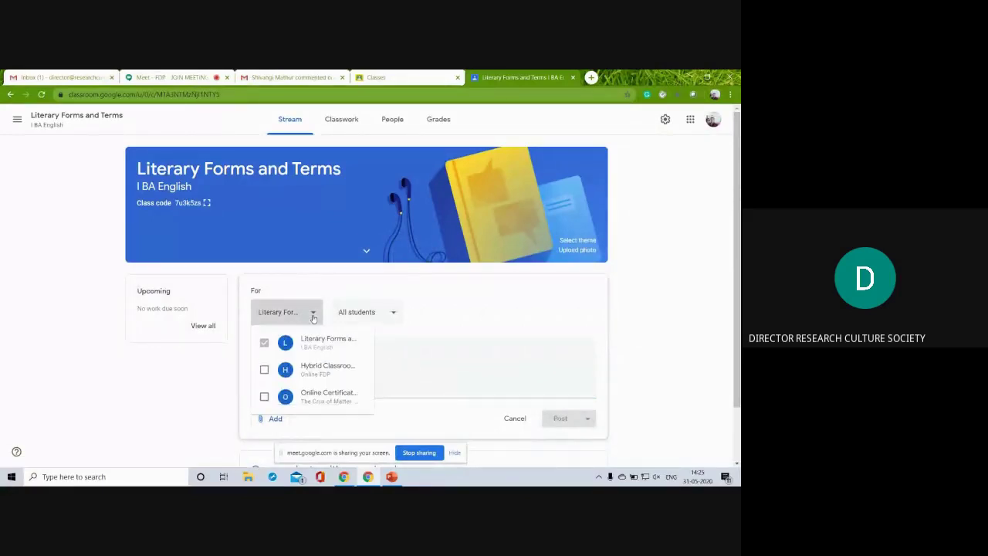
{"action": "left_click", "coordinate": [392, 333]}
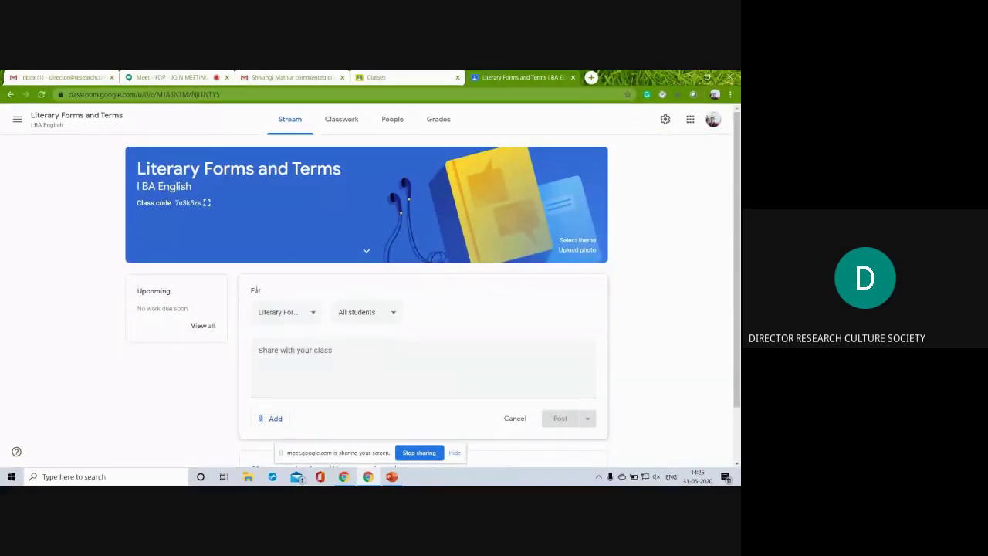
{"action": "left_click", "coordinate": [312, 313]}
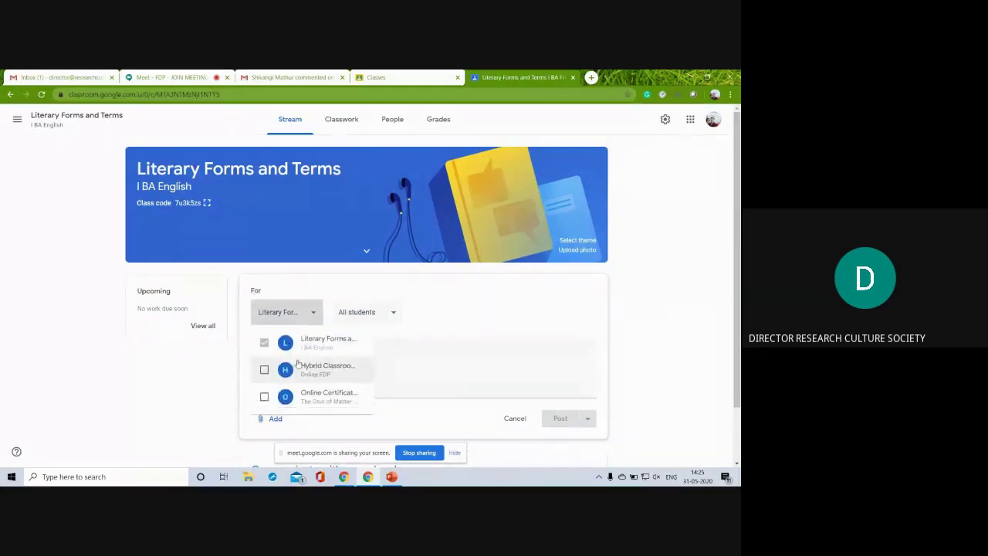
{"action": "left_click", "coordinate": [265, 370]}
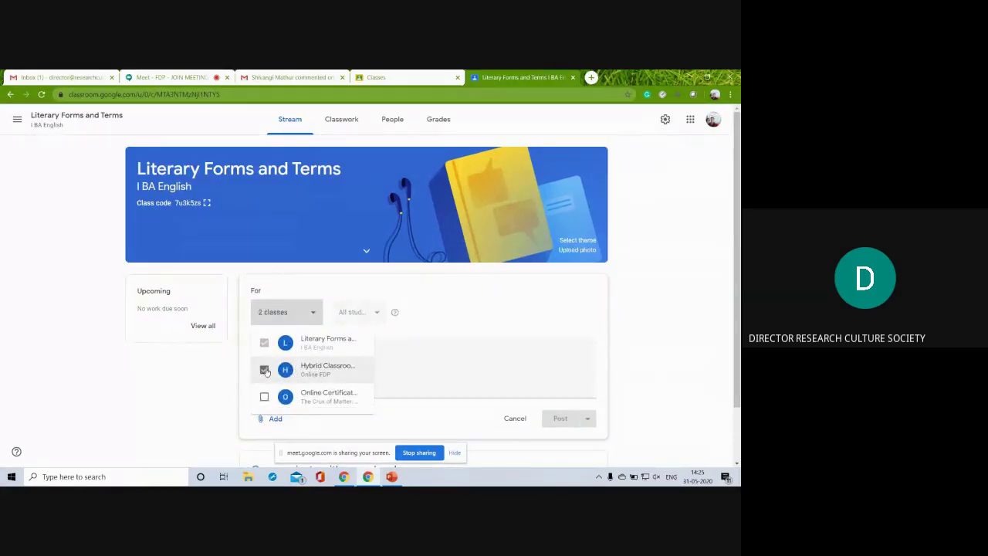
{"action": "left_click", "coordinate": [265, 397]}
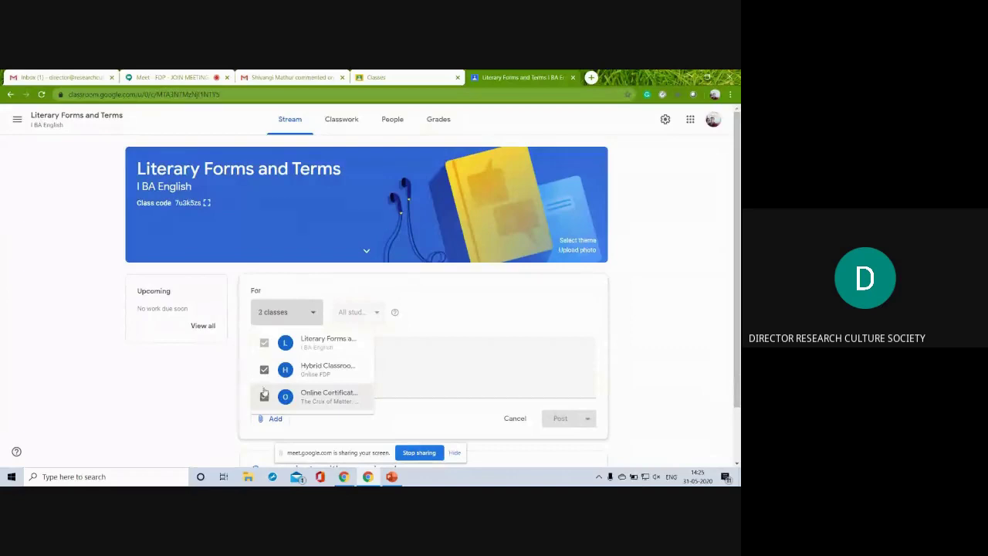
{"action": "left_click", "coordinate": [264, 369]}
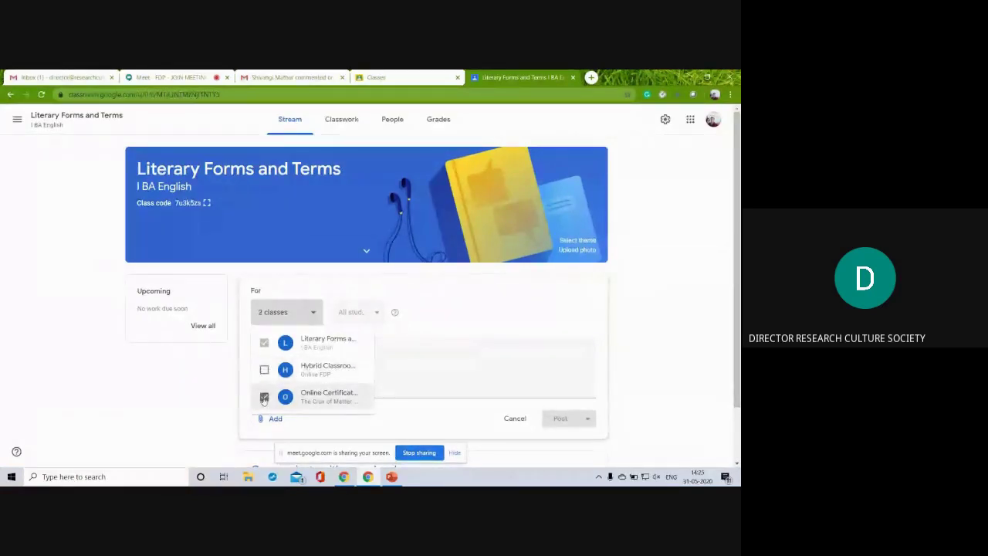
{"action": "left_click", "coordinate": [264, 397]}
{"action": "left_click", "coordinate": [406, 356]}
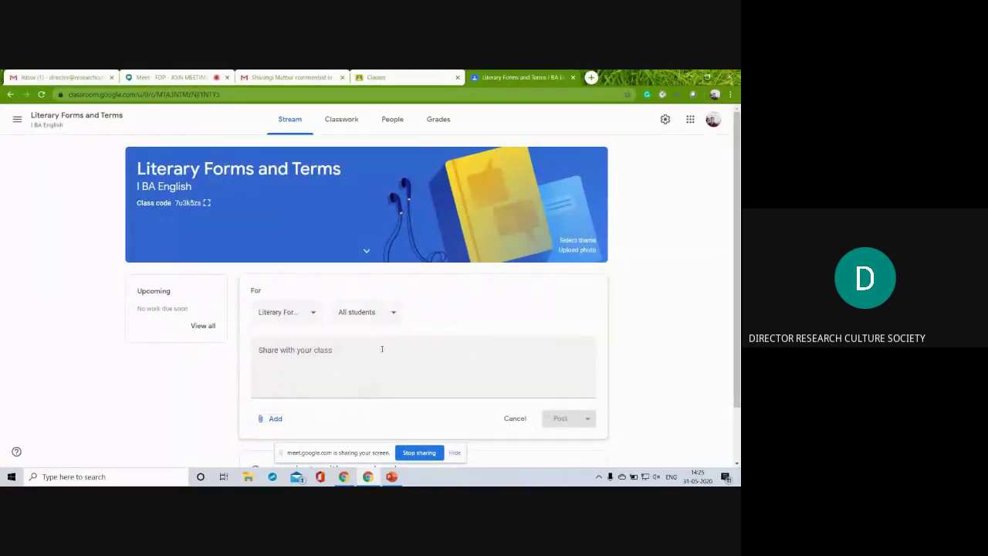
Confirm the announcement's audience is All students
{"action": "left_click", "coordinate": [381, 349]}
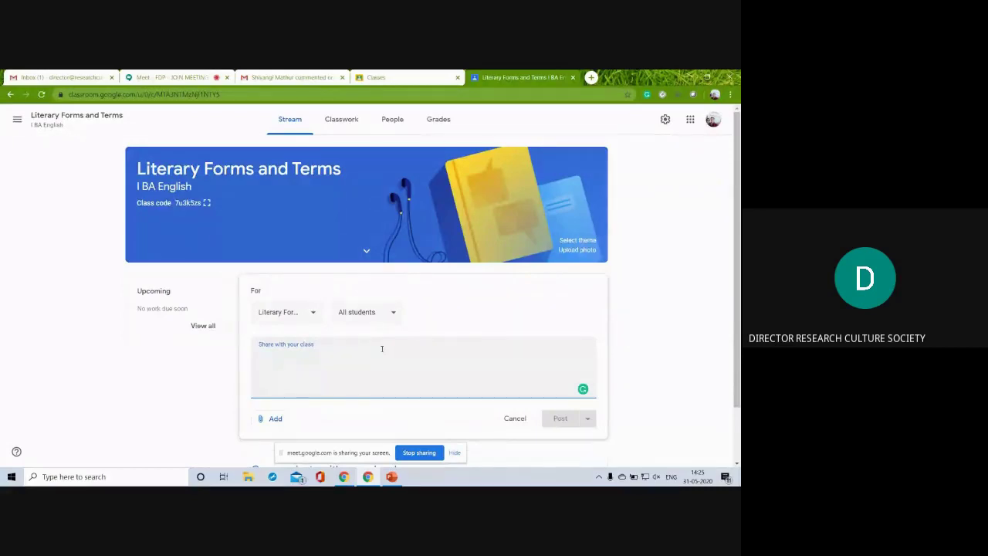
{"action": "left_click", "coordinate": [314, 313]}
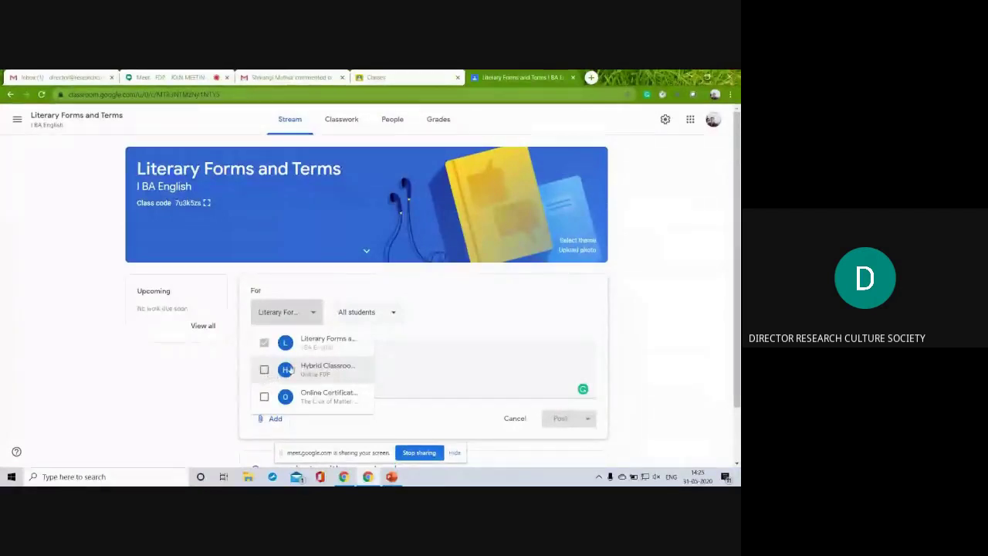
{"action": "left_click", "coordinate": [423, 357]}
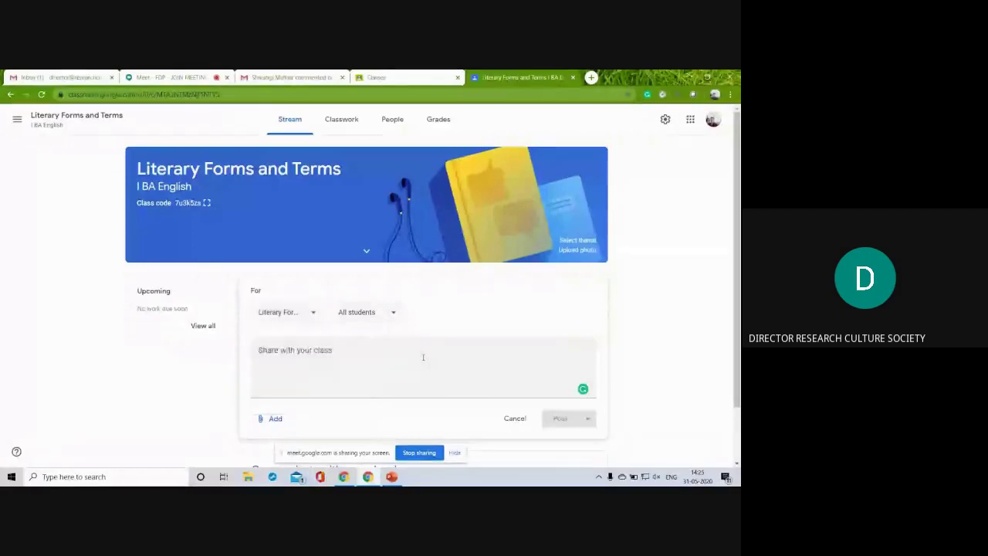
{"action": "left_click", "coordinate": [380, 322]}
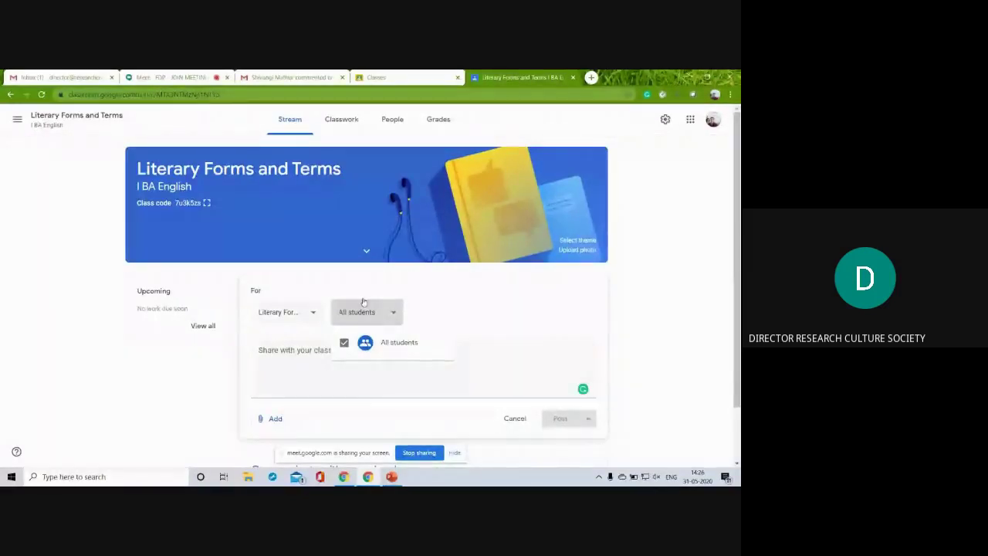
{"action": "left_click", "coordinate": [345, 343]}
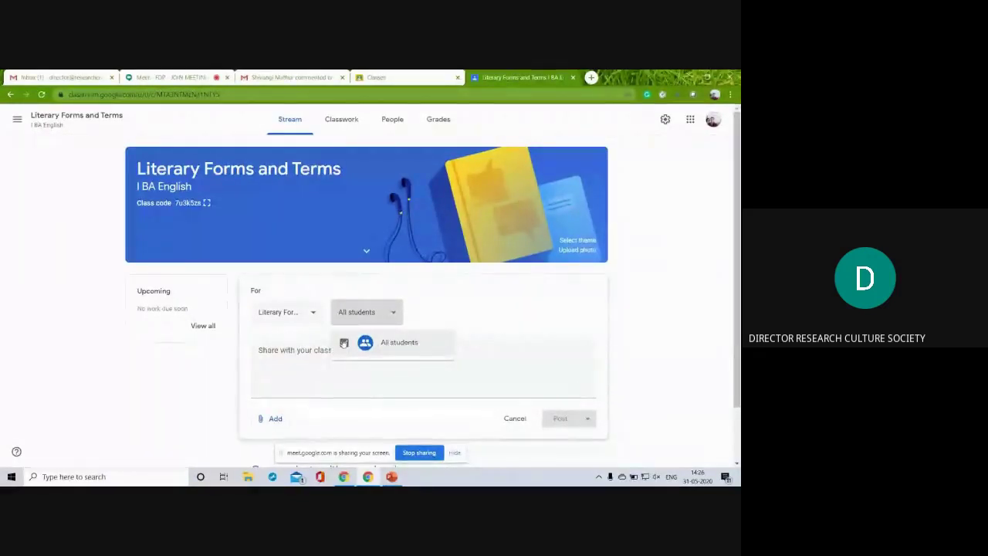
{"action": "left_click", "coordinate": [300, 340]}
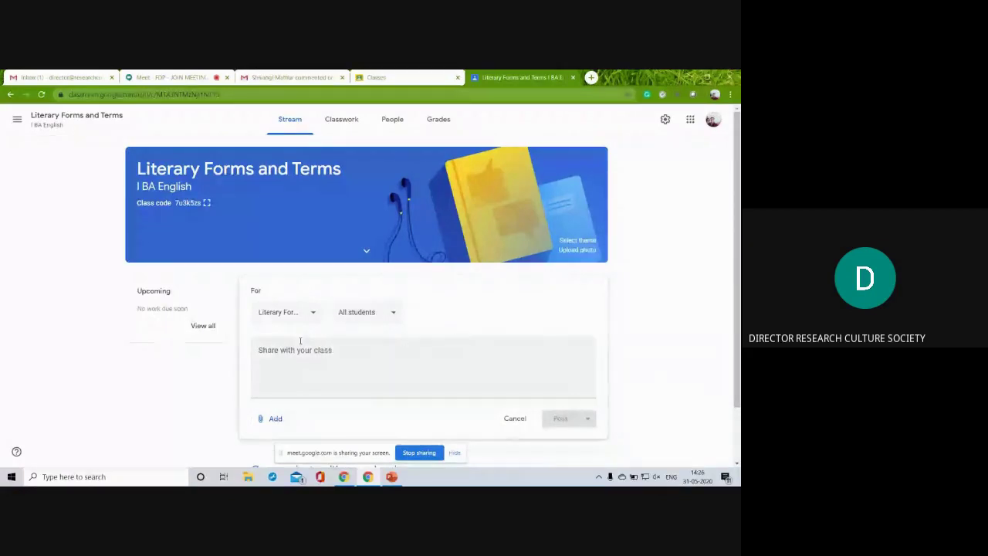
Post 'Dear Students, We are going to learn Figures of Speech…' signed 'Best Wishes'
{"action": "left_click", "coordinate": [301, 346]}
{"action": "type", "text": "D"}
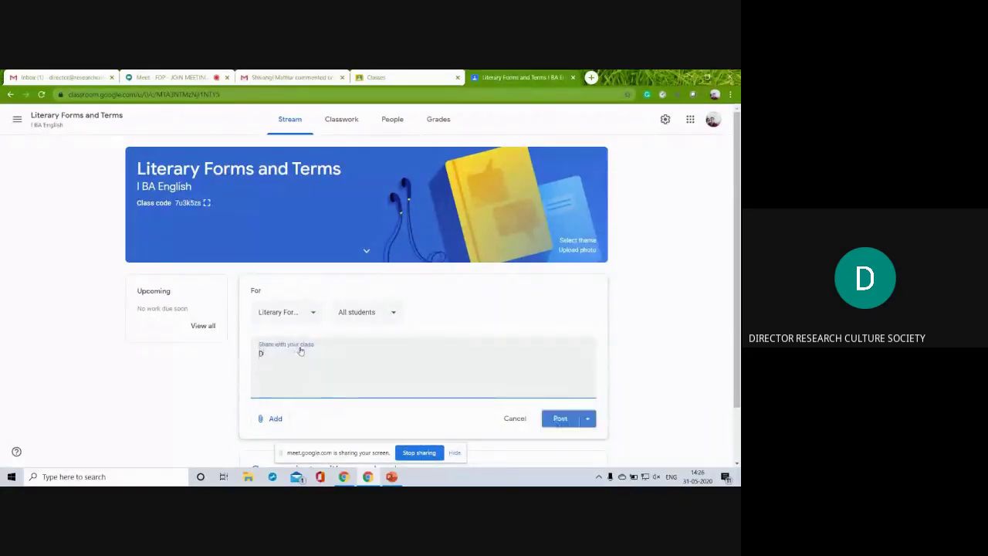
{"action": "type", "text": "ear Students,"}
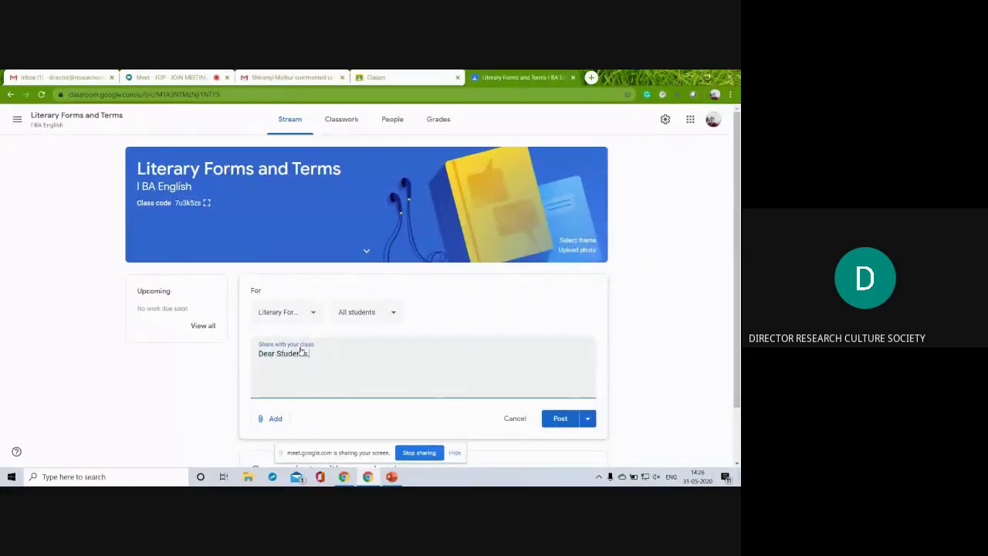
{"action": "key", "text": "Return"}
{"action": "type", "text": "We are going"}
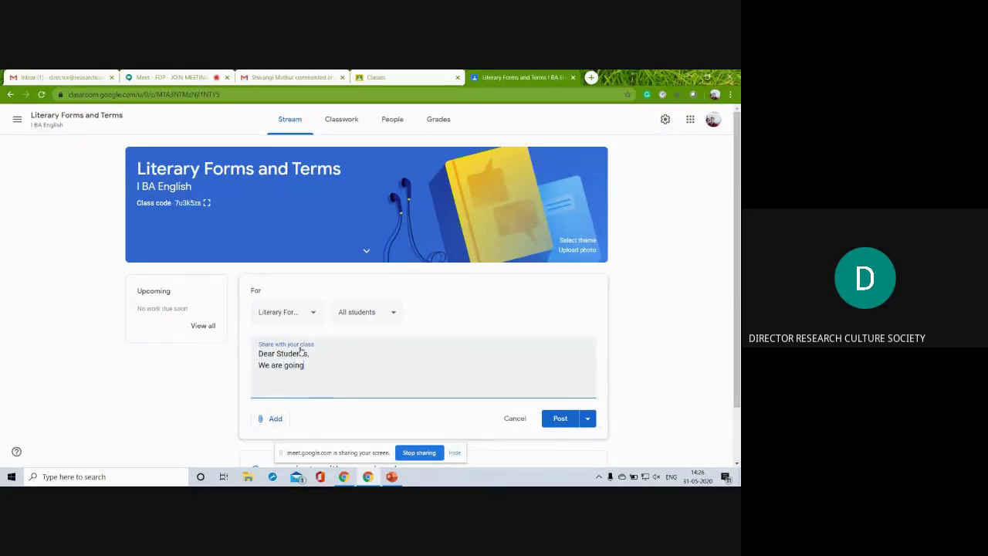
{"action": "type", "text": " to learn Figures of Speech in"}
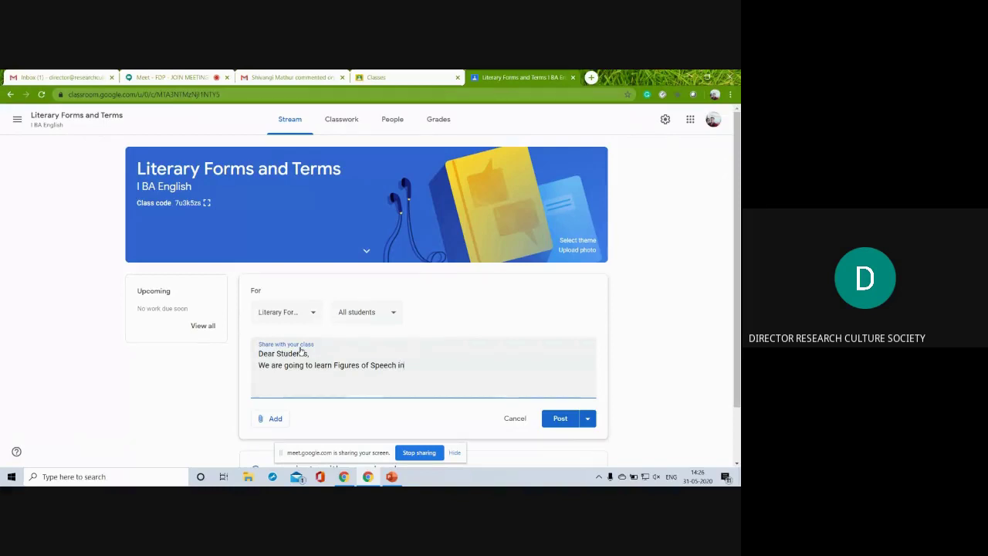
{"action": "type", "text": " the Unit o"}
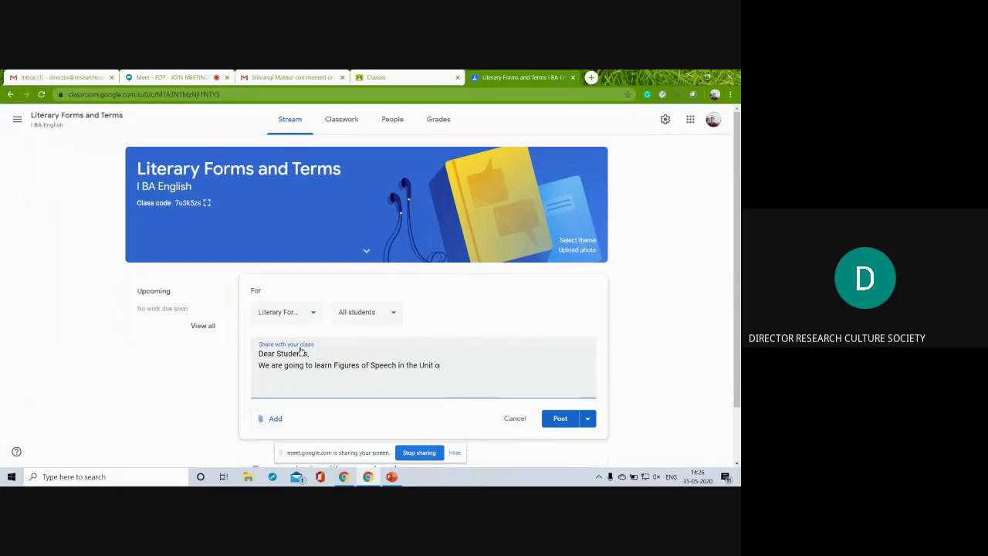
{"action": "type", "text": "f Liter"}
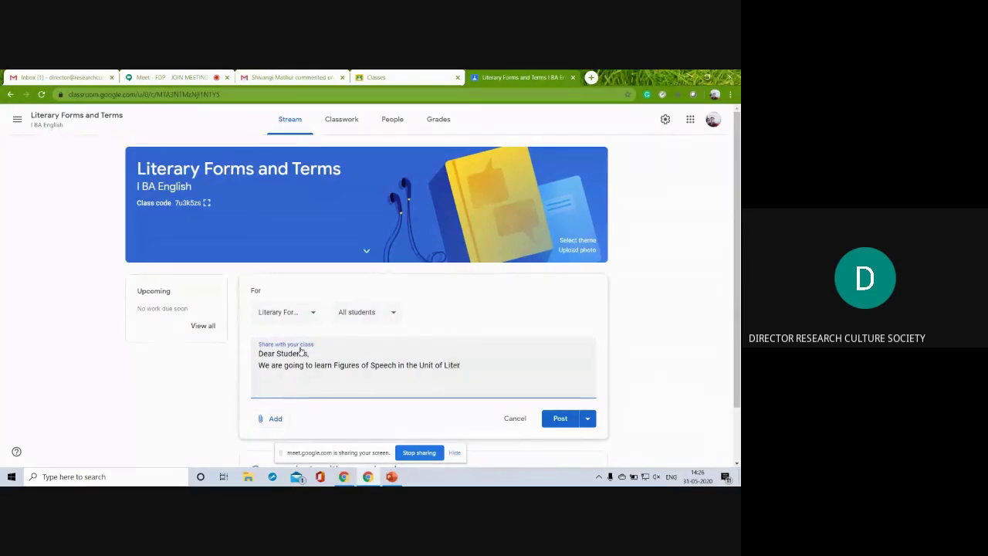
{"action": "type", "text": "ary Forms and"}
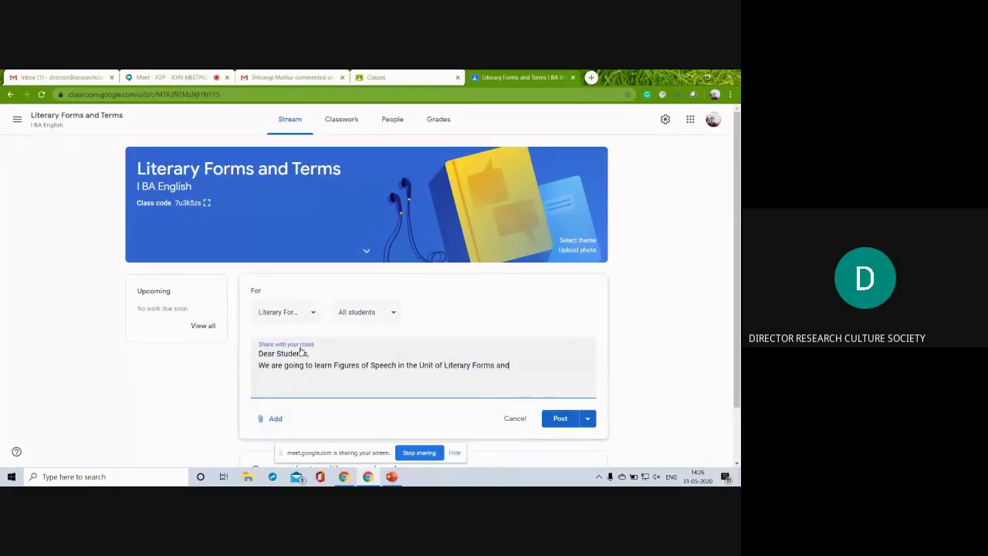
{"action": "type", "text": " Terms in this Class."}
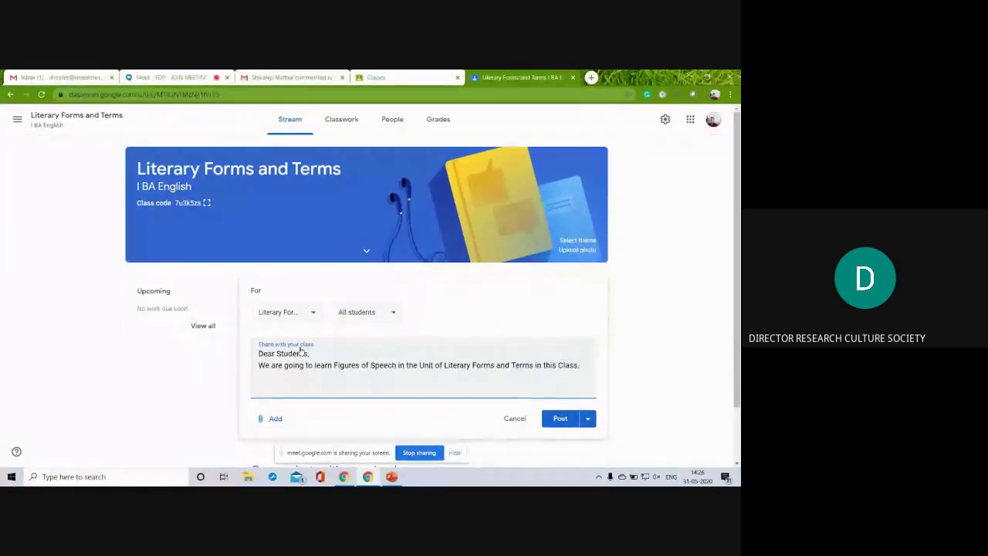
{"action": "key", "text": "Return"}
{"action": "type", "text": "Best Wish"}
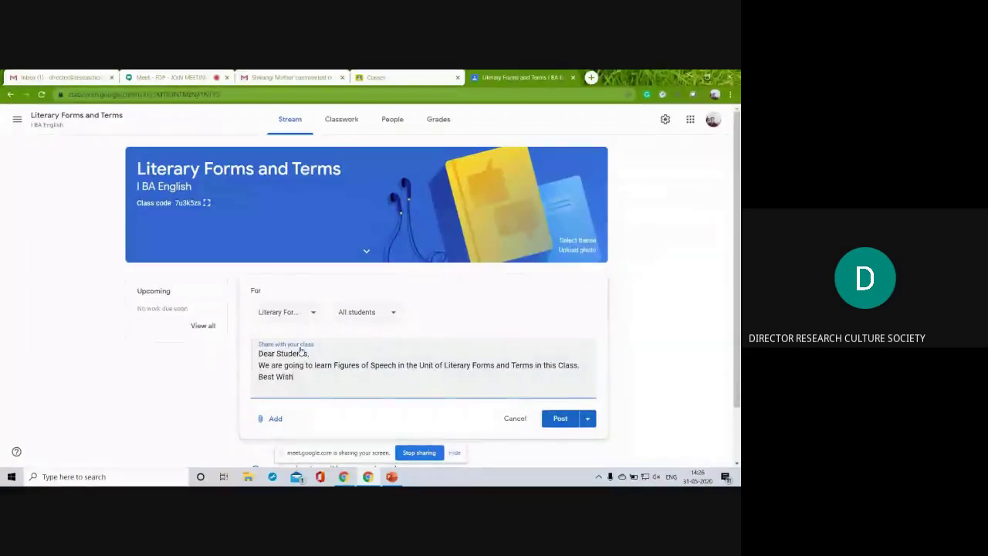
{"action": "type", "text": "es"}
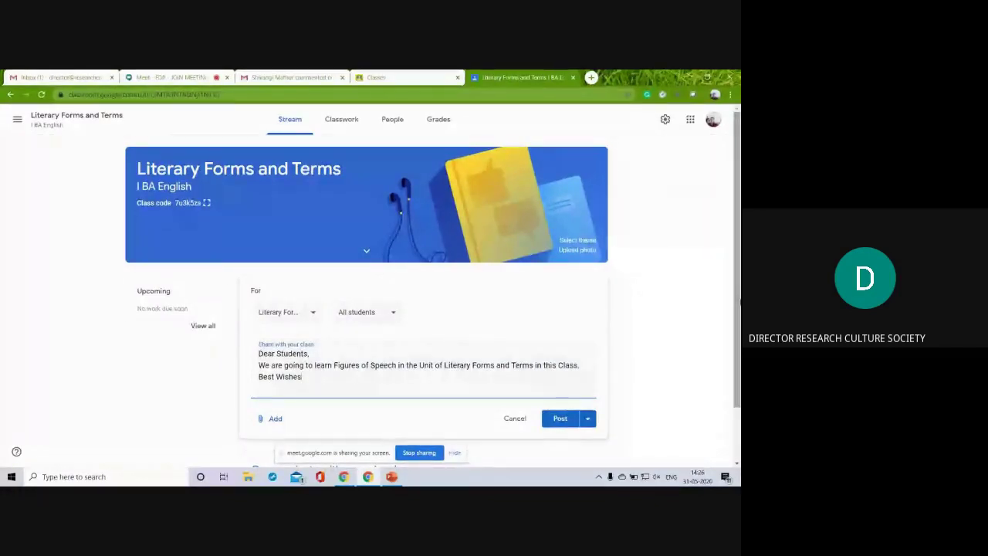
{"action": "scroll", "coordinate": [596, 382], "scroll_direction": "down", "scroll_amount": 2}
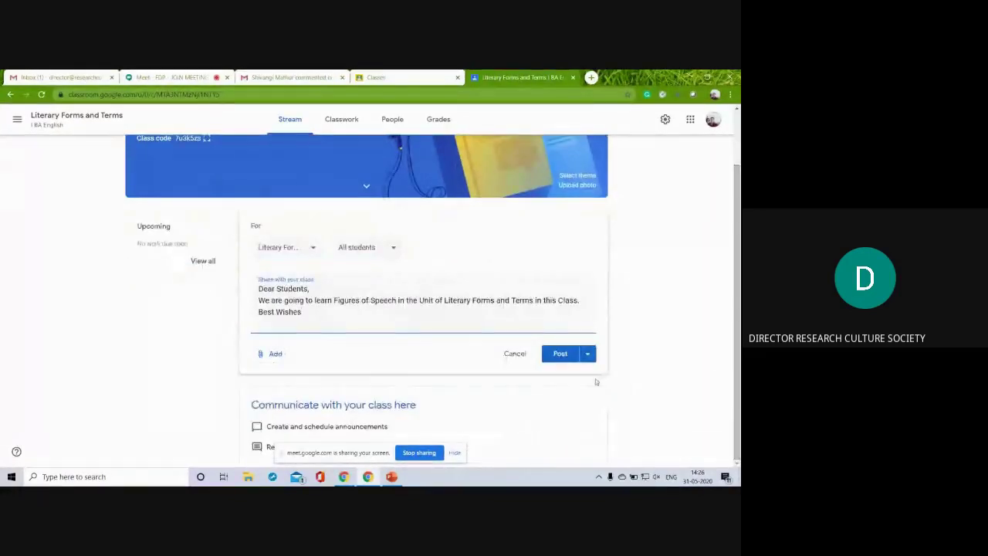
{"action": "left_click", "coordinate": [561, 355]}
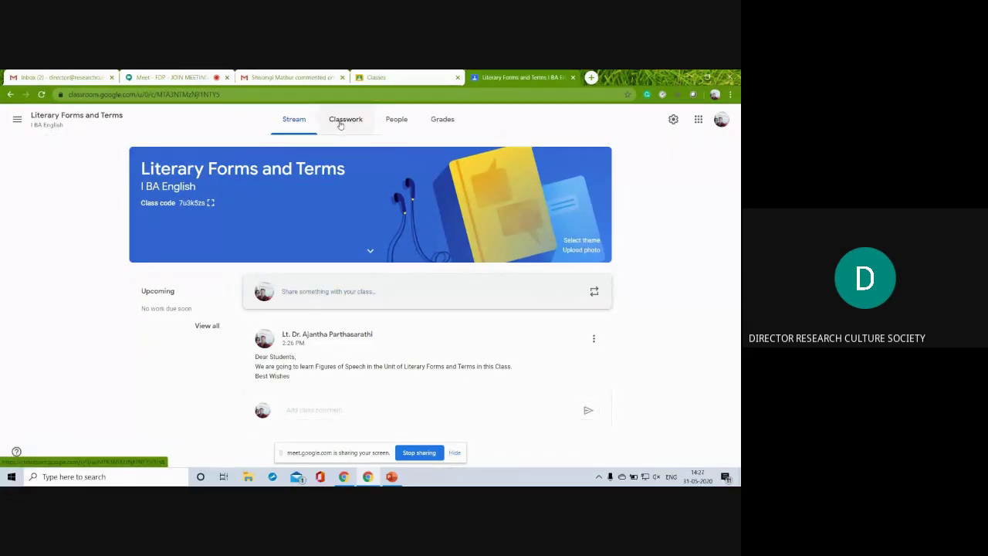
Create a topic named 'Unit 1 - Definition' on the Literary Forms and Terms Classwork page
{"action": "left_click", "coordinate": [340, 123]}
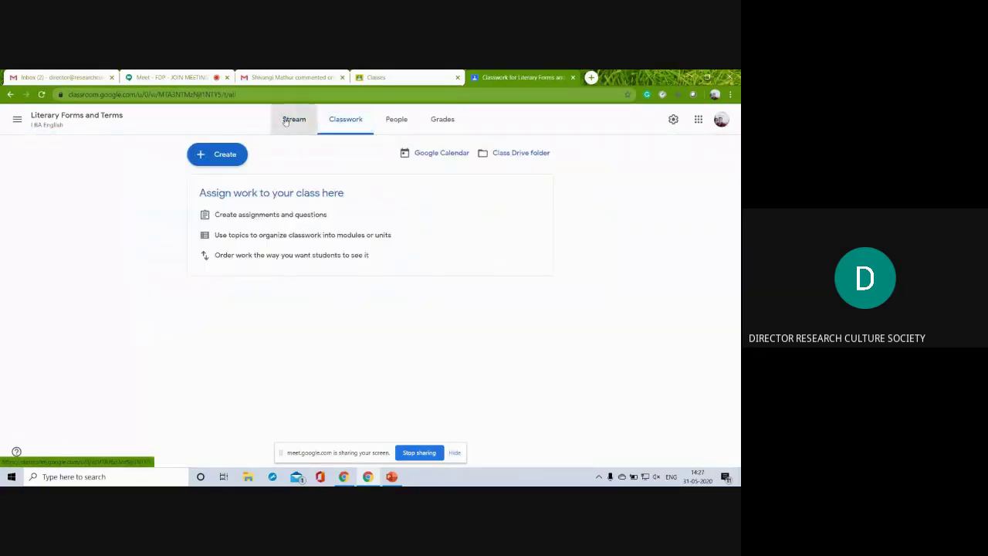
{"action": "left_click", "coordinate": [286, 122]}
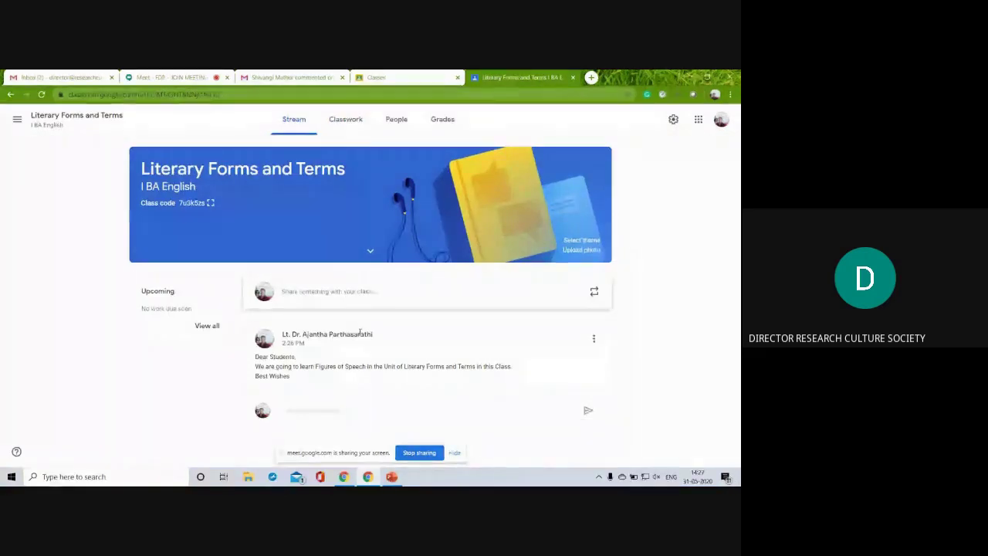
{"action": "left_click", "coordinate": [343, 121]}
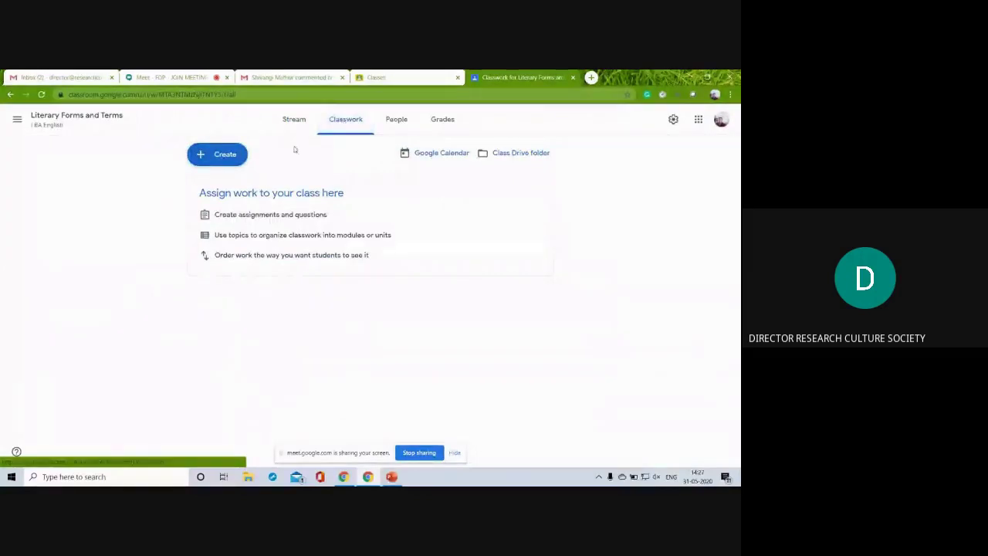
{"action": "left_click", "coordinate": [225, 154]}
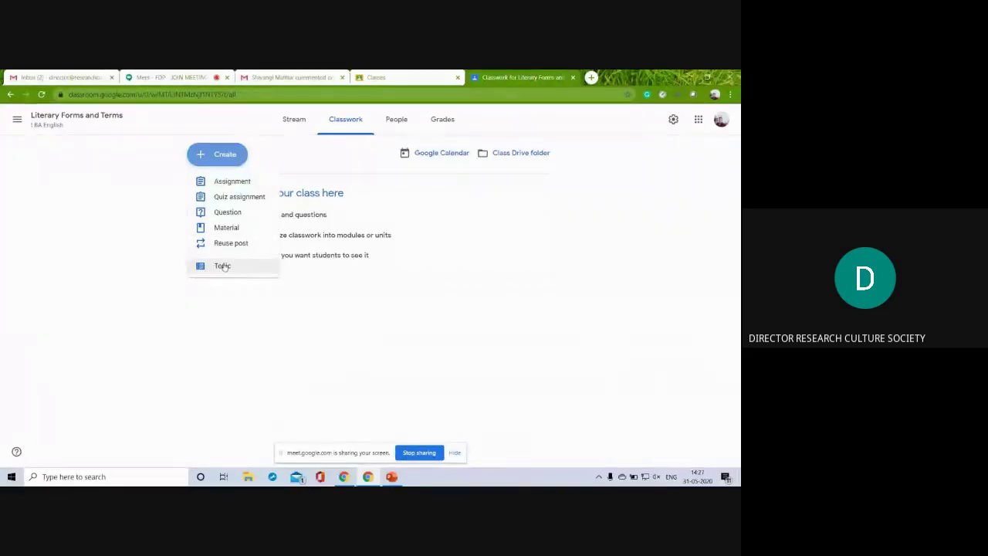
{"action": "left_click", "coordinate": [223, 267]}
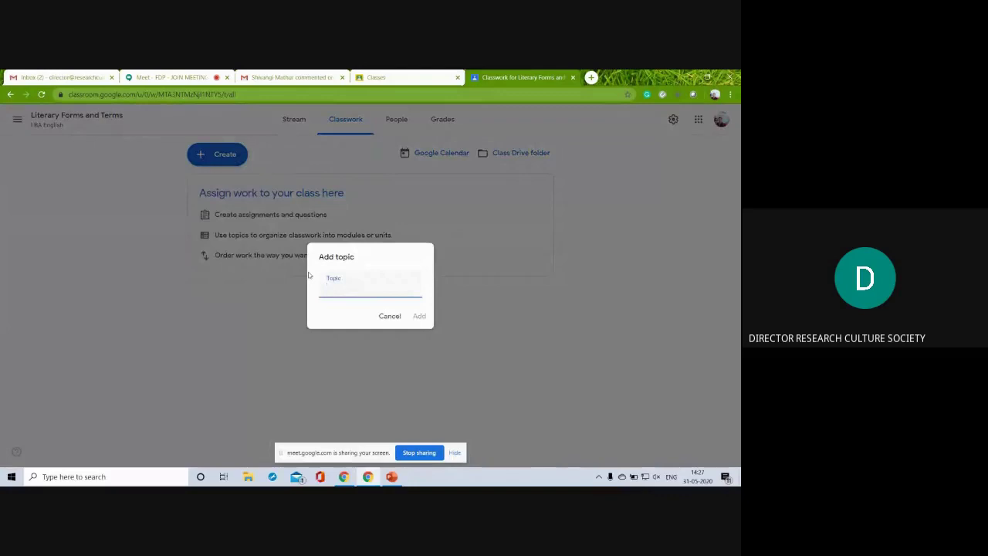
{"action": "type", "text": "Unit 1 - Definition"}
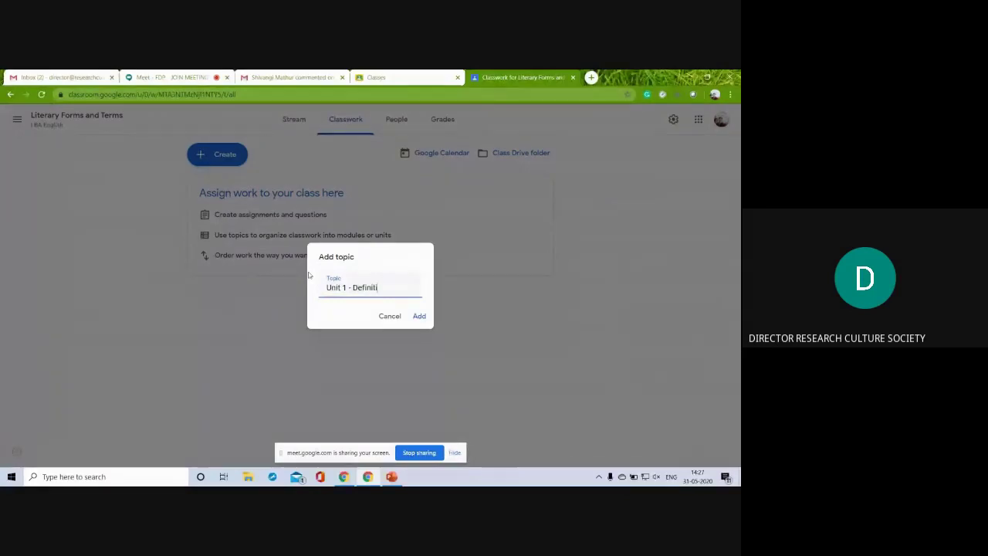
{"action": "left_click", "coordinate": [417, 317]}
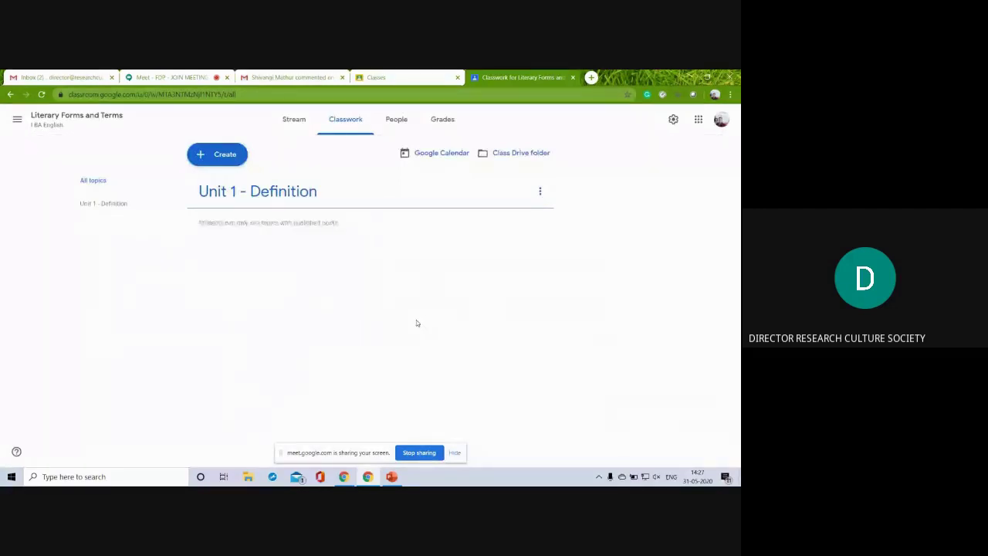
{"action": "left_click", "coordinate": [540, 192]}
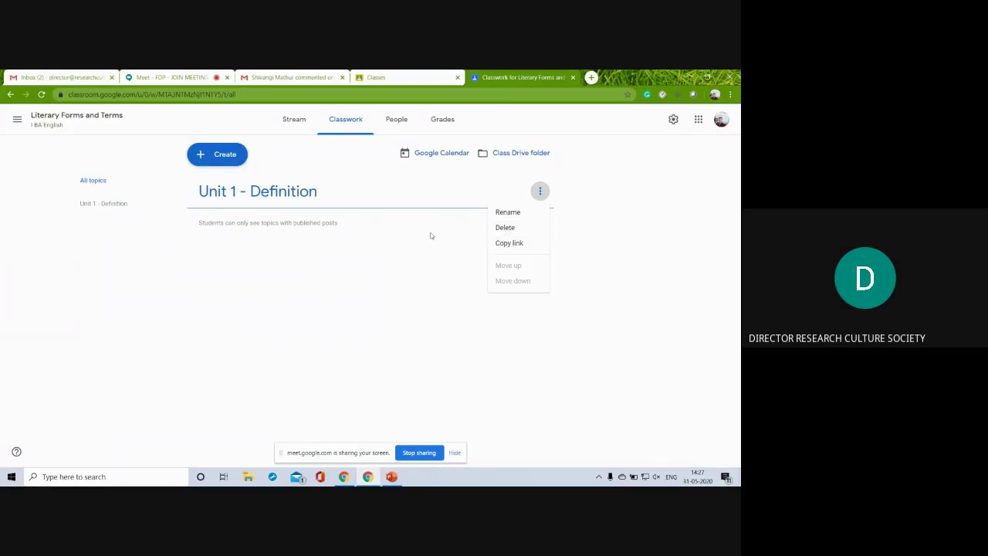
{"action": "left_click", "coordinate": [303, 220]}
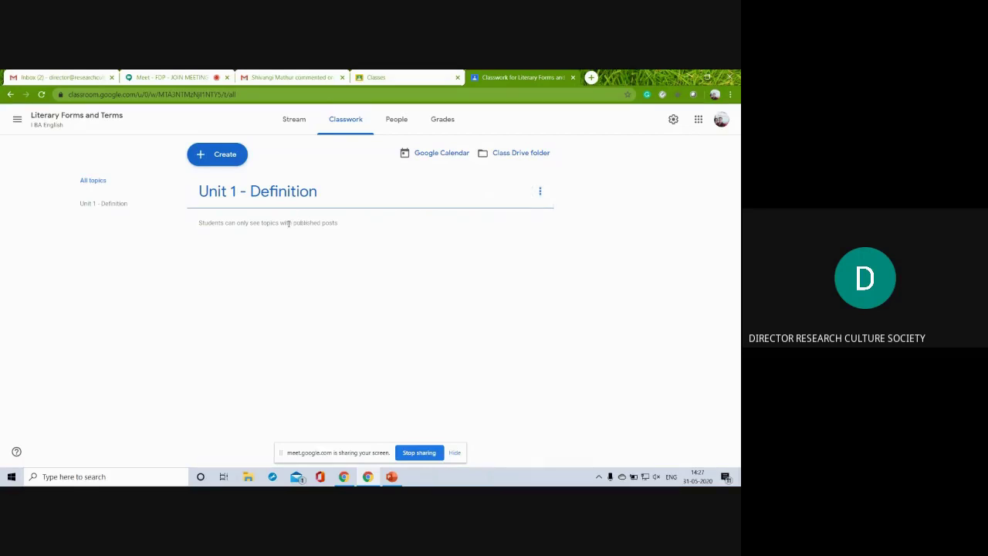
Back out of the Reuse post dialog and open a blank Material form instead
{"action": "left_click", "coordinate": [226, 160]}
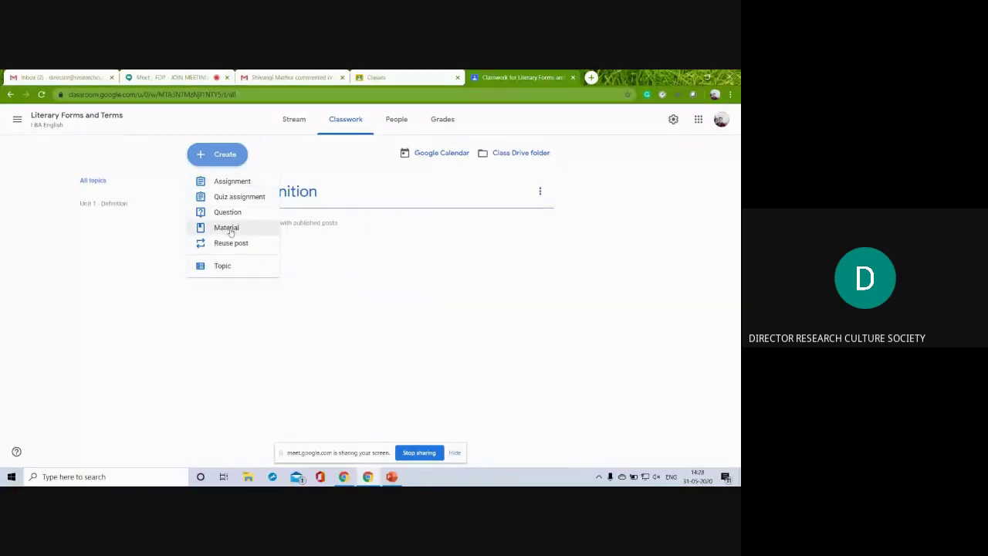
{"action": "left_click", "coordinate": [231, 244]}
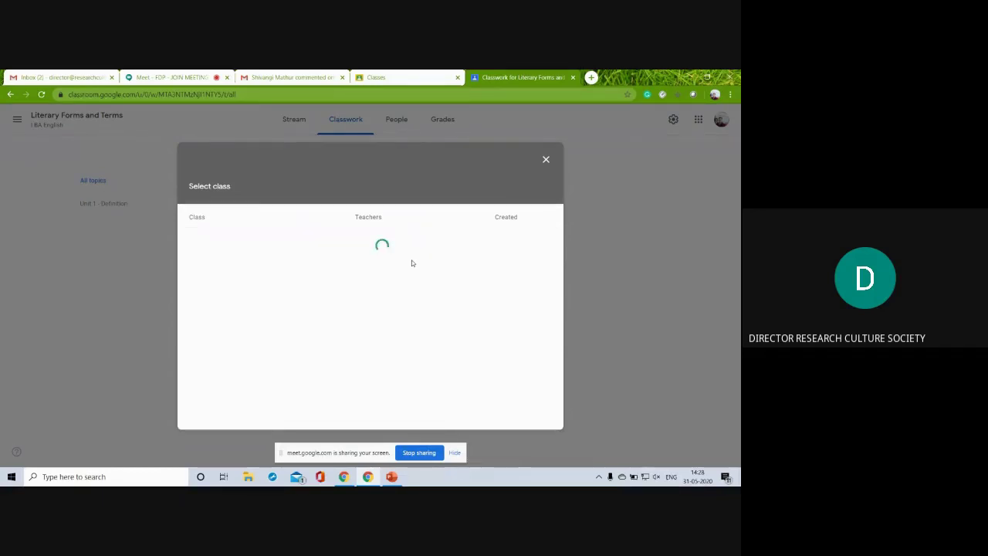
{"action": "left_click", "coordinate": [545, 162]}
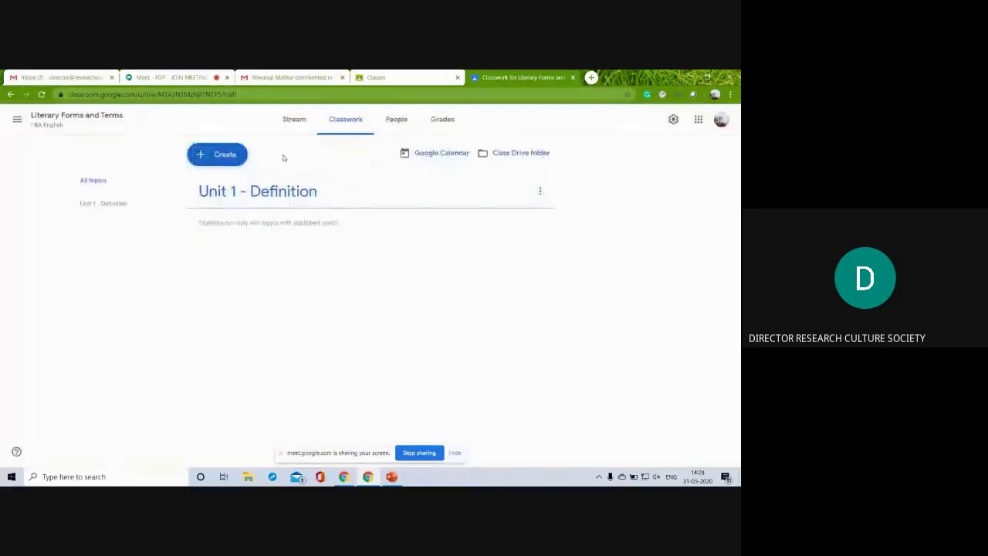
{"action": "left_click", "coordinate": [222, 155]}
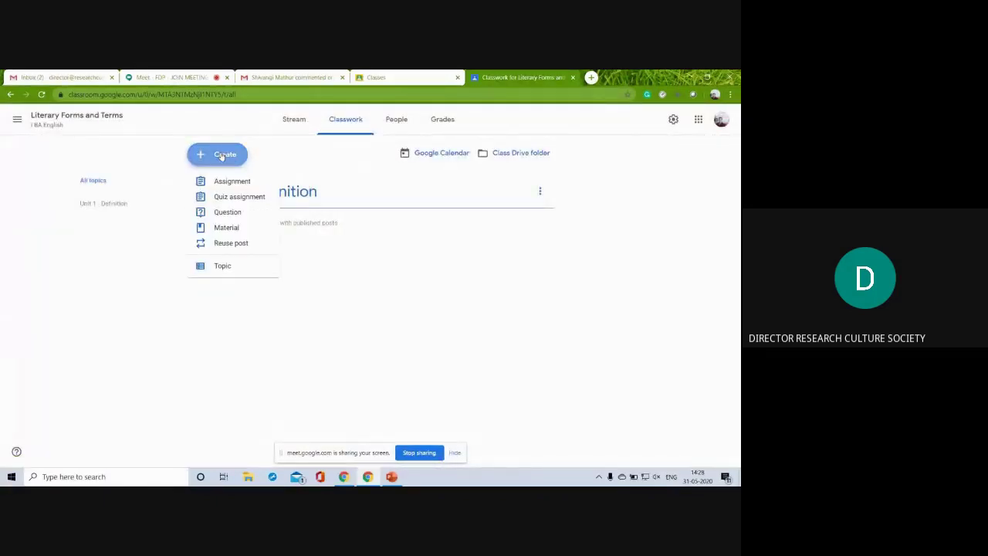
{"action": "left_click", "coordinate": [226, 228]}
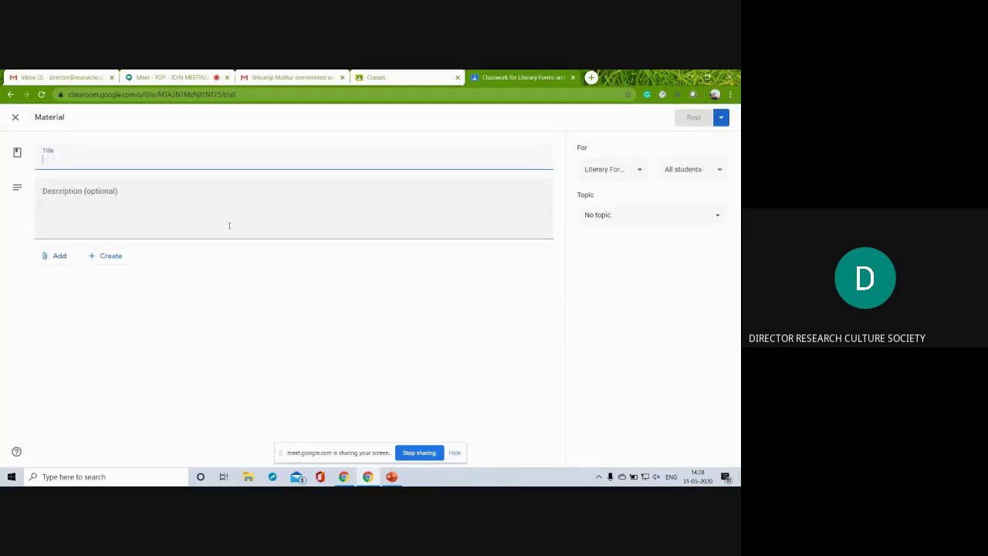
Title the material 'Unit 1 - Definition and Explanation' and describe it as reference material for "Figures of Speech"
{"action": "type", "text": "Unit"}
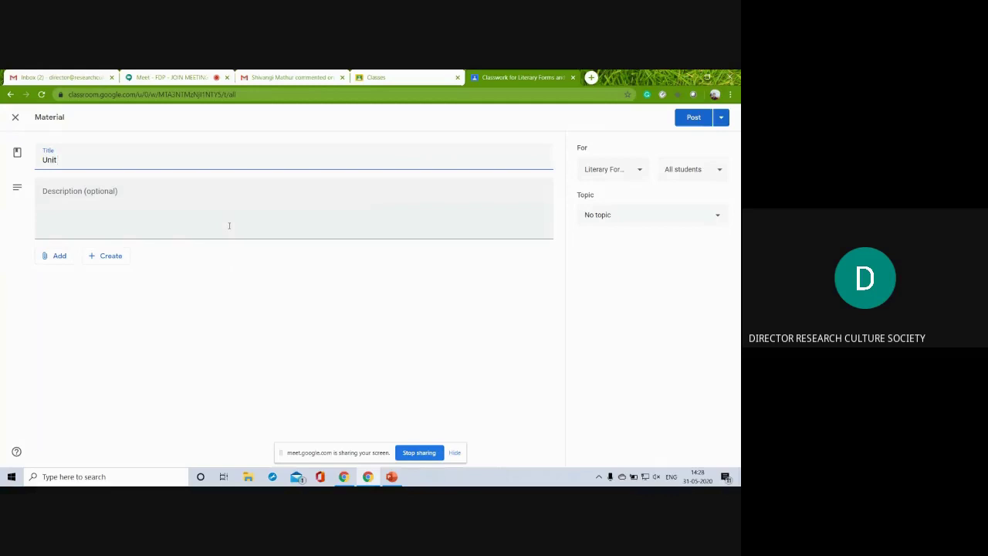
{"action": "type", "text": " 1 - Defintion and Explanation"}
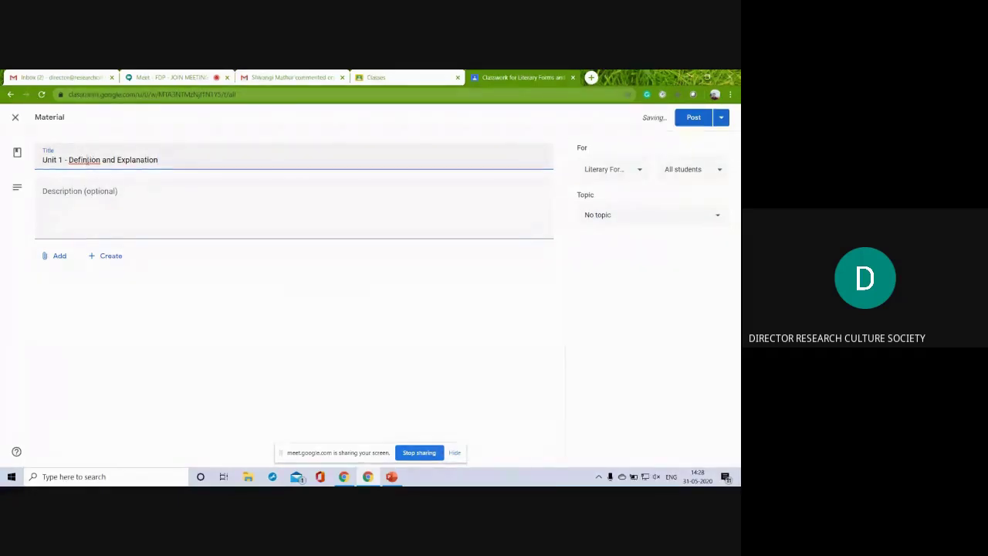
{"action": "type", "text": "i"}
{"action": "left_click", "coordinate": [87, 196]}
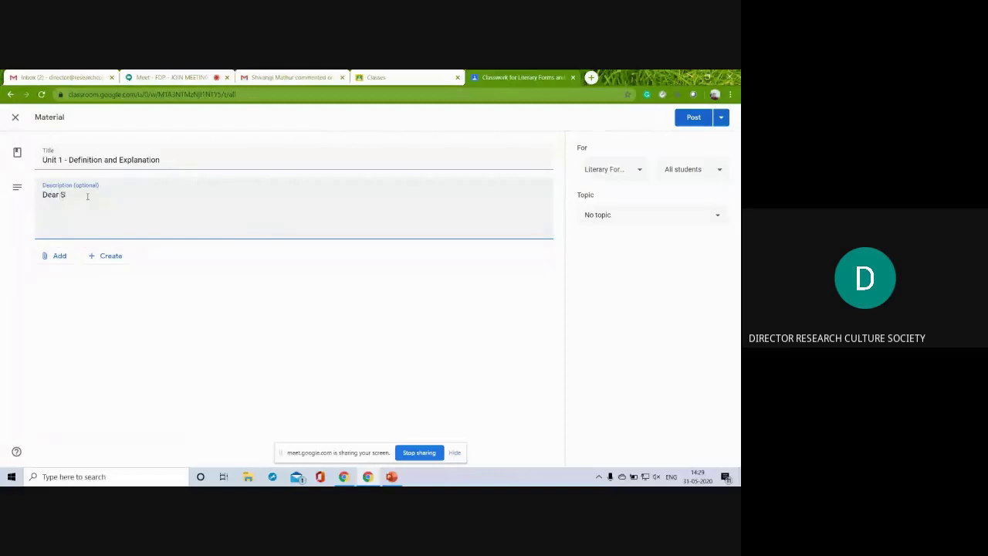
{"action": "type", "text": "tudents, "}
{"action": "type", "text": "I have"}
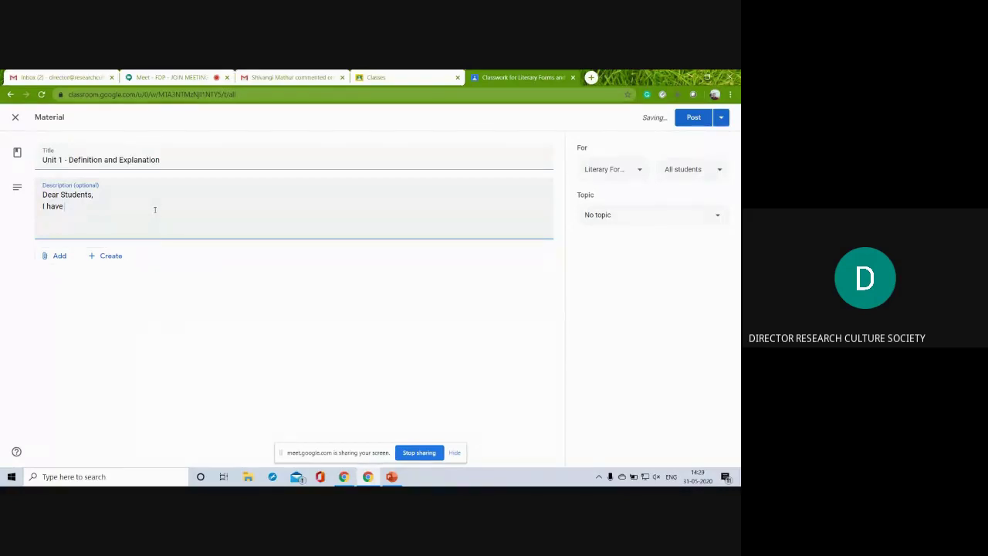
{"action": "type", "text": " en"}
{"action": "key", "text": "BackSpace"}
{"action": "key", "text": "BackSpace"}
{"action": "key", "text": "BackSpace"}
{"action": "key", "text": "BackSpace"}
{"action": "key", "text": "BackSpace"}
{"action": "key", "text": "BackSpace"}
{"action": "key", "text": "BackSpace"}
{"action": "key", "text": "BackSpace"}
{"action": "type", "text": "enclosed herewith the"}
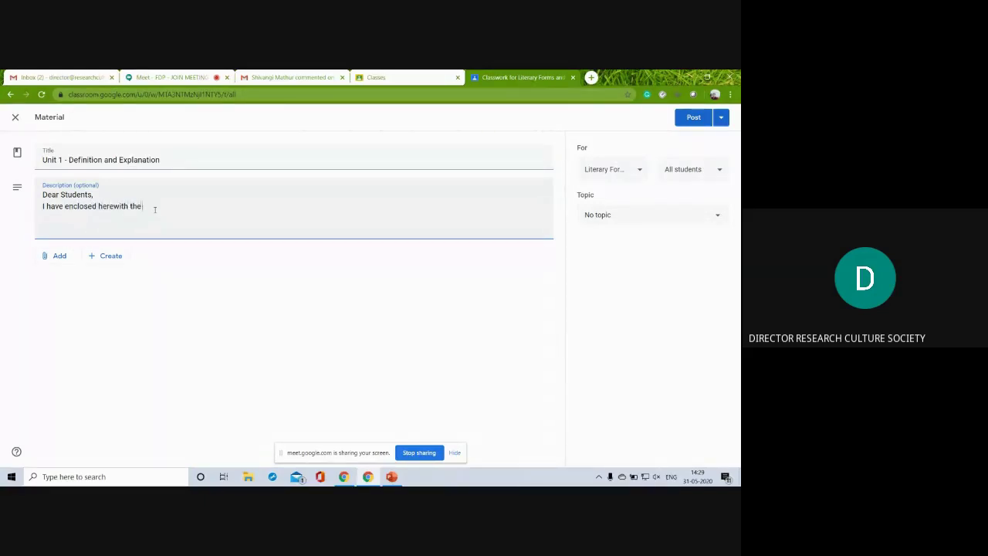
{"action": "type", "text": " course ma"}
{"action": "key", "text": "BackSpace"}
{"action": "key", "text": "BackSpace"}
{"action": "key", "text": "BackSpace"}
{"action": "key", "text": "BackSpace"}
{"action": "key", "text": "BackSpace"}
{"action": "type", "text": "reference material for the topic \"Figures of S"}
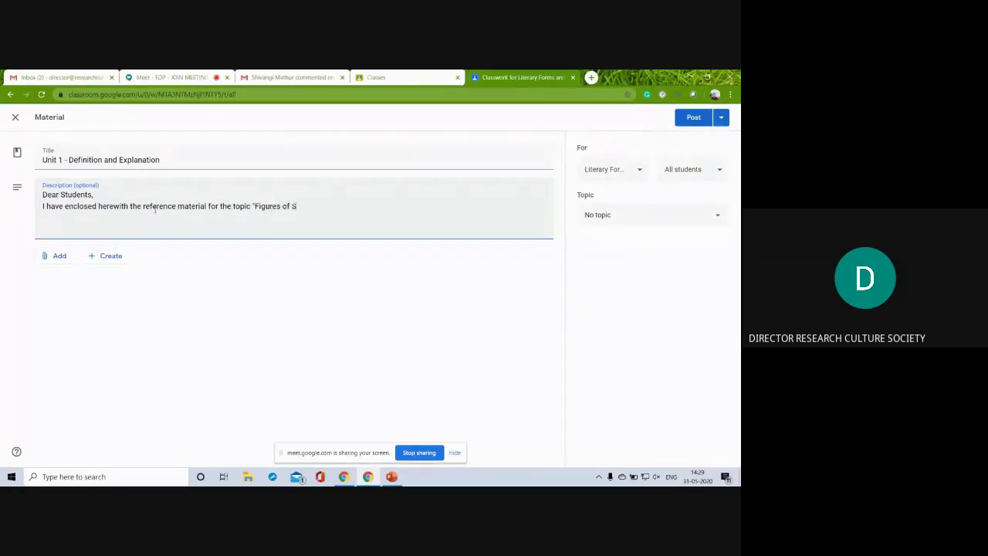
{"action": "type", "text": "peech\"."}
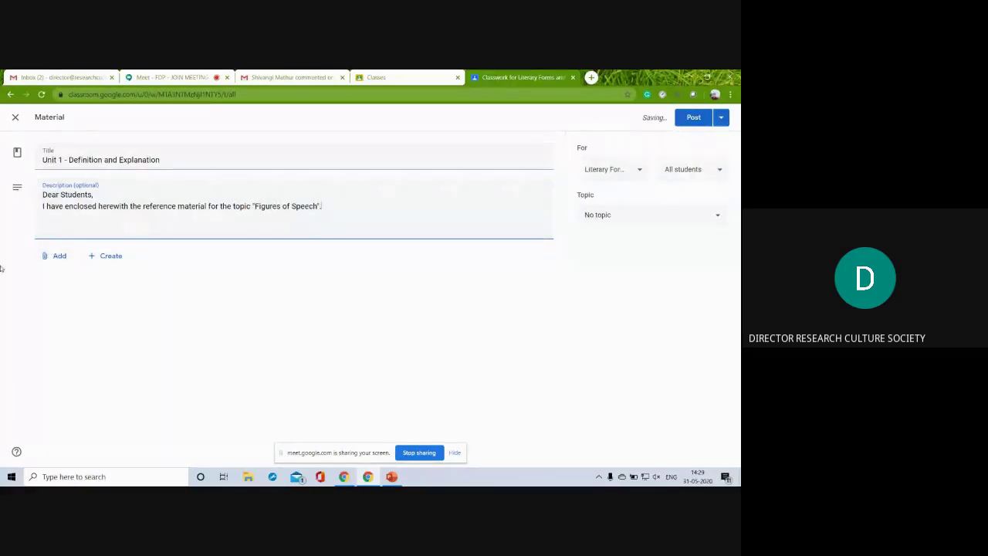
Attach 'a glossary of literary terms.pdf' from My Drive > Class Notes > Literary Forms and Terms
{"action": "left_click", "coordinate": [48, 260]}
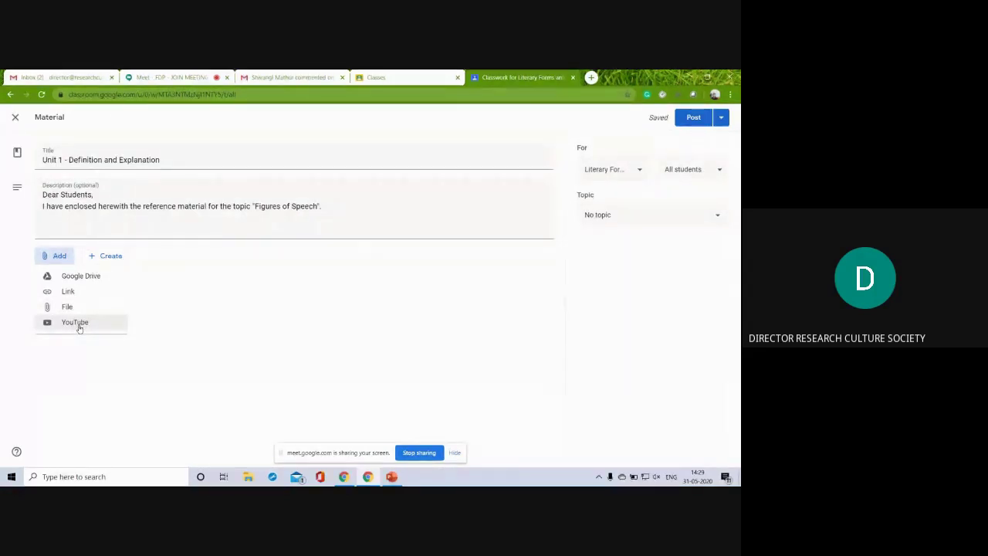
{"action": "left_click", "coordinate": [88, 277]}
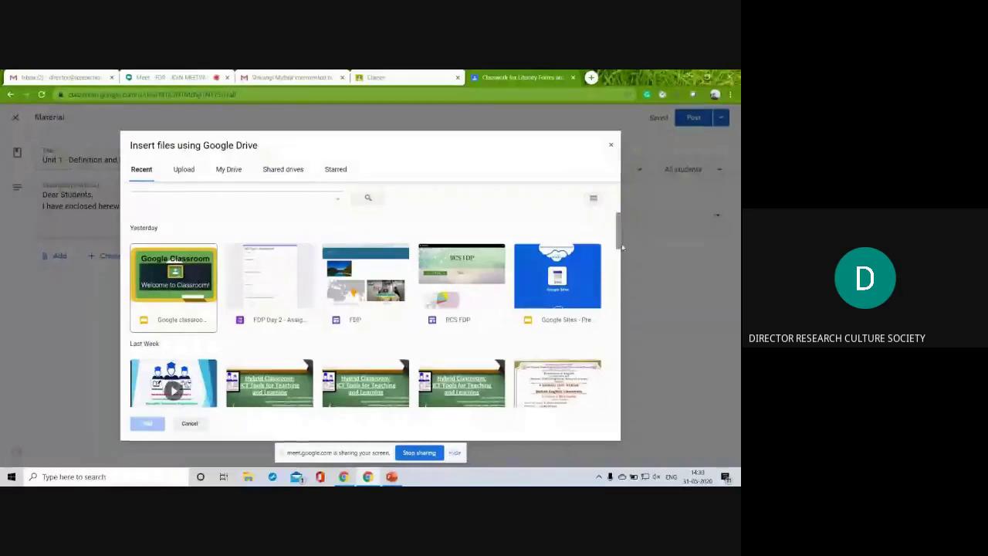
{"action": "scroll", "coordinate": [620, 243], "scroll_direction": "down", "scroll_amount": 1}
{"action": "left_click_drag", "start_coordinate": [620, 243], "coordinate": [622, 219]}
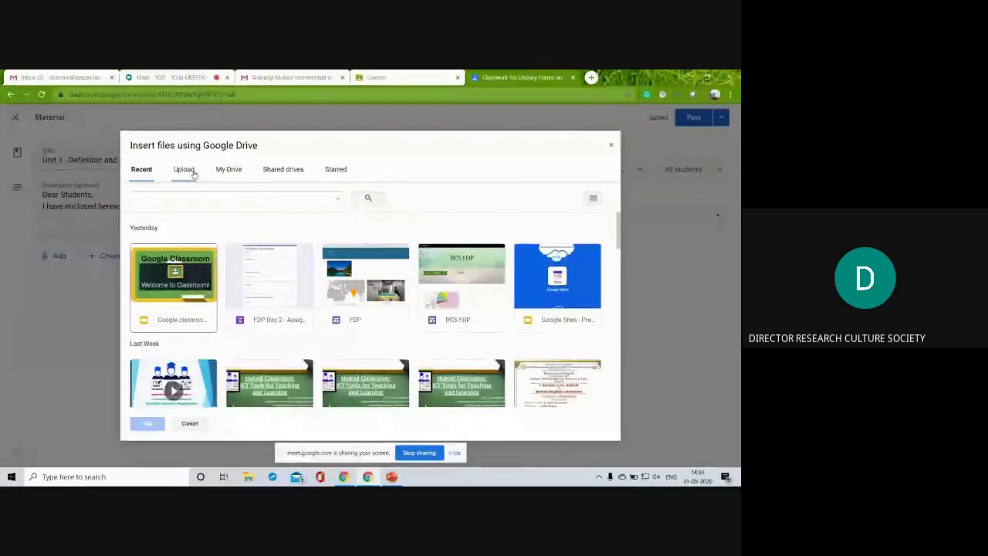
{"action": "left_click", "coordinate": [227, 172]}
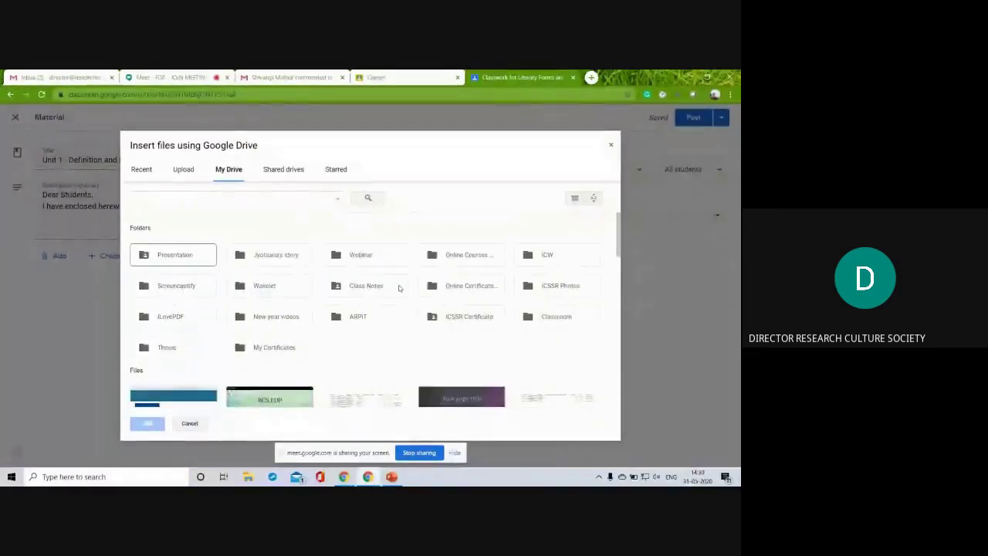
{"action": "double_click", "coordinate": [369, 286]}
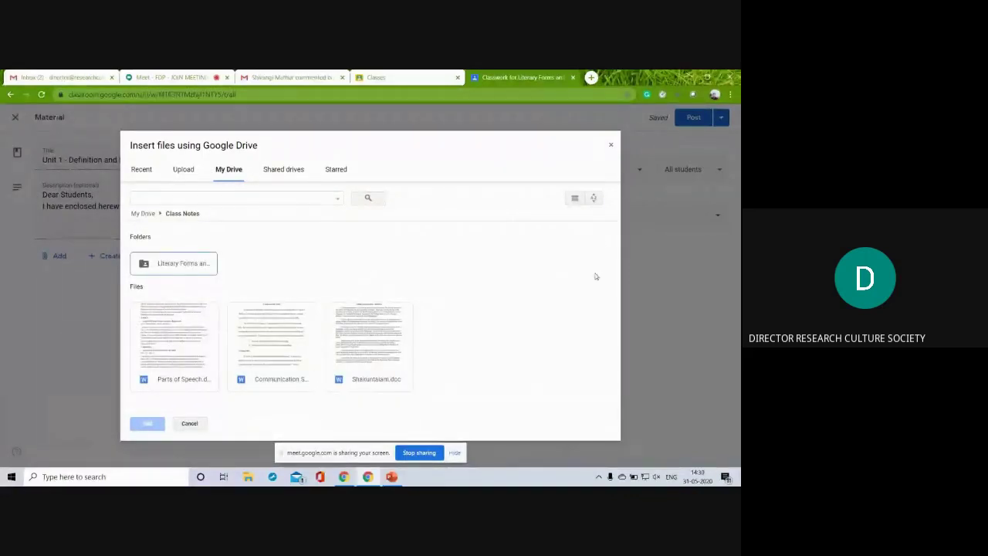
{"action": "double_click", "coordinate": [189, 267]}
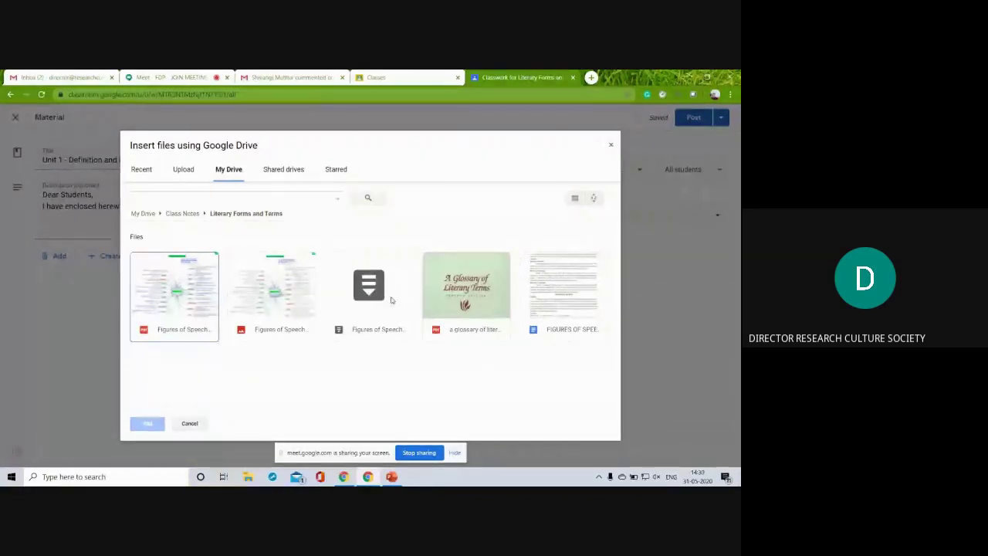
{"action": "left_click", "coordinate": [465, 292]}
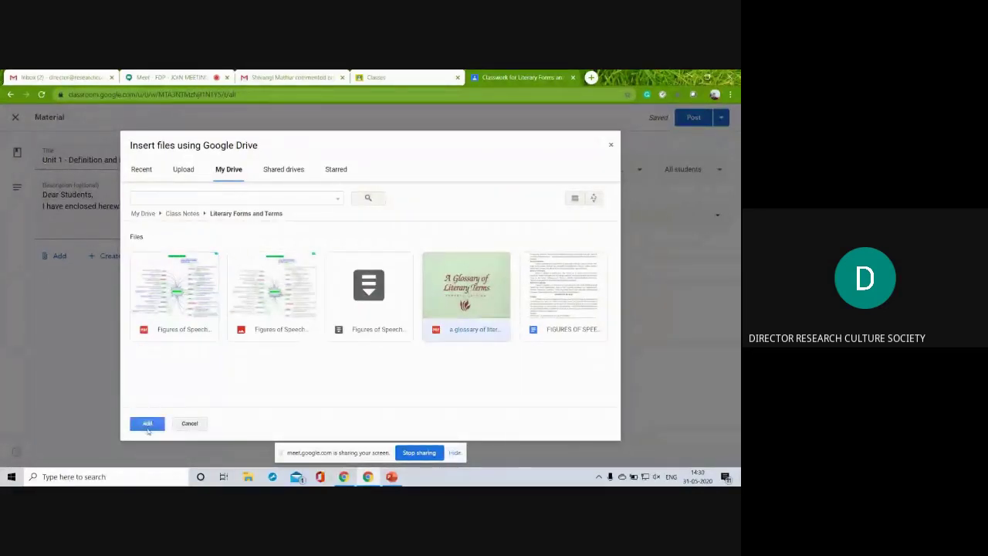
{"action": "left_click", "coordinate": [147, 426]}
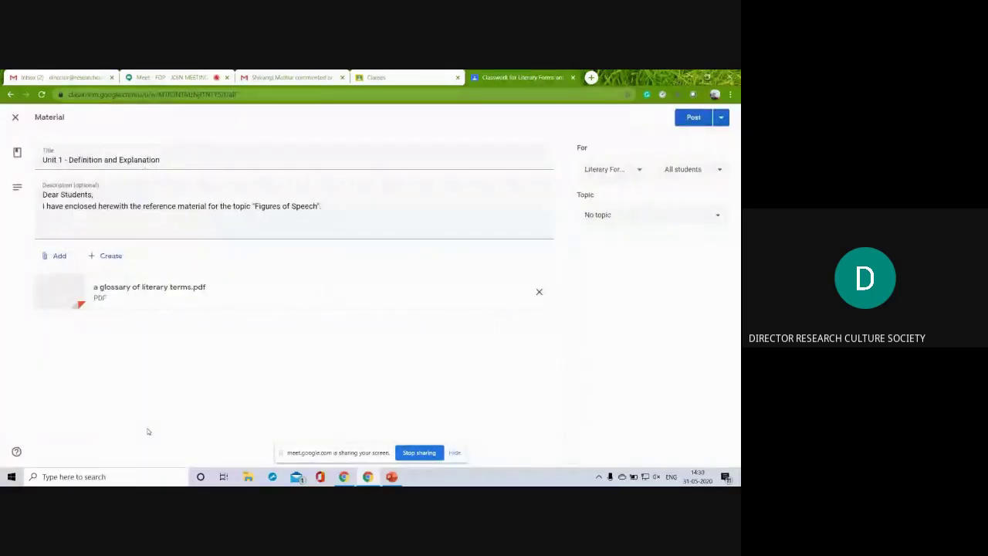
Start adding a web link and open a new browser tab to find one
{"action": "left_click", "coordinate": [58, 257]}
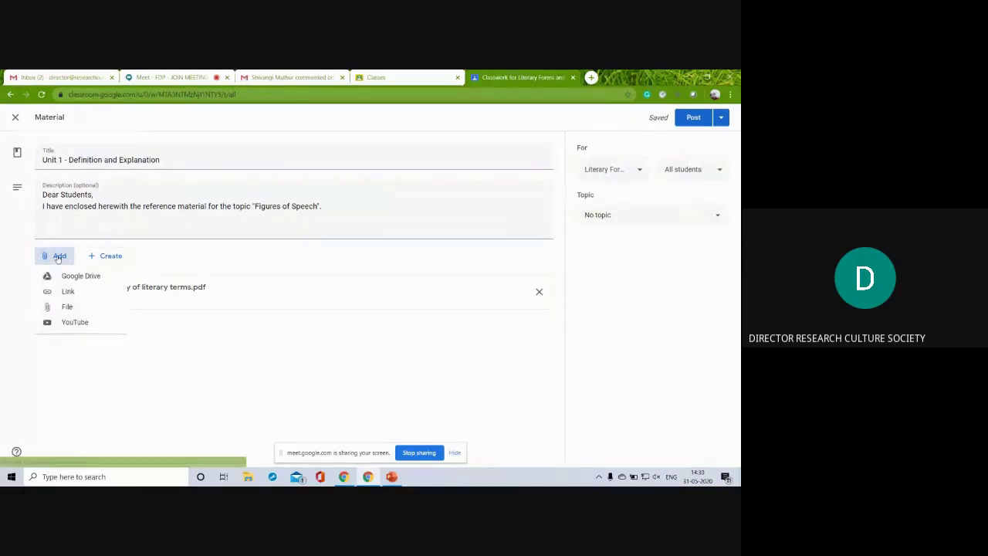
{"action": "left_click", "coordinate": [74, 295]}
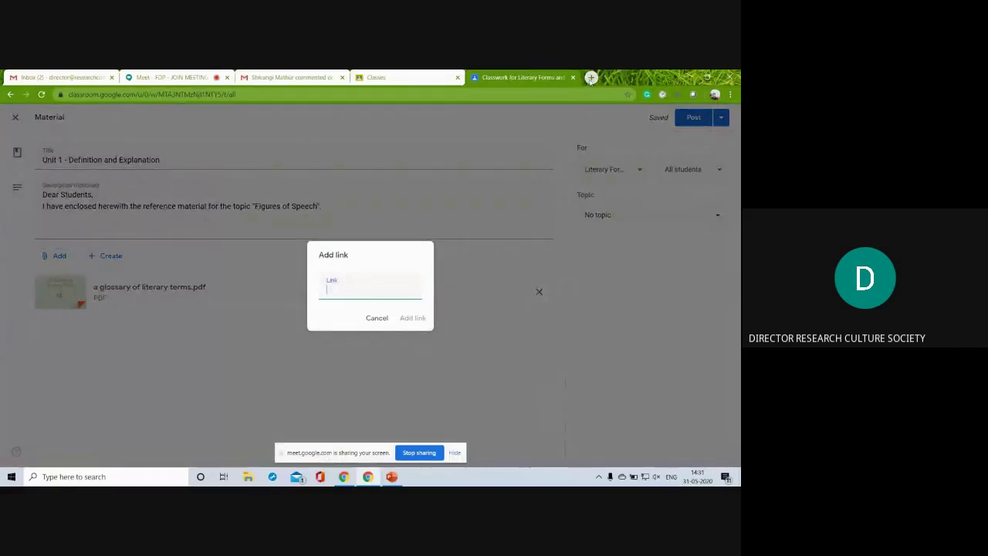
{"action": "left_click", "coordinate": [591, 78]}
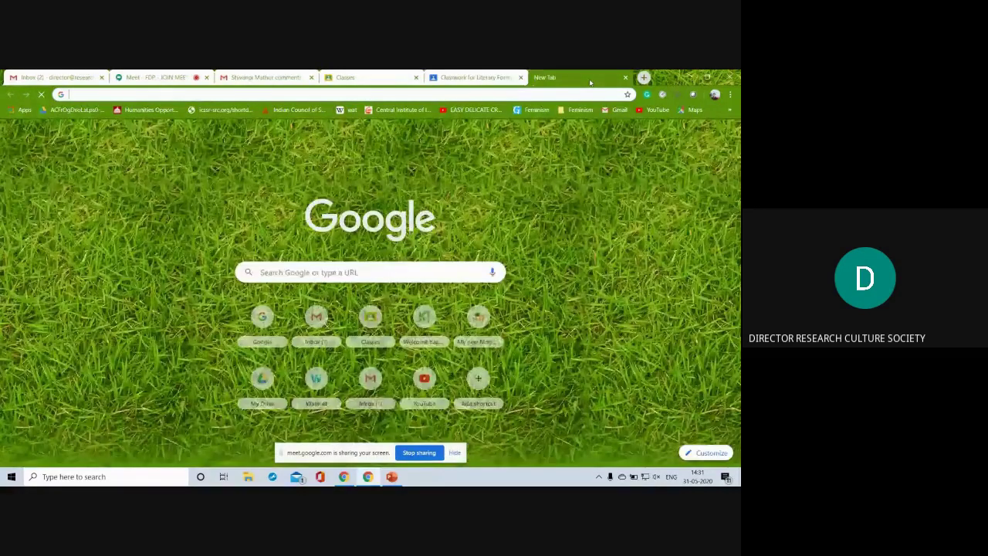
Search Google for 'figures of speech in english'
{"action": "type", "text": "google.com"}
{"action": "key", "text": "Return"}
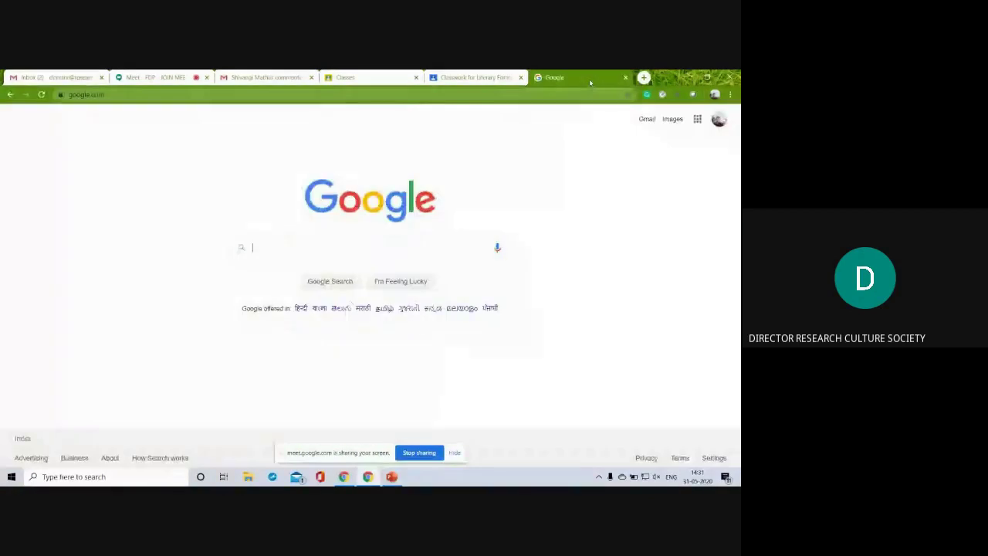
{"action": "type", "text": "l"}
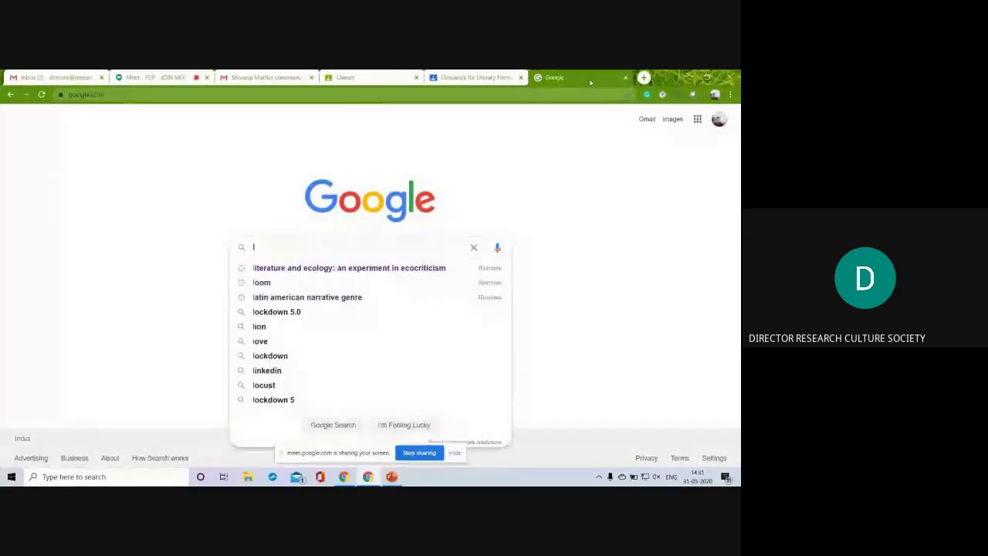
{"action": "key", "text": "BackSpace"}
{"action": "type", "text": "figures of"}
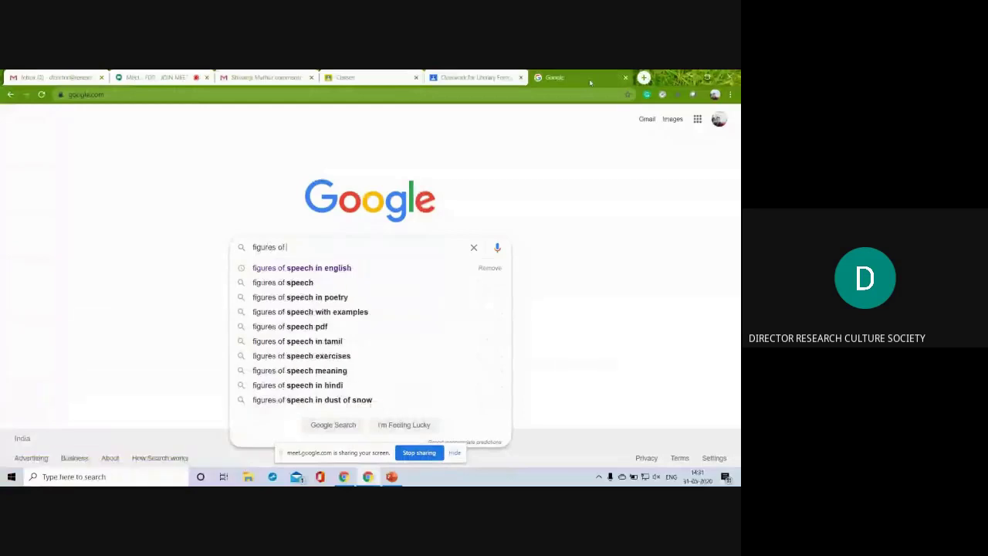
{"action": "key", "text": "Down"}
{"action": "key", "text": "Return"}
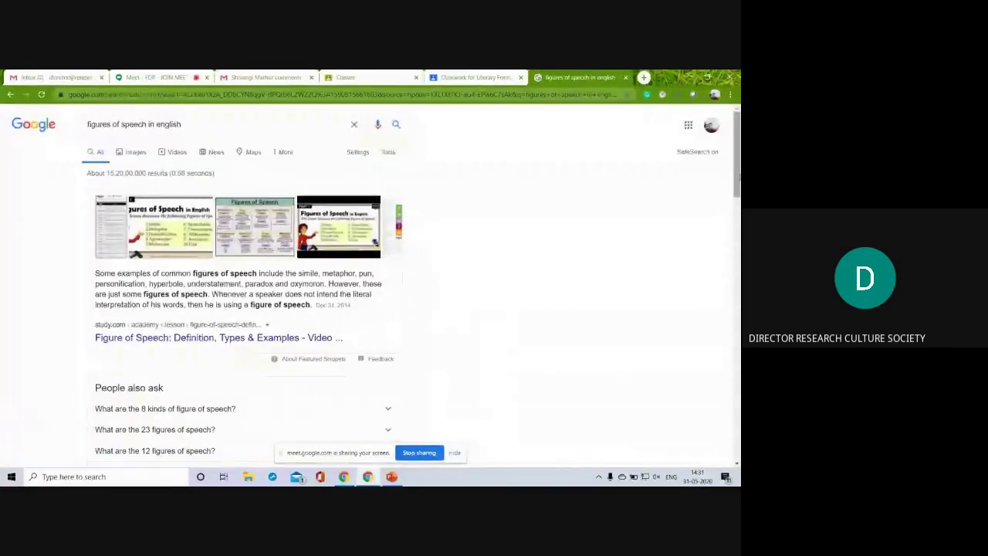
Copy the Figure of Speech Examples result's link address and return to the Classroom tab
{"action": "scroll", "coordinate": [609, 225], "scroll_direction": "down", "scroll_amount": 3}
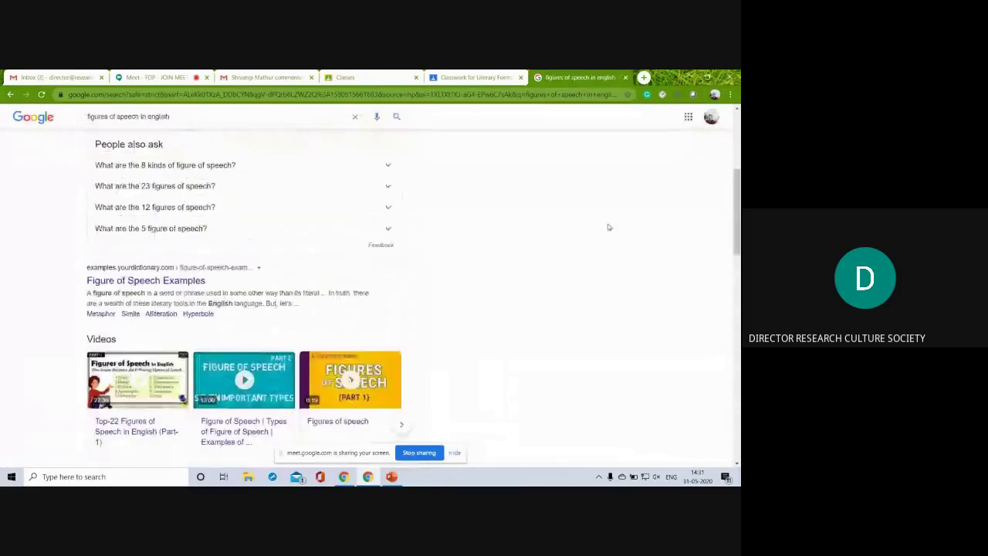
{"action": "right_click", "coordinate": [188, 282]}
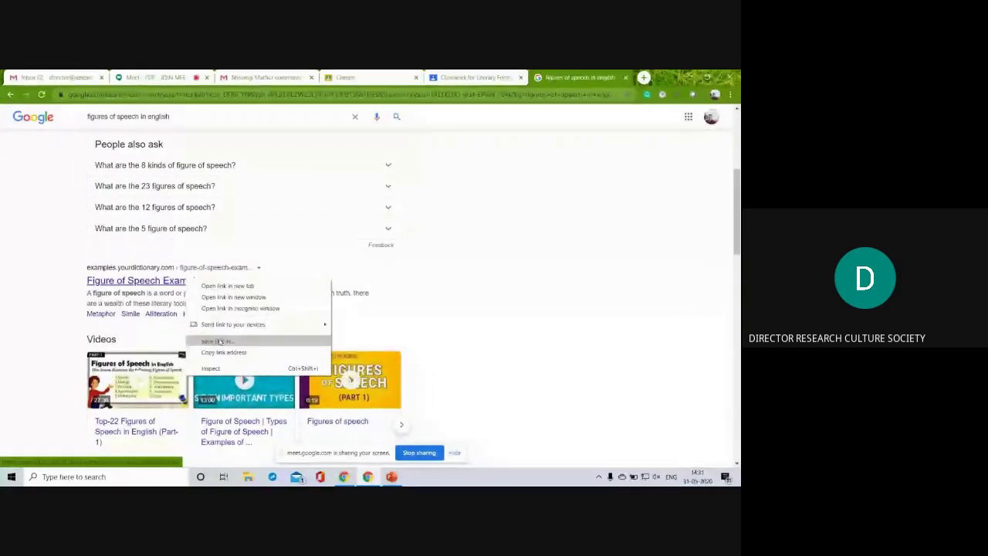
{"action": "left_click", "coordinate": [228, 356]}
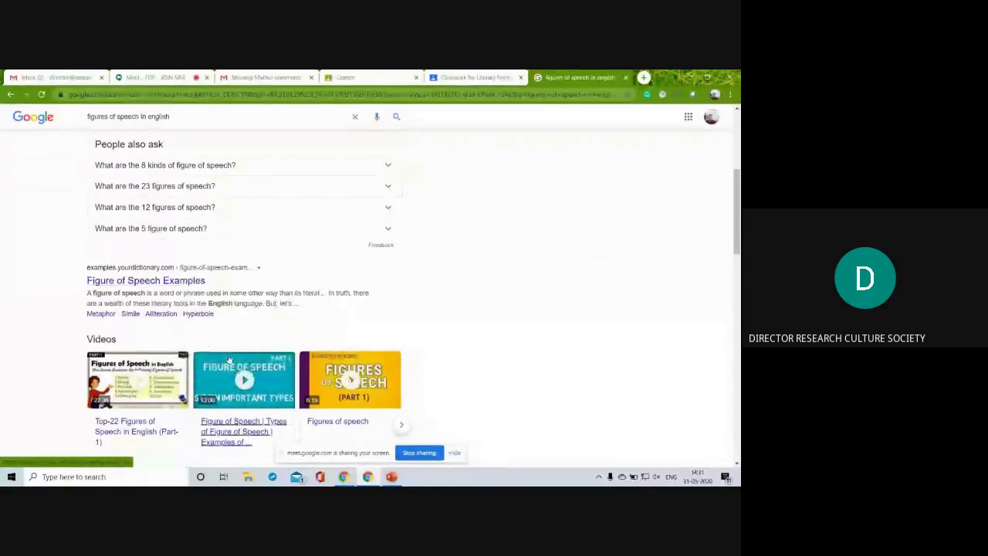
{"action": "left_click", "coordinate": [452, 76]}
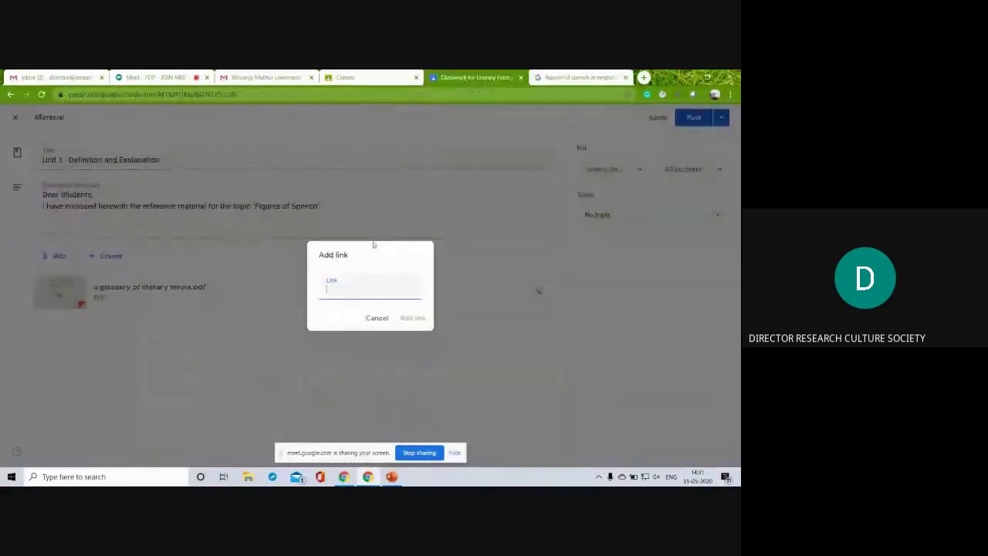
Attach the copied Figure of Speech Examples link and the Figures of Speech.jpg image from Drive
{"action": "key", "text": "ctrl+v"}
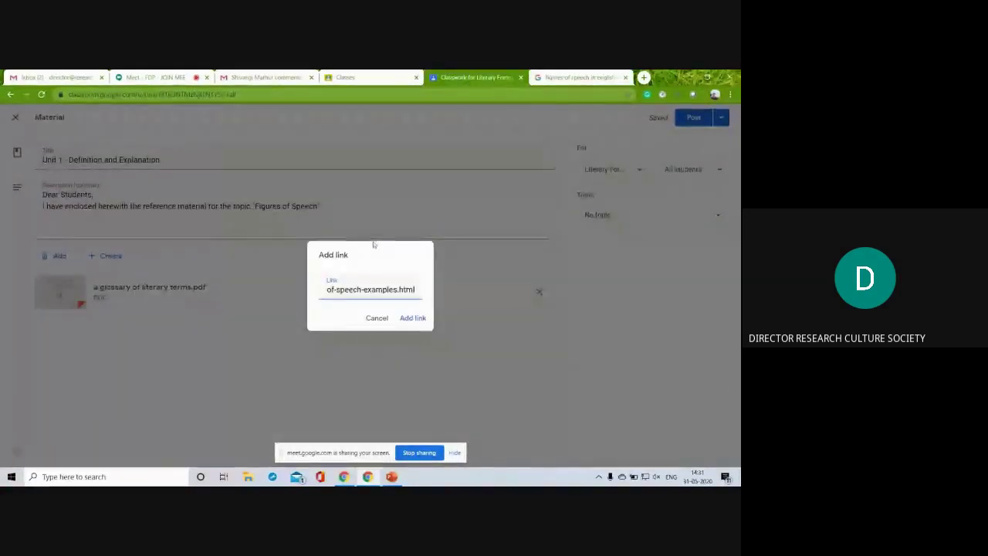
{"action": "left_click", "coordinate": [413, 317]}
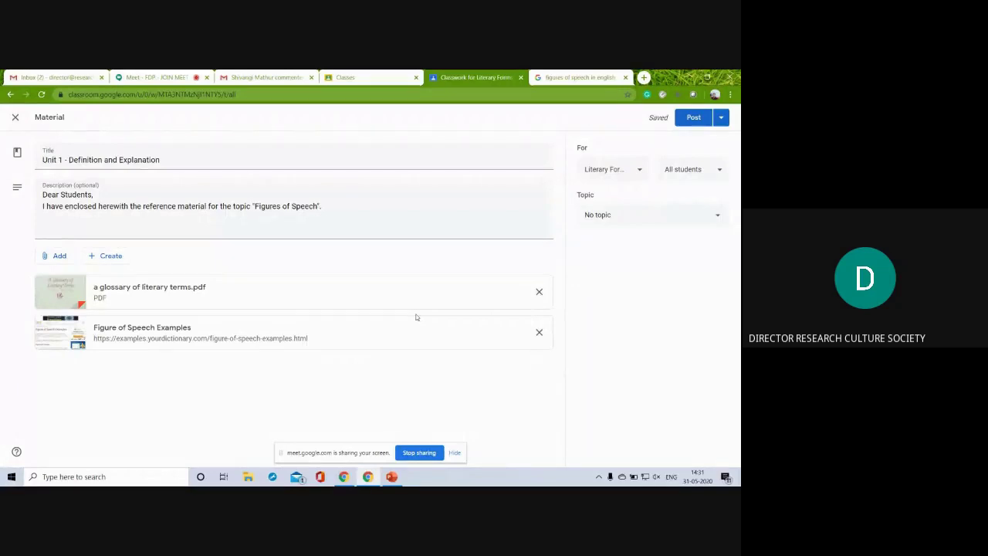
{"action": "left_click", "coordinate": [55, 255]}
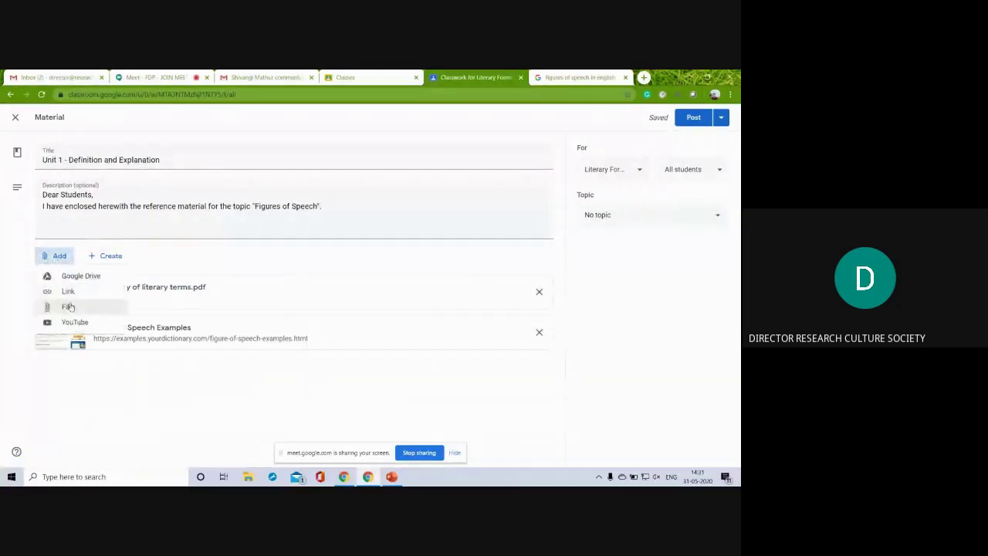
{"action": "left_click", "coordinate": [69, 307]}
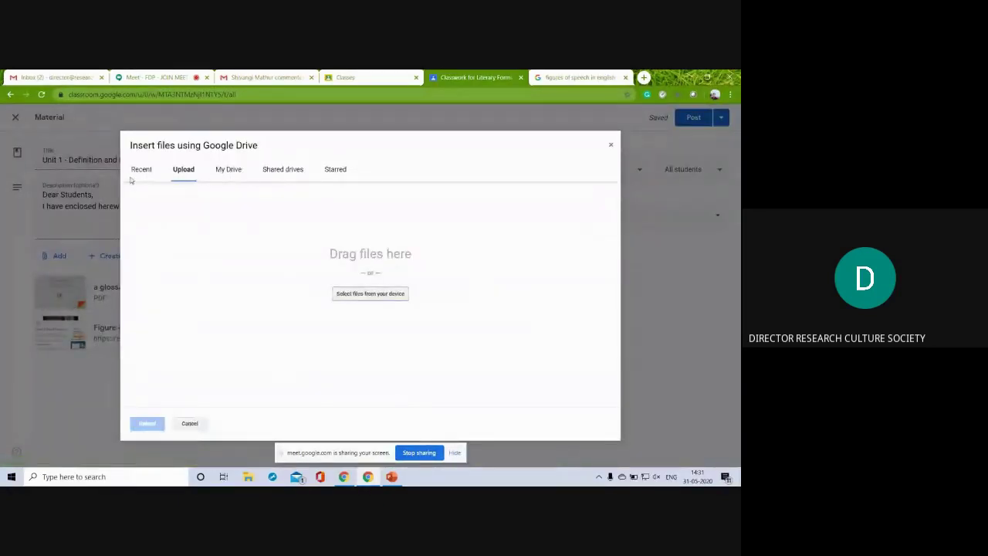
{"action": "left_click", "coordinate": [234, 171]}
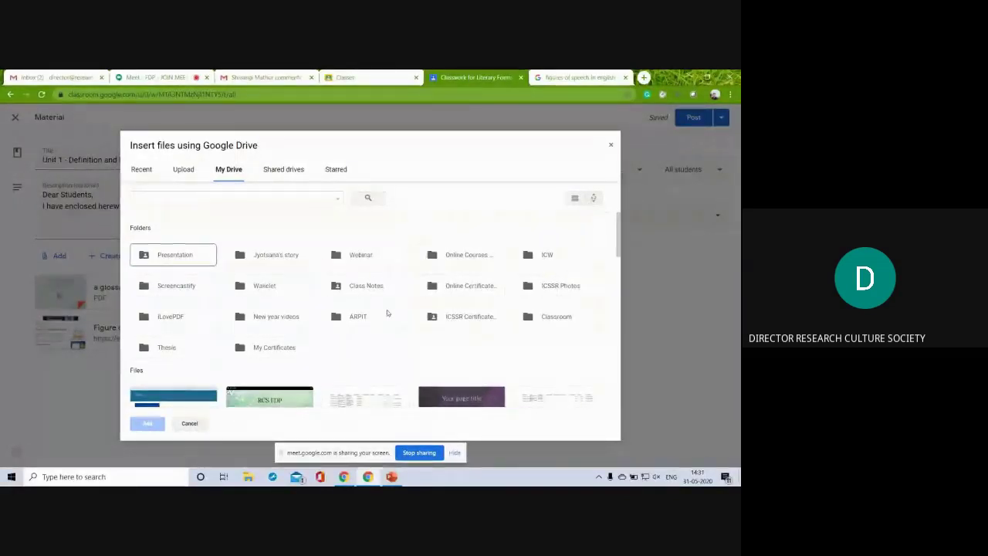
{"action": "left_click", "coordinate": [371, 286]}
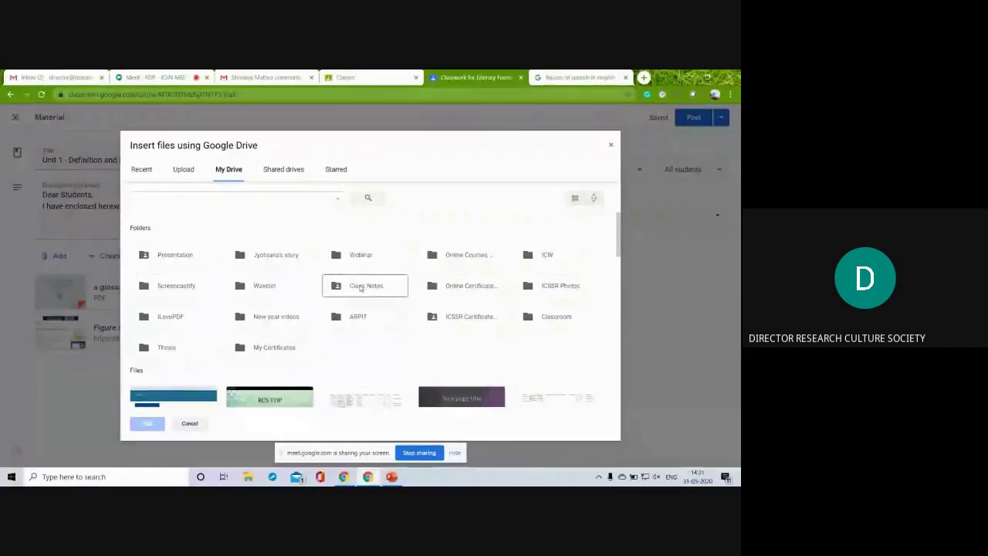
{"action": "double_click", "coordinate": [361, 286]}
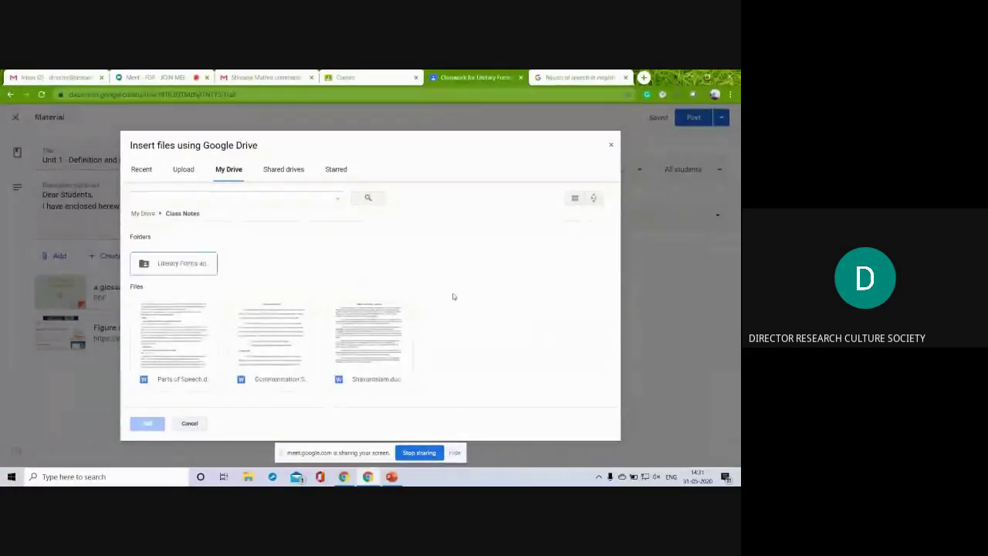
{"action": "double_click", "coordinate": [183, 263]}
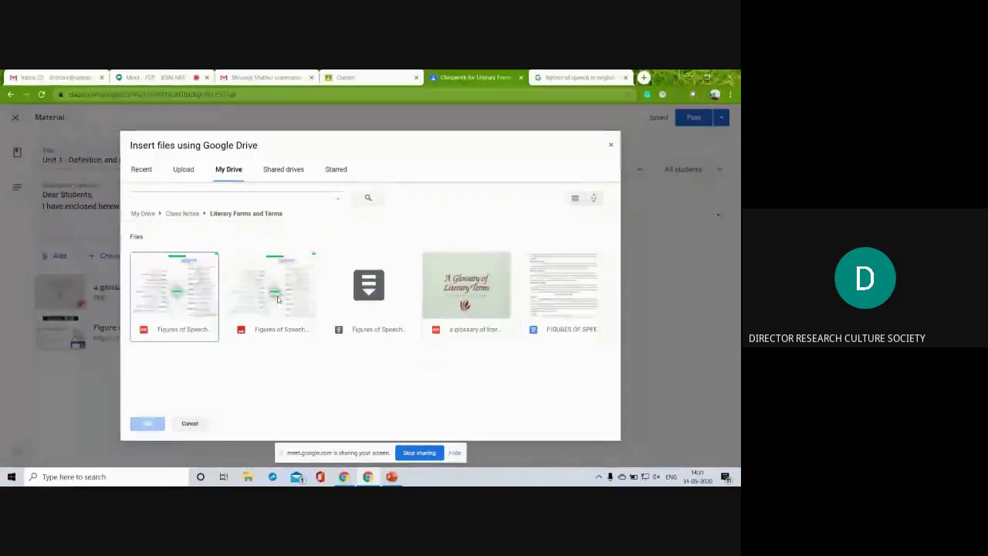
{"action": "left_click", "coordinate": [278, 299]}
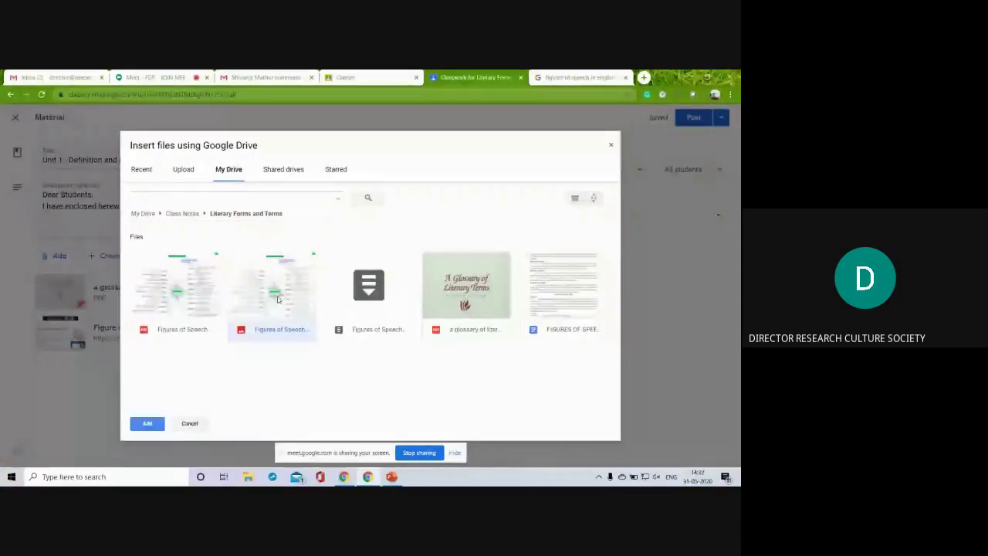
{"action": "left_click", "coordinate": [146, 423]}
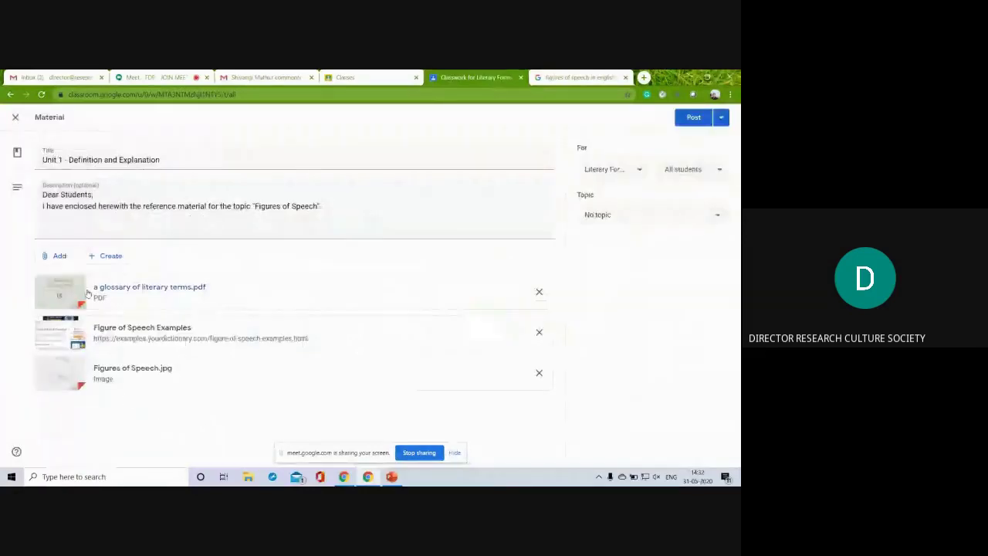
Search YouTube for 'figures of speech' and attach the Figures of speech video
{"action": "left_click", "coordinate": [63, 262]}
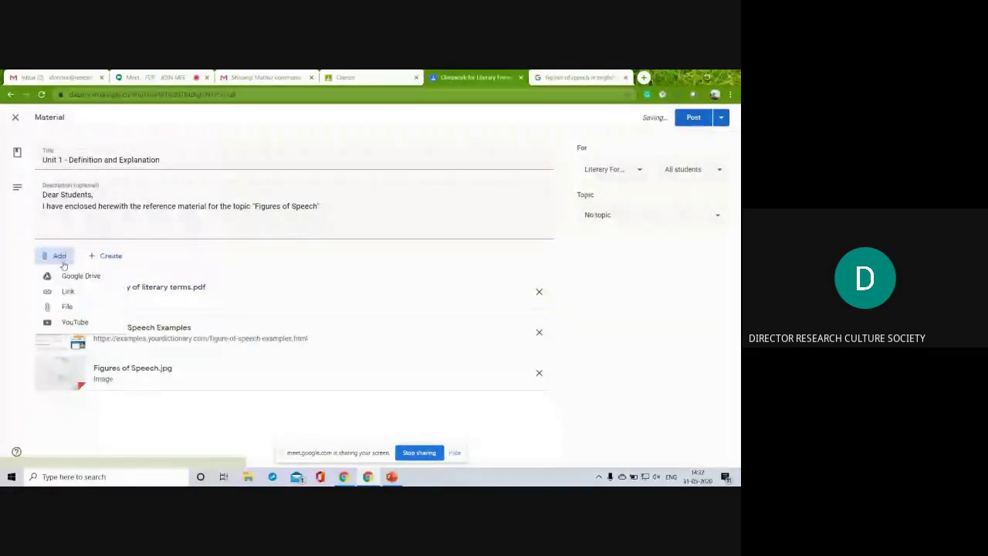
{"action": "left_click", "coordinate": [83, 322]}
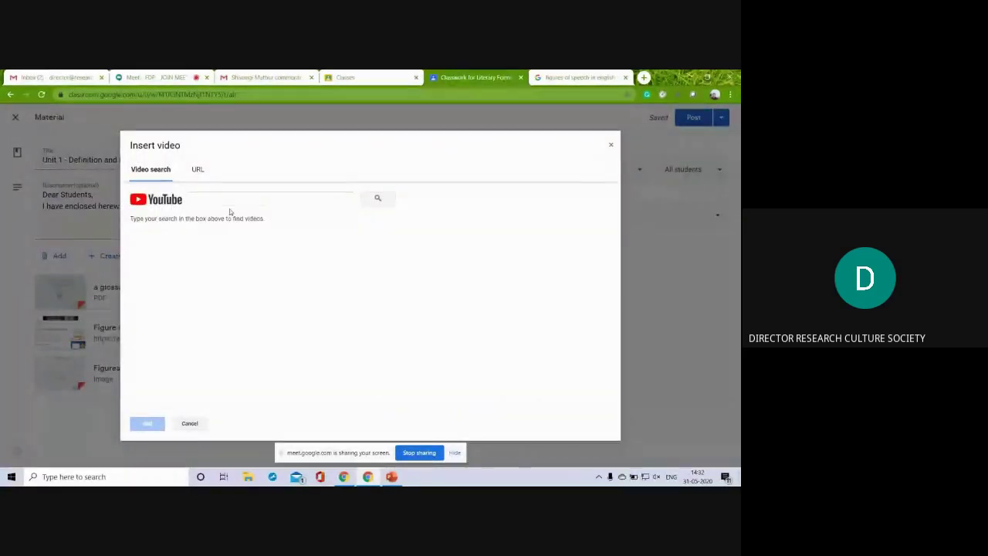
{"action": "left_click", "coordinate": [231, 200]}
{"action": "type", "text": "figu"}
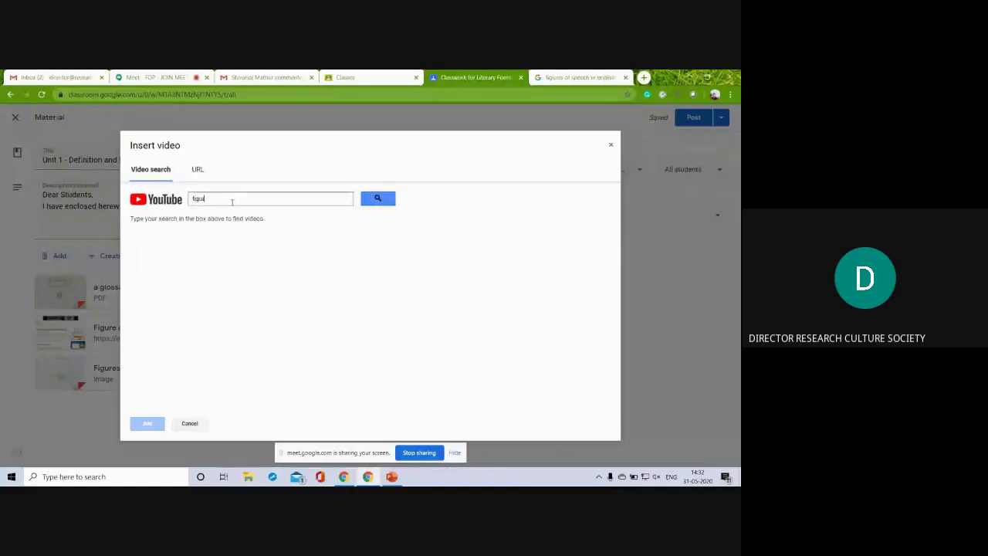
{"action": "type", "text": "res of speech"}
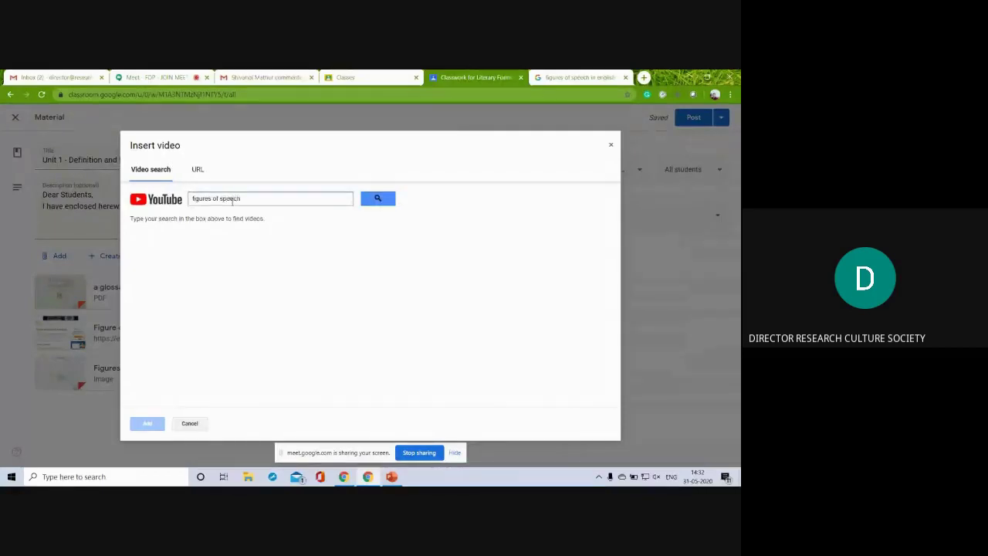
{"action": "left_click", "coordinate": [377, 199]}
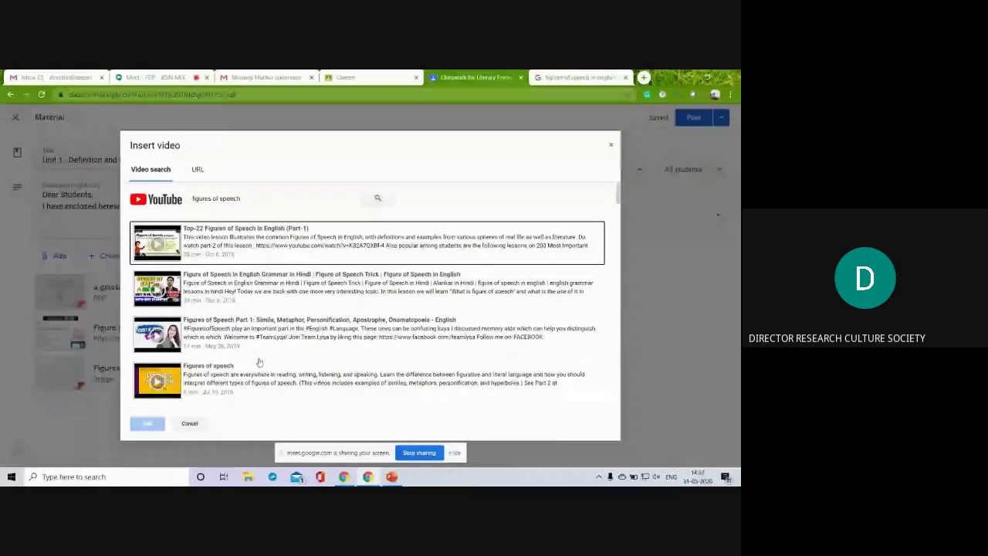
{"action": "left_click", "coordinate": [272, 378]}
{"action": "left_click", "coordinate": [215, 344]}
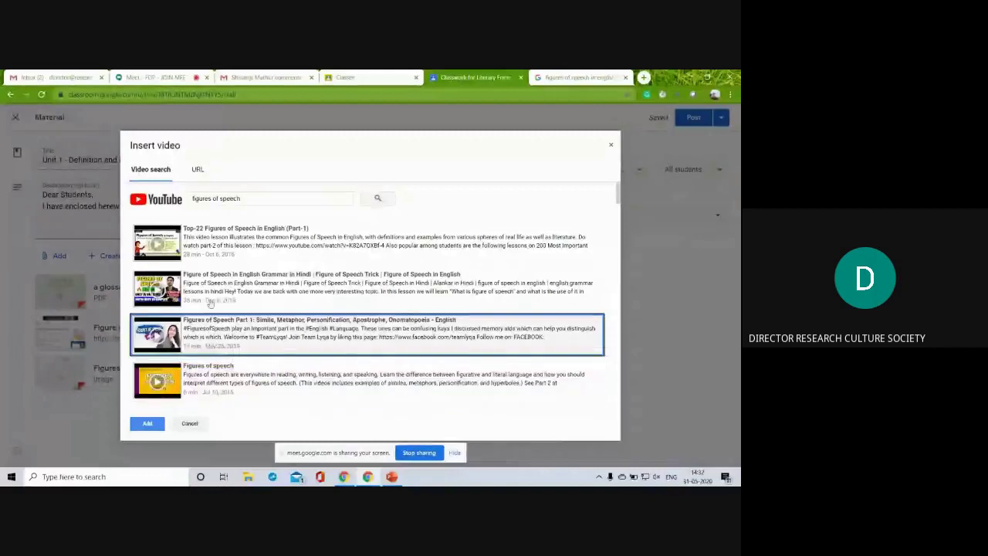
{"action": "left_click", "coordinate": [171, 382]}
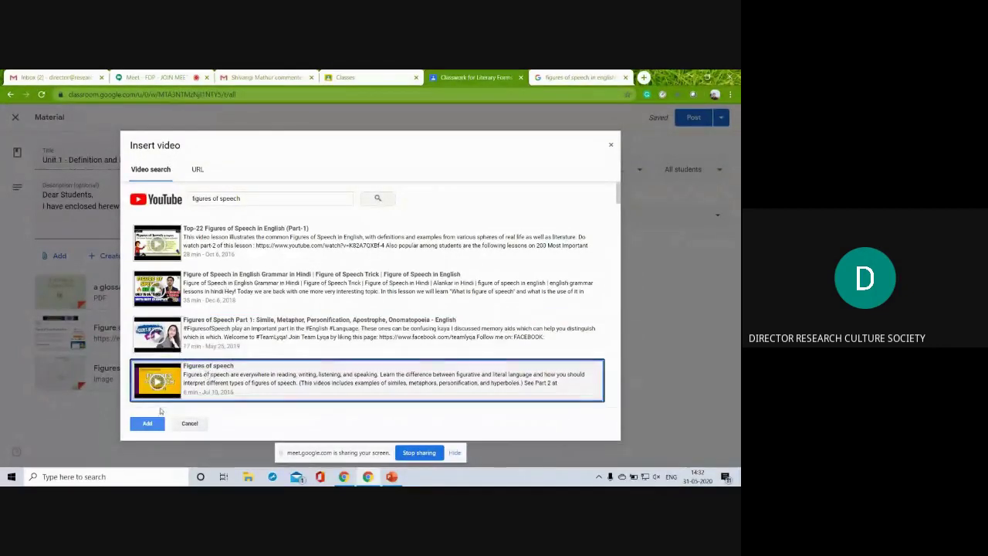
{"action": "left_click", "coordinate": [152, 424]}
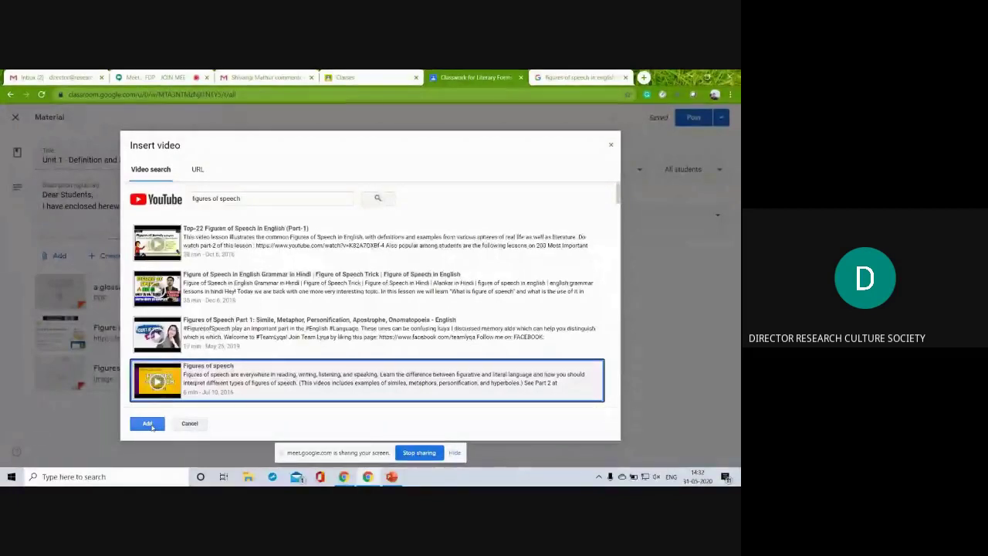
{"action": "left_click", "coordinate": [151, 425]}
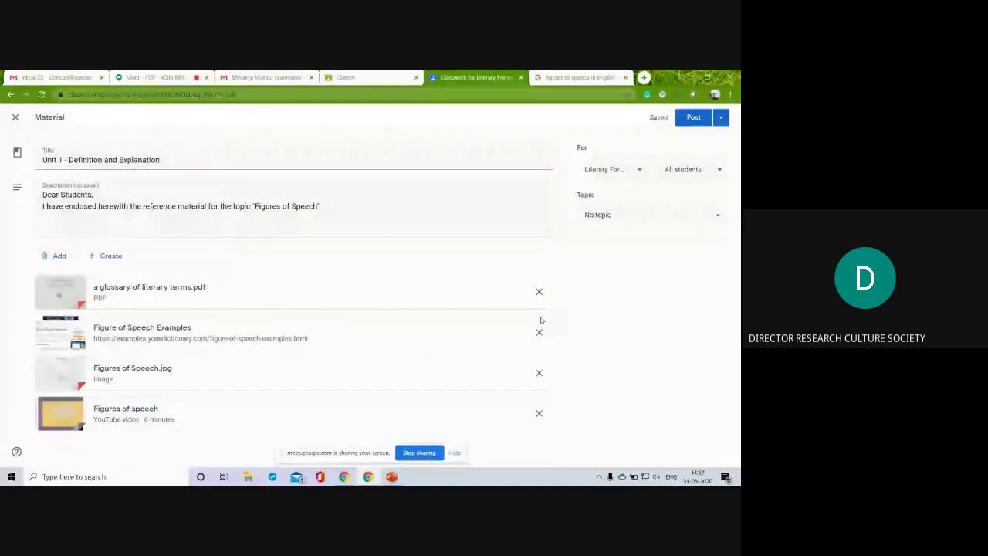
Create a new Google Drawing attached to the material
{"action": "left_click", "coordinate": [62, 257]}
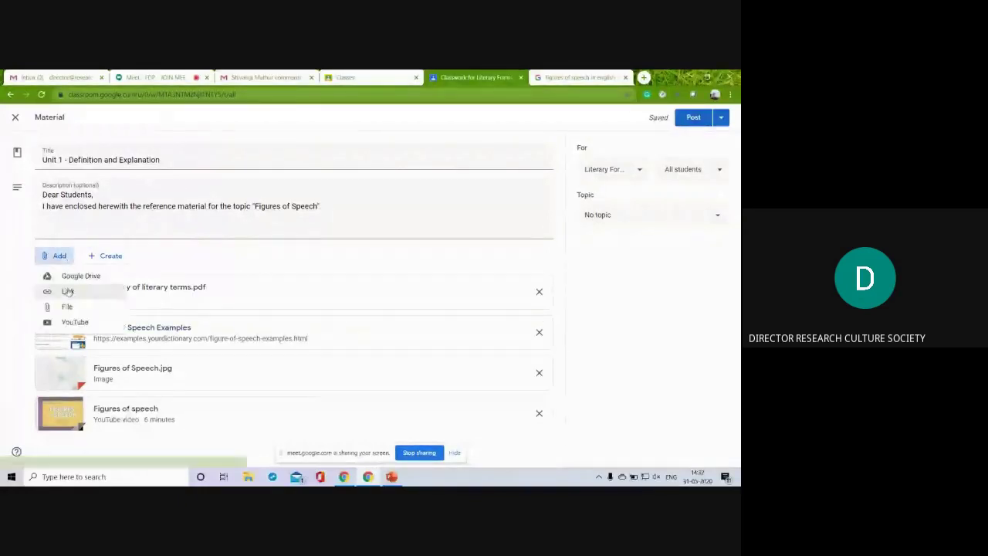
{"action": "left_click", "coordinate": [128, 256]}
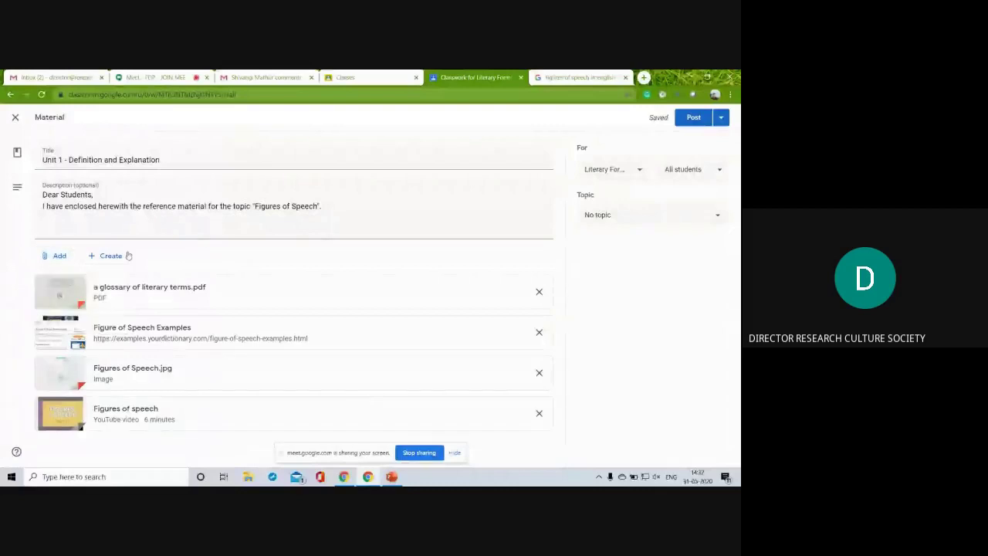
{"action": "left_click", "coordinate": [106, 256]}
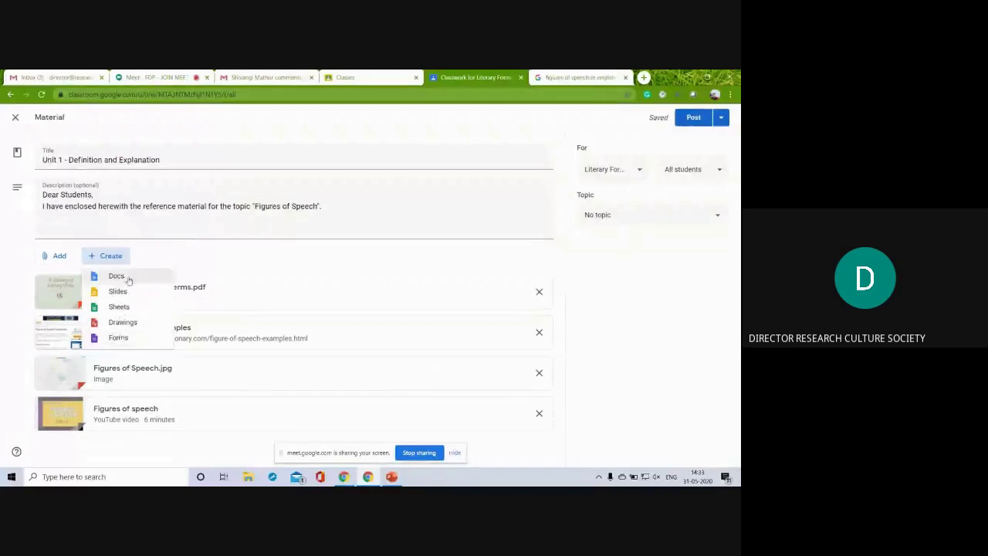
{"action": "left_click", "coordinate": [130, 329]}
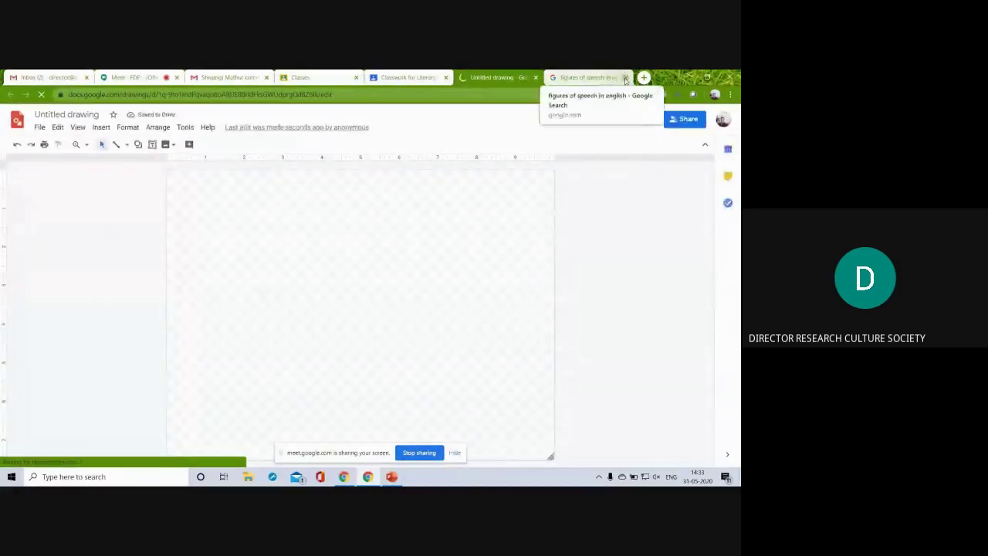
Draw a rounded rectangle near the top of the drawing canvas
{"action": "left_click", "coordinate": [625, 77]}
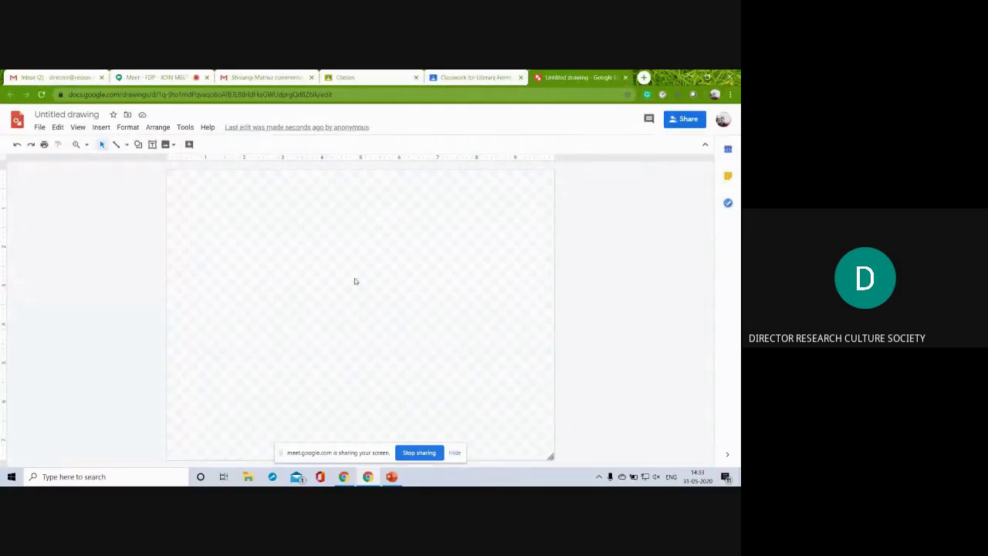
{"action": "left_click", "coordinate": [139, 145]}
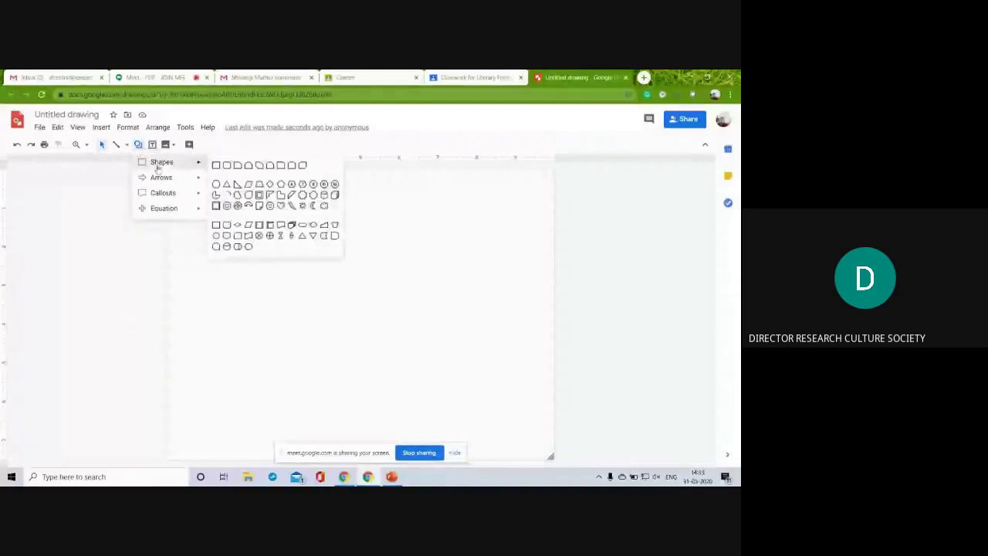
{"action": "mouse_move", "coordinate": [192, 163]}
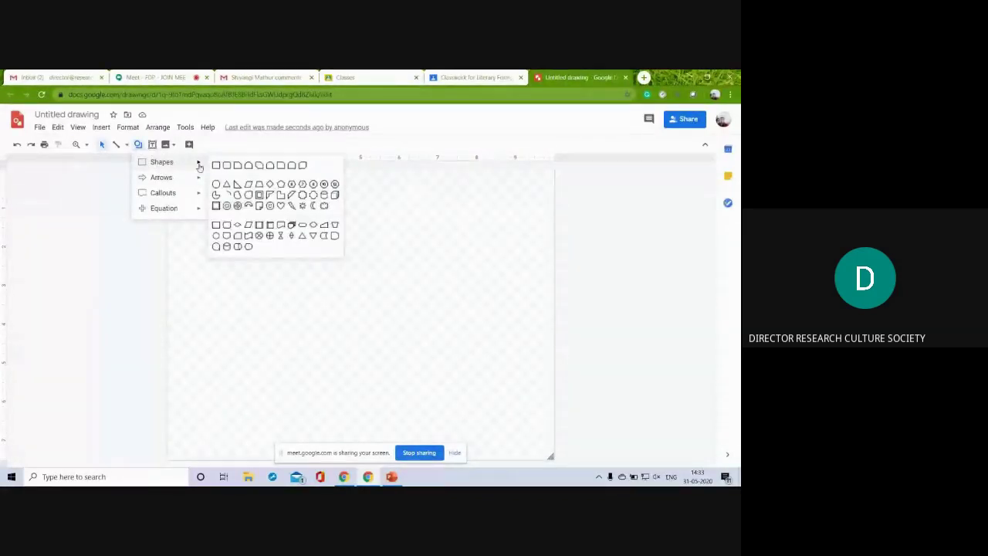
{"action": "left_click", "coordinate": [226, 166]}
{"action": "left_click_drag", "start_coordinate": [260, 204], "coordinate": [484, 249]}
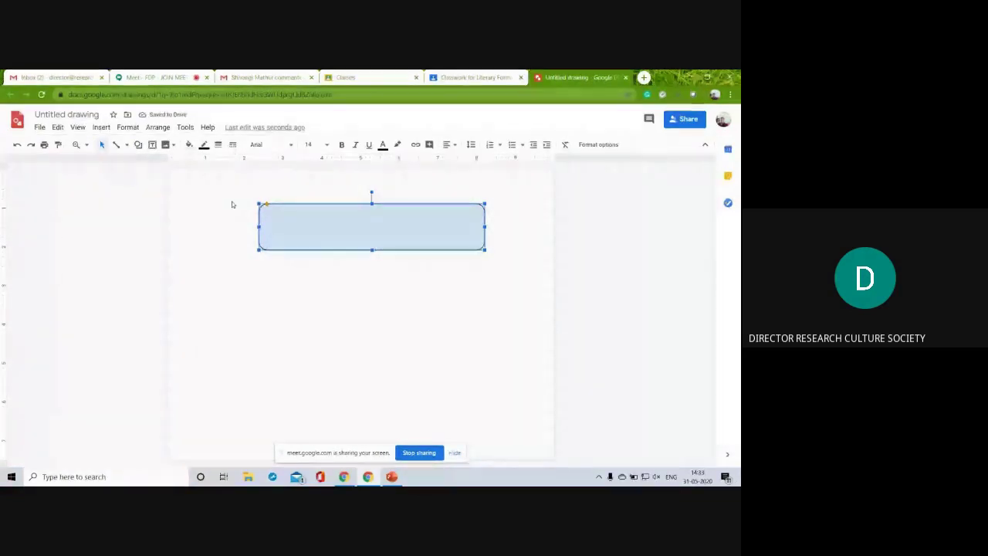
Add a text box reading 'Figures of speech' inside the rectangle and narrow it
{"action": "left_click", "coordinate": [152, 144]}
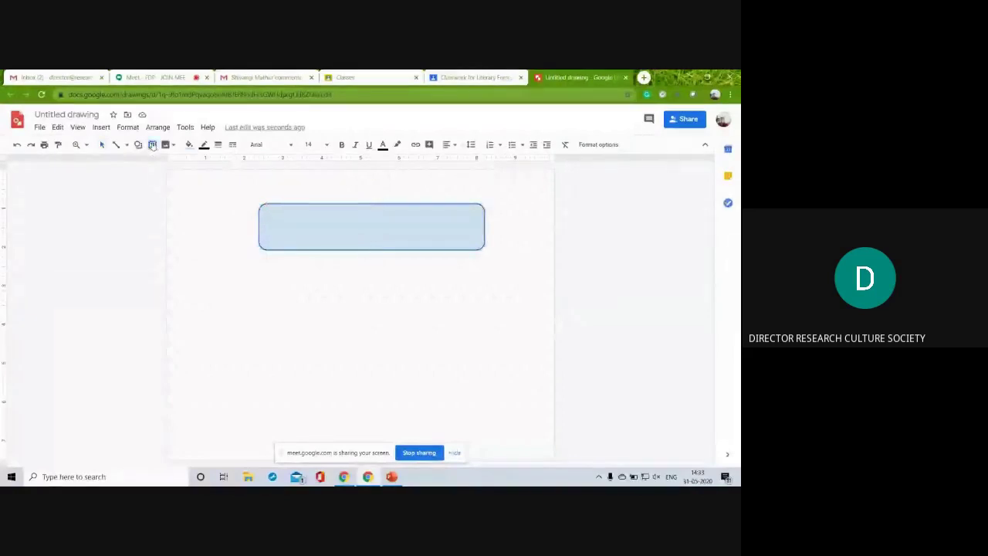
{"action": "left_click", "coordinate": [293, 216]}
{"action": "left_click_drag", "start_coordinate": [311, 217], "coordinate": [265, 213]}
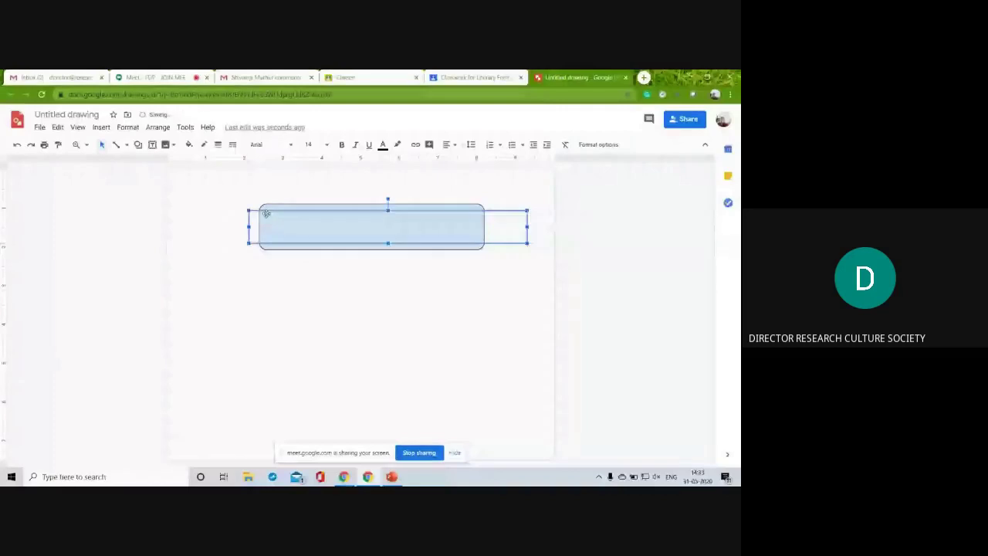
{"action": "left_click", "coordinate": [325, 235]}
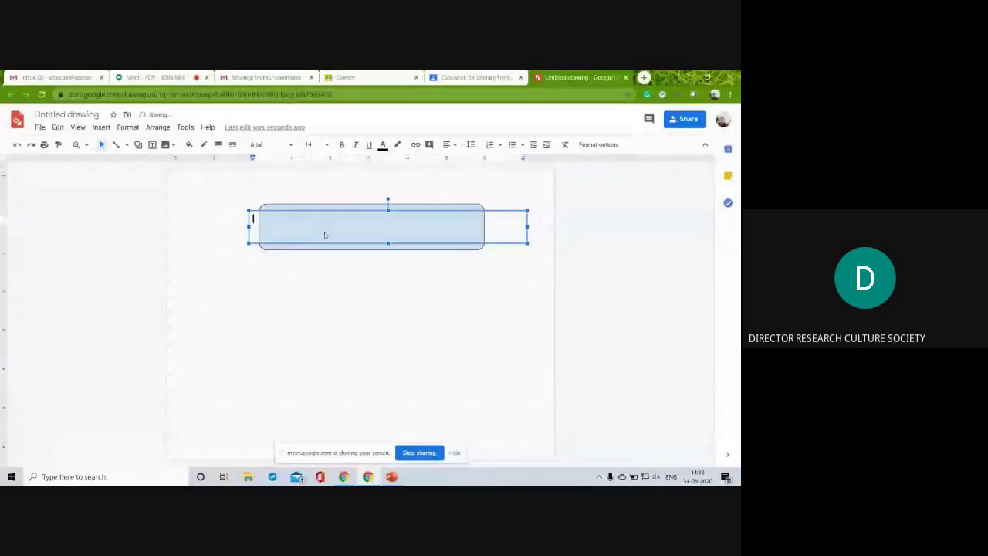
{"action": "type", "text": "Figures of "}
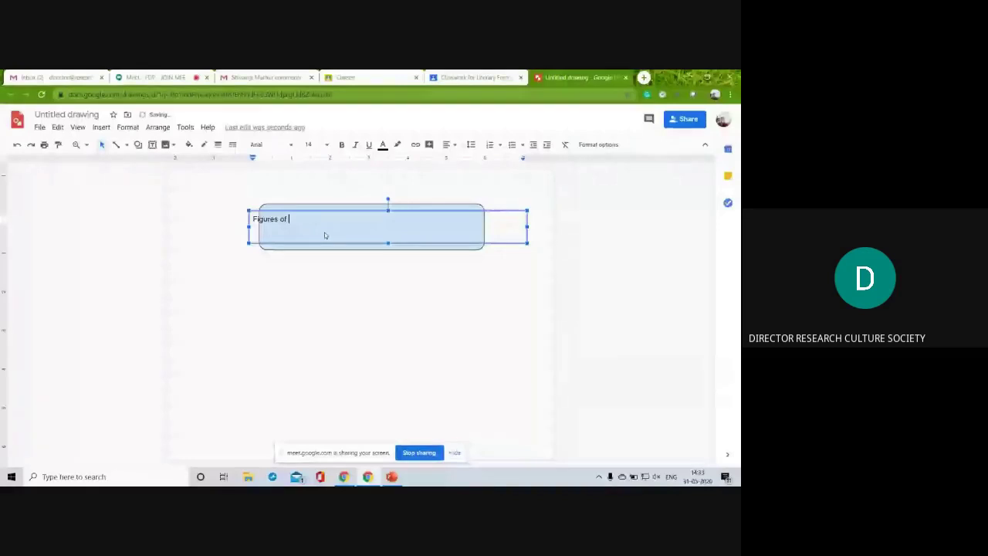
{"action": "type", "text": "speech"}
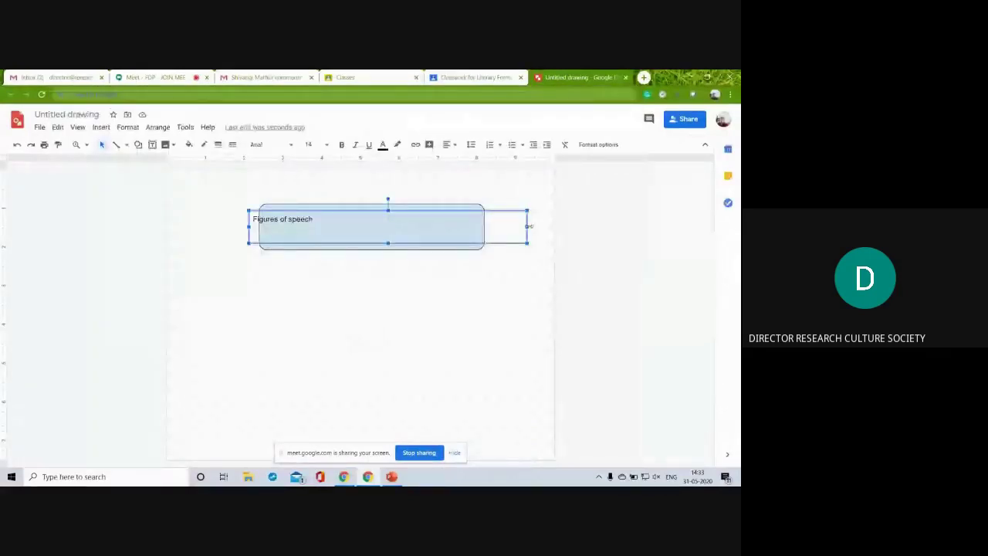
{"action": "left_click_drag", "start_coordinate": [529, 226], "coordinate": [391, 211]}
Format the 'Figures of speech' title as centred, bold, size 24
{"action": "left_click", "coordinate": [360, 229]}
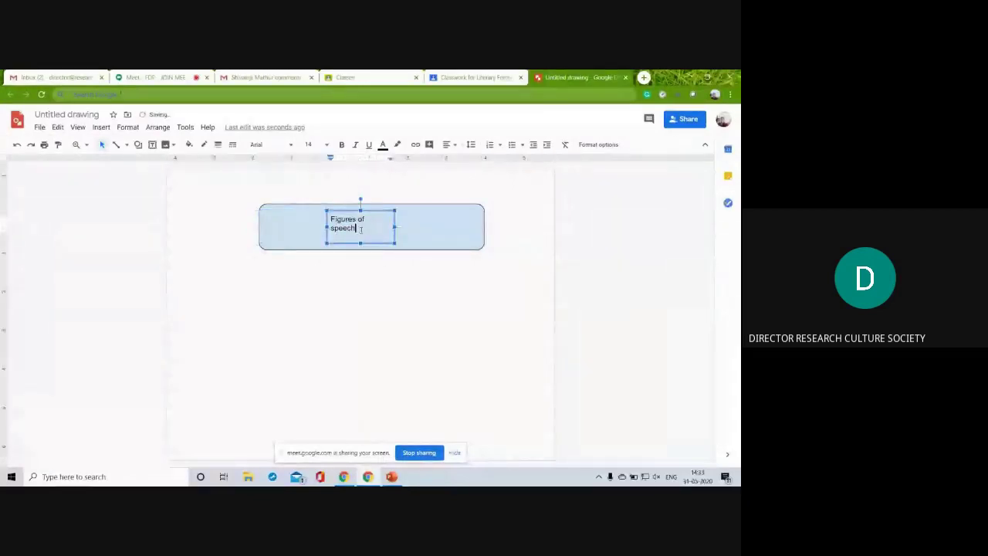
{"action": "key", "text": "ctrl+l"}
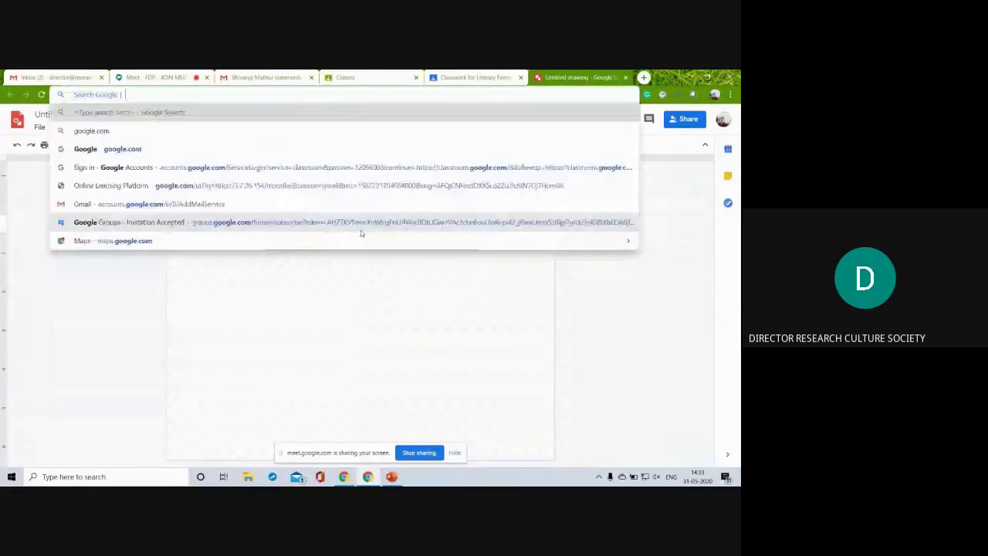
{"action": "key", "text": "Escape"}
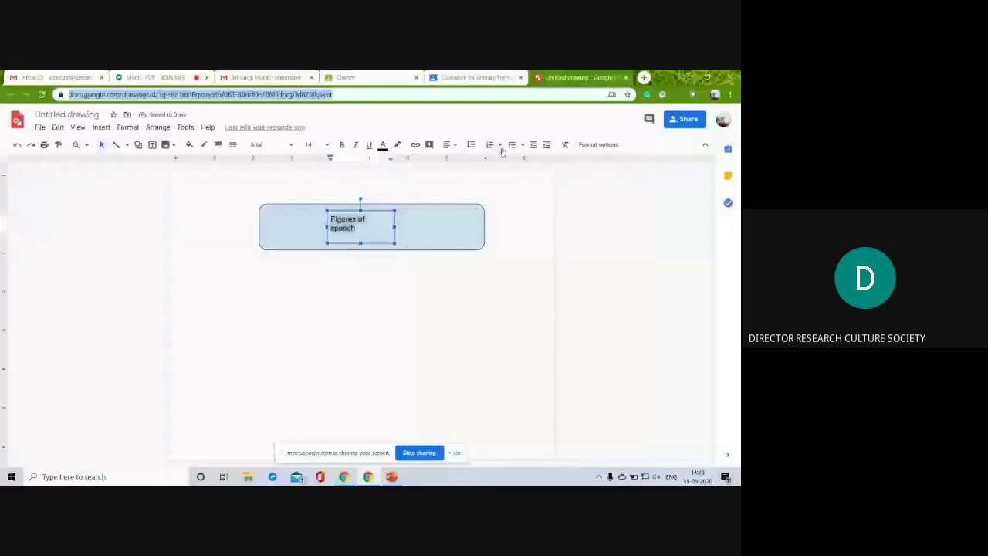
{"action": "left_click", "coordinate": [450, 145]}
{"action": "left_click", "coordinate": [463, 159]}
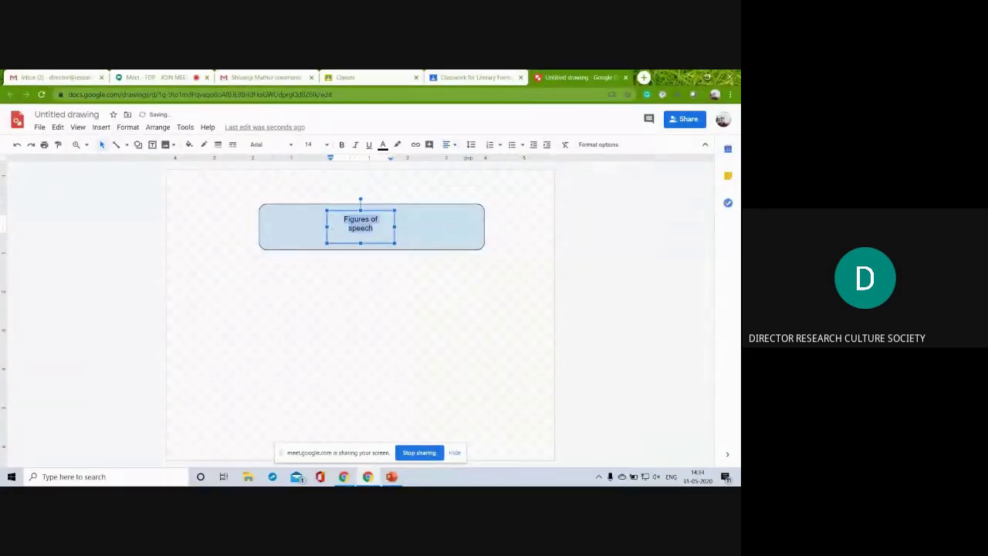
{"action": "key", "text": "Tab"}
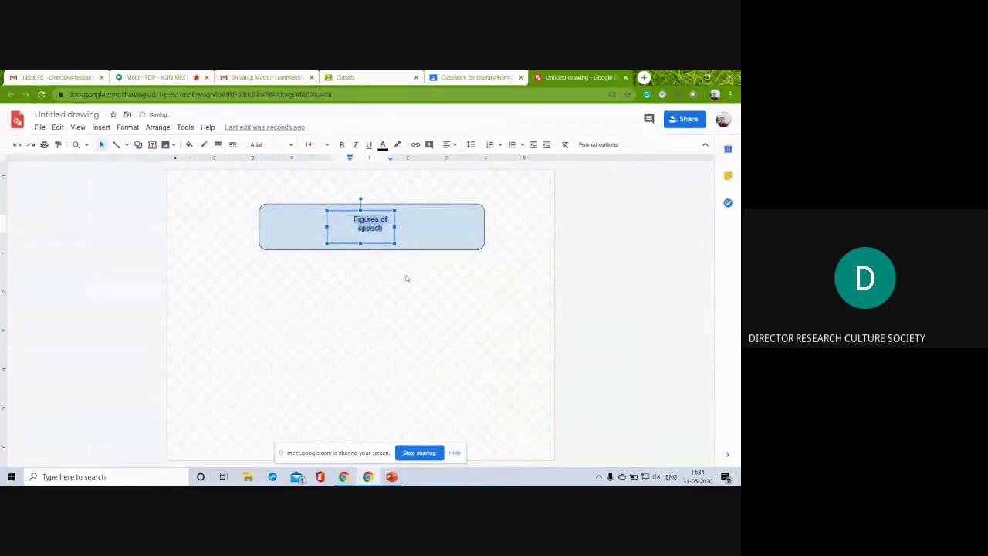
{"action": "key", "text": "shift+Tab"}
{"action": "left_click", "coordinate": [342, 144]}
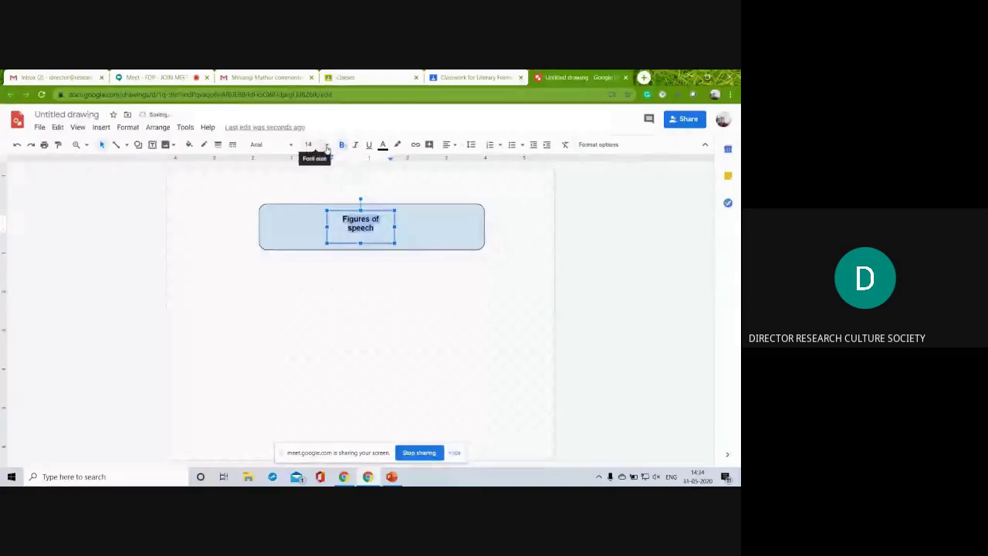
{"action": "left_click", "coordinate": [327, 145]}
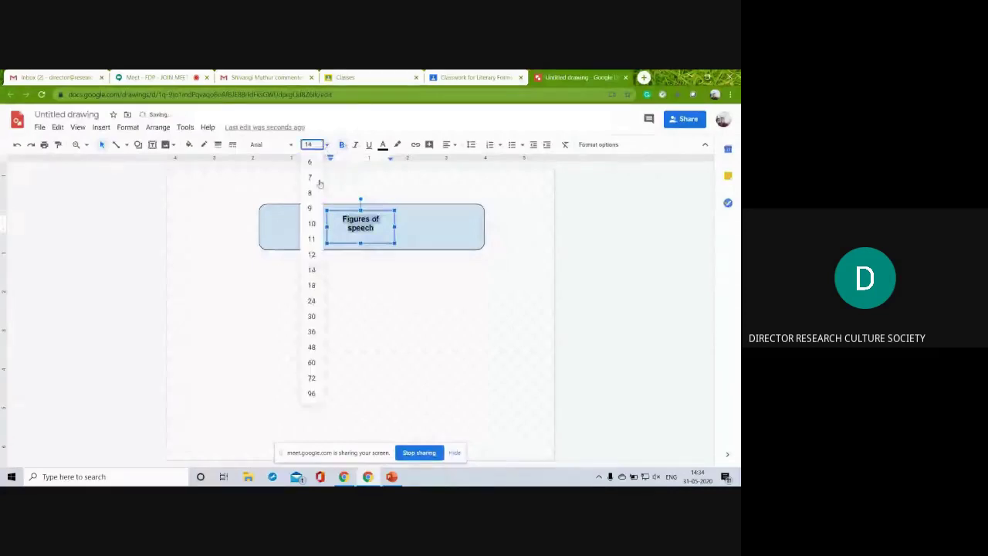
{"action": "left_click", "coordinate": [313, 301]}
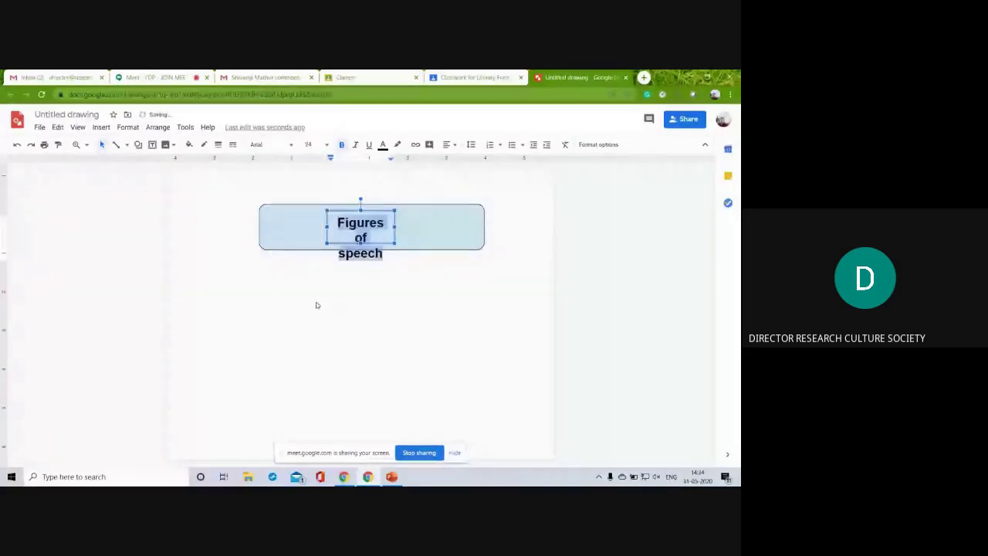
Widen the title box and recentre it inside the rounded rectangle
{"action": "left_click", "coordinate": [392, 226]}
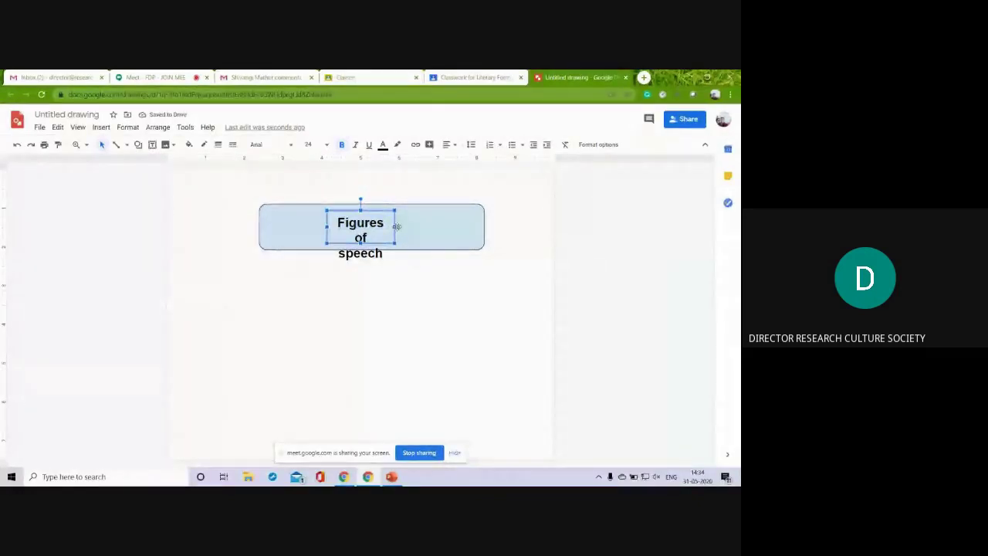
{"action": "left_click_drag", "start_coordinate": [395, 226], "coordinate": [442, 226]}
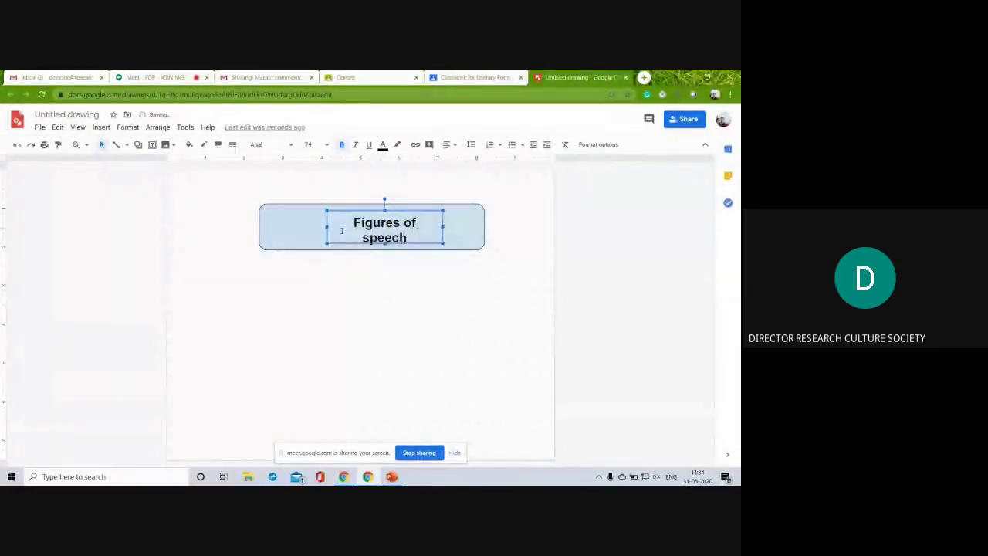
{"action": "left_click_drag", "start_coordinate": [337, 209], "coordinate": [318, 208]}
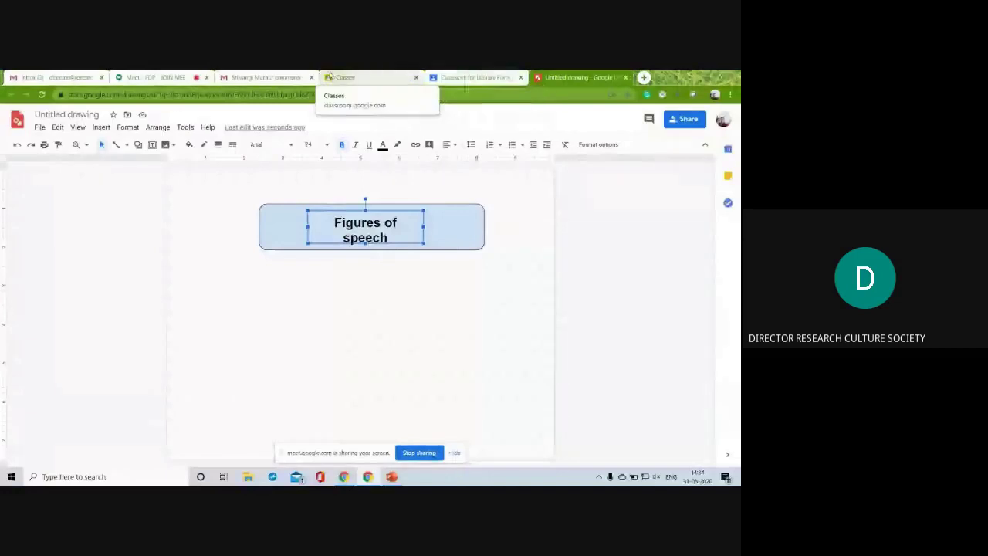
In a new tab, preview Figures of Speech.jpg from Drive's Class Notes > Literary Forms and Terms
{"action": "left_click", "coordinate": [644, 78]}
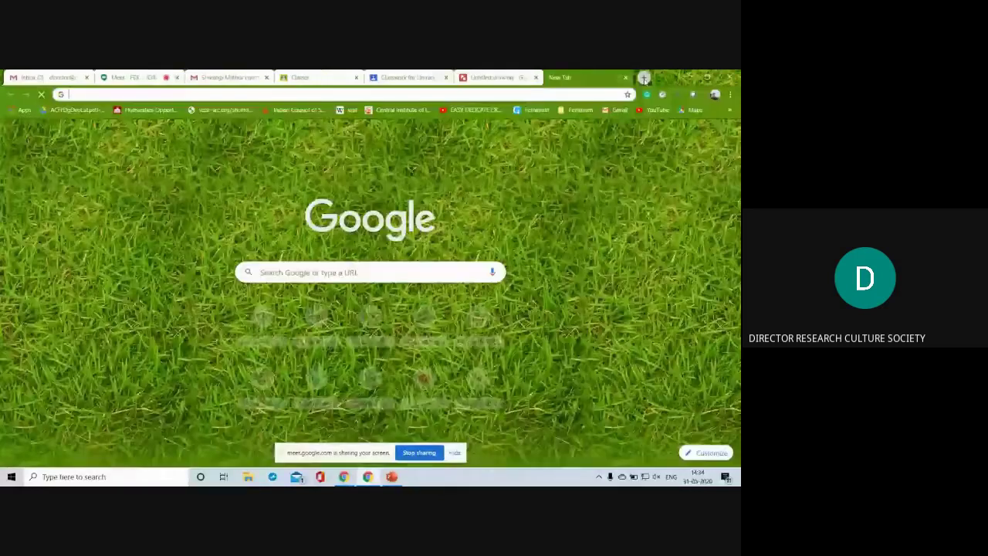
{"action": "left_click", "coordinate": [509, 110]}
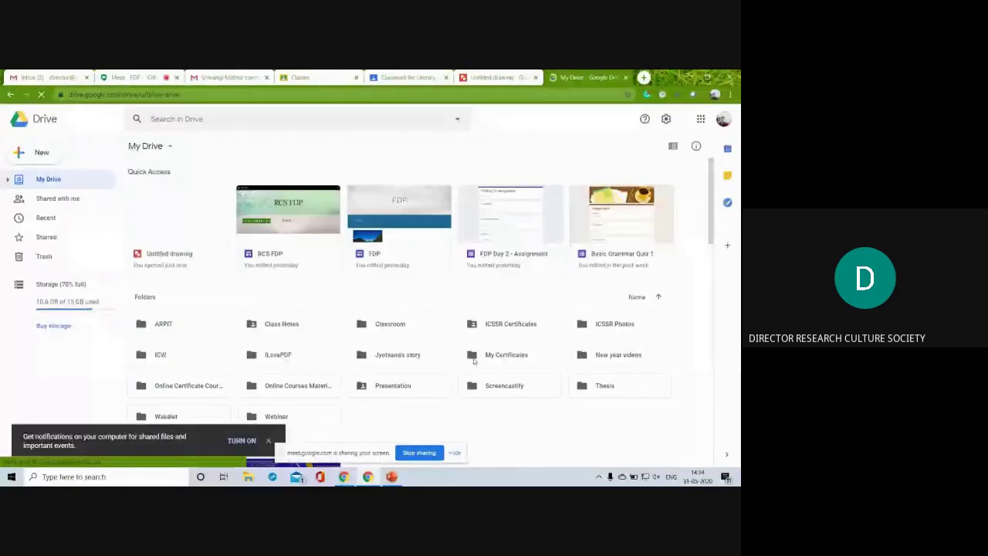
{"action": "double_click", "coordinate": [287, 325]}
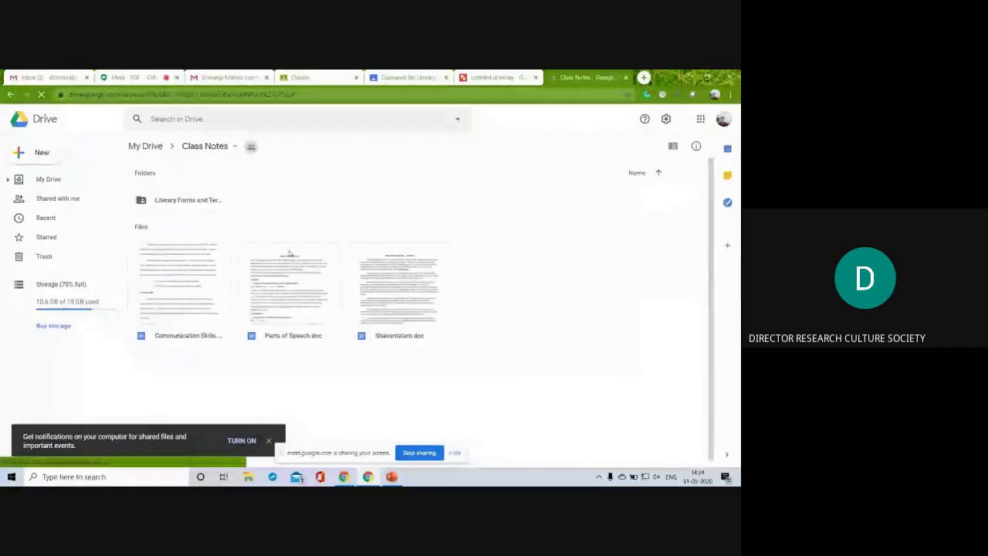
{"action": "double_click", "coordinate": [201, 199]}
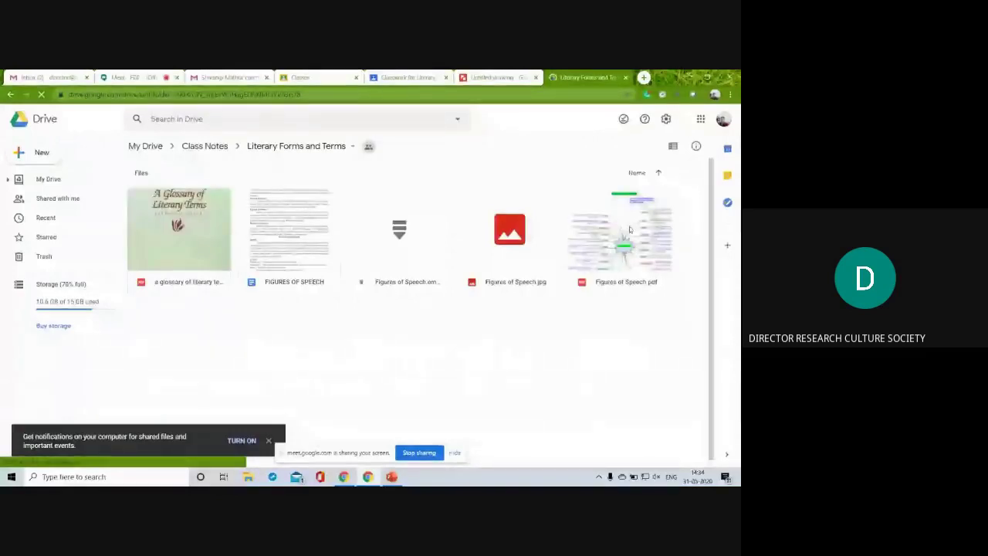
{"action": "double_click", "coordinate": [521, 233]}
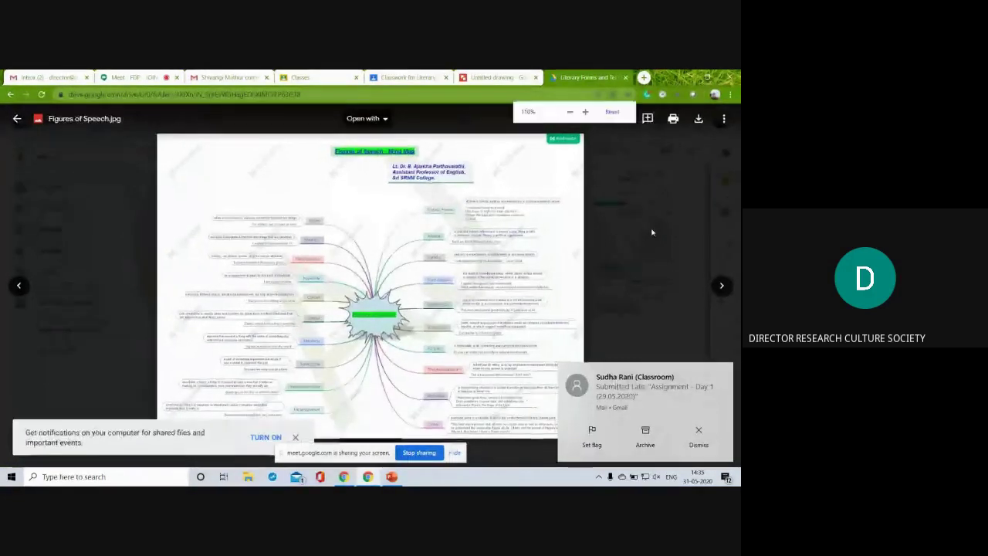
Download Figures of Speech.jpg and open the downloaded file in Photos
{"action": "key", "text": "ctrl+plus"}
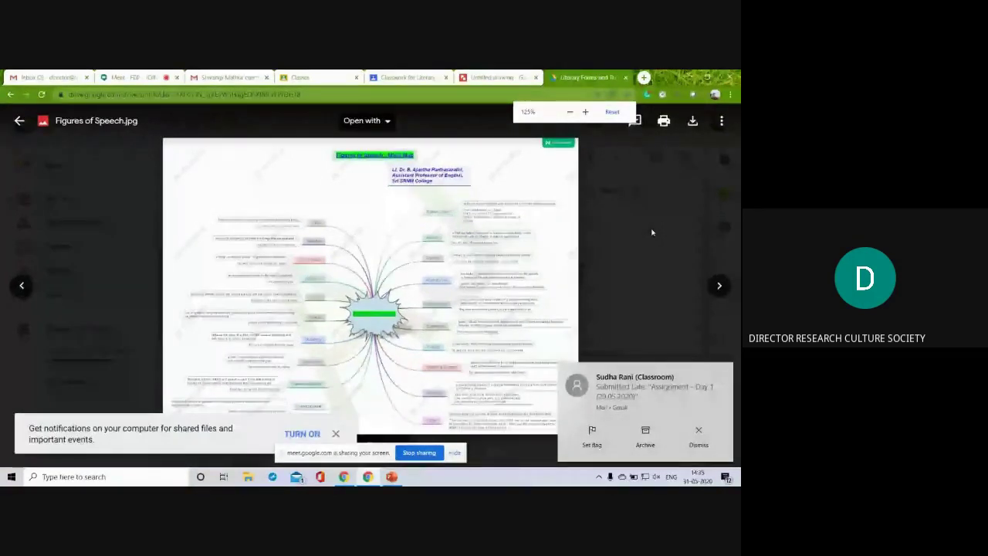
{"action": "left_click", "coordinate": [693, 121]}
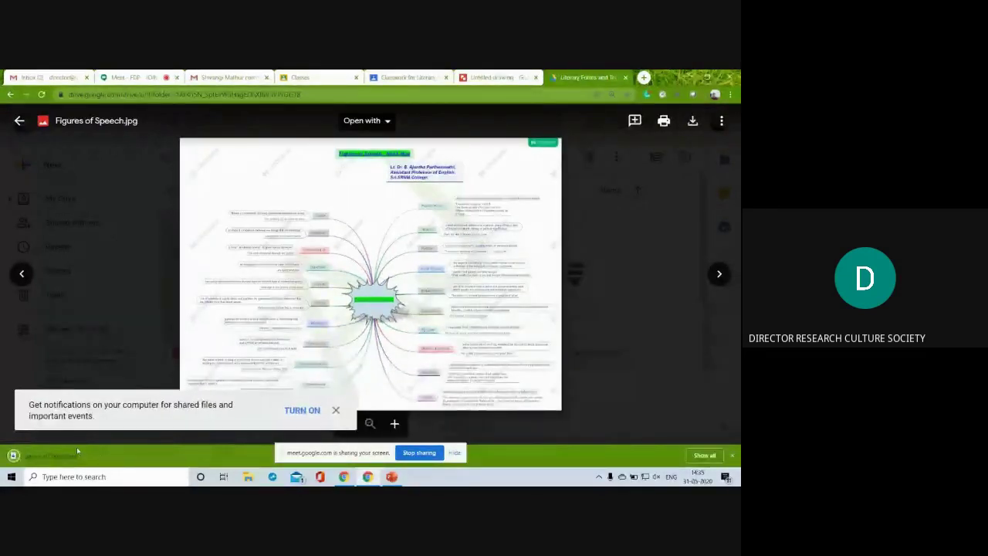
{"action": "left_click", "coordinate": [73, 454]}
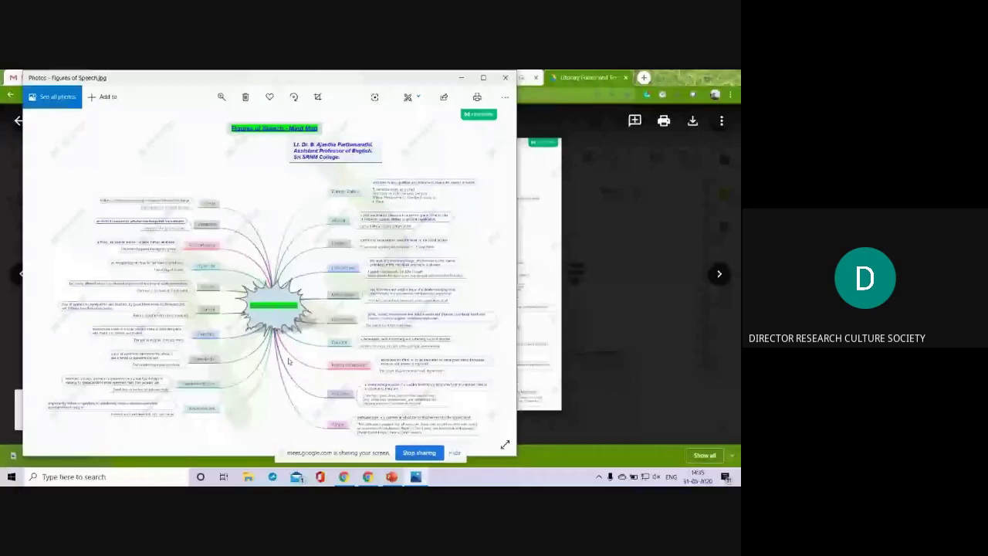
Inspect the mind map maximized and zoomed in, then close Photos to return to Google Drawings
{"action": "scroll", "coordinate": [289, 362], "scroll_direction": "up", "scroll_amount": 2}
{"action": "left_click", "coordinate": [483, 78]}
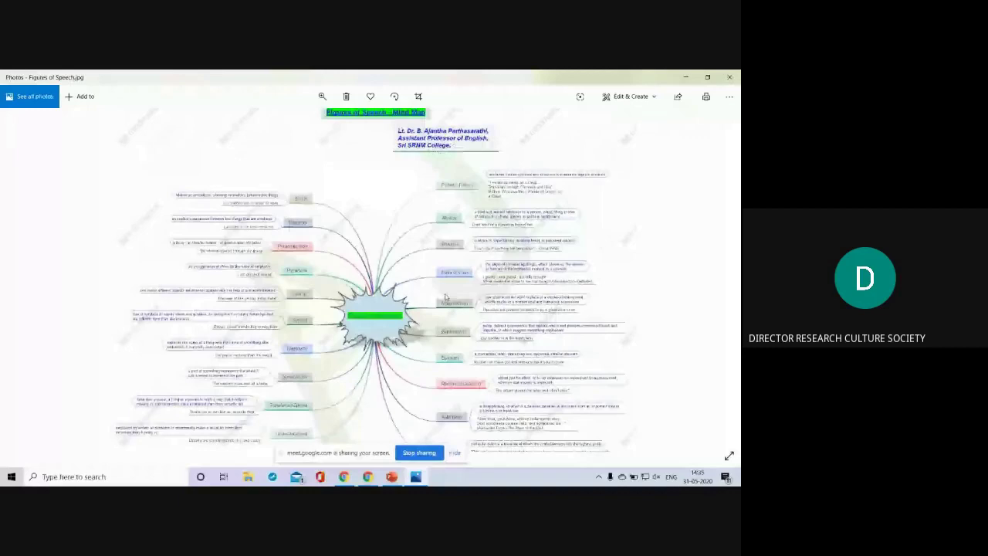
{"action": "scroll", "coordinate": [444, 296], "scroll_direction": "up", "scroll_amount": 2}
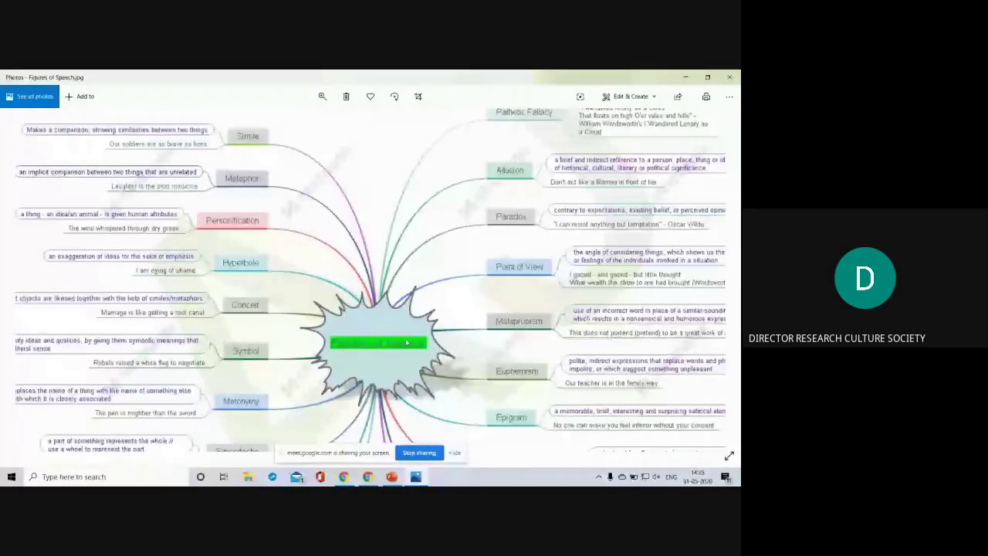
{"action": "left_click", "coordinate": [732, 78]}
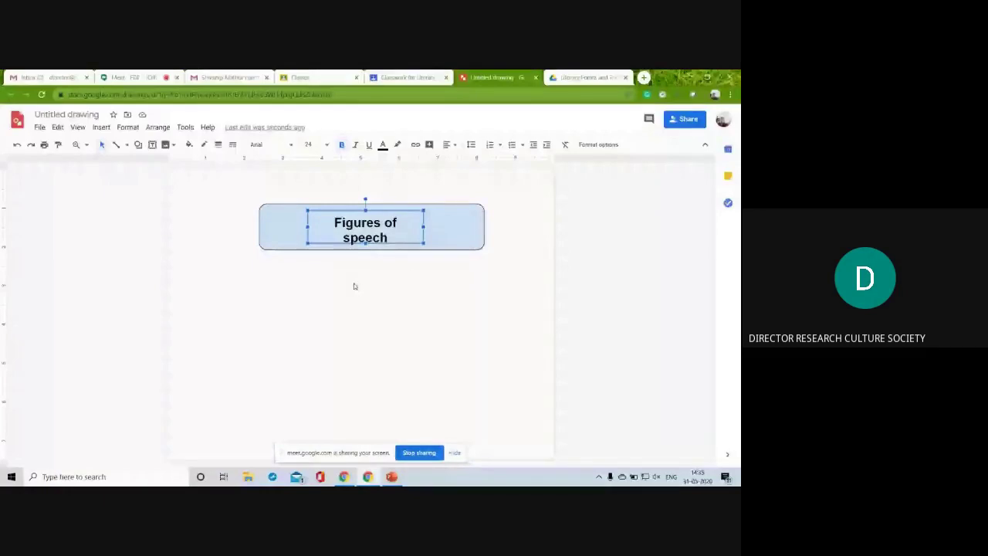
Draw a rectangle below the title on the left and label it 'Simile'
{"action": "left_click", "coordinate": [354, 286]}
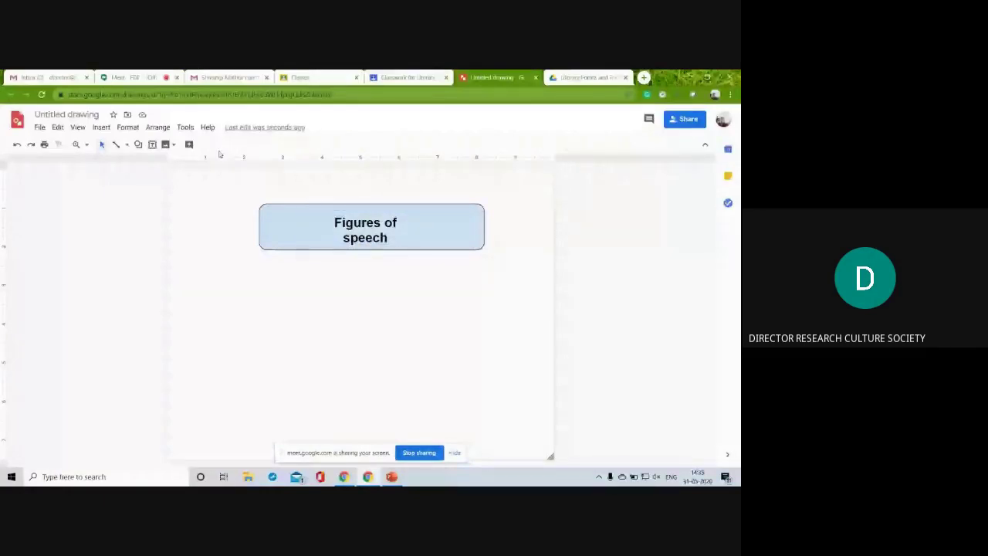
{"action": "left_click", "coordinate": [138, 144]}
{"action": "mouse_move", "coordinate": [189, 162]}
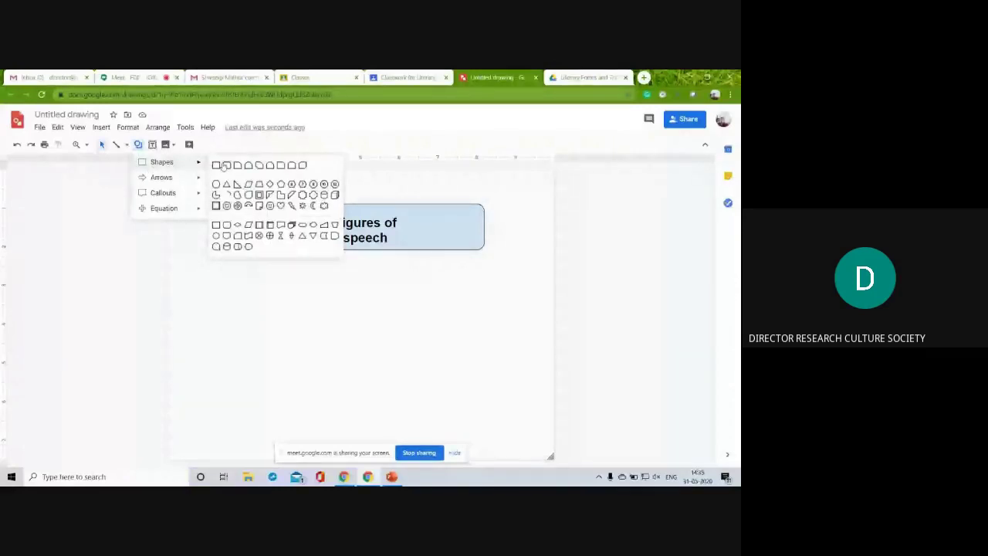
{"action": "left_click", "coordinate": [225, 166]}
{"action": "left_click_drag", "start_coordinate": [194, 274], "coordinate": [307, 301]}
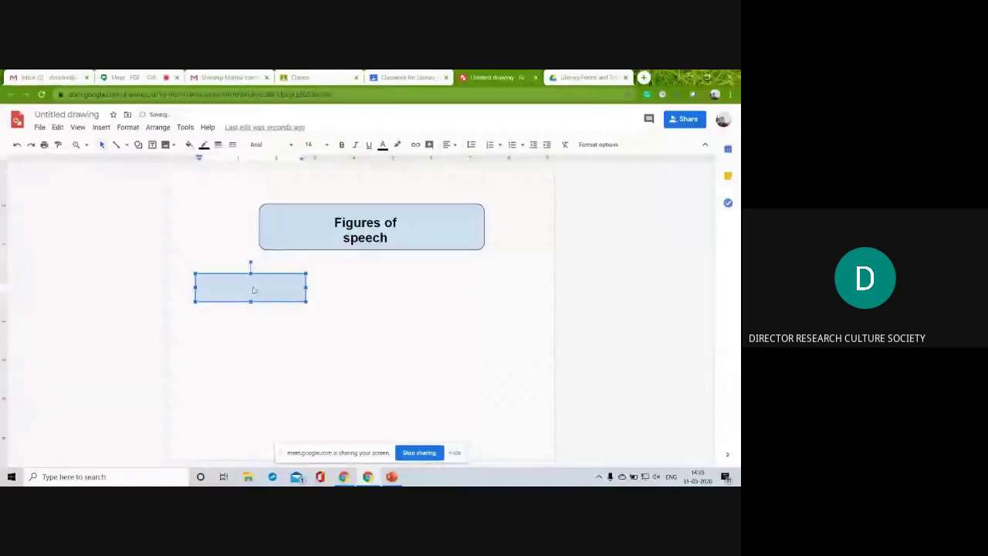
{"action": "type", "text": "Simile"}
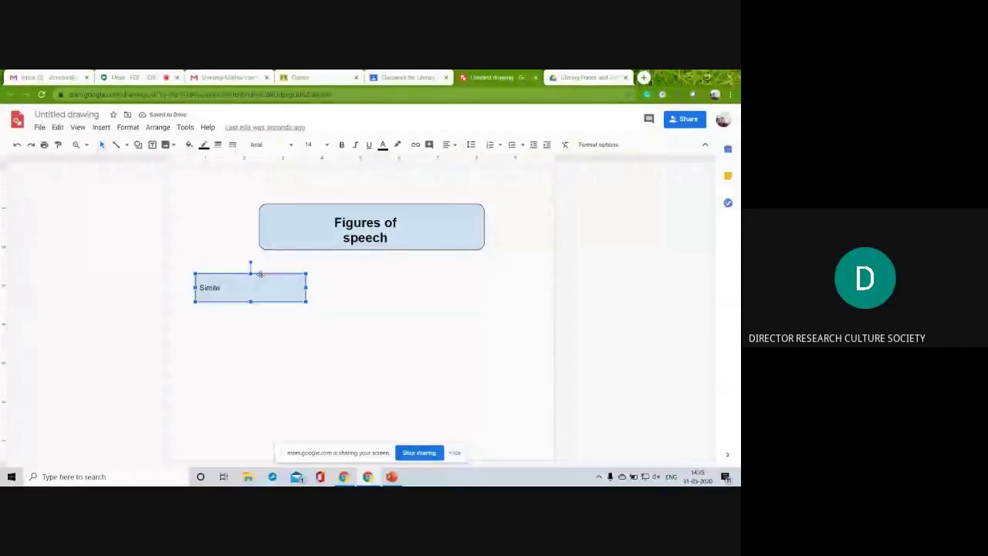
Copy the Simile box beside it and change its text to 'Metaphor'
{"action": "left_click_drag", "start_coordinate": [260, 274], "coordinate": [368, 284]}
{"action": "left_click", "coordinate": [369, 284]}
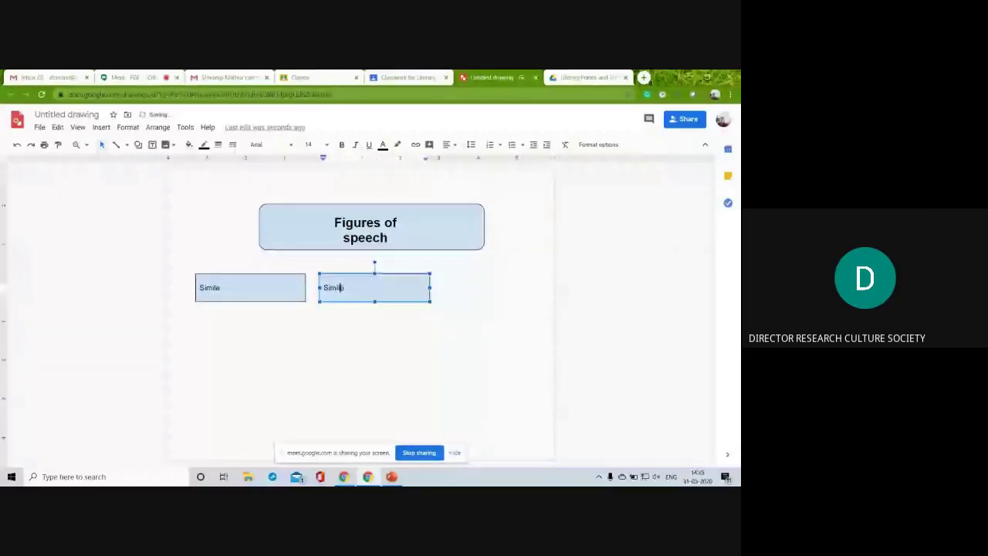
{"action": "double_click", "coordinate": [340, 287]}
{"action": "type", "text": "e"}
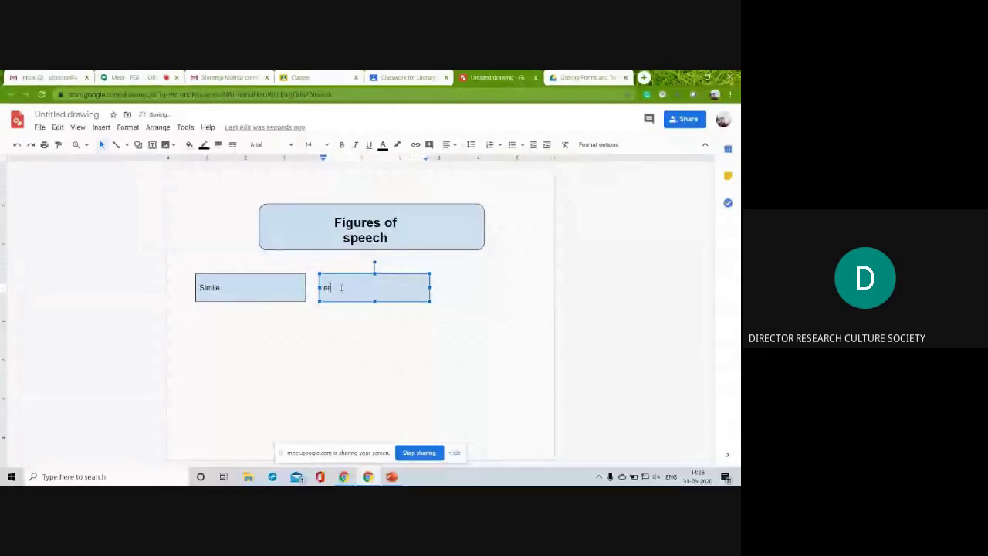
{"action": "type", "text": "etaphor"}
{"action": "left_click", "coordinate": [346, 357]}
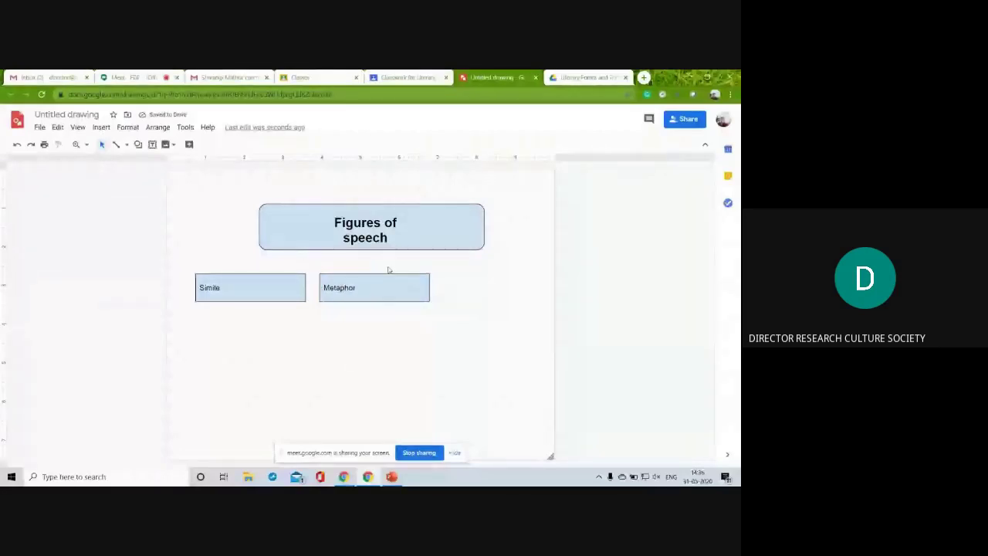
Rename the drawing to 'Figures of Speech'
{"action": "left_click", "coordinate": [68, 116]}
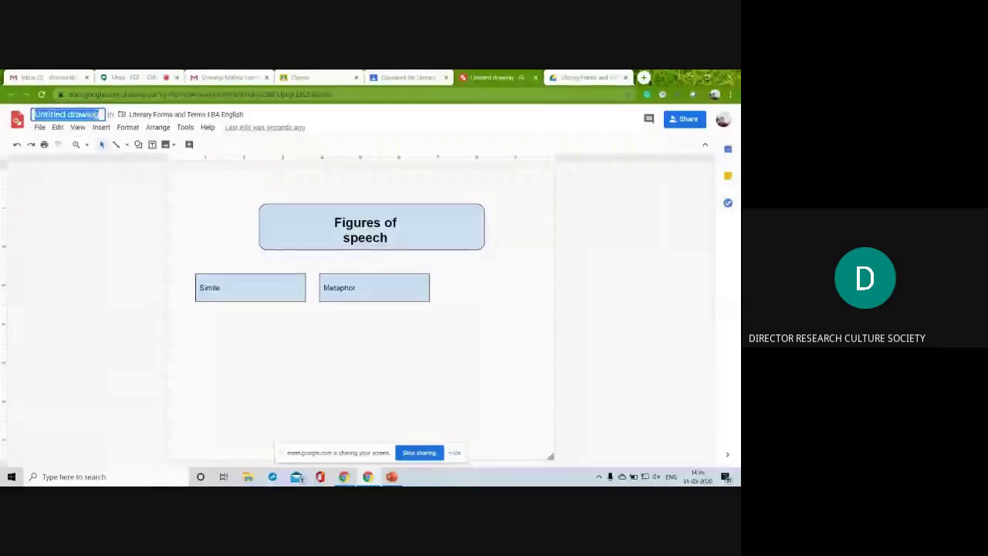
{"action": "type", "text": "Figures of Speech"}
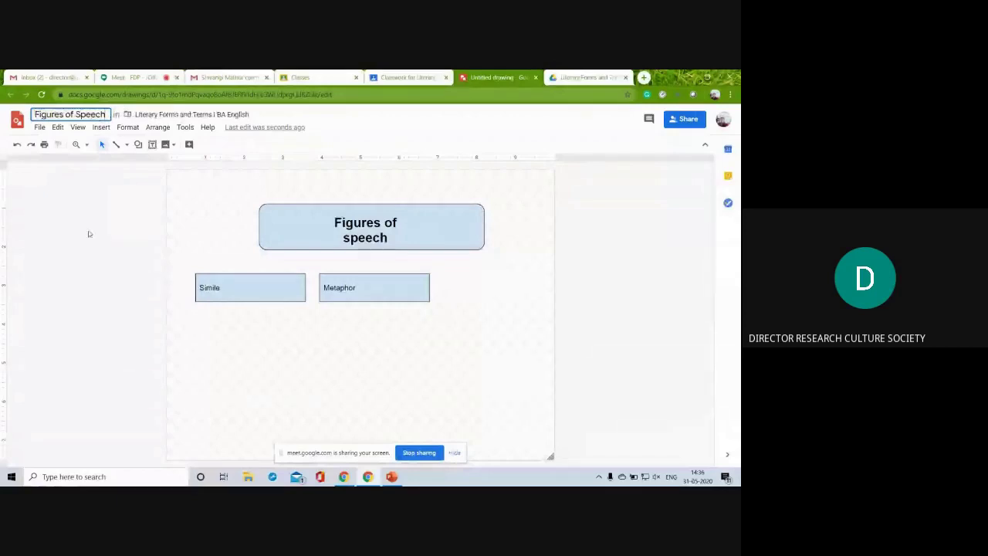
{"action": "key", "text": "Return"}
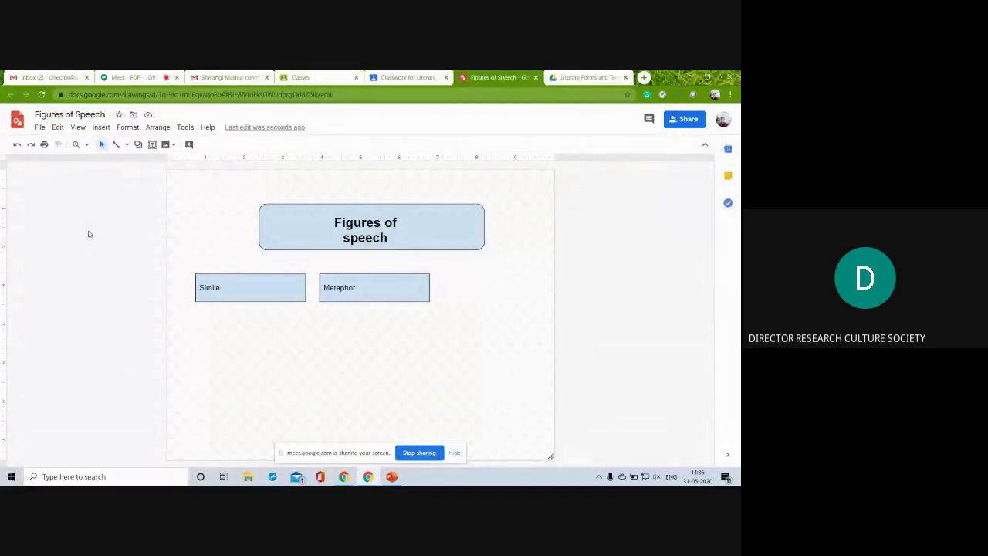
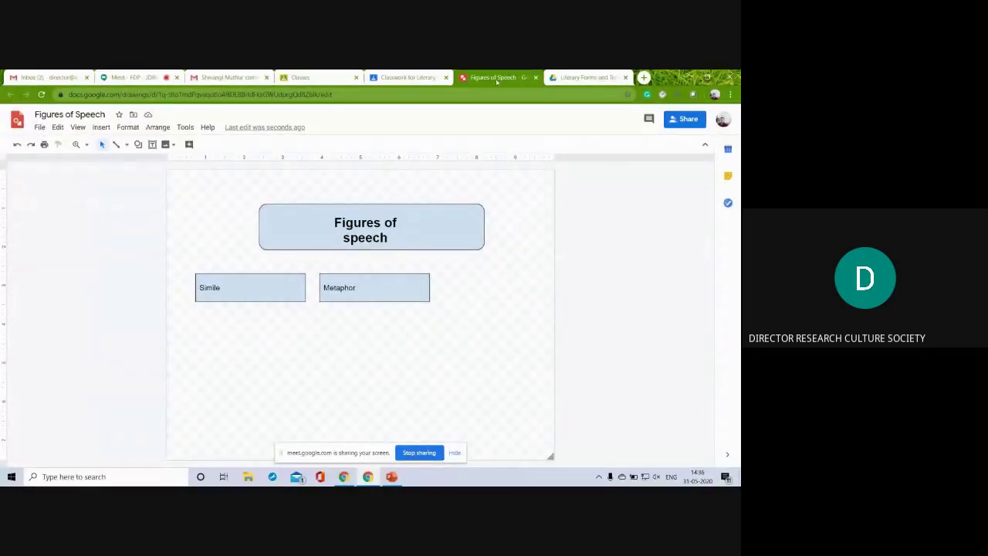
Return to Classwork and reopen the Unit 1 - Definition and Explanation material for editing
{"action": "left_click", "coordinate": [411, 78]}
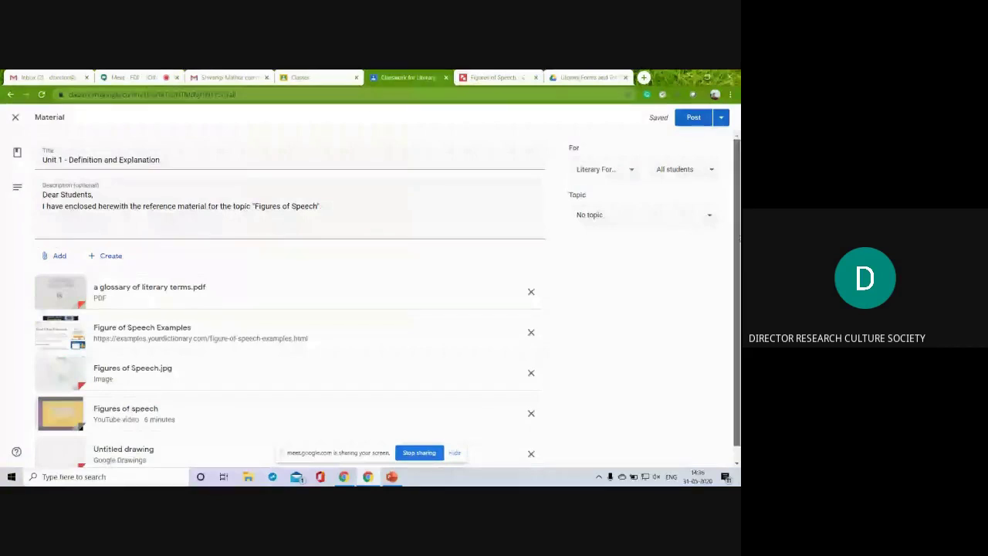
{"action": "scroll", "coordinate": [739, 239], "scroll_direction": "down", "scroll_amount": 1}
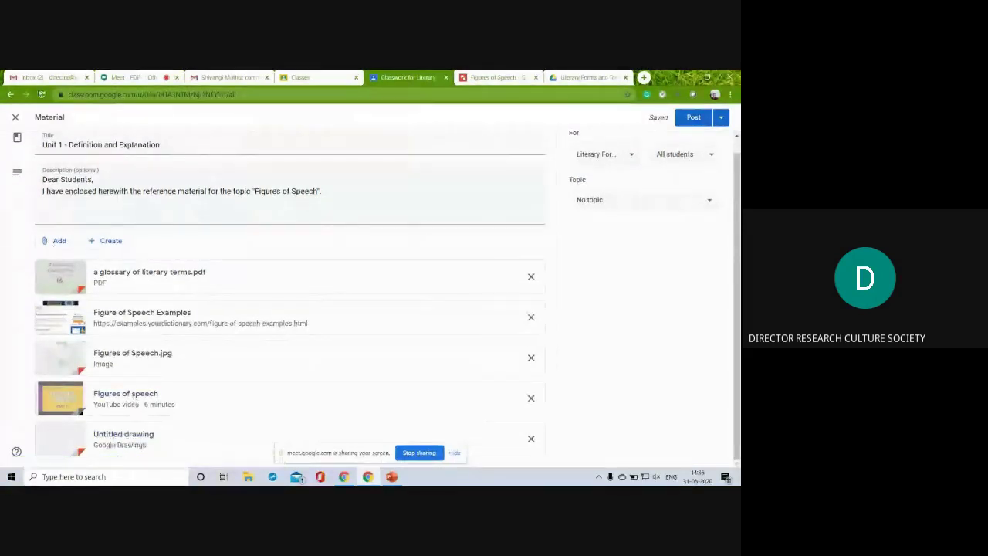
{"action": "left_click", "coordinate": [42, 95]}
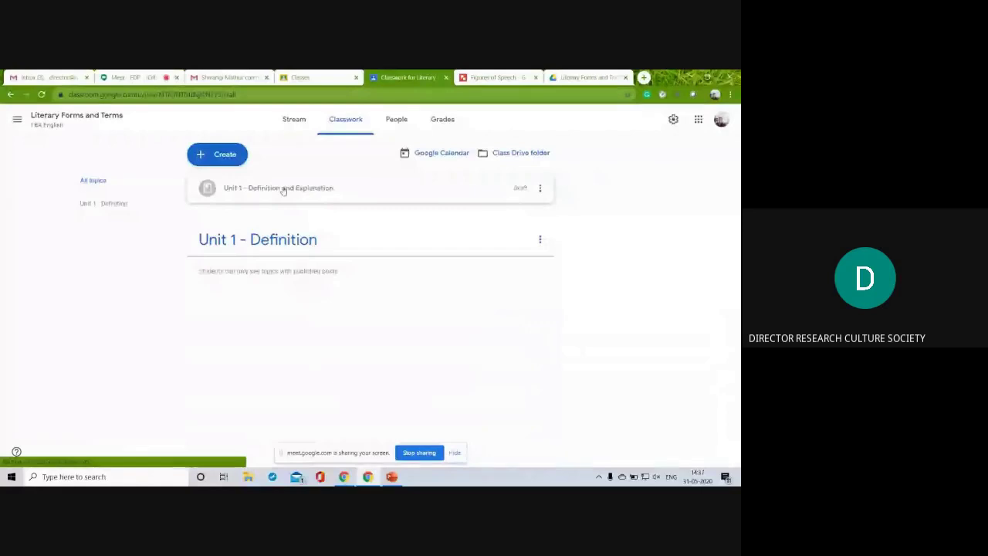
{"action": "left_click", "coordinate": [282, 189]}
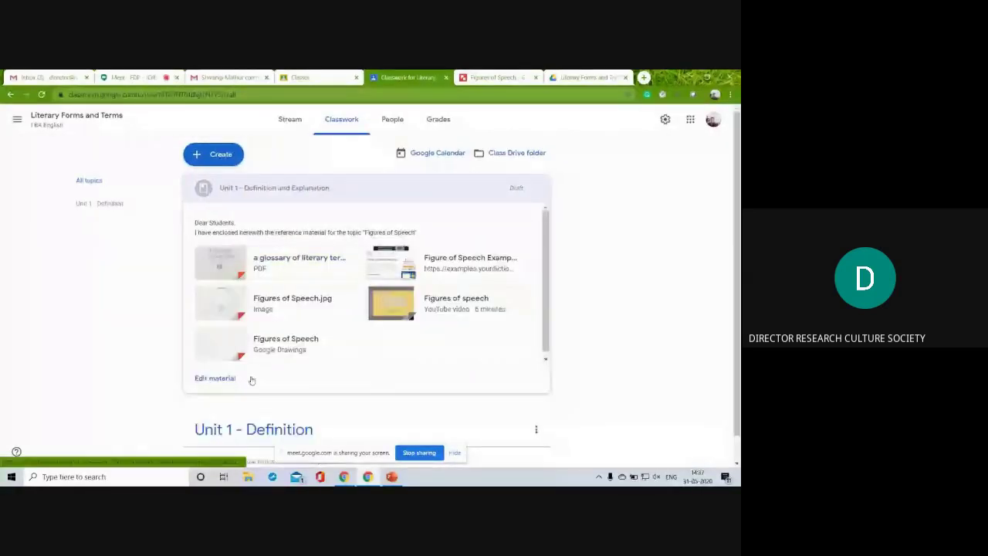
{"action": "left_click", "coordinate": [215, 379]}
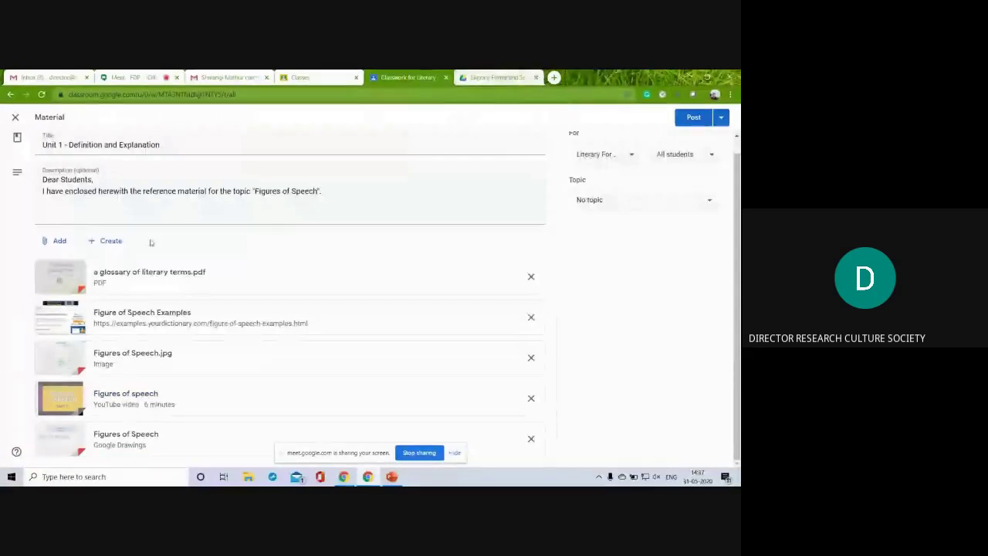
{"action": "left_click", "coordinate": [107, 241]}
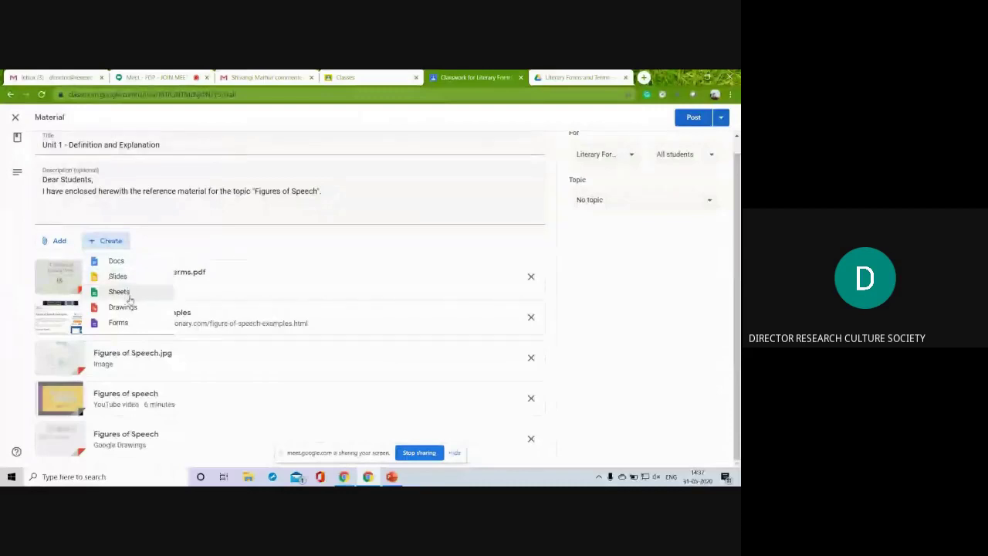
{"action": "left_click", "coordinate": [186, 233]}
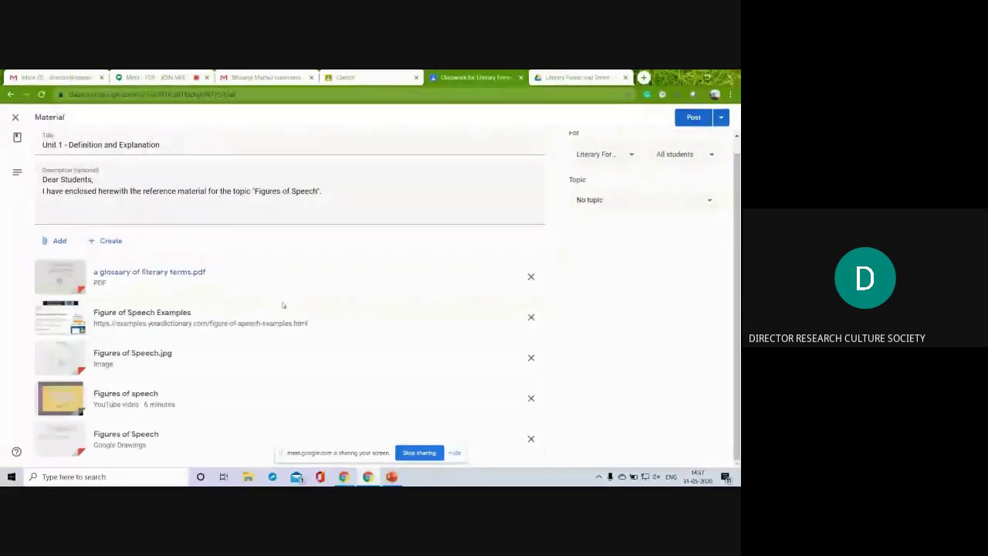
{"action": "scroll", "coordinate": [739, 182], "scroll_direction": "up", "scroll_amount": 1}
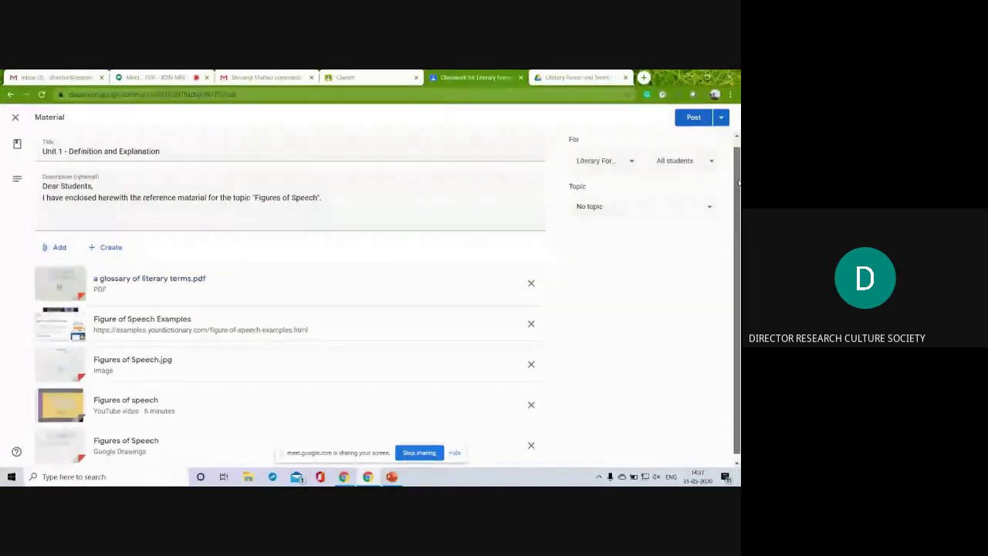
{"action": "scroll", "coordinate": [738, 182], "scroll_direction": "up", "scroll_amount": 1}
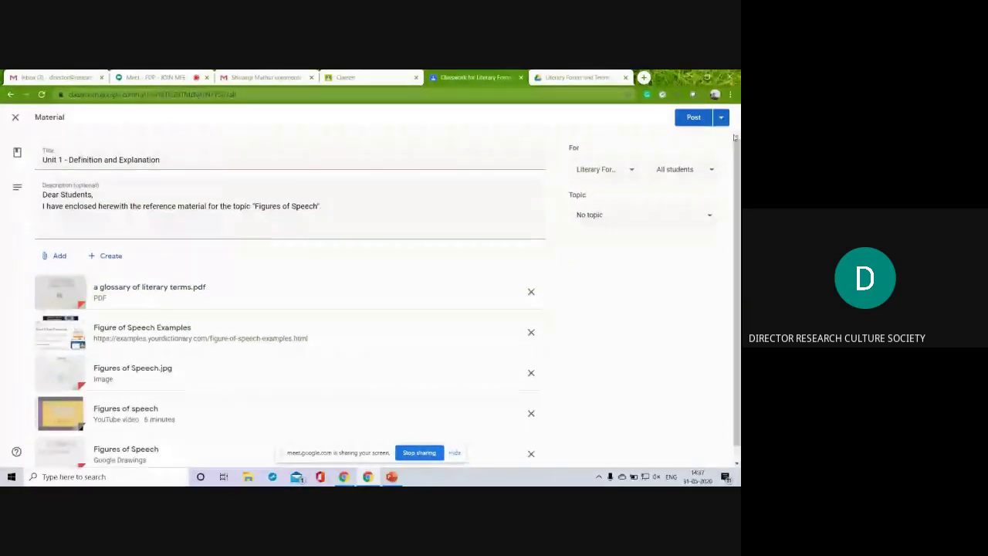
Keep the material for all students and file it under the Unit 1 - Definition topic
{"action": "left_click", "coordinate": [630, 171]}
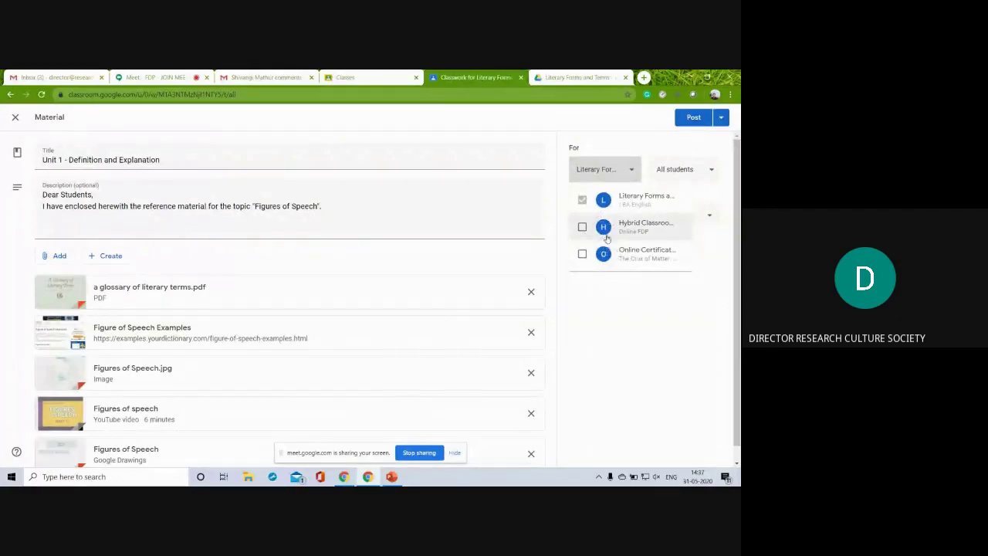
{"action": "left_click", "coordinate": [591, 288]}
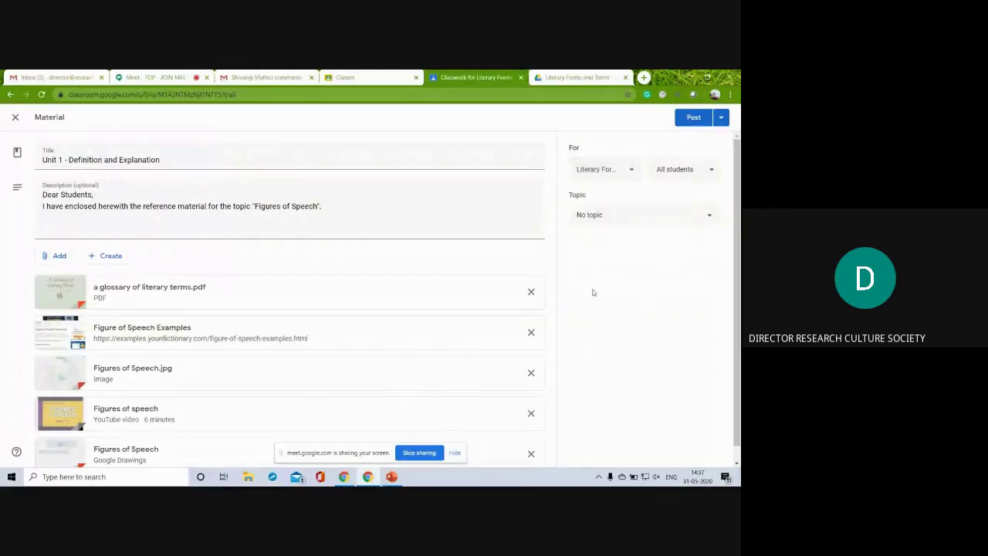
{"action": "left_click", "coordinate": [682, 176]}
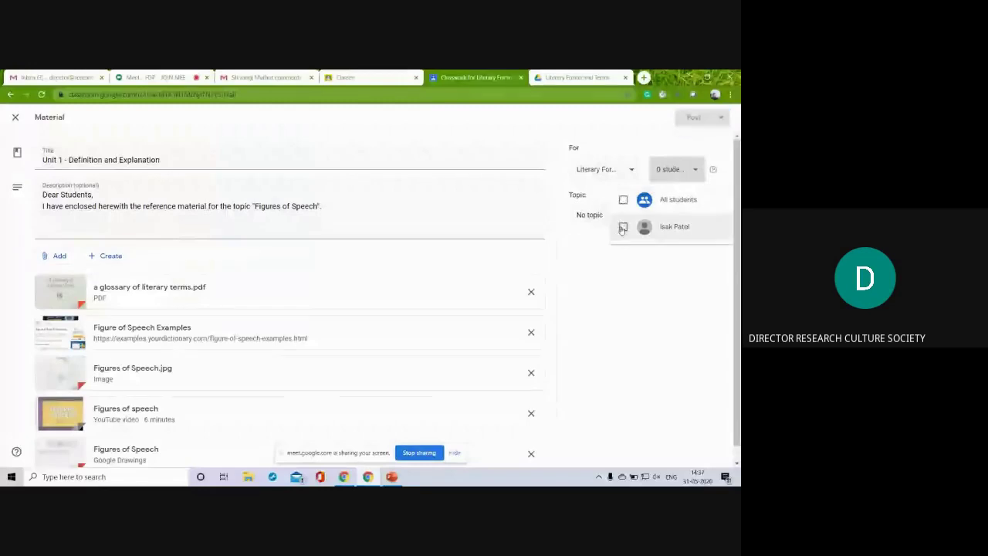
{"action": "left_click", "coordinate": [646, 311]}
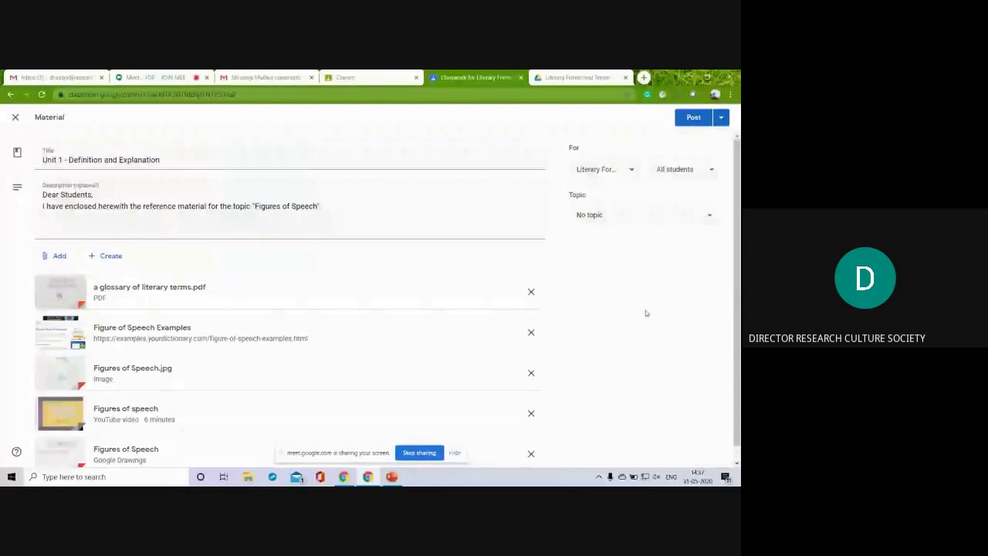
{"action": "left_click", "coordinate": [625, 213]}
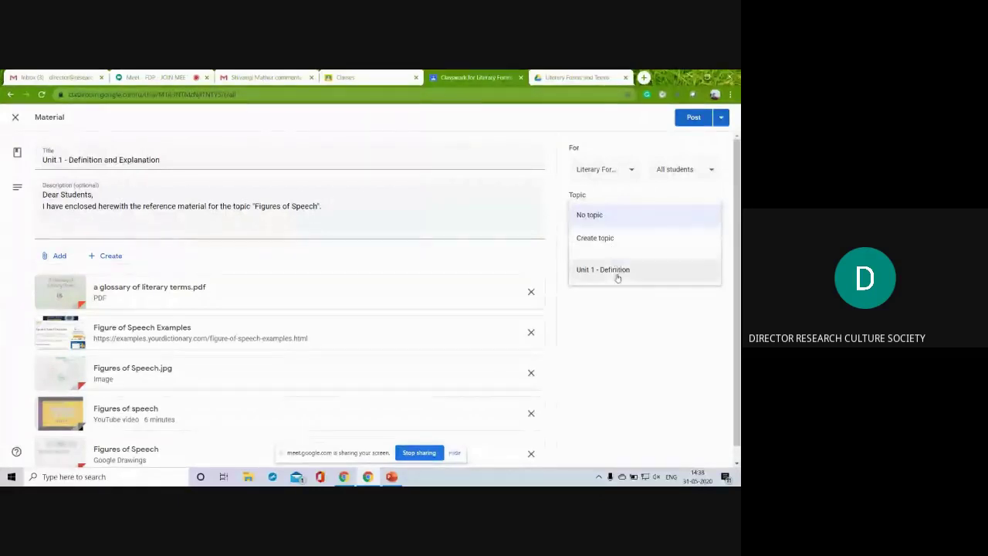
{"action": "left_click", "coordinate": [618, 274]}
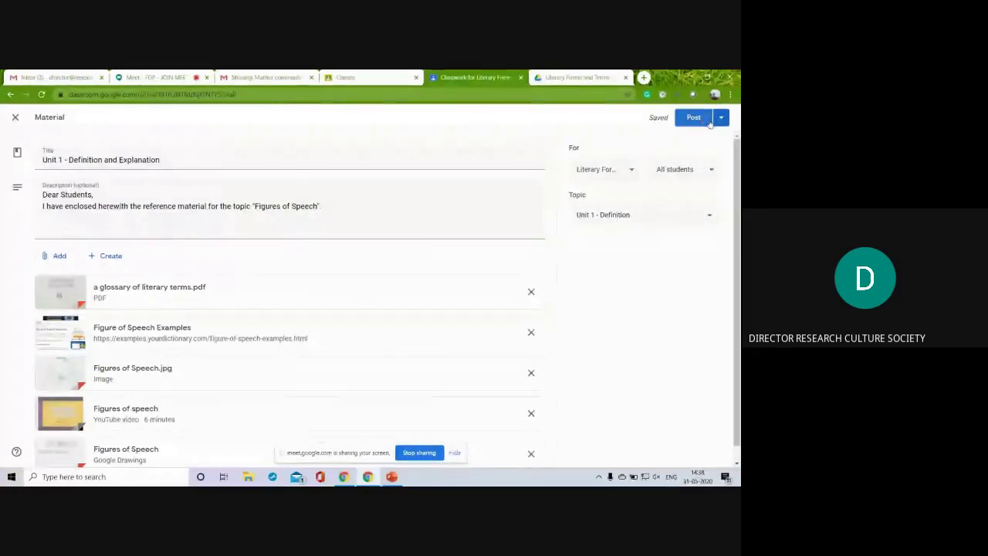
{"action": "left_click", "coordinate": [722, 118]}
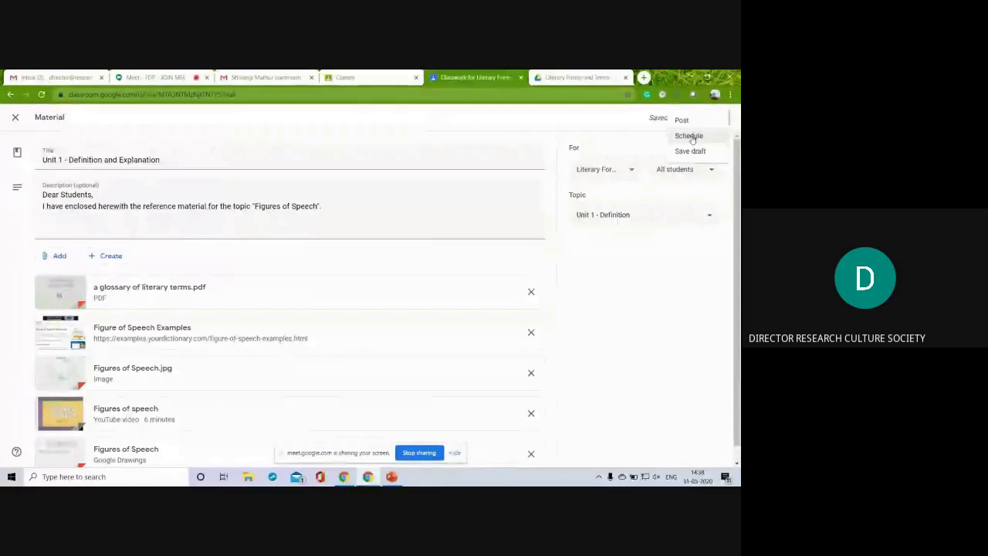
Schedule the Unit 1 material to publish on May 31, 2020 at 4:00 PM
{"action": "left_click", "coordinate": [690, 136]}
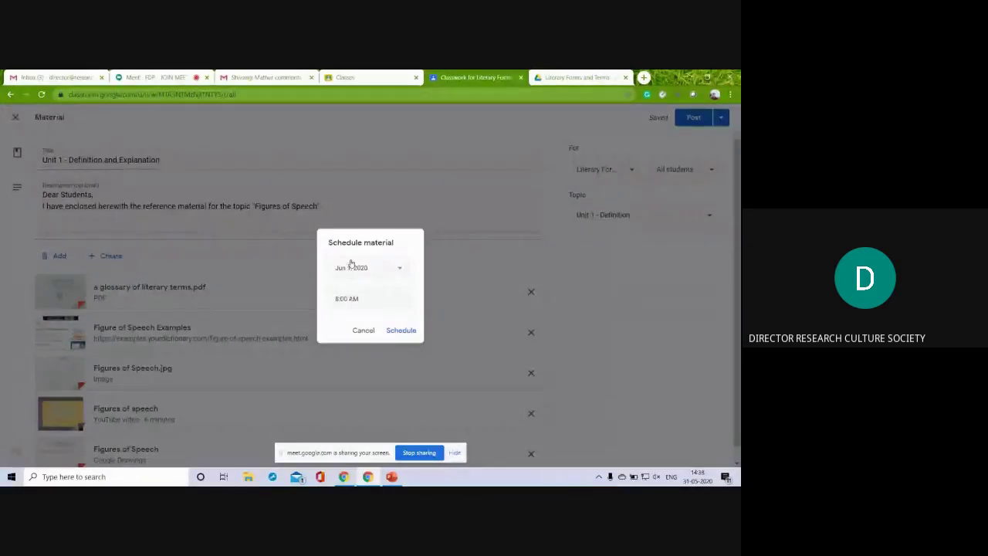
{"action": "left_click", "coordinate": [398, 269]}
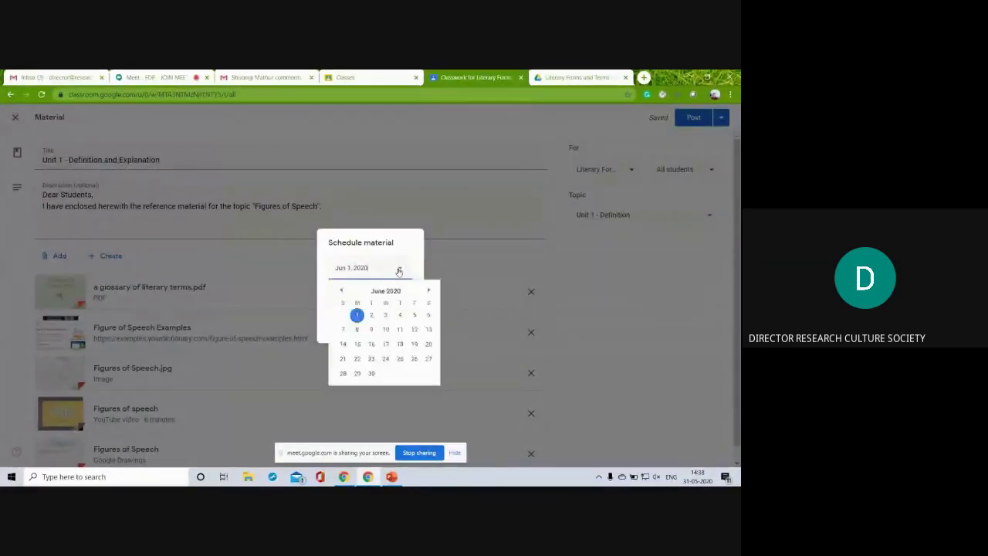
{"action": "left_click", "coordinate": [342, 294]}
{"action": "left_click", "coordinate": [342, 388]}
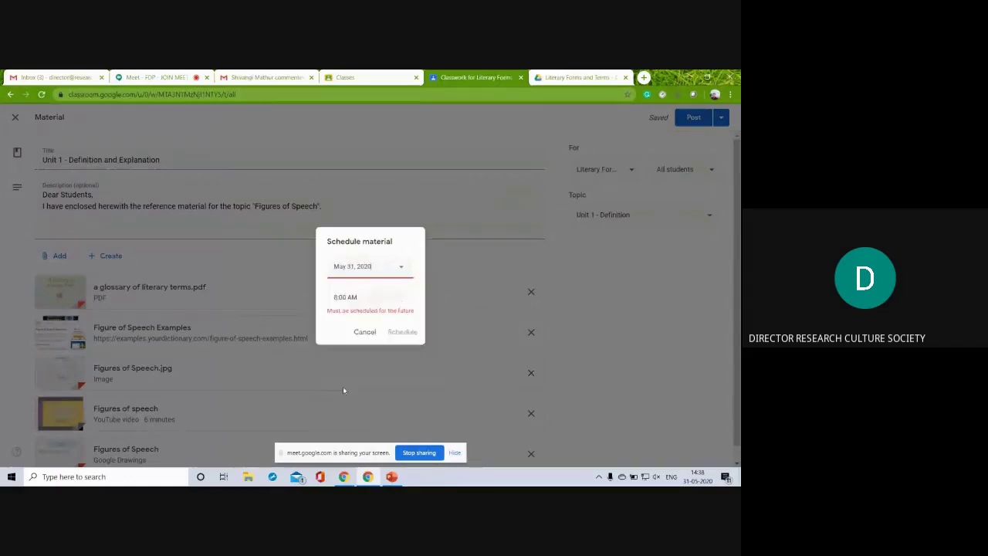
{"action": "left_click", "coordinate": [344, 295]}
{"action": "type", "text": "04"}
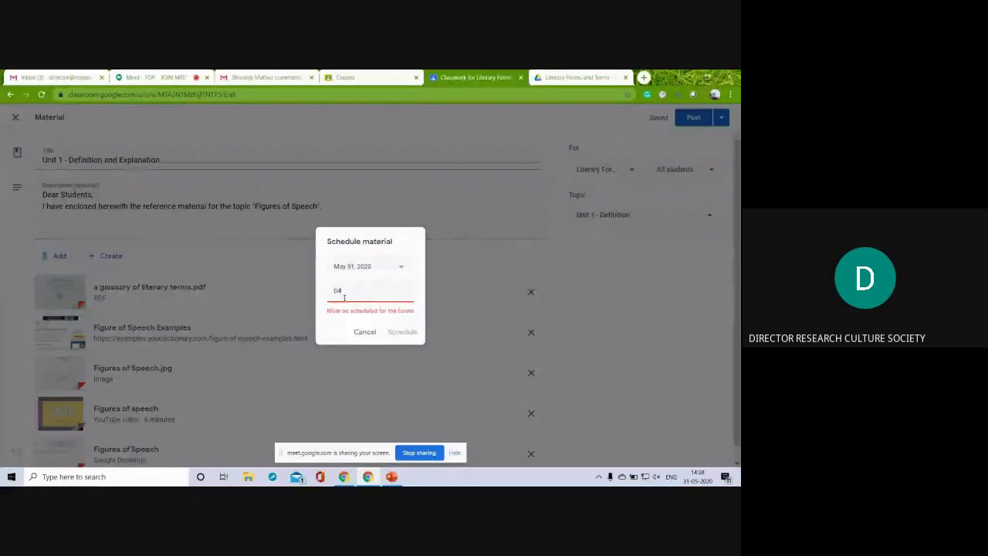
{"action": "type", "text": ":00"}
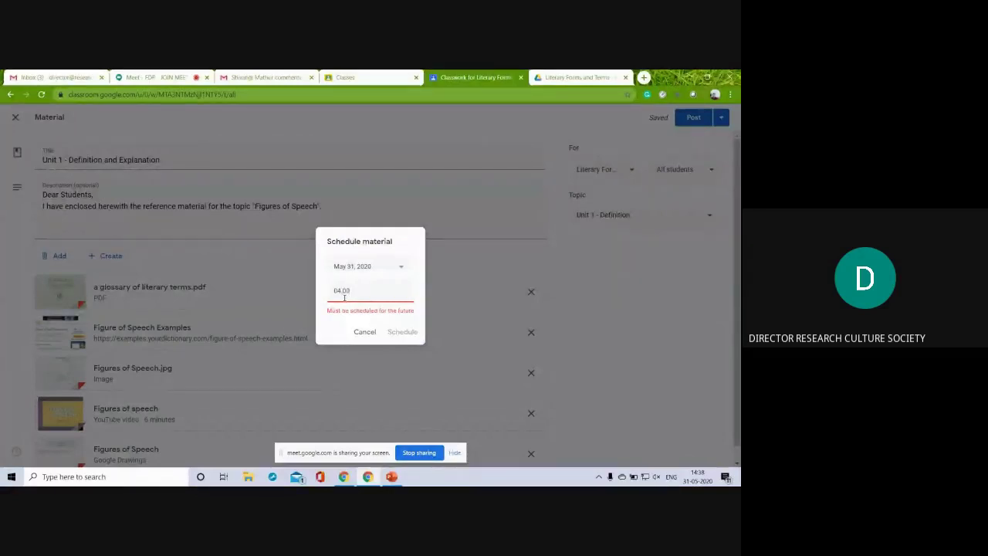
{"action": "type", "text": "pm"}
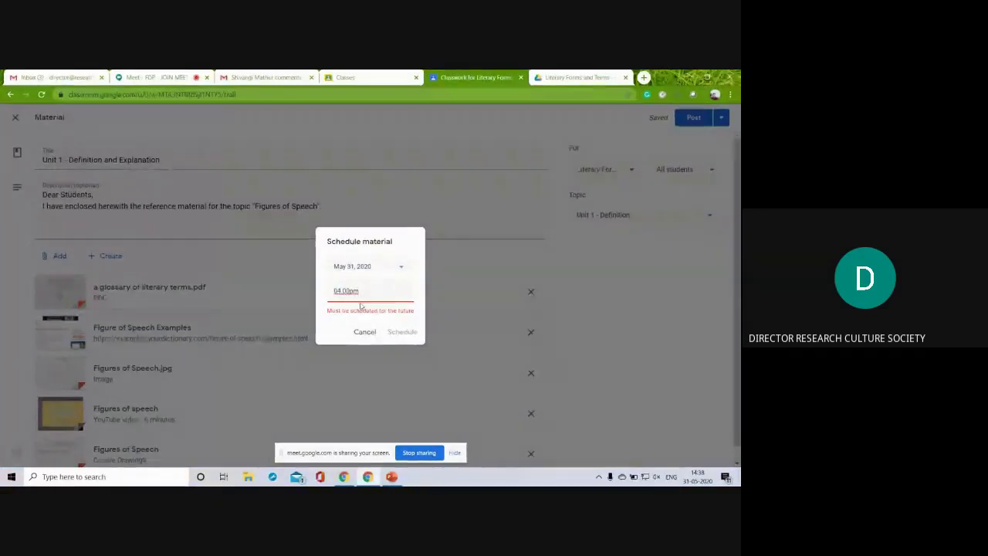
{"action": "key", "text": "BackSpace"}
{"action": "key", "text": "BackSpace"}
{"action": "type", "text": "PM"}
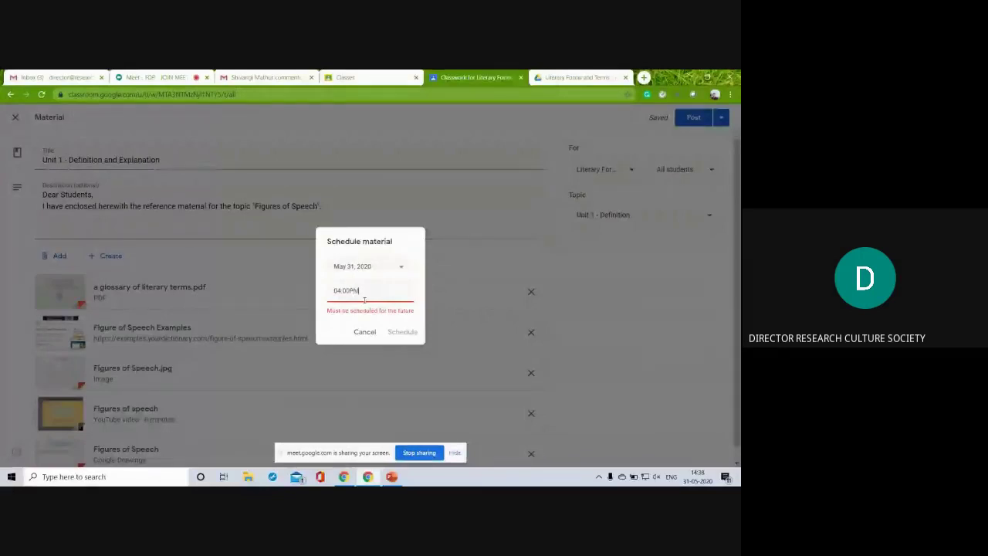
{"action": "left_click", "coordinate": [333, 327]}
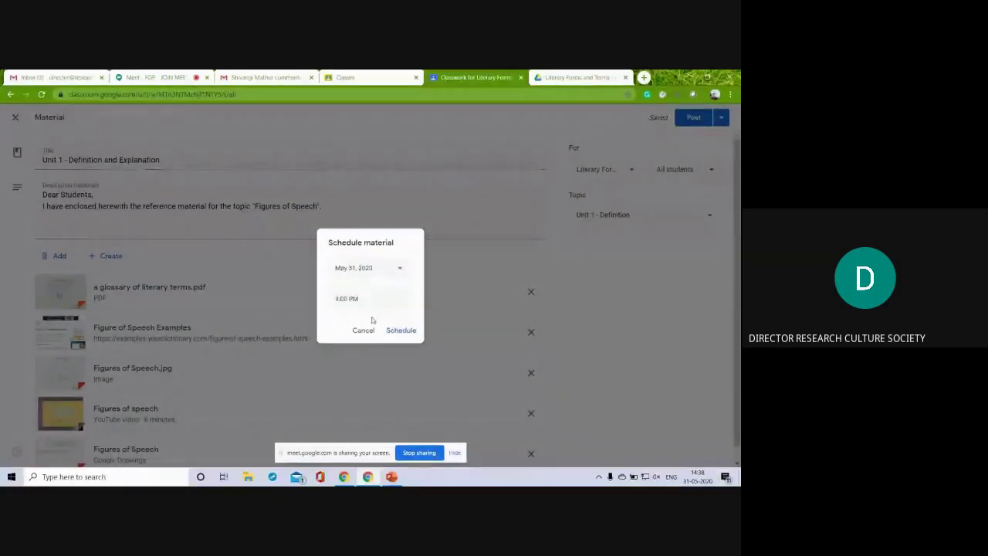
{"action": "left_click", "coordinate": [400, 330]}
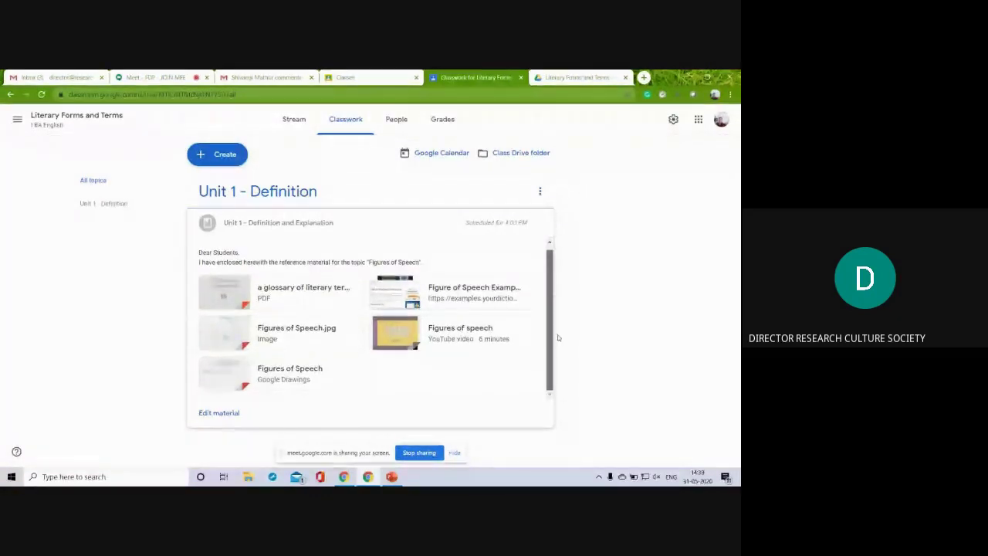
Visit the Stream, go back to Classwork, and bring up the Create menu
{"action": "left_click", "coordinate": [298, 121]}
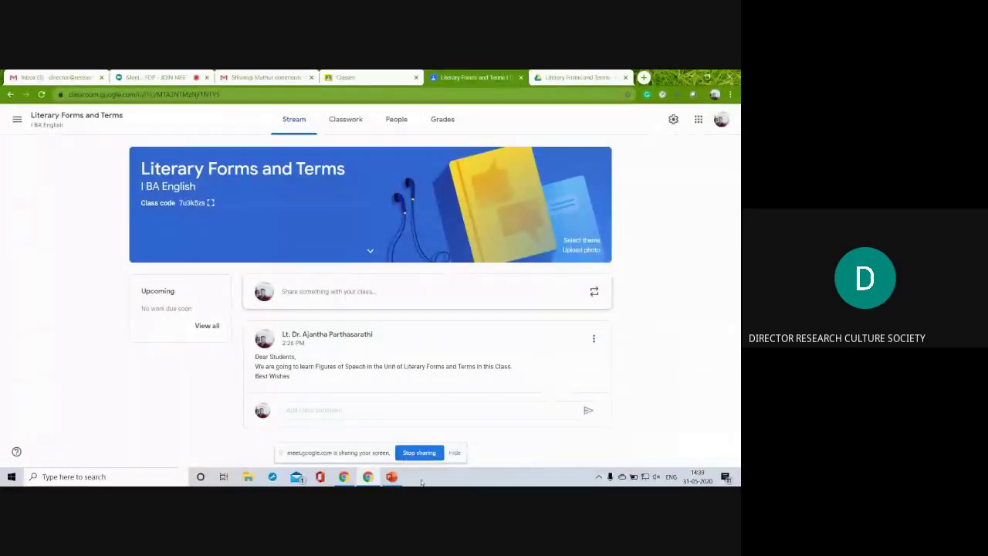
{"action": "left_click_drag", "start_coordinate": [379, 456], "coordinate": [509, 484]}
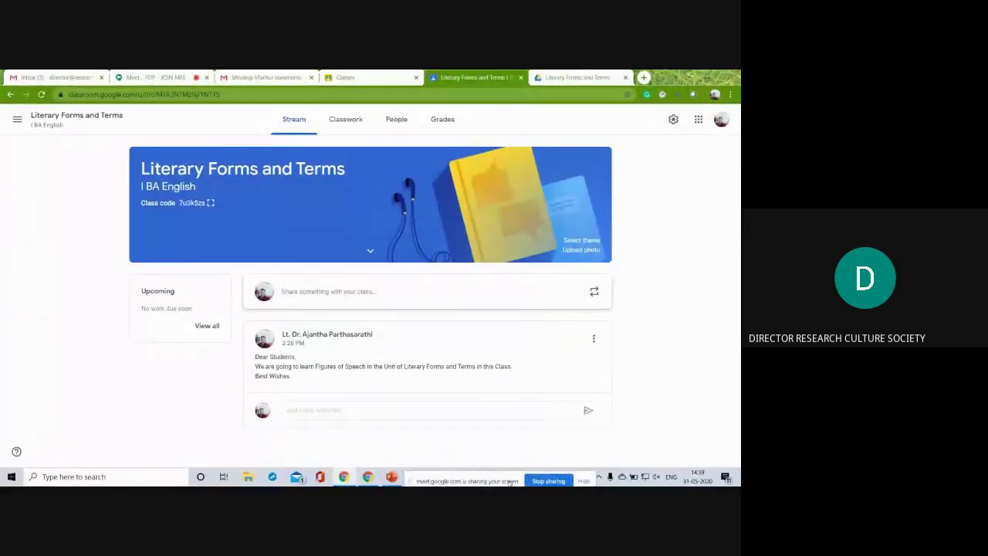
{"action": "left_click", "coordinate": [351, 120]}
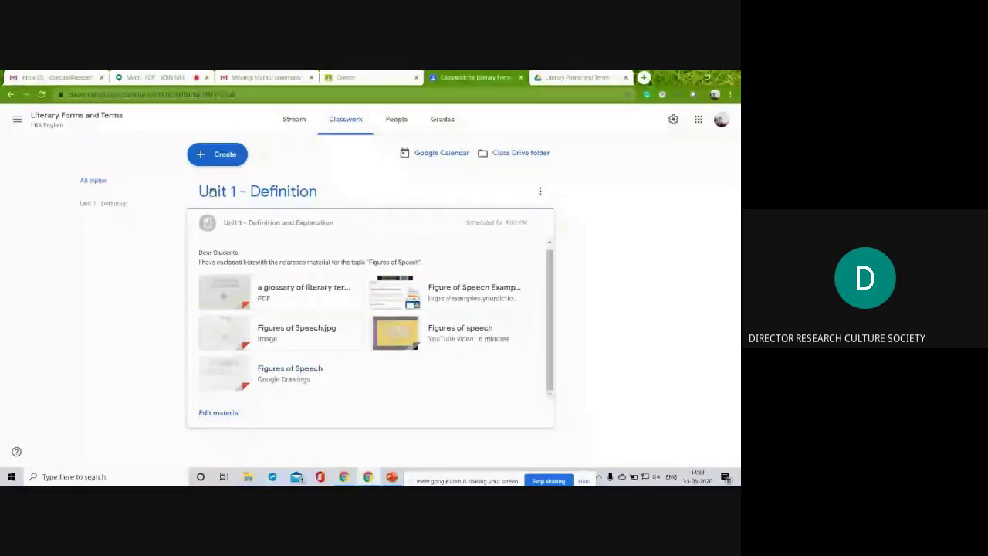
{"action": "left_click", "coordinate": [221, 153]}
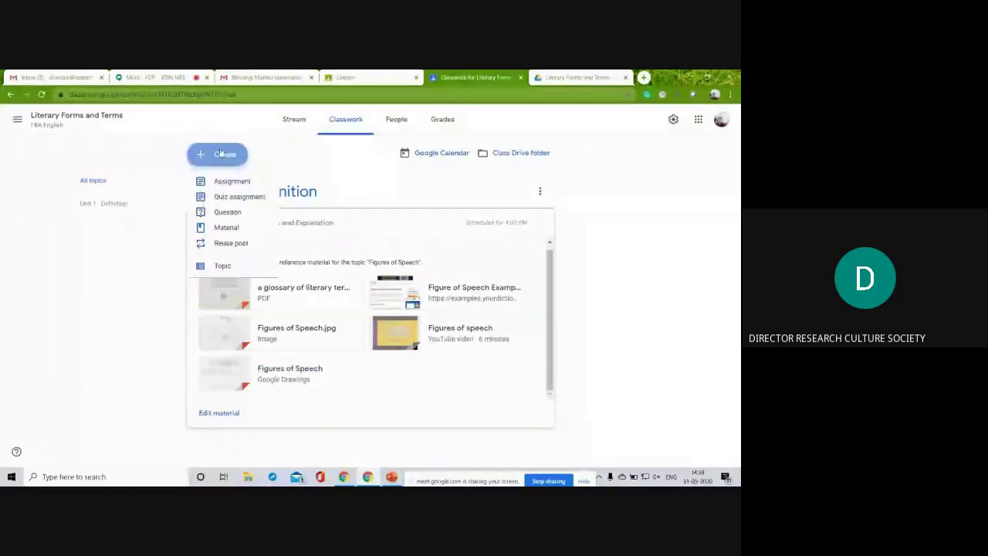
Start a new question reading 'Write a Definition of Figures of Speech.'
{"action": "left_click", "coordinate": [230, 214]}
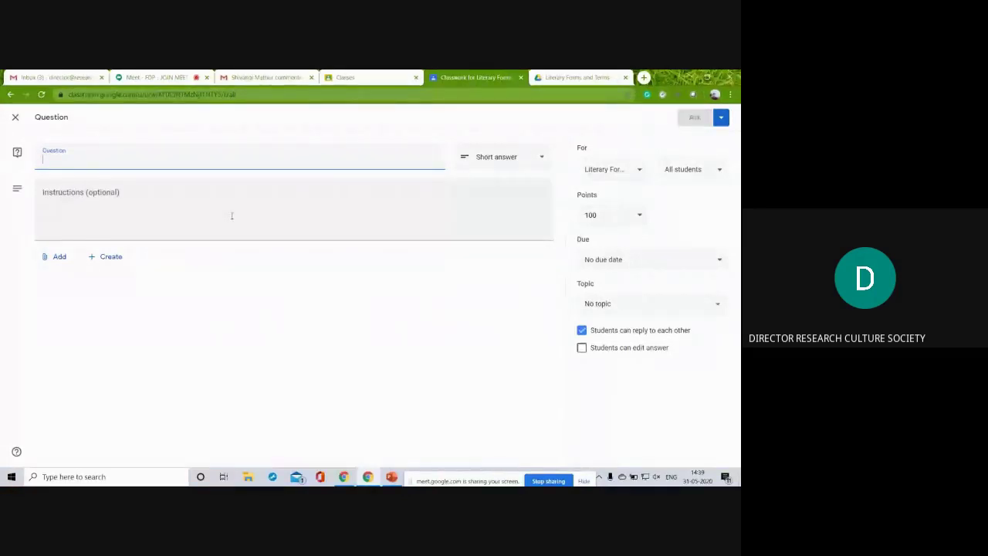
{"action": "type", "text": "Write a De"}
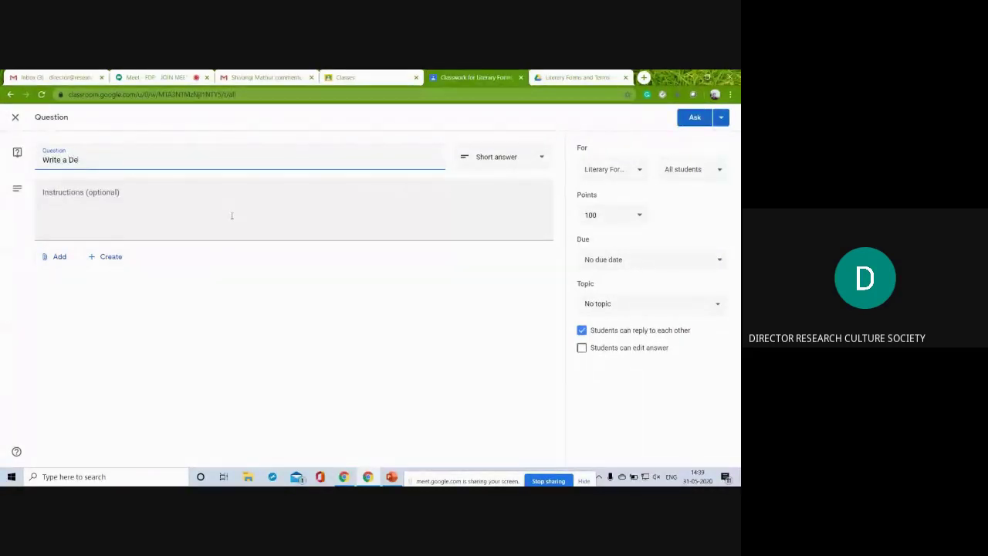
{"action": "type", "text": "fintion of"}
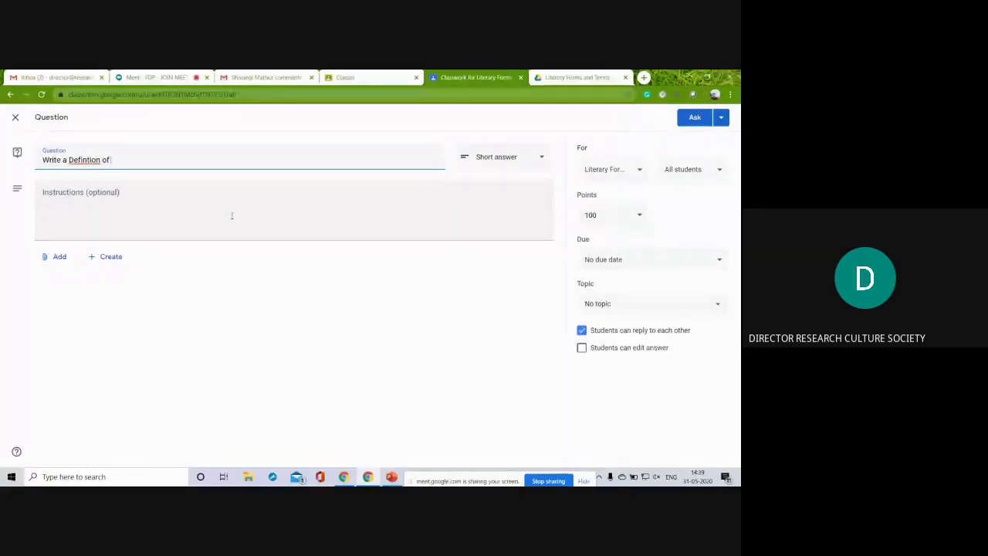
{"action": "key", "text": "BackSpace"}
{"action": "key", "text": "BackSpace"}
{"action": "key", "text": "BackSpace"}
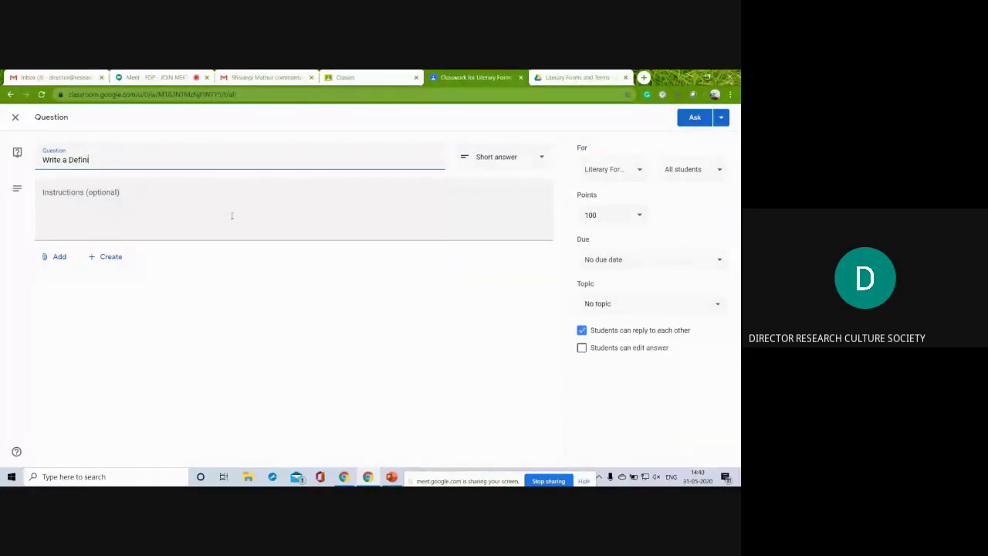
{"action": "type", "text": "tion of G"}
{"action": "type", "text": "igures of Sppeech."}
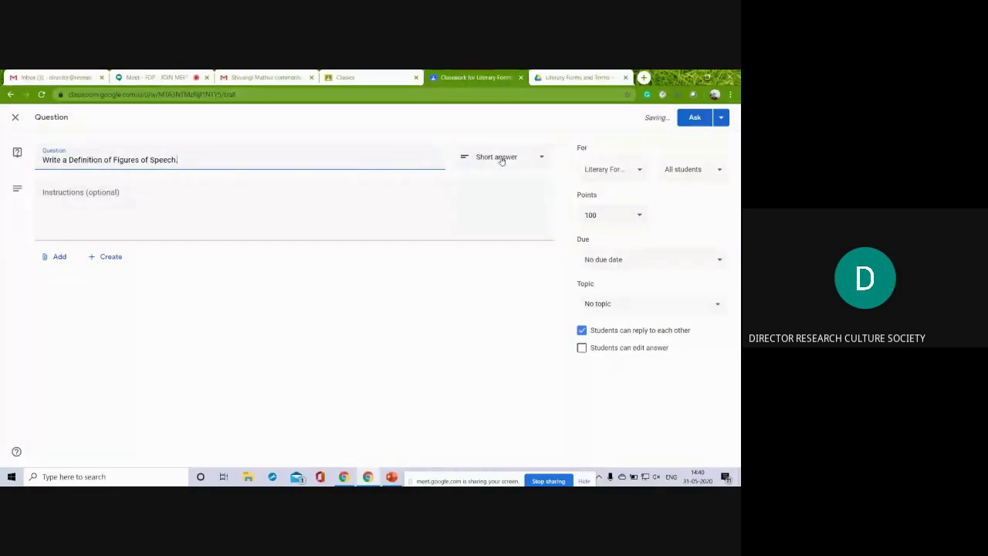
{"action": "left_click", "coordinate": [501, 159]}
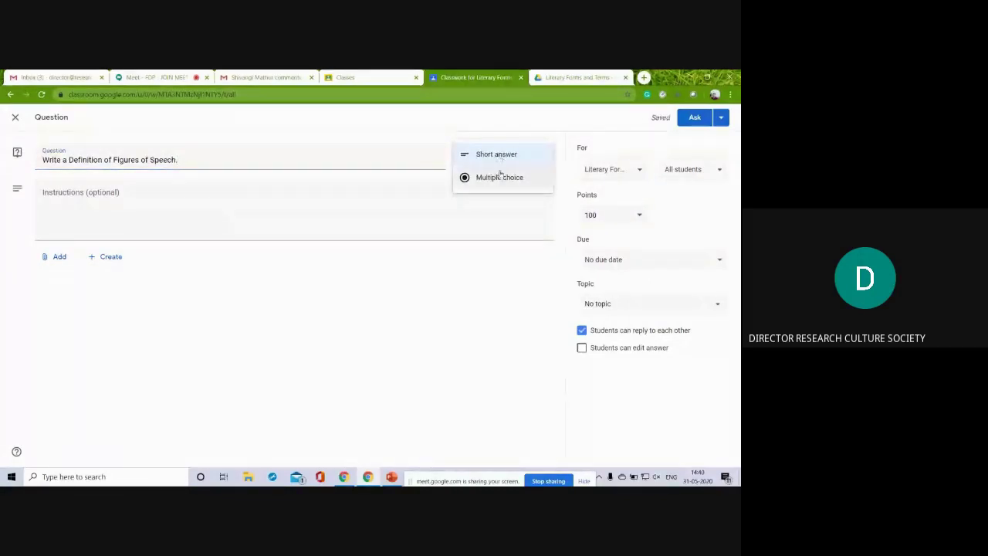
{"action": "left_click", "coordinate": [421, 239]}
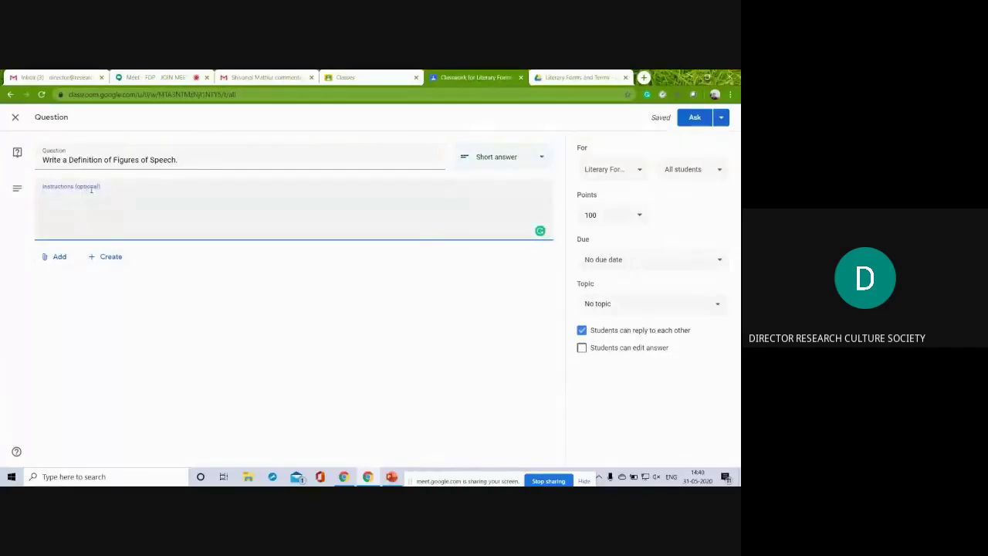
{"action": "left_click", "coordinate": [60, 256]}
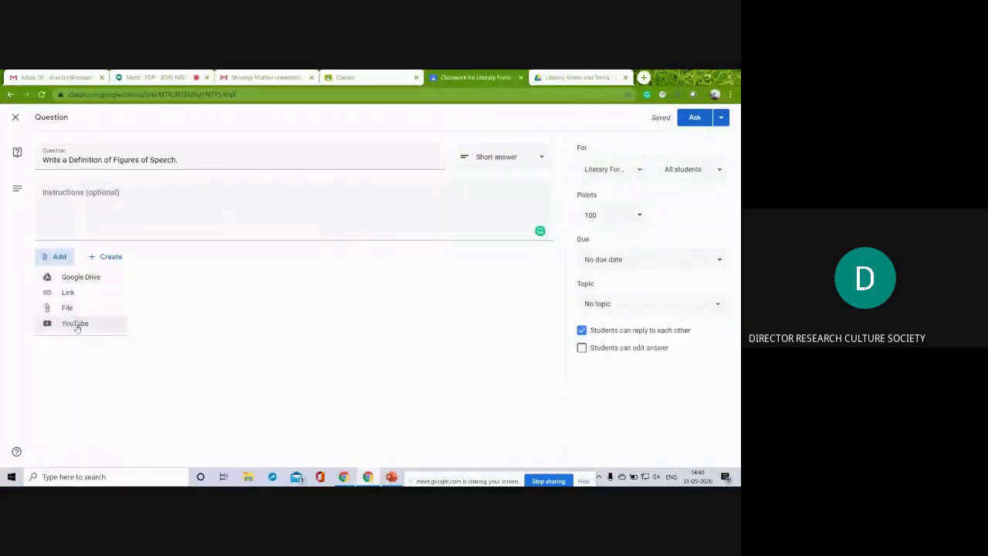
{"action": "left_click", "coordinate": [111, 259]}
{"action": "left_click", "coordinate": [111, 258]}
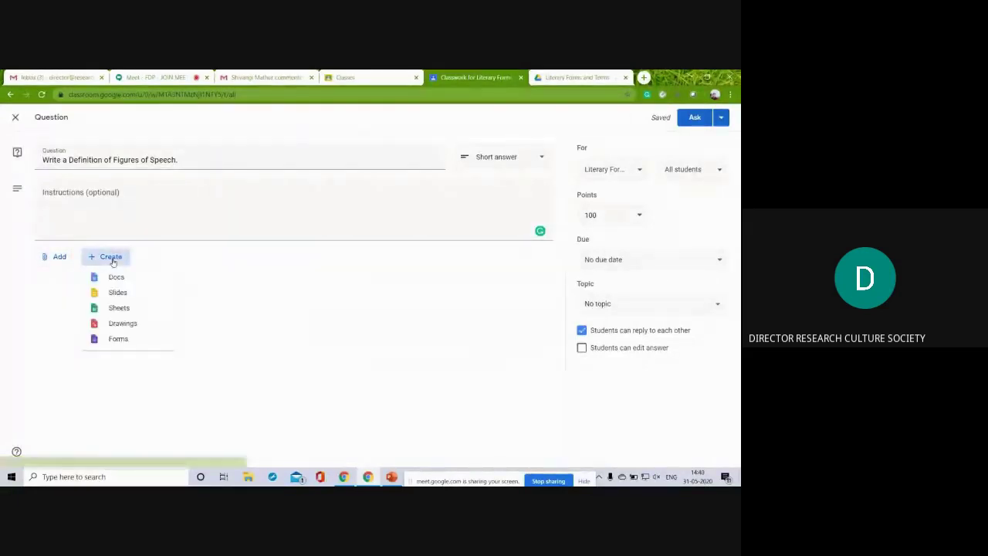
{"action": "left_click", "coordinate": [179, 378]}
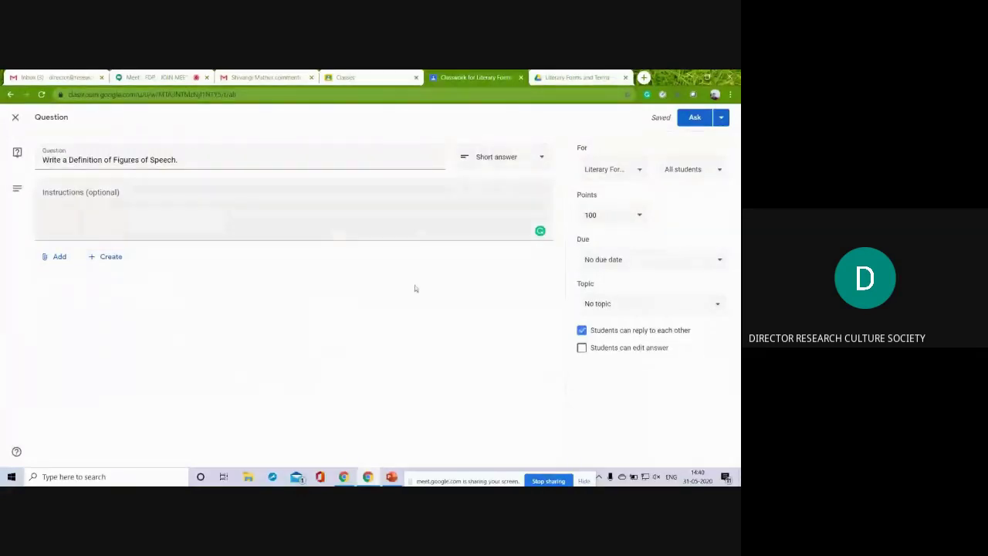
{"action": "left_click", "coordinate": [641, 177]}
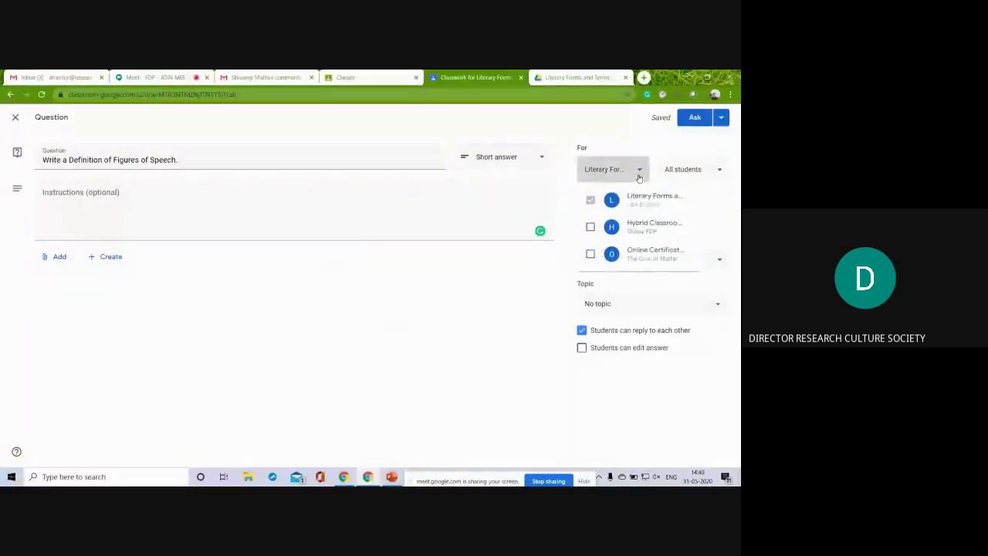
{"action": "left_click", "coordinate": [638, 179]}
{"action": "left_click", "coordinate": [691, 172]}
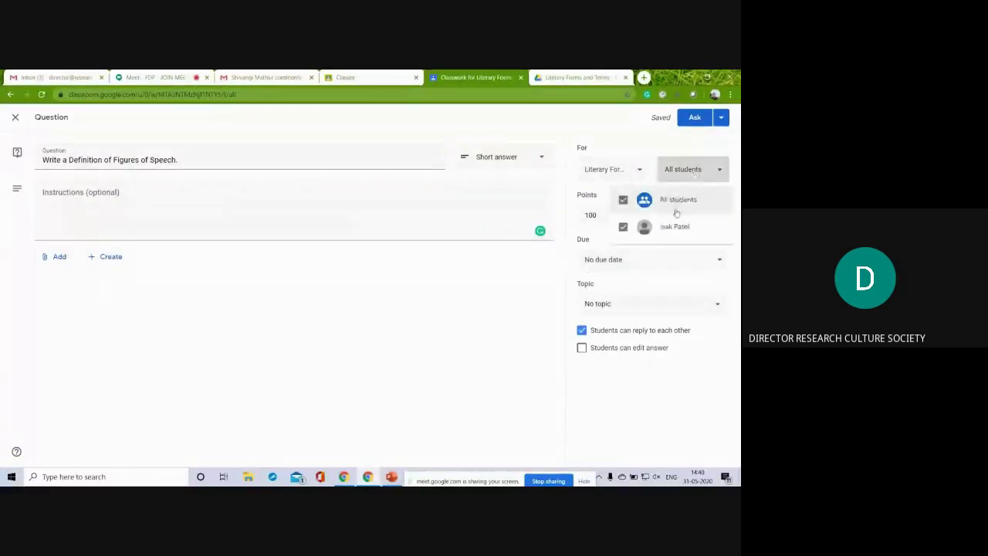
{"action": "left_click", "coordinate": [697, 174]}
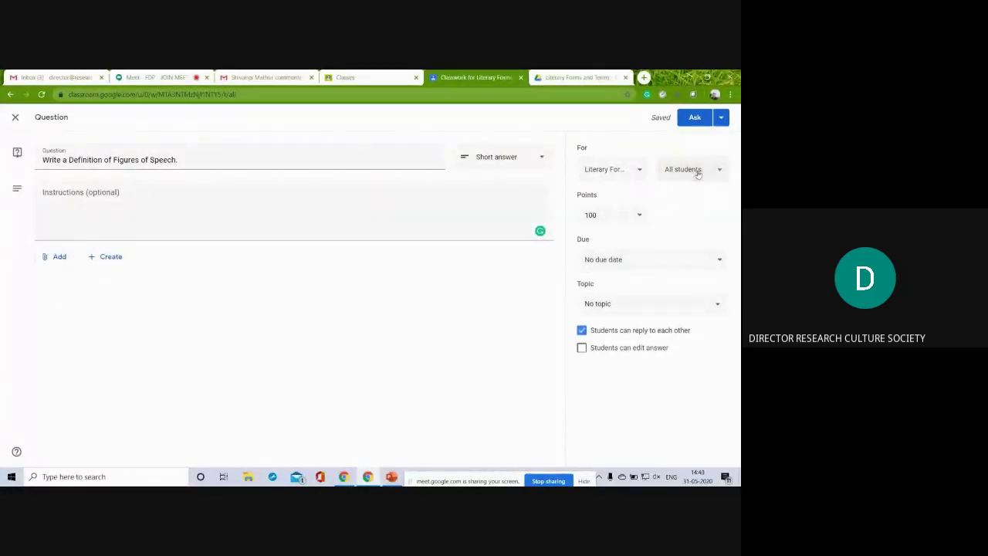
{"action": "left_click", "coordinate": [640, 216]}
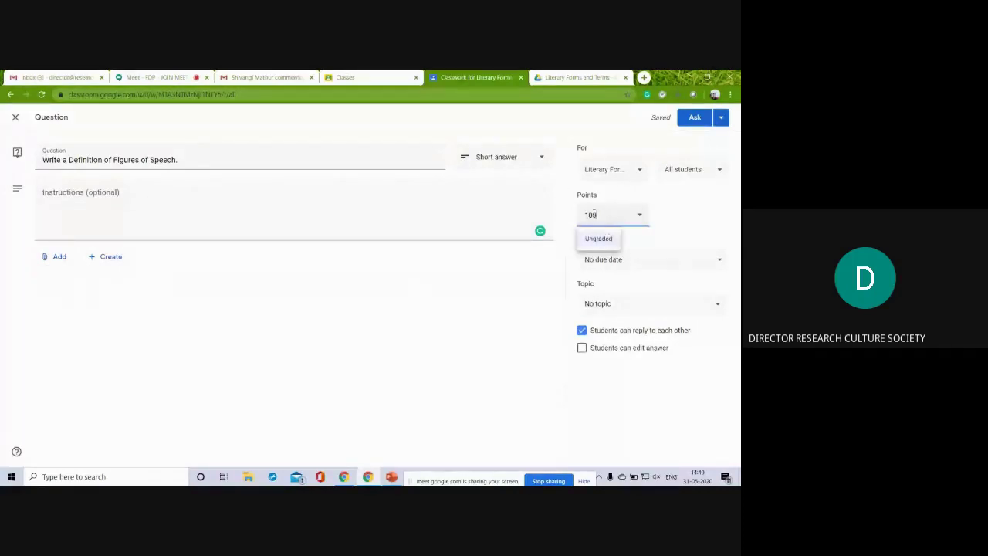
Make the question worth 25 points
{"action": "key", "text": "BackSpace"}
{"action": "key", "text": "BackSpace"}
{"action": "key", "text": "BackSpace"}
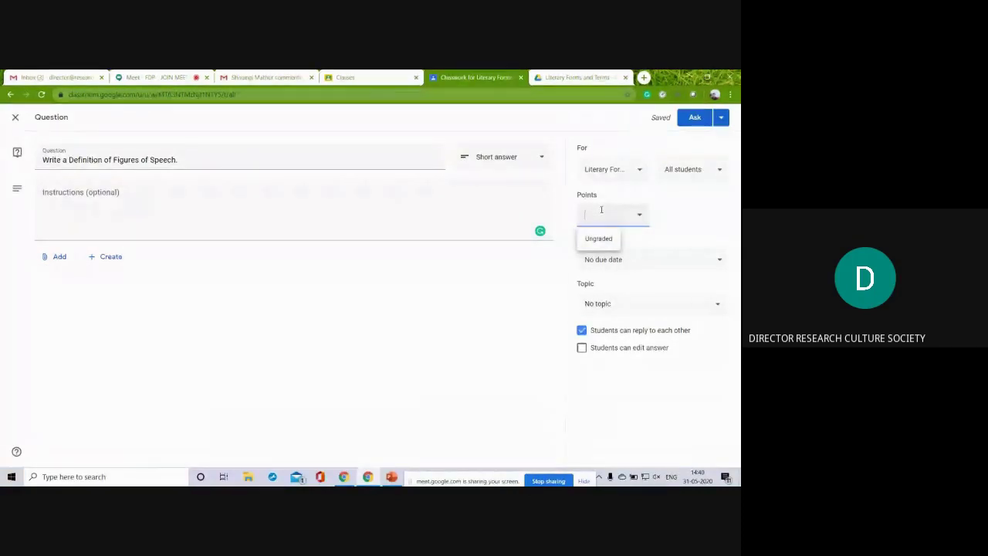
{"action": "type", "text": "25"}
{"action": "left_click", "coordinate": [664, 247]}
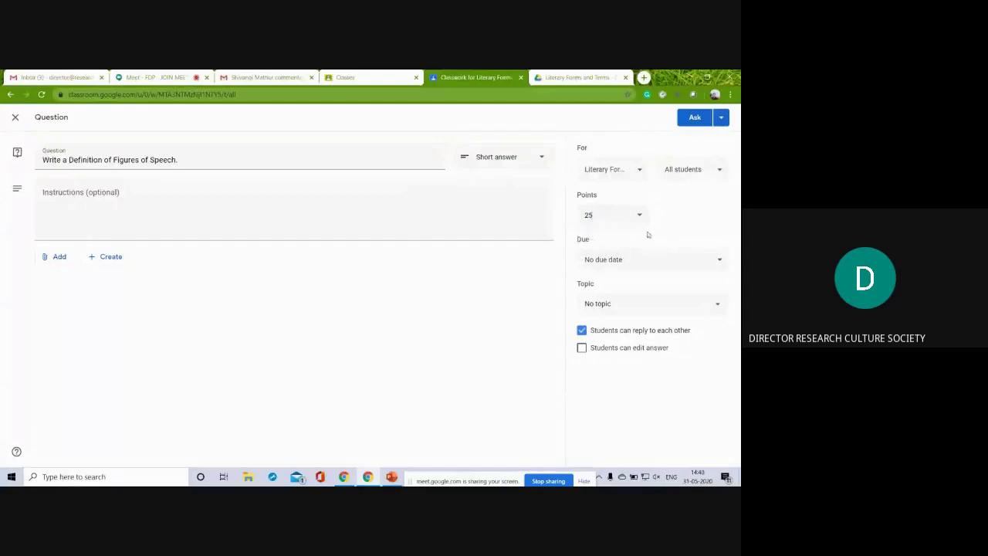
{"action": "left_click", "coordinate": [640, 215]}
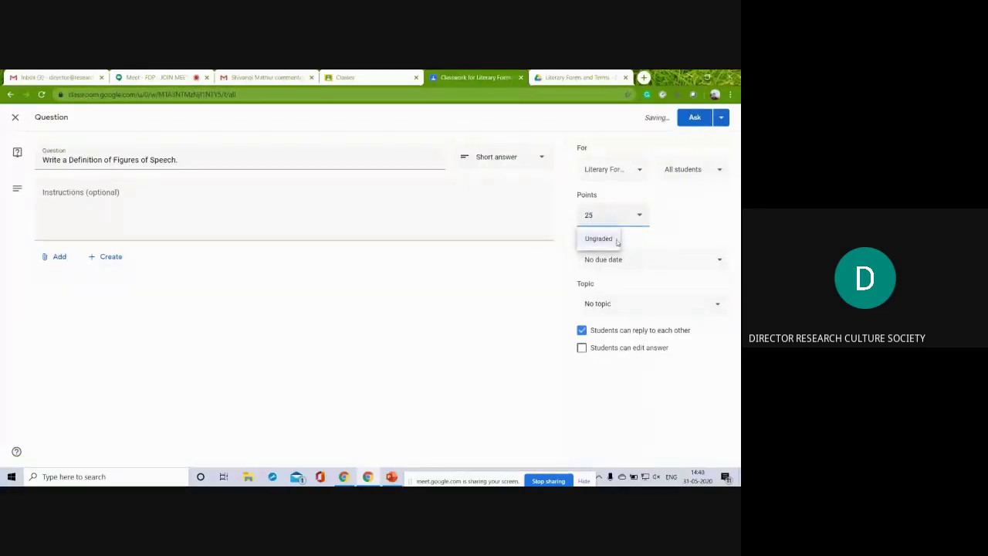
{"action": "left_click", "coordinate": [673, 241]}
Set the due date to Jun 1, 2020 at 11:59 PM, leaving answer editing off
{"action": "left_click", "coordinate": [673, 266]}
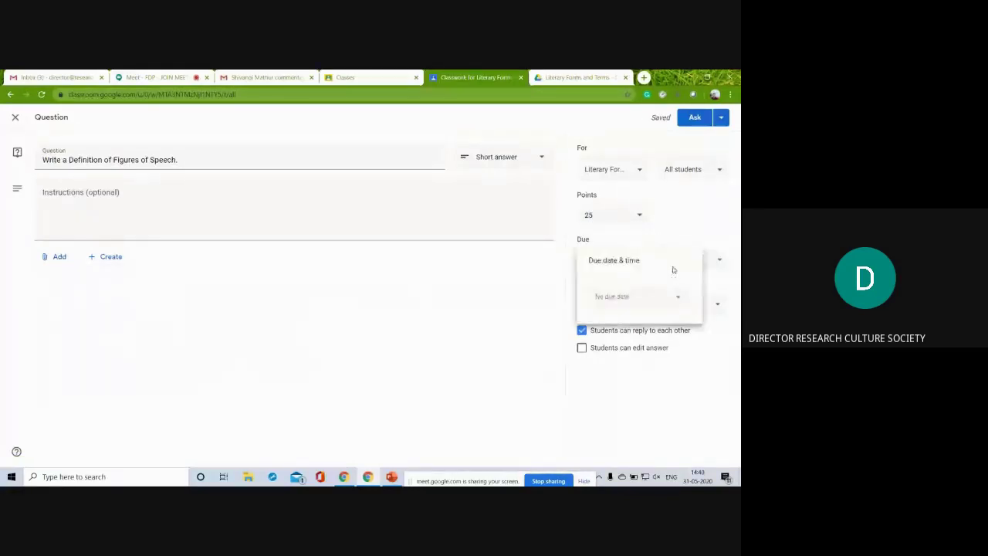
{"action": "left_click", "coordinate": [626, 301]}
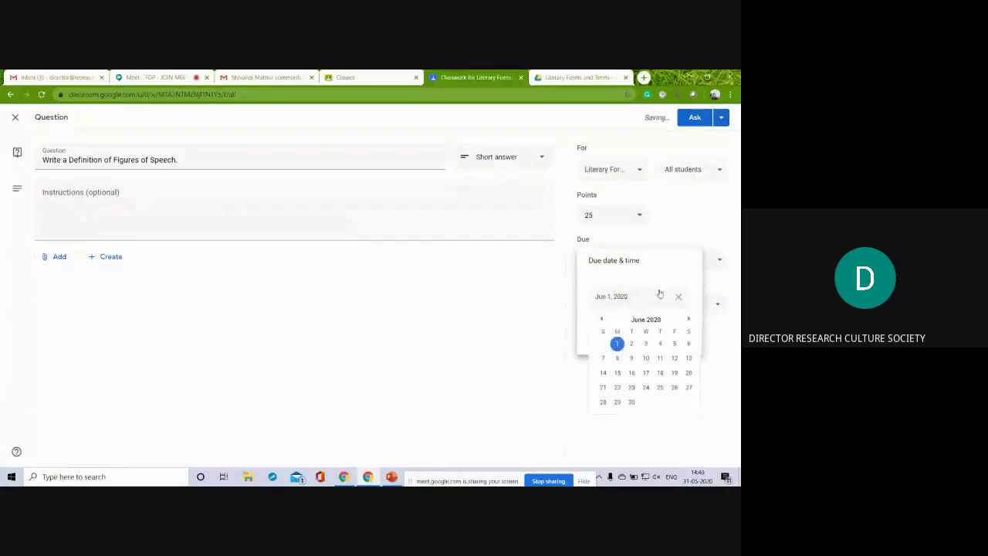
{"action": "left_click", "coordinate": [618, 346]}
{"action": "left_click", "coordinate": [615, 326]}
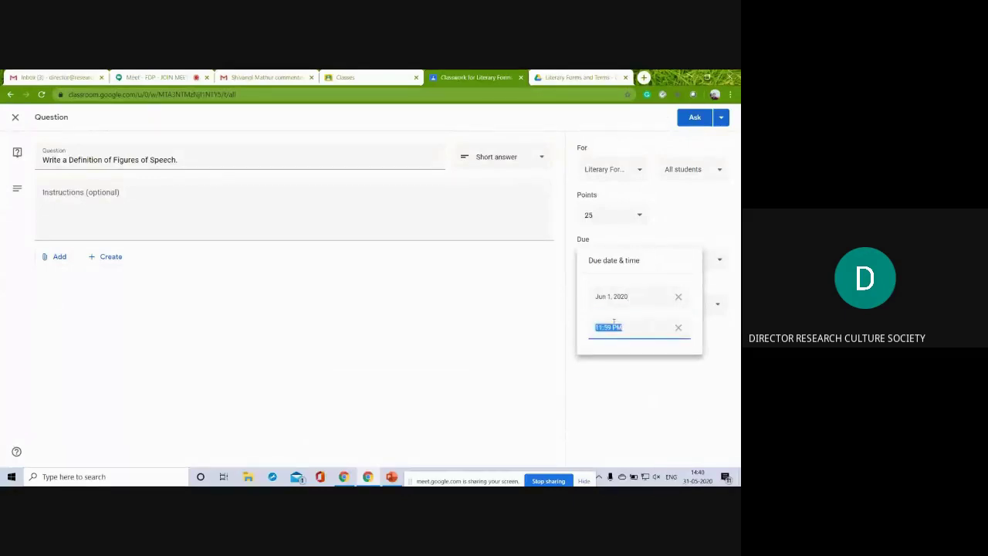
{"action": "left_click", "coordinate": [633, 360]}
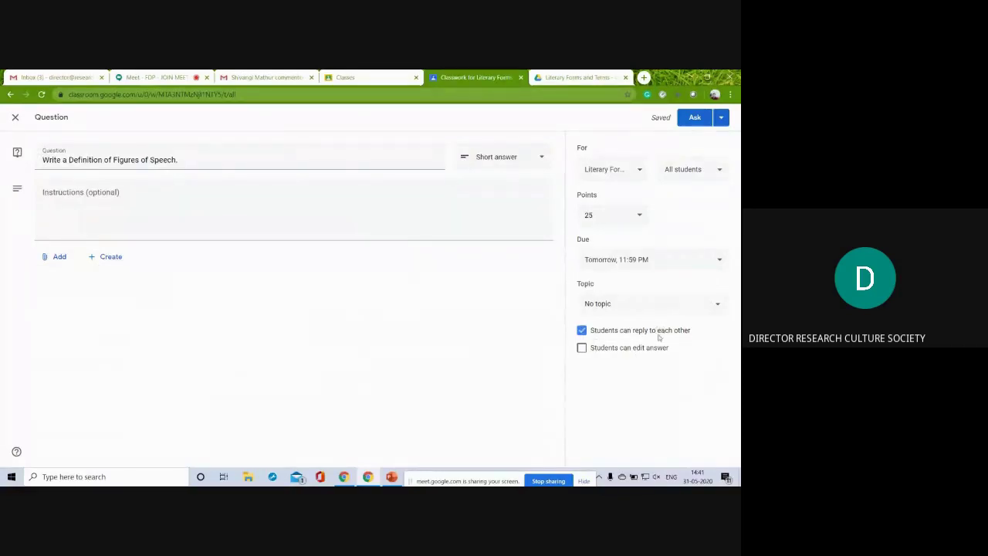
{"action": "left_click", "coordinate": [618, 350]}
{"action": "left_click", "coordinate": [582, 348]}
{"action": "left_click", "coordinate": [583, 349]}
{"action": "left_click", "coordinate": [585, 351]}
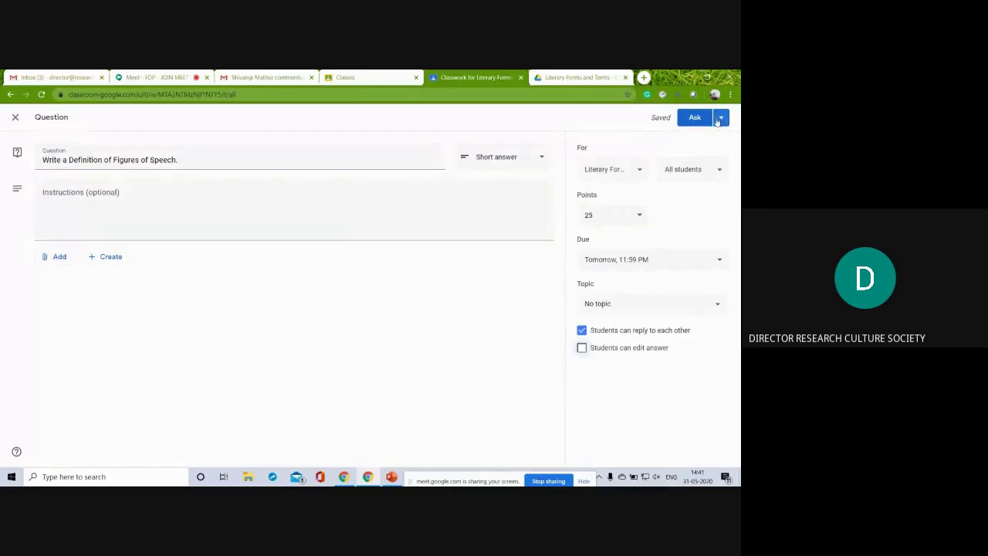
Post the definition question to the class now
{"action": "left_click", "coordinate": [722, 121]}
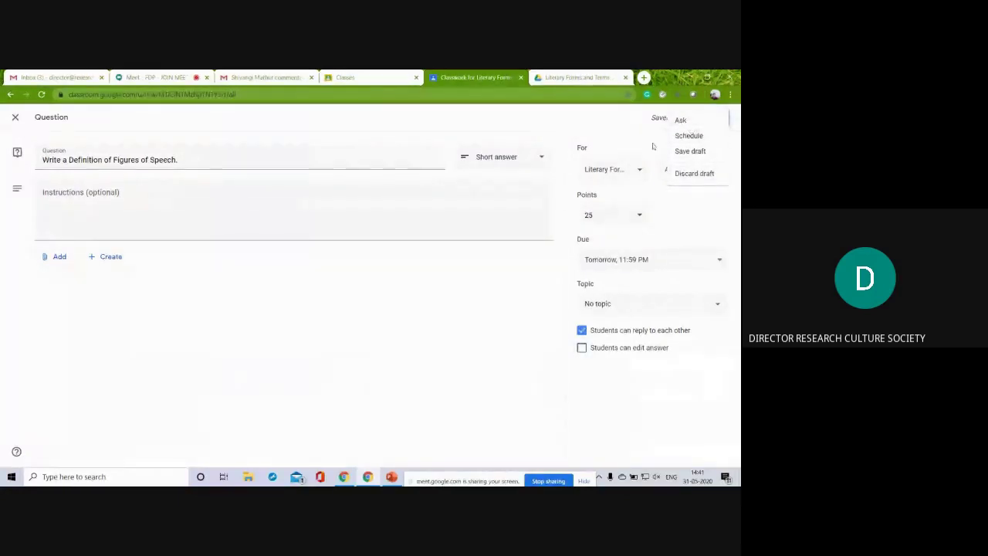
{"action": "left_click", "coordinate": [687, 119]}
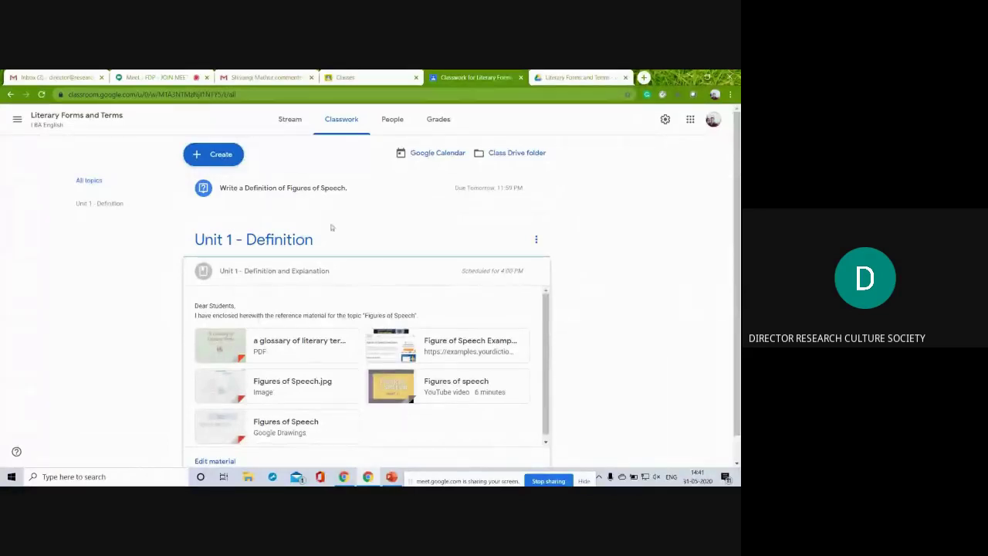
Create a new assignment titled 'Write the terms of the Figures of Speech learned.'
{"action": "left_click", "coordinate": [218, 158]}
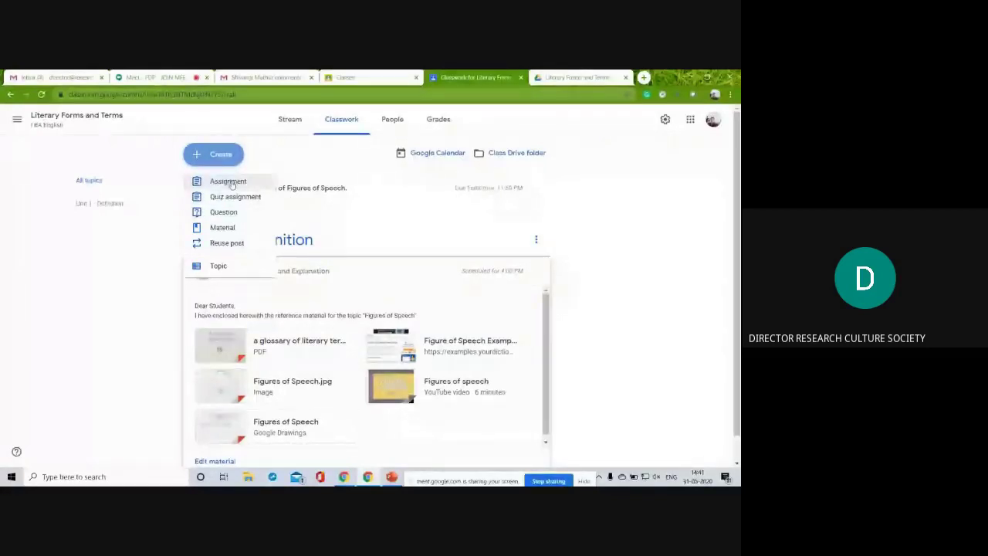
{"action": "left_click", "coordinate": [231, 183]}
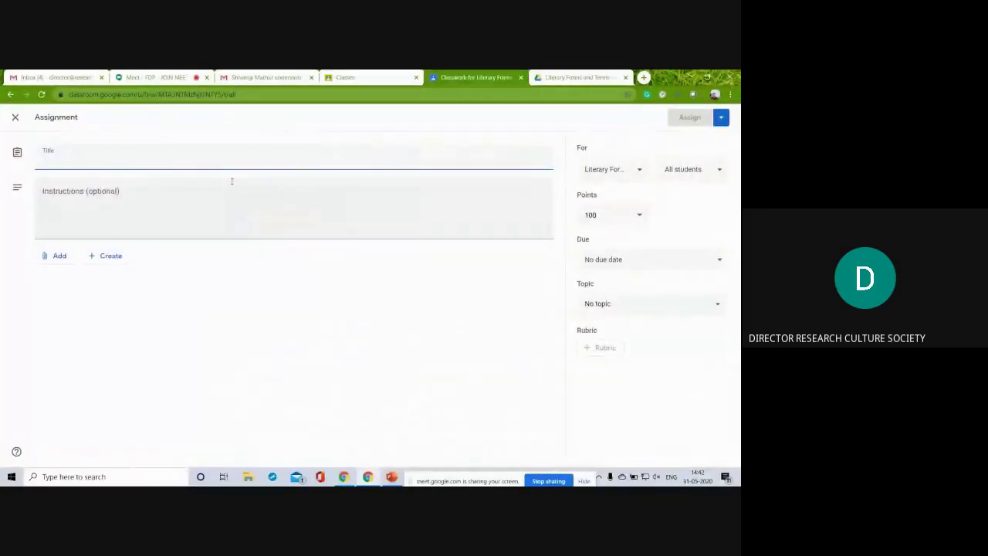
{"action": "type", "text": "Writes"}
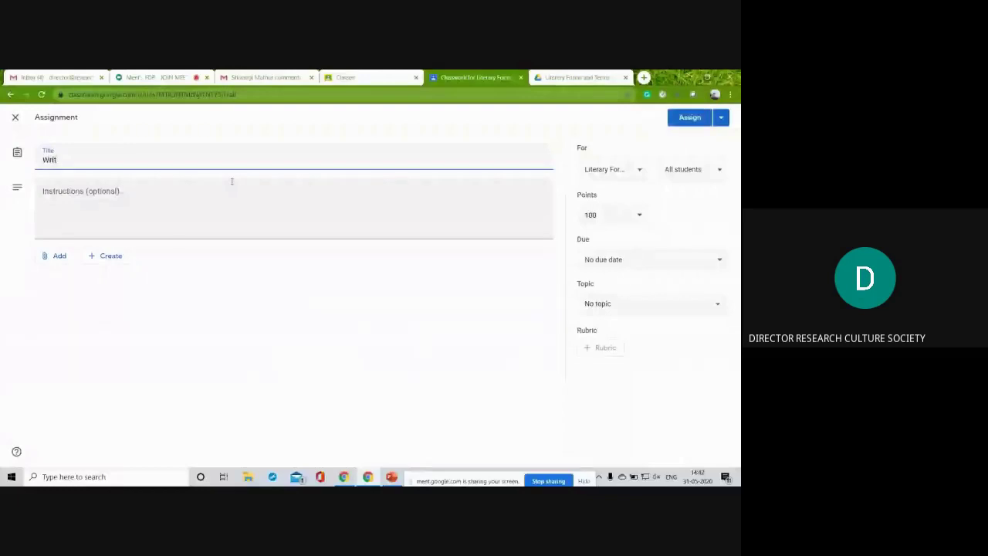
{"action": "key", "text": "BackSpace"}
{"action": "type", "text": "the"}
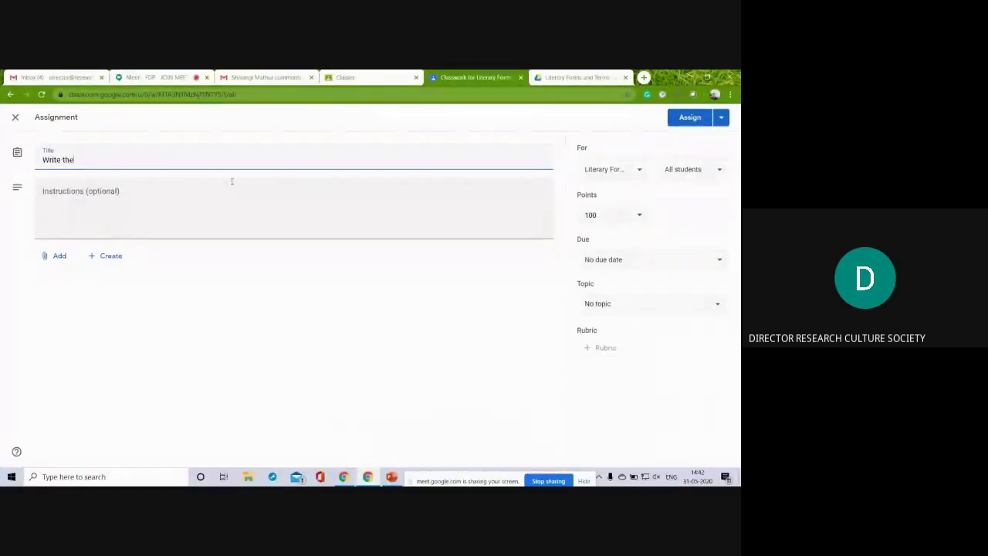
{"action": "type", "text": " terms of the Figure "}
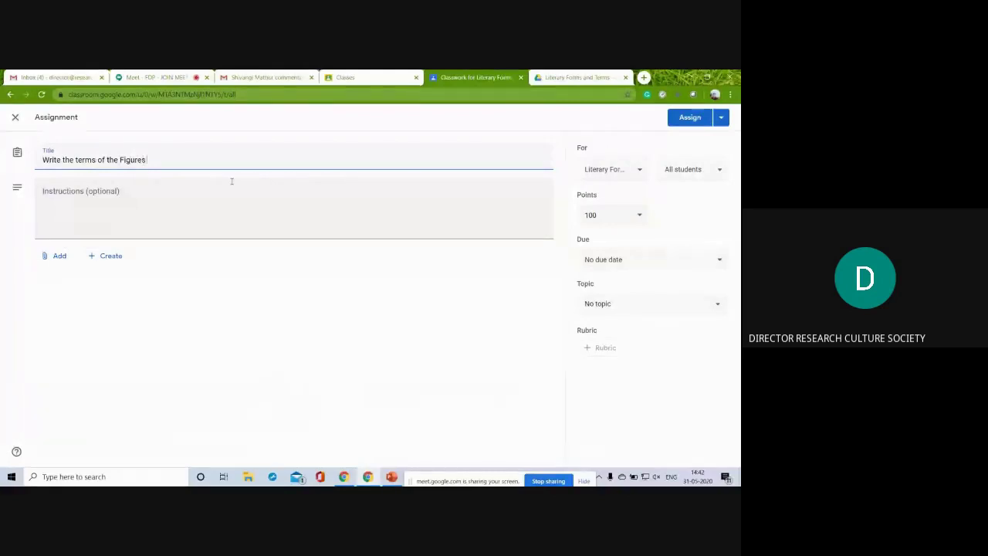
{"action": "type", "text": " of Speech learned."}
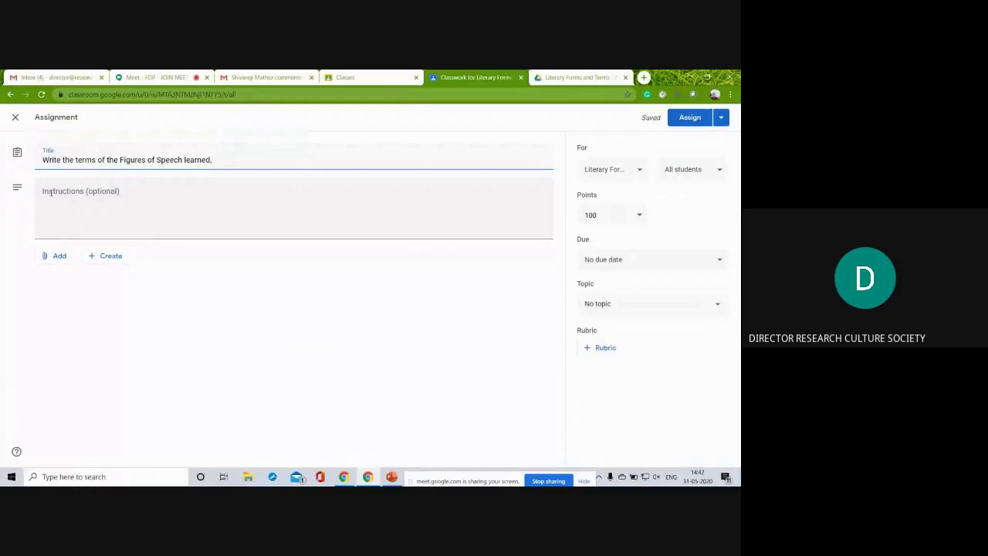
Add instructions 'Dear Students, Kindly go through the reference material to post your assignment.'
{"action": "left_click", "coordinate": [51, 192]}
{"action": "type", "text": "D"}
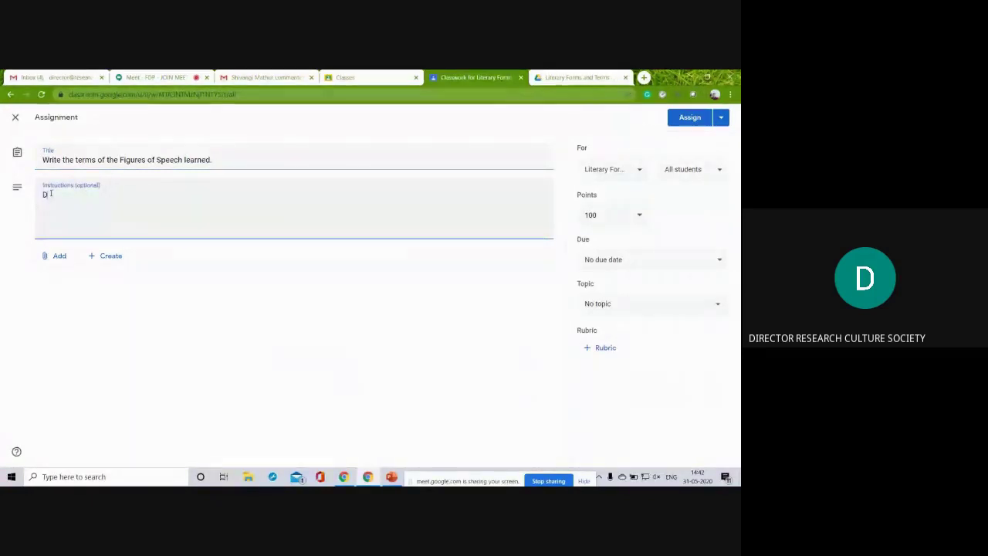
{"action": "type", "text": "ear Students"}
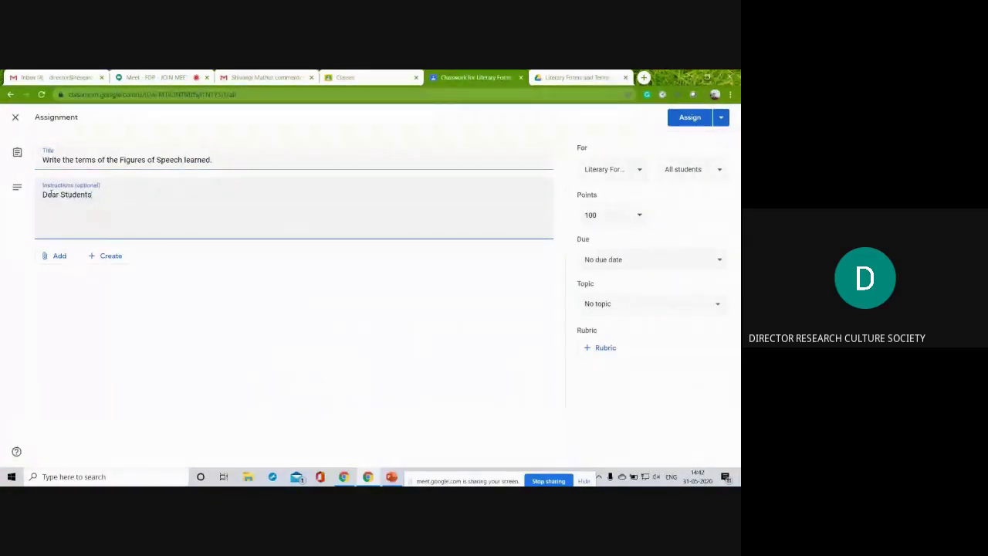
{"action": "type", "text": "Ki"}
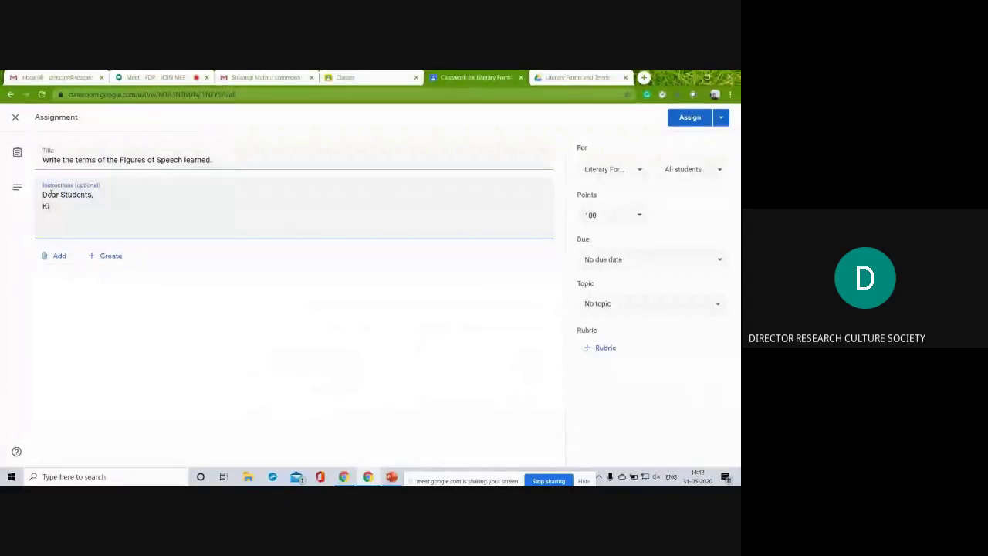
{"action": "type", "text": "ndly o"}
{"action": "type", "text": "o t"}
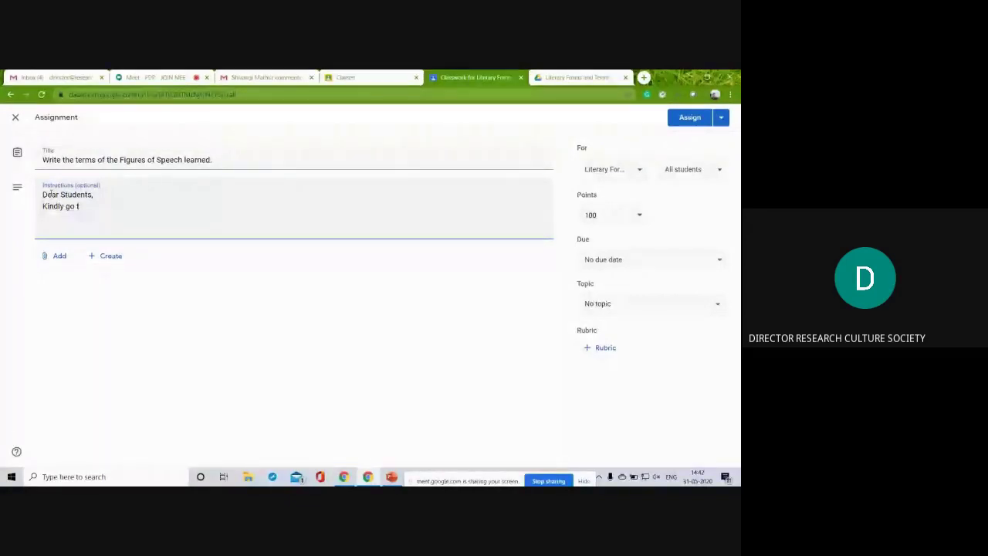
{"action": "type", "text": "hrough the re"}
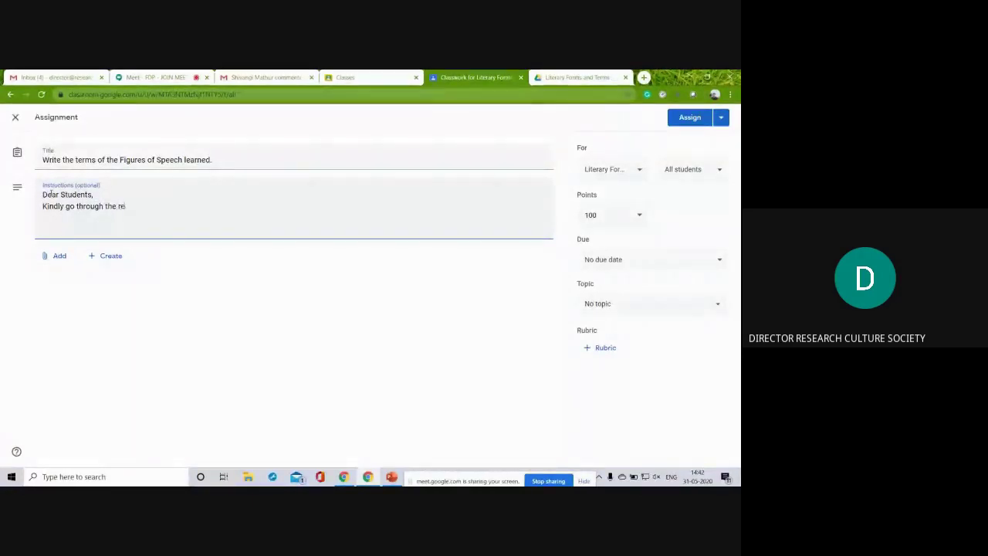
{"action": "type", "text": "ference material"}
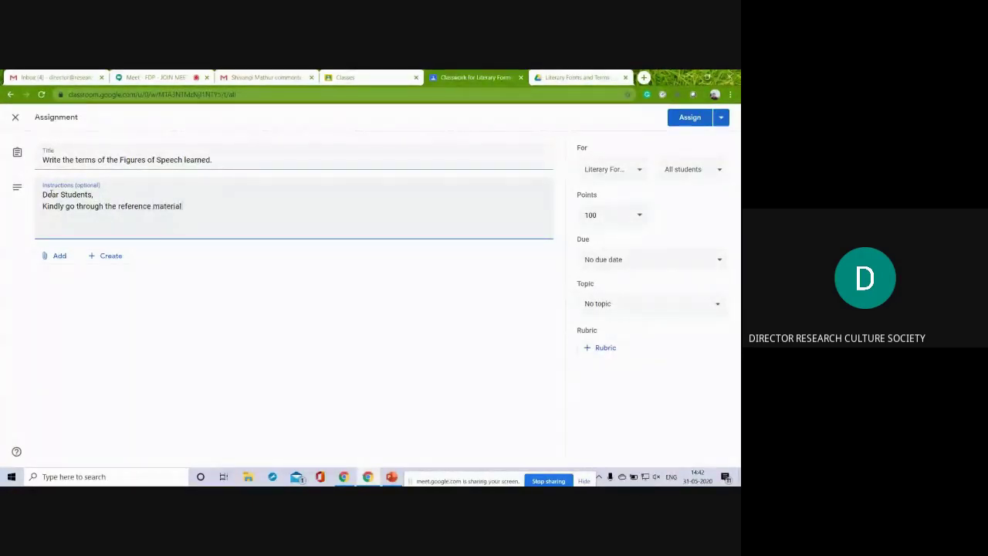
{"action": "type", "text": " to post your assignment"}
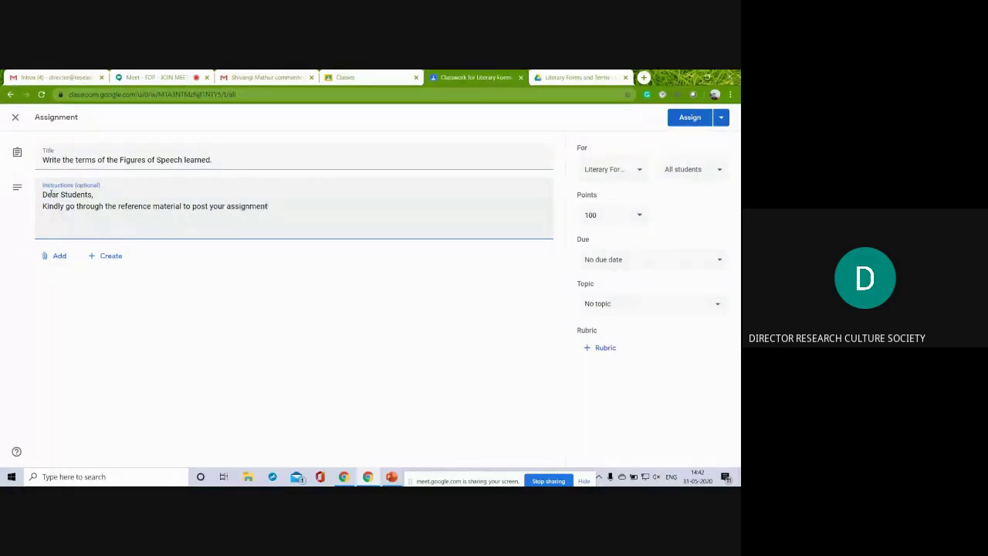
{"action": "type", "text": "."}
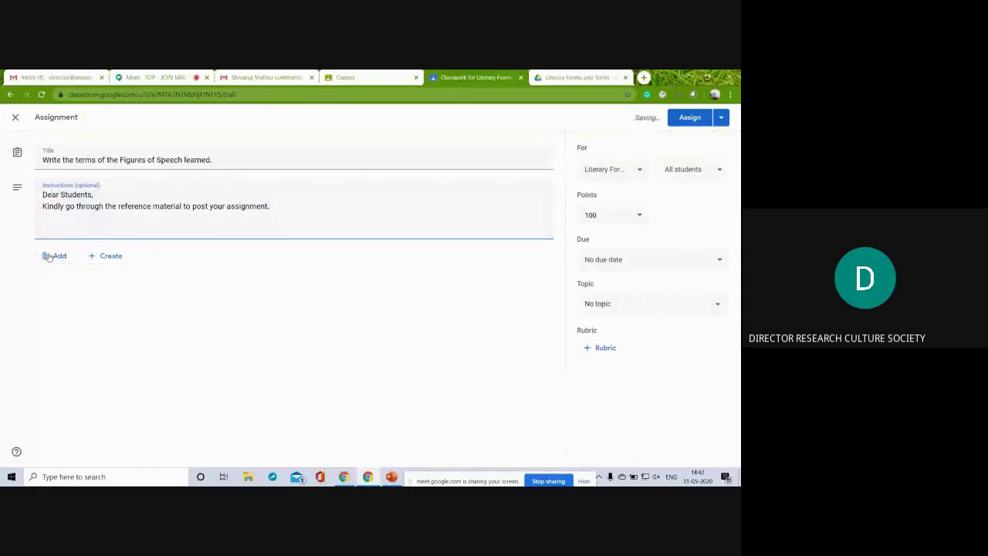
{"action": "left_click", "coordinate": [51, 256]}
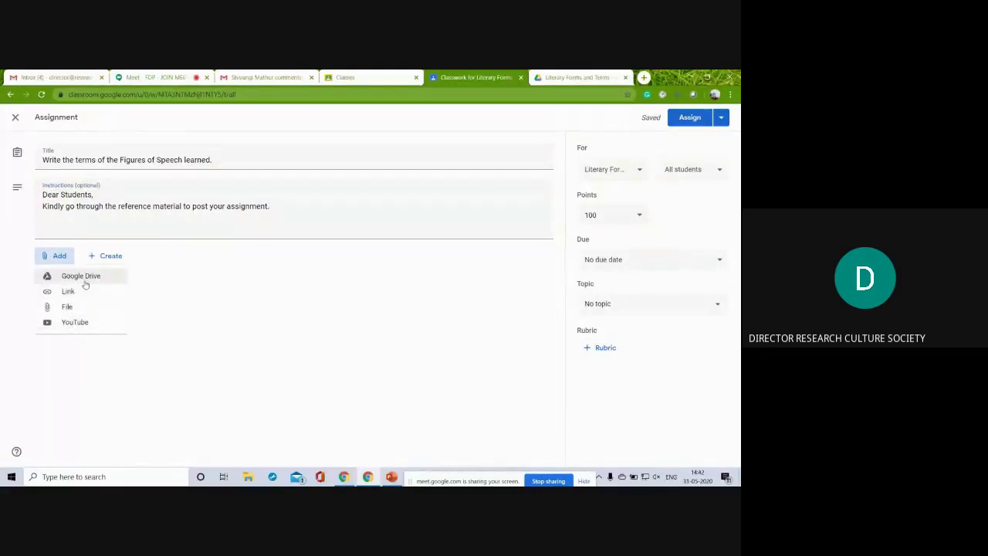
{"action": "left_click", "coordinate": [106, 259]}
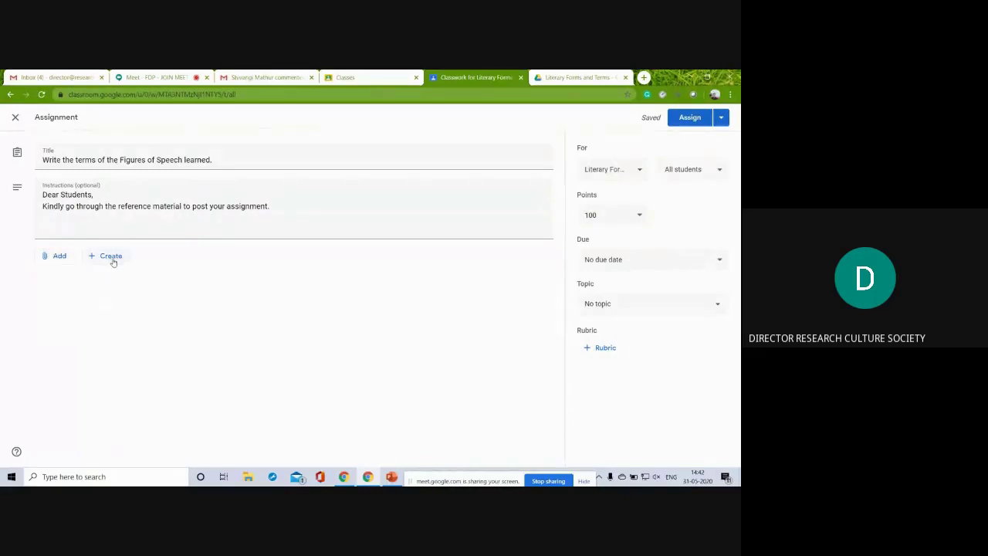
{"action": "left_click", "coordinate": [114, 263]}
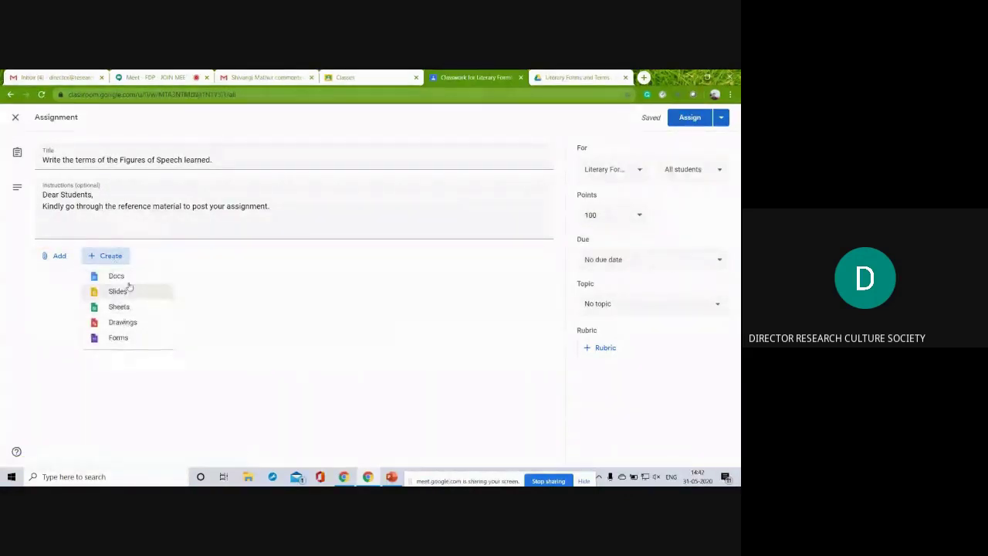
{"action": "left_click", "coordinate": [242, 335]}
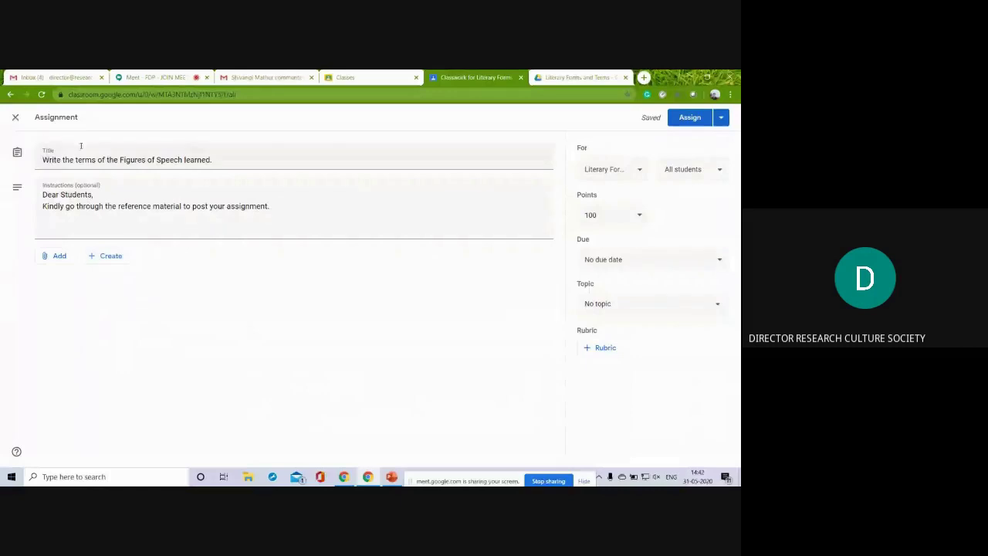
{"action": "left_click", "coordinate": [619, 169]}
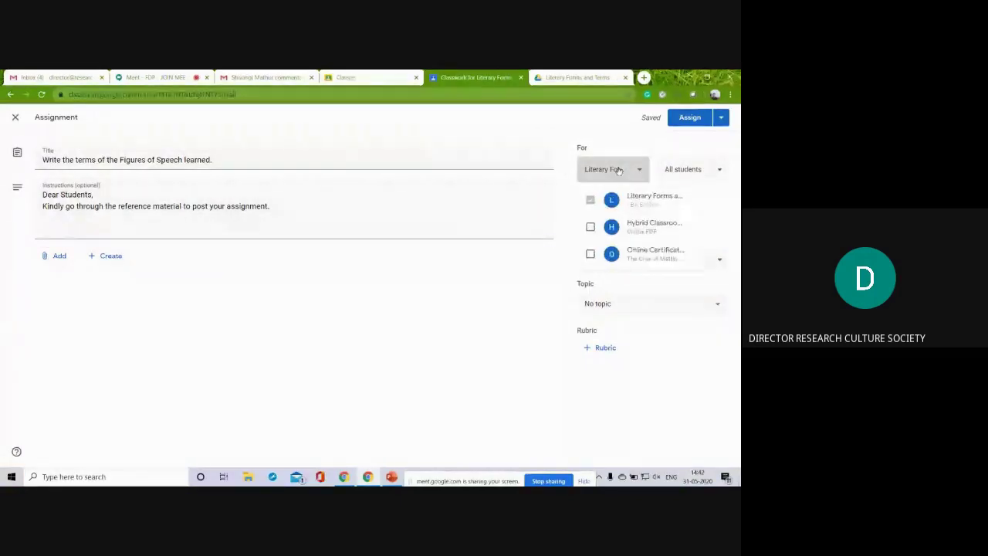
{"action": "left_click", "coordinate": [674, 171]}
{"action": "left_click", "coordinate": [675, 172]}
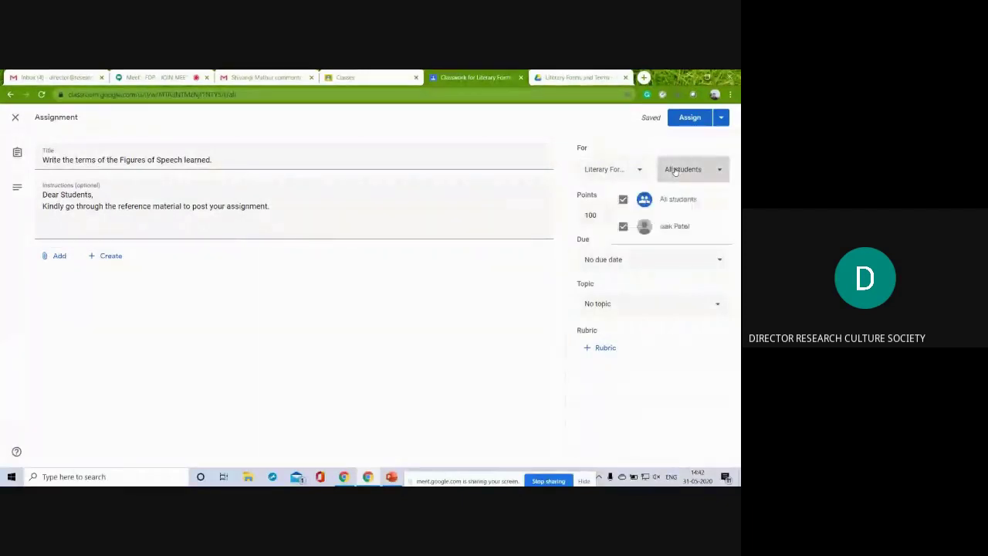
{"action": "left_click", "coordinate": [546, 228]}
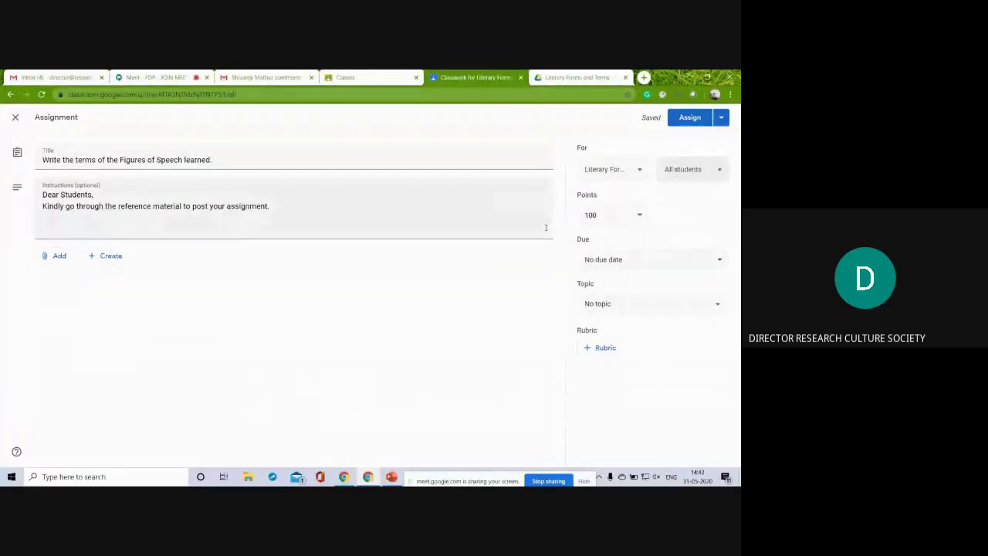
{"action": "left_click", "coordinate": [596, 218]}
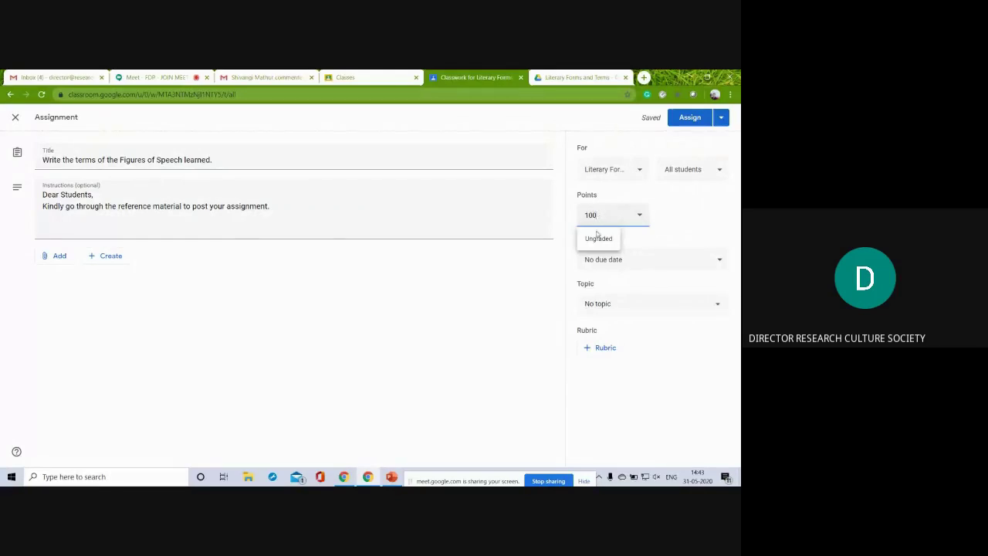
Keep 100 points, set due Jun 1, 2020 at 11:59 PM, and file under Unit 1 - Definition
{"action": "left_click", "coordinate": [490, 303]}
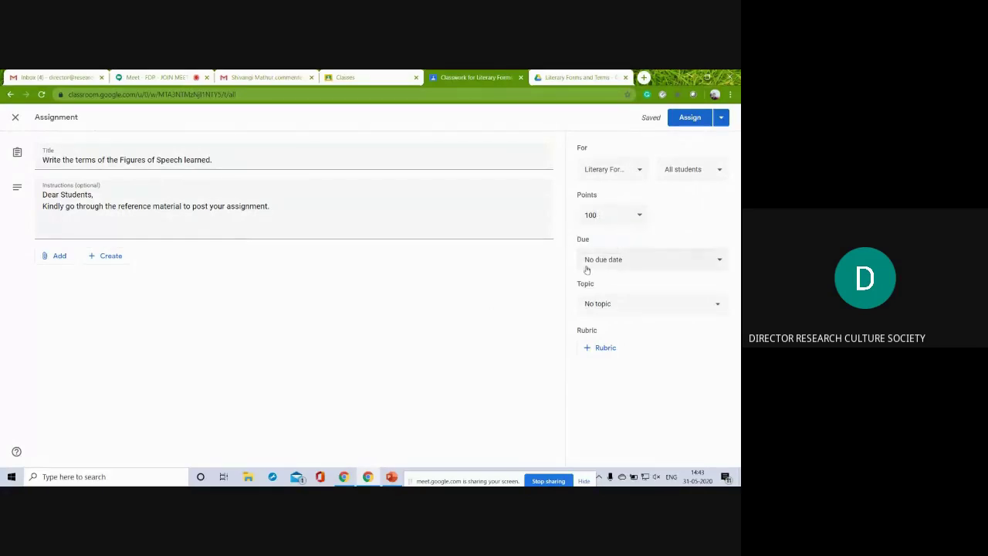
{"action": "left_click", "coordinate": [619, 259]}
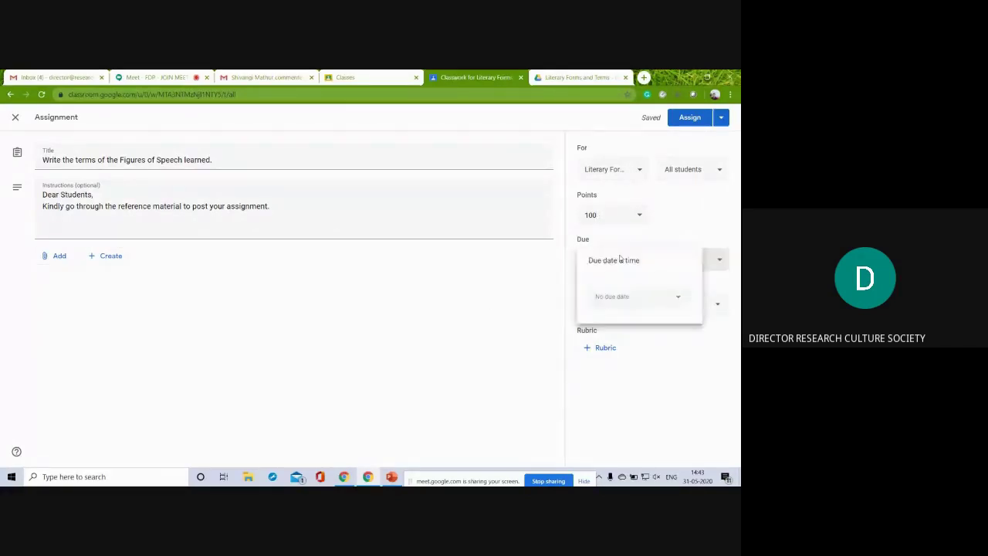
{"action": "left_click", "coordinate": [624, 301]}
{"action": "left_click", "coordinate": [622, 347]}
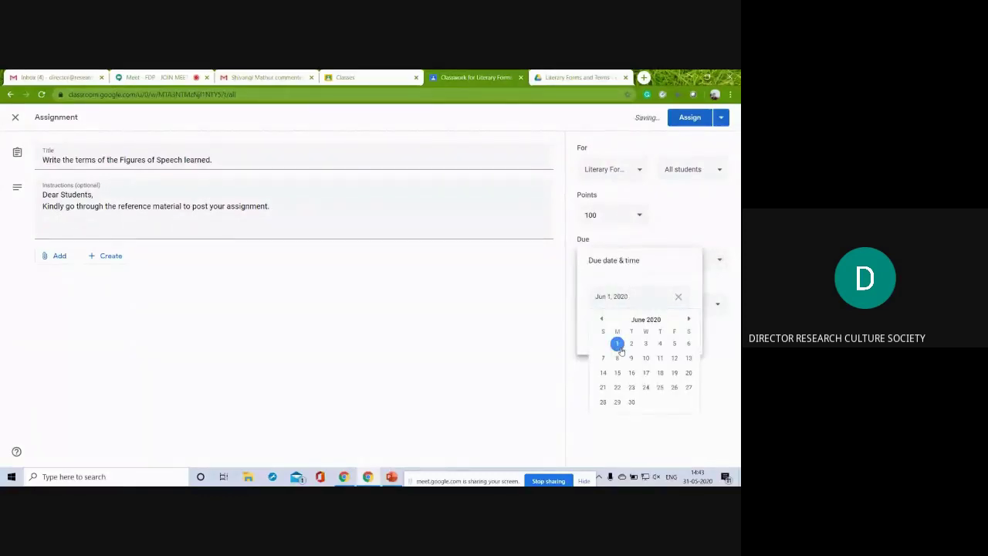
{"action": "left_click", "coordinate": [617, 333]}
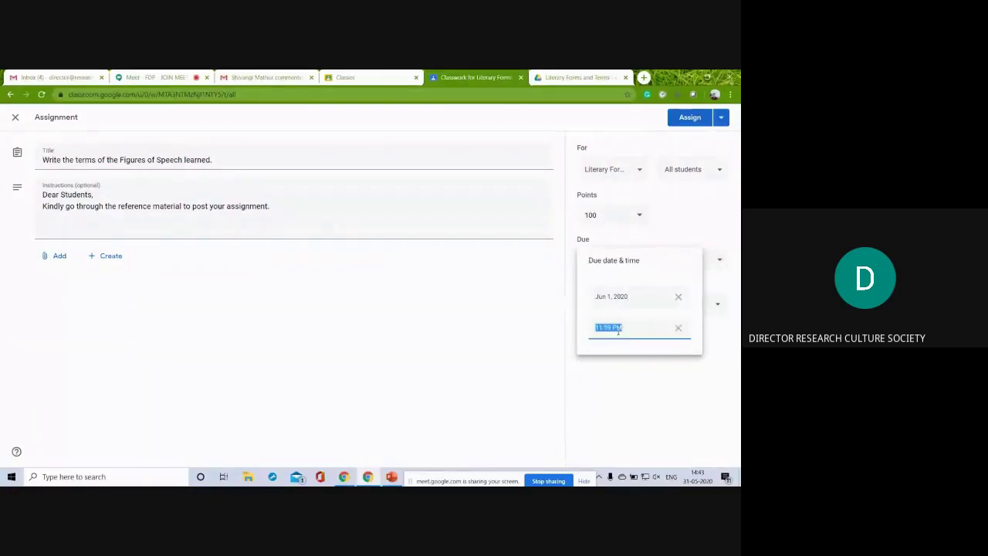
{"action": "left_click", "coordinate": [622, 375]}
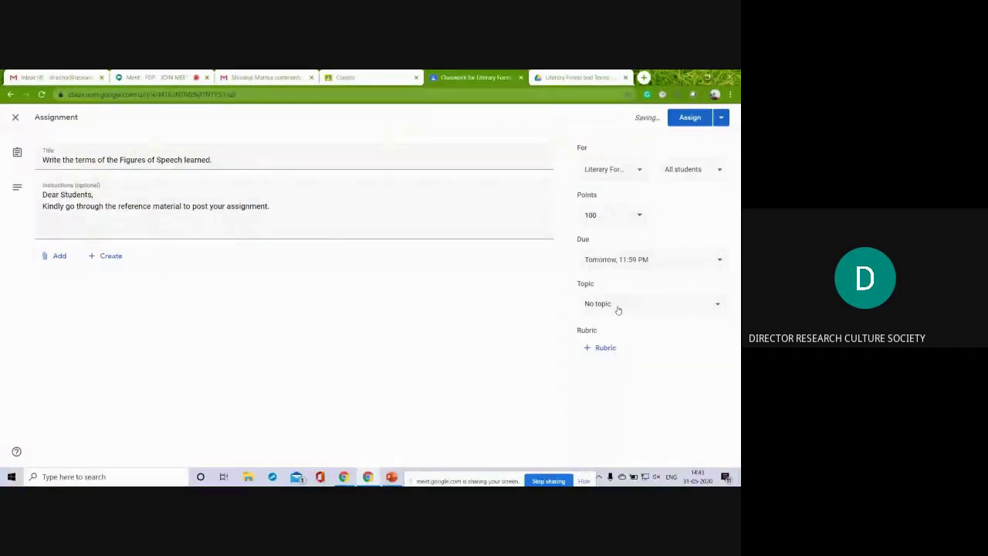
{"action": "left_click", "coordinate": [617, 309]}
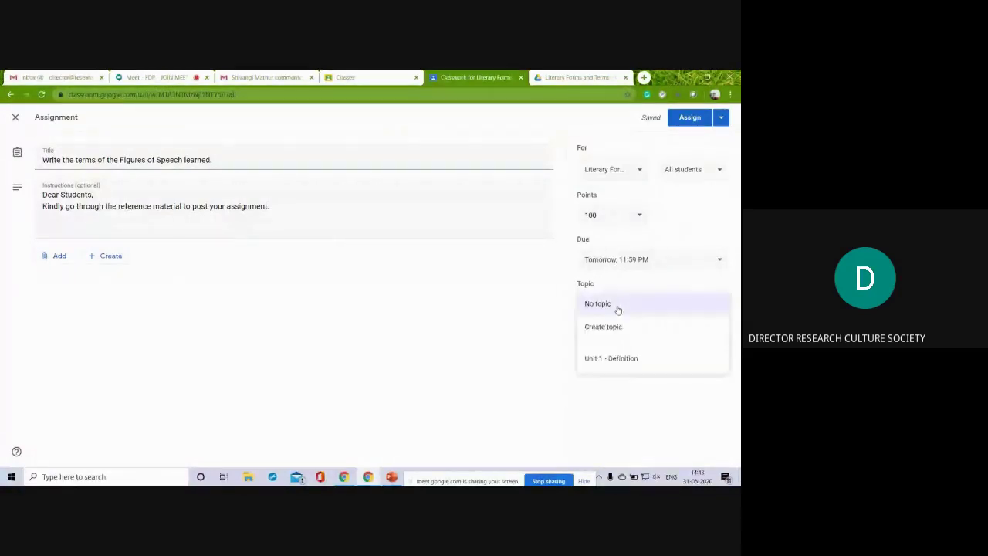
{"action": "left_click", "coordinate": [620, 360]}
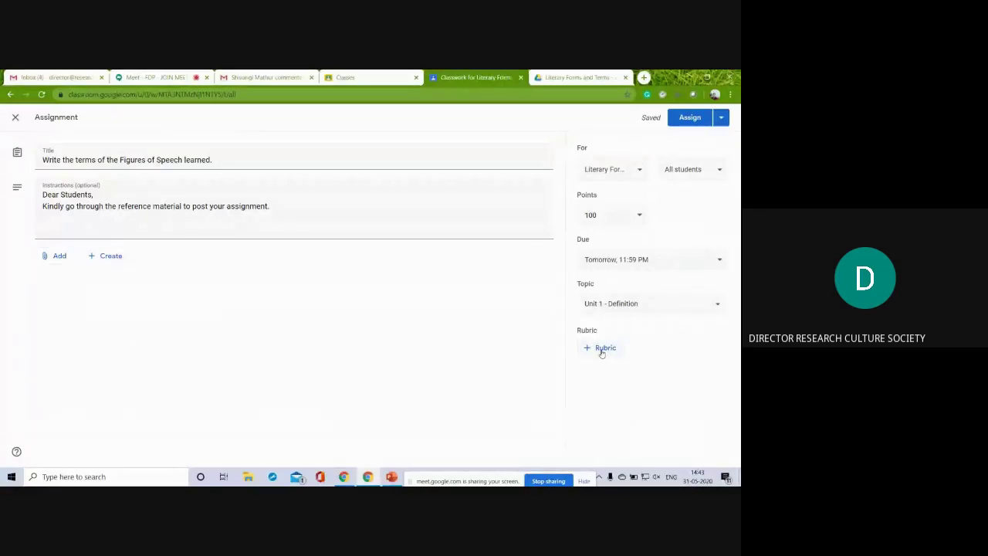
Skip the rubric, set the assignment to 25 points, and assign it to the class
{"action": "left_click", "coordinate": [602, 348]}
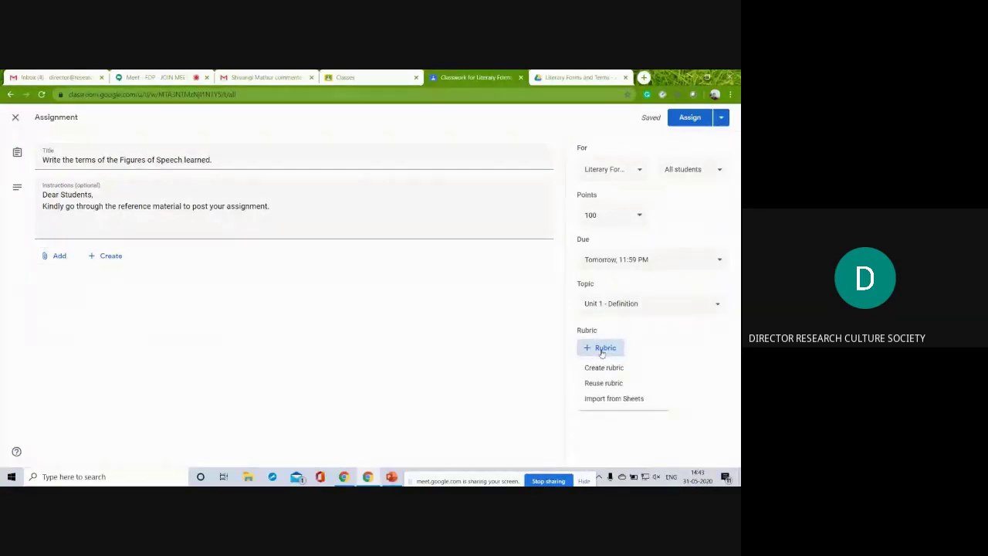
{"action": "left_click", "coordinate": [477, 375]}
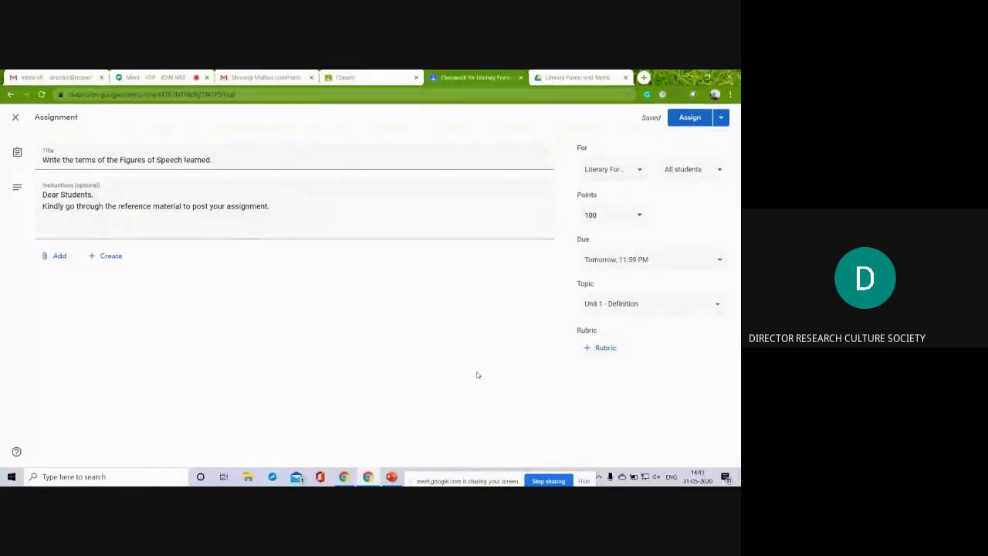
{"action": "left_click", "coordinate": [609, 215]}
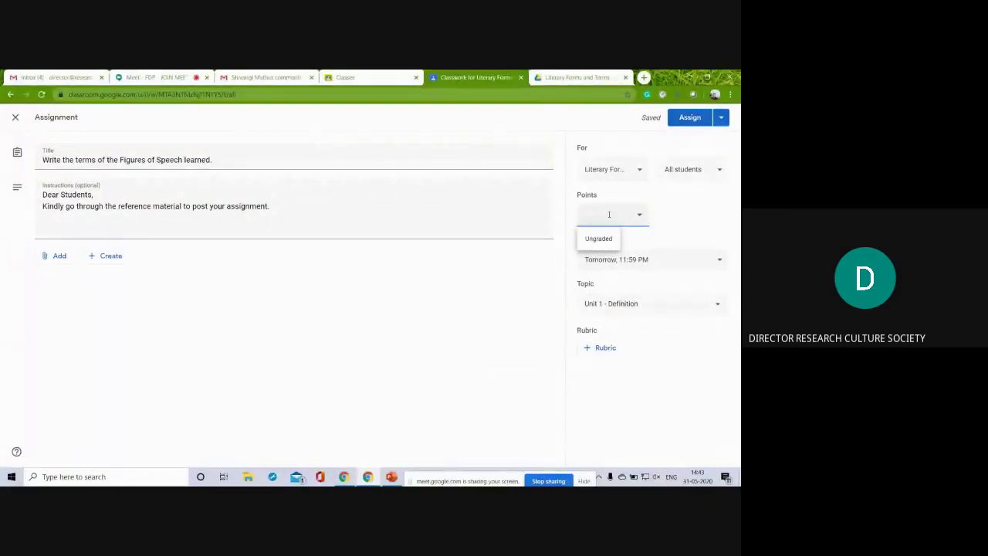
{"action": "type", "text": "25"}
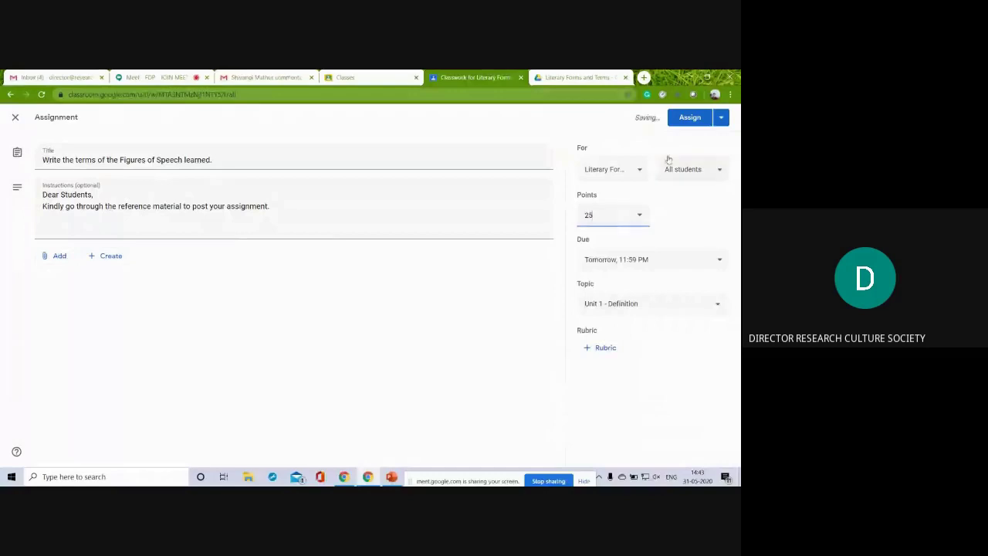
{"action": "left_click", "coordinate": [720, 119]}
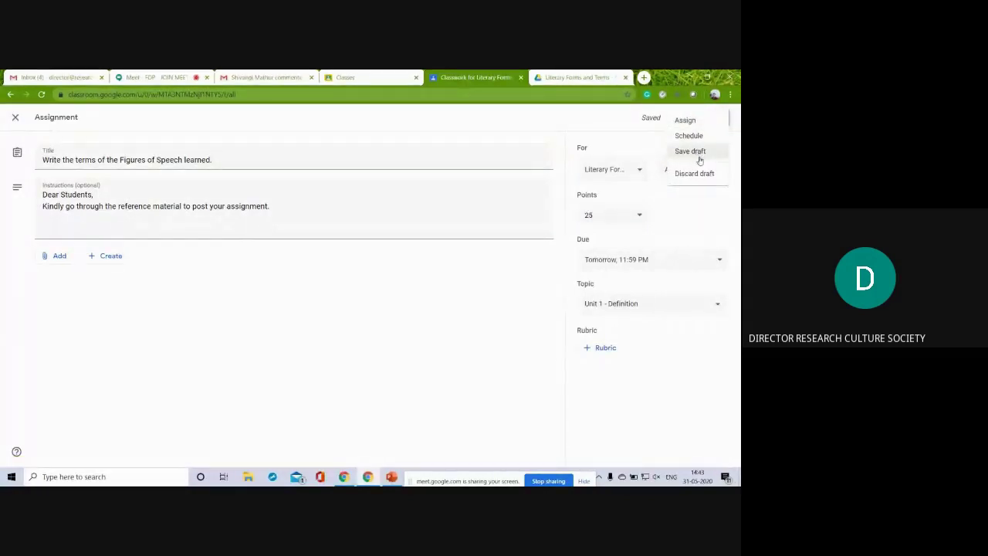
{"action": "left_click", "coordinate": [684, 121]}
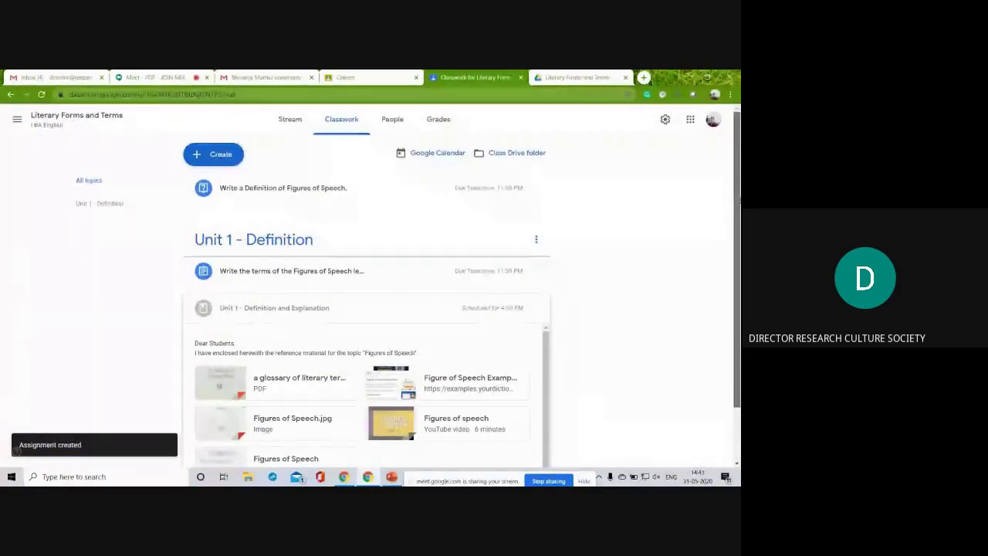
Move the Write a Definition question and the terms assignment into Unit 1, below the reference material
{"action": "scroll", "coordinate": [737, 231], "scroll_direction": "down", "scroll_amount": 1}
{"action": "scroll", "coordinate": [737, 226], "scroll_direction": "up", "scroll_amount": 1}
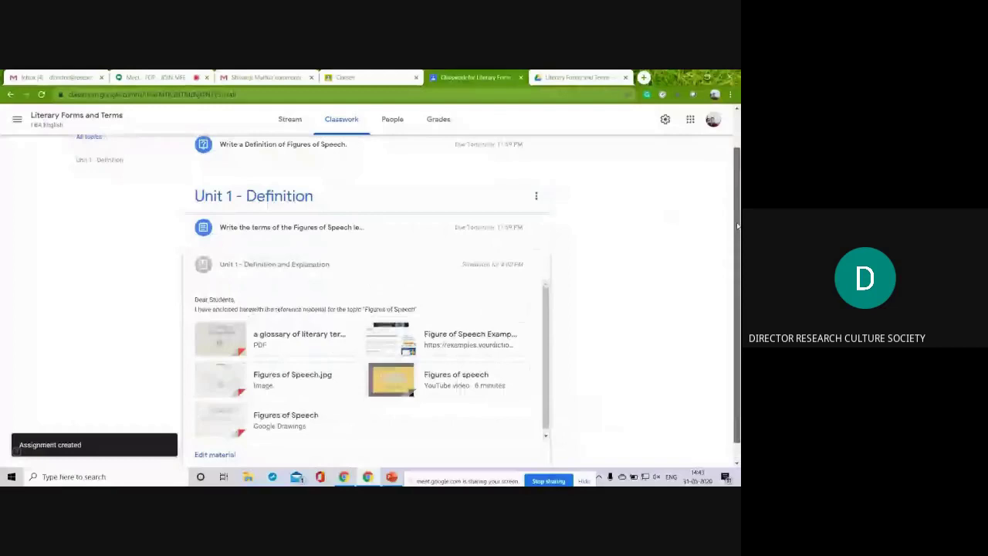
{"action": "scroll", "coordinate": [737, 226], "scroll_direction": "up", "scroll_amount": 1}
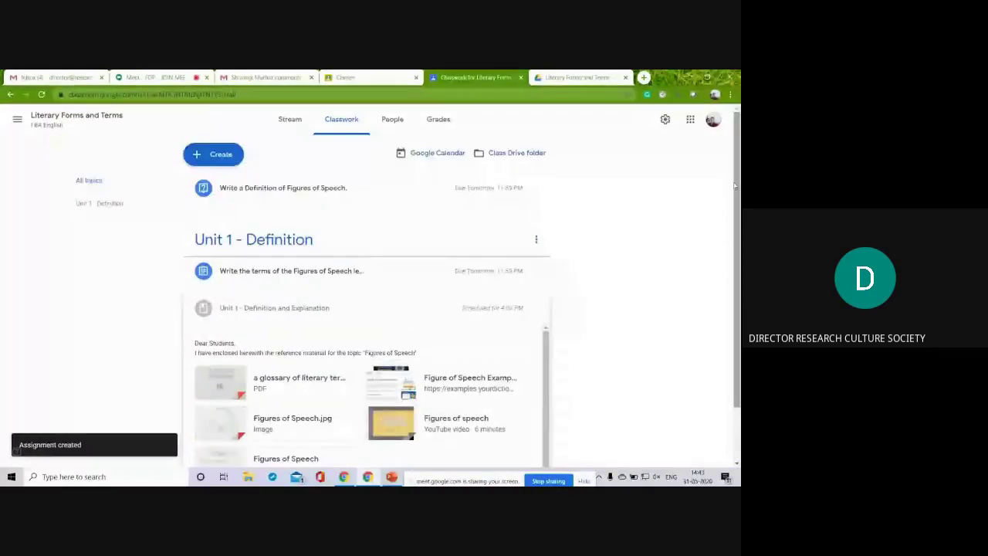
{"action": "left_click", "coordinate": [405, 198]}
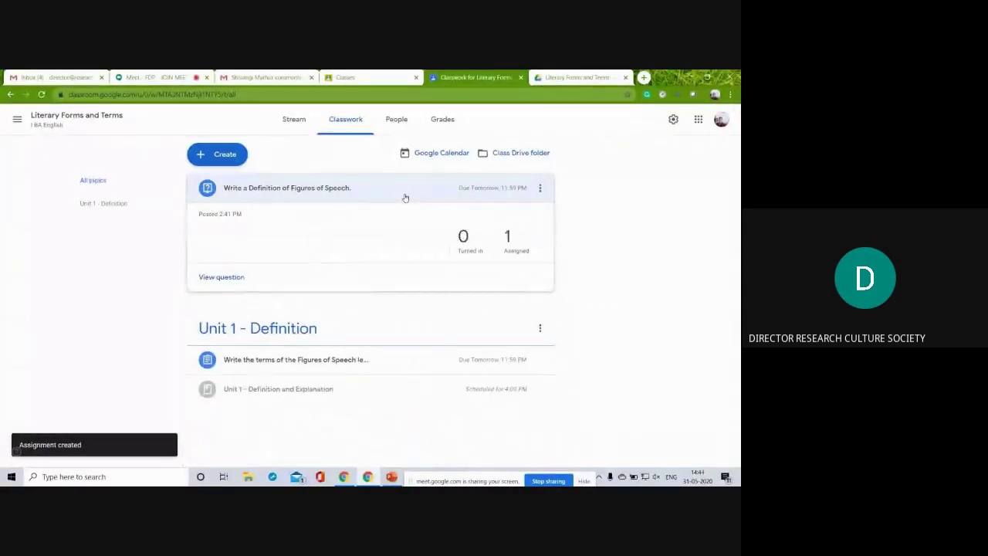
{"action": "left_click", "coordinate": [405, 199]}
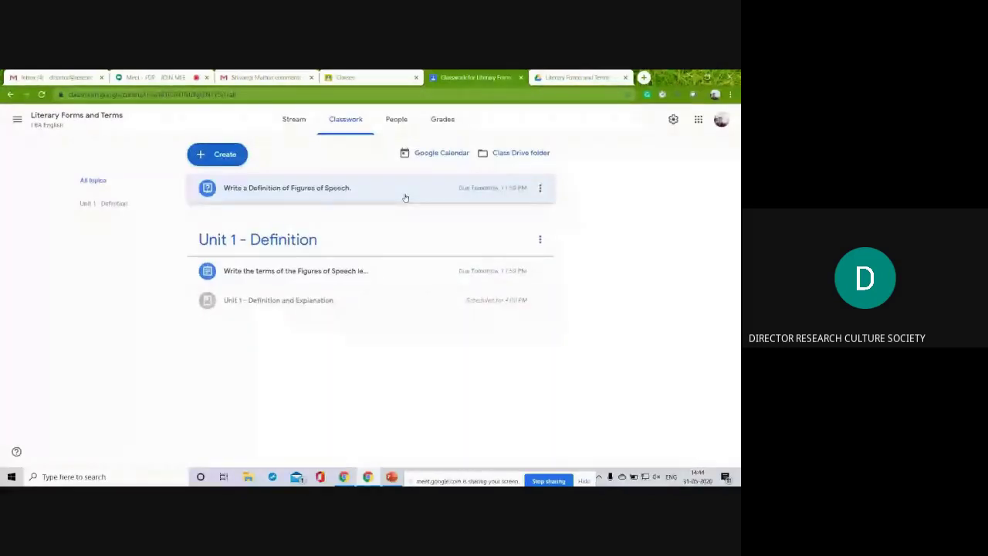
{"action": "left_click_drag", "start_coordinate": [405, 197], "coordinate": [289, 302]}
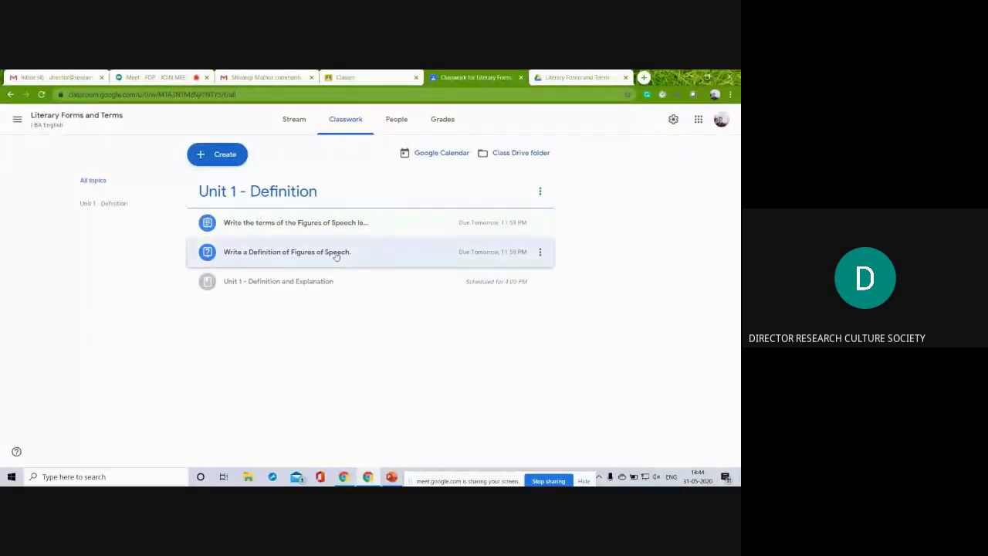
{"action": "left_click_drag", "start_coordinate": [335, 254], "coordinate": [323, 283]}
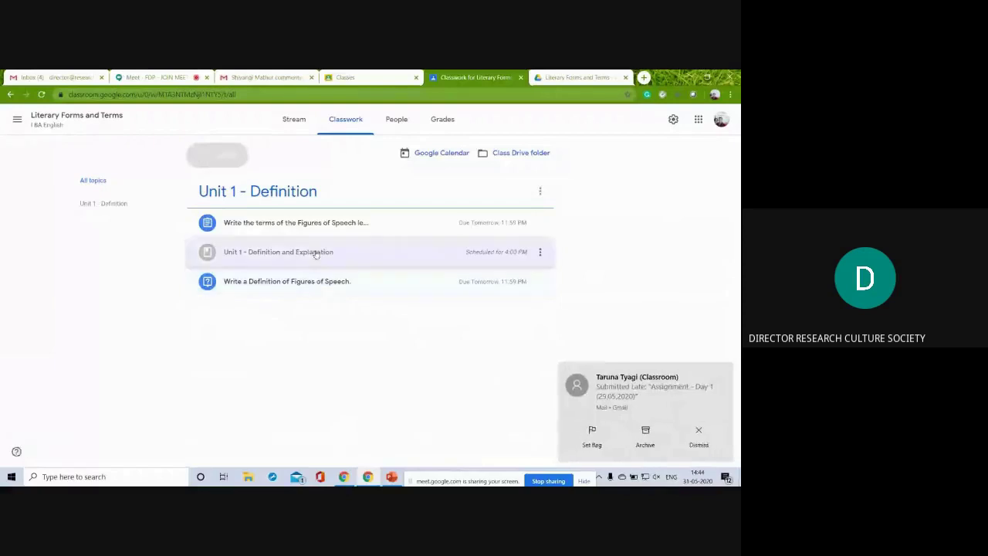
{"action": "left_click_drag", "start_coordinate": [316, 217], "coordinate": [314, 246]}
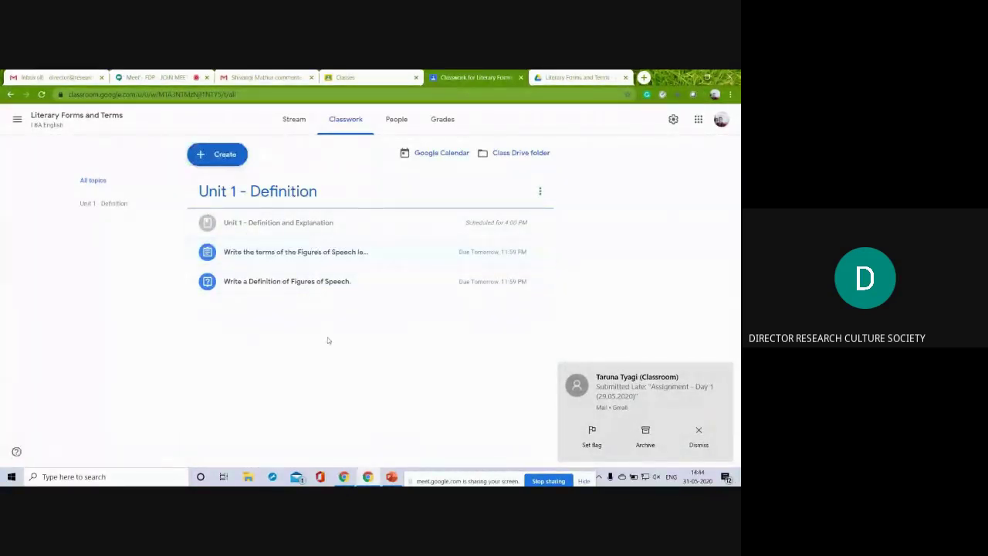
{"action": "left_click", "coordinate": [698, 434]}
Create a quiz assignment titled 'Figures of Speech' with instructions 'Refer the material.'
{"action": "left_click", "coordinate": [218, 156]}
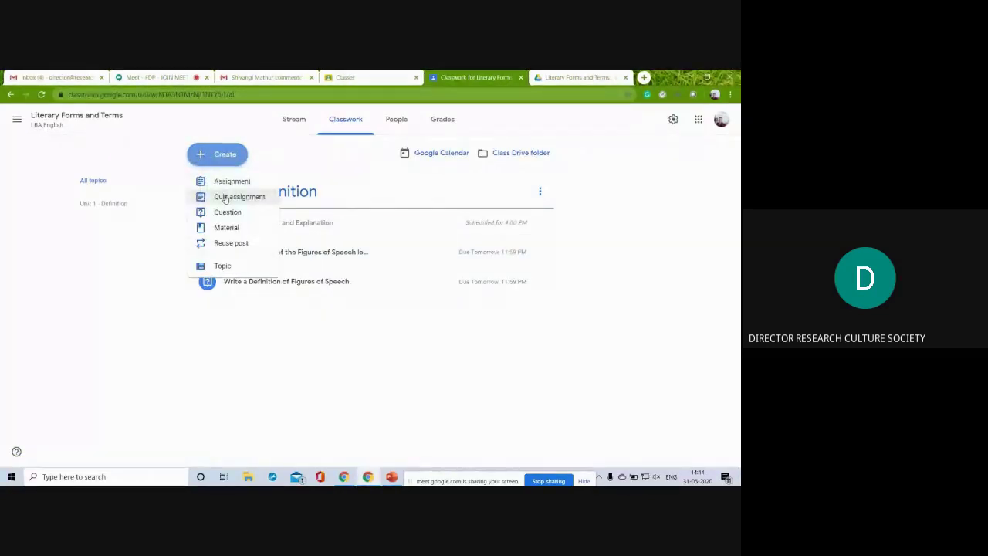
{"action": "left_click", "coordinate": [225, 198]}
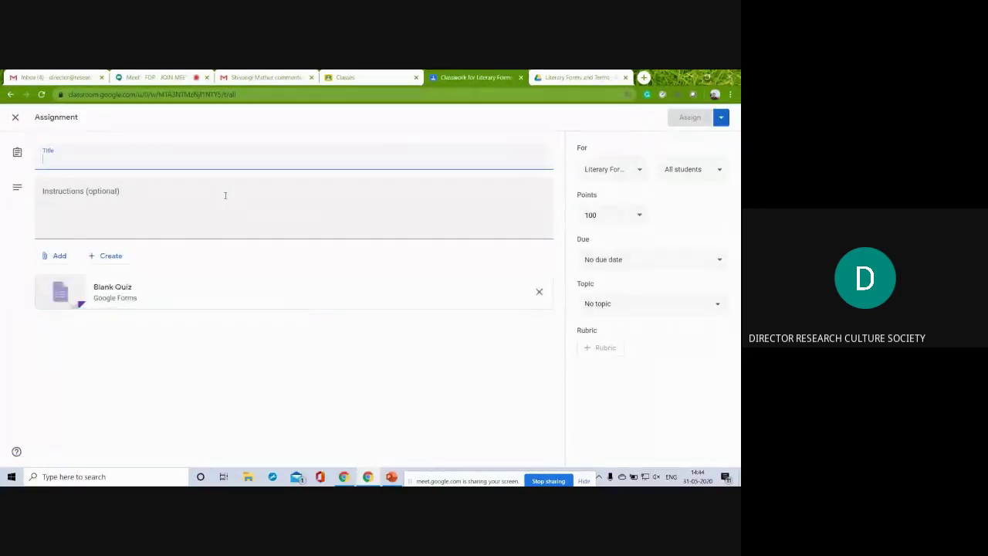
{"action": "type", "text": "Figures of"}
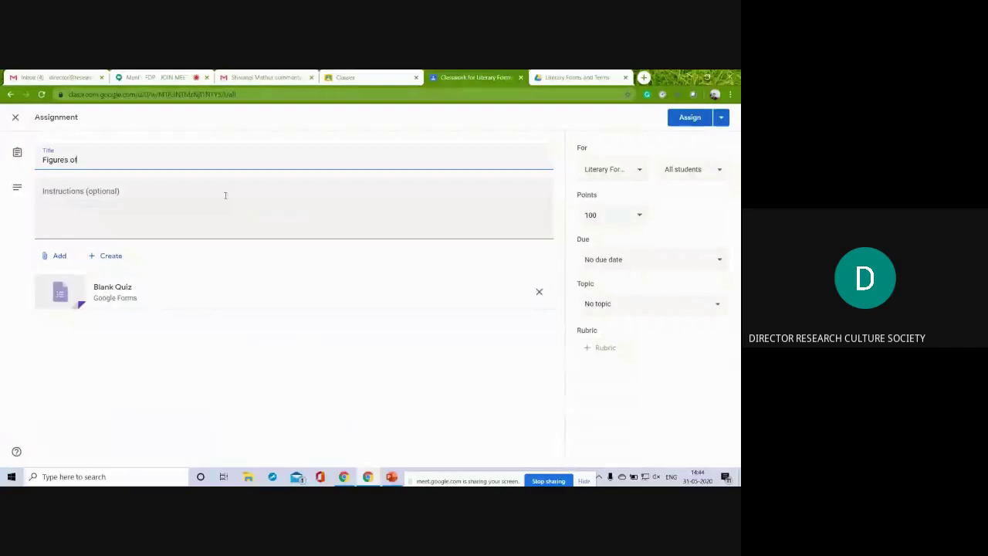
{"action": "type", "text": " Speech"}
{"action": "left_click", "coordinate": [112, 189]}
{"action": "type", "text": "REfer"}
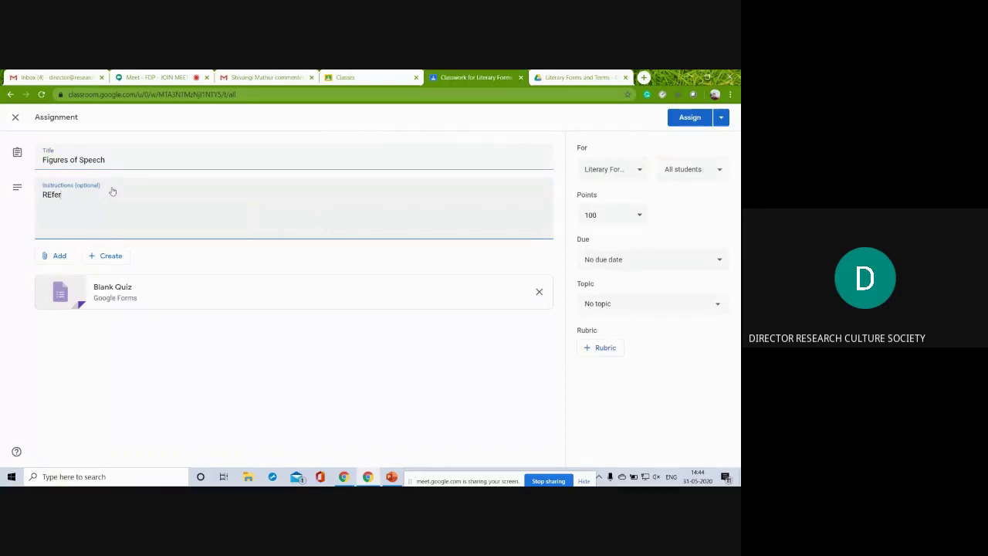
{"action": "key", "text": "BackSpace"}
{"action": "type", "text": "e"}
{"action": "key", "text": "BackSpace"}
{"action": "type", "text": "material."}
Look through the attachment options and close the Literary Forms and Terms Drive tab
{"action": "left_click", "coordinate": [55, 257]}
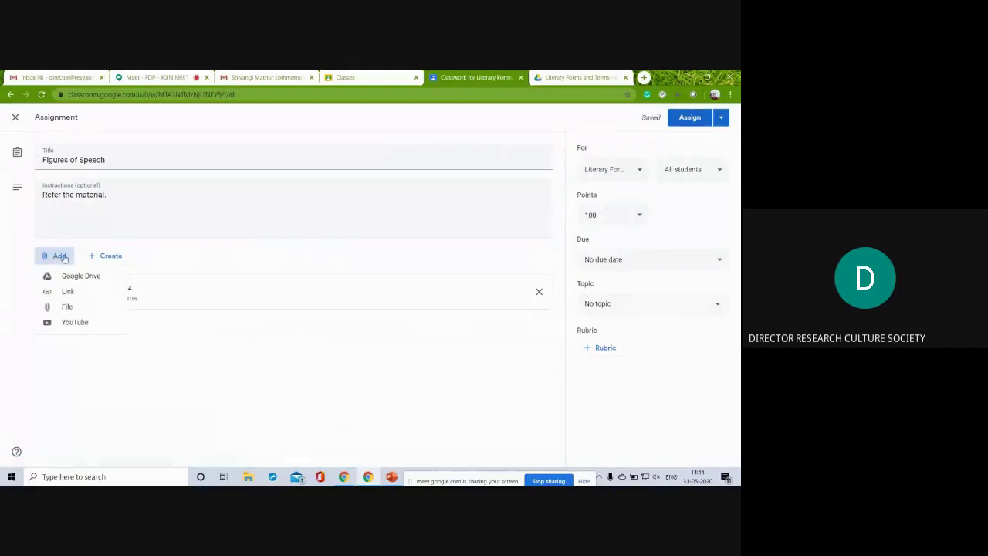
{"action": "left_click", "coordinate": [112, 257]}
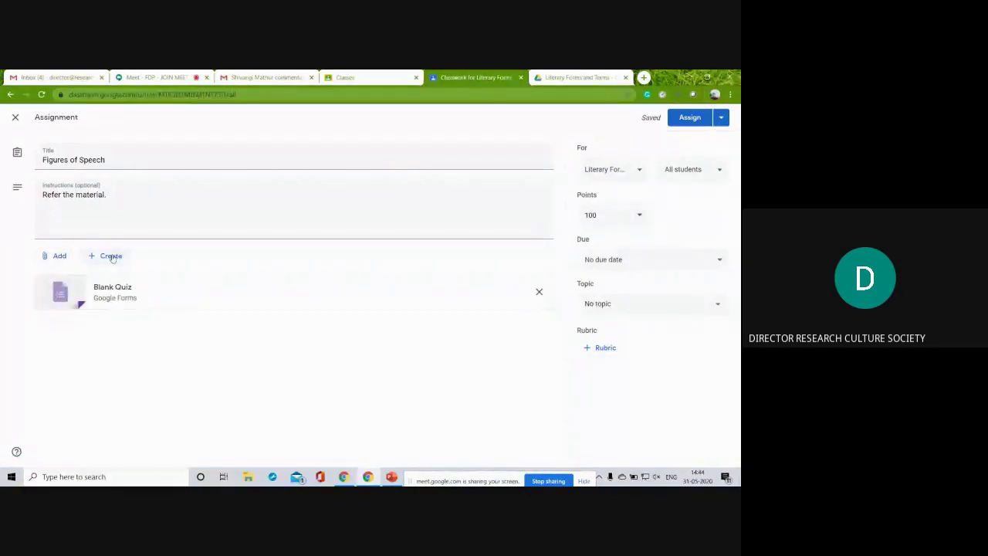
{"action": "left_click", "coordinate": [112, 257]}
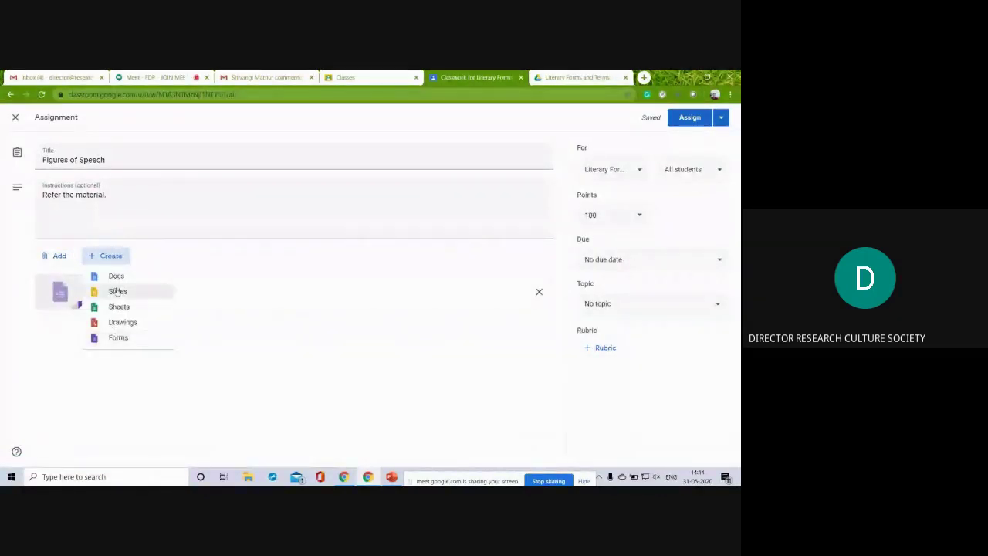
{"action": "left_click", "coordinate": [165, 387]}
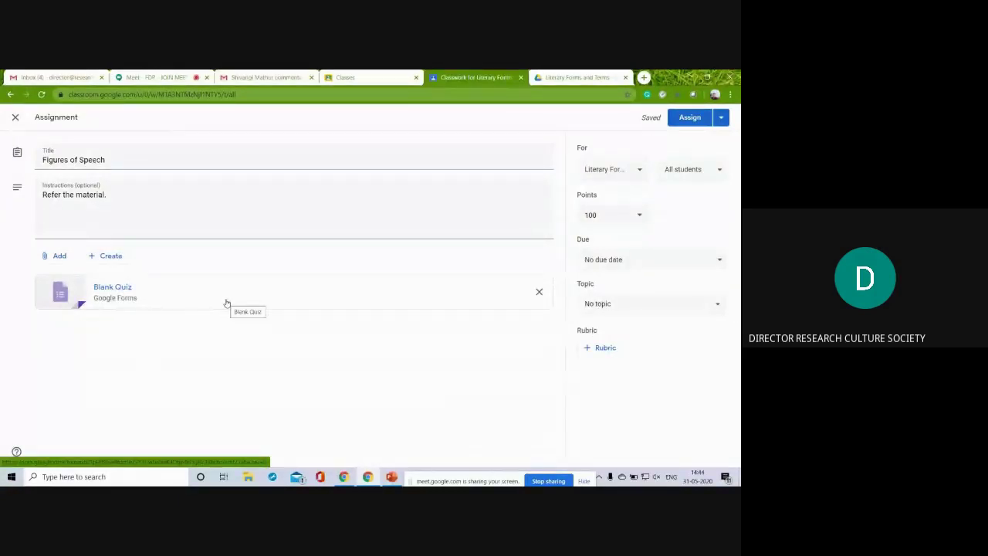
{"action": "left_click", "coordinate": [625, 78]}
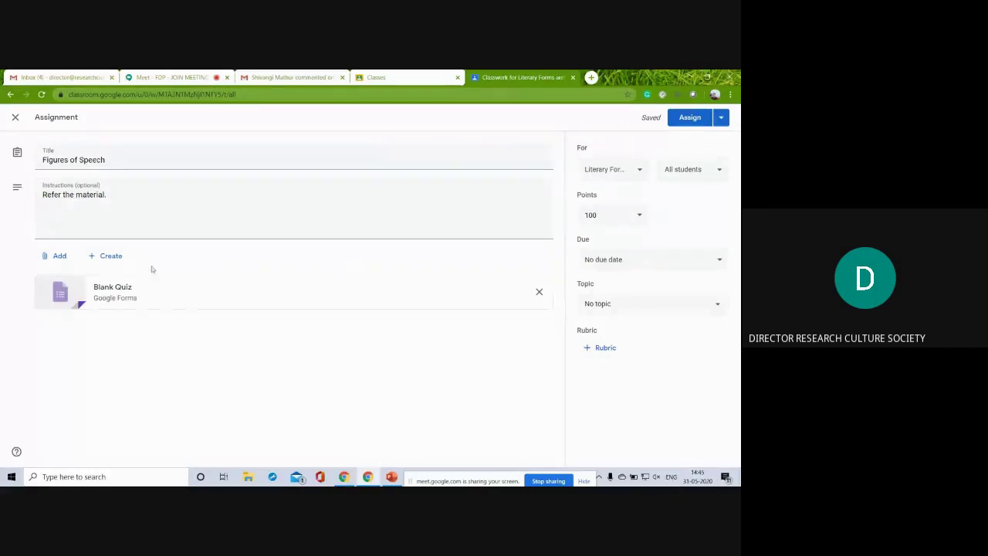
{"action": "left_click", "coordinate": [65, 257]}
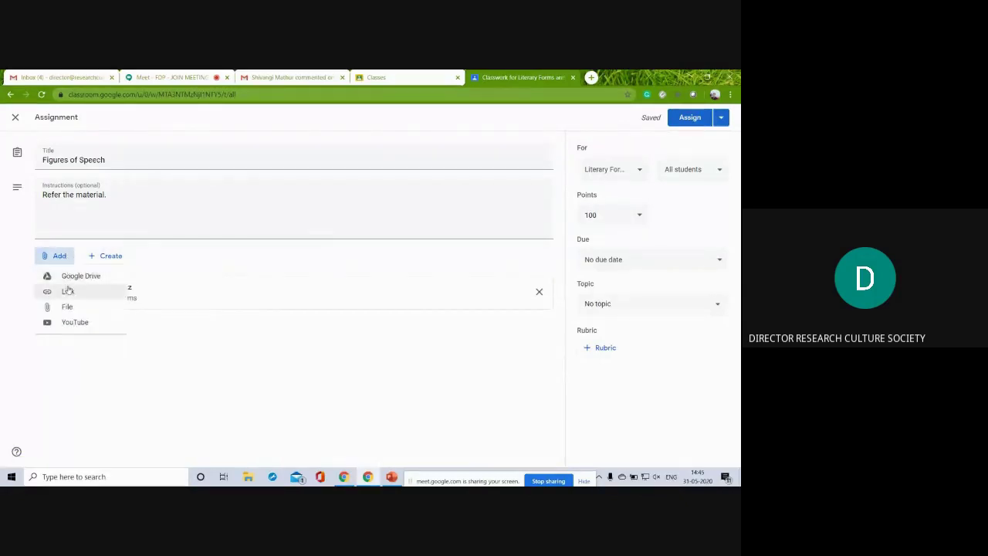
{"action": "left_click", "coordinate": [240, 346]}
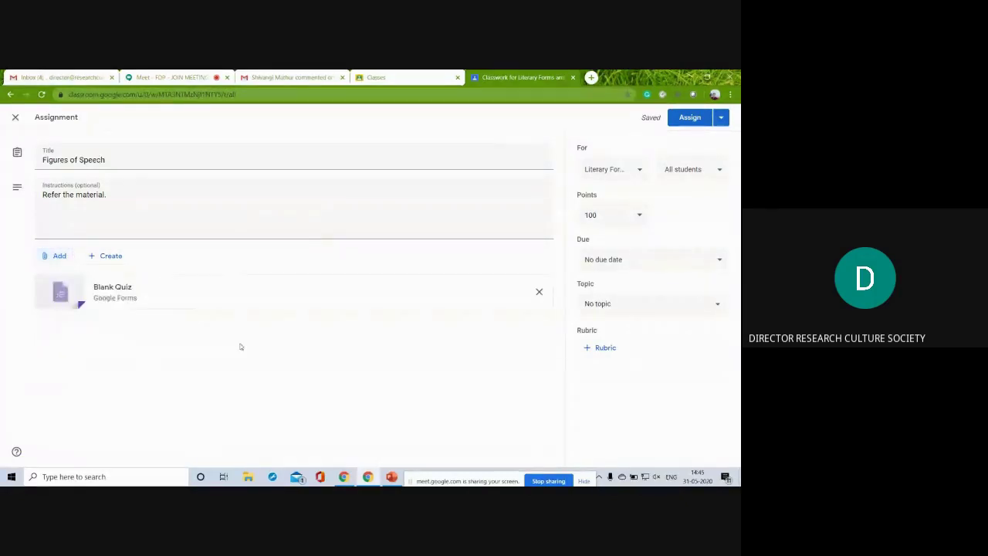
Open the attached Blank Quiz and rename the form file to 'Figures of Speech'
{"action": "left_click", "coordinate": [150, 297]}
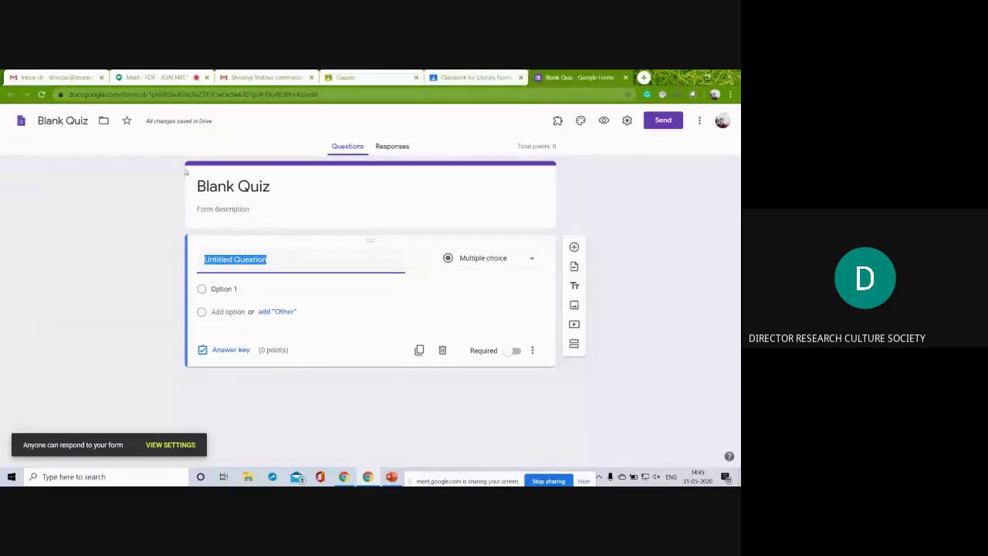
{"action": "left_click", "coordinate": [76, 120]}
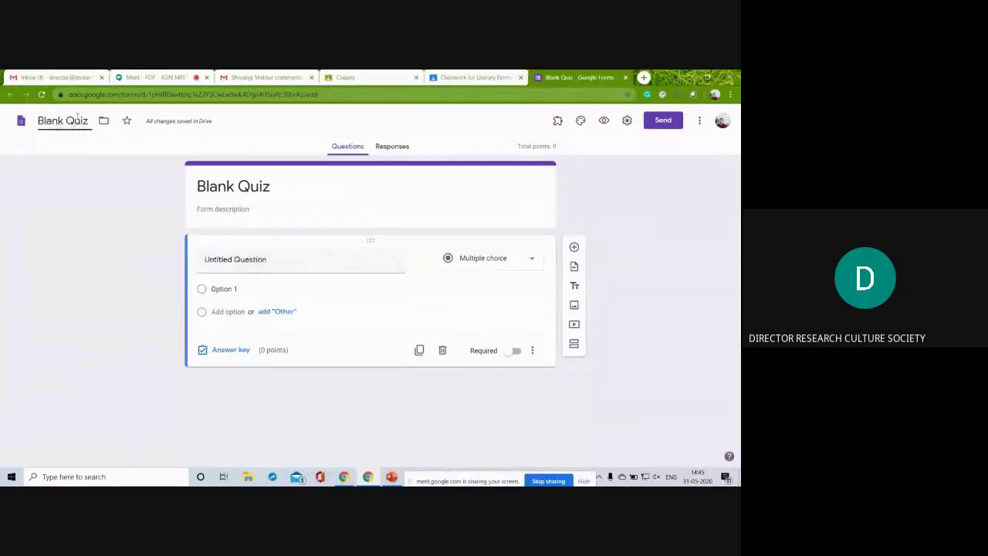
{"action": "left_click", "coordinate": [78, 118]}
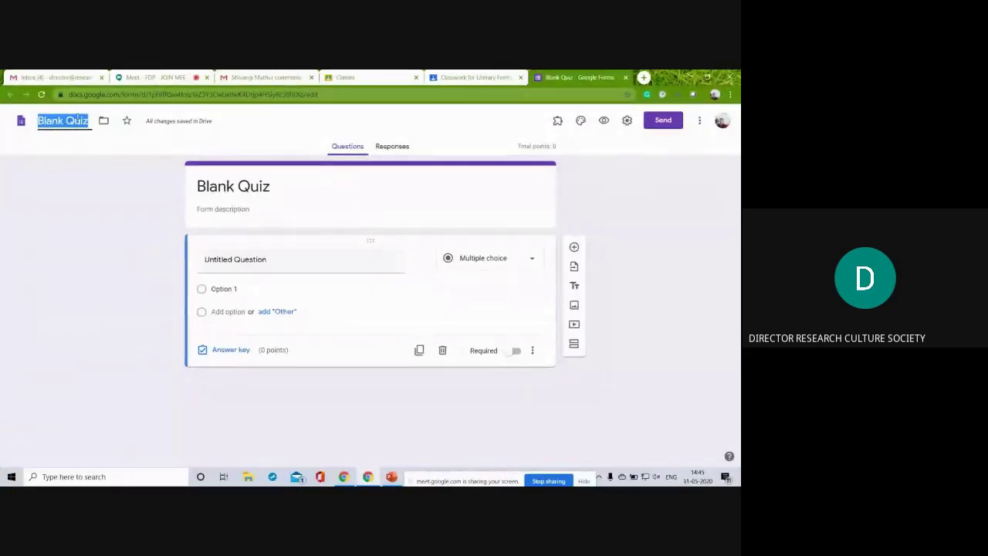
{"action": "type", "text": "Figure"}
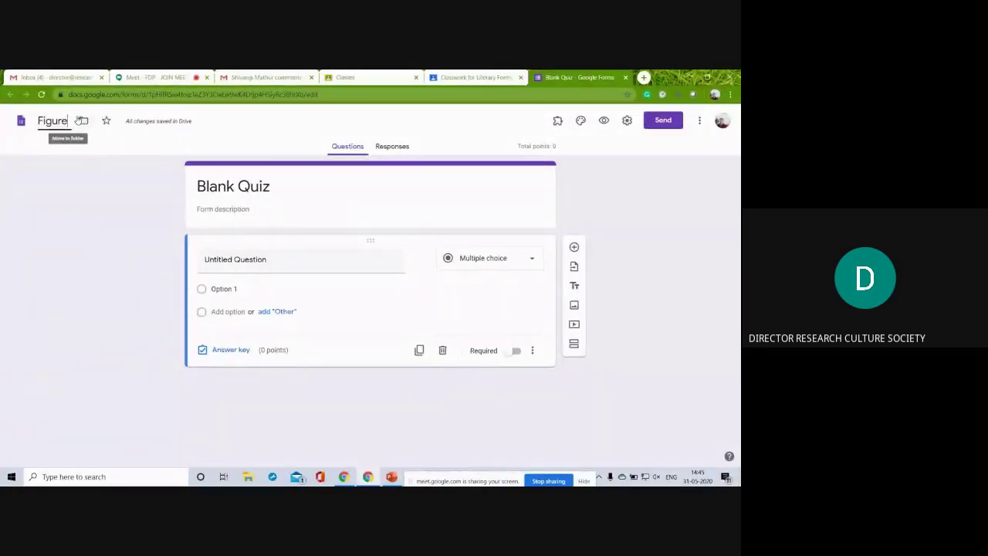
{"action": "type", "text": "s of Speech"}
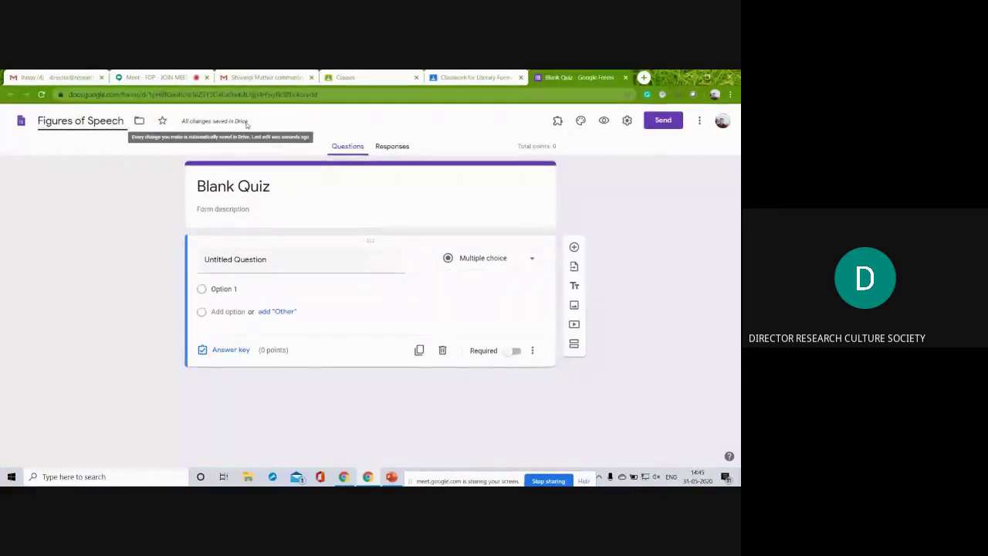
Set the form heading to 'Figures of Speech' and the description to 'This quiz is for Unit 1'
{"action": "triple_click", "coordinate": [222, 185]}
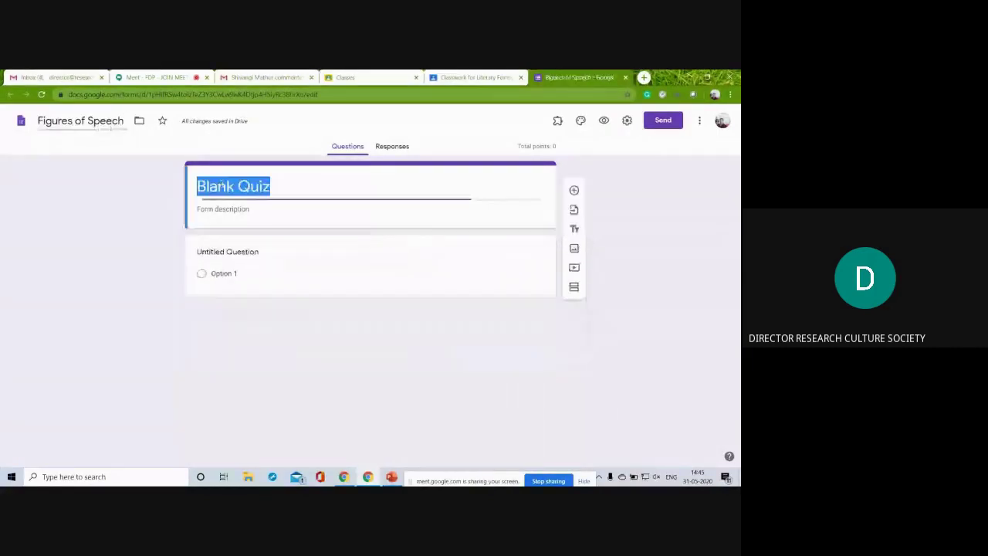
{"action": "type", "text": "Fi"}
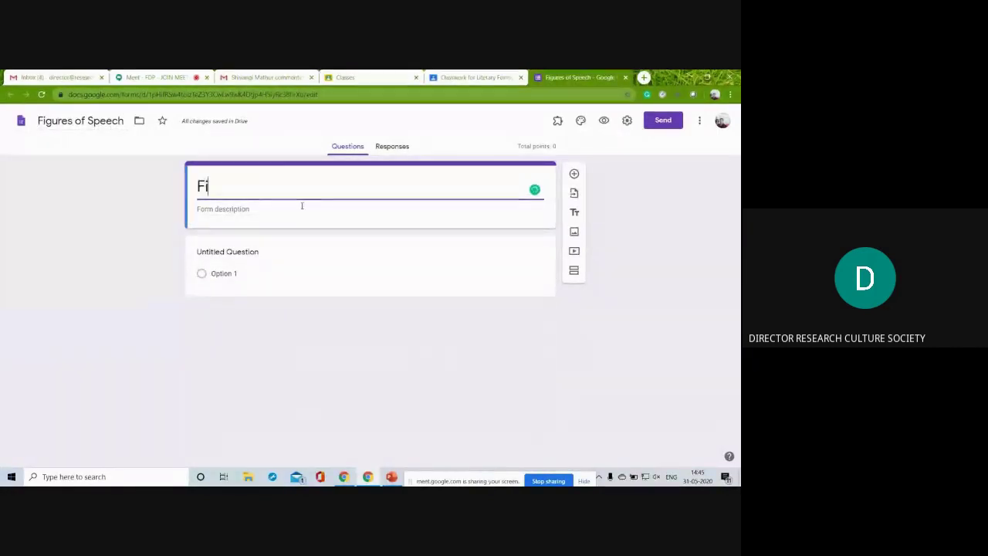
{"action": "type", "text": "gures of Speech"}
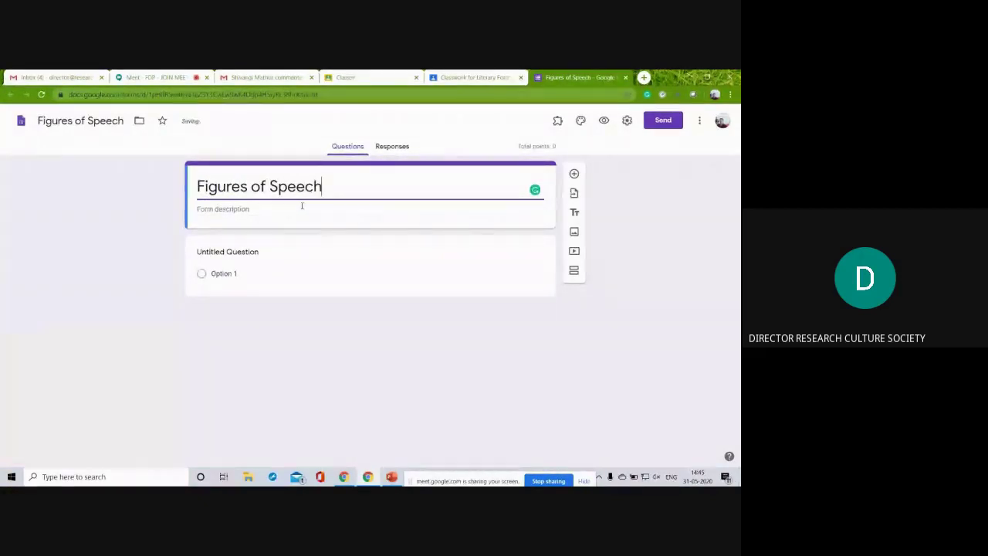
{"action": "left_click", "coordinate": [213, 207]}
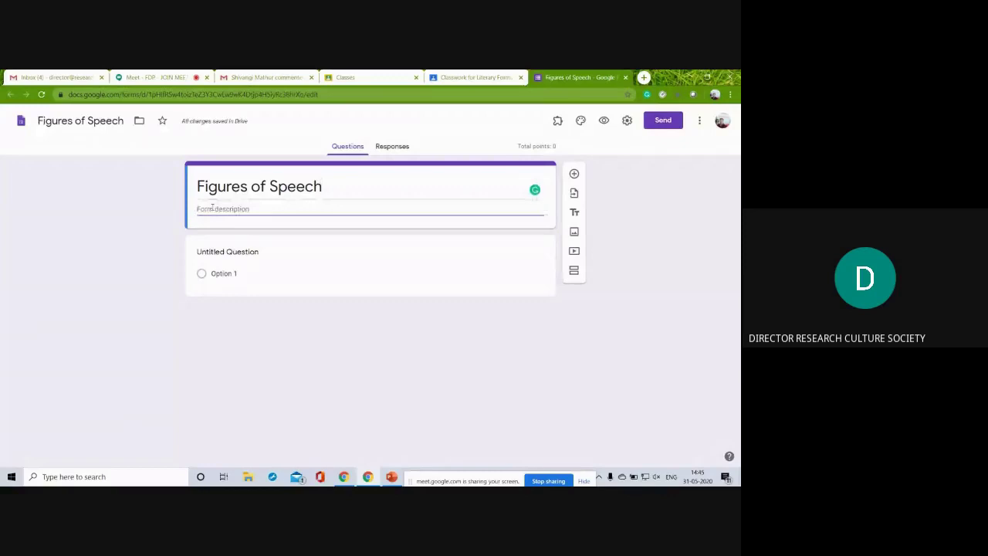
{"action": "type", "text": "This quiz is for Unit 1"}
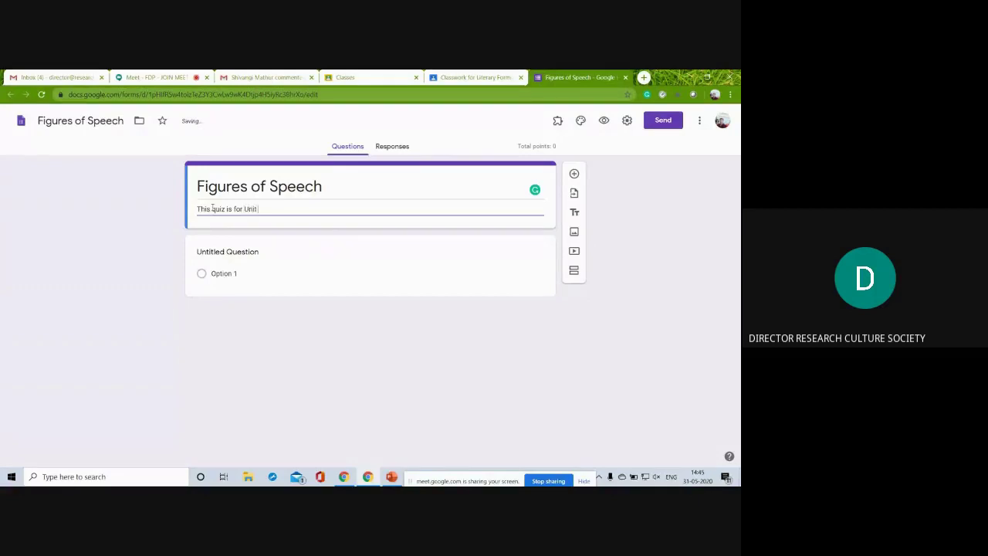
Enter 'What is a Simile?' as the first question and make it a Short answer question
{"action": "left_click", "coordinate": [244, 254]}
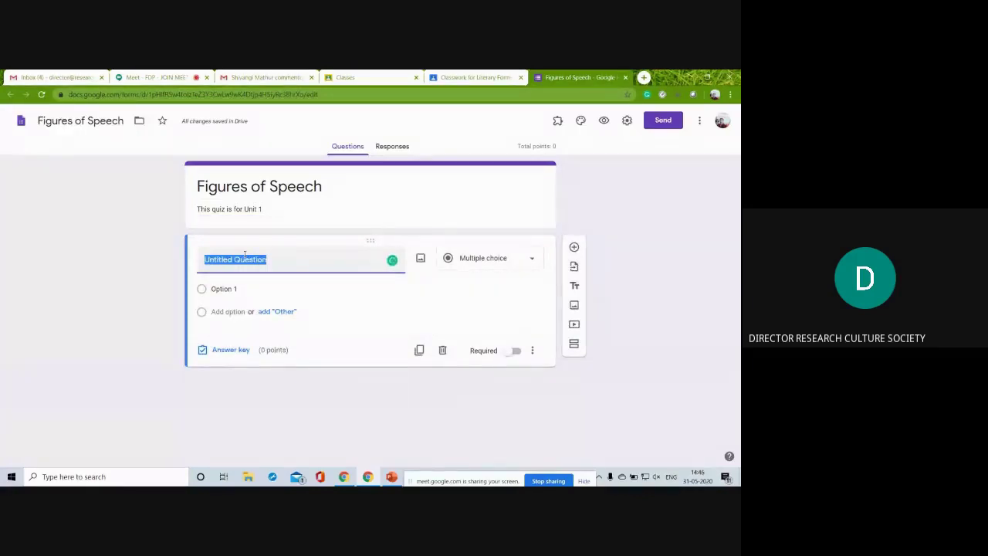
{"action": "type", "text": "What is a"}
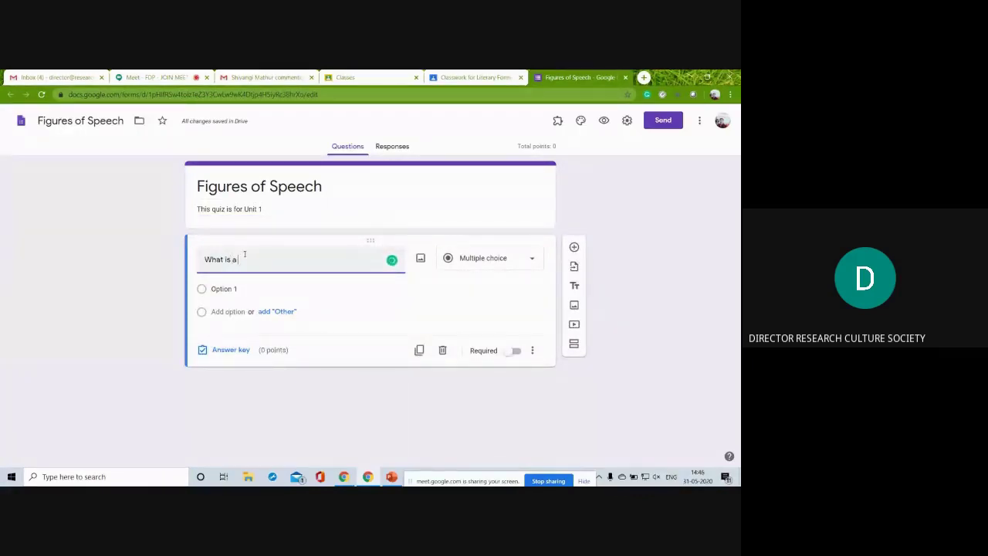
{"action": "type", "text": " Simile?"}
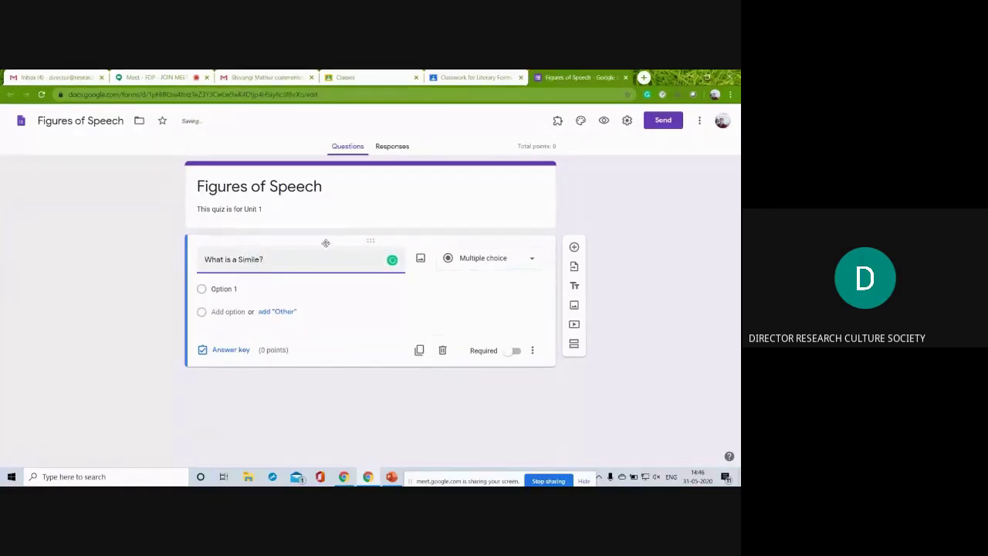
{"action": "left_click", "coordinate": [523, 263]}
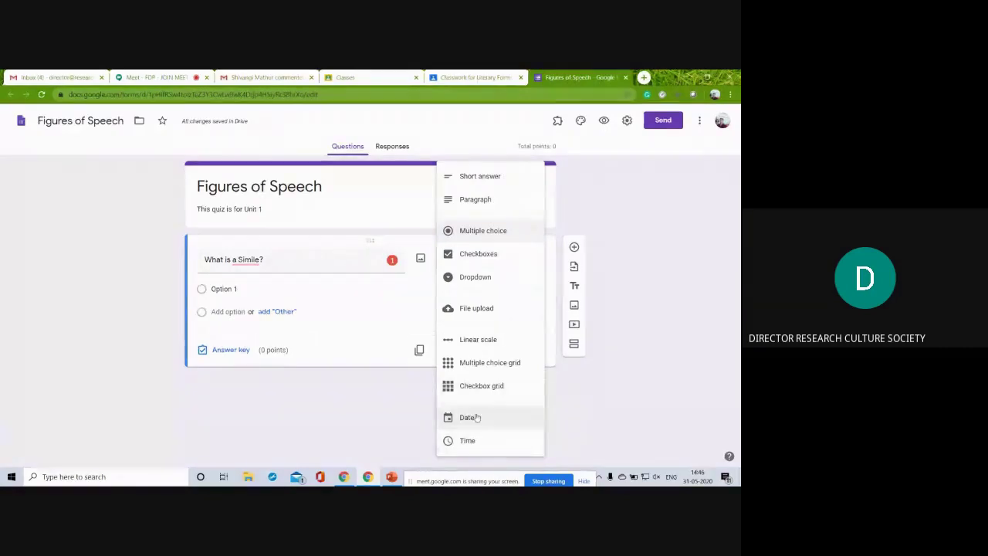
{"action": "left_click", "coordinate": [391, 418]}
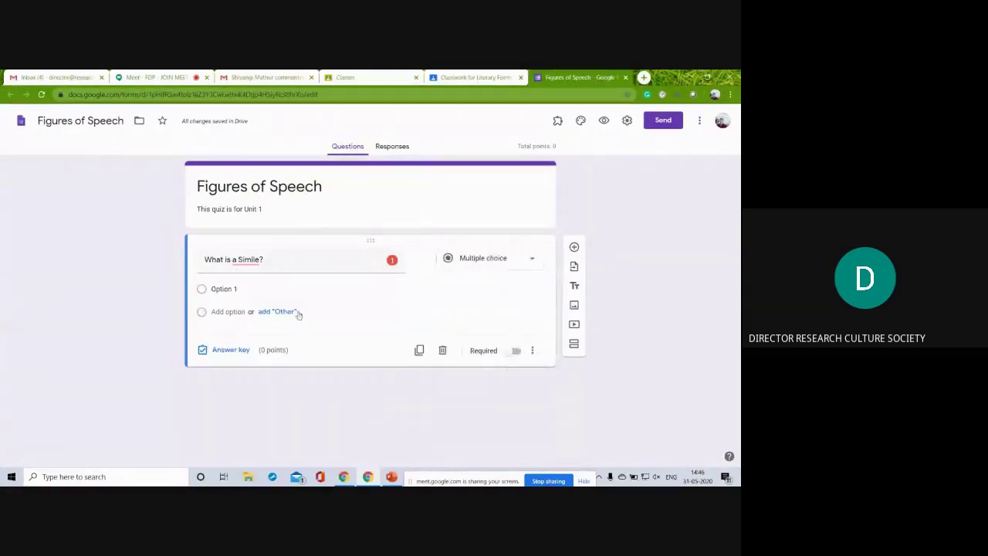
{"action": "left_click", "coordinate": [476, 266]}
{"action": "left_click", "coordinate": [481, 176]}
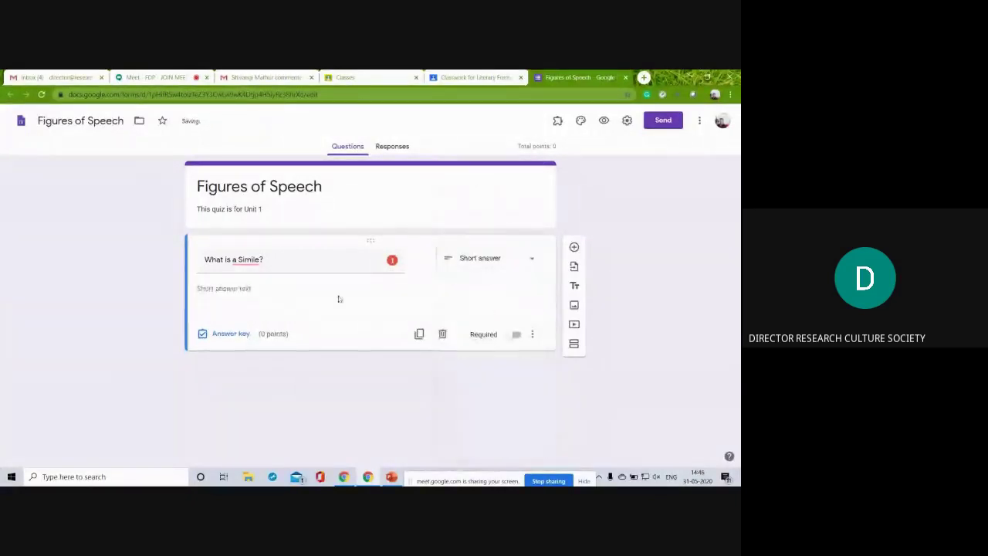
In the answer key, raise the question's value to 5 points
{"action": "left_click", "coordinate": [230, 335]}
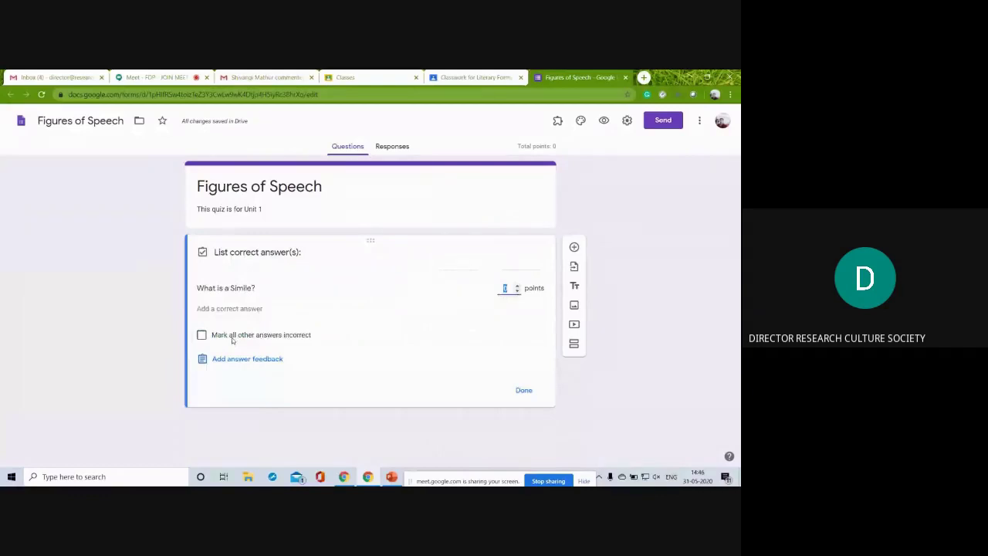
{"action": "left_click", "coordinate": [517, 286]}
{"action": "left_click", "coordinate": [517, 285]}
{"action": "left_click", "coordinate": [517, 286]}
{"action": "left_click", "coordinate": [517, 286]}
{"action": "left_click", "coordinate": [517, 286]}
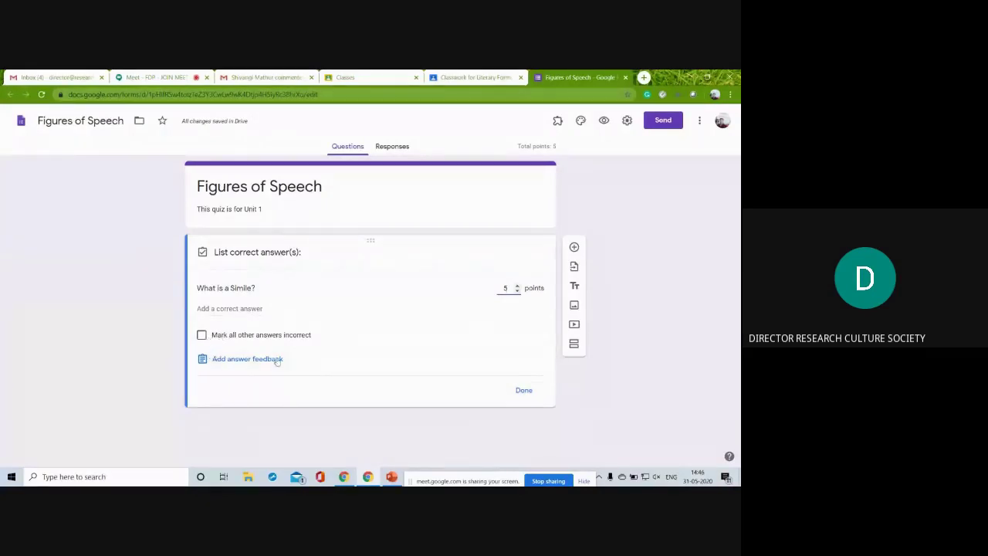
Add answer feedback with the Simile Lesson YouTube video found by searching 'Simile'
{"action": "left_click", "coordinate": [224, 358]}
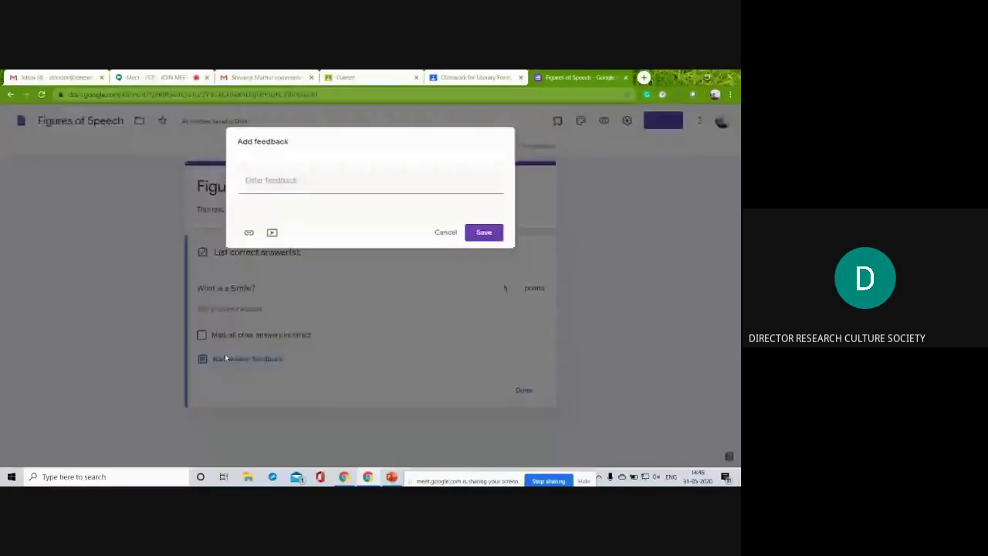
{"action": "left_click", "coordinate": [335, 176]}
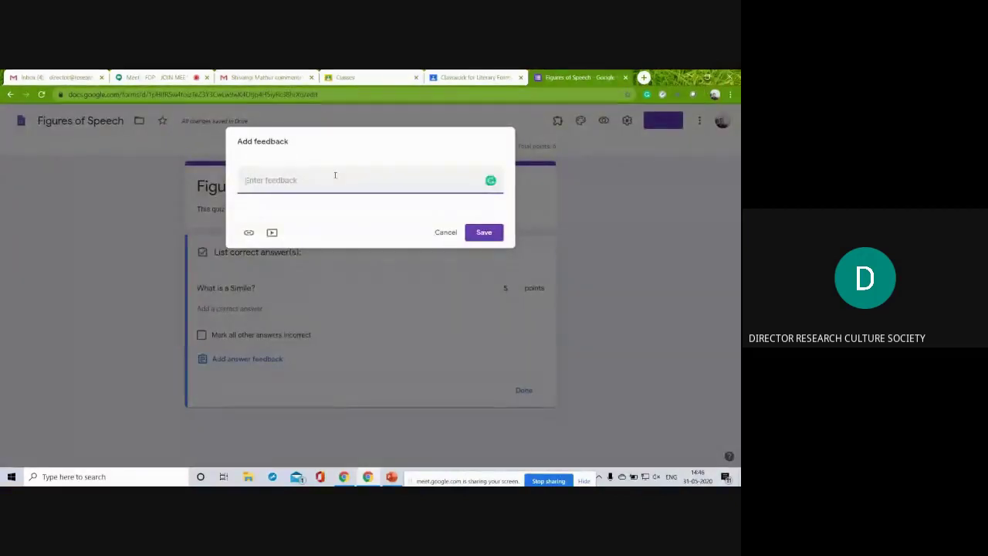
{"action": "left_click", "coordinate": [248, 231]}
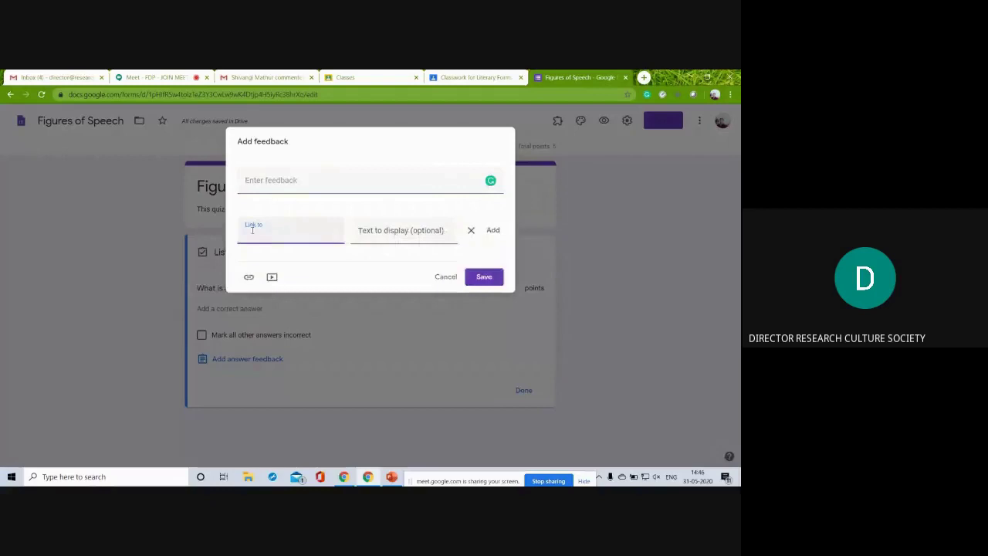
{"action": "left_click", "coordinate": [274, 278]}
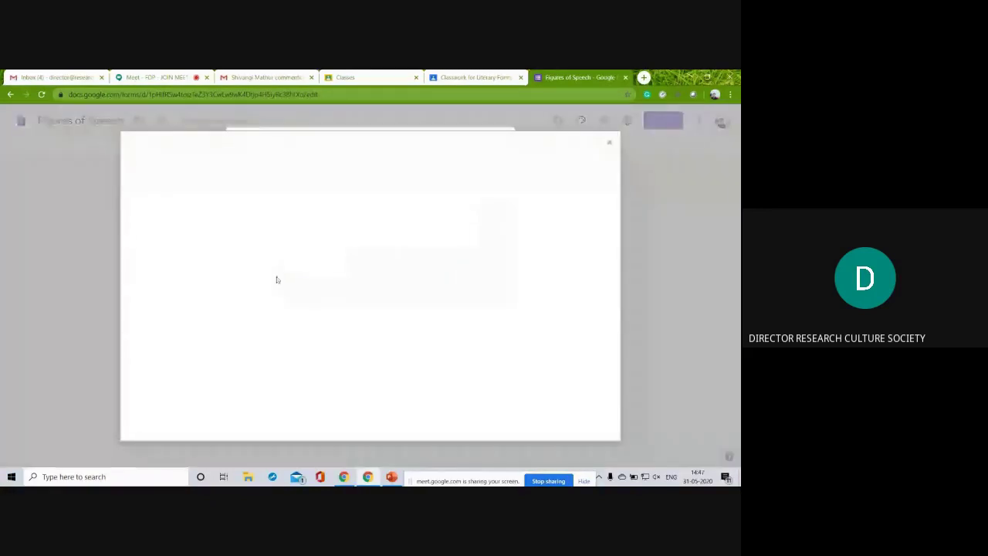
{"action": "left_click", "coordinate": [609, 148]}
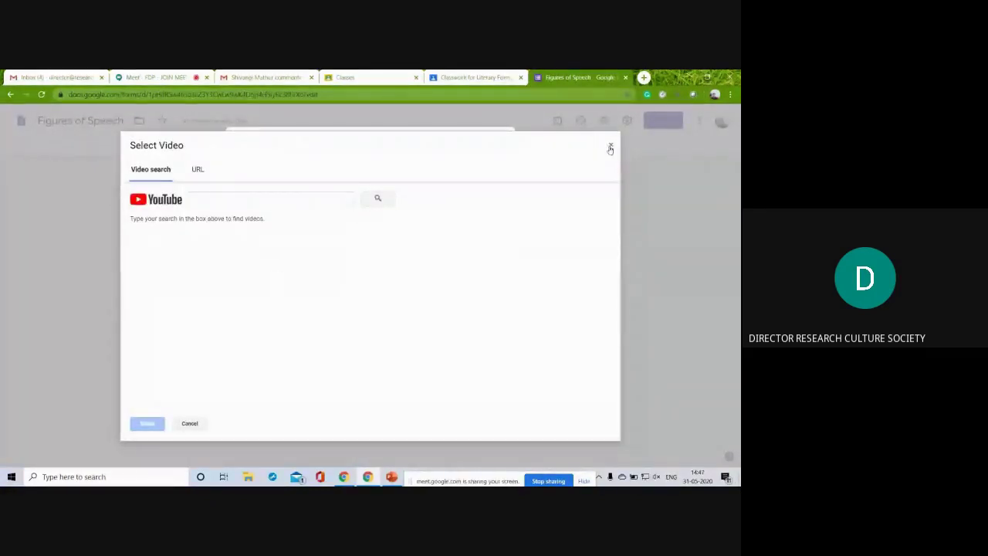
{"action": "left_click", "coordinate": [209, 199]}
{"action": "type", "text": "Simile"}
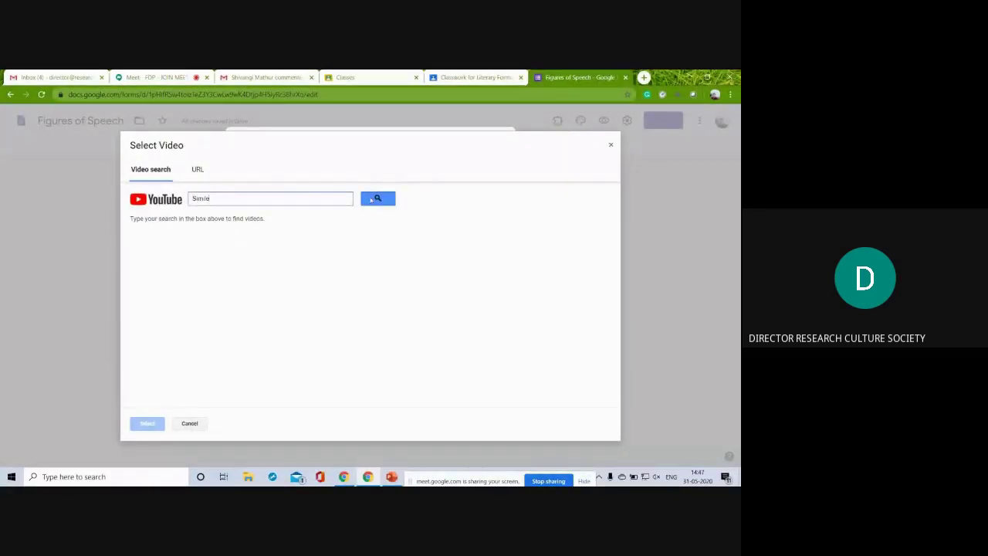
{"action": "left_click", "coordinate": [374, 199]}
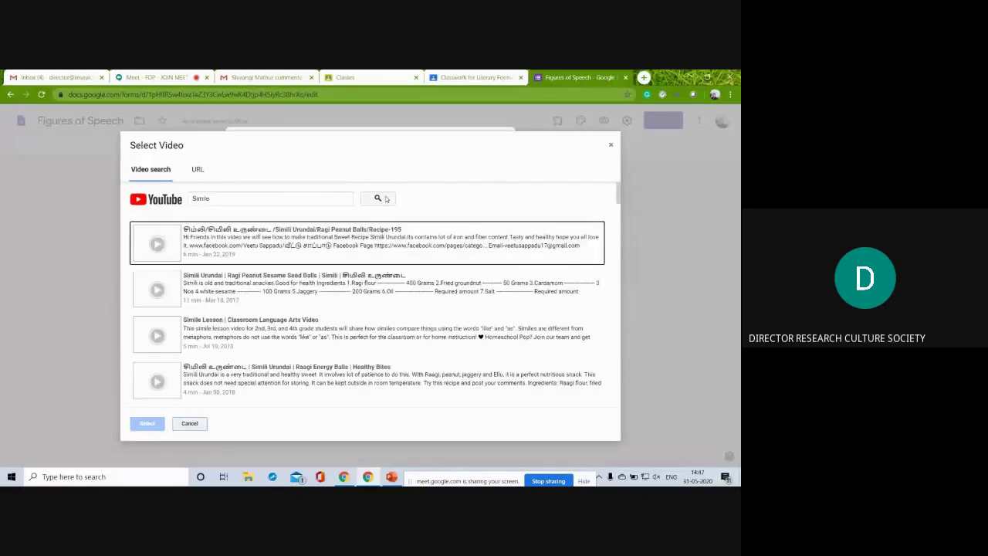
{"action": "left_click", "coordinate": [238, 321]}
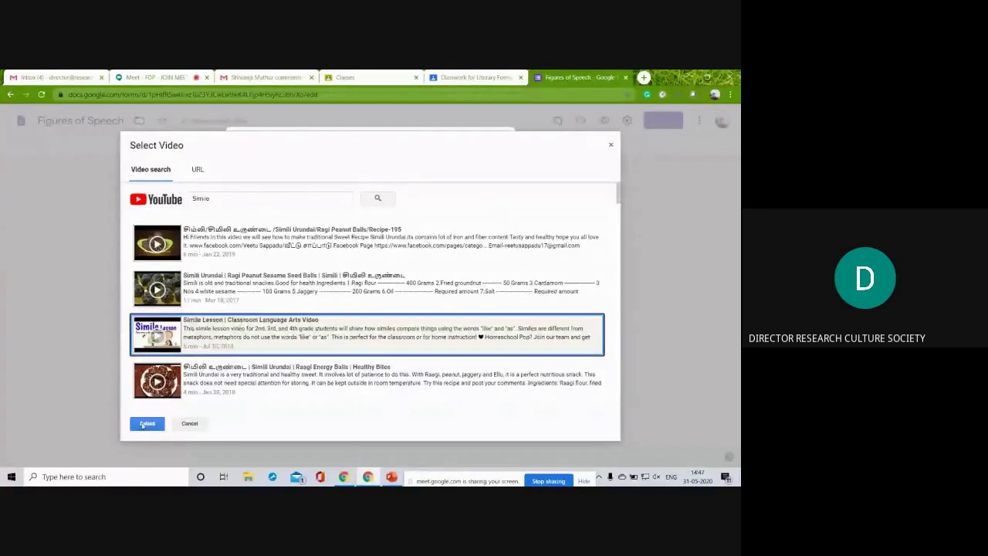
{"action": "left_click", "coordinate": [146, 424]}
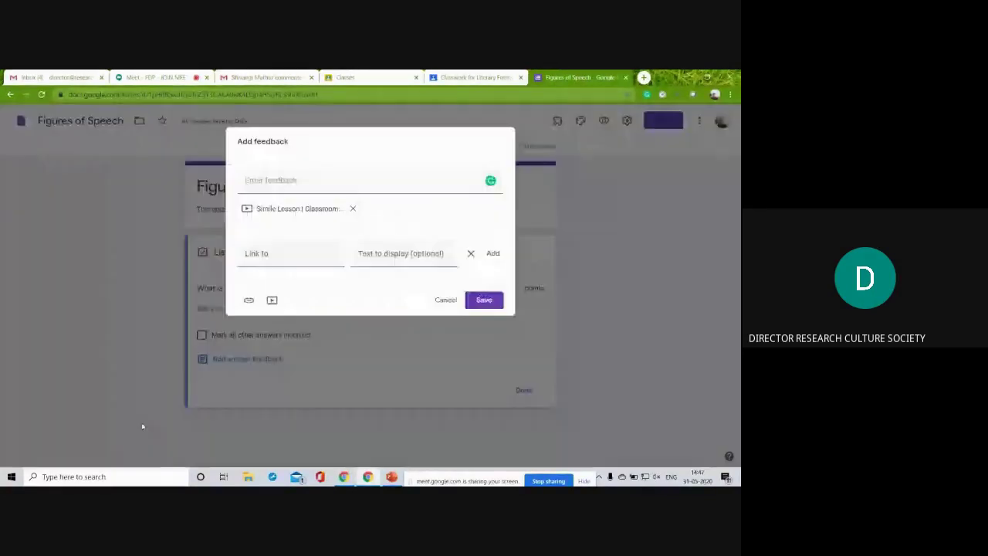
{"action": "left_click", "coordinate": [482, 300]}
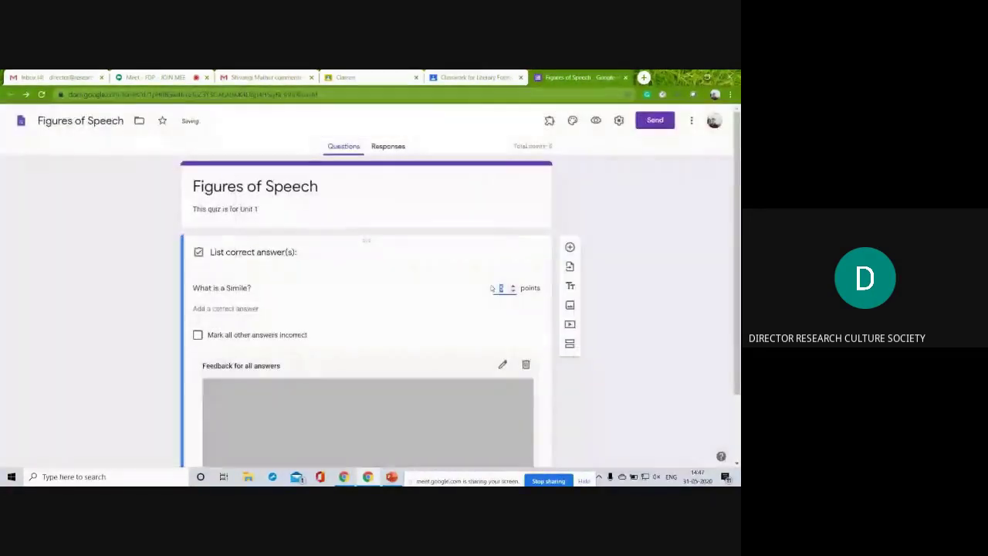
{"action": "left_click_drag", "start_coordinate": [739, 240], "coordinate": [738, 299]}
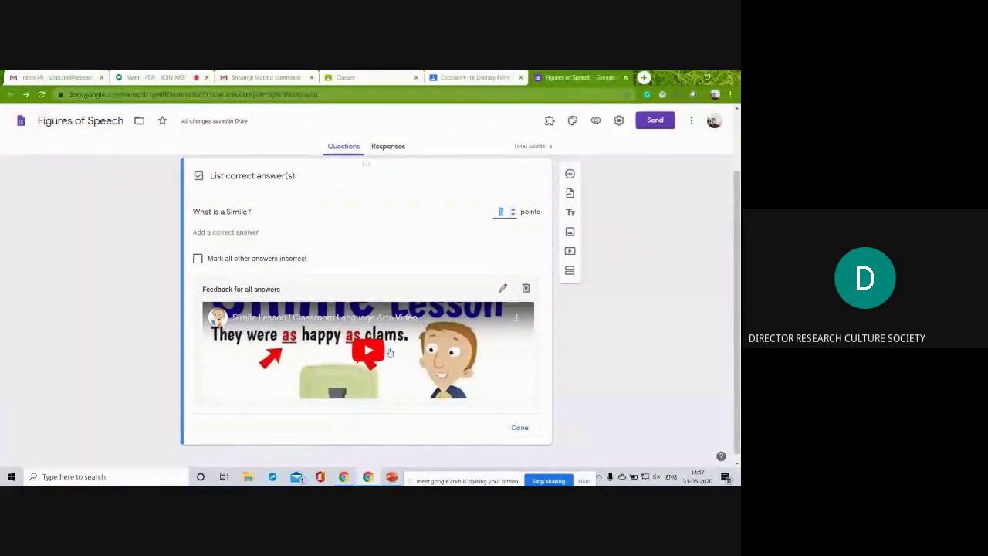
{"action": "left_click", "coordinate": [227, 230]}
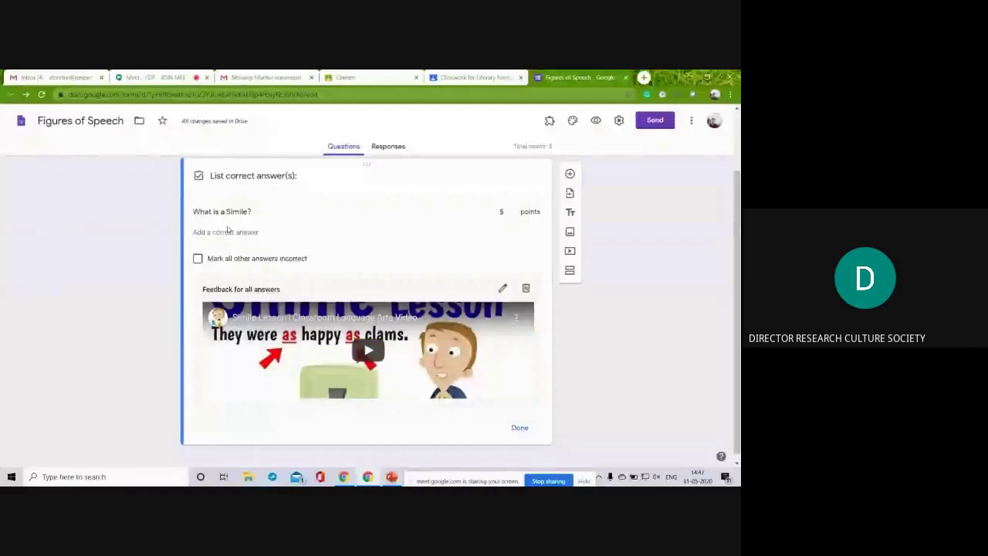
{"action": "scroll", "coordinate": [738, 263], "scroll_direction": "down", "scroll_amount": 1}
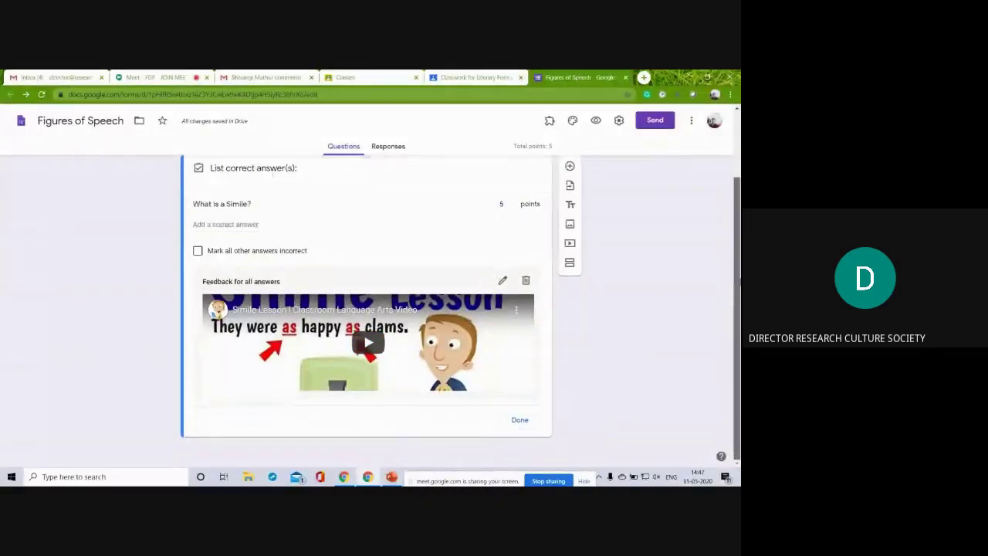
Make the Simile question required and accept the spelling fix so it reads 'What is Simile?'
{"action": "left_click", "coordinate": [520, 421]}
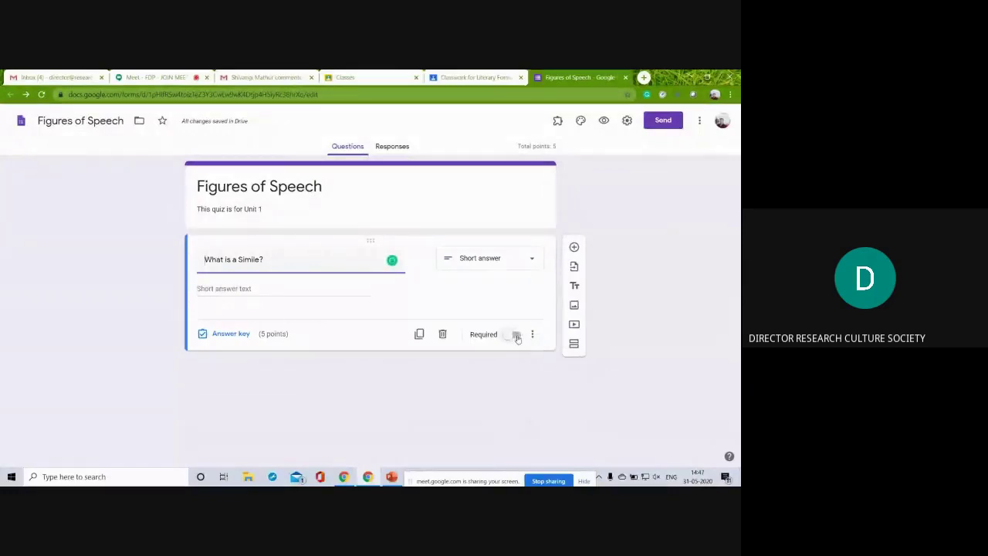
{"action": "left_click", "coordinate": [516, 336]}
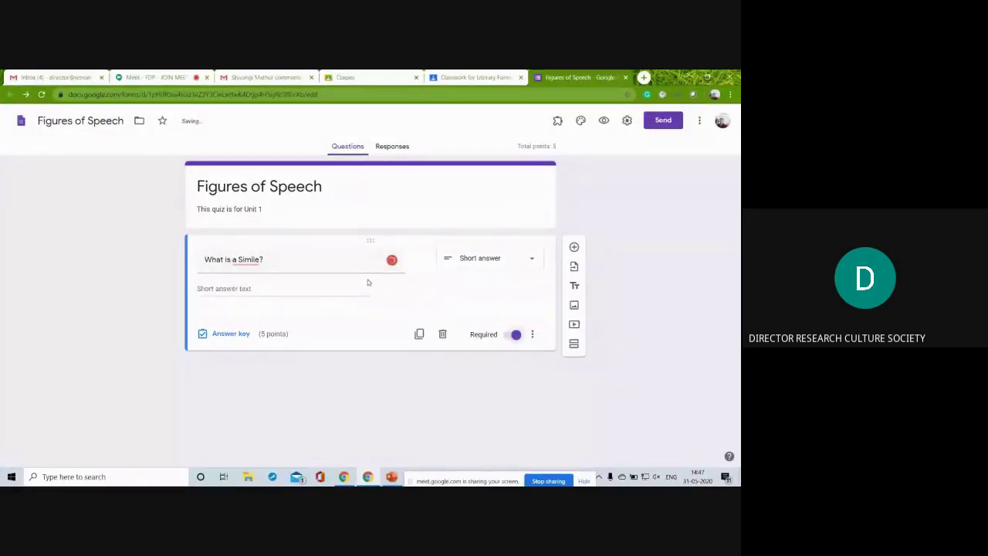
{"action": "left_click", "coordinate": [513, 334]}
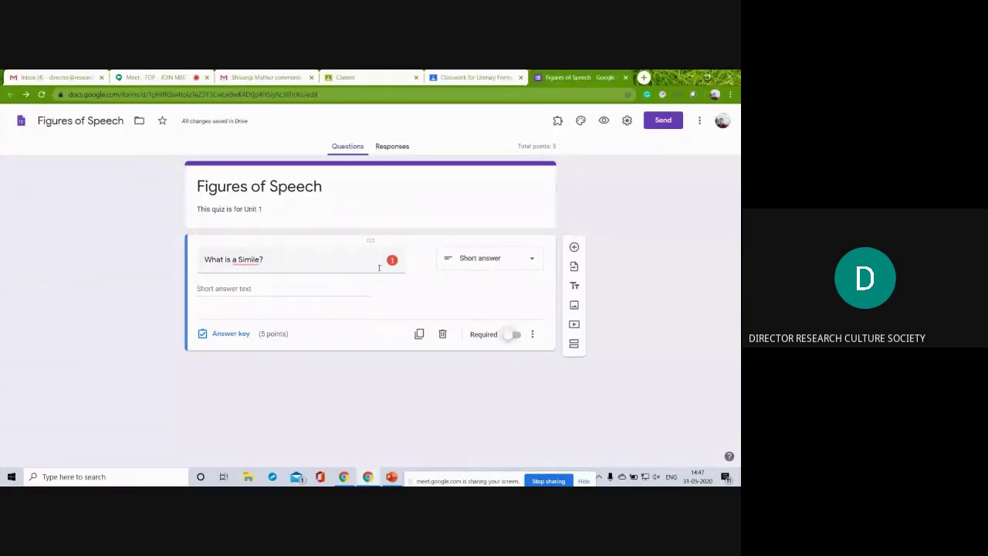
{"action": "left_click", "coordinate": [514, 336]}
{"action": "left_click", "coordinate": [240, 259]}
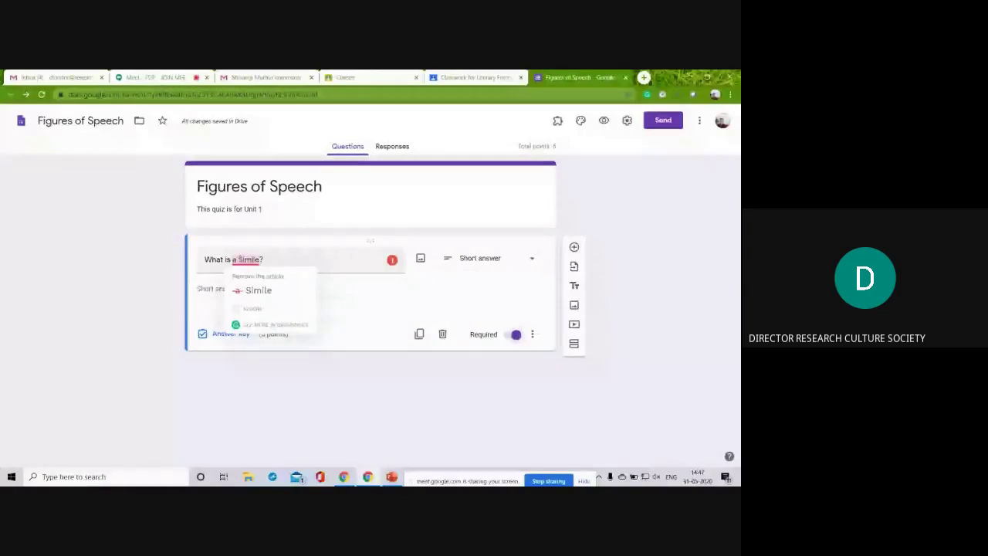
{"action": "left_click", "coordinate": [254, 290]}
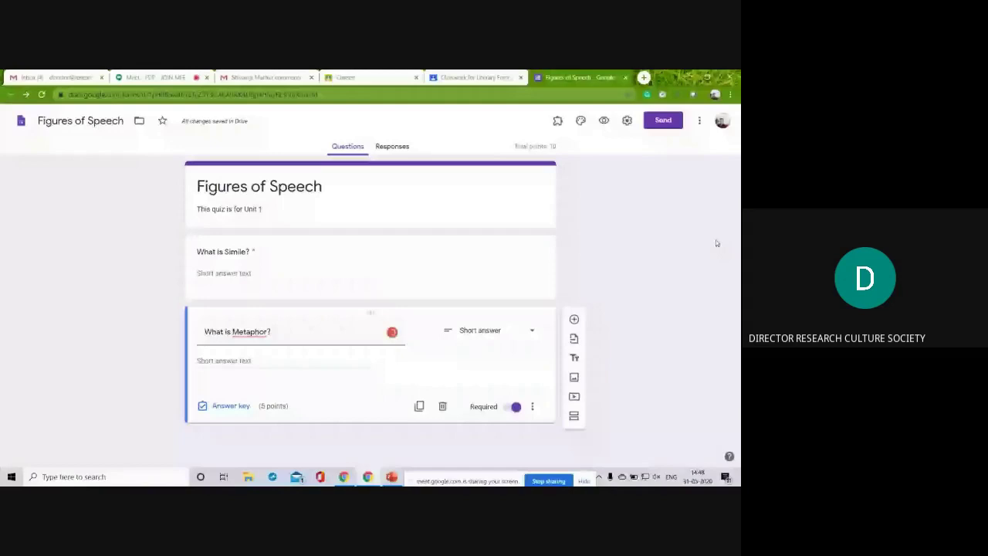
Start importing questions and pick the Simile form as the source
{"action": "left_click", "coordinate": [574, 338]}
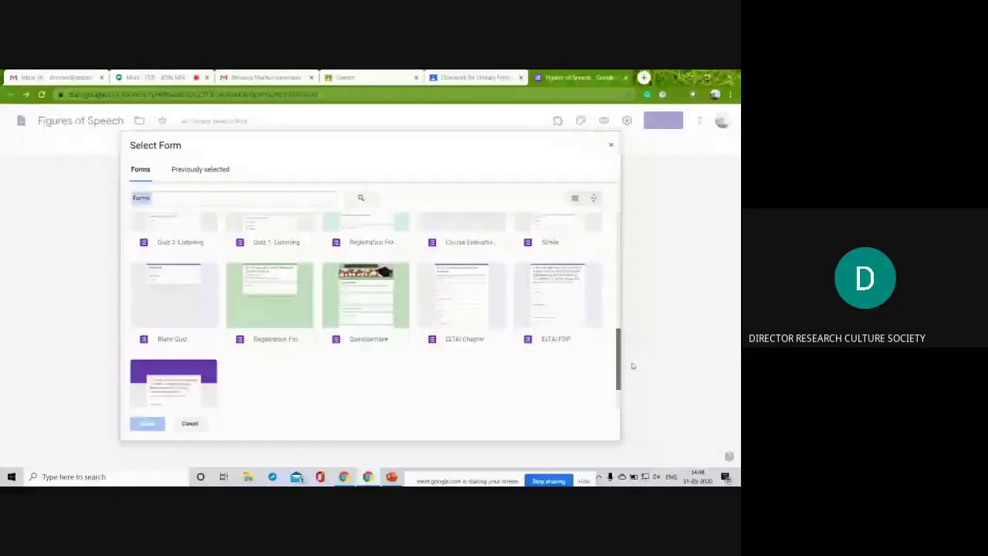
{"action": "scroll", "coordinate": [631, 366], "scroll_direction": "down", "scroll_amount": 1}
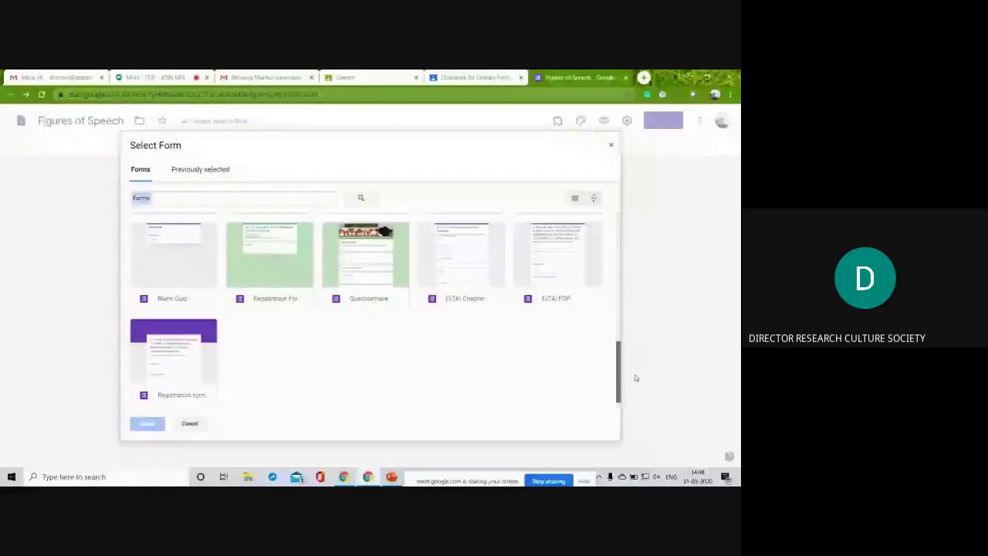
{"action": "left_click_drag", "start_coordinate": [635, 377], "coordinate": [621, 332]}
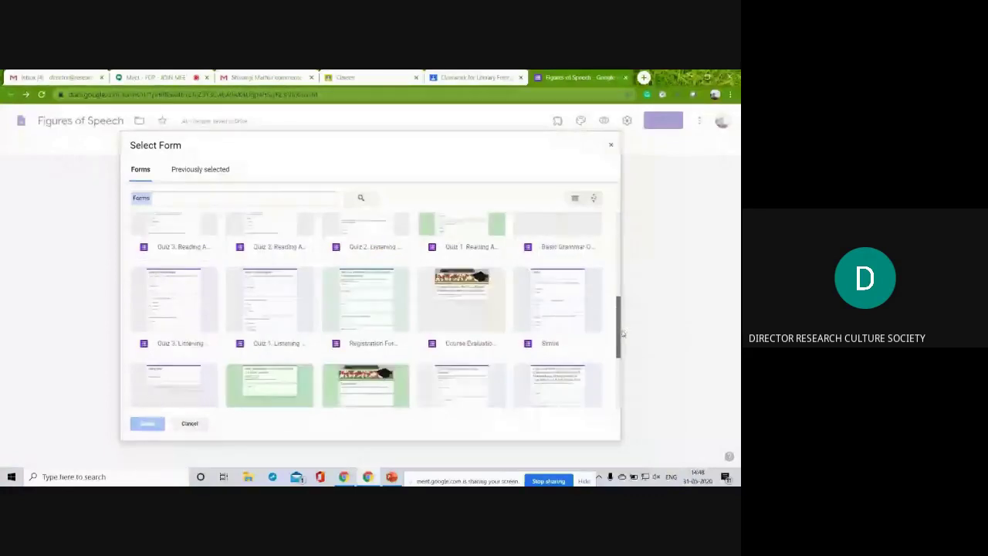
{"action": "left_click", "coordinate": [559, 291]}
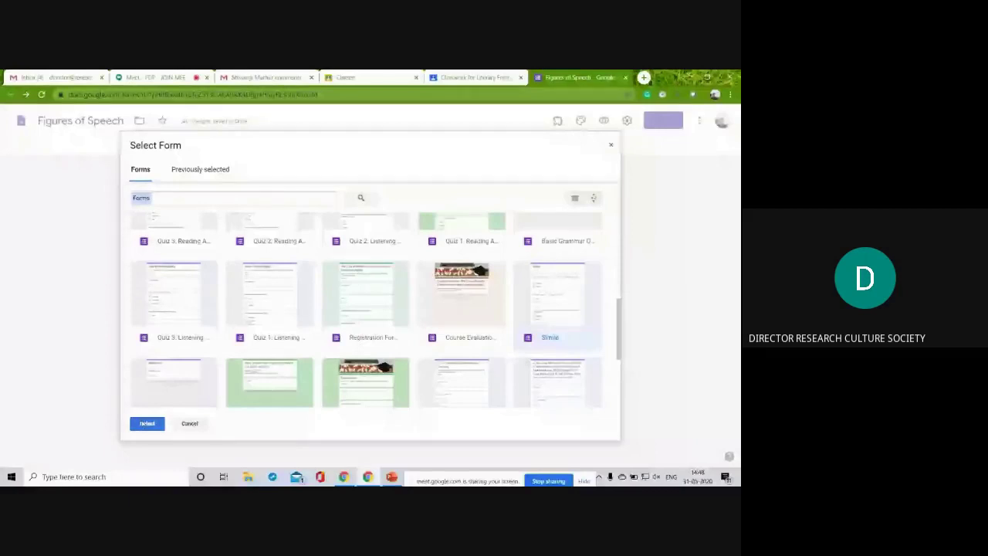
{"action": "left_click", "coordinate": [147, 422]}
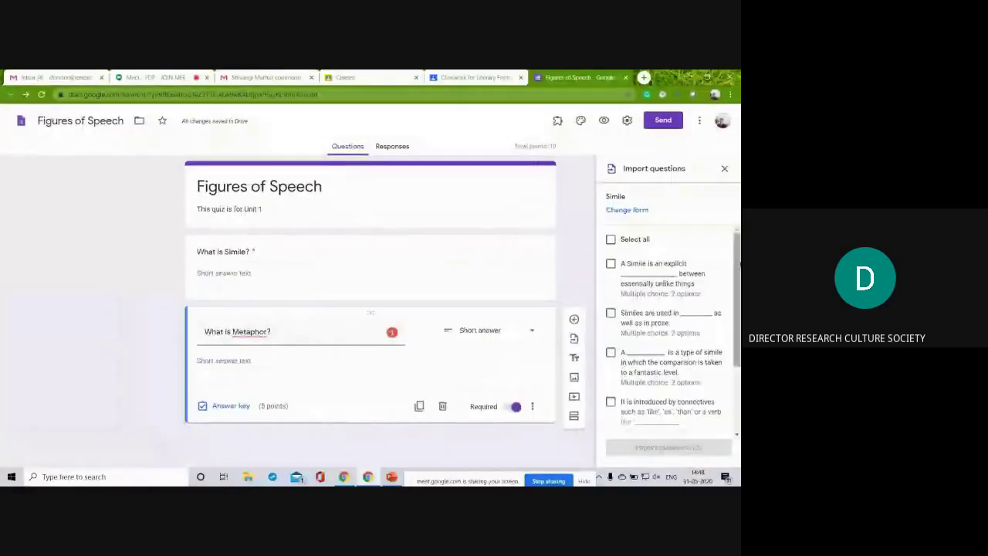
Import the 'Similes are used in…' and 'It is introduced by connectives…' questions into the quiz
{"action": "scroll", "coordinate": [664, 332], "scroll_direction": "down", "scroll_amount": 3}
{"action": "scroll", "coordinate": [663, 332], "scroll_direction": "up", "scroll_amount": 3}
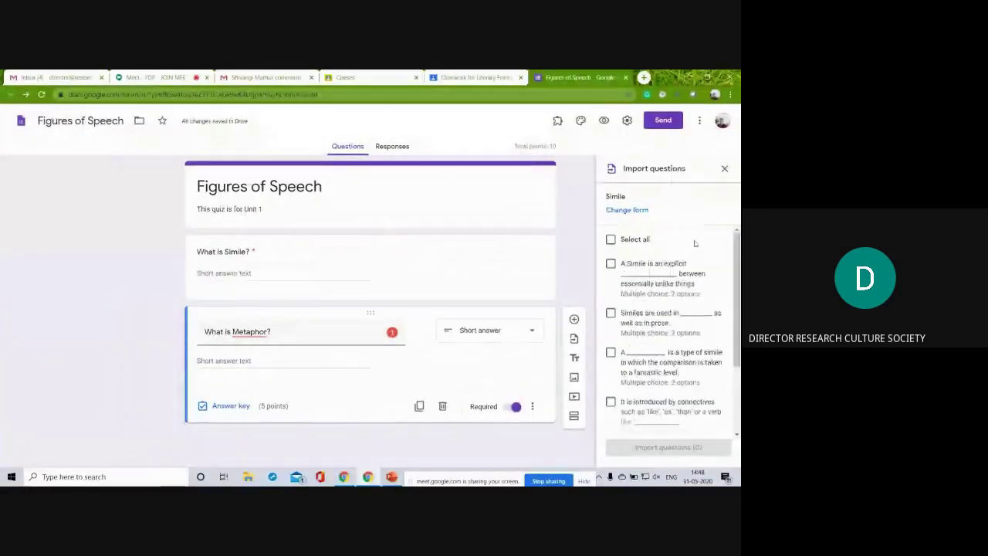
{"action": "left_click", "coordinate": [610, 240]}
{"action": "left_click", "coordinate": [610, 240]}
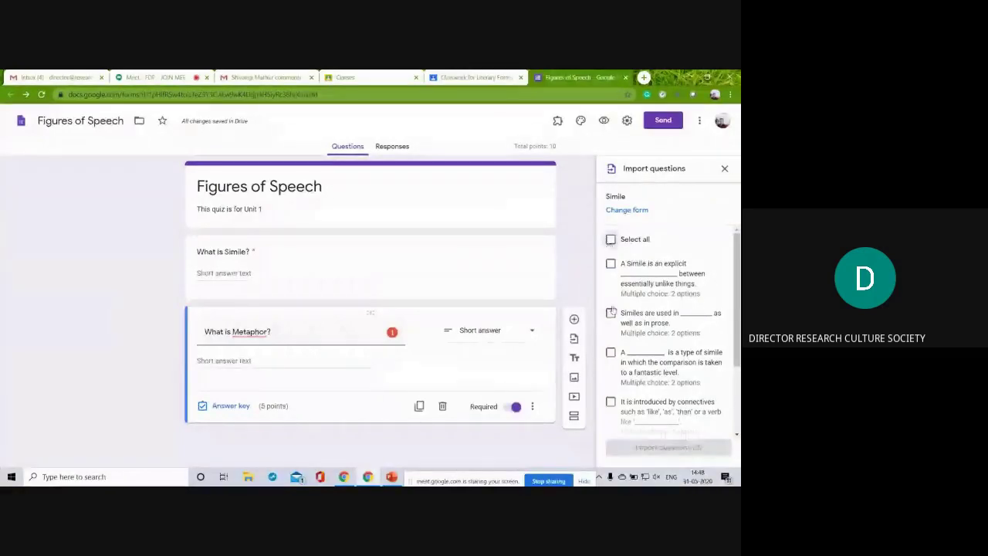
{"action": "left_click", "coordinate": [610, 312]}
{"action": "left_click", "coordinate": [611, 402]}
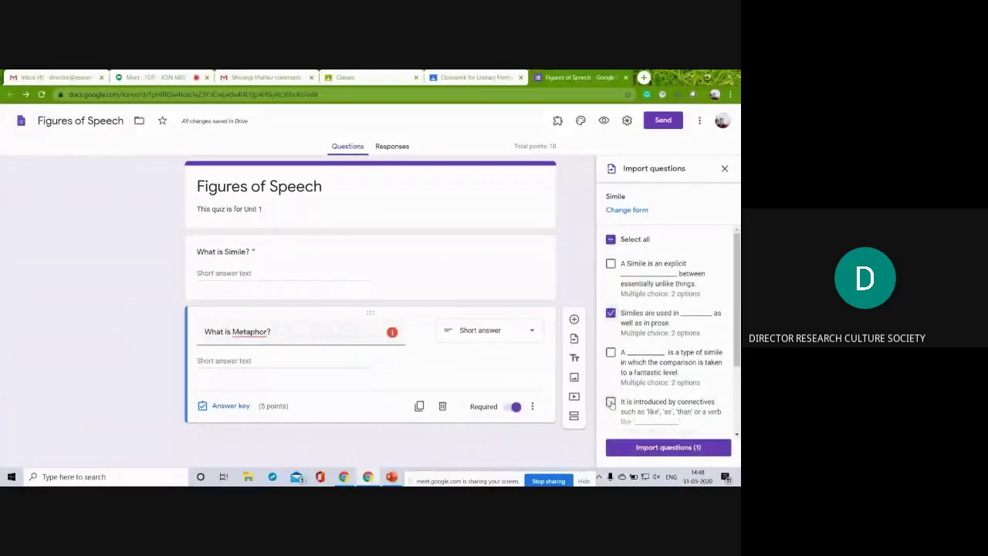
{"action": "left_click", "coordinate": [666, 447]}
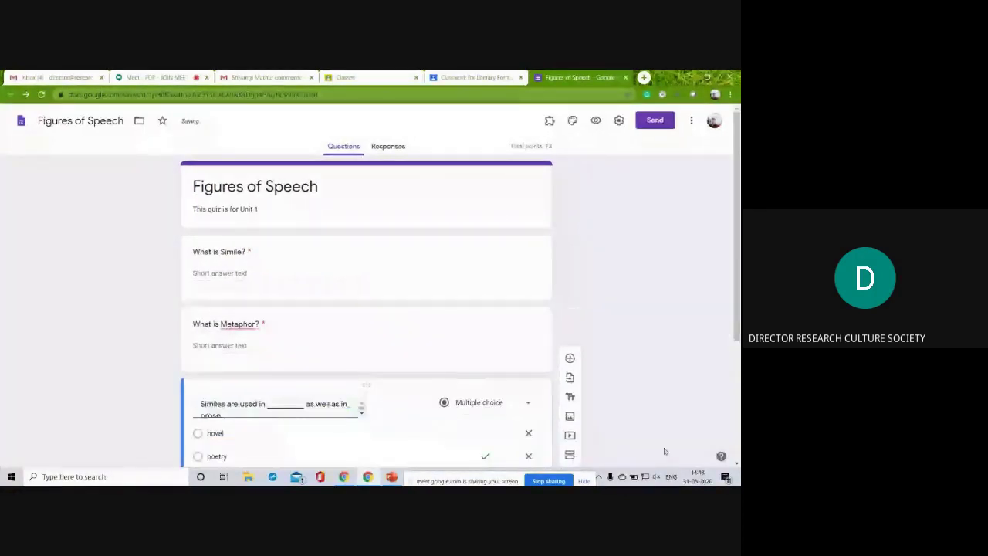
{"action": "left_click_drag", "start_coordinate": [739, 308], "coordinate": [739, 326]}
{"action": "scroll", "coordinate": [728, 326], "scroll_direction": "down", "scroll_amount": 3}
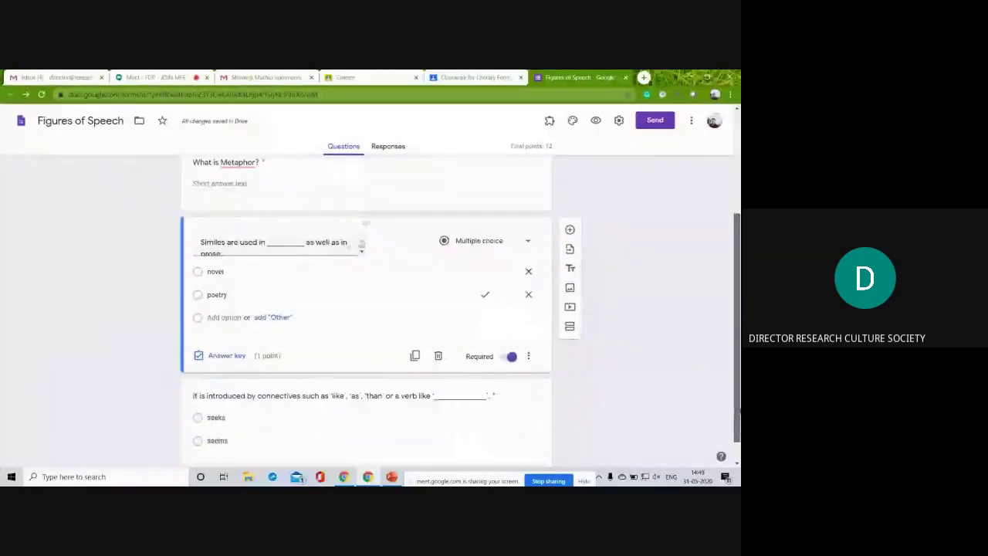
{"action": "scroll", "coordinate": [729, 325], "scroll_direction": "up", "scroll_amount": 4}
{"action": "scroll", "coordinate": [728, 326], "scroll_direction": "up", "scroll_amount": 1}
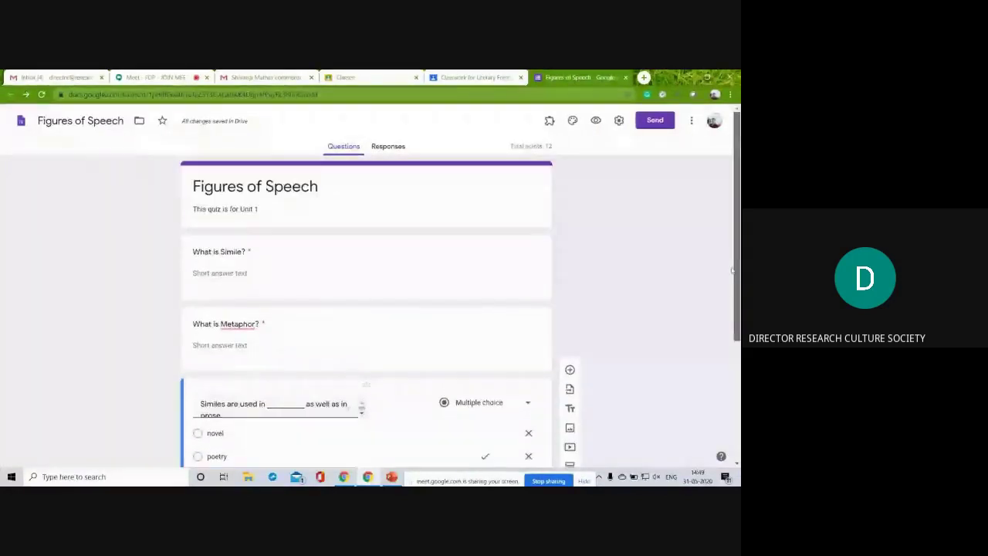
{"action": "scroll", "coordinate": [603, 427], "scroll_direction": "down", "scroll_amount": 3}
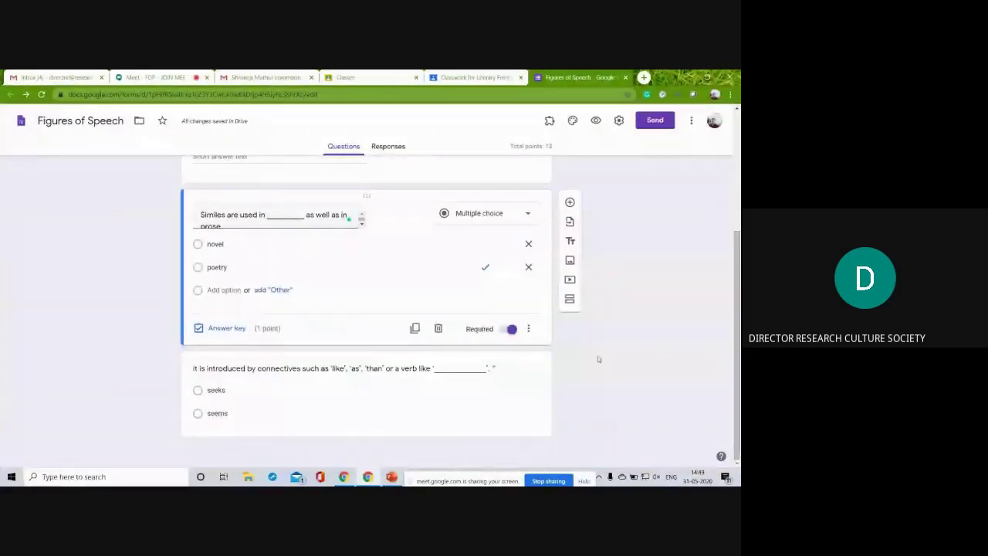
{"action": "left_click", "coordinate": [464, 392]}
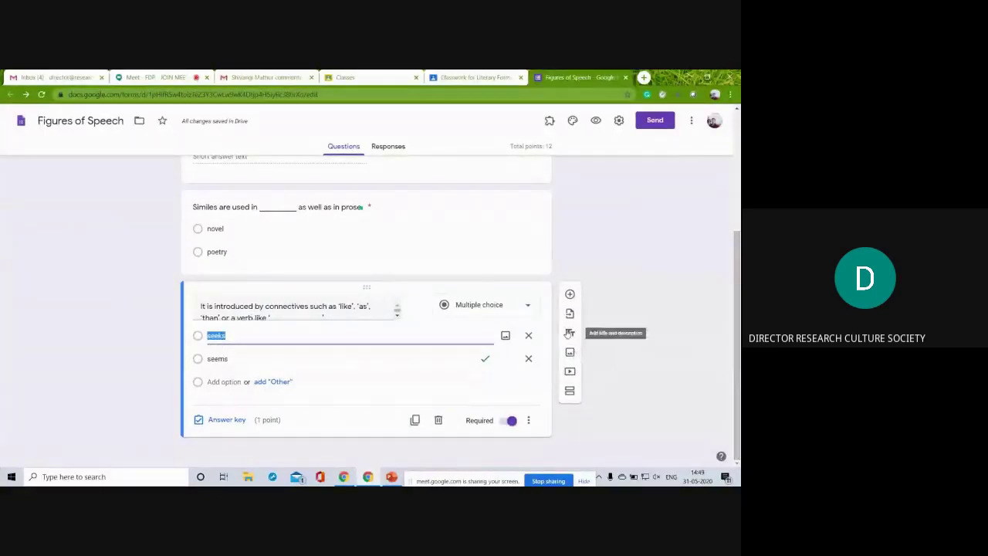
Add a section titled 'Unit 2' with the description 'Refer Unit 2 study materials'
{"action": "left_click", "coordinate": [568, 332]}
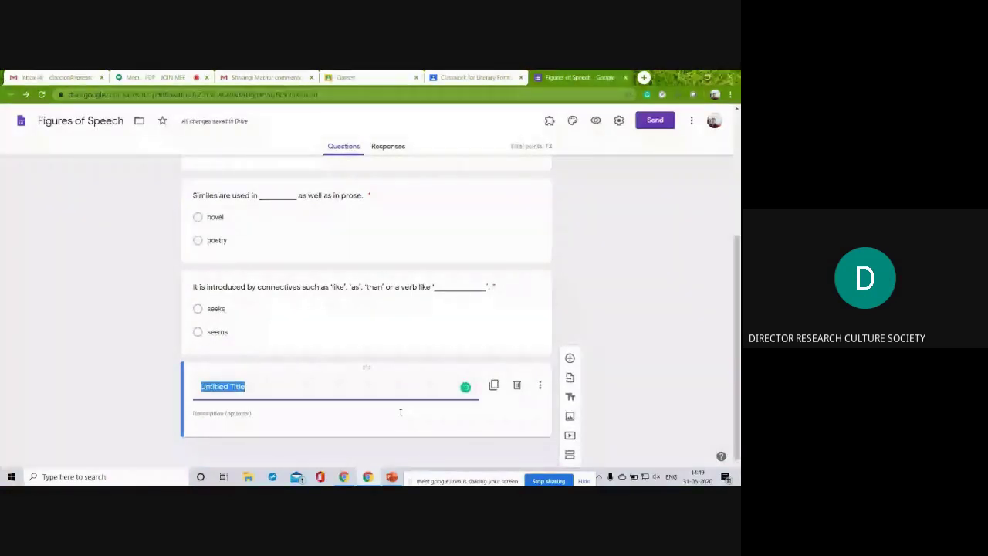
{"action": "type", "text": "U"}
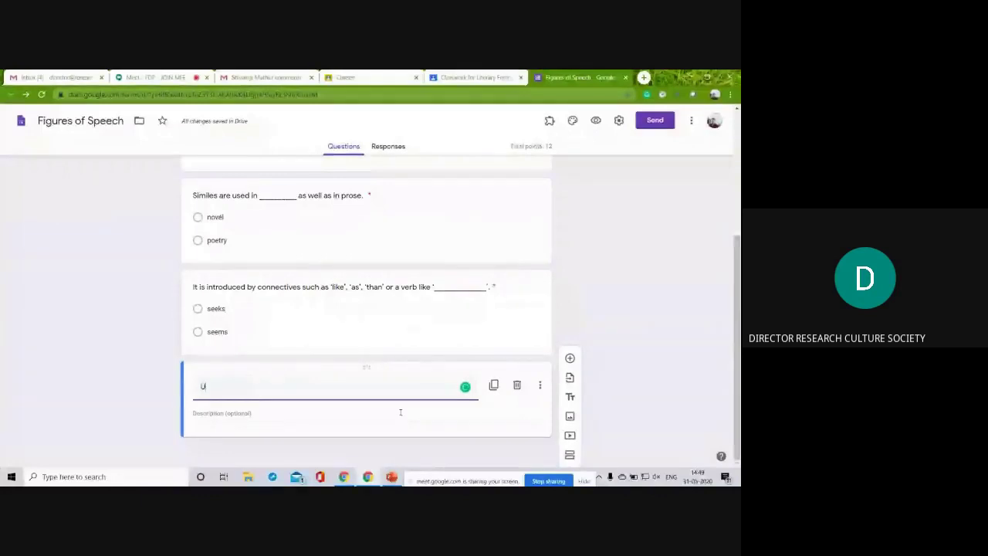
{"action": "type", "text": "nit 2"}
{"action": "left_click", "coordinate": [329, 413]}
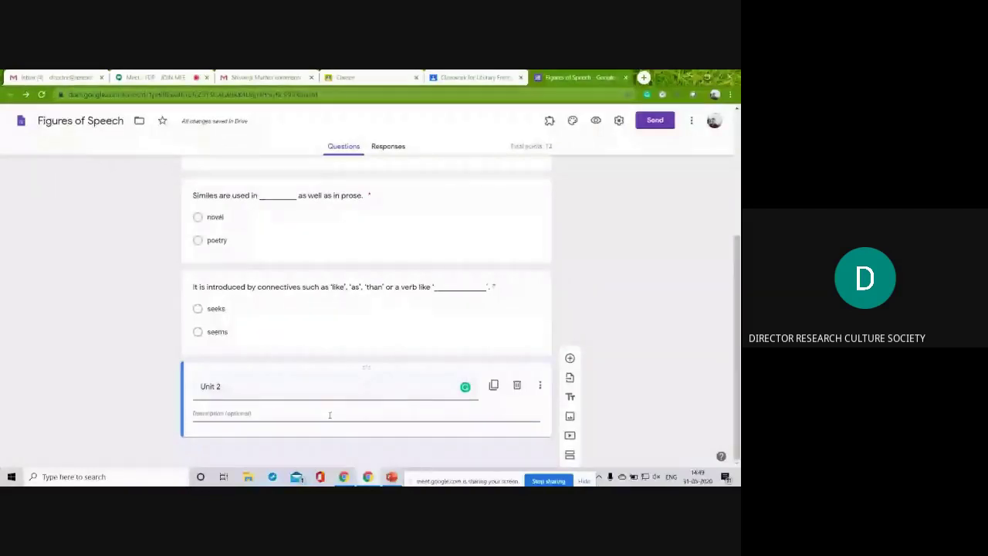
{"action": "type", "text": "Referen"}
{"action": "key", "text": "BackSpace"}
{"action": "key", "text": "BackSpace"}
{"action": "type", "text": "M"}
{"action": "type", "text": "nit 3"}
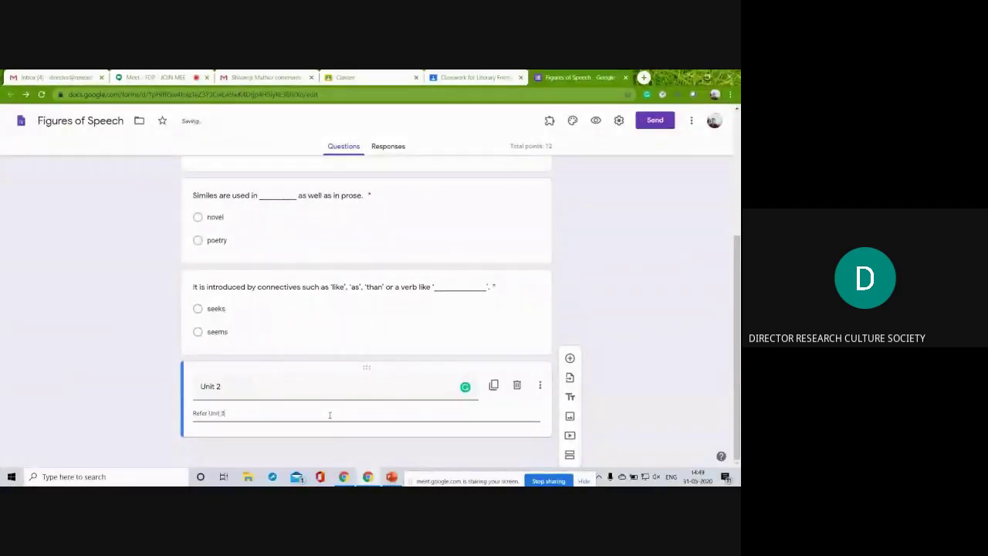
{"action": "key", "text": "BackSpace"}
{"action": "type", "text": "2"}
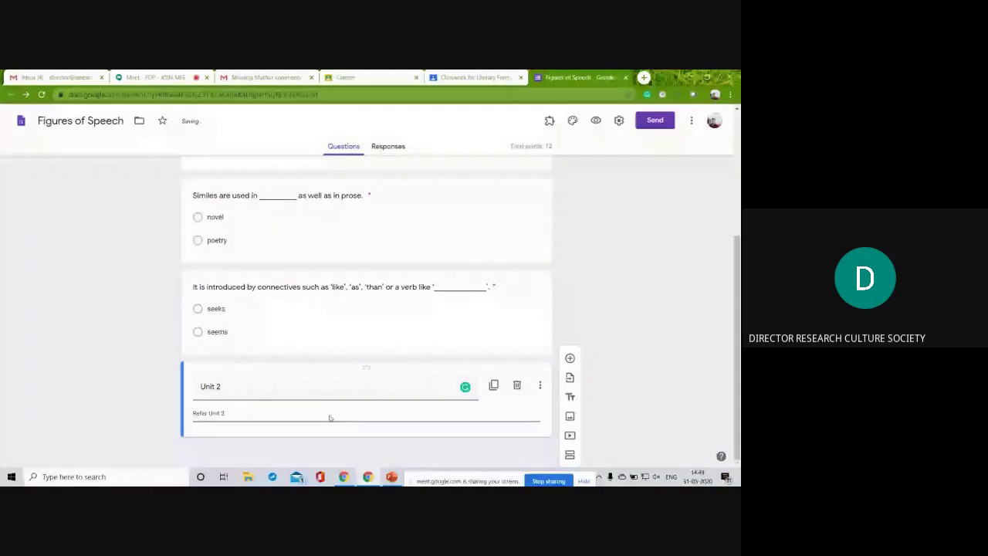
{"action": "type", "text": " study materials"}
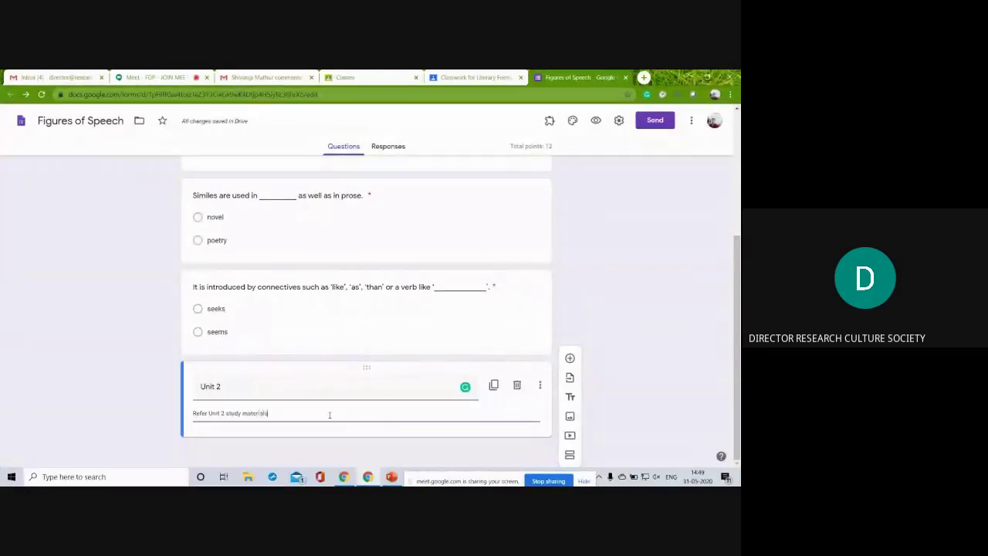
{"action": "left_click", "coordinate": [591, 352]}
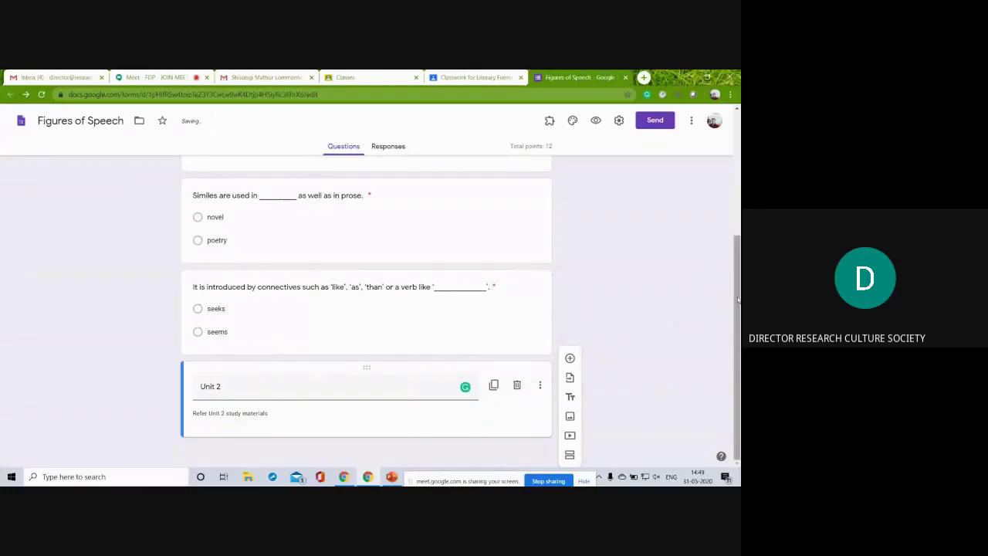
Add a new question titled 'Personification is similar to' below Unit 2
{"action": "left_click", "coordinate": [570, 359]}
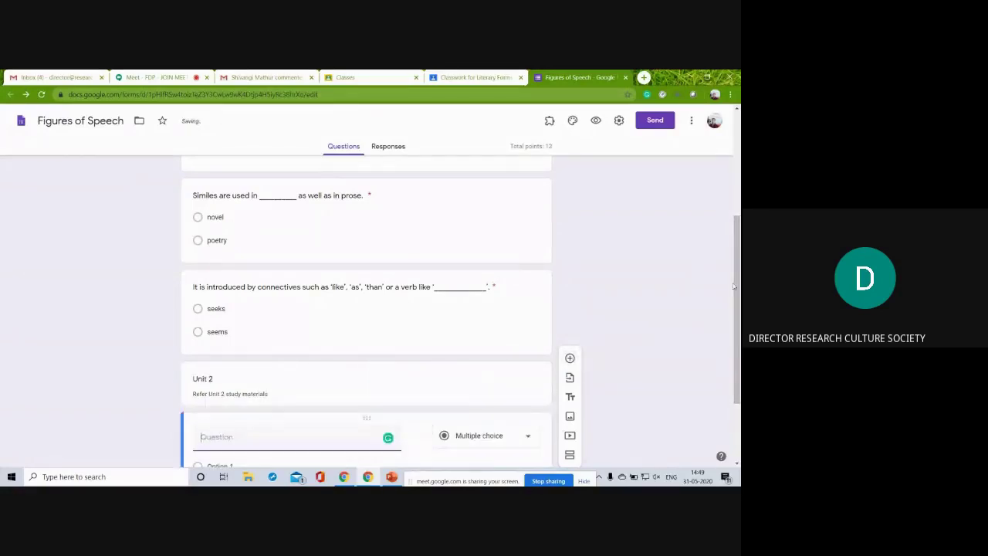
{"action": "left_click_drag", "start_coordinate": [734, 286], "coordinate": [729, 304]}
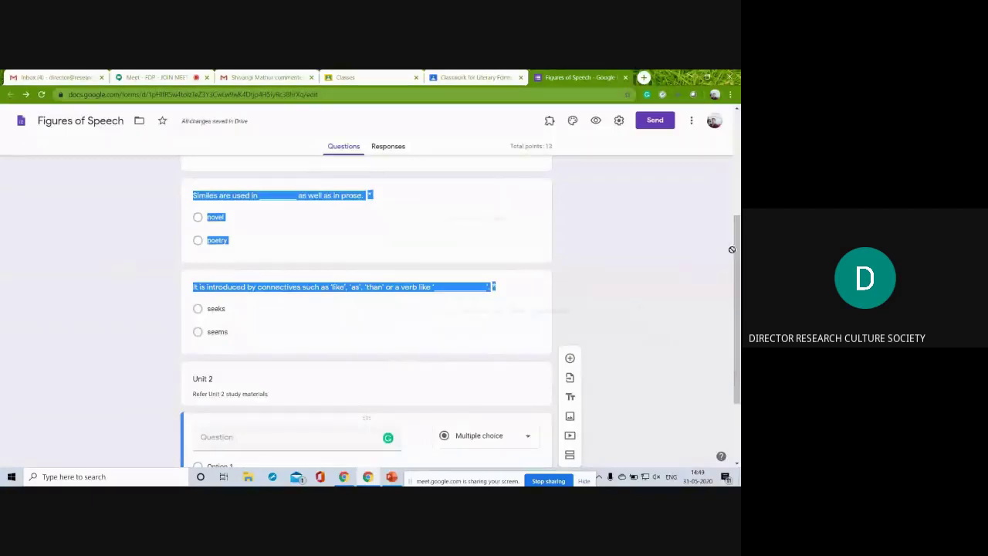
{"action": "left_click", "coordinate": [670, 250]}
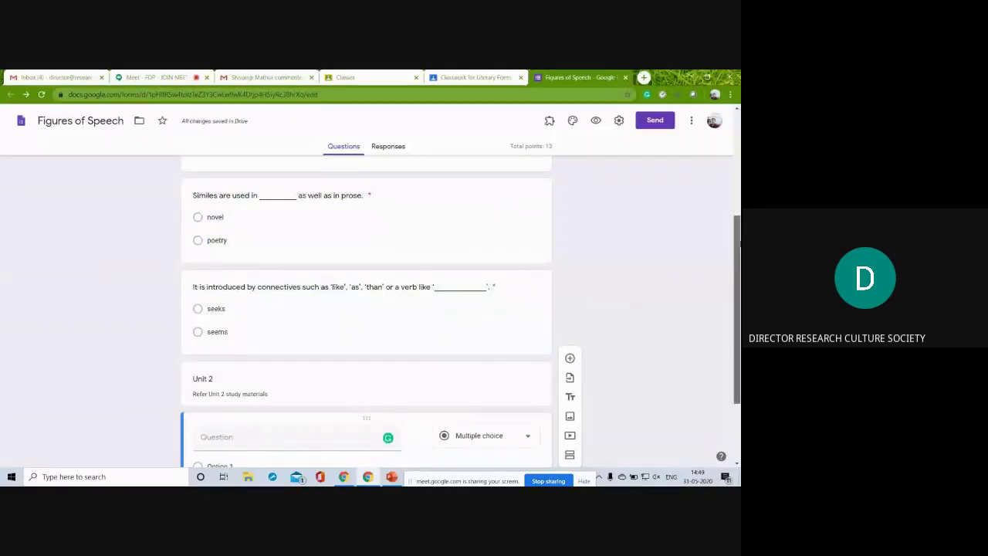
{"action": "scroll", "coordinate": [737, 246], "scroll_direction": "down", "scroll_amount": 1}
{"action": "scroll", "coordinate": [357, 355], "scroll_direction": "down", "scroll_amount": 1}
{"action": "left_click", "coordinate": [329, 334]}
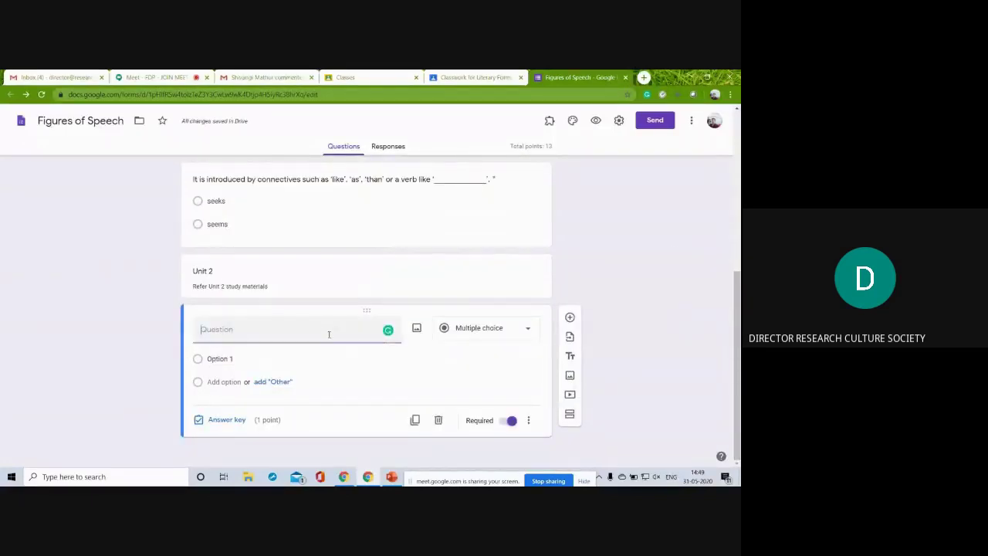
{"action": "type", "text": "W"}
{"action": "key", "text": "BackSpace"}
{"action": "type", "text": "Personification is similar to"}
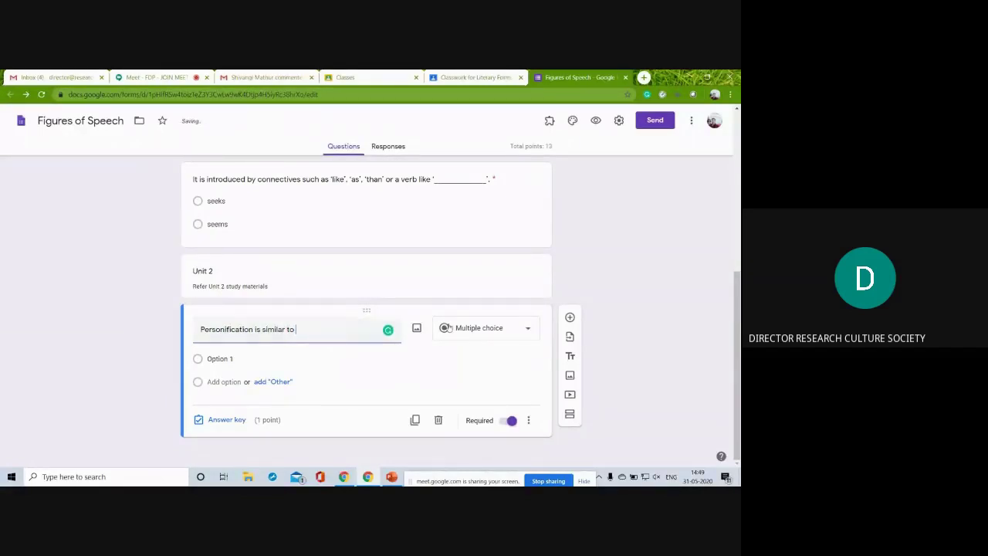
Make it a Checkboxes question with option 'Simile' and add an image to that option
{"action": "left_click", "coordinate": [487, 341]}
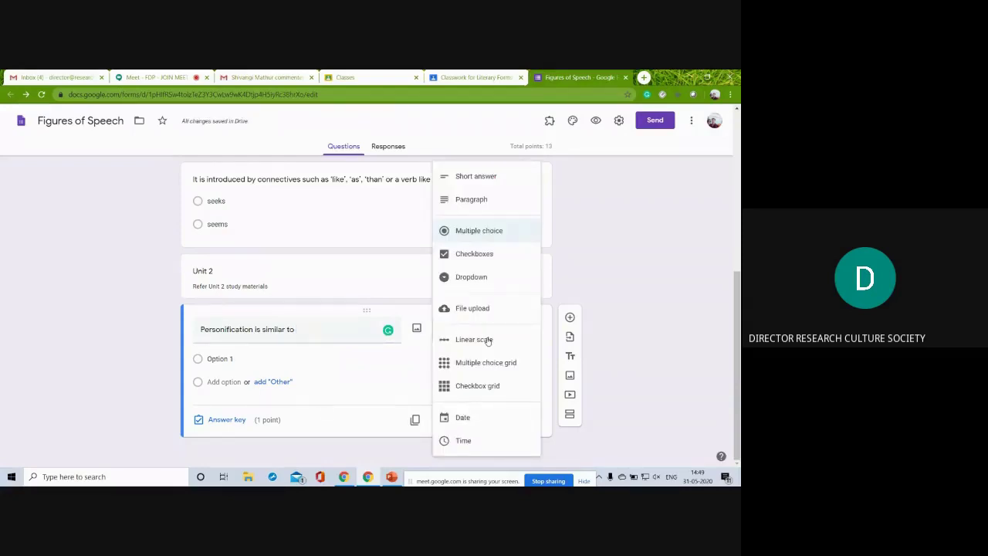
{"action": "left_click", "coordinate": [474, 254]}
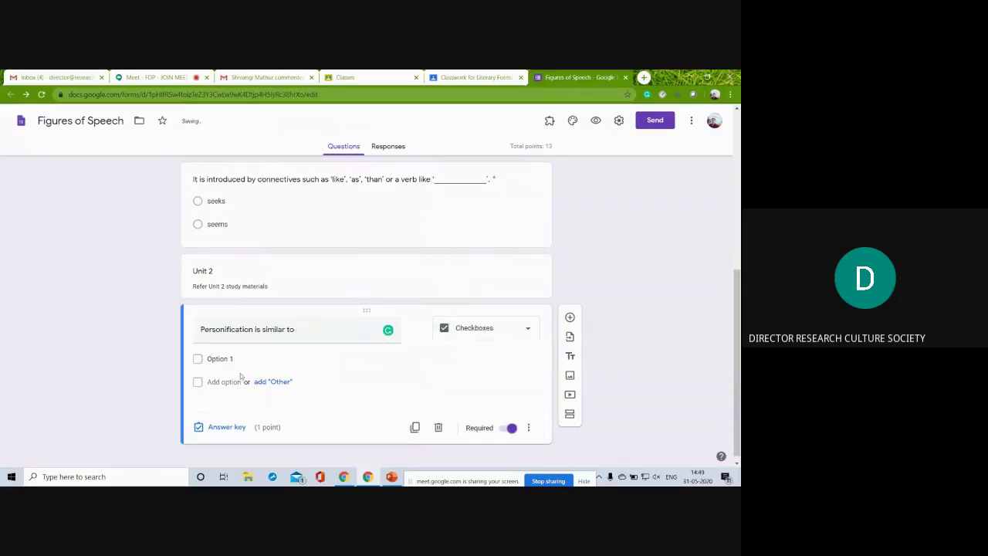
{"action": "left_click", "coordinate": [233, 358]}
{"action": "type", "text": "Simile"}
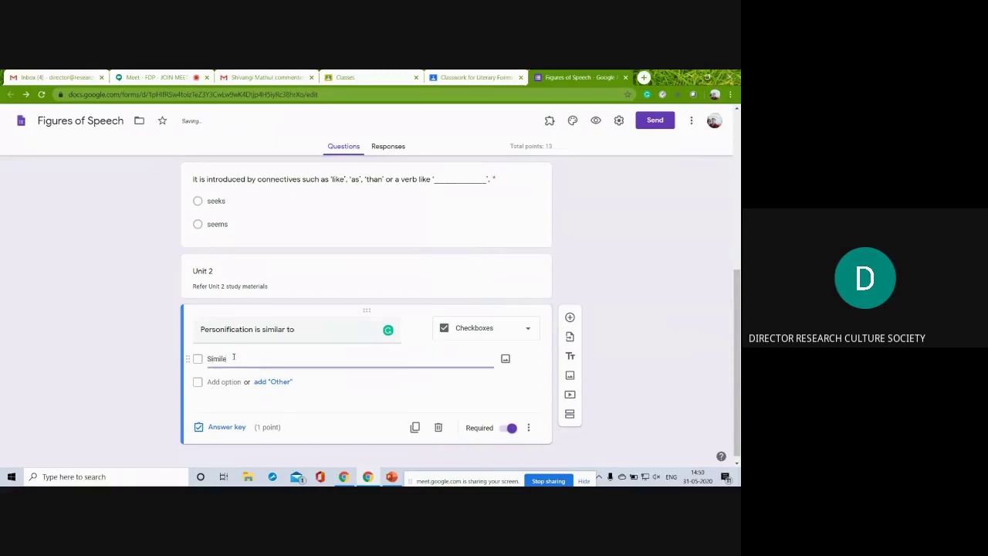
{"action": "key", "text": "Tab"}
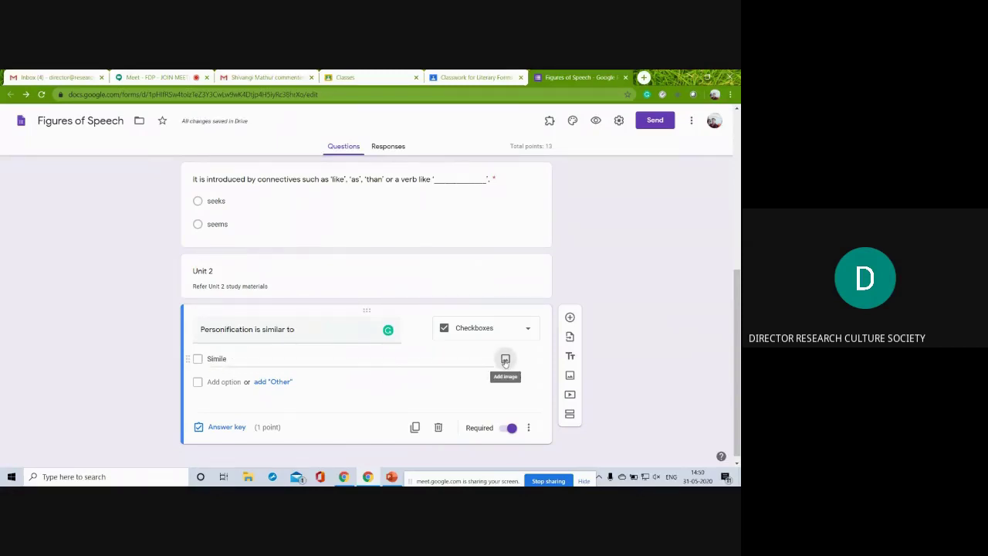
{"action": "left_click", "coordinate": [505, 358]}
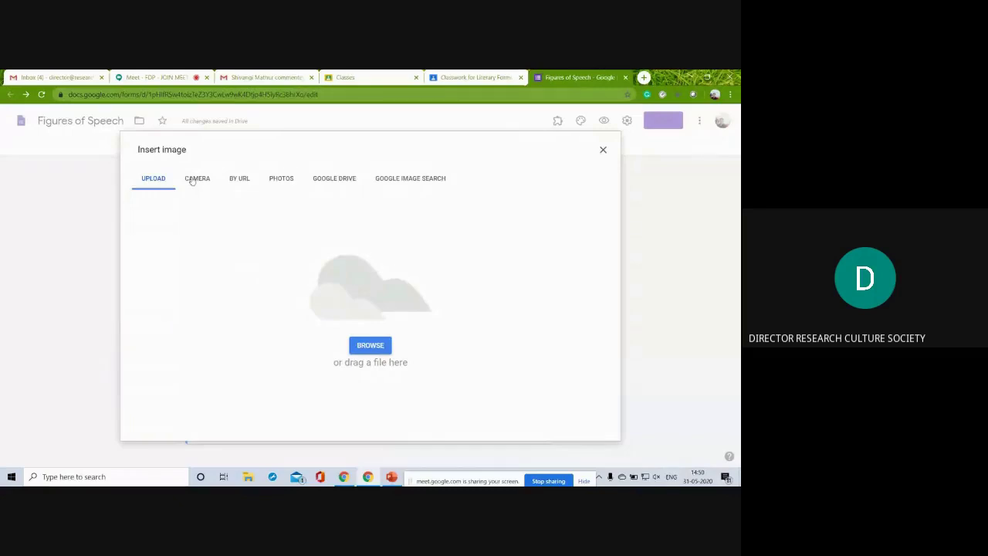
Search images for 'personification' and attach the cartoon robot picture to the Simile option
{"action": "left_click", "coordinate": [241, 182]}
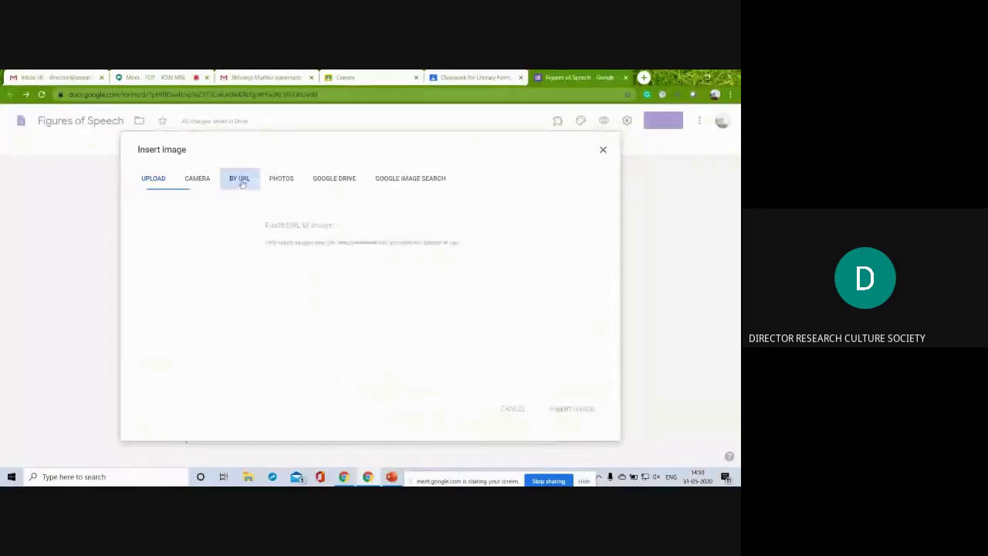
{"action": "left_click", "coordinate": [281, 180]}
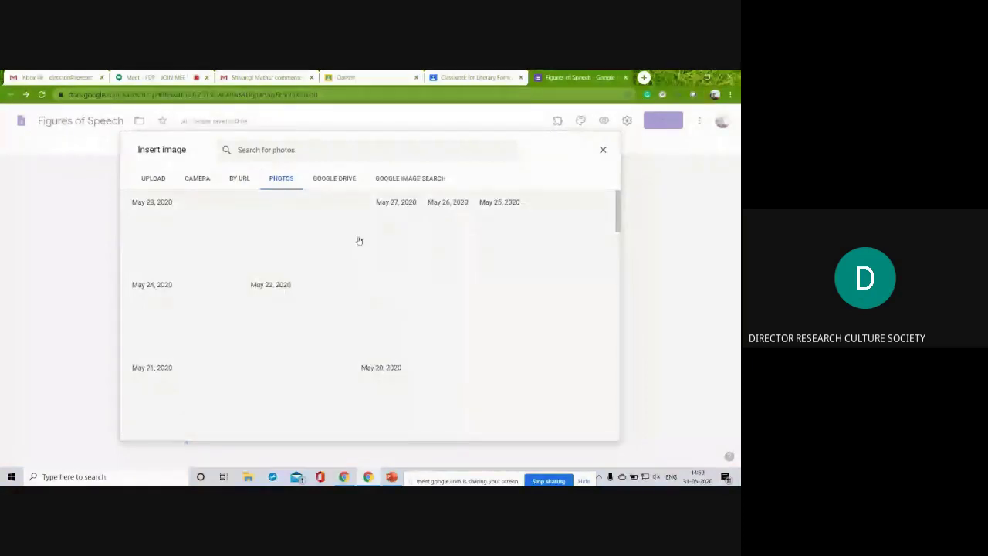
{"action": "left_click", "coordinate": [335, 182]}
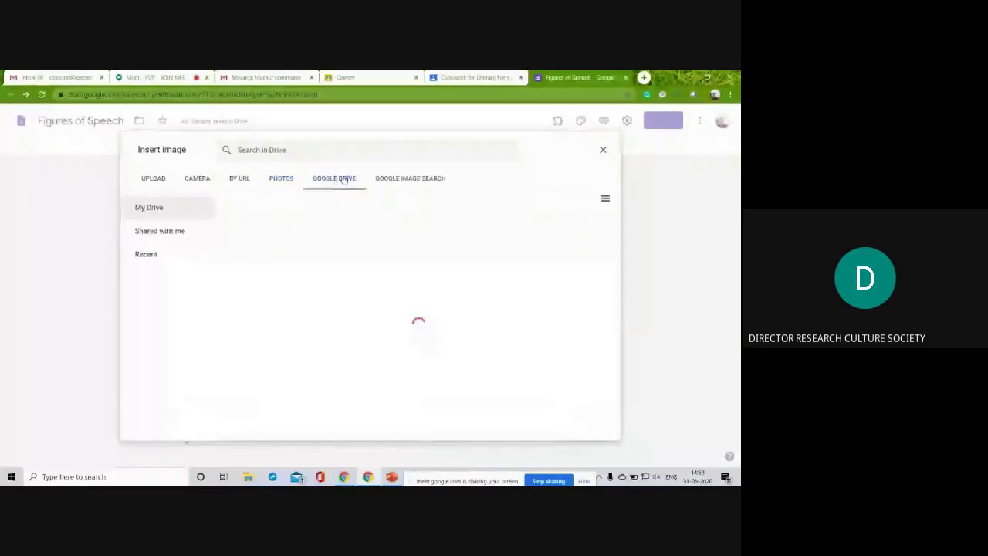
{"action": "left_click", "coordinate": [402, 179]}
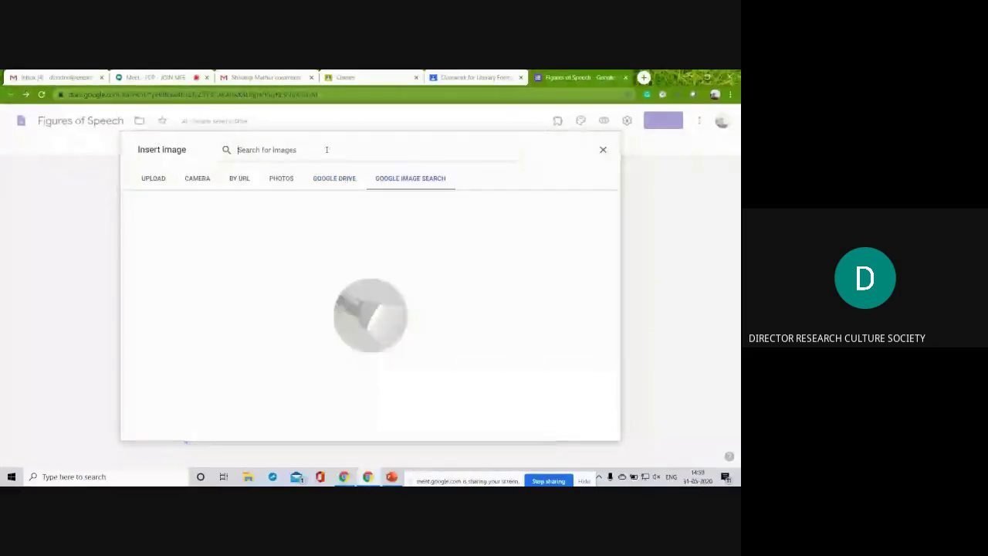
{"action": "type", "text": "pers"}
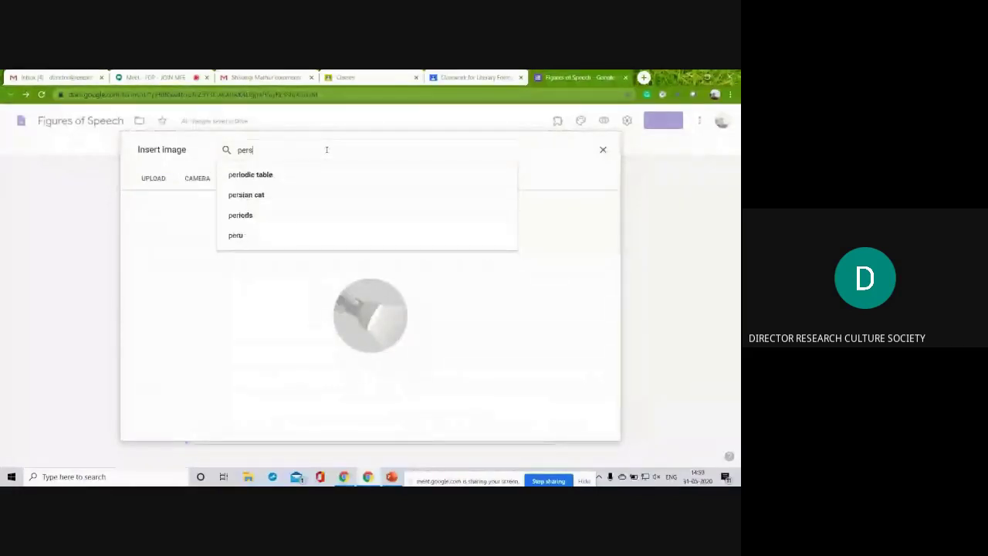
{"action": "type", "text": "onification"}
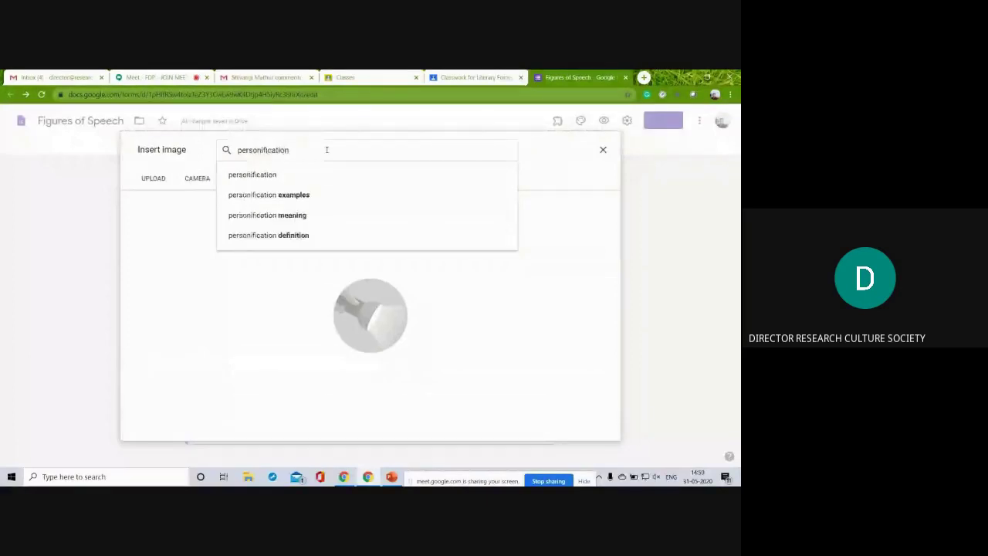
{"action": "key", "text": "Return"}
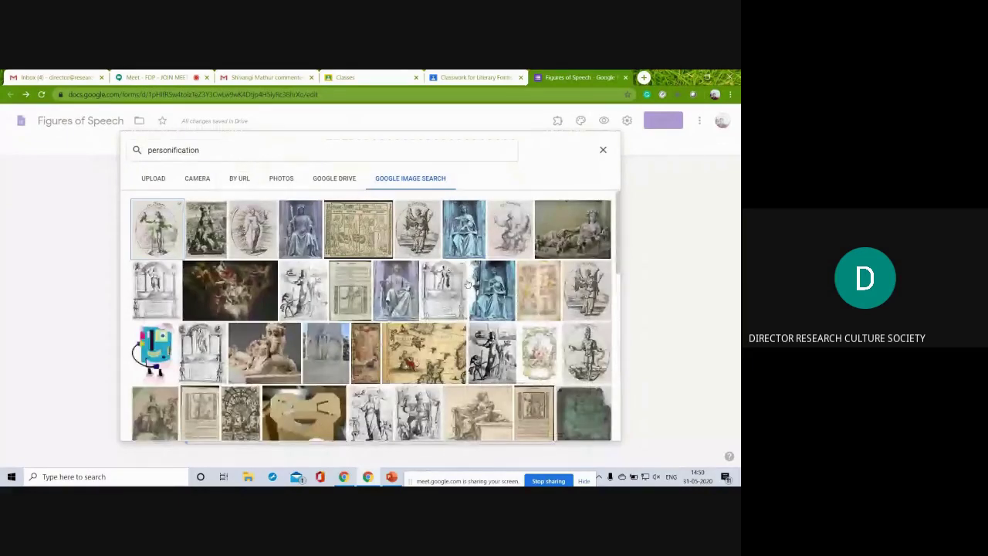
{"action": "scroll", "coordinate": [616, 267], "scroll_direction": "down", "scroll_amount": 2}
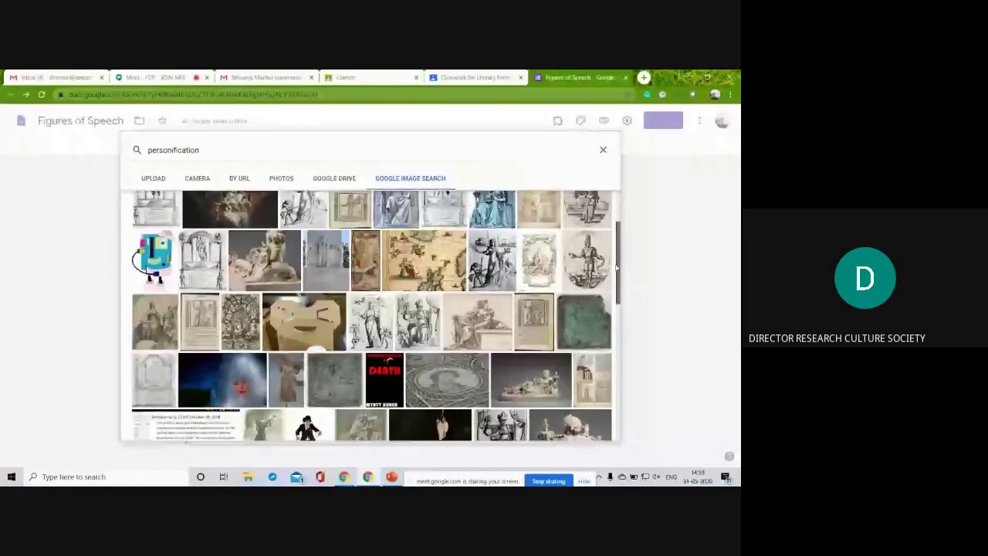
{"action": "left_click_drag", "start_coordinate": [615, 268], "coordinate": [619, 296]}
{"action": "scroll", "coordinate": [619, 295], "scroll_direction": "down", "scroll_amount": 2}
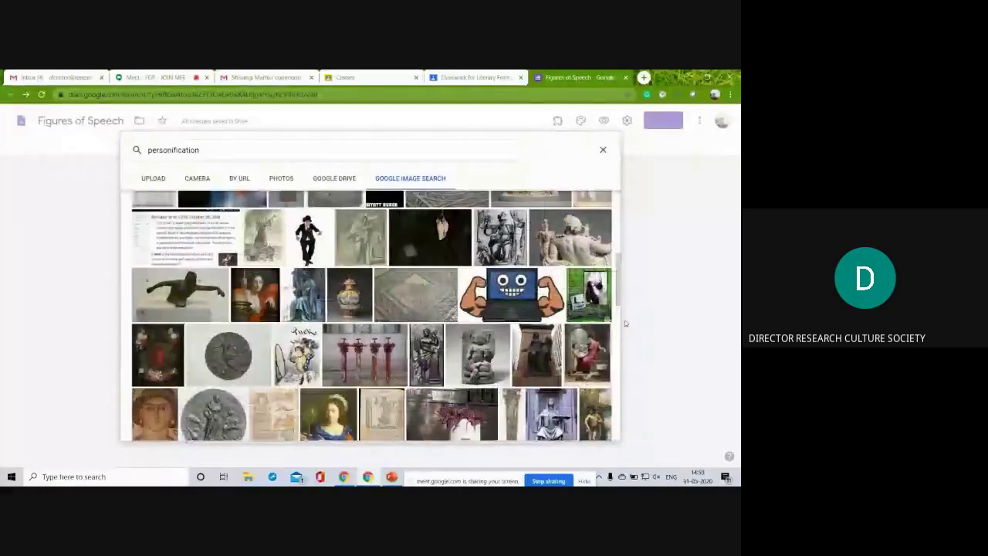
{"action": "left_click", "coordinate": [480, 292]}
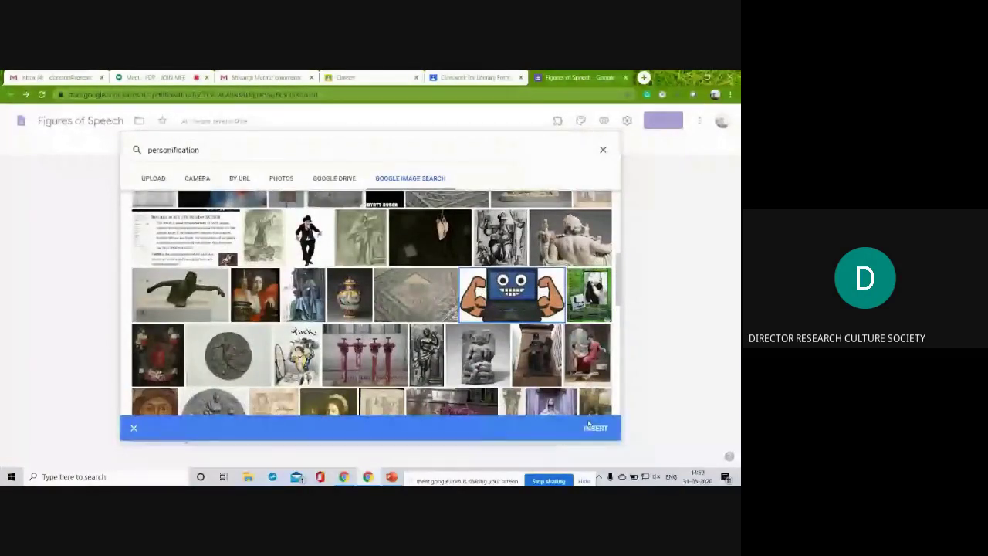
{"action": "left_click", "coordinate": [594, 427]}
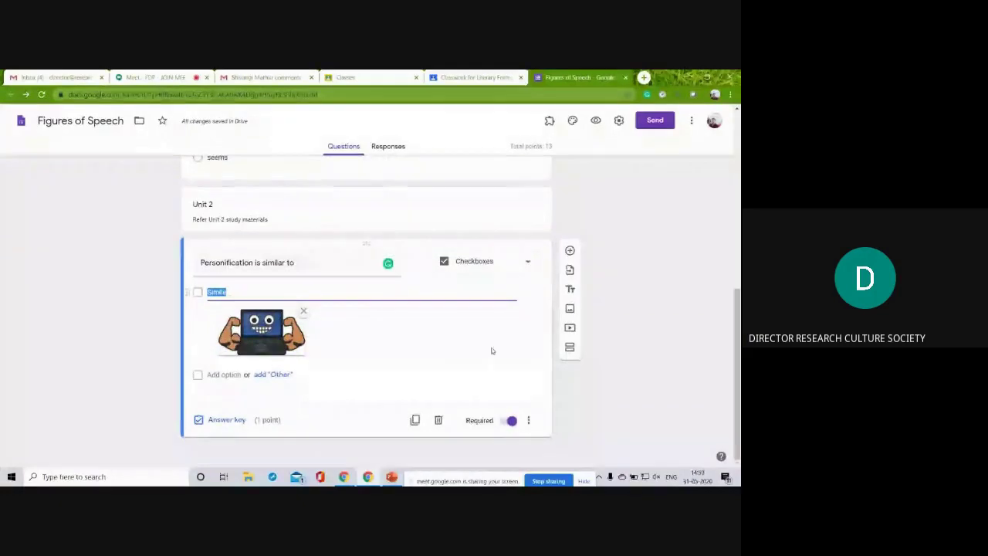
Add Metaphor and Hyperbole as further answer options
{"action": "left_click", "coordinate": [241, 376]}
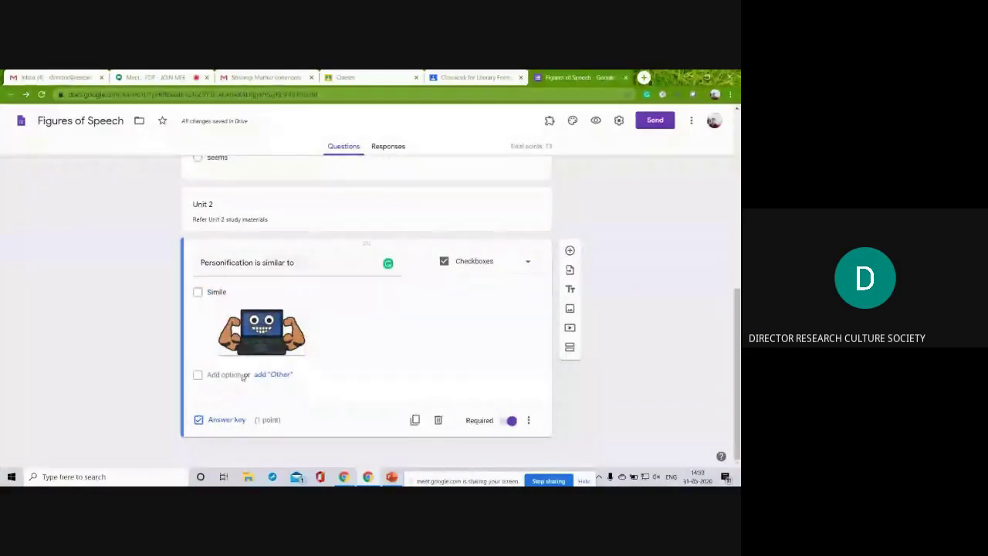
{"action": "type", "text": "M"}
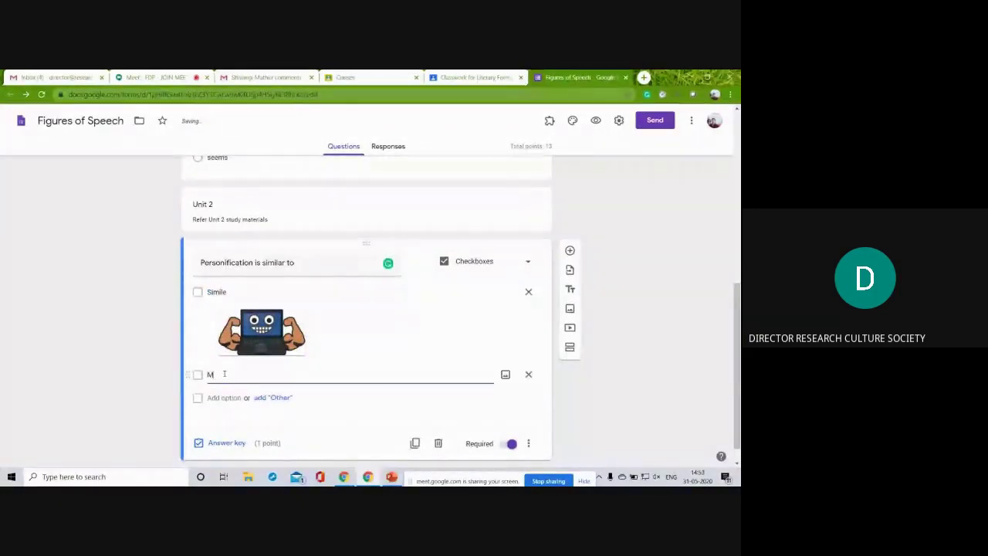
{"action": "type", "text": "etaphor"}
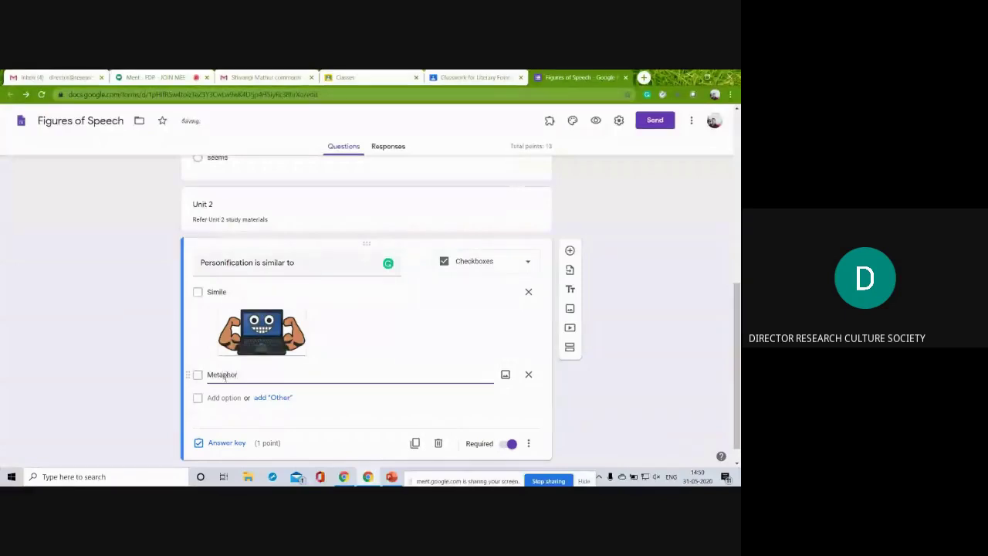
{"action": "left_click", "coordinate": [224, 397]}
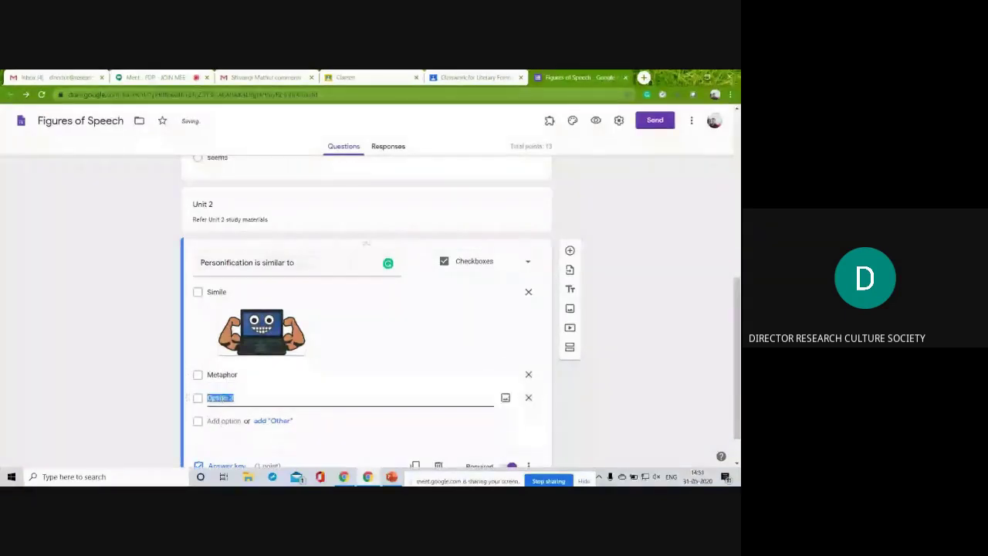
{"action": "type", "text": "Hyp"}
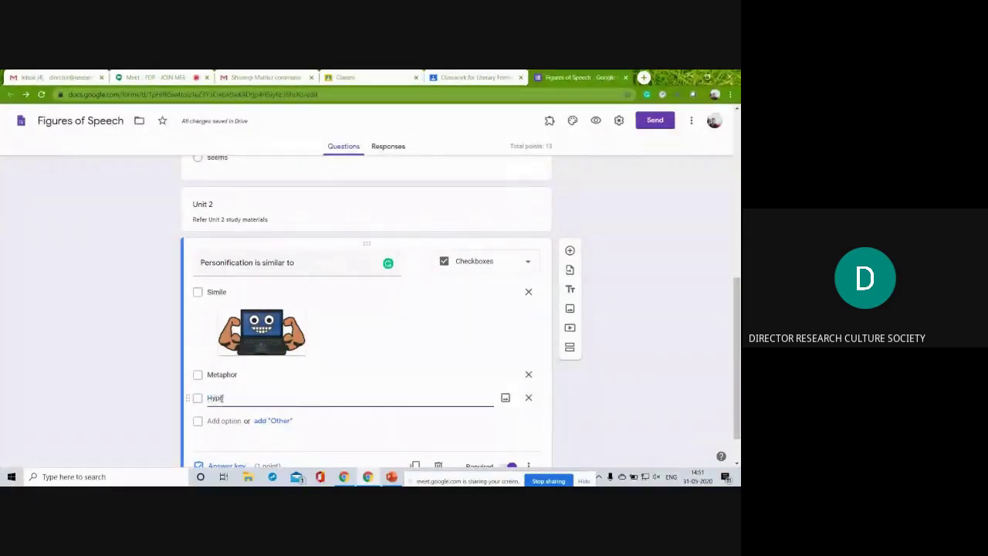
{"action": "type", "text": "erbole"}
{"action": "left_click", "coordinate": [727, 332]}
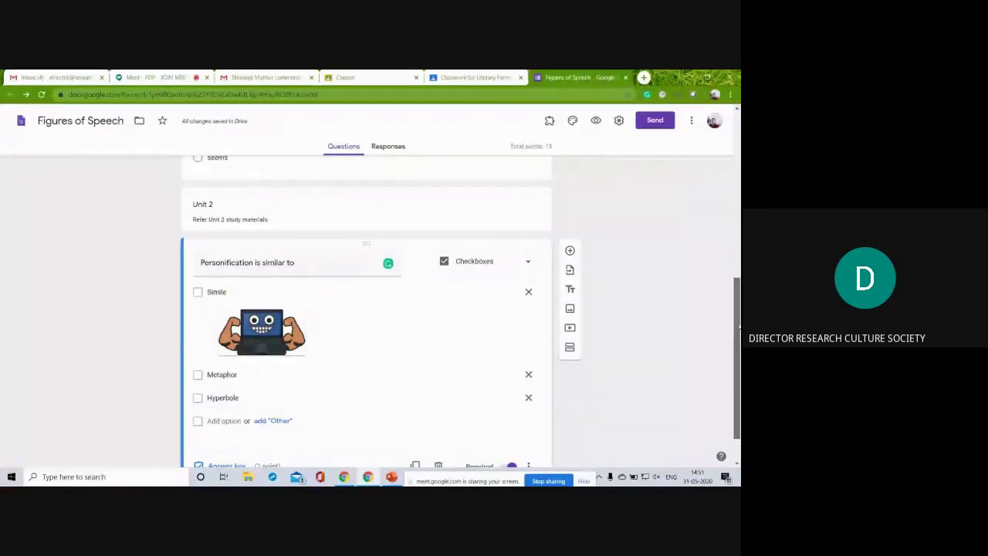
In the answer key, mark Simile correct and lower the points to 3
{"action": "scroll", "coordinate": [727, 332], "scroll_direction": "down", "scroll_amount": 1}
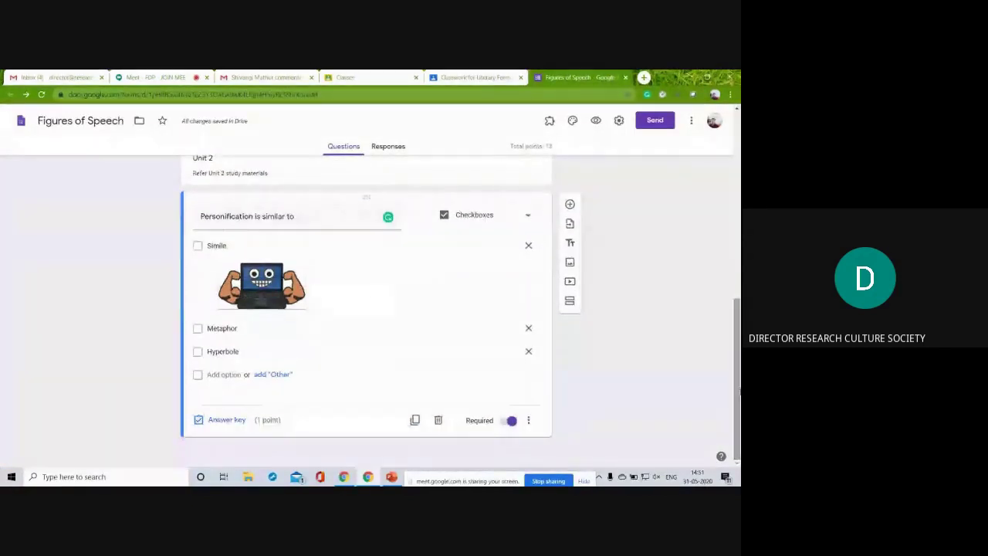
{"action": "left_click", "coordinate": [225, 419]}
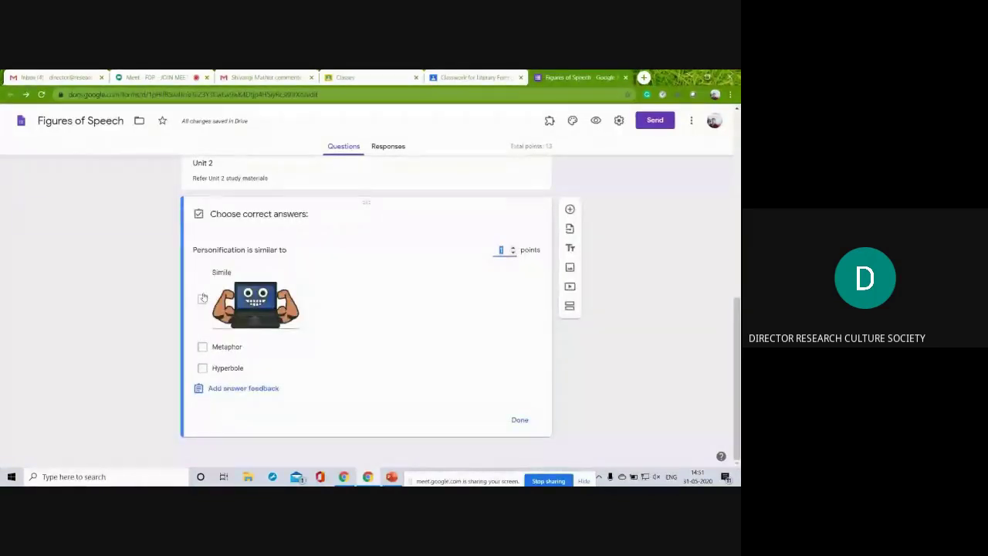
{"action": "left_click", "coordinate": [202, 300]}
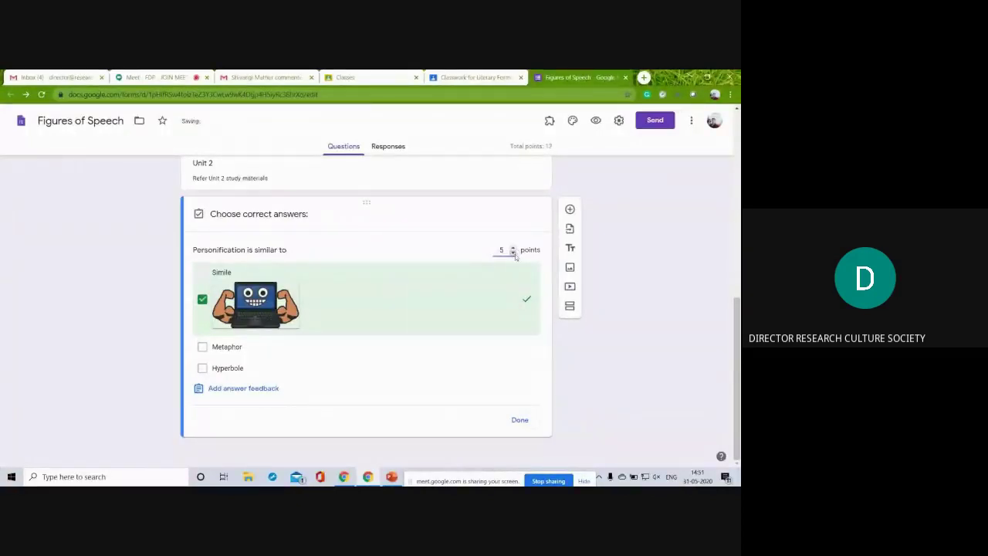
{"action": "left_click", "coordinate": [515, 255]}
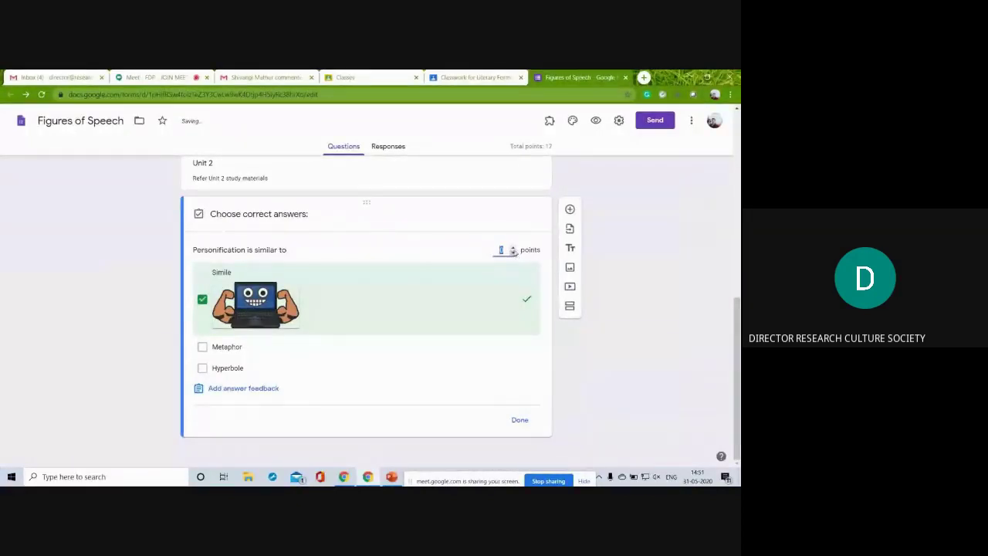
{"action": "left_click", "coordinate": [520, 419]}
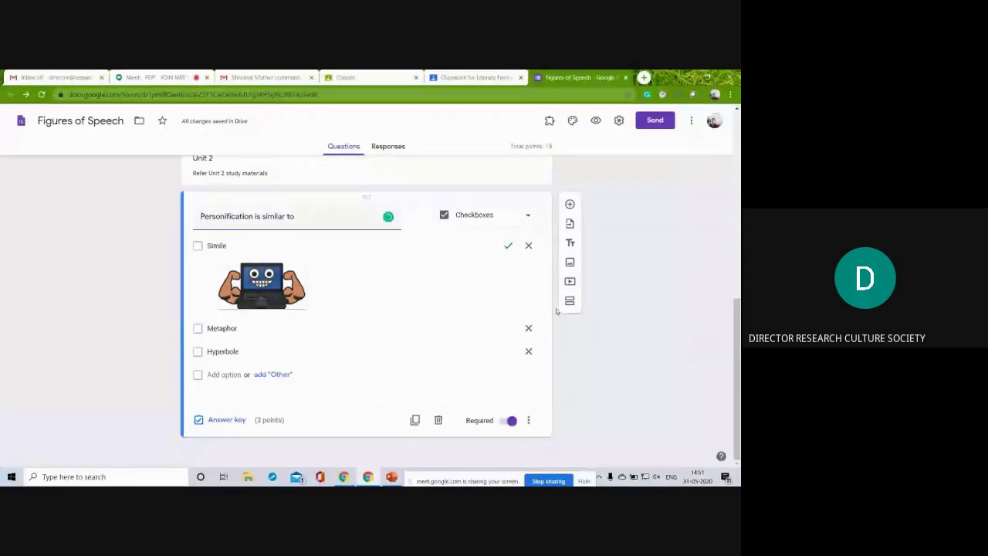
Insert the blue FACT and Belief cartoon from a 'figures of speech' image search
{"action": "left_click", "coordinate": [570, 263]}
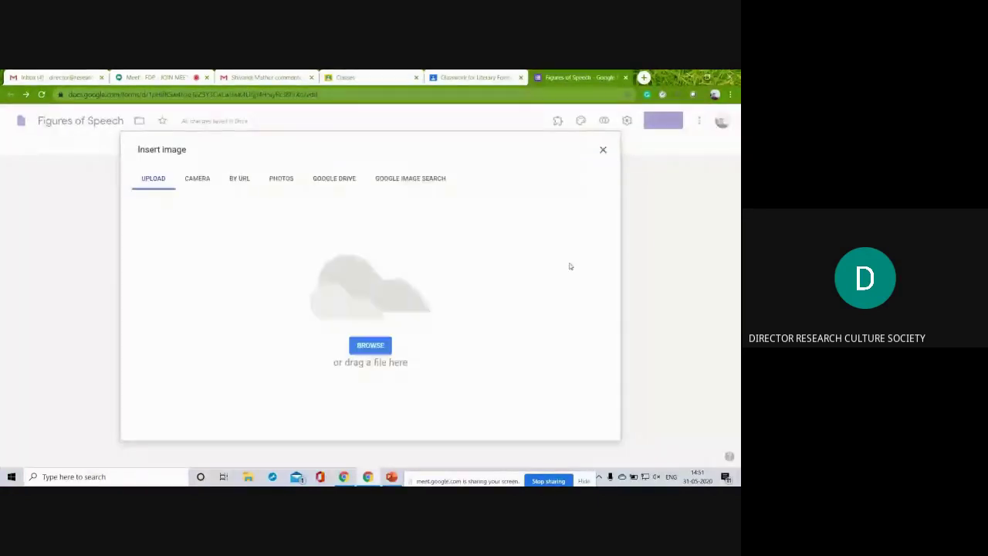
{"action": "left_click", "coordinate": [425, 179]}
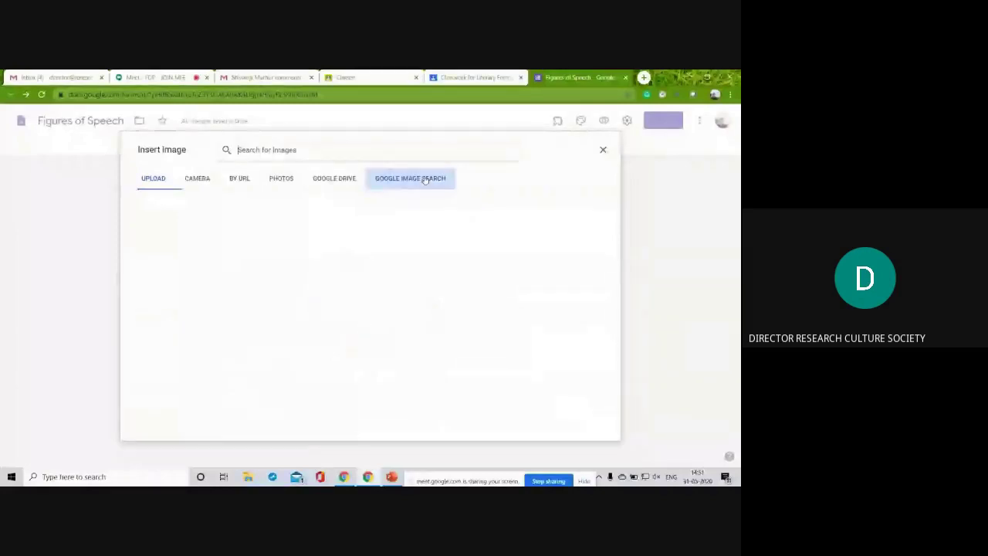
{"action": "type", "text": "fig"}
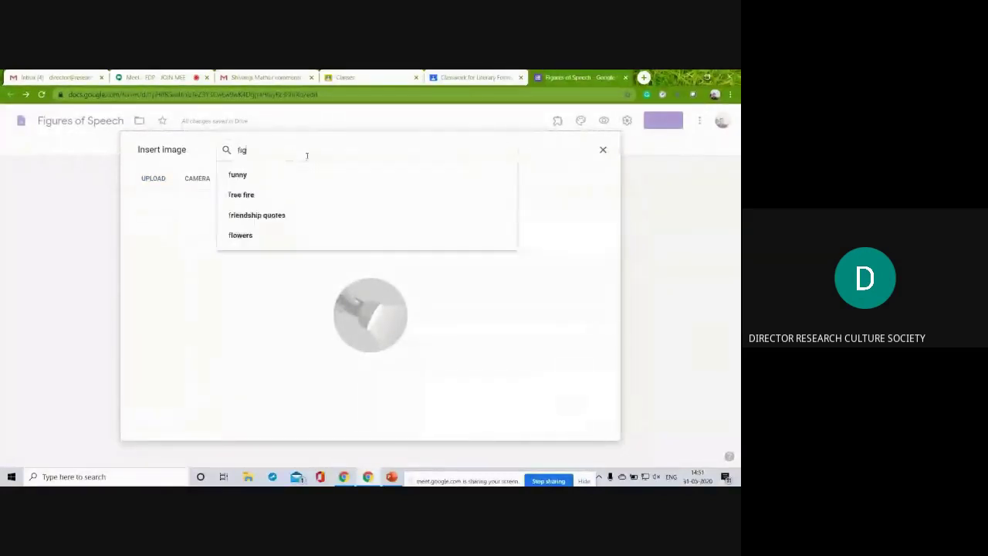
{"action": "type", "text": "ures of s"}
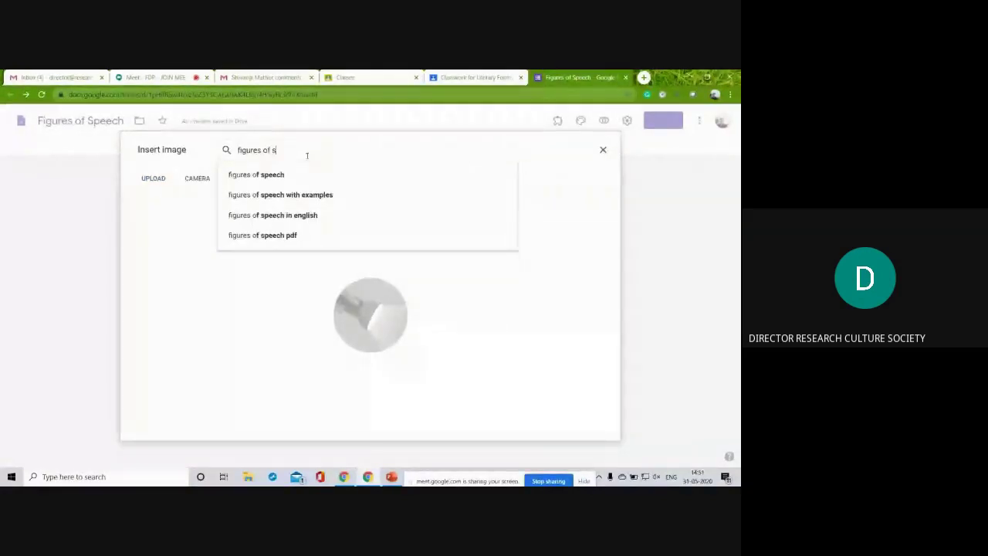
{"action": "type", "text": "peech"}
{"action": "key", "text": "Return"}
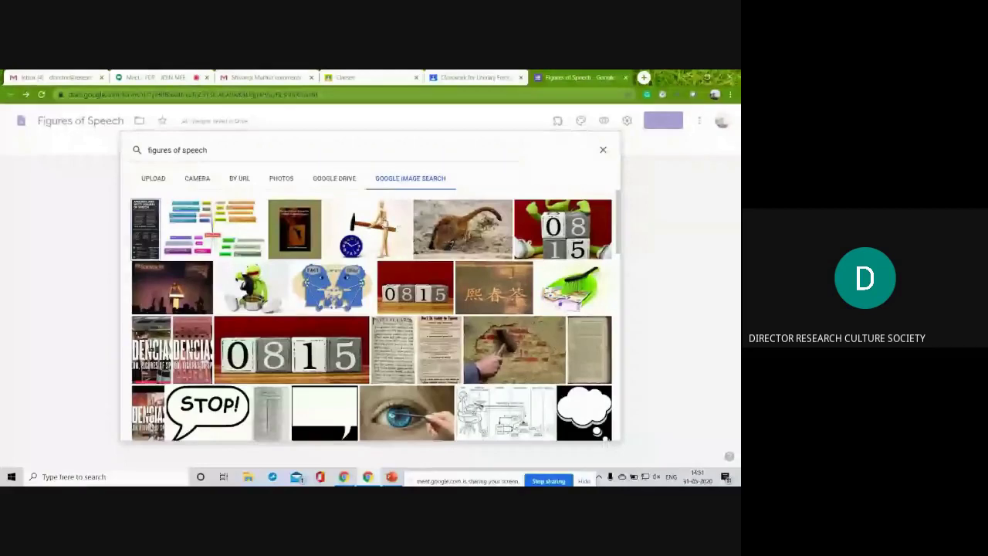
{"action": "left_click", "coordinate": [385, 223]}
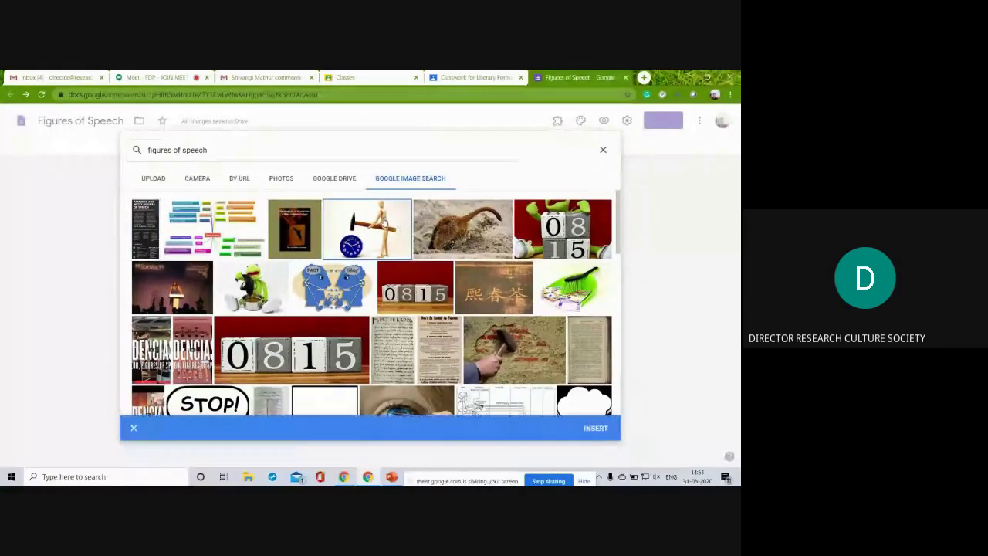
{"action": "left_click", "coordinate": [362, 294]}
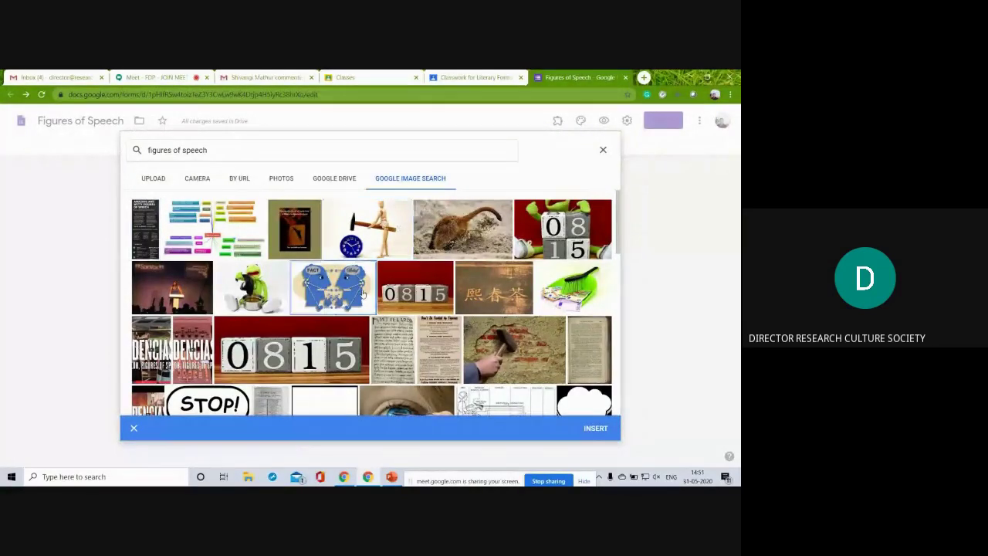
{"action": "left_click", "coordinate": [594, 428]}
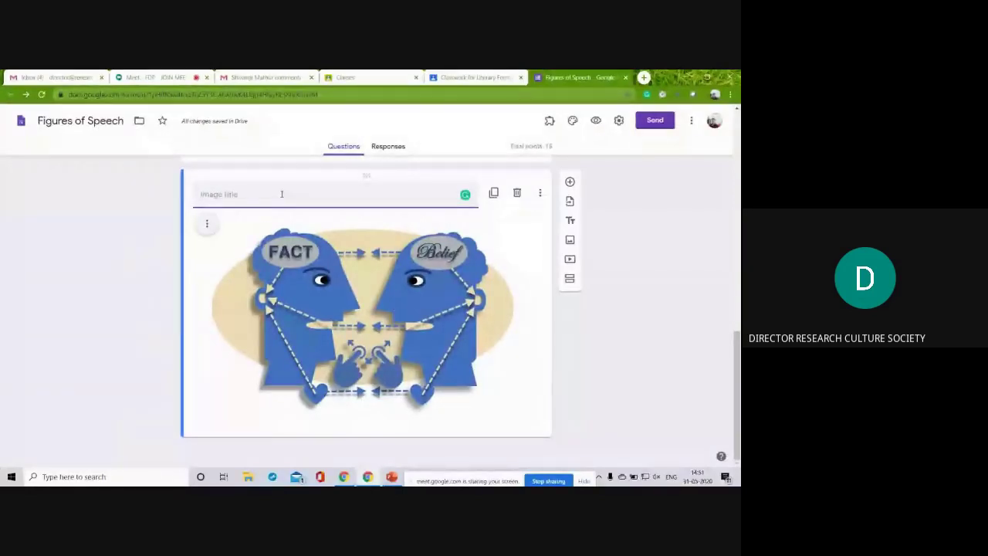
Title the picture 'Illusion', then expand it to 'What is an Illusion?'
{"action": "type", "text": "Illusion"}
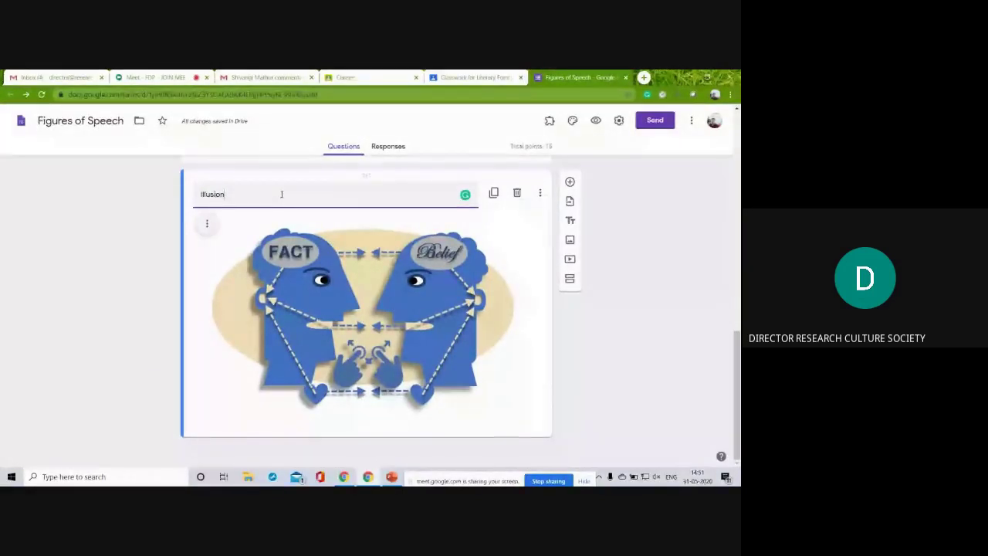
{"action": "left_click", "coordinate": [544, 352]}
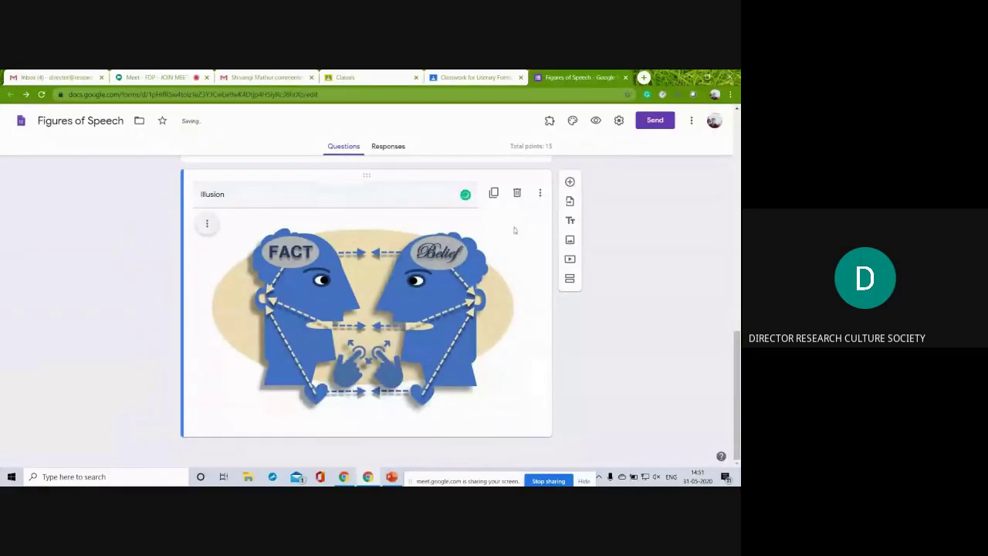
{"action": "double_click", "coordinate": [316, 194]}
{"action": "key", "text": "Left"}
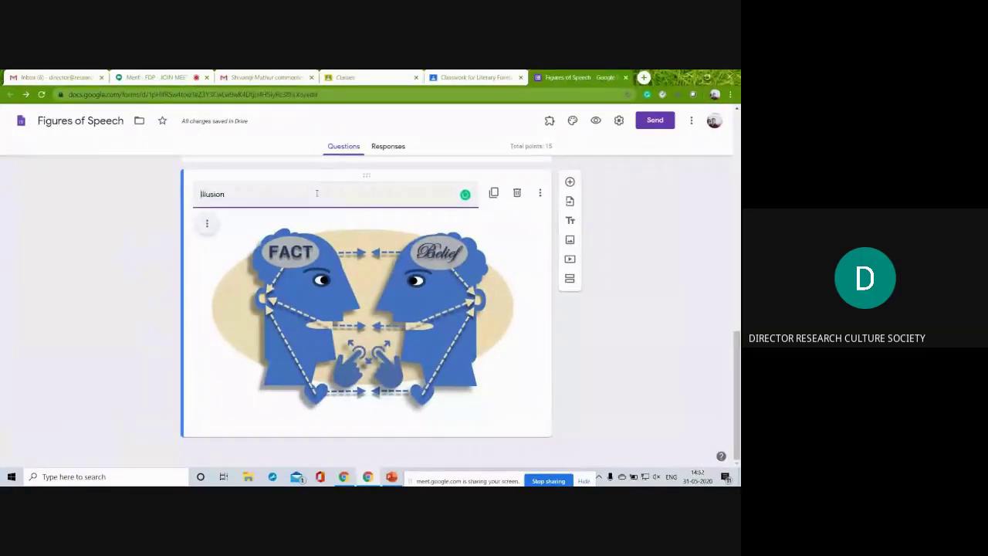
{"action": "type", "text": "What "}
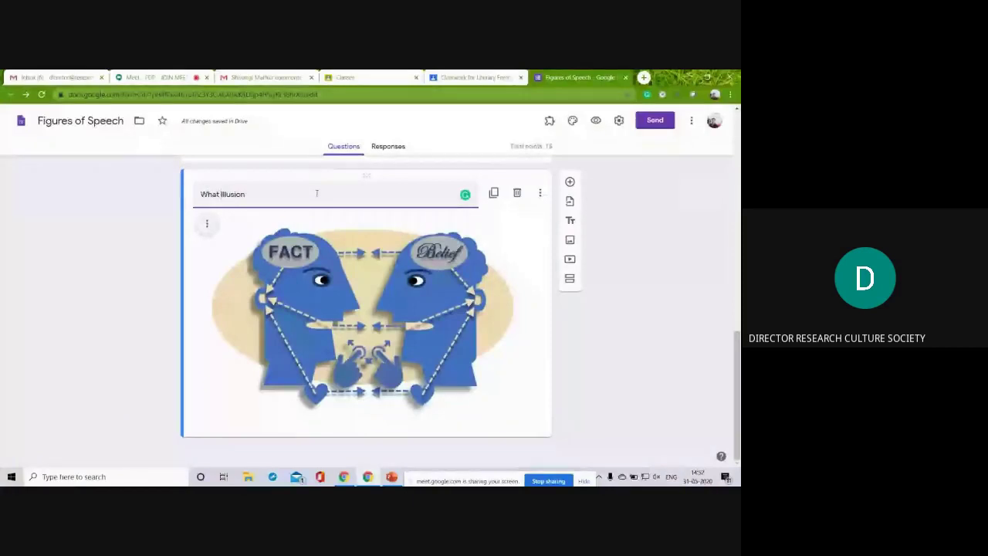
{"action": "type", "text": "is an"}
{"action": "left_click", "coordinate": [316, 194]}
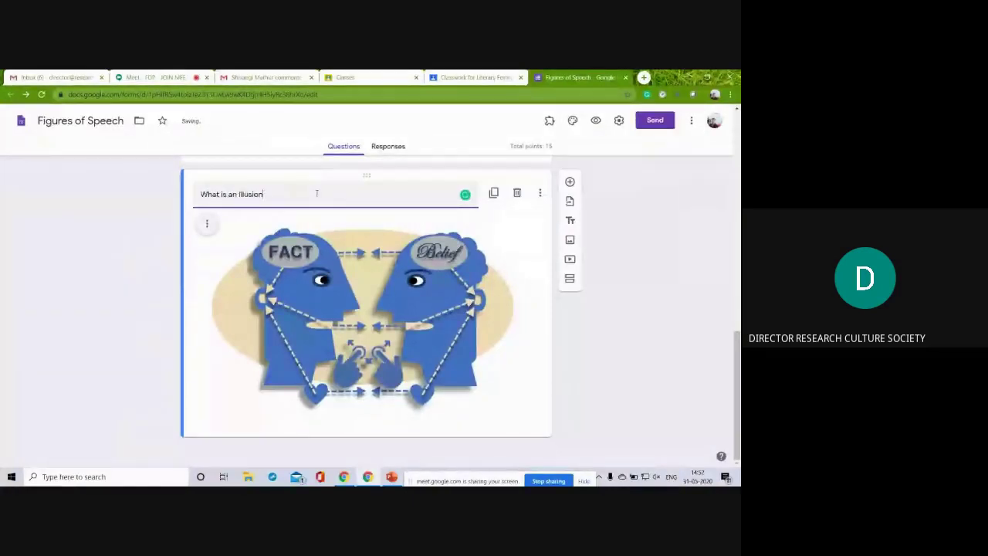
Add a hover text line to the picture, then remove it again
{"action": "left_click", "coordinate": [538, 195]}
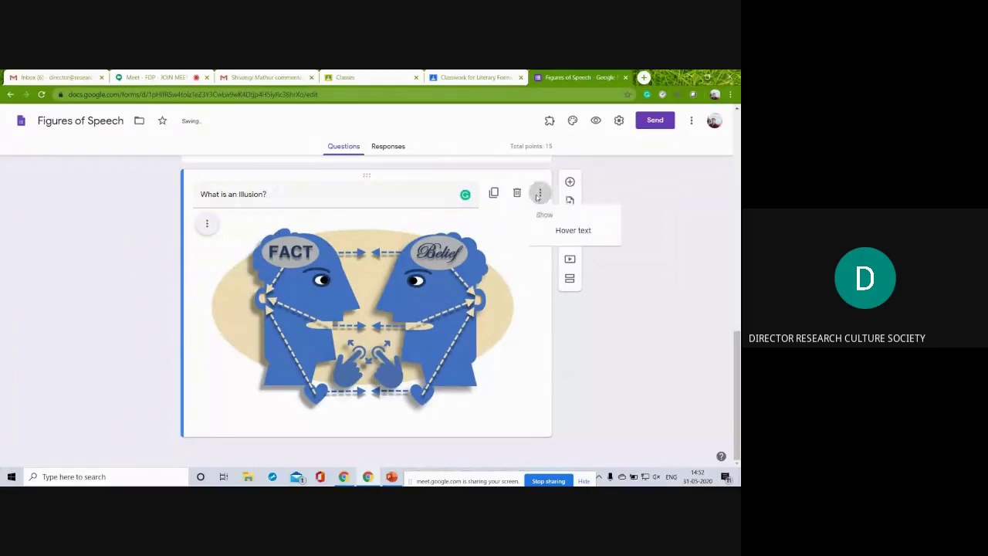
{"action": "left_click", "coordinate": [564, 231]}
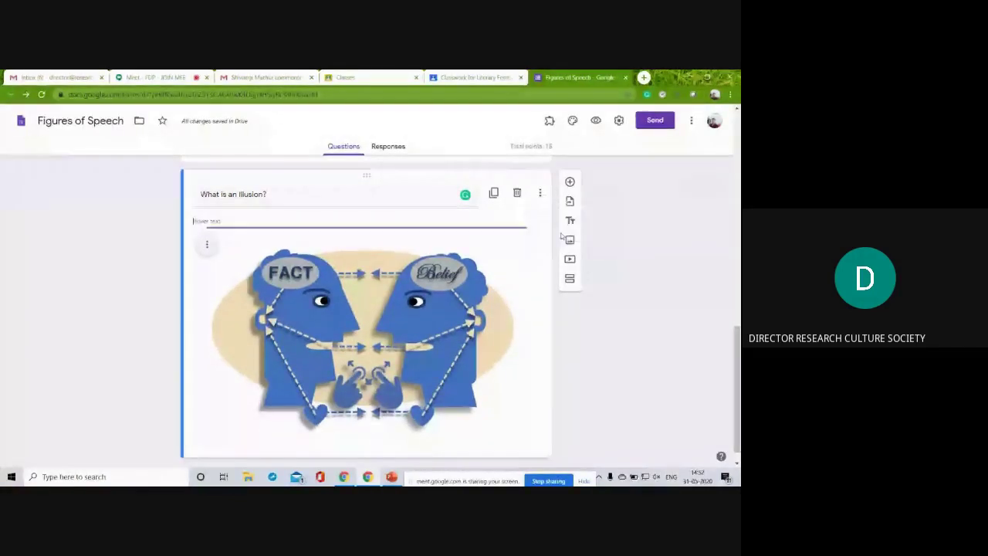
{"action": "left_click", "coordinate": [540, 192]}
{"action": "left_click", "coordinate": [546, 232]}
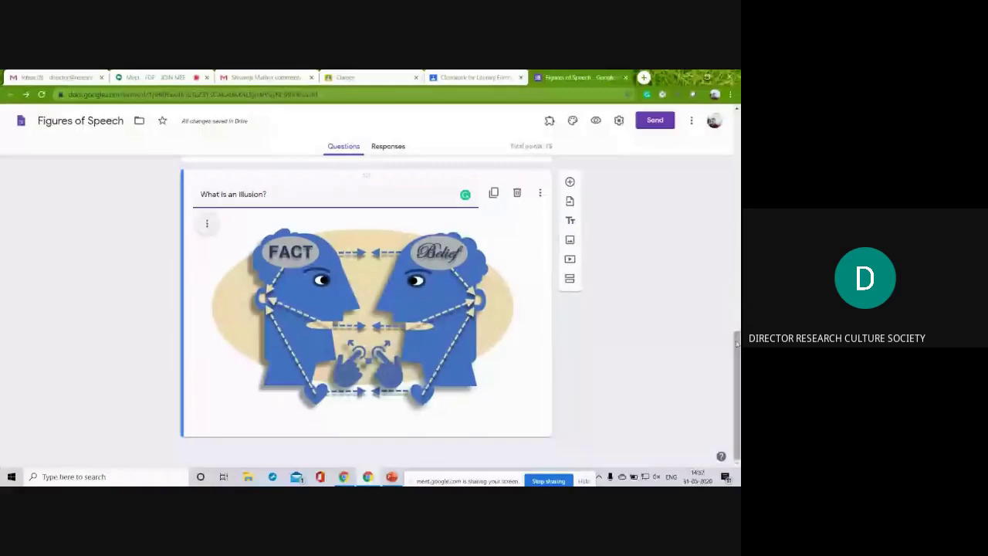
{"action": "left_click", "coordinate": [498, 400]}
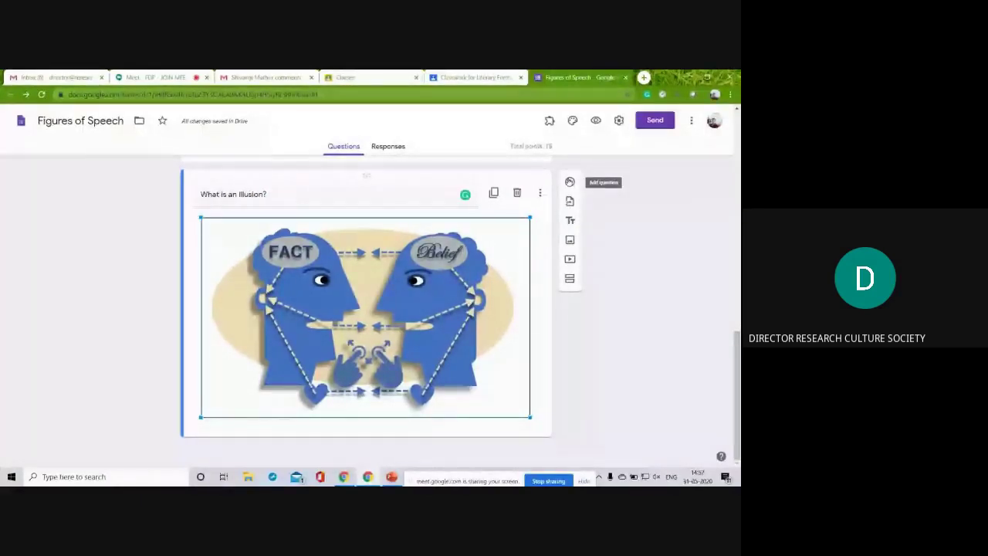
Add a new question below the picture and re-enter 'illusion' in the picture title
{"action": "left_click", "coordinate": [569, 181]}
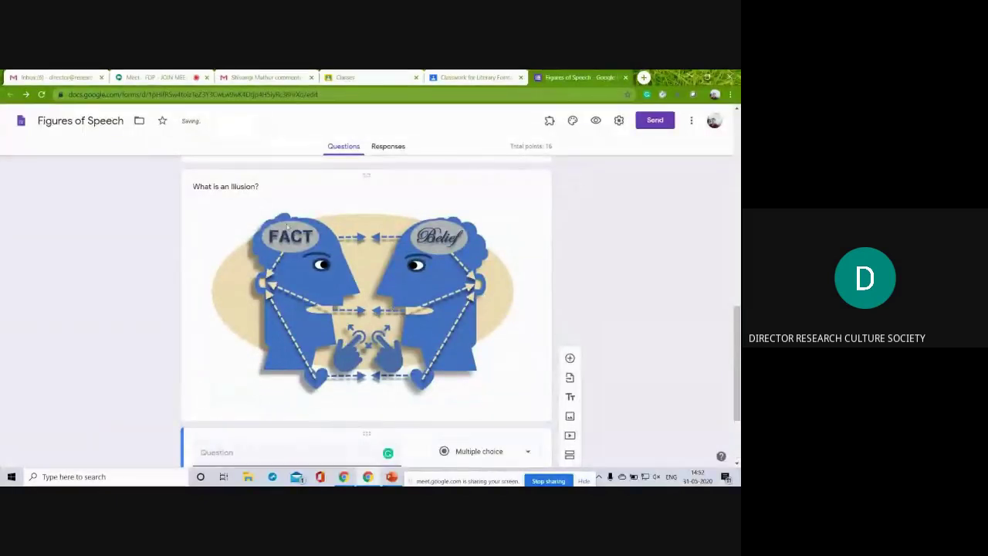
{"action": "left_click", "coordinate": [255, 188]}
{"action": "key", "text": "BackSpace"}
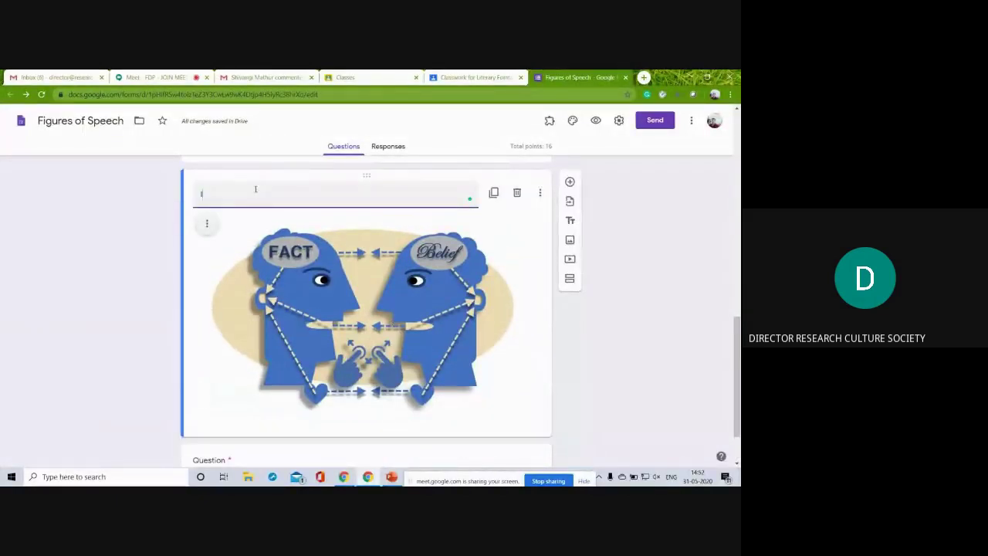
{"action": "type", "text": "illusion"}
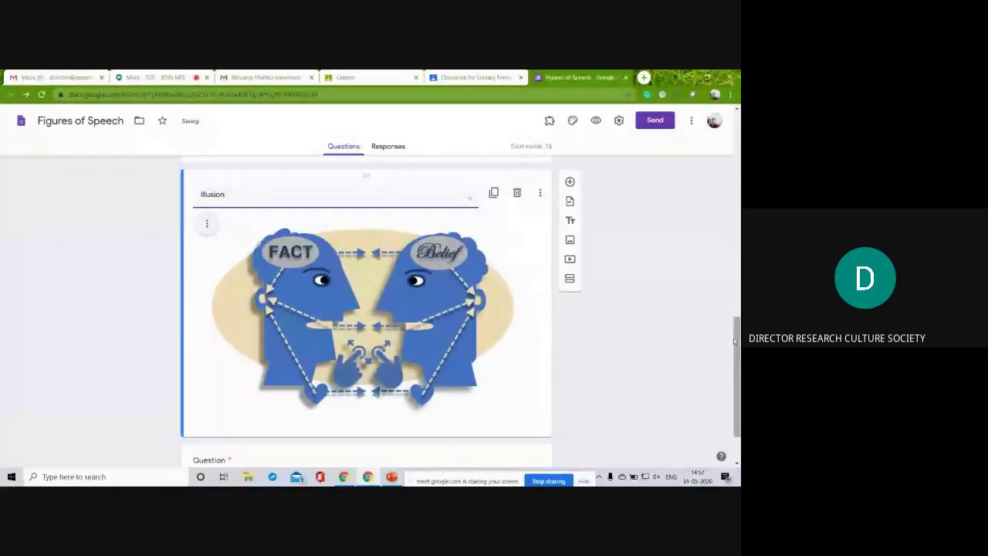
Title the new question 'What is an illusion' and make it a Paragraph question
{"action": "scroll", "coordinate": [367, 309], "scroll_direction": "down", "scroll_amount": 2}
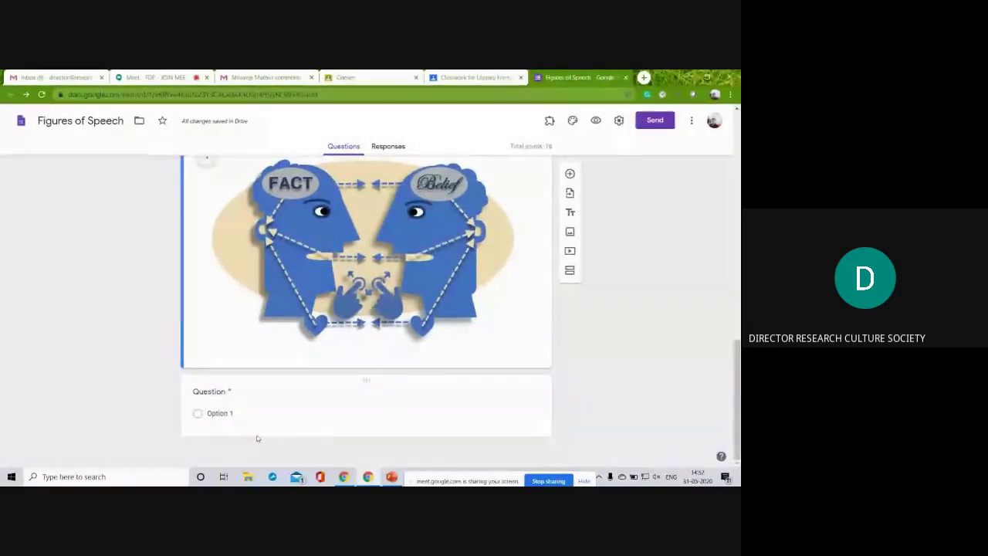
{"action": "left_click", "coordinate": [228, 395]}
{"action": "type", "text": "What"}
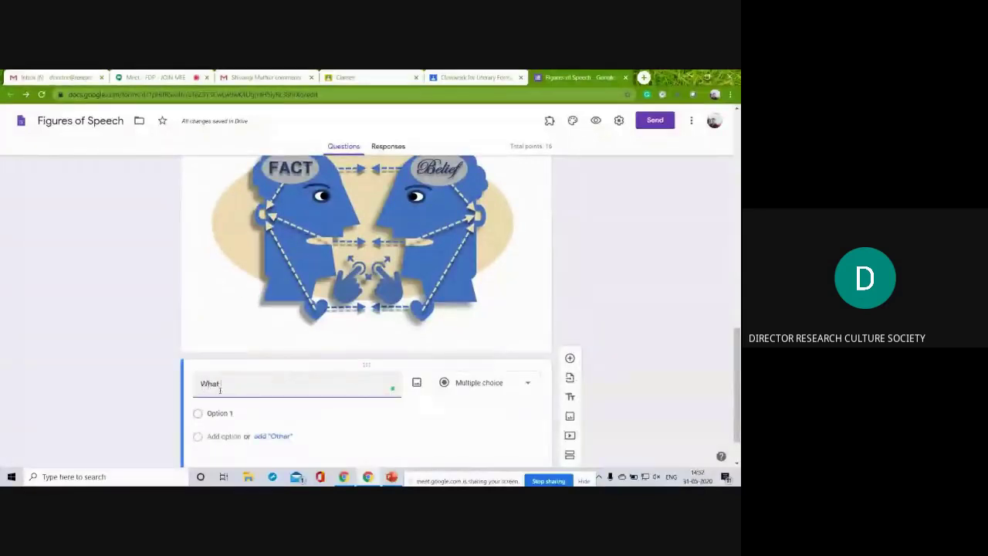
{"action": "type", "text": " is an illusion?"}
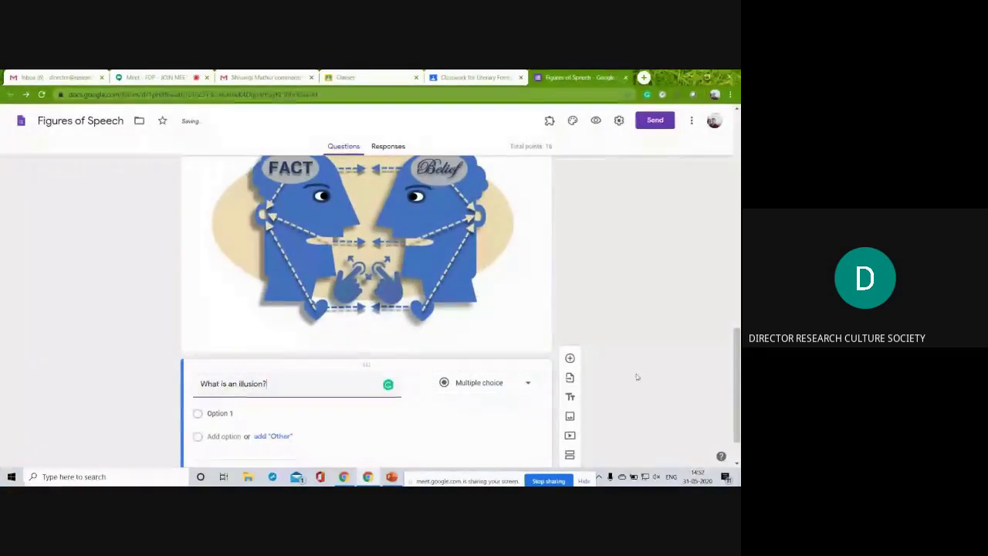
{"action": "left_click", "coordinate": [525, 392]}
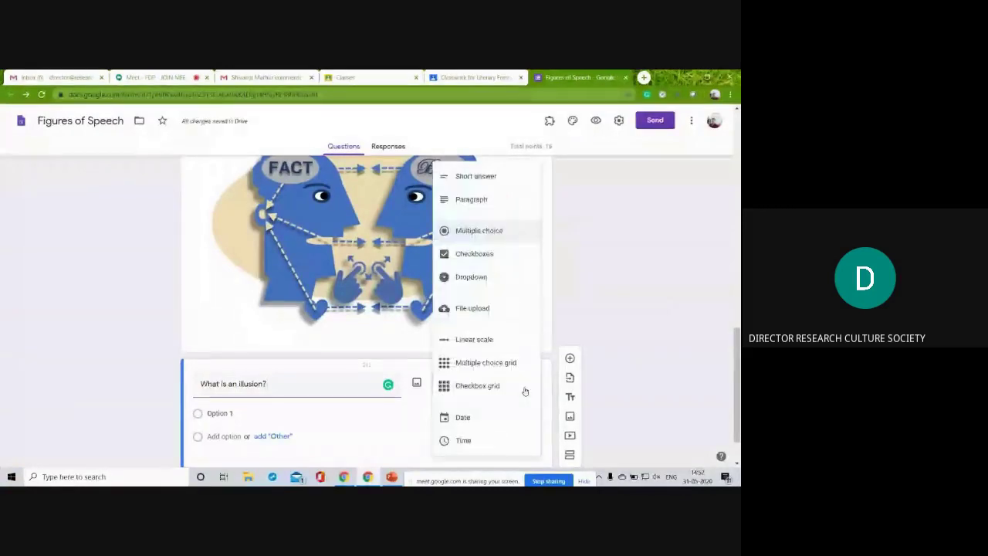
{"action": "left_click", "coordinate": [495, 202]}
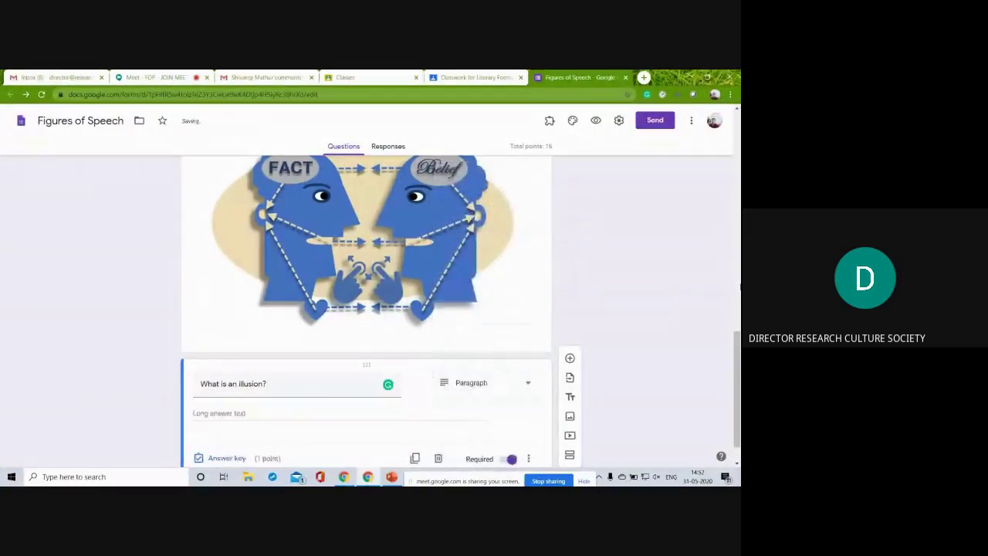
Save the illusion question's answer key at 5 points, keeping the Paragraph type
{"action": "scroll", "coordinate": [240, 421], "scroll_direction": "down", "scroll_amount": 1}
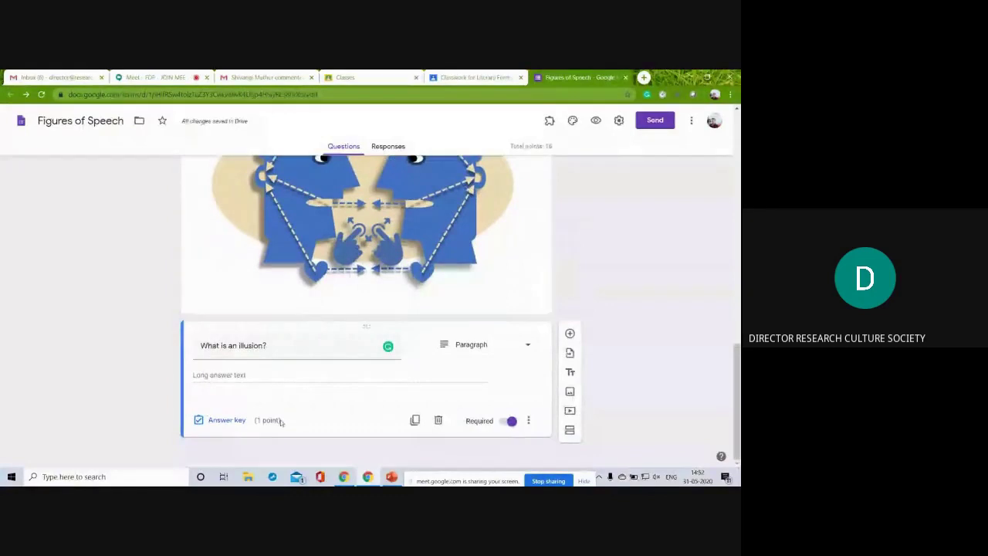
{"action": "left_click", "coordinate": [226, 420]}
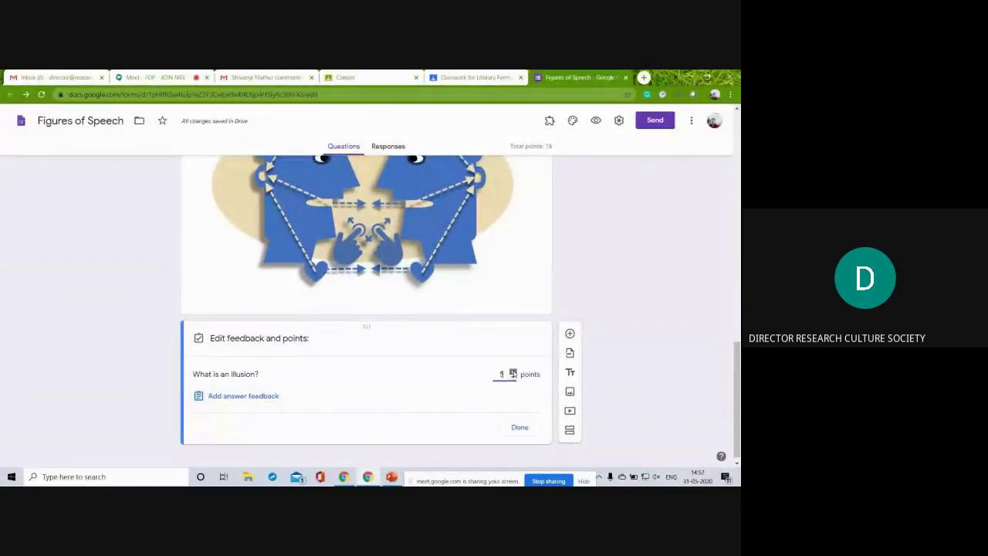
{"action": "left_click", "coordinate": [519, 427]}
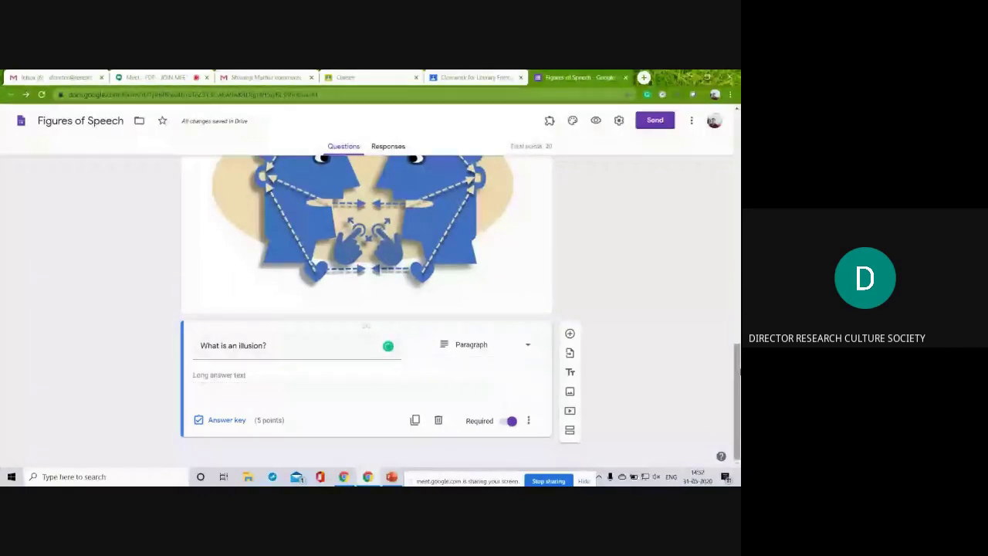
{"action": "left_click", "coordinate": [524, 345]}
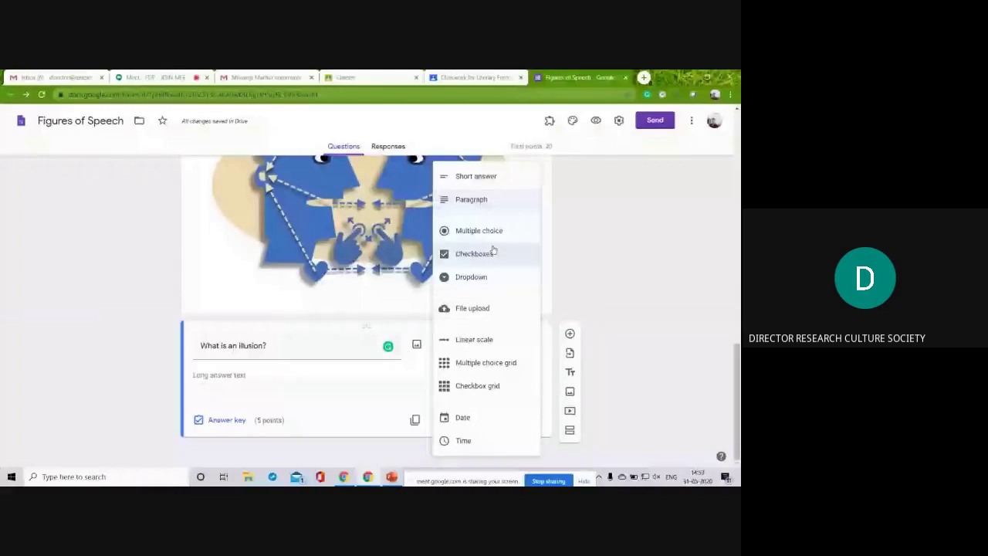
{"action": "left_click", "coordinate": [626, 267]}
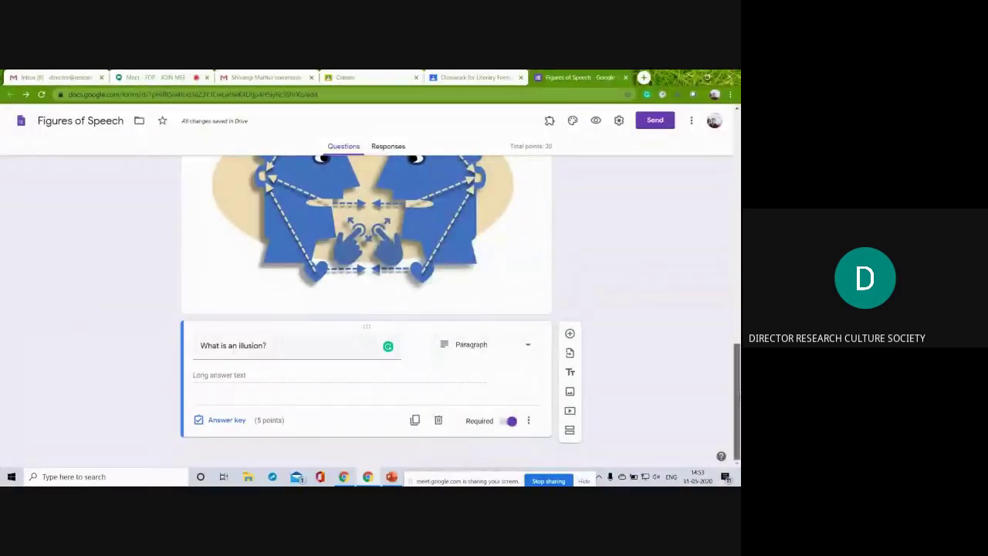
Duplicate the illusion question and retitle the copy 'What are you seeing in this picture?'
{"action": "left_click", "coordinate": [415, 420]}
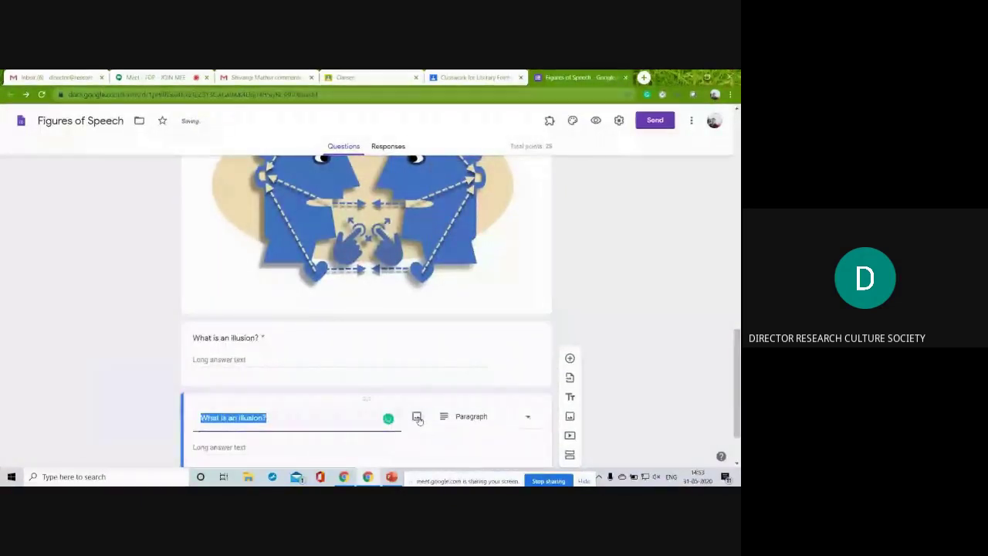
{"action": "type", "text": "Wh"}
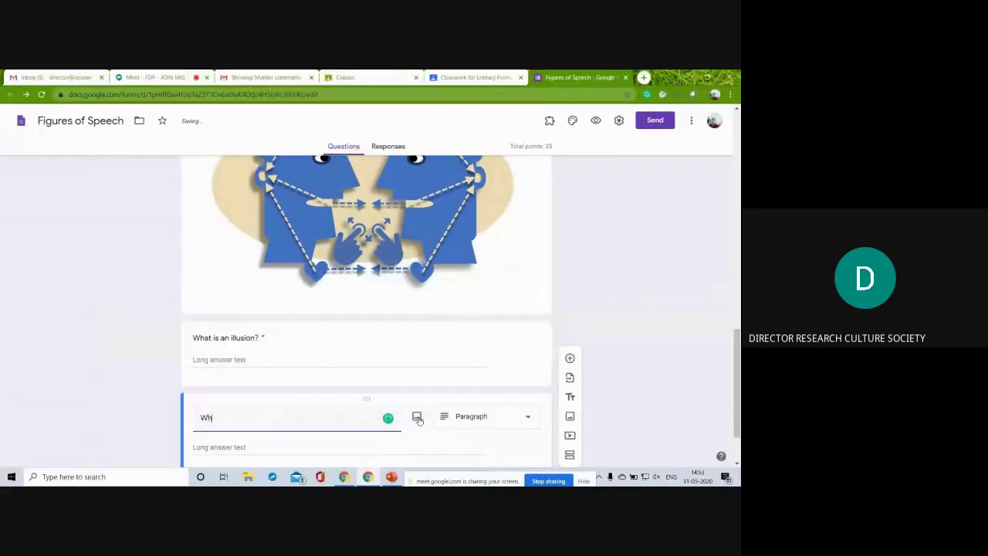
{"action": "type", "text": "at are you seeing"}
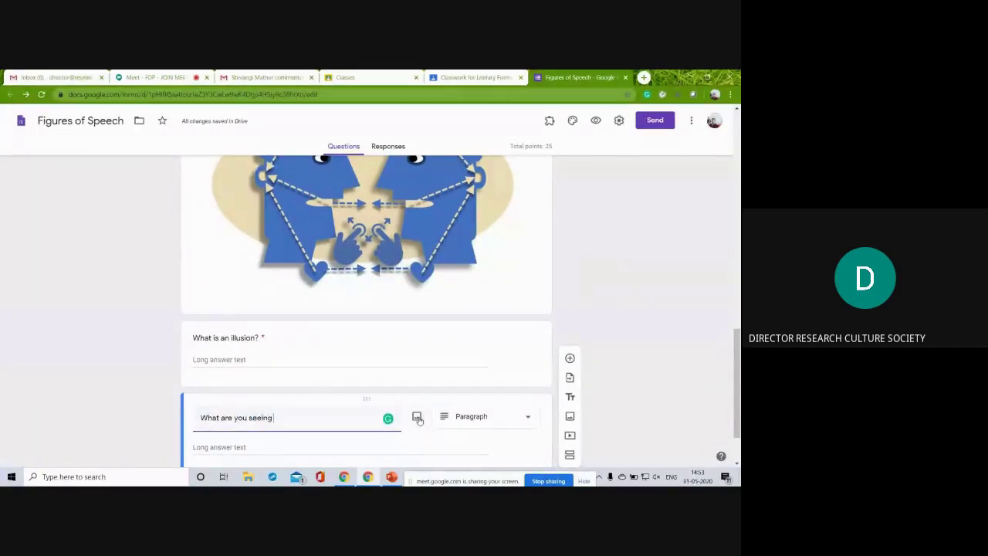
{"action": "type", "text": " in thi"}
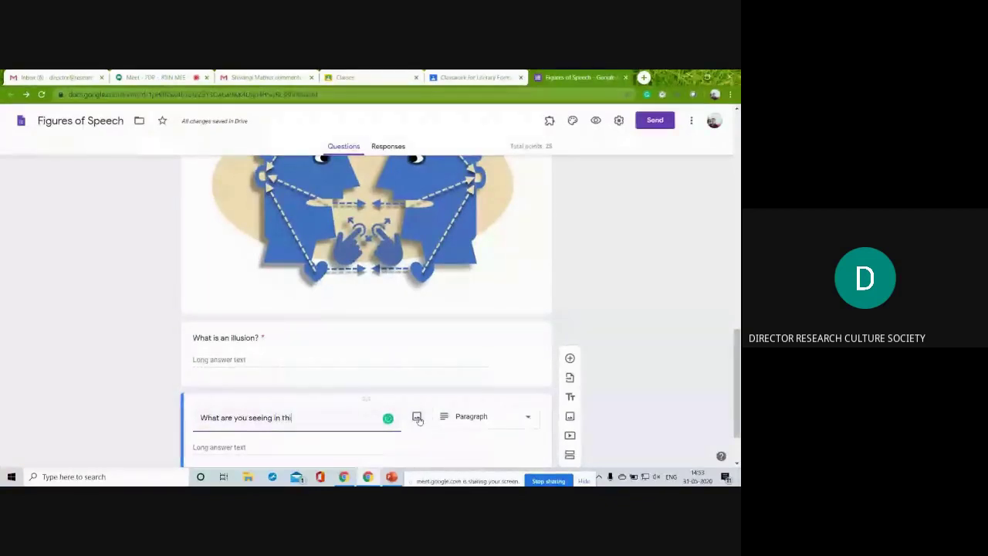
{"action": "type", "text": "s picut"}
{"action": "key", "text": "BackSpace"}
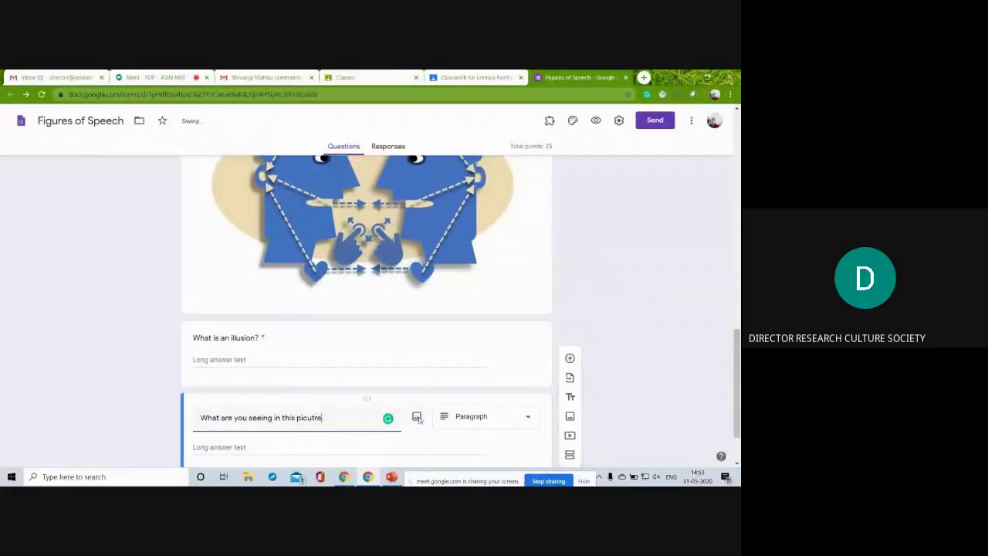
{"action": "type", "text": "t"}
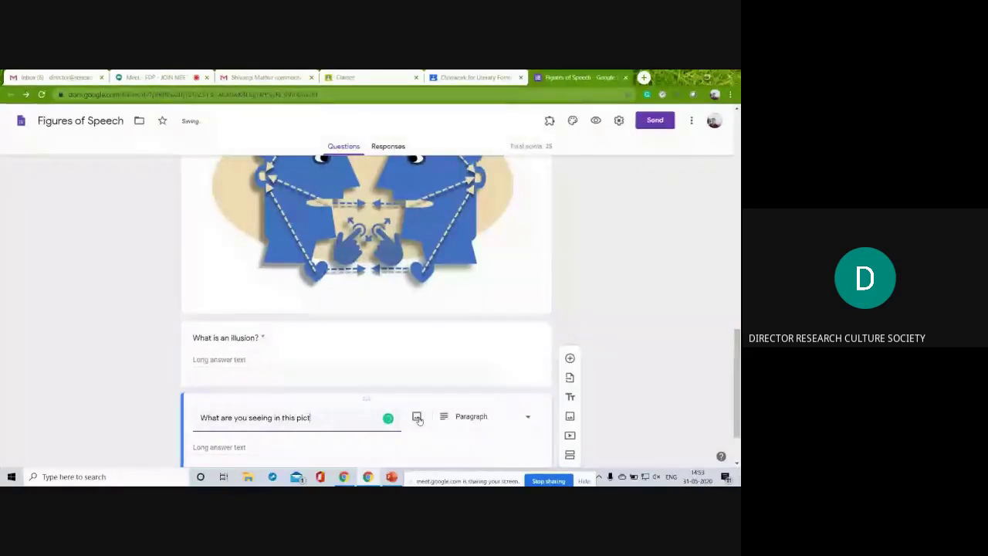
{"action": "type", "text": "ure"}
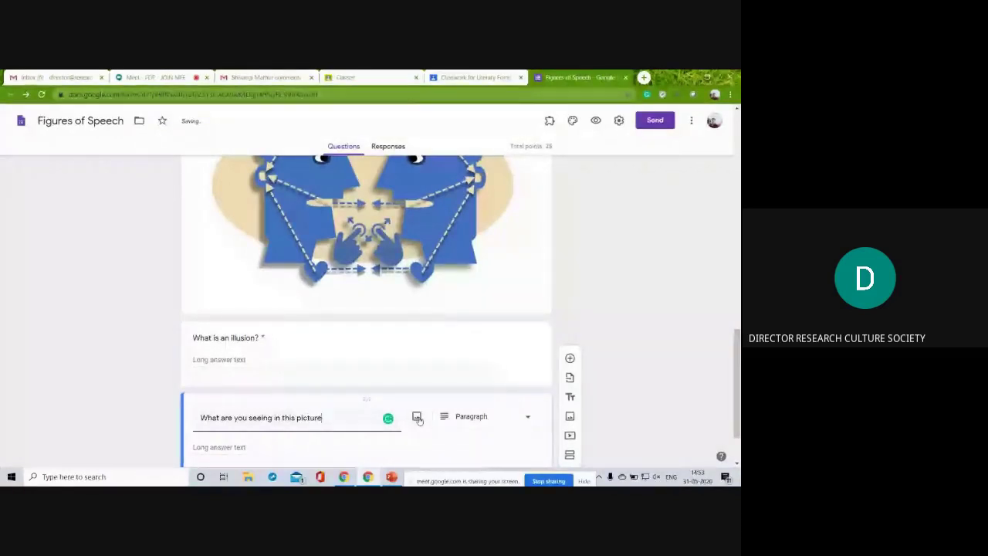
{"action": "type", "text": "?"}
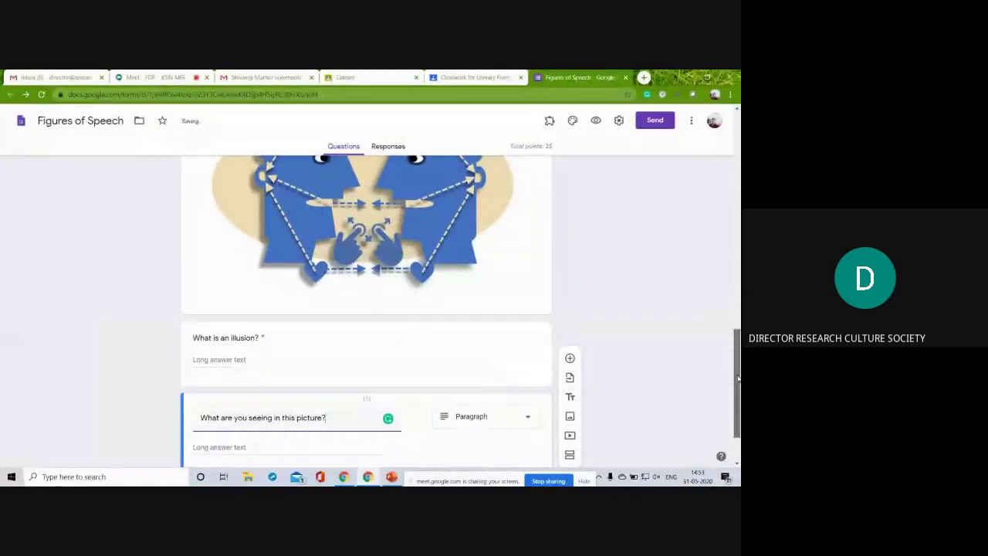
{"action": "scroll", "coordinate": [737, 378], "scroll_direction": "down", "scroll_amount": 2}
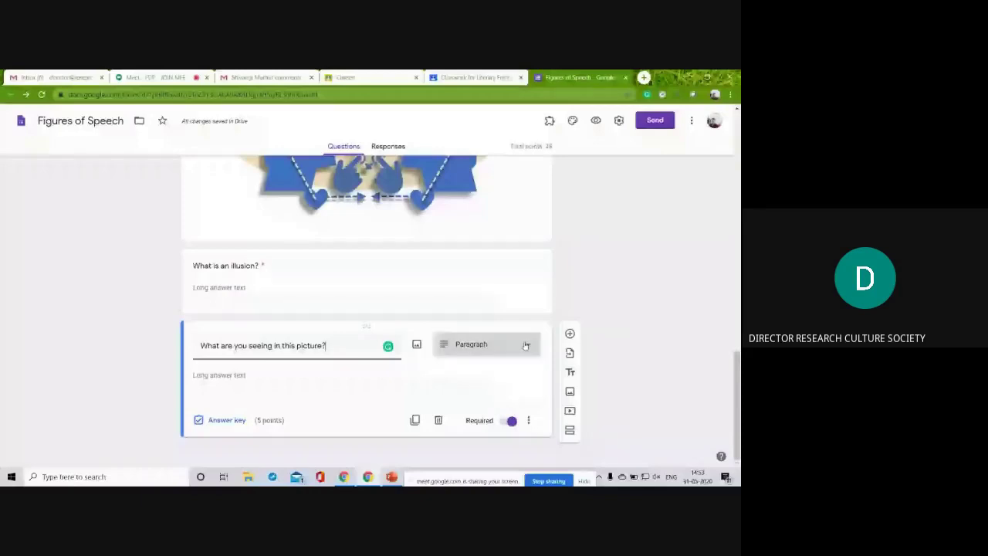
Make it a checkbox question with options Two men, Two people, Communication, Transmission
{"action": "left_click", "coordinate": [525, 345]}
{"action": "left_click", "coordinate": [499, 252]}
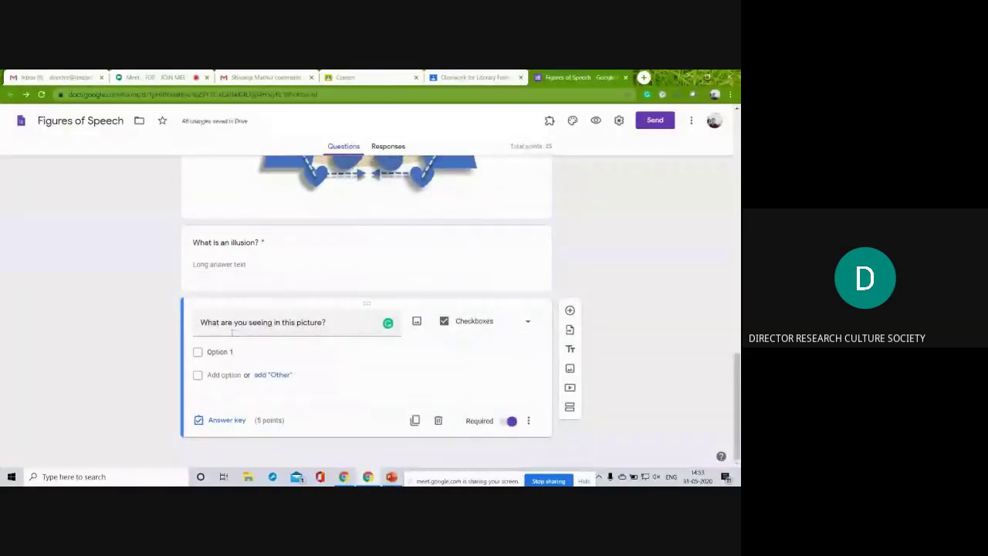
{"action": "left_click", "coordinate": [221, 352]}
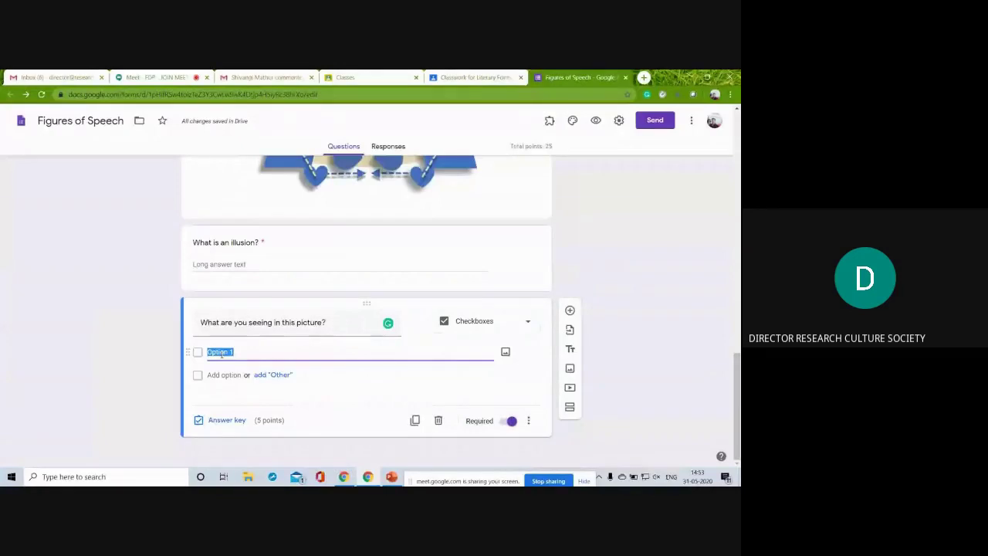
{"action": "type", "text": "Two men"}
{"action": "key", "text": "Return"}
{"action": "type", "text": "Two"}
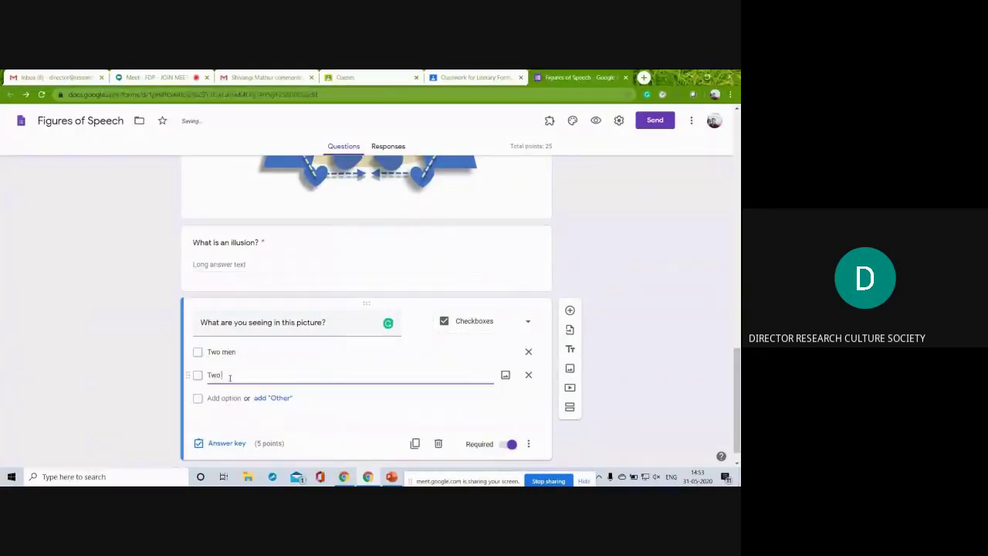
{"action": "type", "text": " people"}
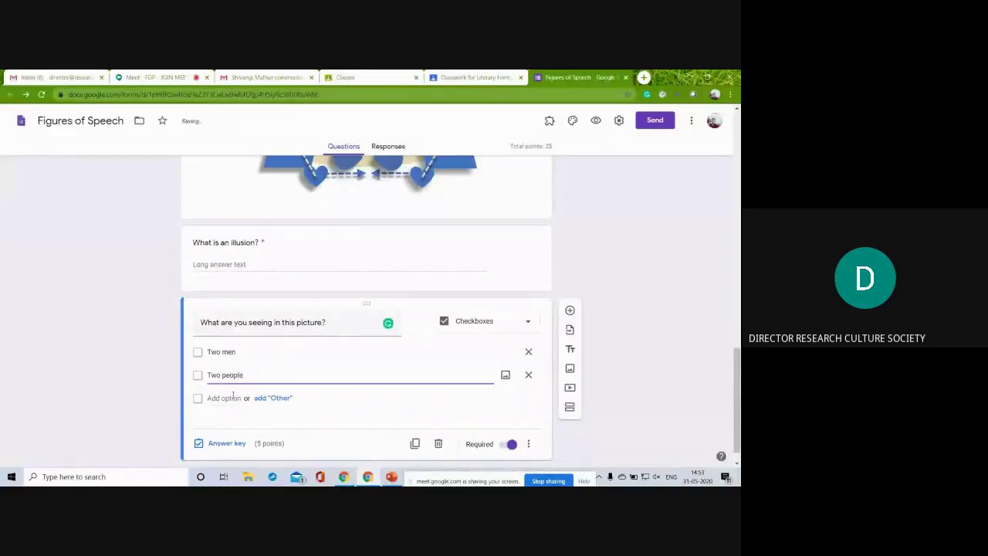
{"action": "left_click", "coordinate": [232, 397]}
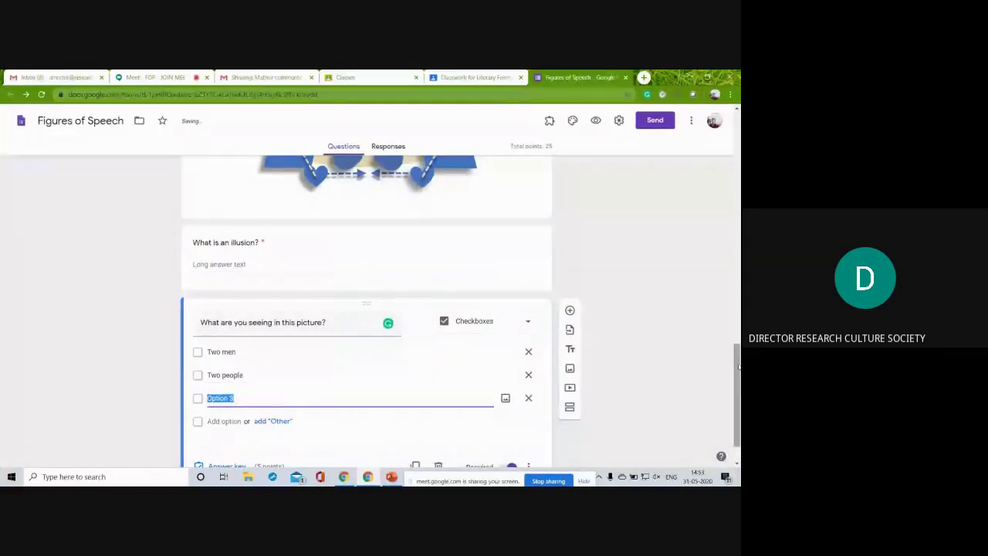
{"action": "mouse_move", "coordinate": [739, 367]}
{"action": "left_mouse_down"}
{"action": "mouse_move", "coordinate": [734, 320]}
{"action": "mouse_move", "coordinate": [737, 380]}
{"action": "left_mouse_up"}
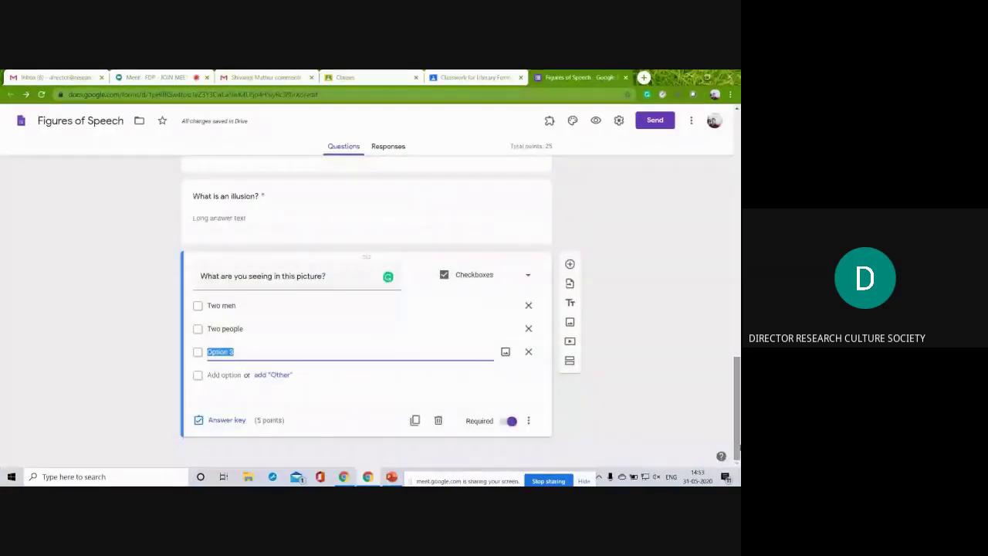
{"action": "type", "text": "Commun"}
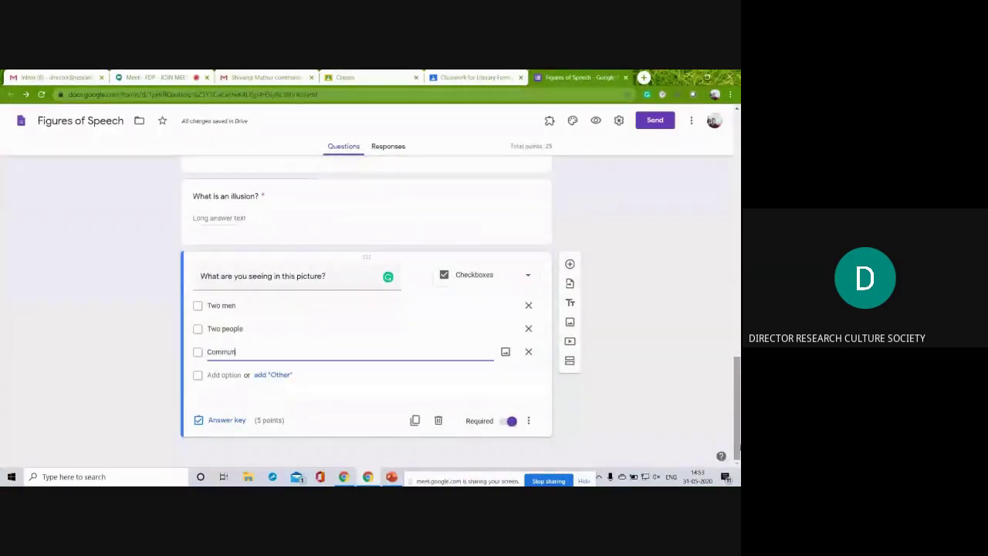
{"action": "type", "text": "ication"}
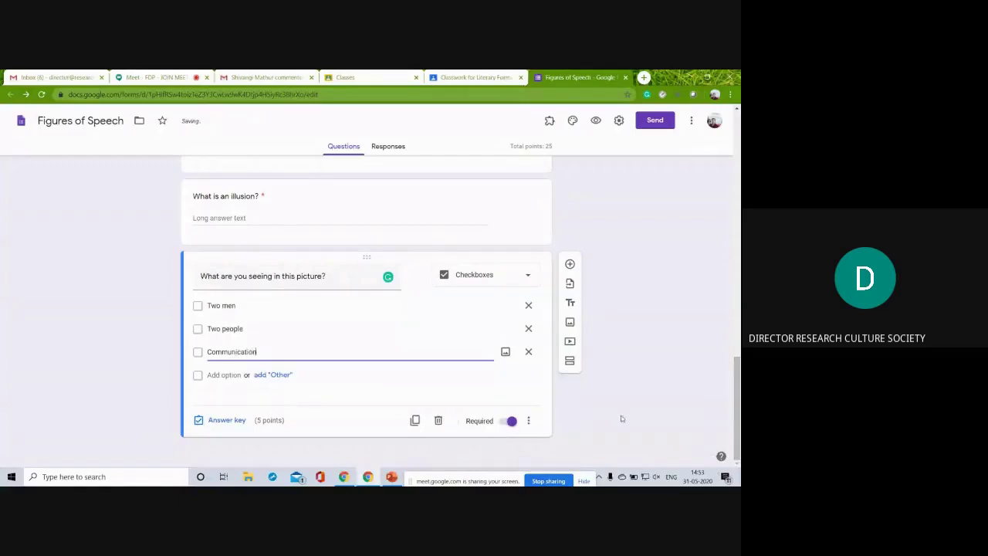
{"action": "left_click", "coordinate": [237, 375]}
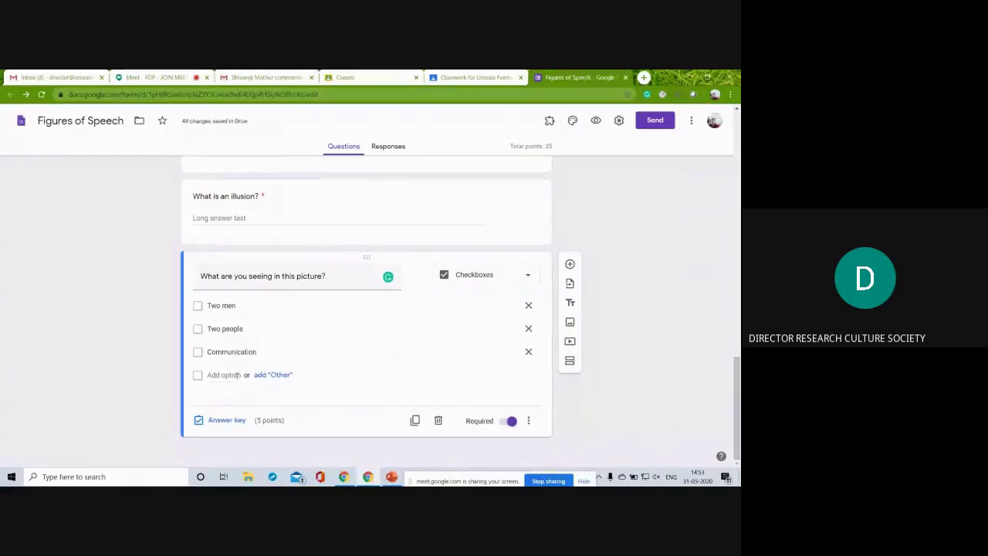
{"action": "type", "text": "Transm"}
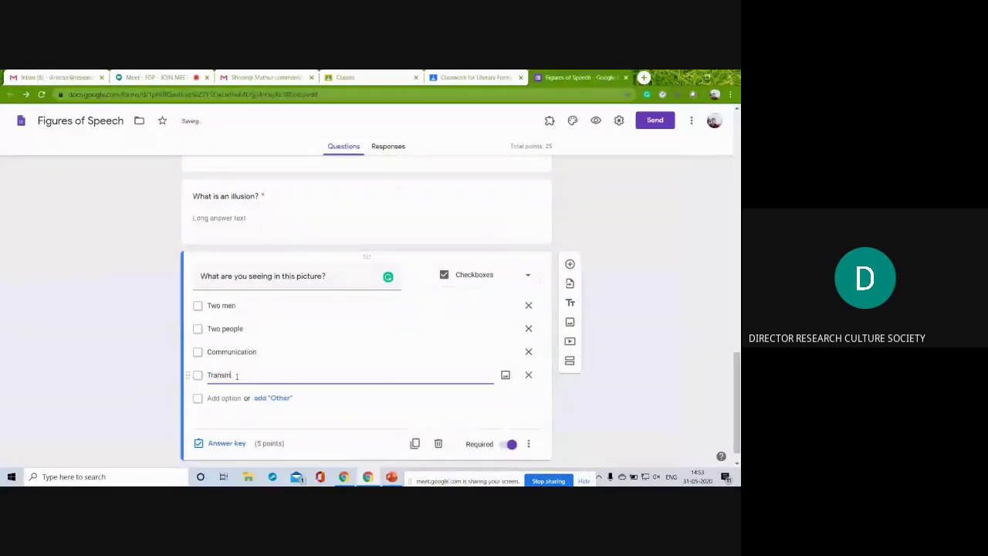
{"action": "type", "text": "ission"}
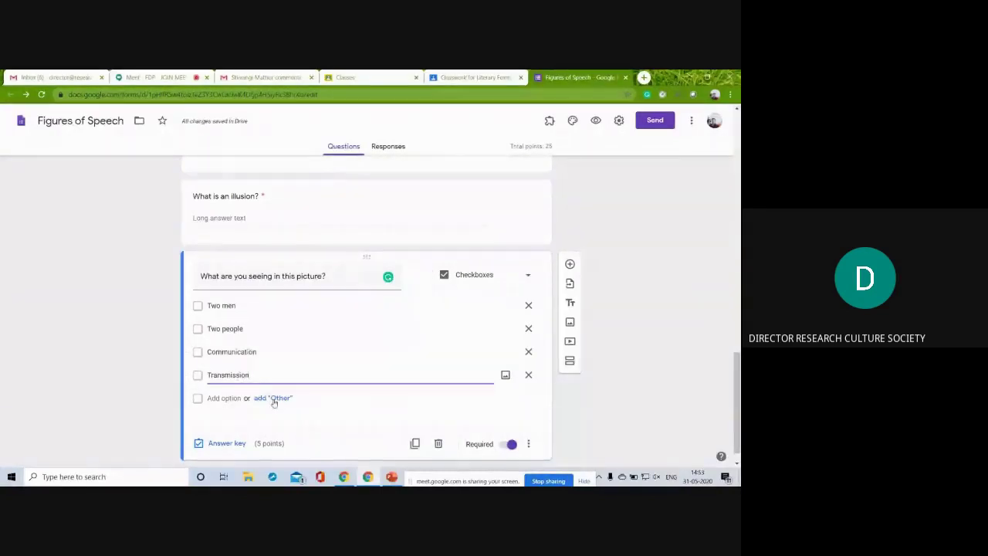
Key Communication and Transmission as correct and lower the picture question to 2 points
{"action": "left_click", "coordinate": [234, 451]}
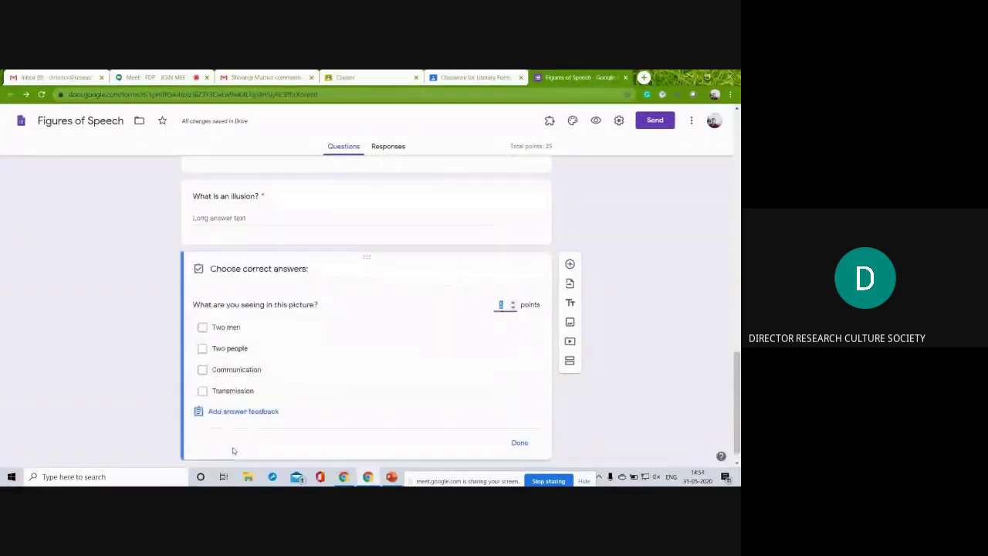
{"action": "left_click", "coordinate": [202, 370]}
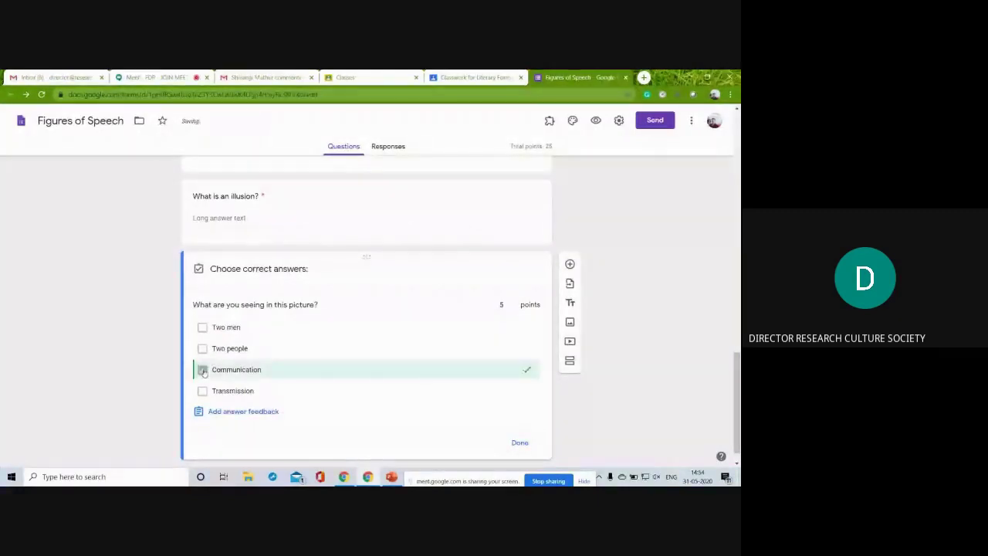
{"action": "left_click", "coordinate": [201, 392]}
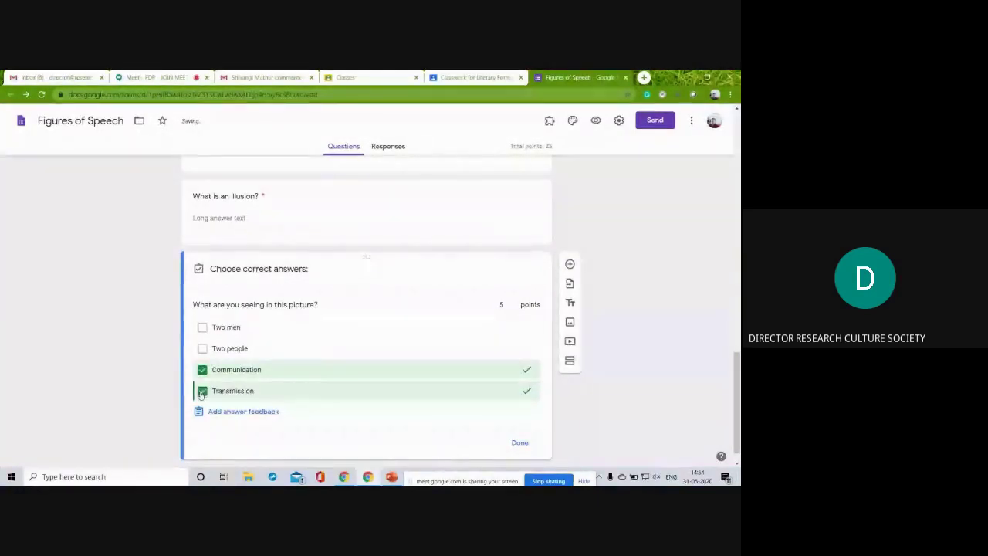
{"action": "left_click", "coordinate": [202, 348]}
{"action": "left_click", "coordinate": [202, 328]}
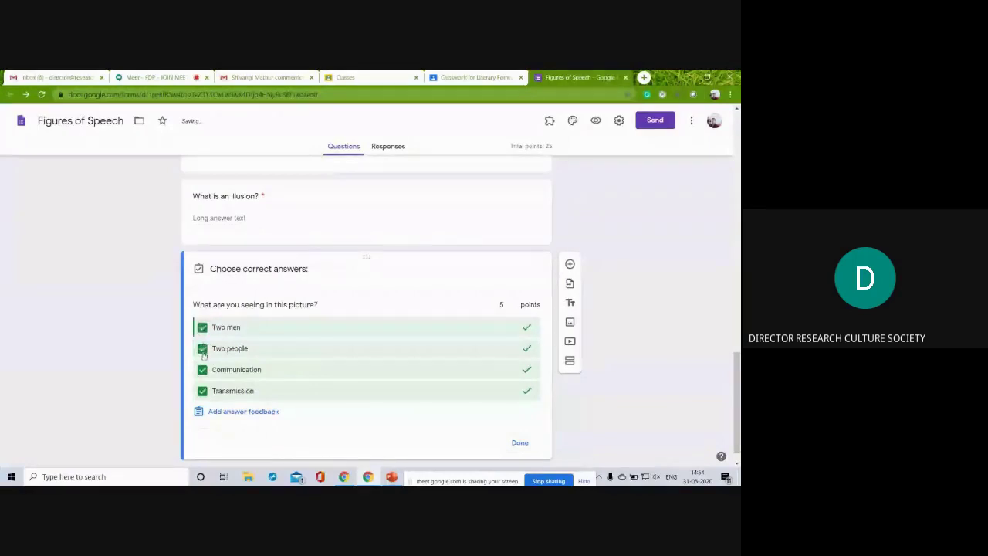
{"action": "left_click", "coordinate": [202, 350]}
{"action": "left_click", "coordinate": [203, 328]}
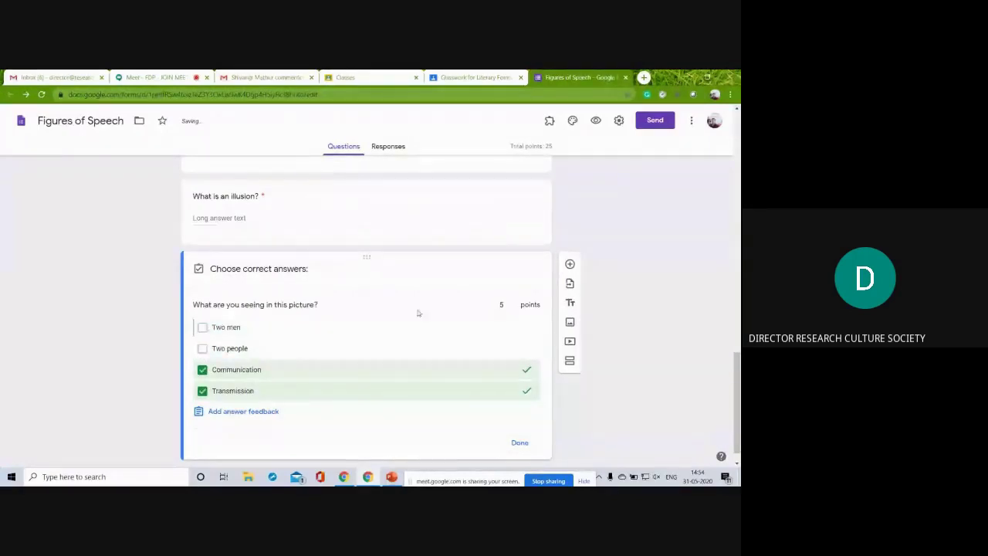
{"action": "left_click", "coordinate": [513, 308]}
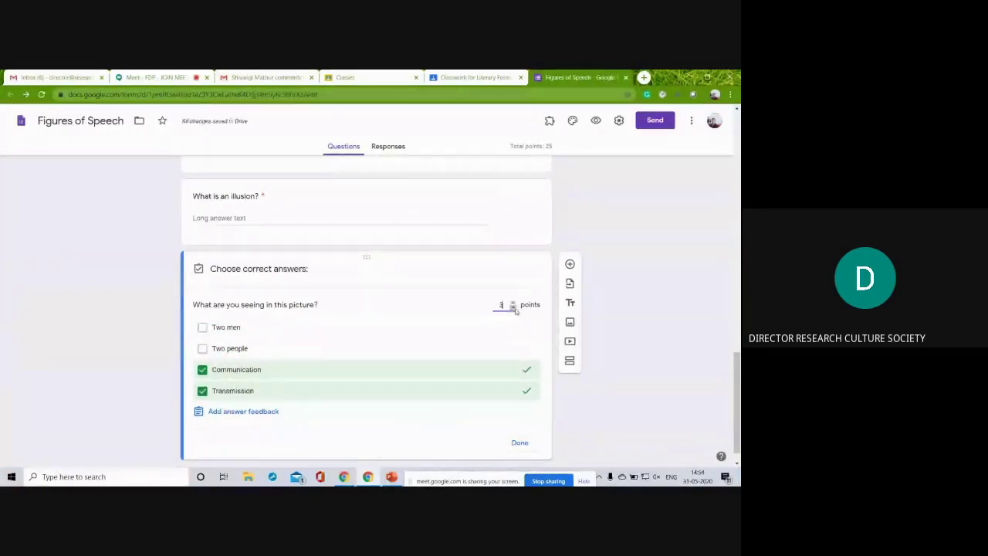
{"action": "left_click", "coordinate": [512, 307]}
{"action": "left_click", "coordinate": [514, 308]}
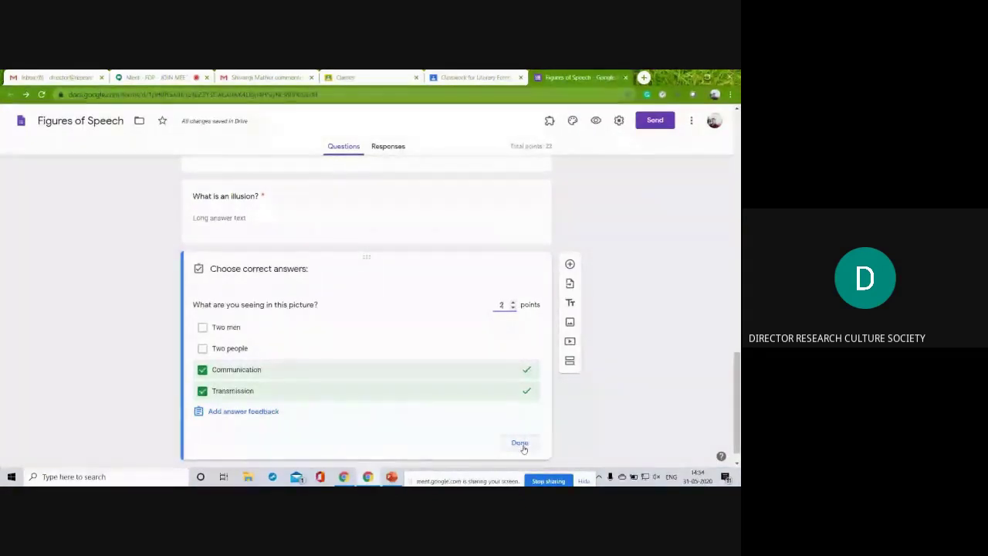
{"action": "left_click", "coordinate": [519, 444]}
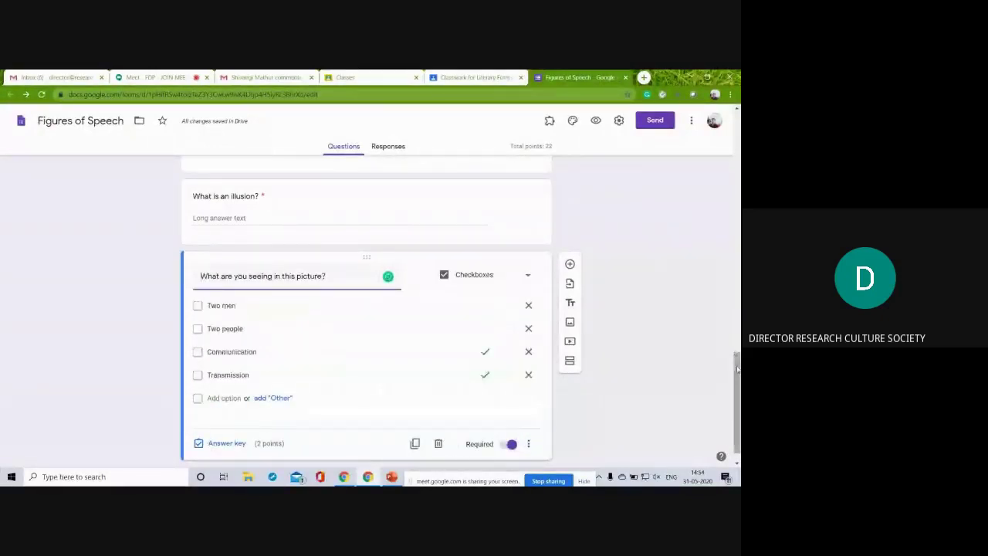
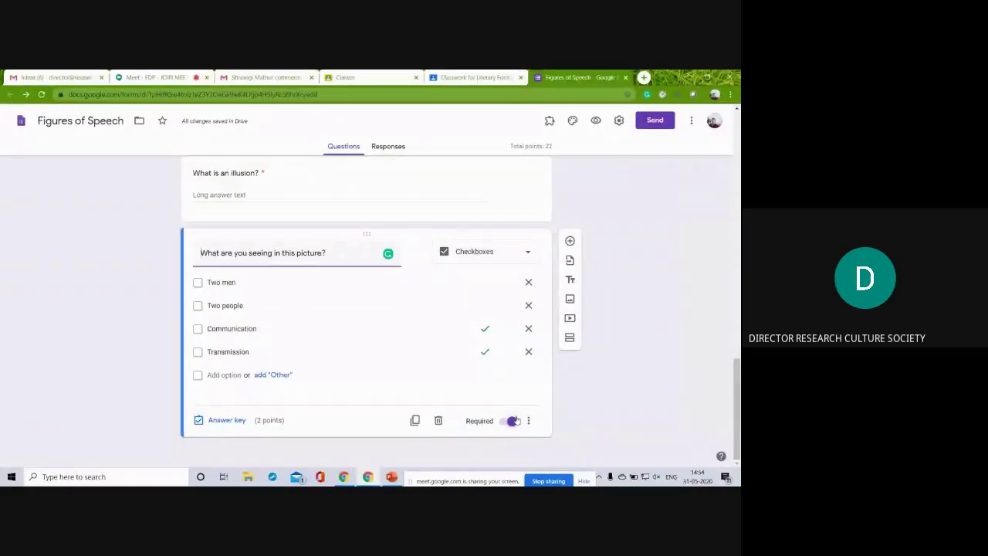
Duplicate the checkbox picture question and change the copy to a 1-to-5 linear scale
{"action": "left_click", "coordinate": [413, 421]}
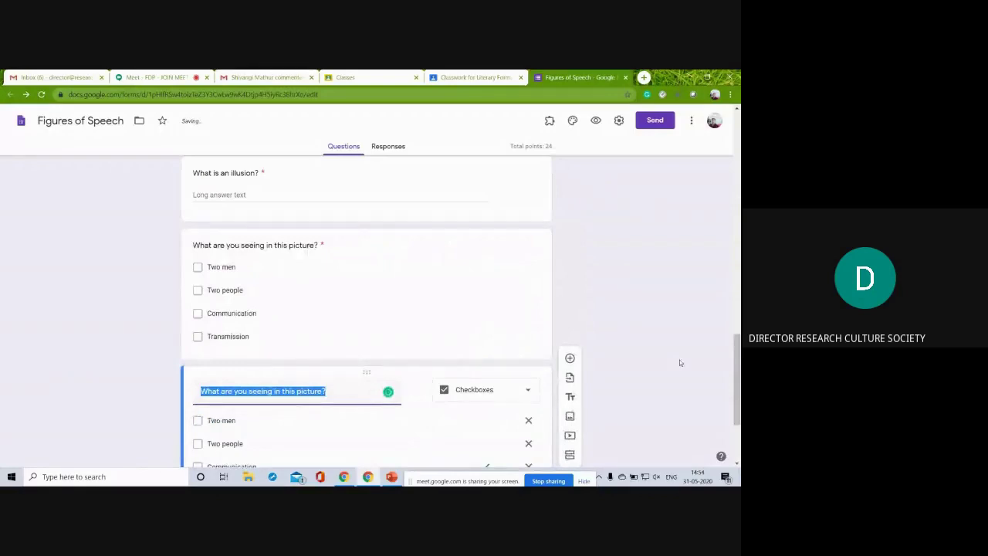
{"action": "left_click_drag", "start_coordinate": [737, 372], "coordinate": [737, 411]}
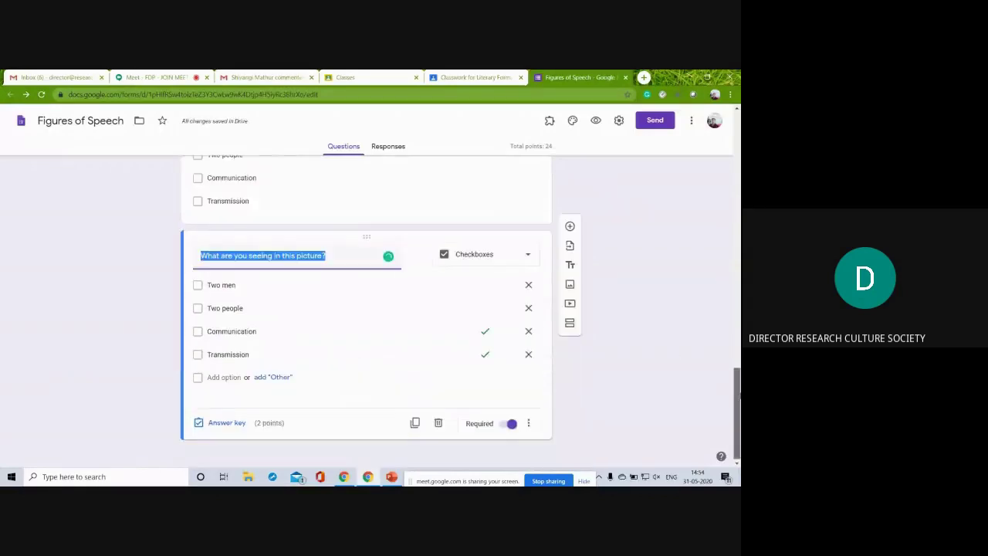
{"action": "left_click", "coordinate": [511, 254]}
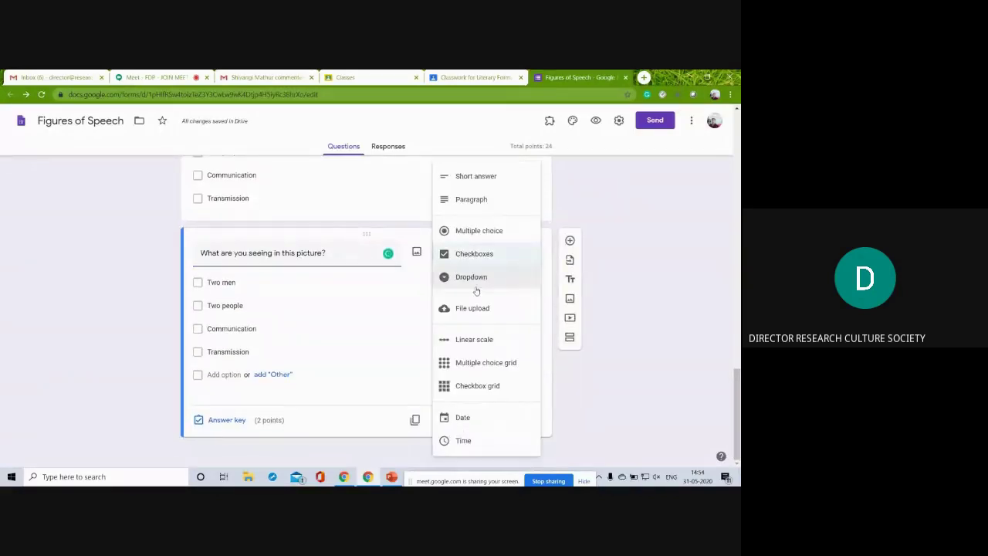
{"action": "left_click", "coordinate": [487, 340]}
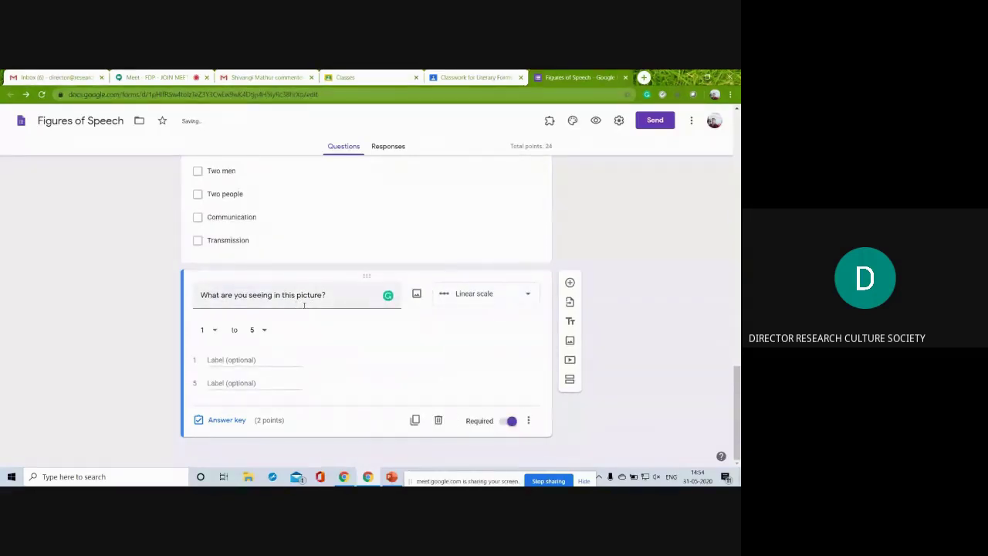
Retitle the copied question 'Are you seeing any people in the picture?'
{"action": "left_click", "coordinate": [231, 360]}
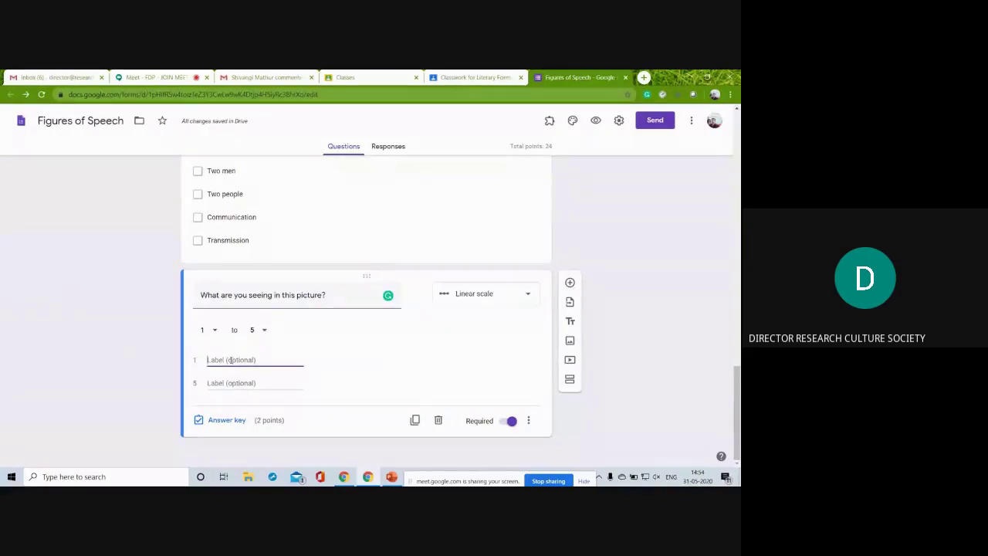
{"action": "type", "text": "Dis"}
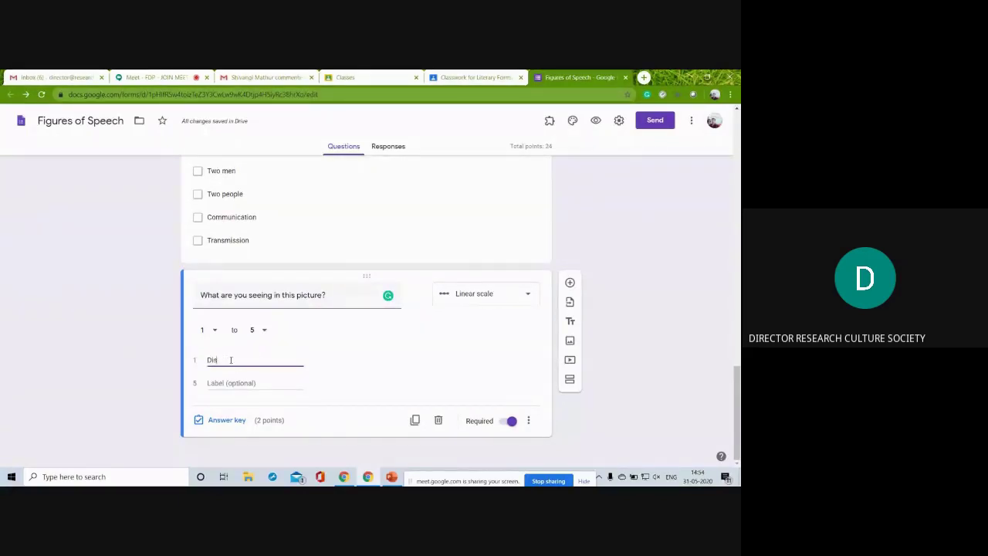
{"action": "triple_click", "coordinate": [219, 294]}
{"action": "type", "text": "Are"}
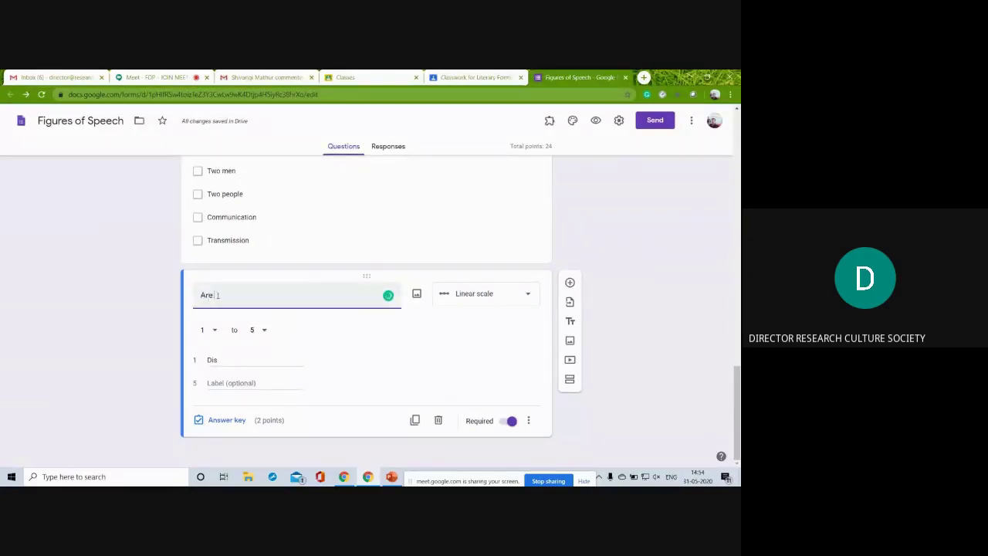
{"action": "type", "text": "n you seeing"}
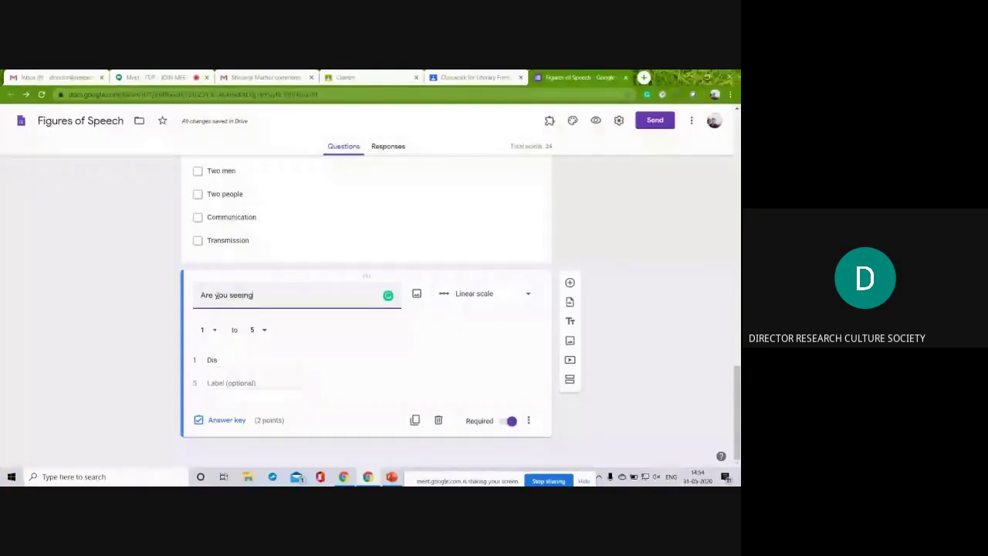
{"action": "type", "text": " any people in"}
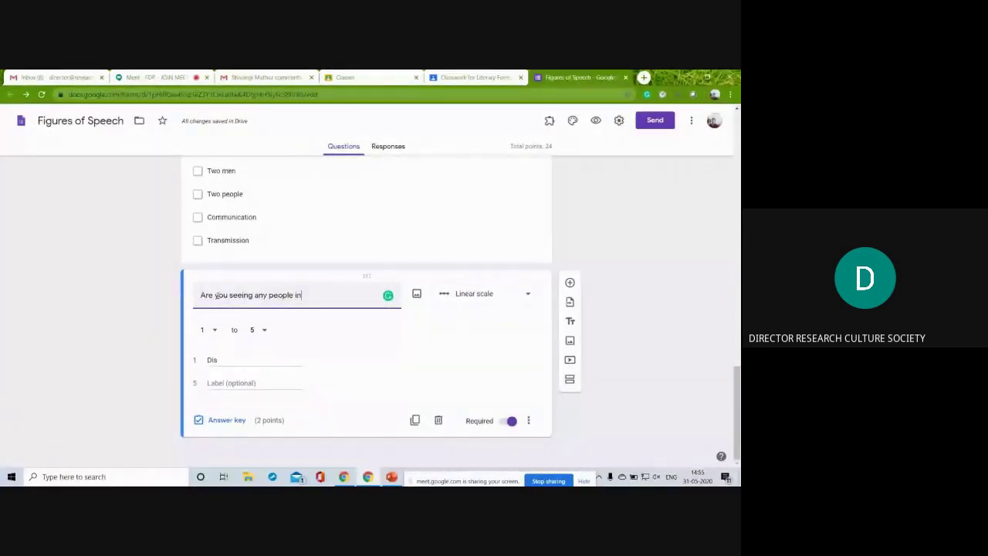
{"action": "type", "text": " the picture"}
{"action": "type", "text": "."}
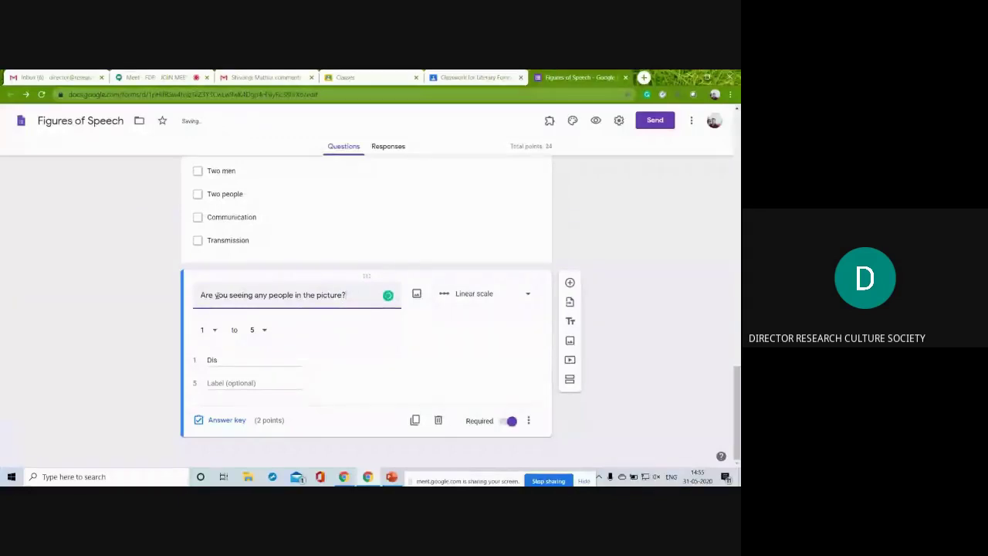
Make the scale run 1 to 3, labelled Disagree at 1 and Strongly agree at 3
{"action": "double_click", "coordinate": [223, 361]}
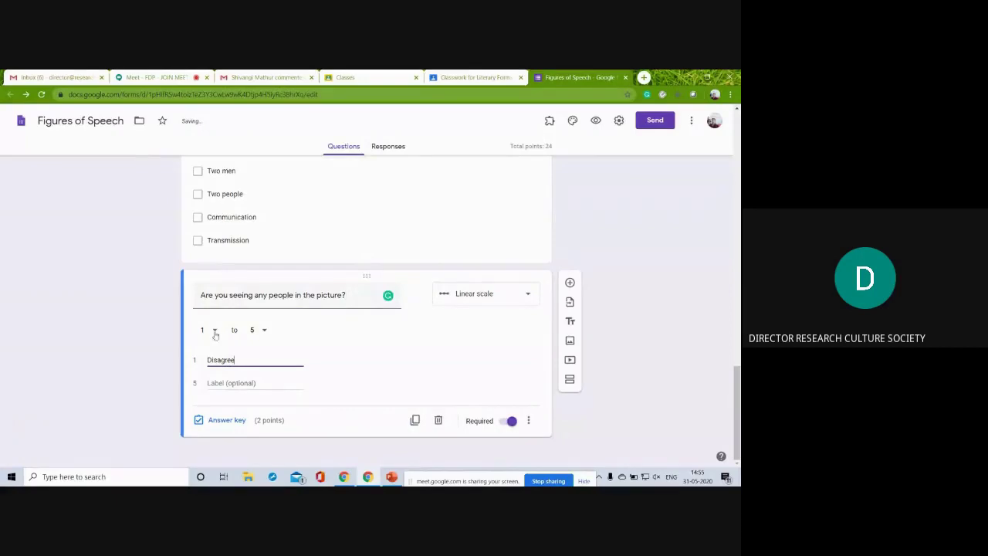
{"action": "left_click", "coordinate": [215, 334]}
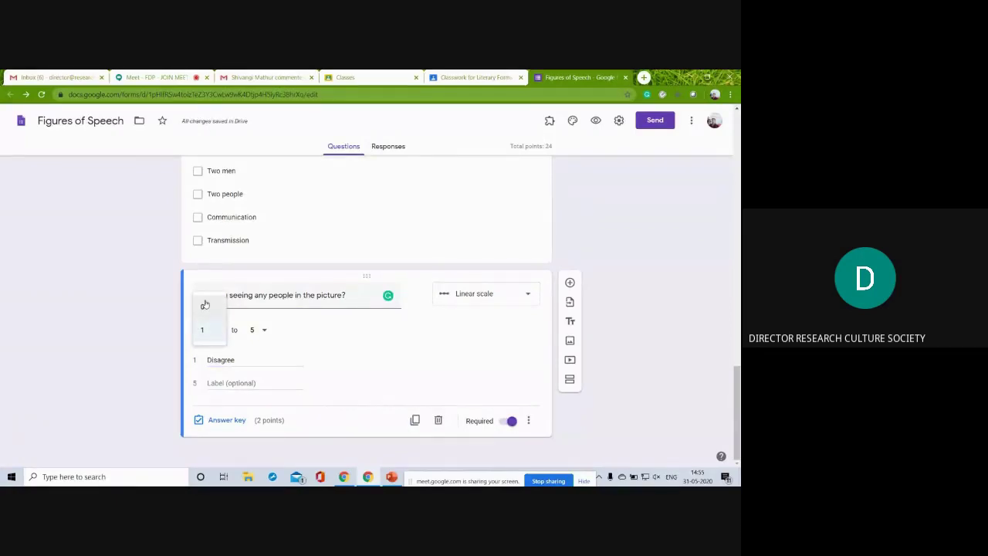
{"action": "left_click", "coordinate": [303, 338]}
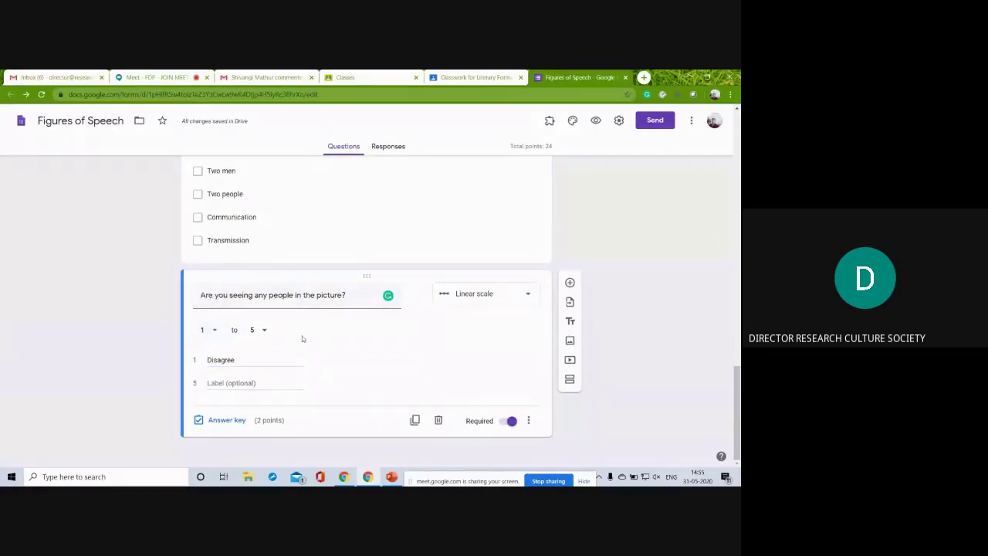
{"action": "left_click", "coordinate": [265, 331]}
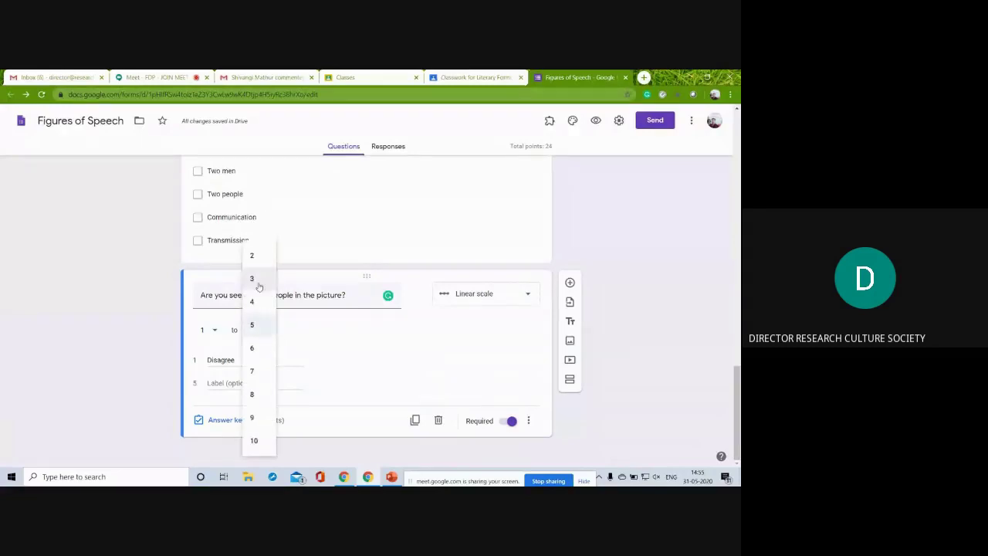
{"action": "left_click", "coordinate": [259, 280]}
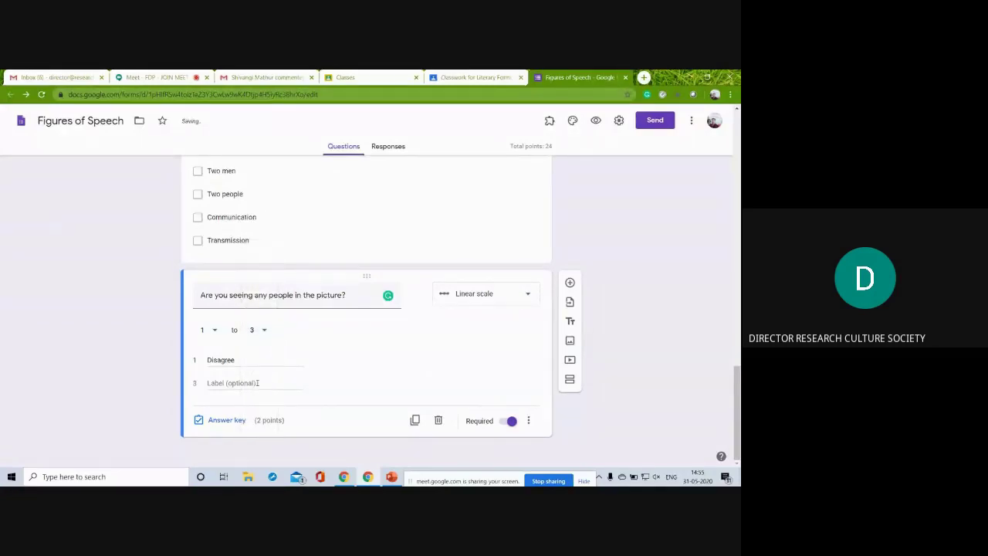
{"action": "left_click", "coordinate": [256, 383]}
{"action": "type", "text": "S"}
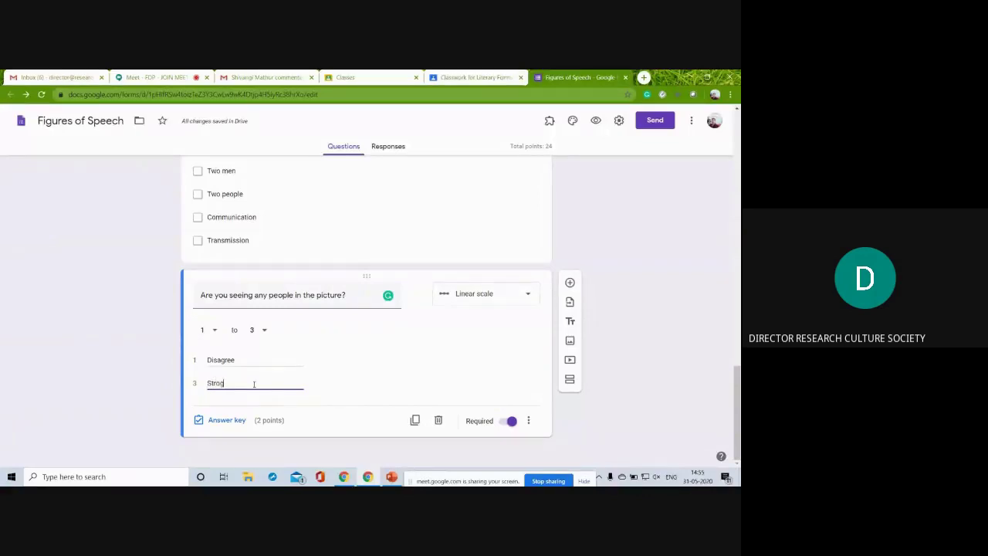
{"action": "type", "text": "trongly agree"}
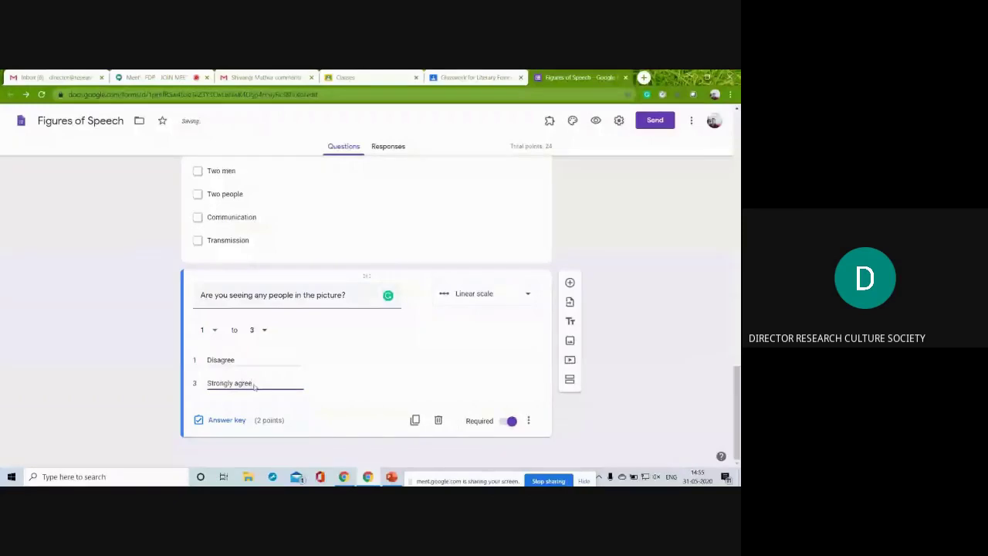
{"action": "left_click", "coordinate": [371, 404]}
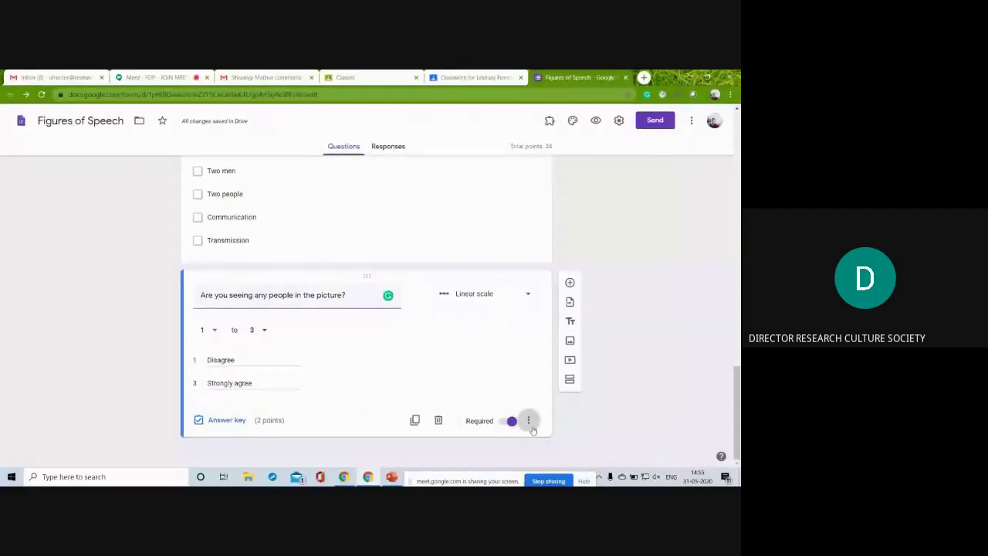
{"action": "left_click", "coordinate": [528, 421]}
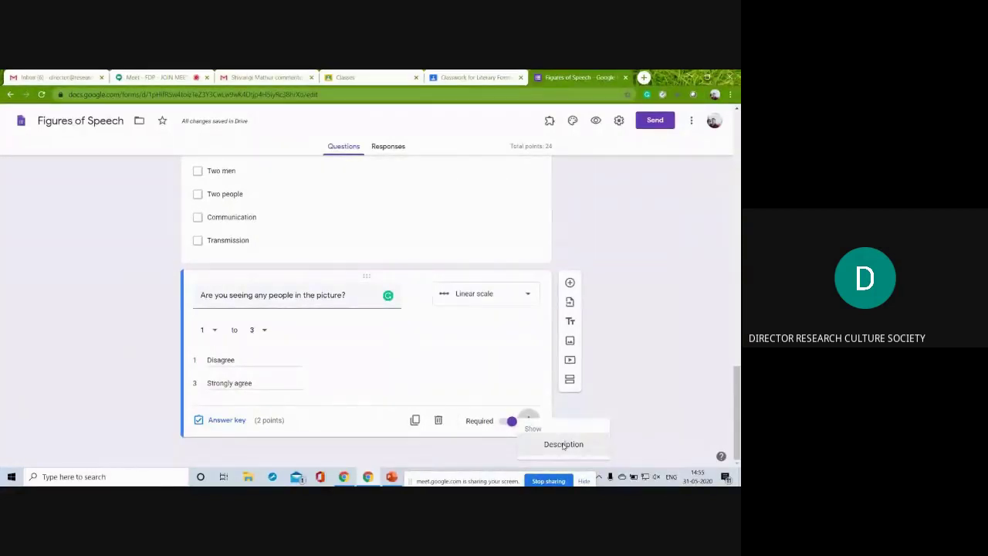
{"action": "left_click", "coordinate": [563, 445]}
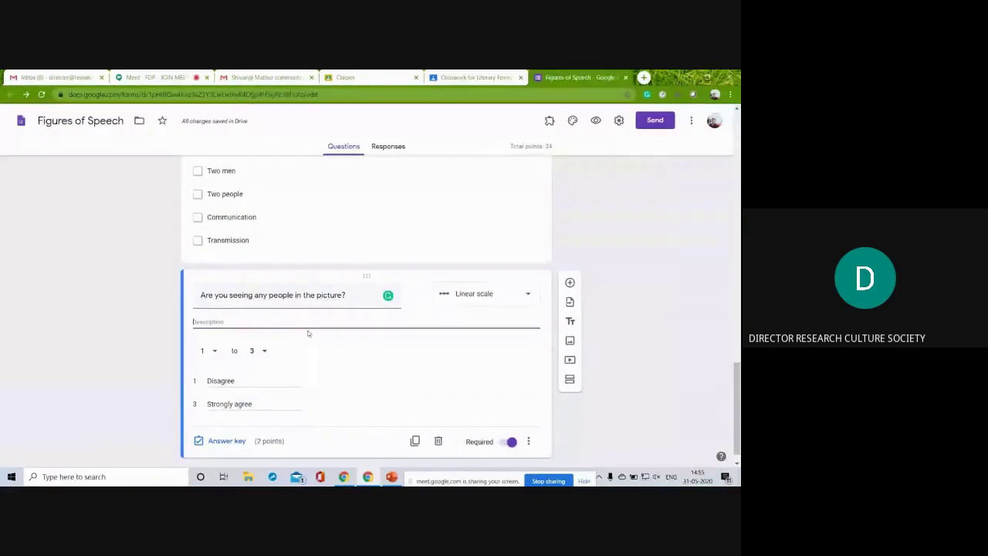
{"action": "left_click", "coordinate": [530, 443]}
{"action": "left_click", "coordinate": [557, 450]}
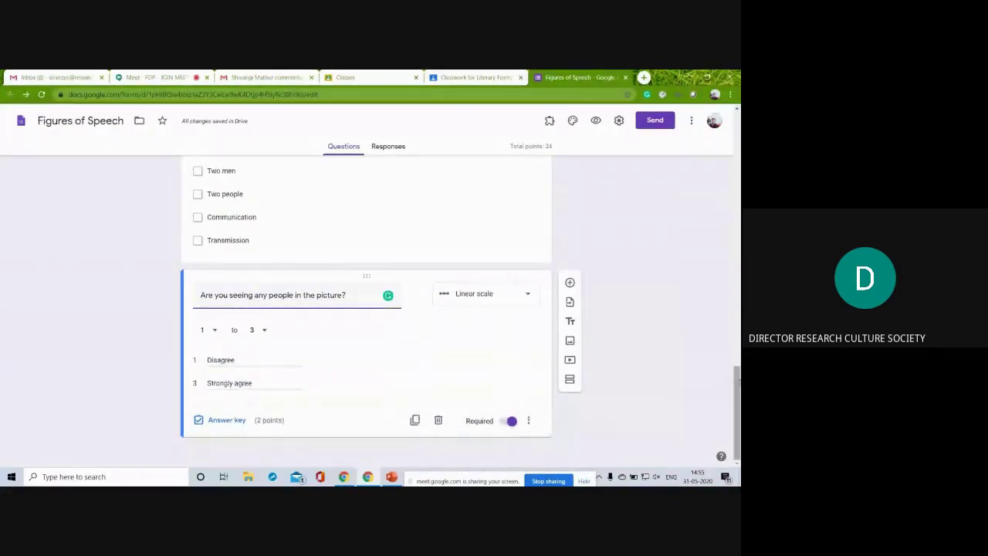
{"action": "scroll", "coordinate": [437, 403], "scroll_direction": "up", "scroll_amount": 3}
{"action": "left_click", "coordinate": [436, 403]}
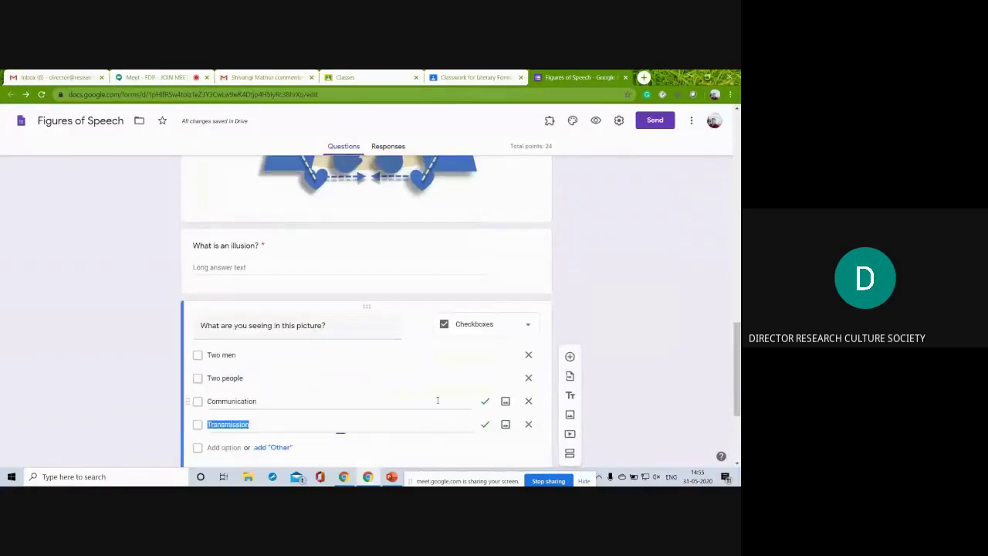
{"action": "scroll", "coordinate": [366, 308], "scroll_direction": "down", "scroll_amount": 3}
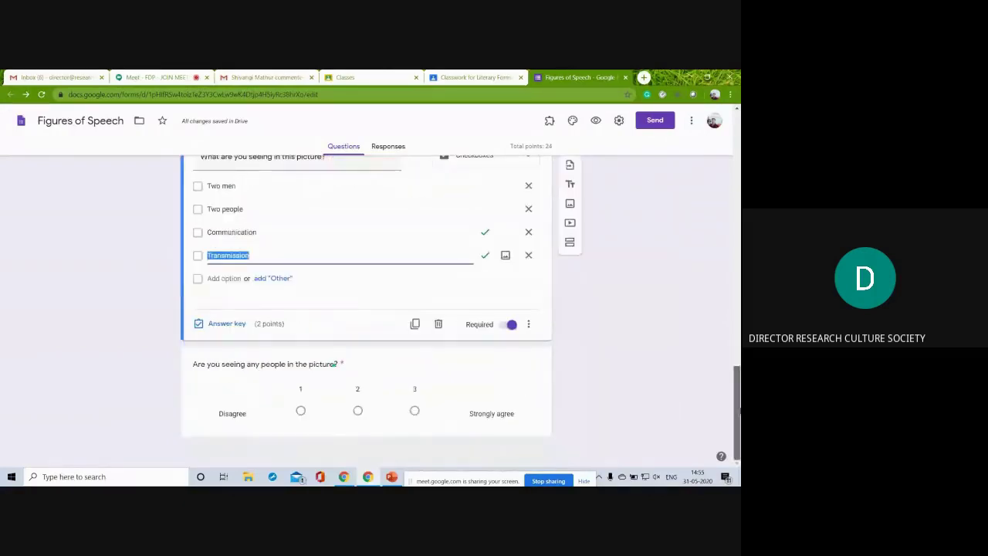
{"action": "left_click", "coordinate": [525, 324]}
{"action": "left_click", "coordinate": [525, 325]}
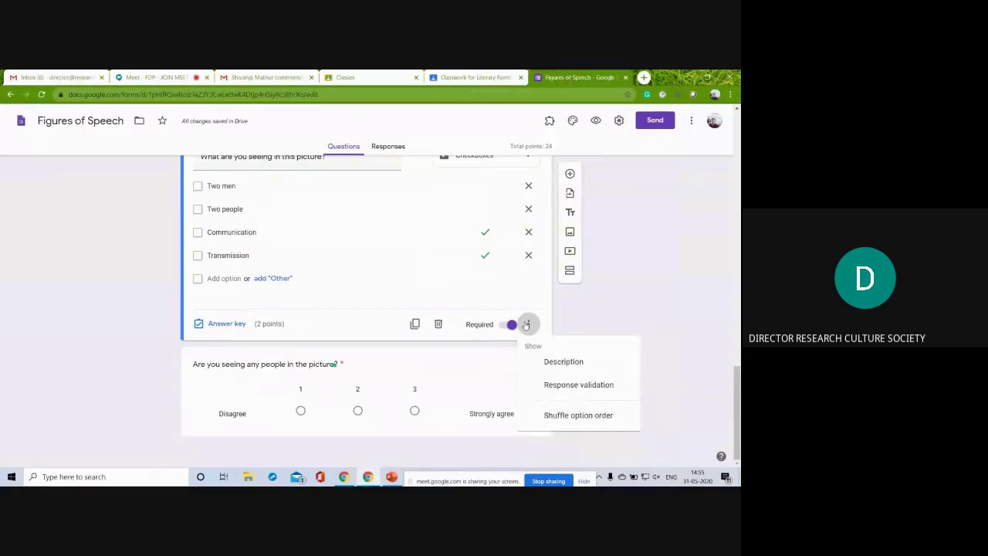
{"action": "left_click", "coordinate": [573, 416]}
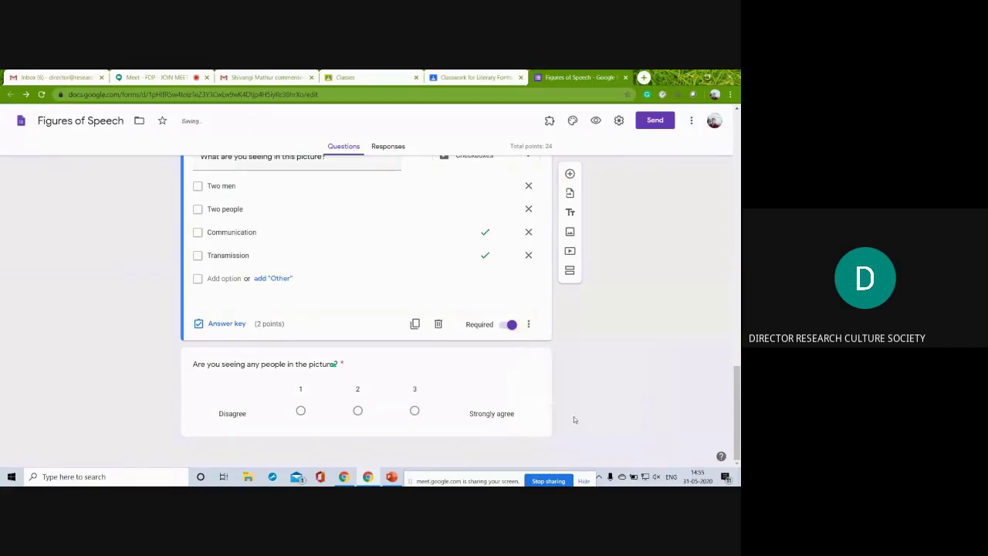
{"action": "left_click_drag", "start_coordinate": [737, 386], "coordinate": [714, 256]}
{"action": "scroll", "coordinate": [714, 255], "scroll_direction": "up", "scroll_amount": 3}
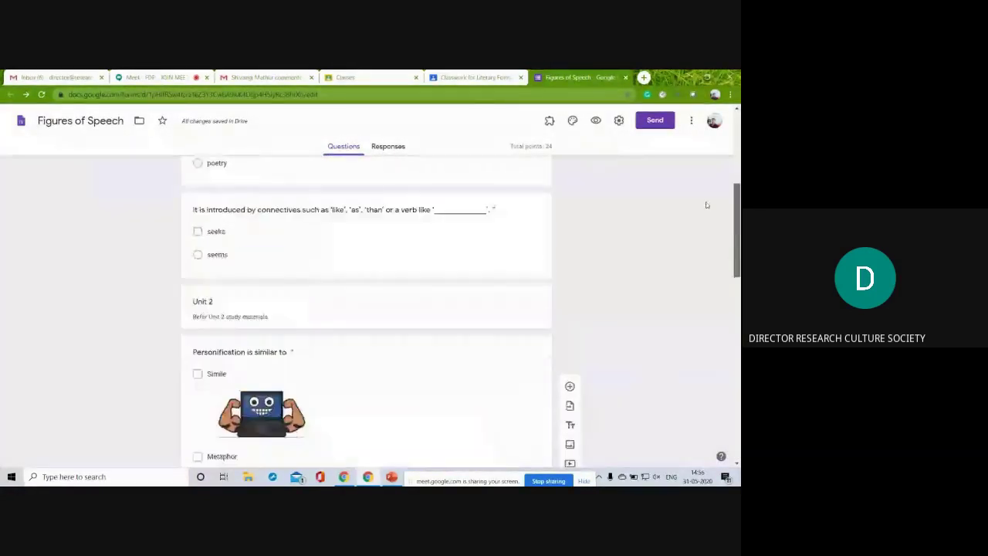
{"action": "left_click", "coordinate": [428, 280]}
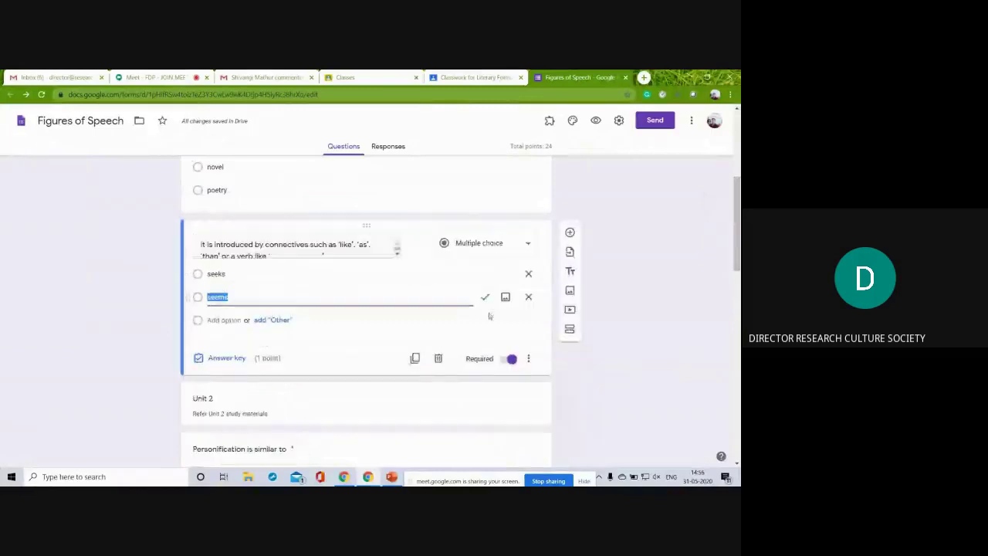
{"action": "left_click", "coordinate": [528, 358]}
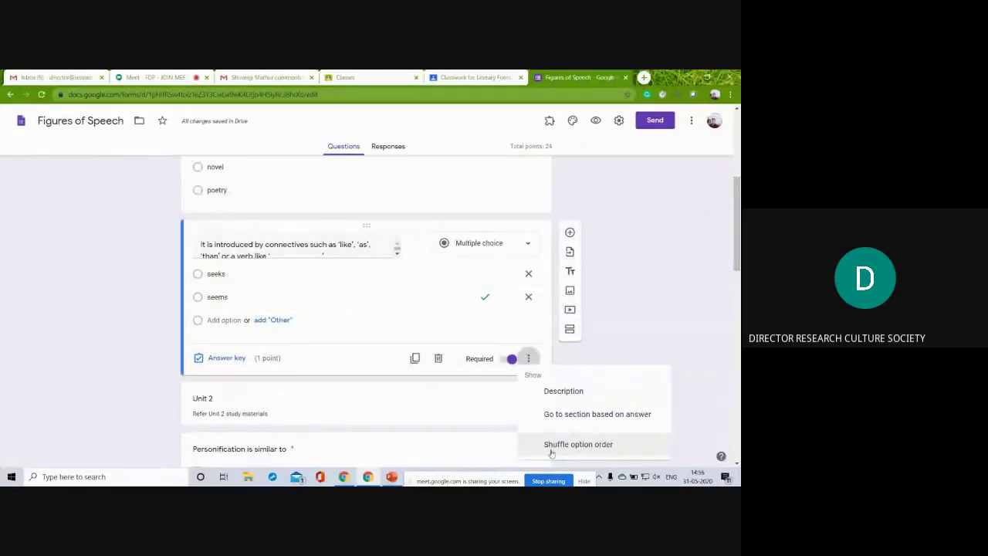
{"action": "left_click", "coordinate": [551, 451]}
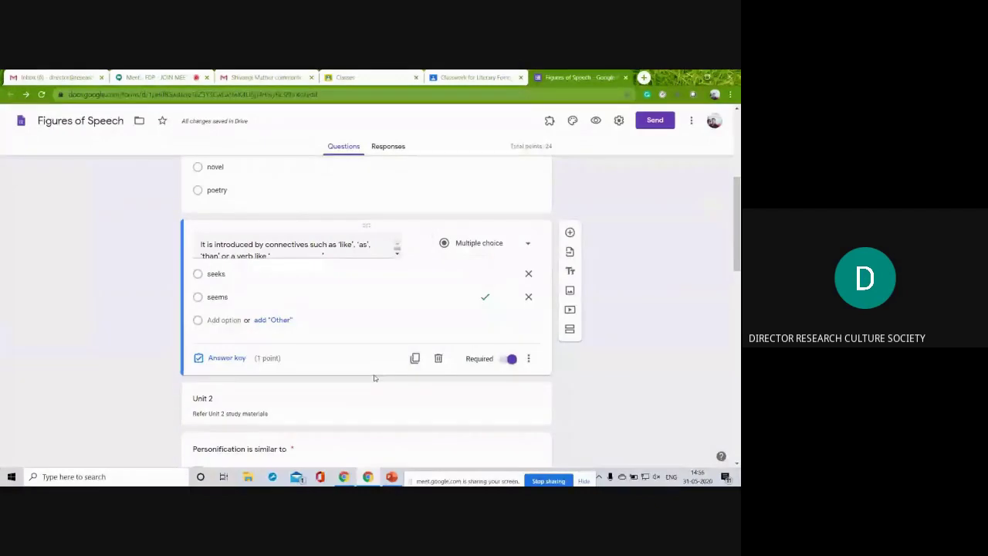
{"action": "left_click", "coordinate": [233, 277]}
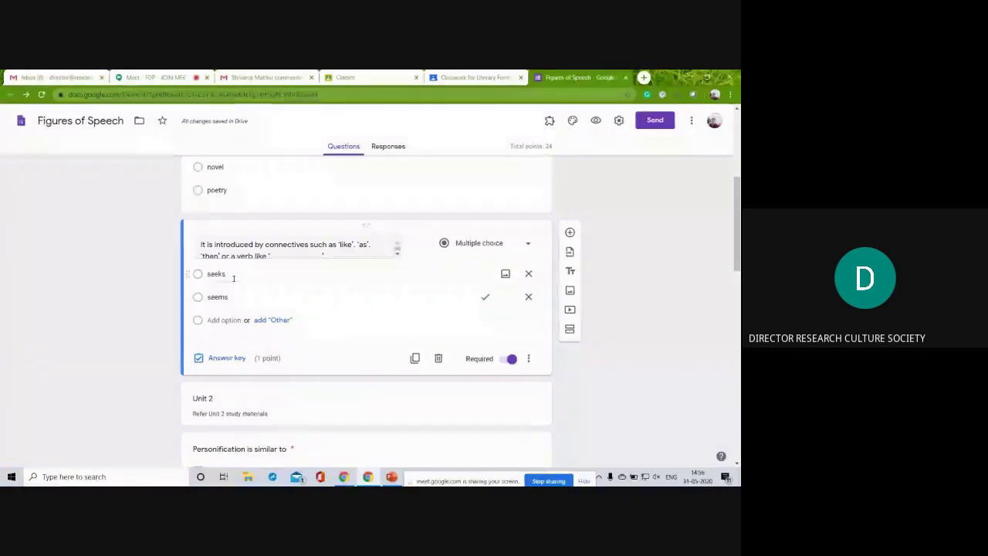
{"action": "left_click", "coordinate": [528, 358]}
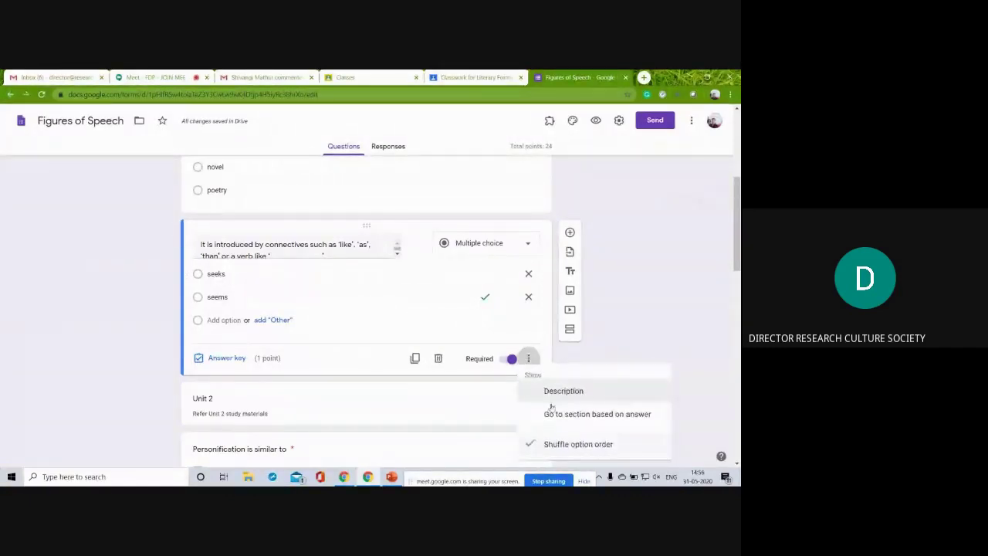
{"action": "left_click", "coordinate": [623, 334]}
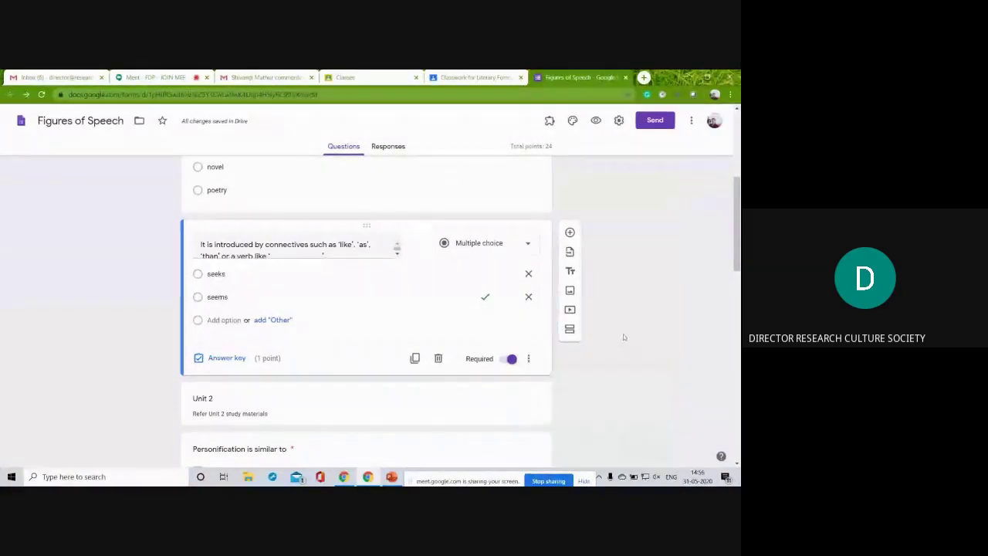
{"action": "left_click_drag", "start_coordinate": [737, 223], "coordinate": [737, 413]}
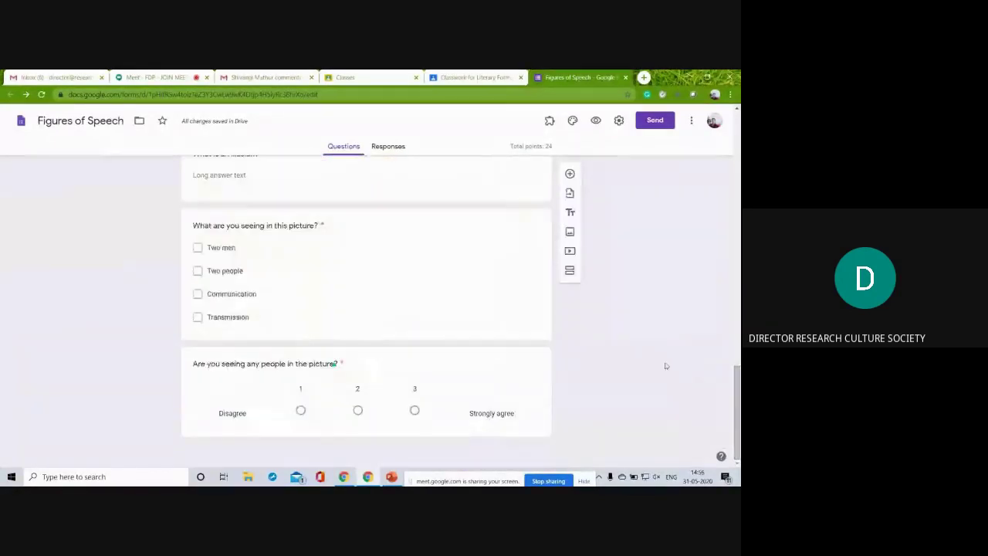
Search YouTube for 'figures of speech' and insert the 'Figures of Speech (Part 1)' video
{"action": "left_click", "coordinate": [569, 252]}
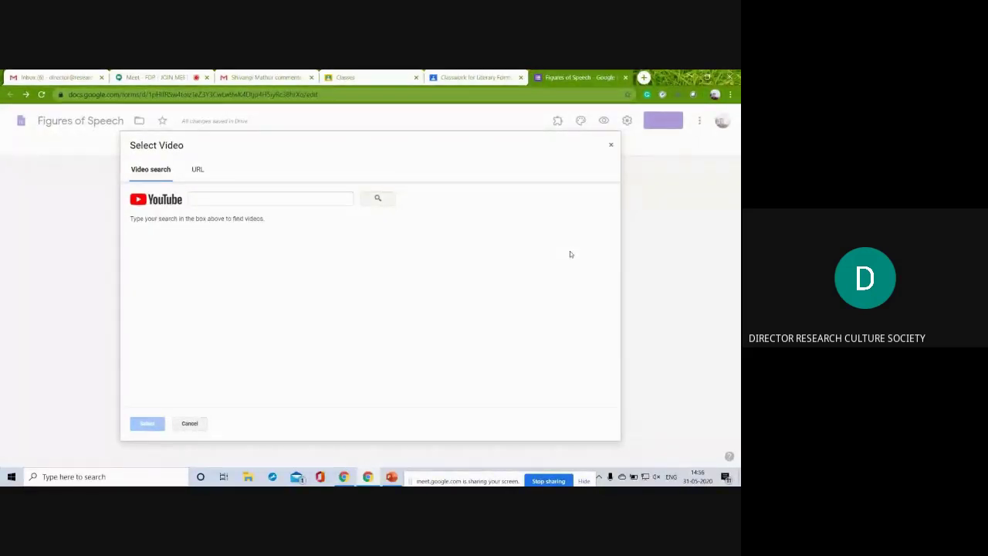
{"action": "left_click", "coordinate": [223, 200]}
{"action": "type", "text": "figu"}
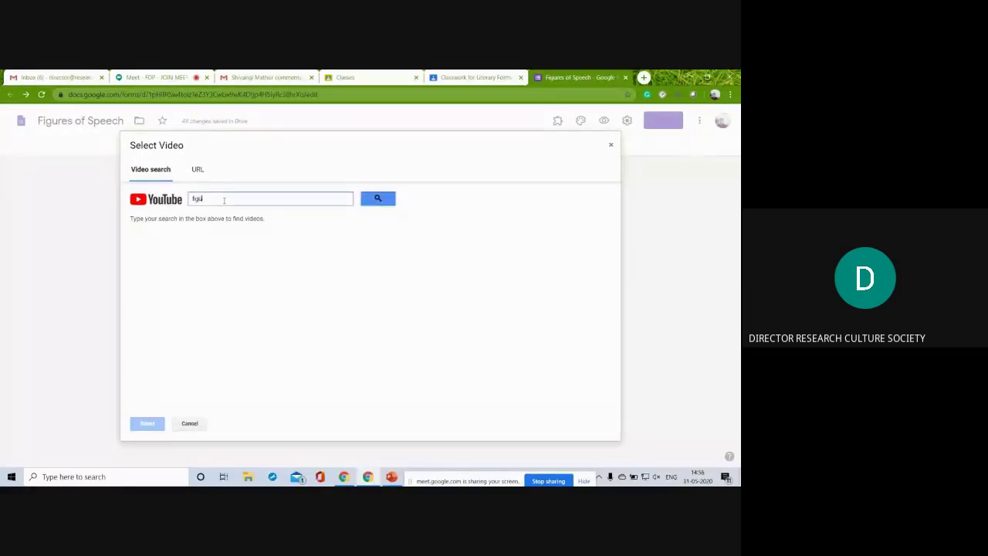
{"action": "type", "text": "res of speech"}
{"action": "left_click", "coordinate": [377, 200]}
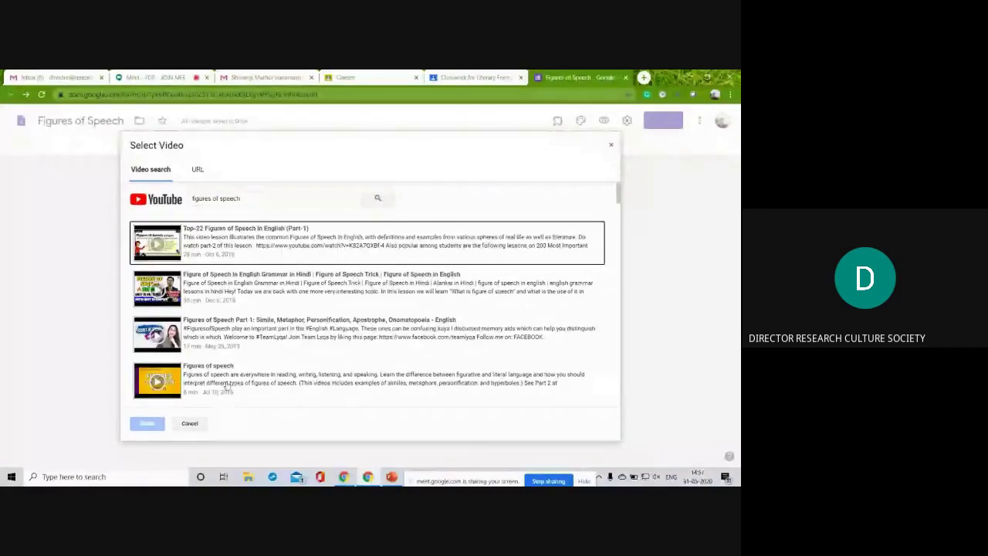
{"action": "left_click", "coordinate": [146, 423]}
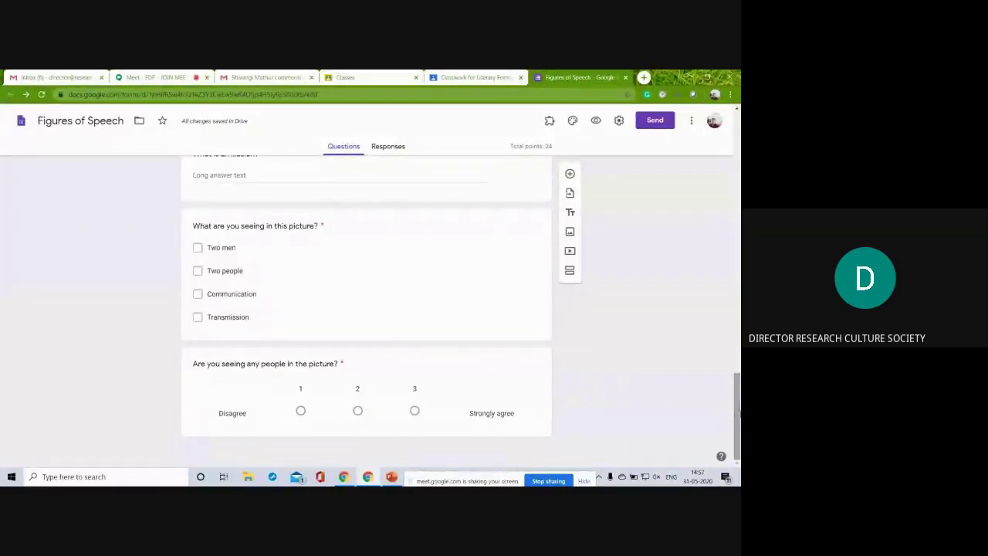
{"action": "left_click_drag", "start_coordinate": [737, 413], "coordinate": [729, 241]}
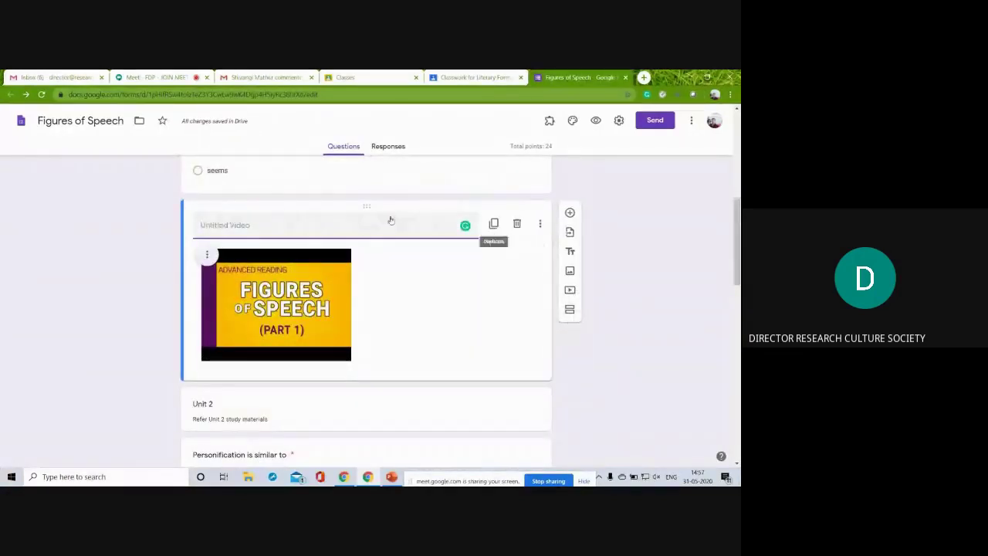
Drag the video above the Metaphor question and title it 'Watch this video and attempt the following quiz.'
{"action": "left_click_drag", "start_coordinate": [369, 206], "coordinate": [410, 338]}
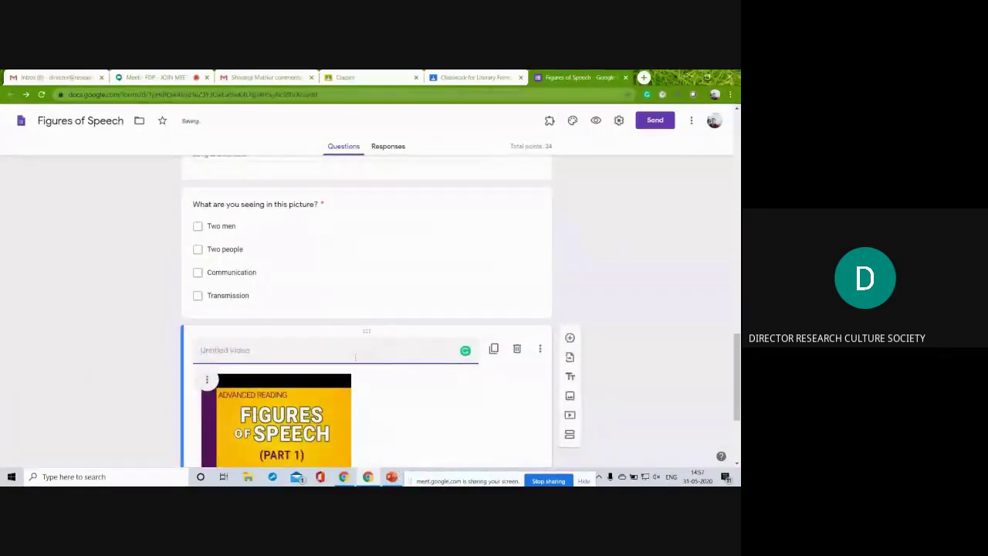
{"action": "type", "text": "Wat"}
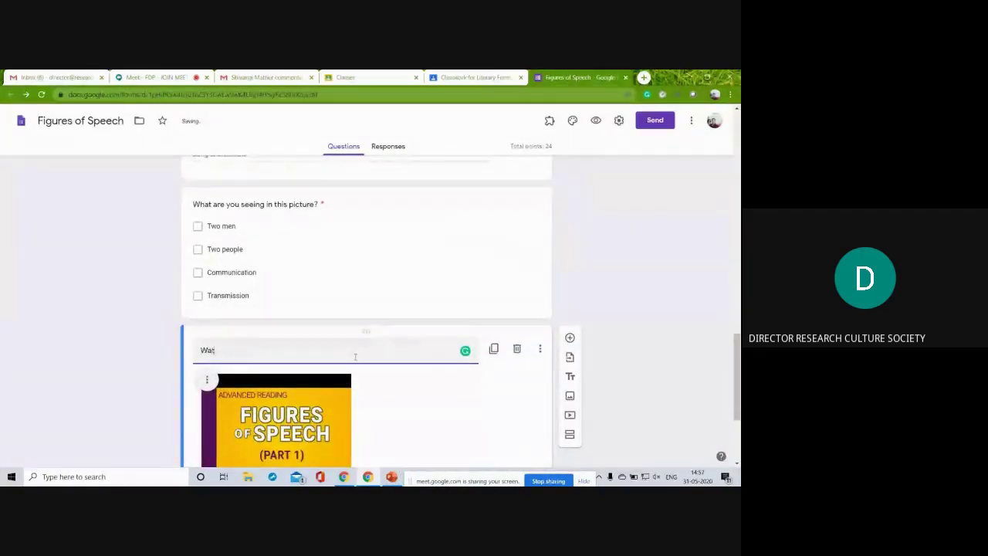
{"action": "type", "text": "ch this video"}
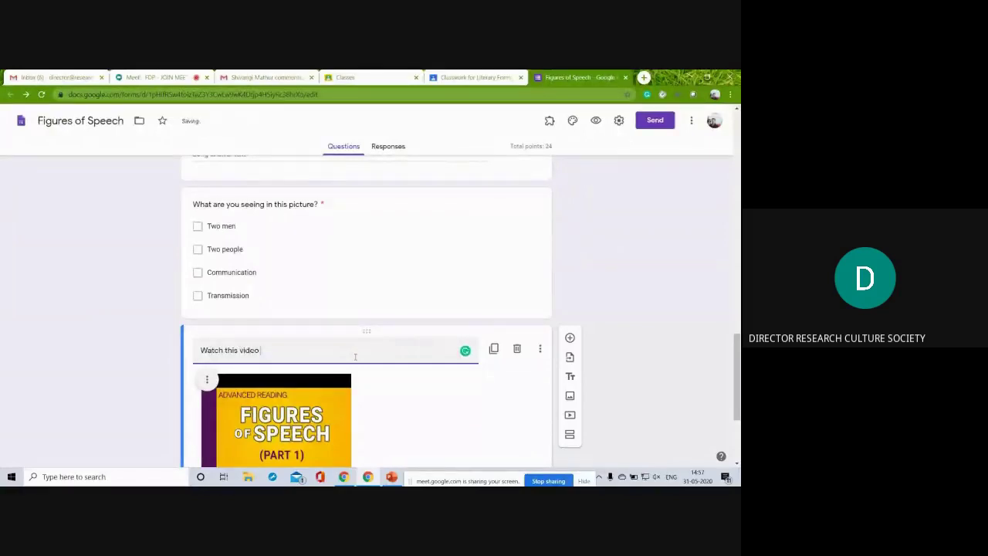
{"action": "type", "text": " and attempt the fol"}
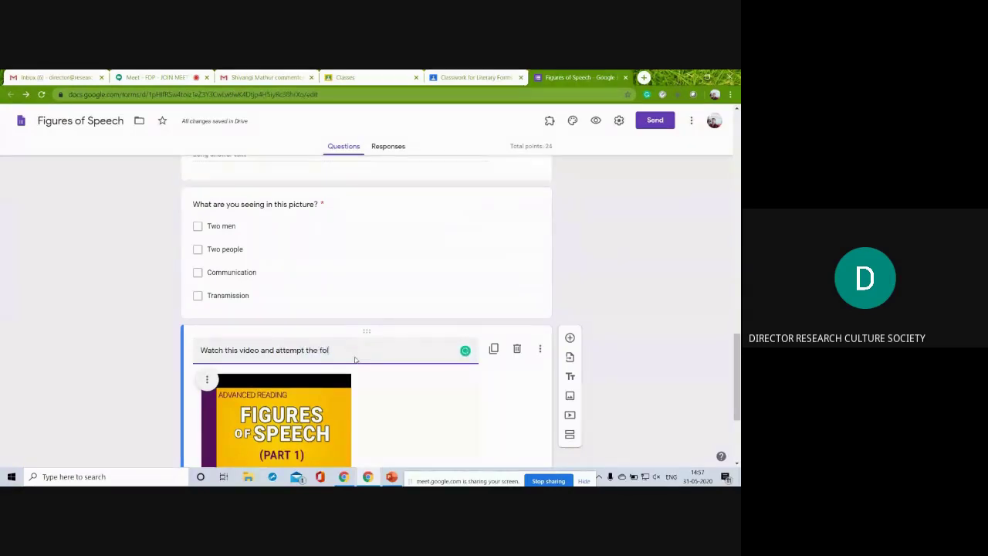
{"action": "type", "text": "lowing q"}
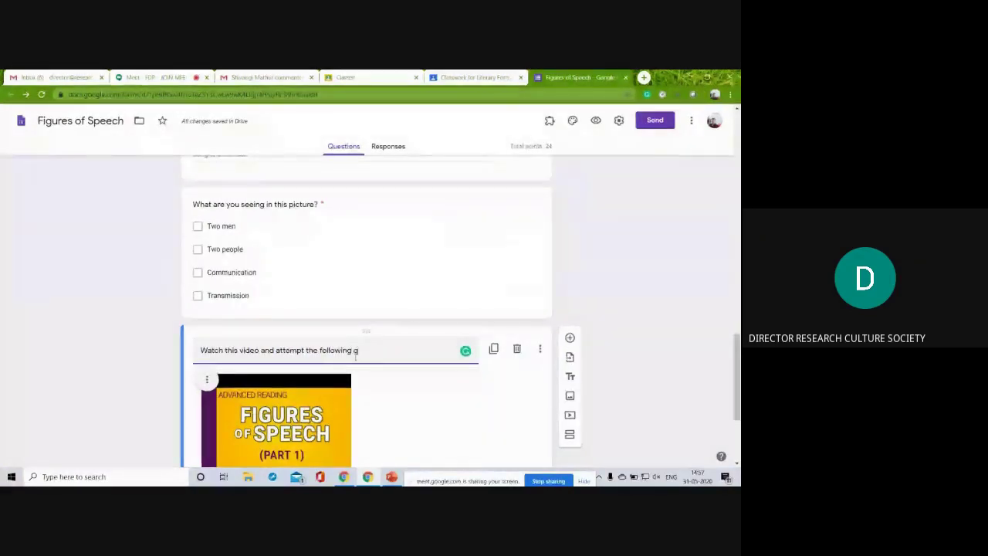
{"action": "type", "text": "uiz."}
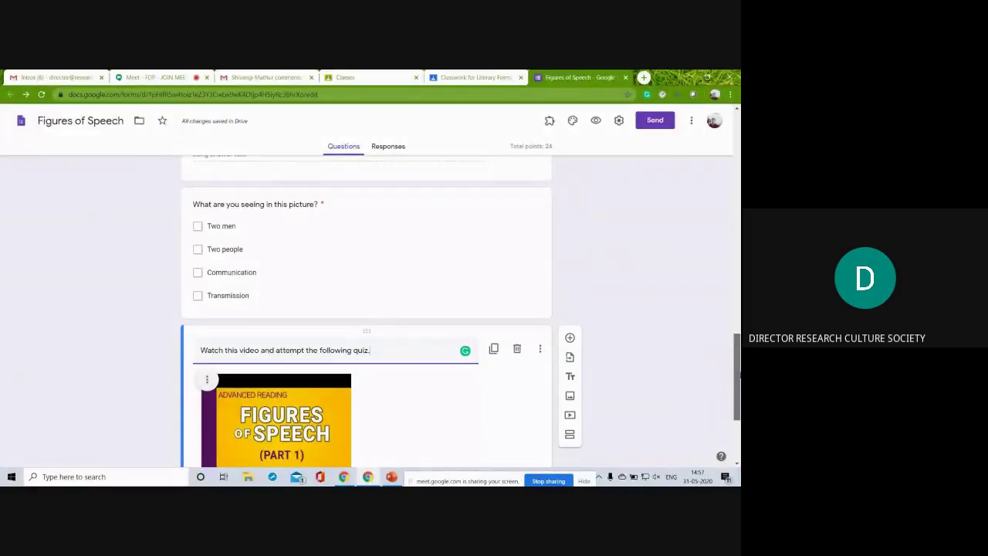
{"action": "left_click_drag", "start_coordinate": [739, 376], "coordinate": [715, 144]}
Move the video to the top of the quiz, directly above 'What is Simile?'
{"action": "scroll", "coordinate": [401, 309], "scroll_direction": "down", "scroll_amount": 15}
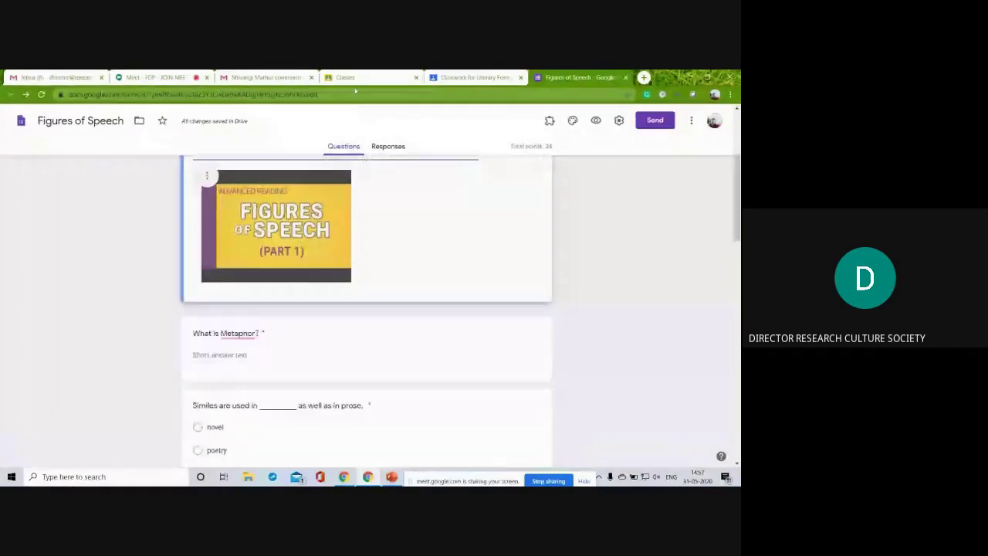
{"action": "scroll", "coordinate": [355, 91], "scroll_direction": "up", "scroll_amount": 1}
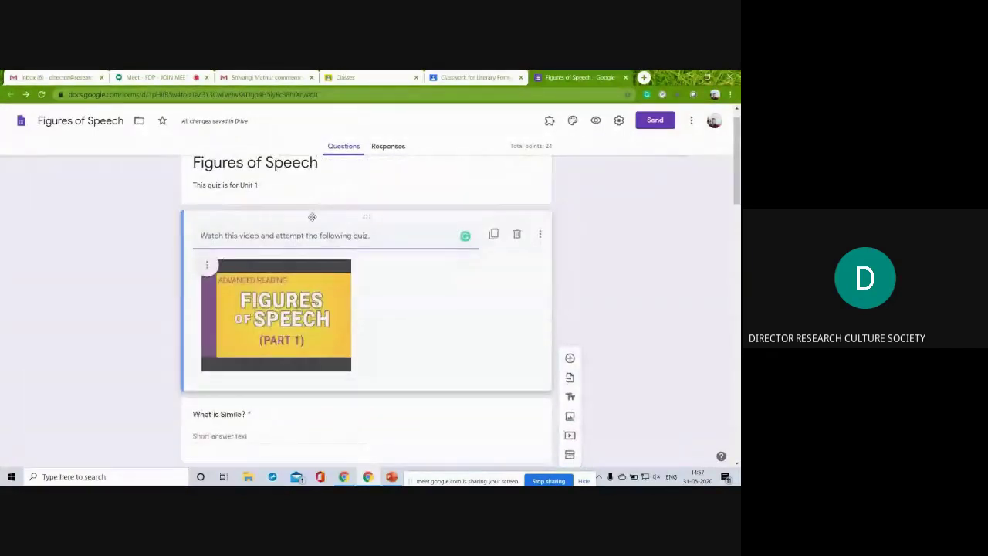
{"action": "left_click_drag", "start_coordinate": [313, 217], "coordinate": [312, 217]}
{"action": "left_click", "coordinate": [660, 210]}
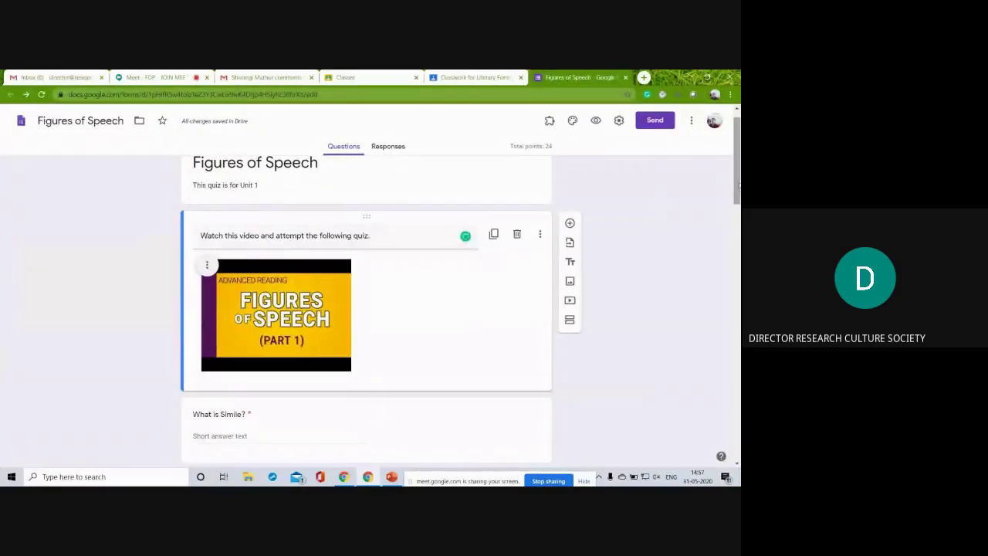
{"action": "scroll", "coordinate": [737, 197], "scroll_direction": "down", "scroll_amount": 1}
{"action": "scroll", "coordinate": [340, 290], "scroll_direction": "up", "scroll_amount": 1}
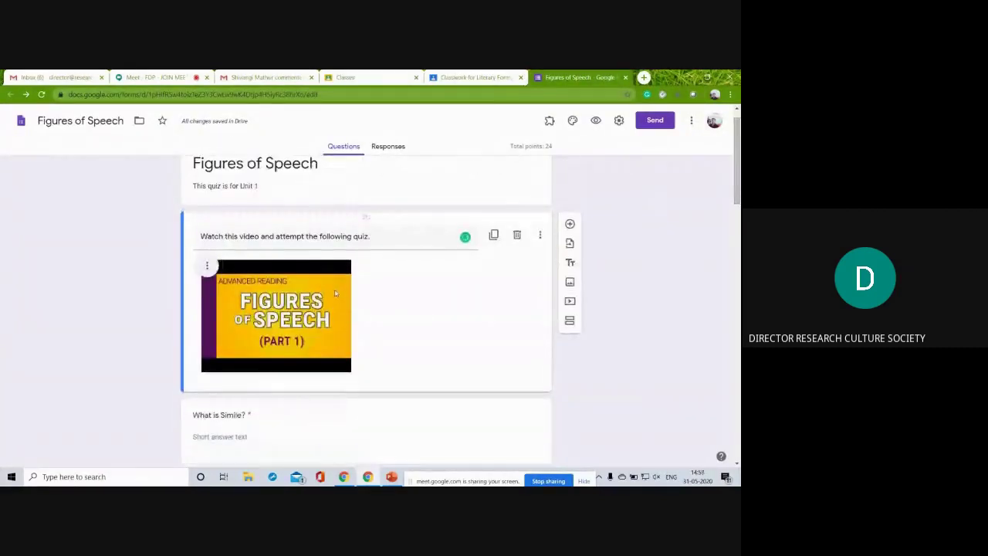
{"action": "key", "text": "ctrl+a"}
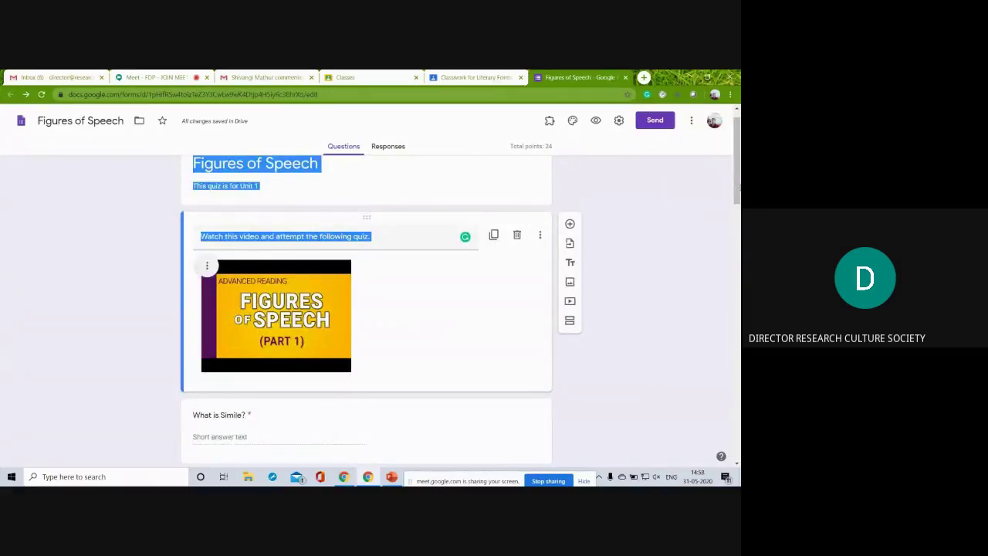
{"action": "left_click", "coordinate": [685, 268]}
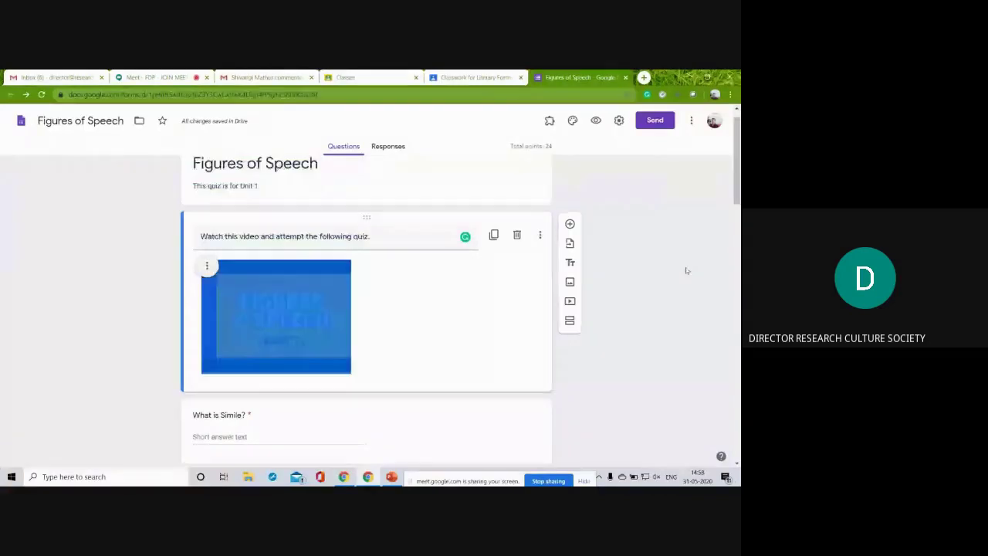
{"action": "left_click_drag", "start_coordinate": [737, 216], "coordinate": [724, 154]}
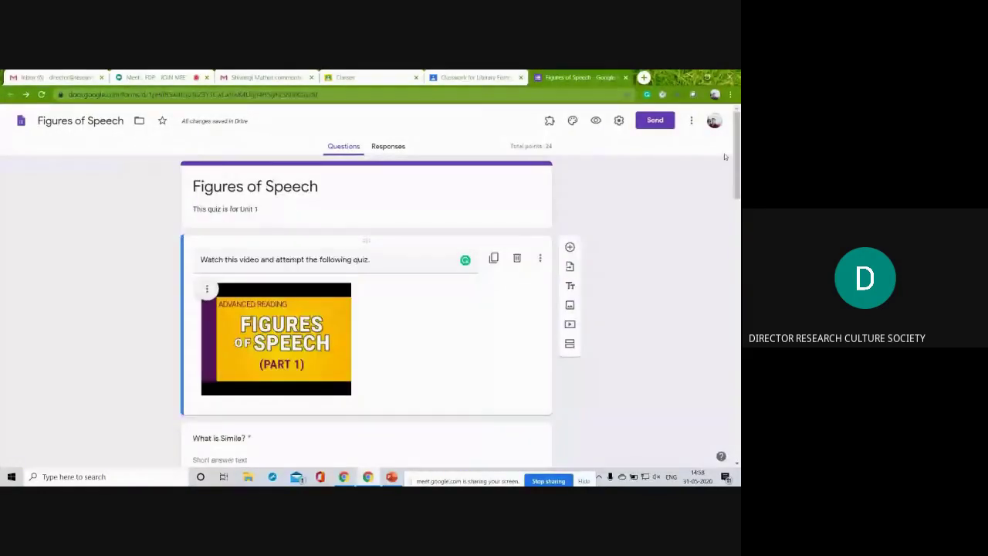
Set the quiz header to the open-book heart photo from the Themes image gallery
{"action": "left_click", "coordinate": [572, 122]}
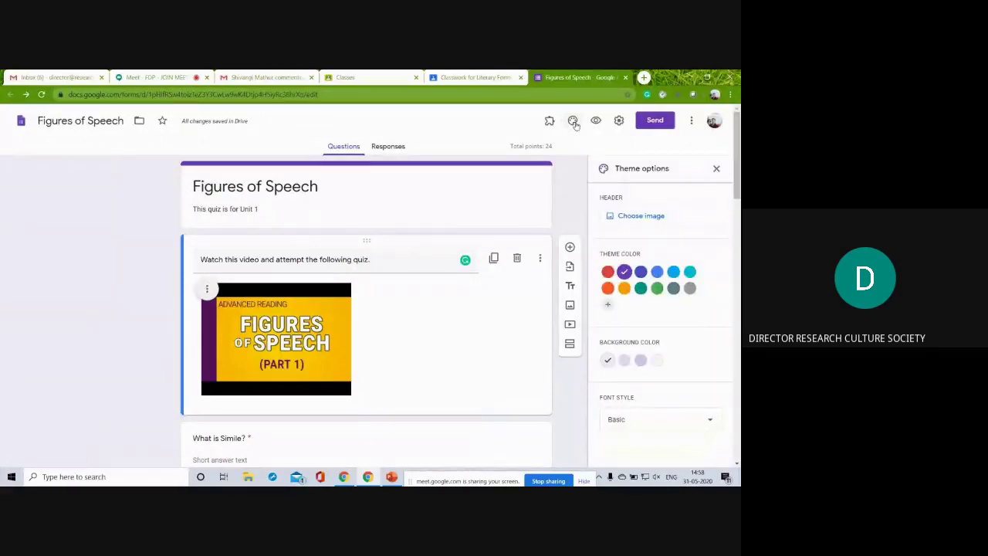
{"action": "left_click", "coordinate": [634, 222]}
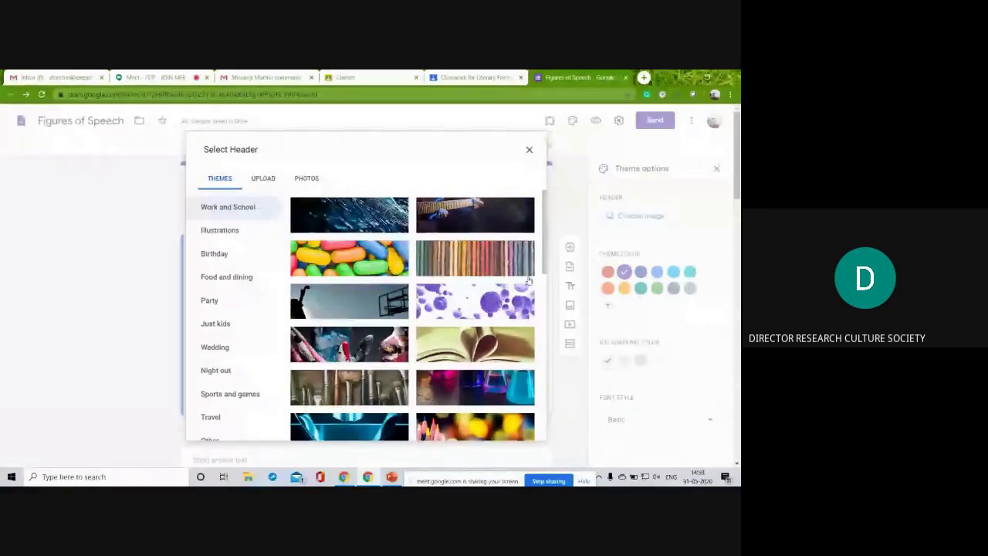
{"action": "left_click", "coordinate": [485, 341]}
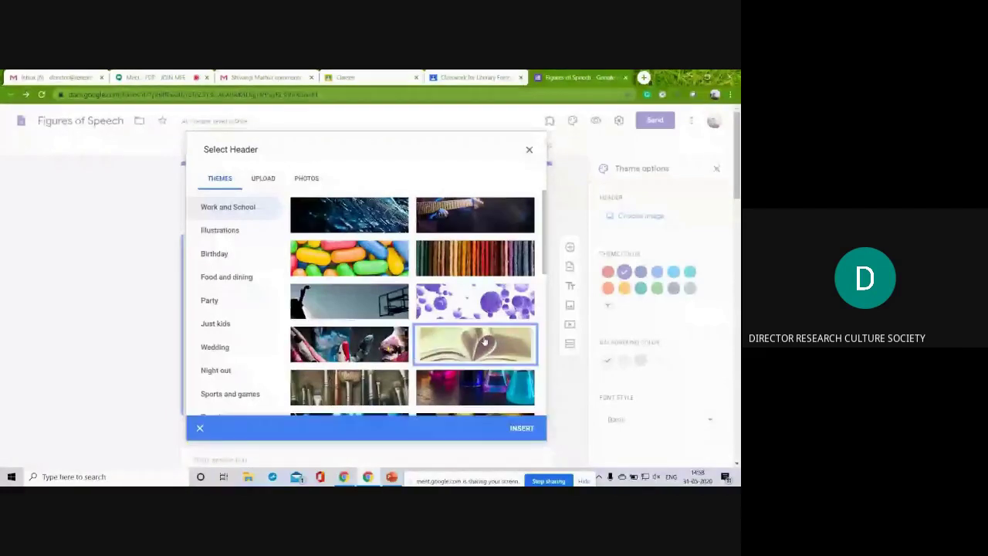
{"action": "left_click", "coordinate": [522, 429]}
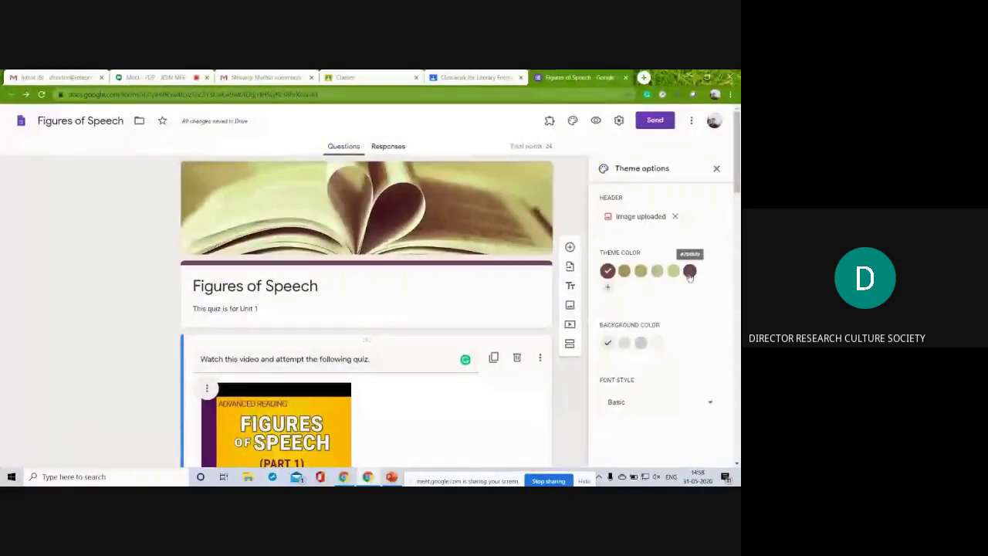
After trying several swatches, settle on a khaki theme colour with a lightly tinted background
{"action": "left_click", "coordinate": [689, 270]}
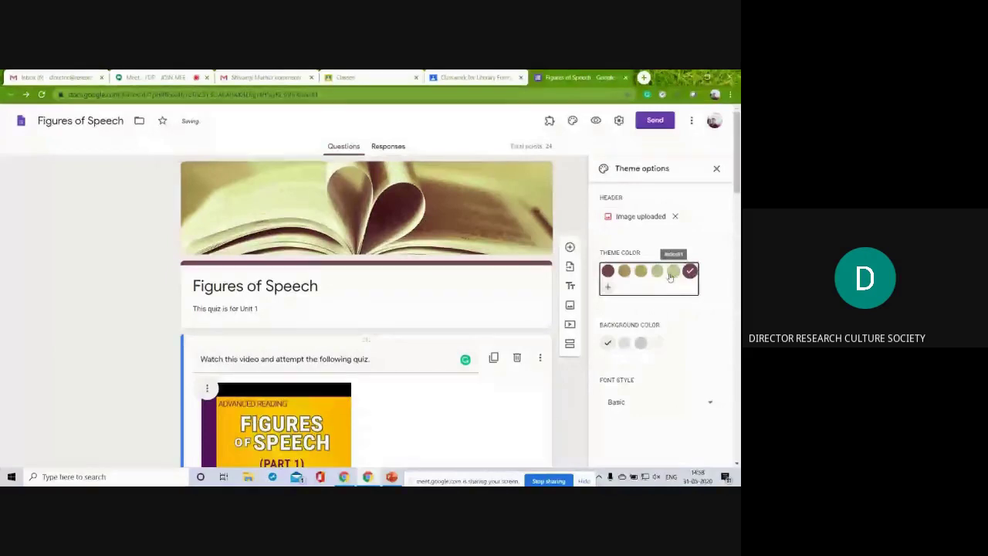
{"action": "left_click", "coordinate": [672, 272]}
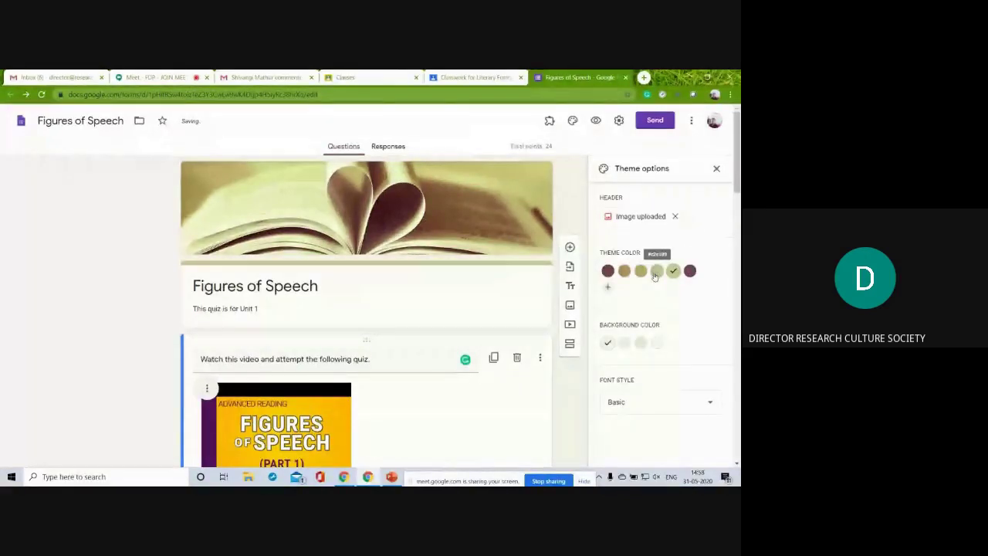
{"action": "left_click", "coordinate": [655, 274]}
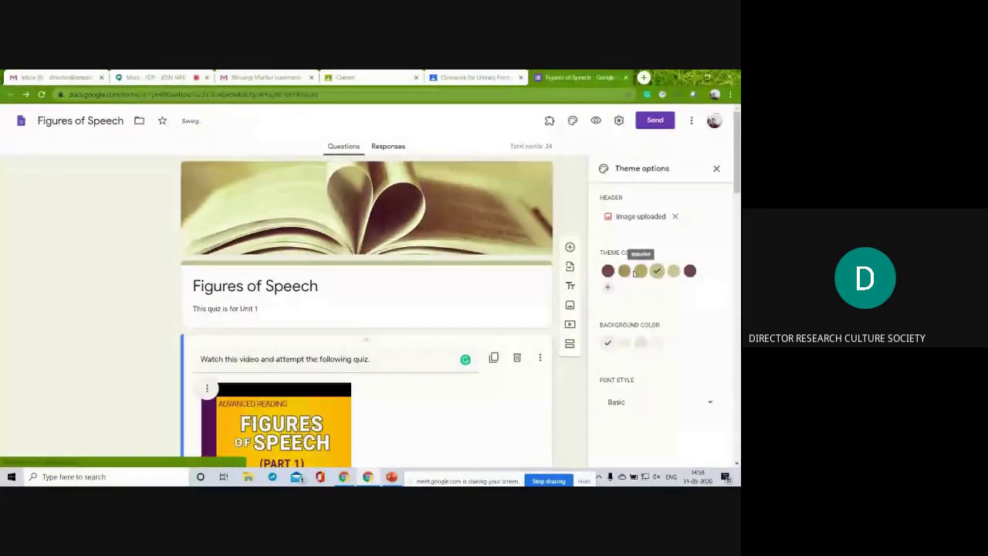
{"action": "left_click", "coordinate": [640, 272]}
{"action": "left_click", "coordinate": [641, 344]}
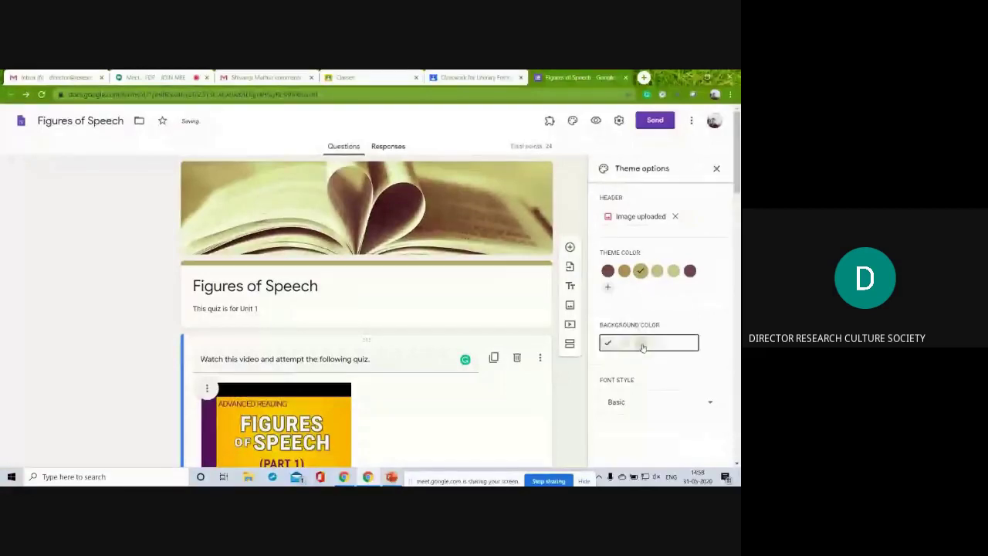
{"action": "left_click", "coordinate": [657, 345]}
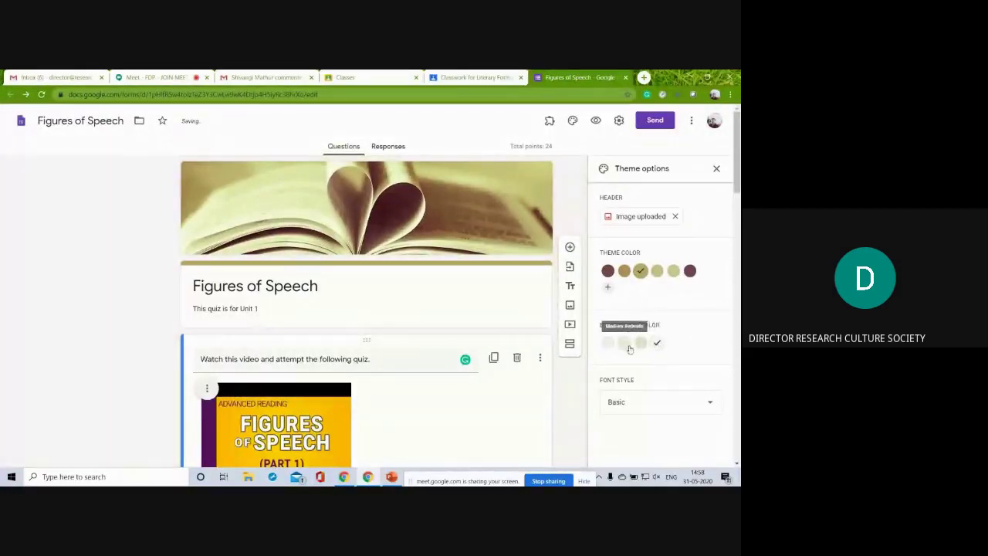
{"action": "left_click", "coordinate": [627, 344]}
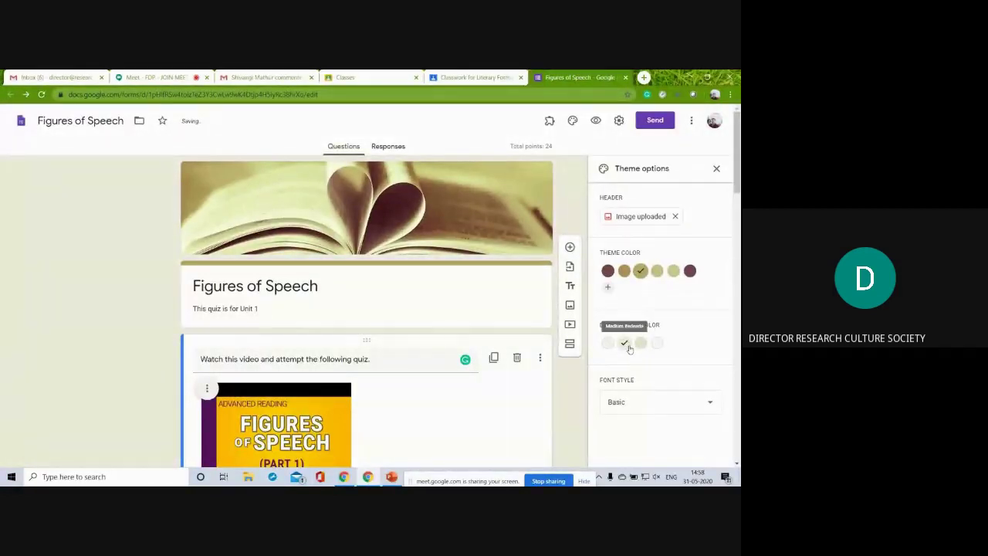
{"action": "left_click", "coordinate": [672, 401]}
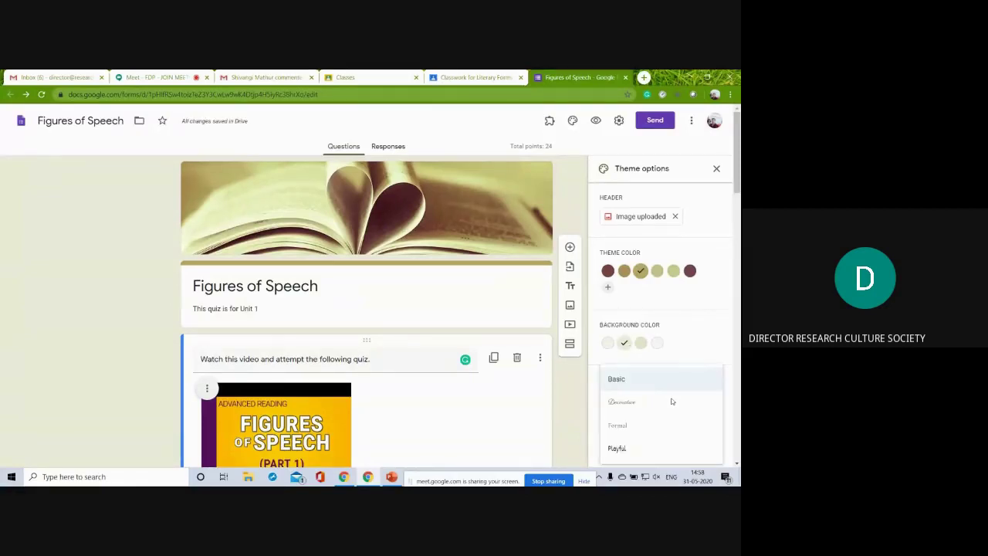
Try Decorative and Playful fonts, settle on the Formal font style, and close Theme options
{"action": "left_click", "coordinate": [622, 407]}
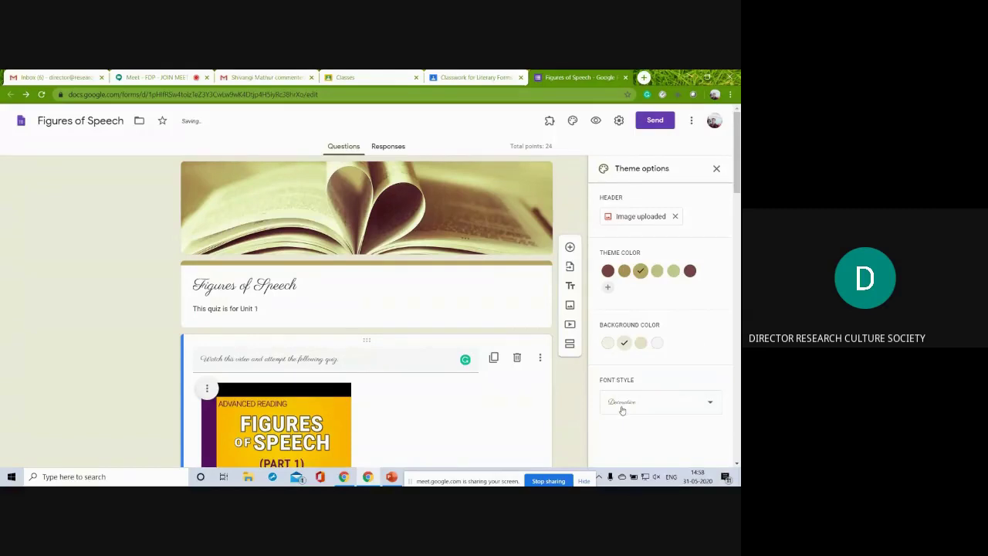
{"action": "scroll", "coordinate": [736, 208], "scroll_direction": "down", "scroll_amount": 6}
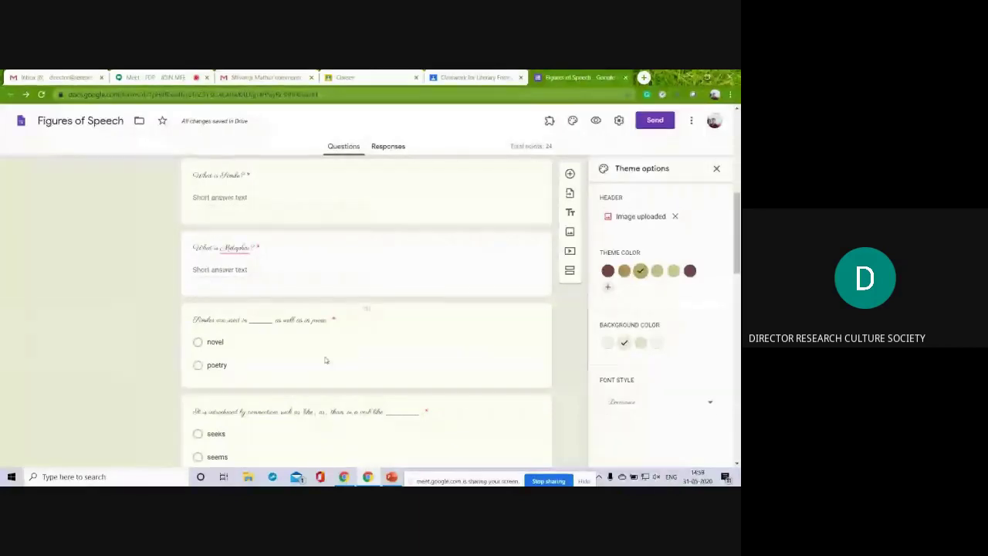
{"action": "left_click", "coordinate": [631, 411]}
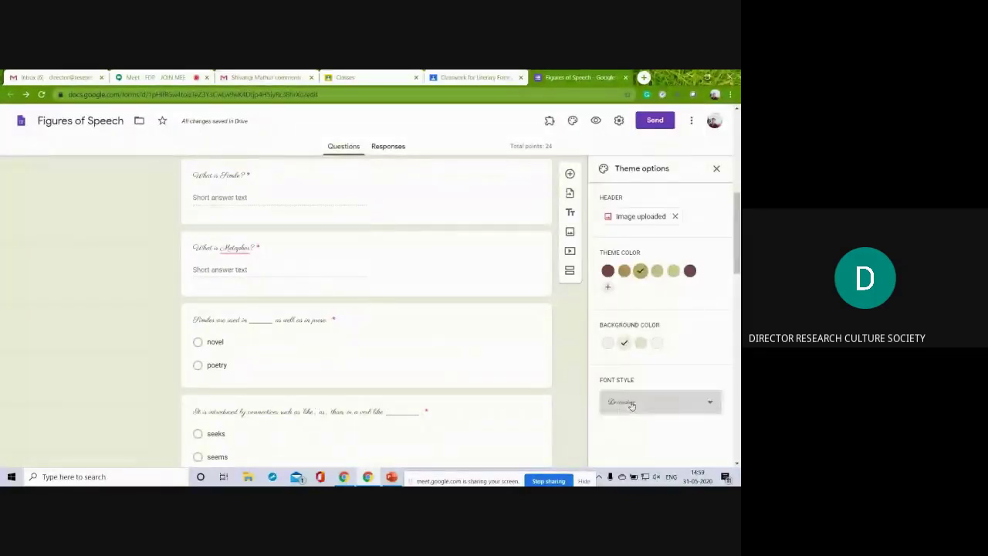
{"action": "left_click", "coordinate": [626, 449]}
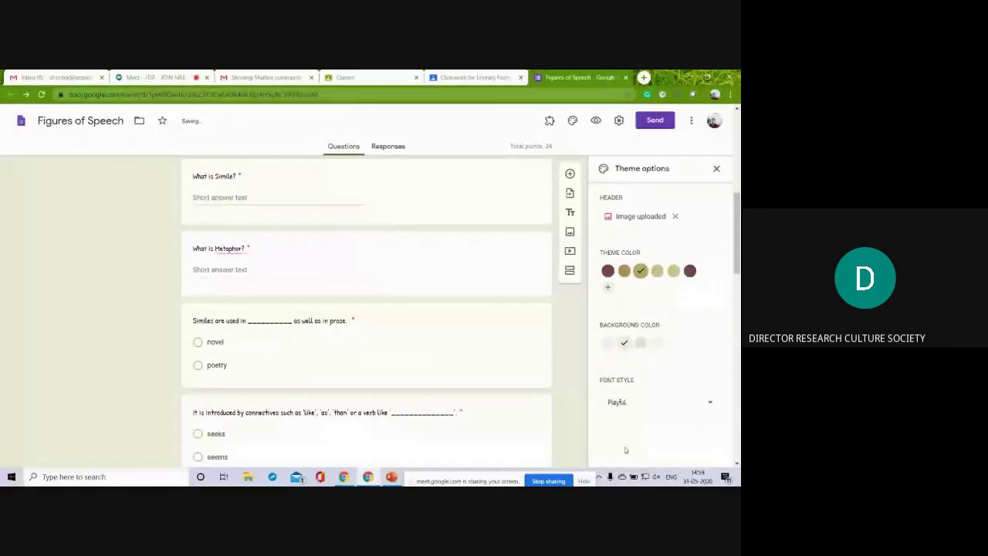
{"action": "left_click", "coordinate": [621, 401]}
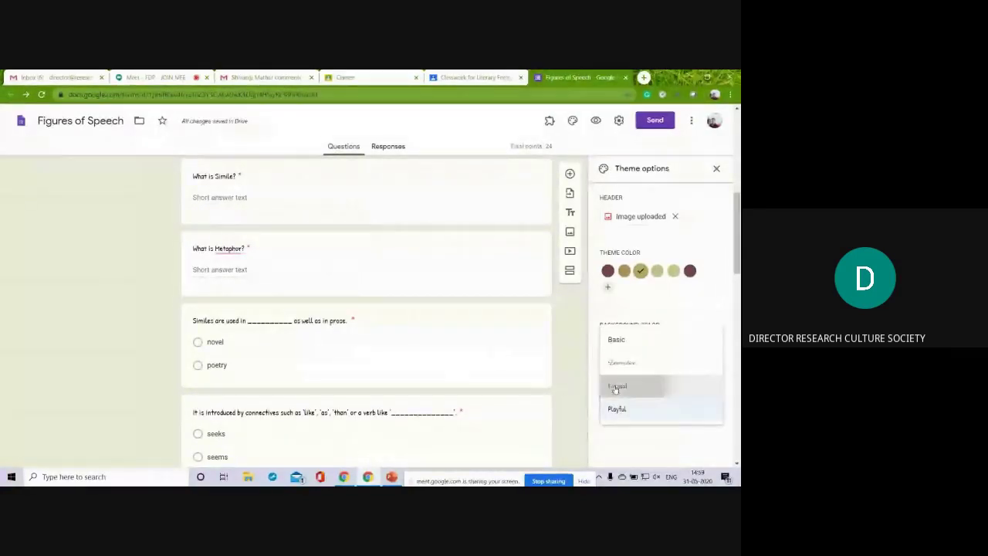
{"action": "left_click", "coordinate": [616, 390]}
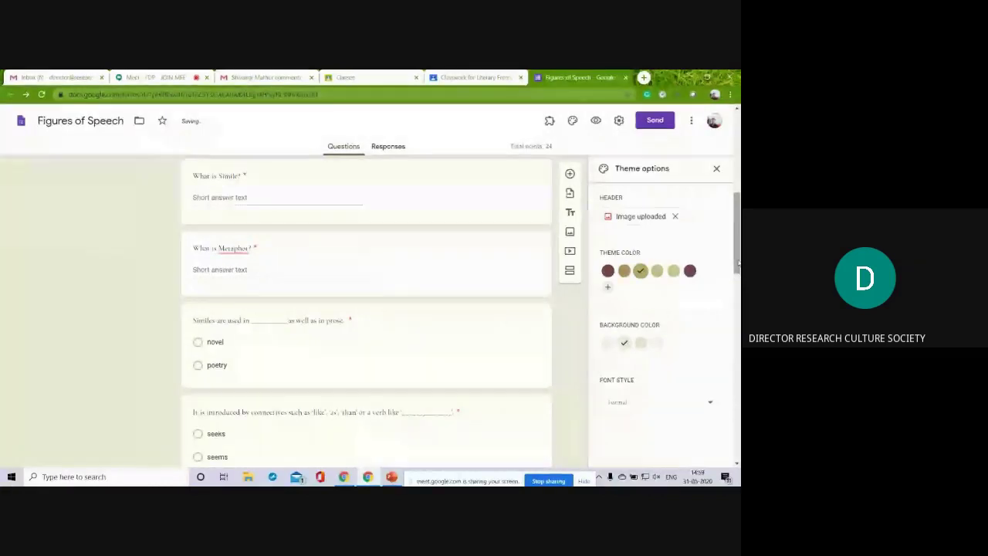
{"action": "left_click_drag", "start_coordinate": [737, 262], "coordinate": [727, 176]}
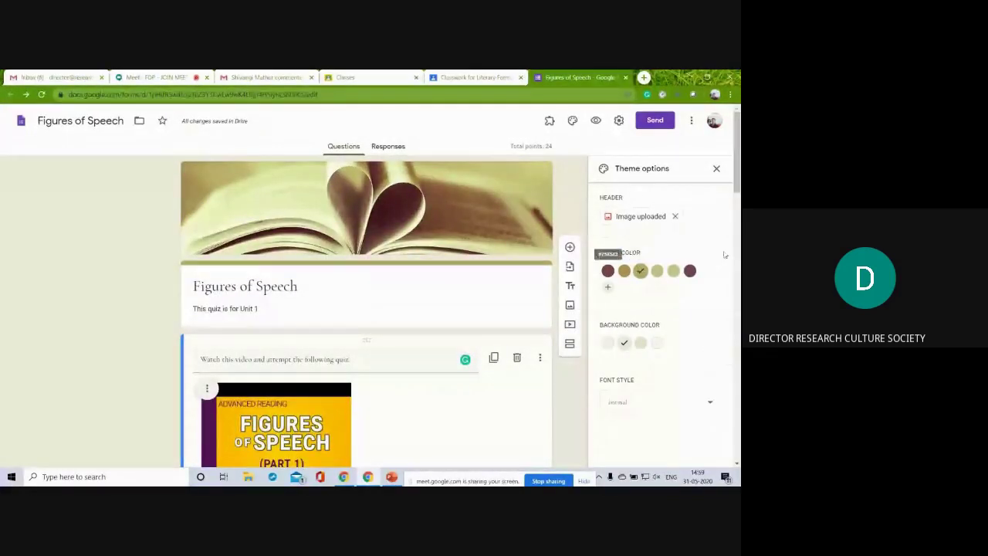
{"action": "left_click", "coordinate": [716, 170]}
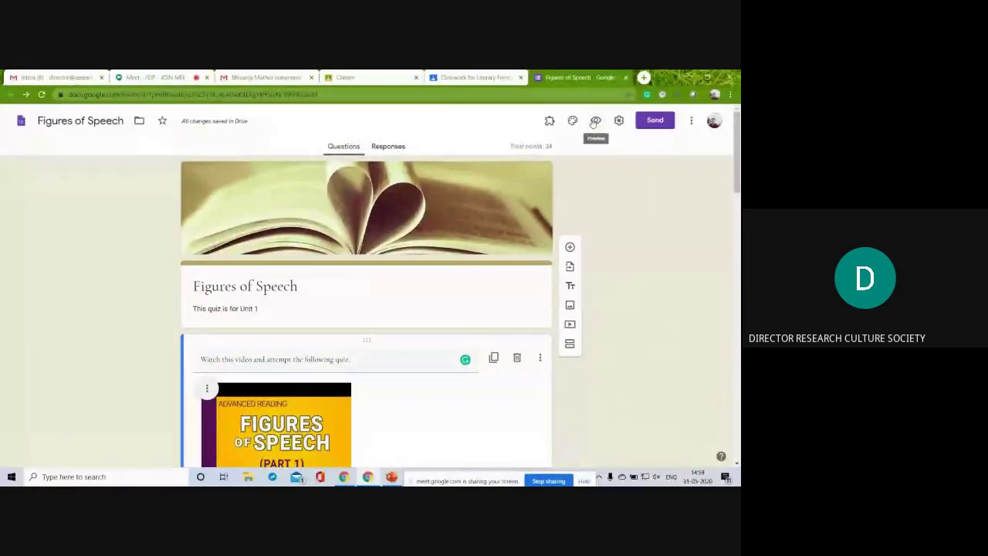
Preview the quiz and scroll through the book header, video and questions to Submit
{"action": "left_click", "coordinate": [594, 121]}
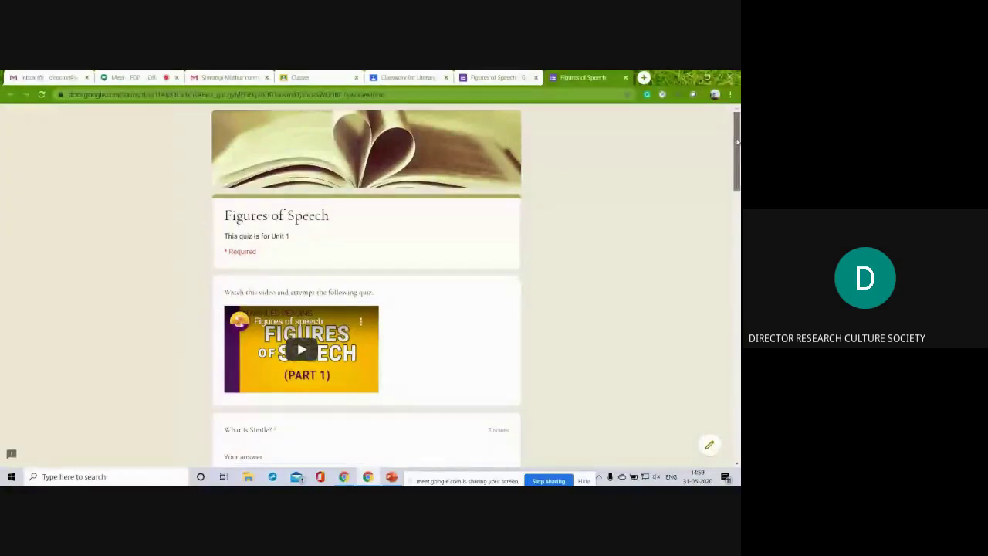
{"action": "left_click_drag", "start_coordinate": [737, 141], "coordinate": [736, 294]}
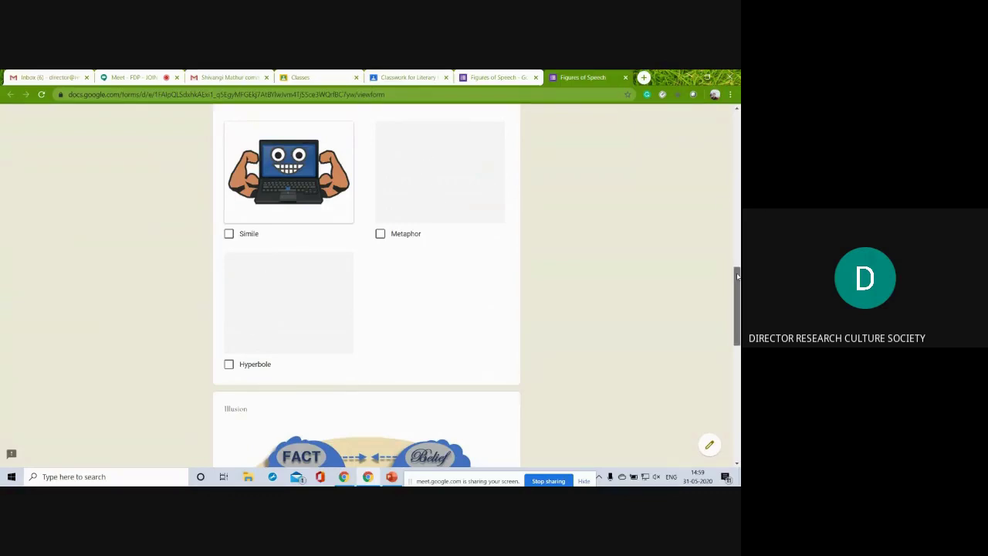
{"action": "left_click_drag", "start_coordinate": [737, 275], "coordinate": [737, 401]}
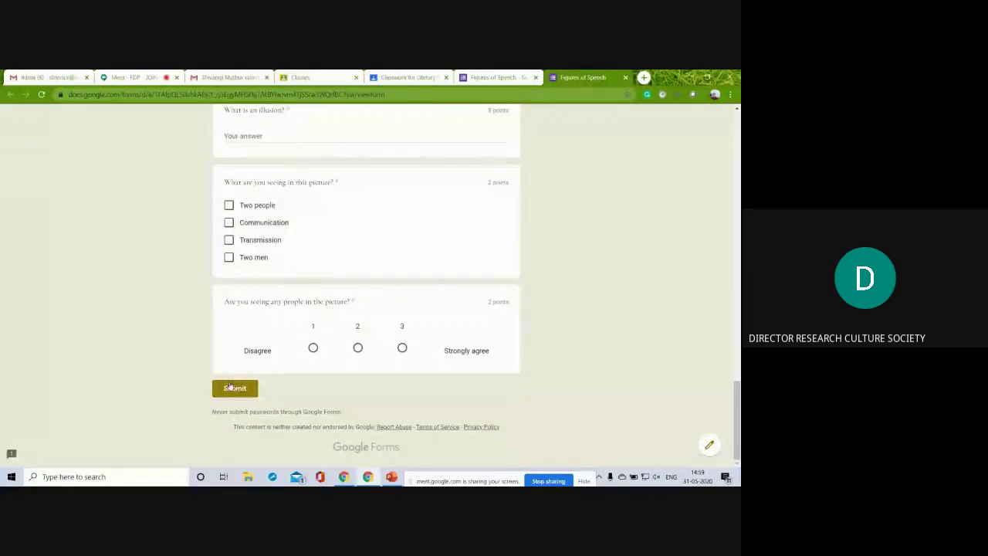
{"action": "left_click_drag", "start_coordinate": [736, 398], "coordinate": [735, 147]}
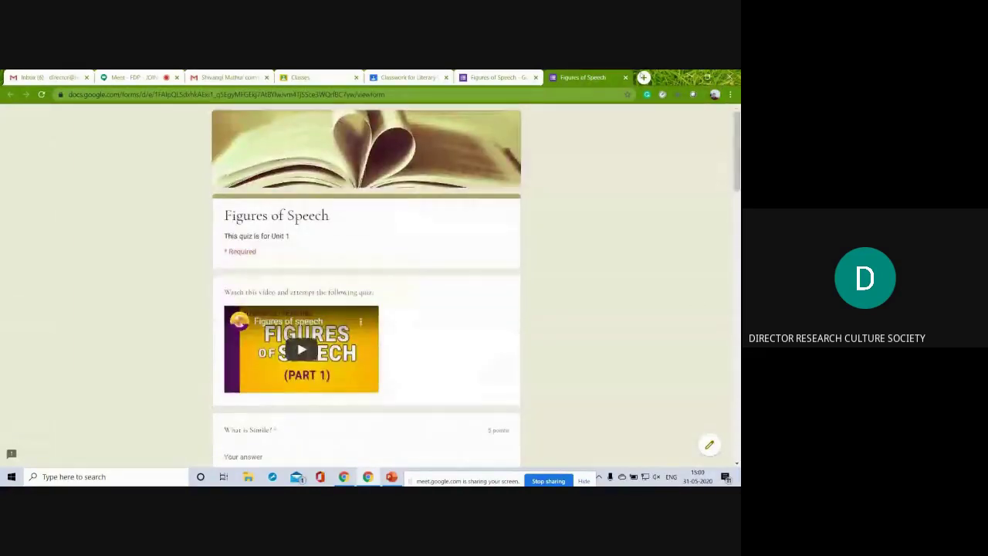
Close the preview and open the quiz's Settings dialog
{"action": "left_click", "coordinate": [625, 78]}
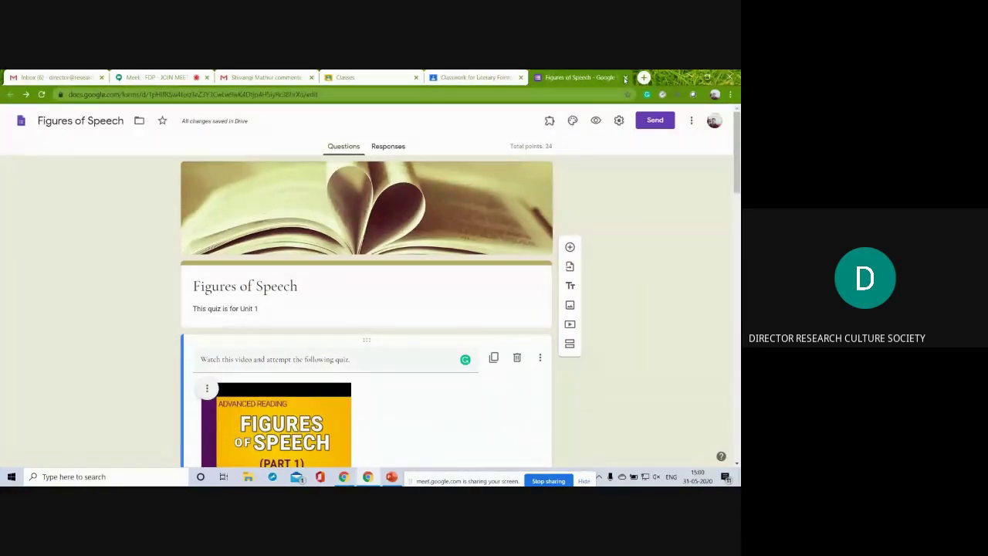
{"action": "left_click", "coordinate": [618, 122]}
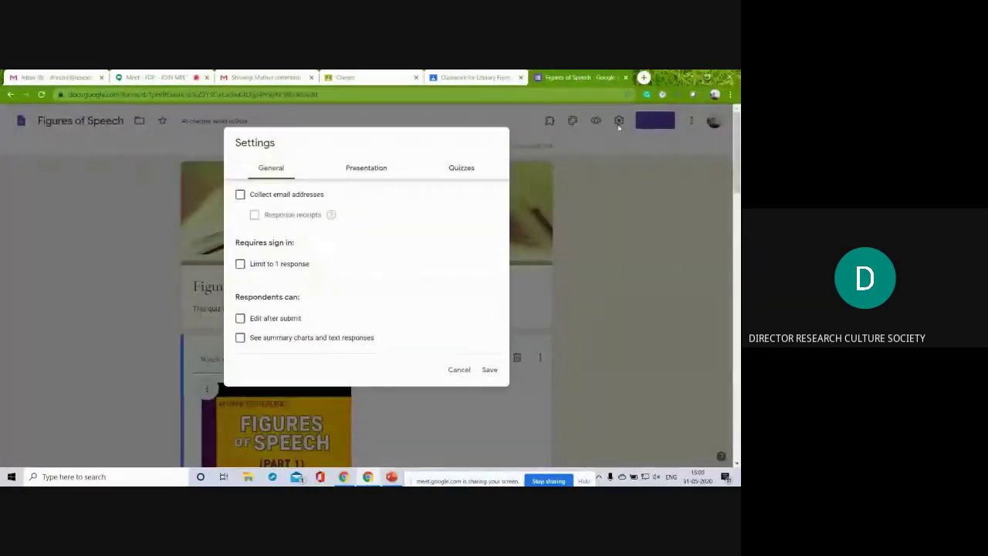
{"action": "left_click", "coordinate": [285, 197]}
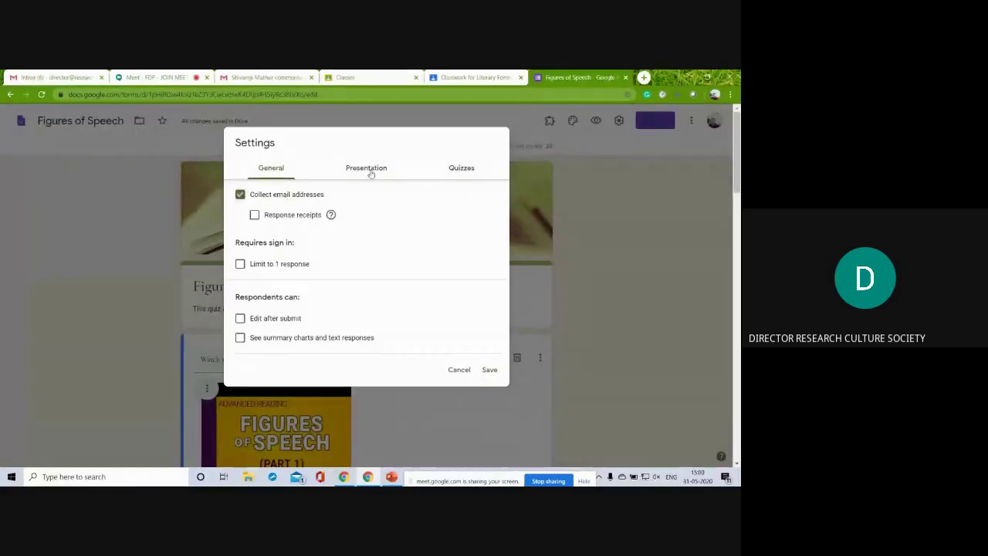
{"action": "left_click", "coordinate": [572, 223]}
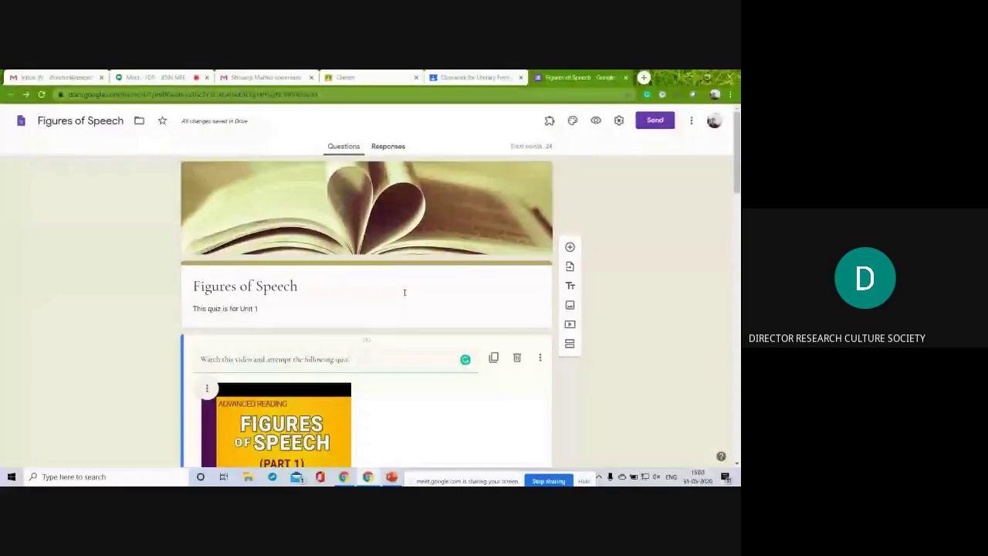
In General settings, tick Collect email addresses, Limit to 1 response, and See summary charts and text responses
{"action": "left_click", "coordinate": [618, 121]}
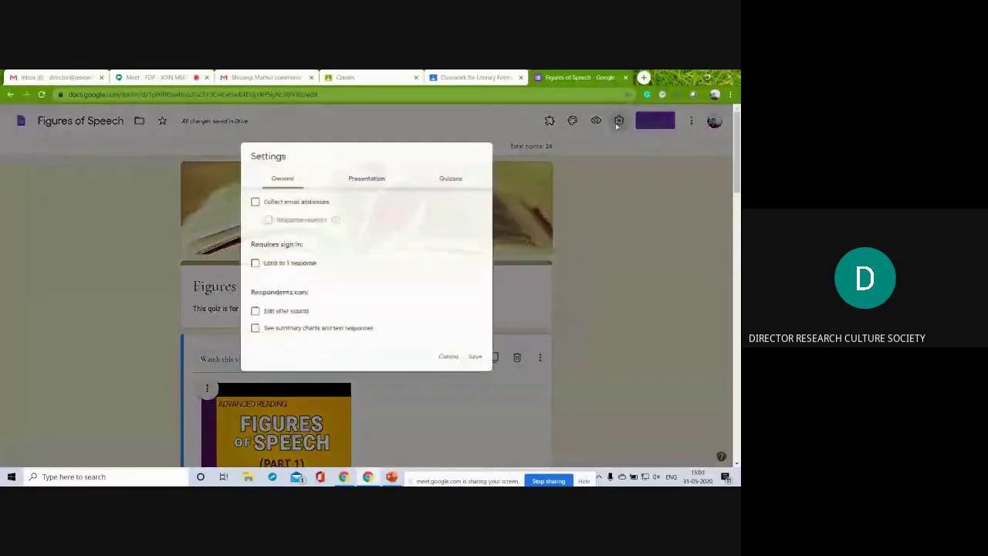
{"action": "left_click", "coordinate": [240, 195]}
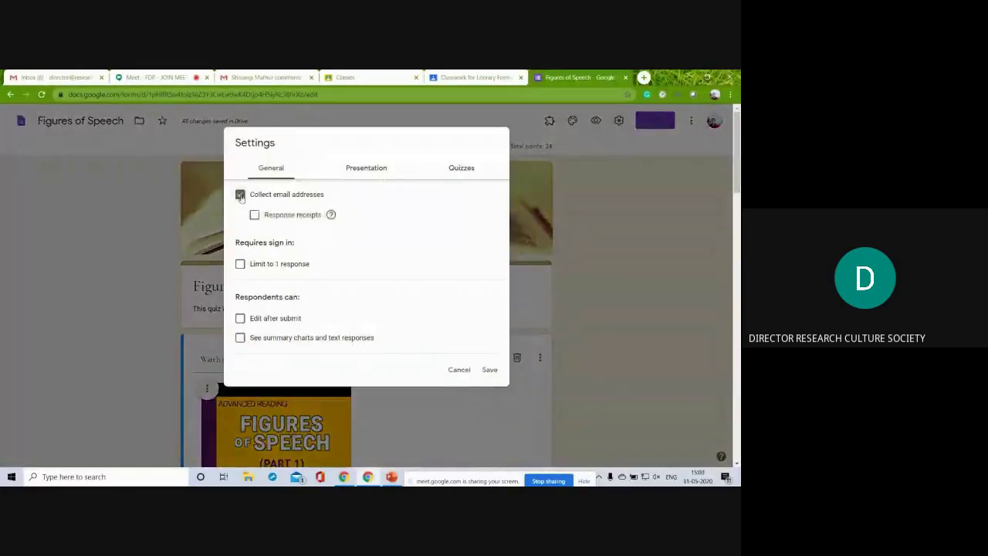
{"action": "left_click", "coordinate": [240, 264]}
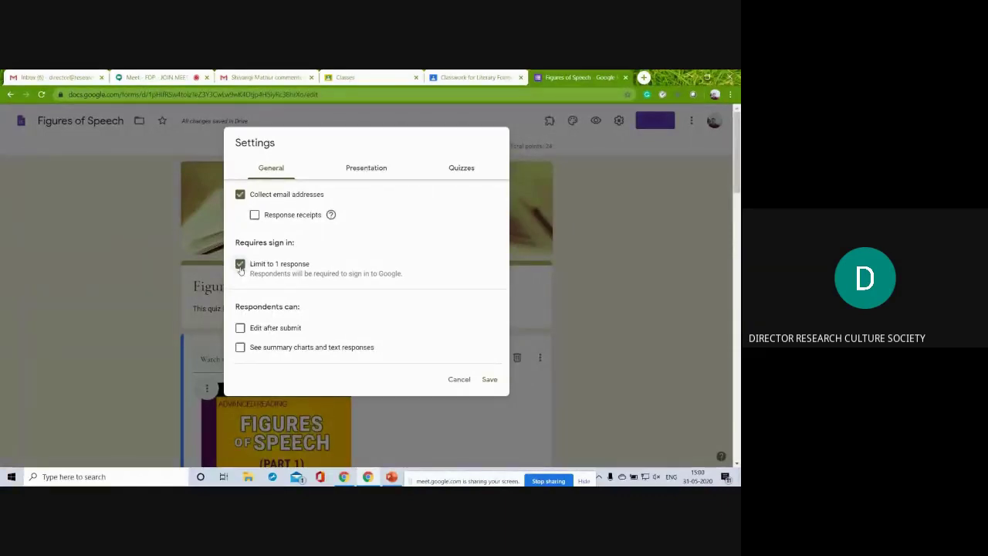
{"action": "left_click", "coordinate": [240, 328]}
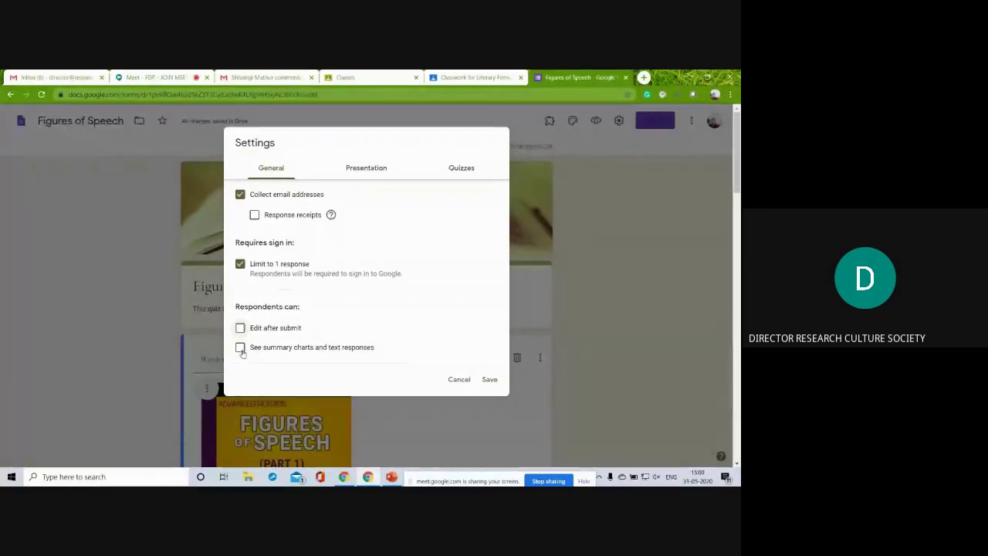
{"action": "left_click", "coordinate": [241, 348]}
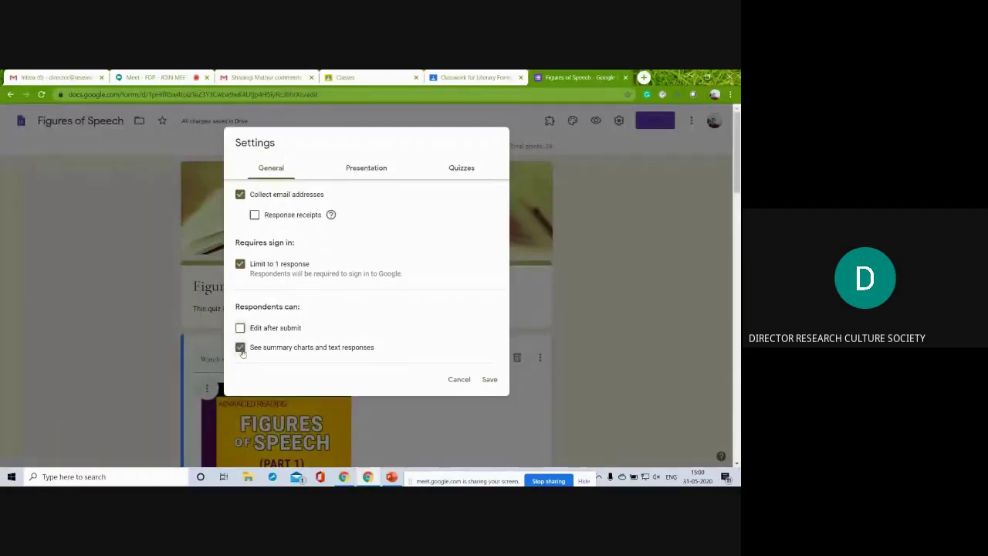
In Presentation settings, show a progress bar, shuffle question order, and enter the confirmation message 'Thank you for attempting the quiz'
{"action": "left_click", "coordinate": [360, 170]}
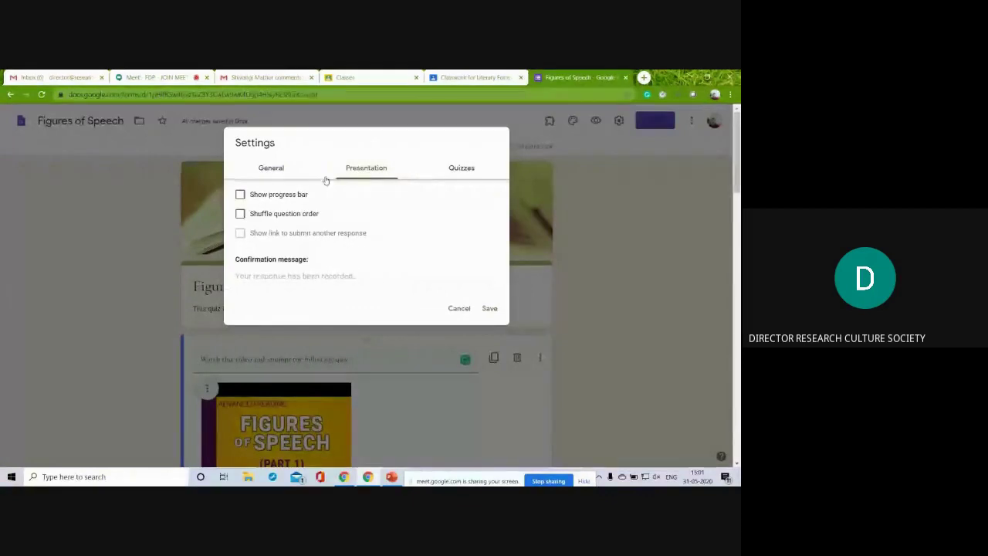
{"action": "left_click", "coordinate": [240, 195]}
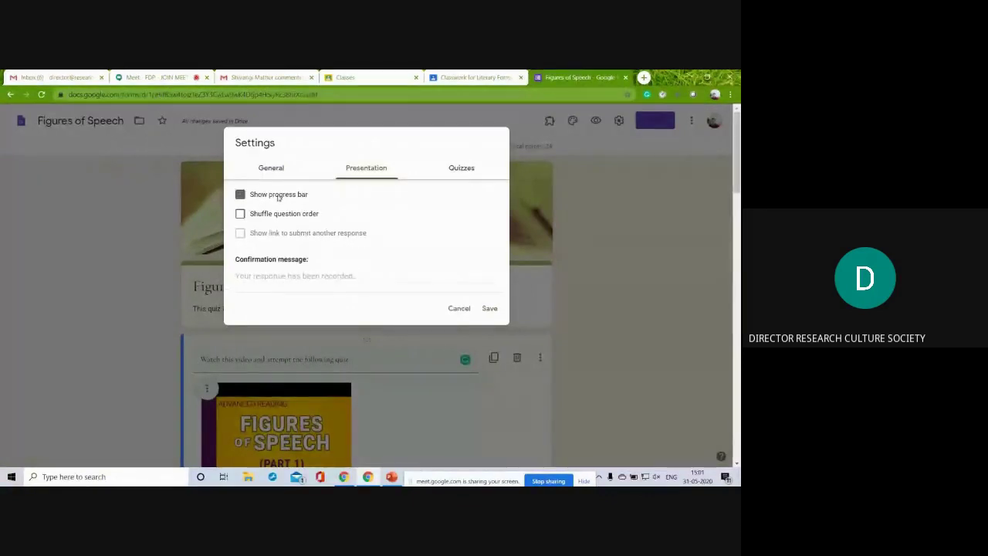
{"action": "left_click", "coordinate": [242, 215]}
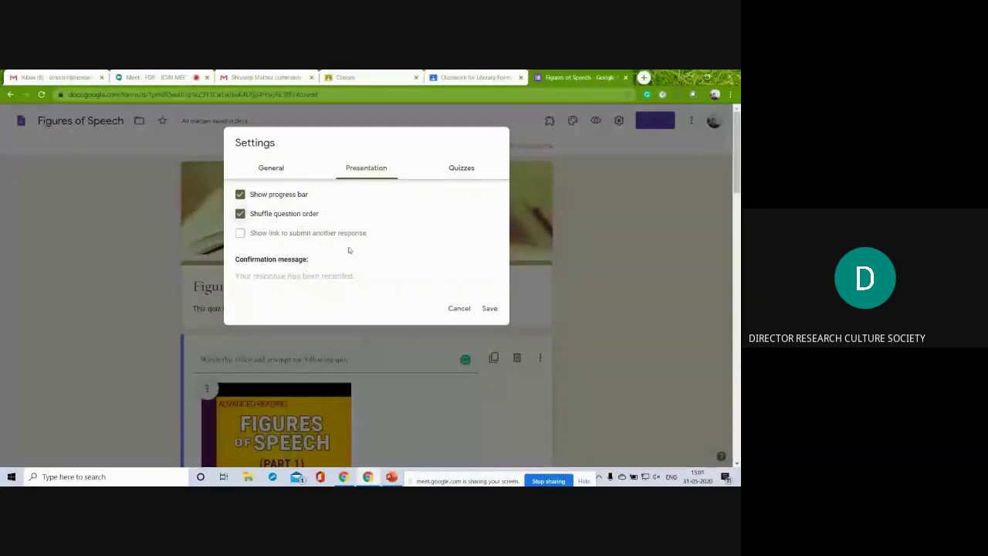
{"action": "left_click", "coordinate": [310, 277]}
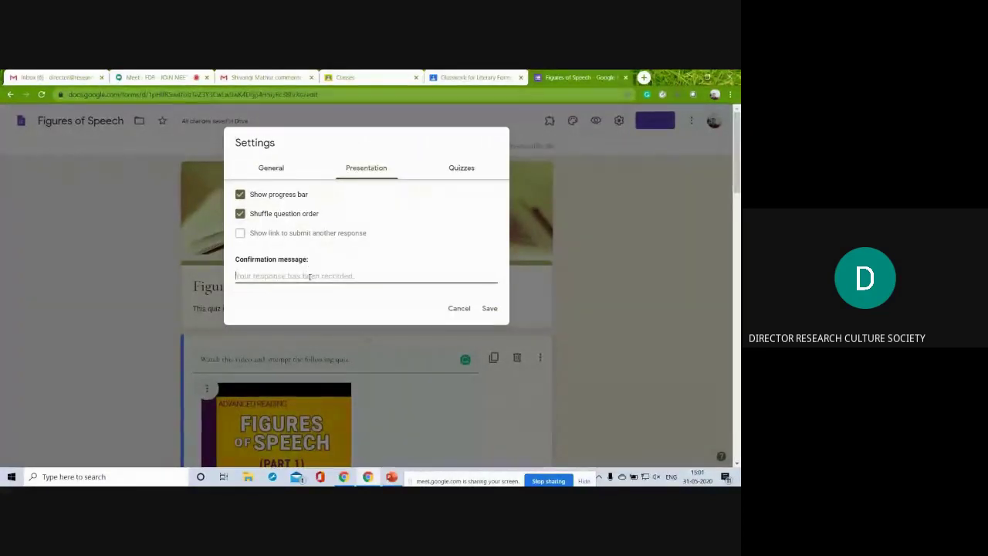
{"action": "type", "text": "Thank you"}
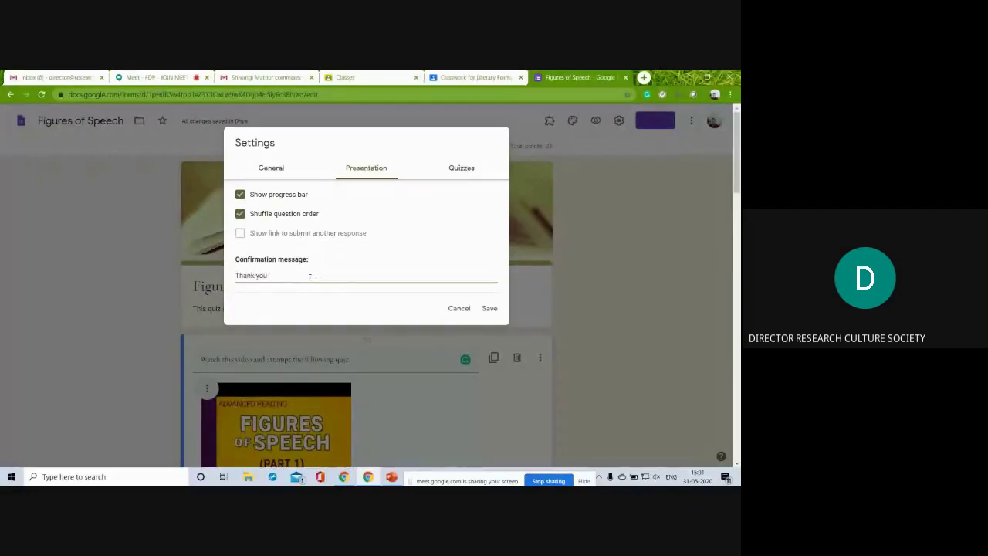
{"action": "type", "text": " for attem"}
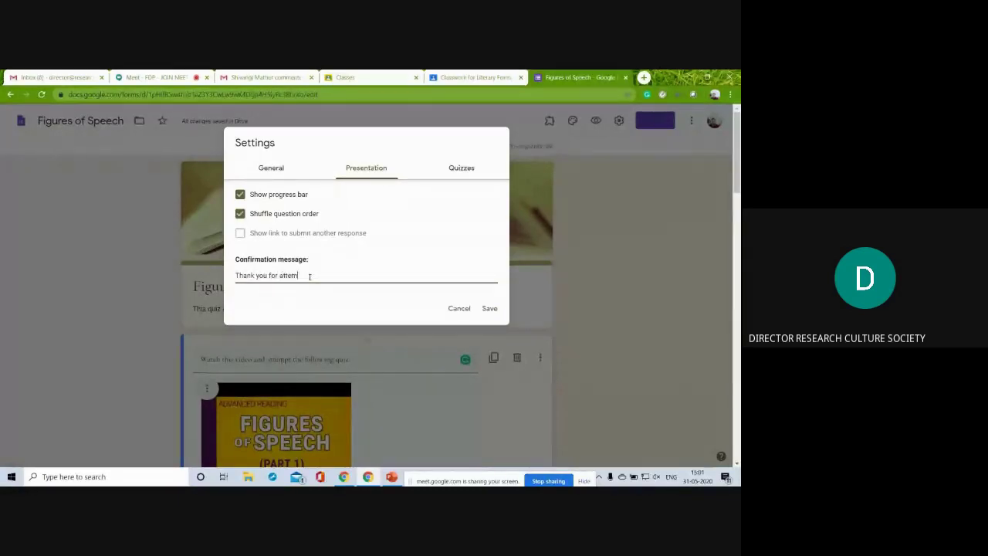
{"action": "type", "text": "pting the quiz"}
Save General settings with email collection, a 1-response limit and summary charts enabled
{"action": "left_click", "coordinate": [458, 169]}
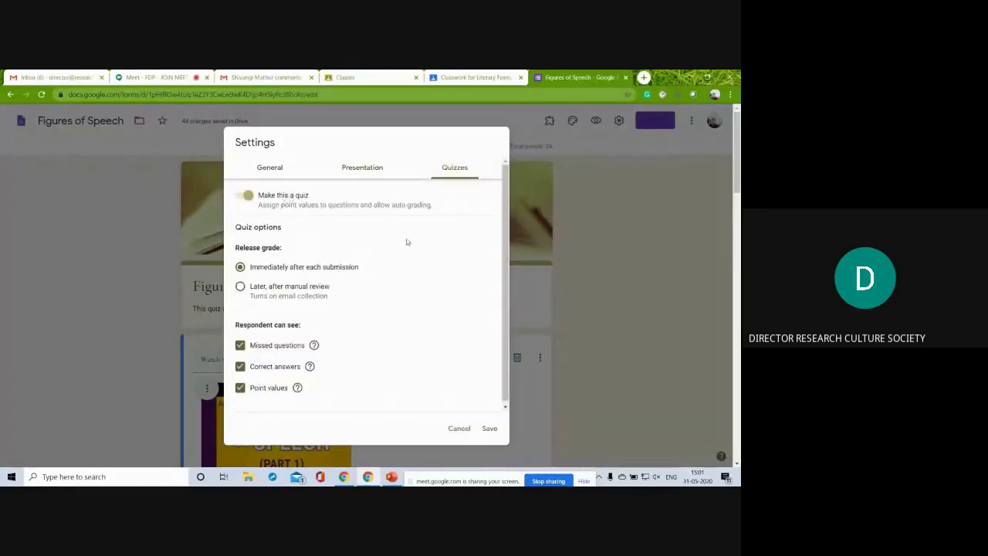
{"action": "left_click", "coordinate": [533, 384]}
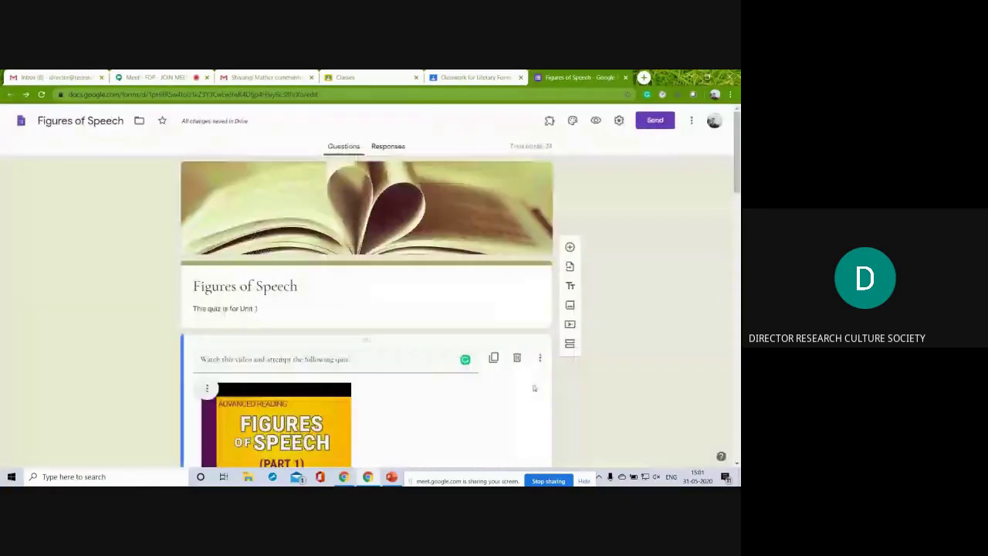
{"action": "left_click", "coordinate": [619, 120]}
{"action": "left_click", "coordinate": [240, 193]}
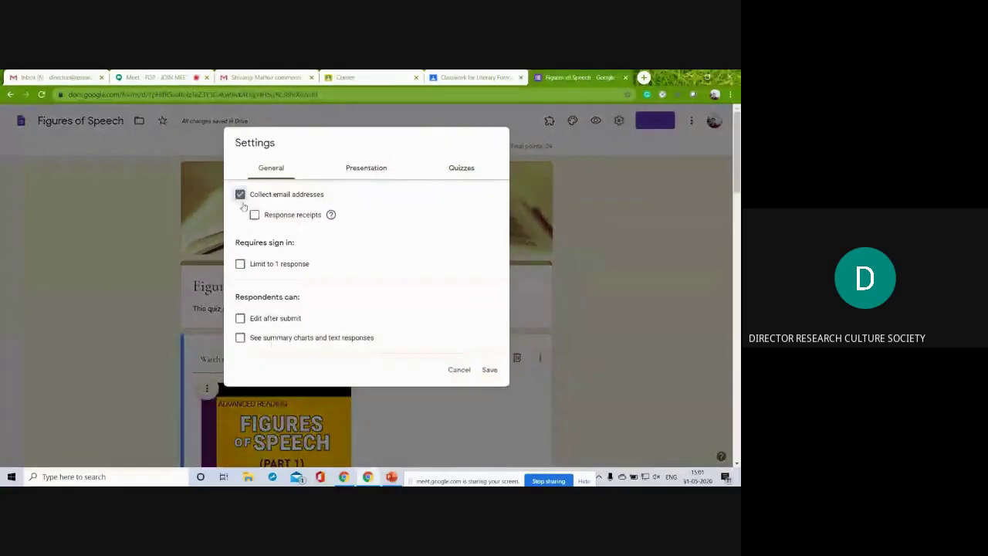
{"action": "left_click", "coordinate": [240, 263]}
{"action": "left_click", "coordinate": [240, 328]}
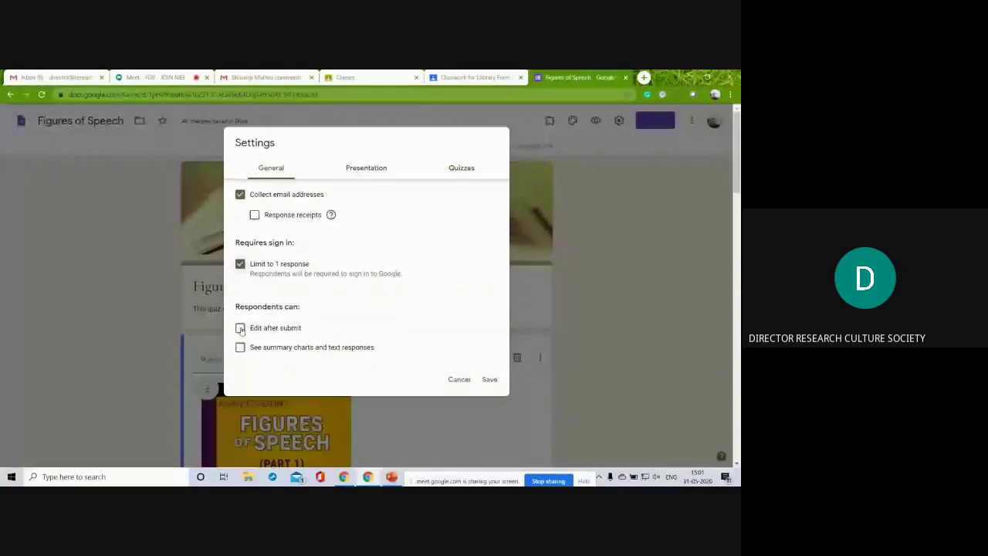
{"action": "left_click", "coordinate": [240, 328]}
{"action": "left_click", "coordinate": [240, 348]}
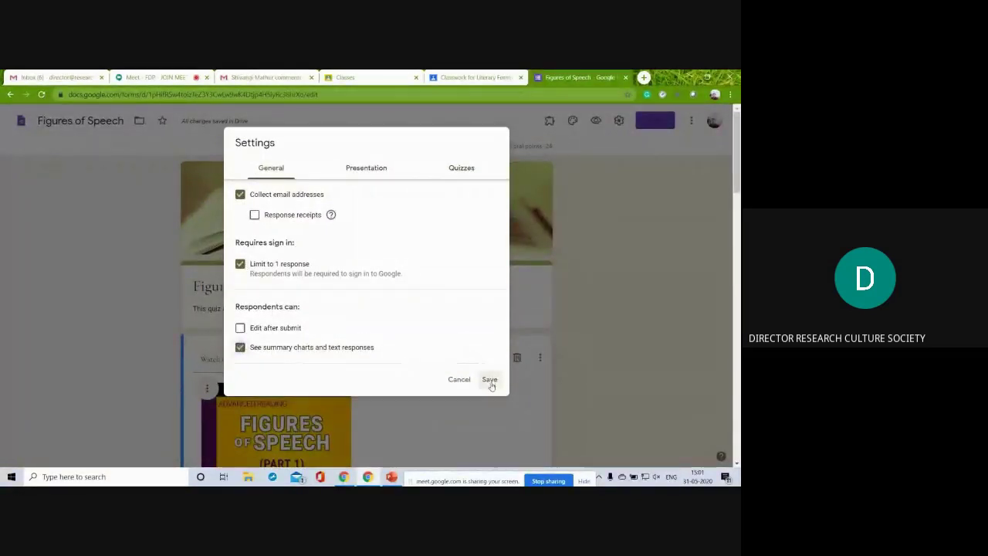
{"action": "left_click", "coordinate": [489, 379]}
{"action": "left_click", "coordinate": [619, 121]}
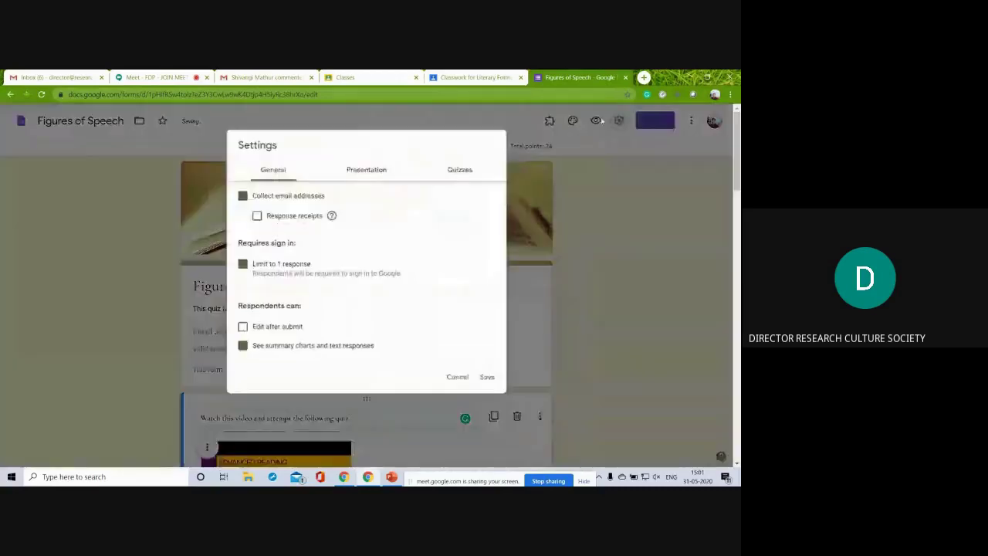
{"action": "left_click", "coordinate": [461, 173]}
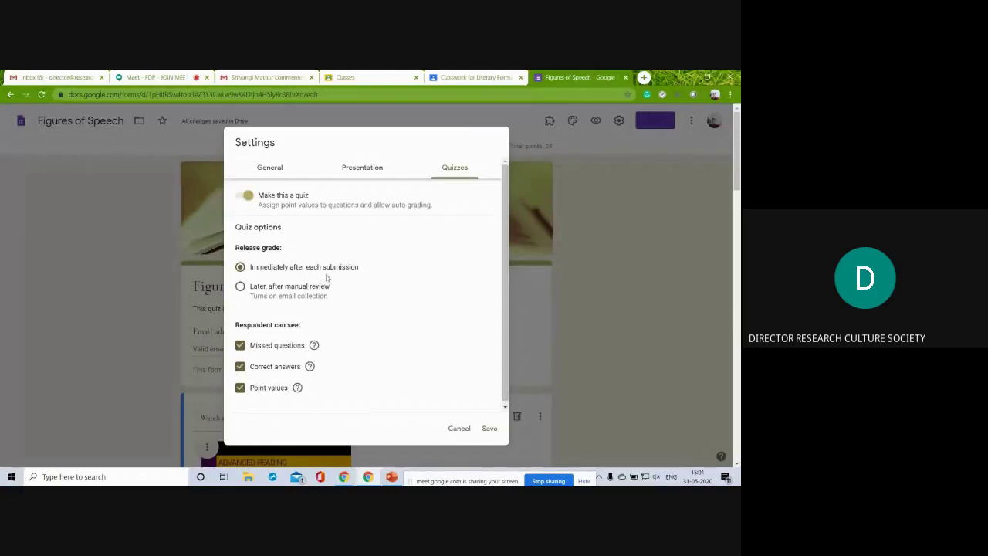
Set Release grade to 'Later, after manual review', keep point values visible, and save
{"action": "left_click", "coordinate": [240, 287]}
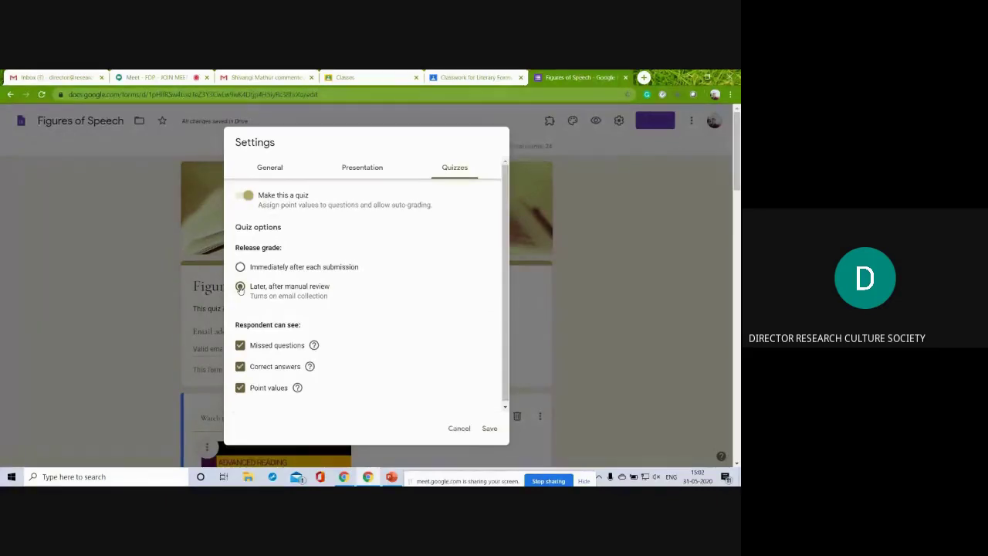
{"action": "left_click", "coordinate": [240, 387]}
{"action": "left_click", "coordinate": [241, 388]}
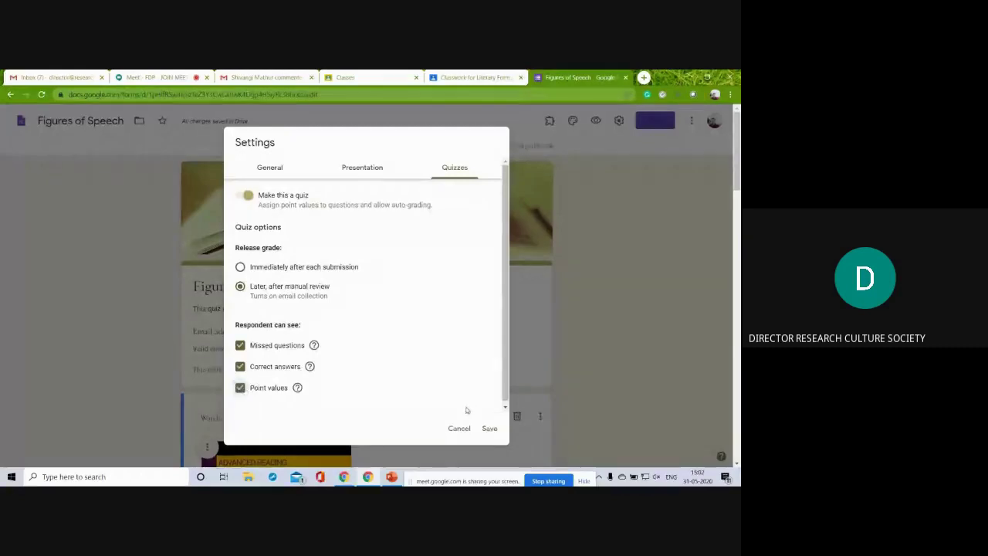
{"action": "left_click", "coordinate": [488, 431]}
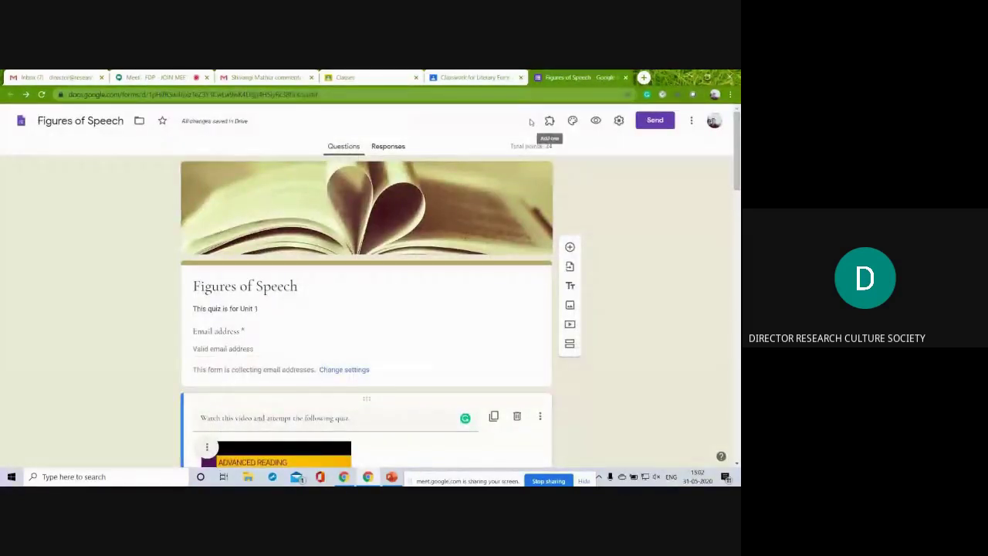
Copy a shortened sharing link to the Figures of Speech form and switch back to Meet
{"action": "left_click", "coordinate": [670, 127]}
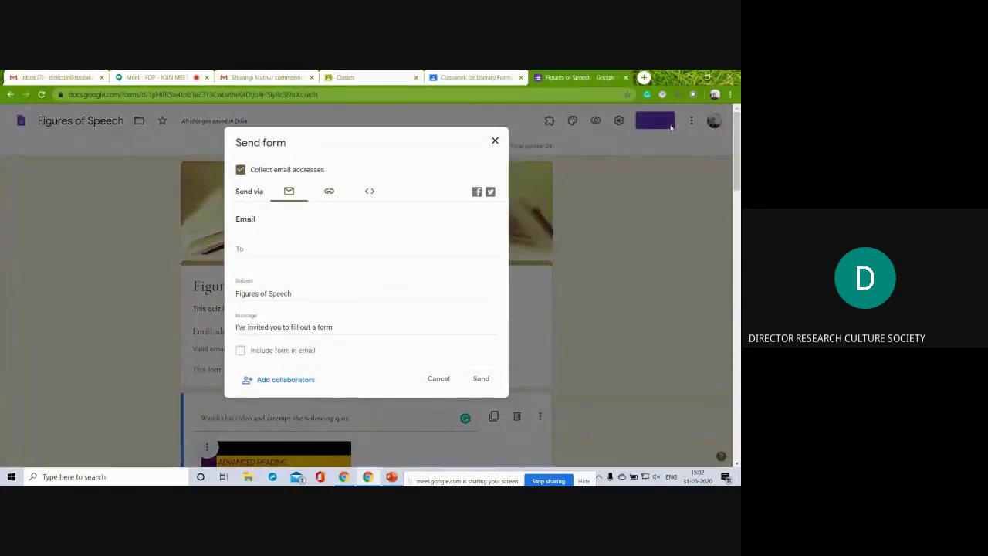
{"action": "left_click", "coordinate": [255, 243]}
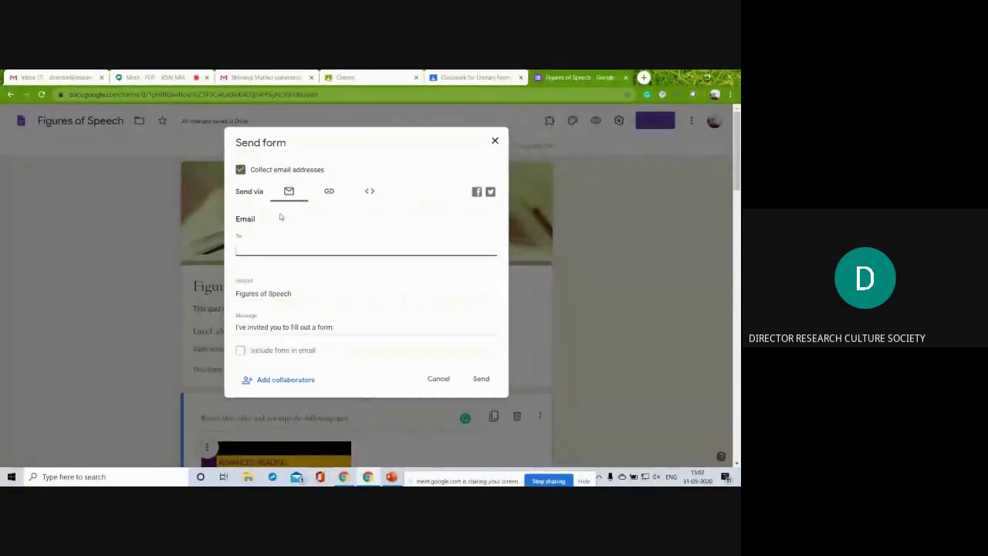
{"action": "left_click", "coordinate": [331, 192]}
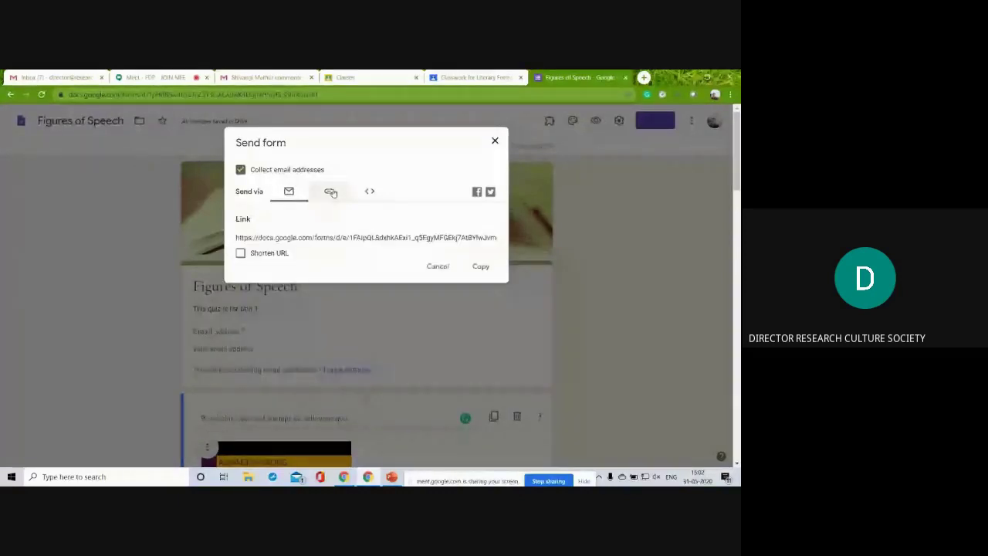
{"action": "left_click", "coordinate": [236, 240]}
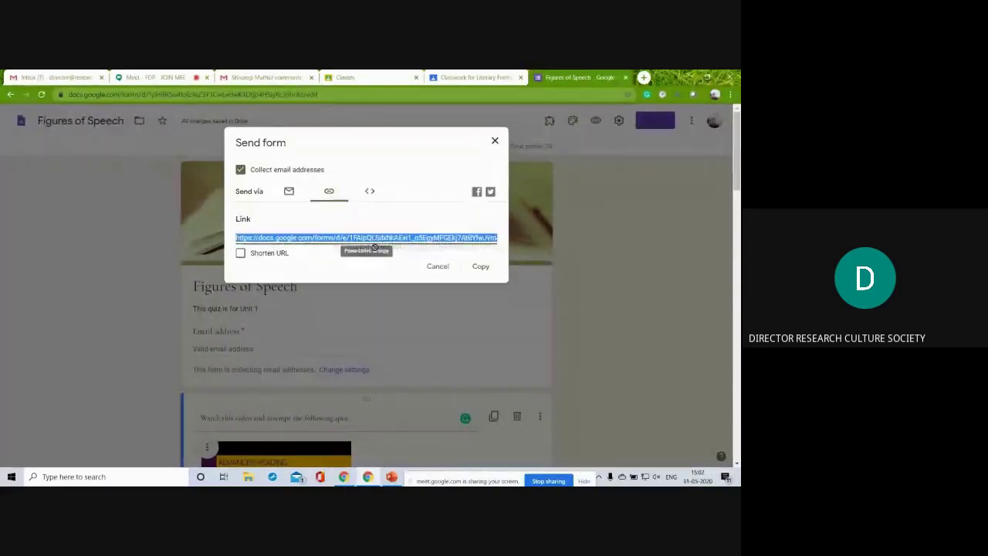
{"action": "left_click", "coordinate": [241, 253]}
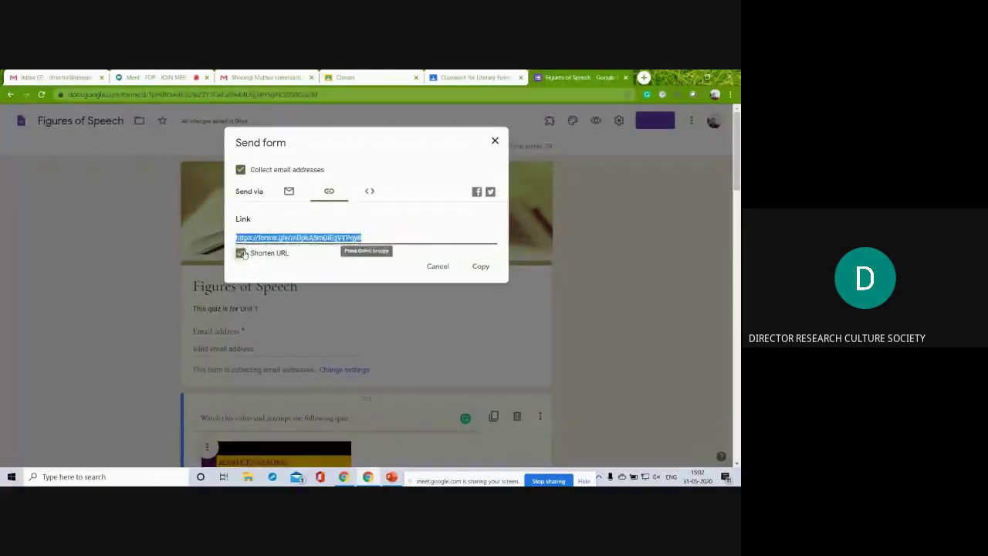
{"action": "left_click", "coordinate": [476, 269]}
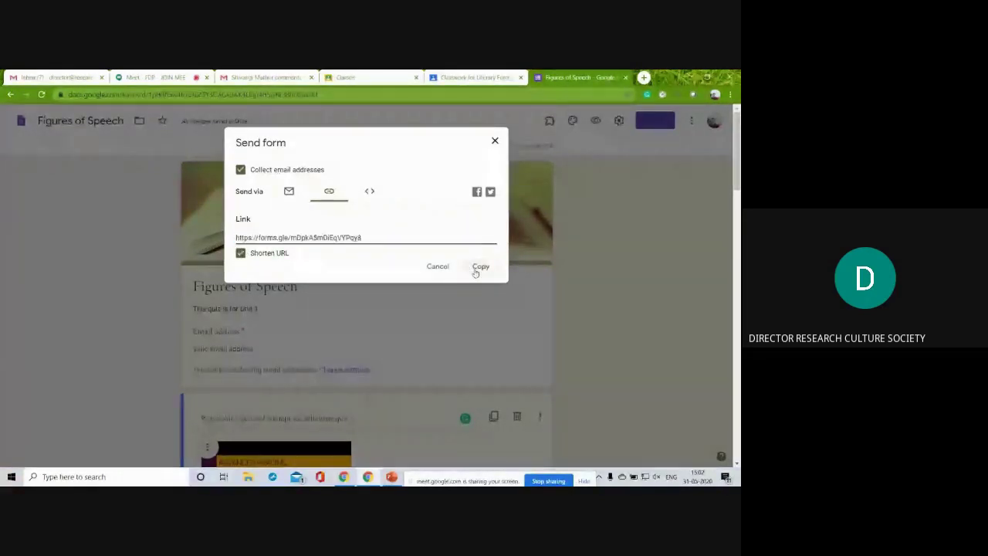
{"action": "left_click", "coordinate": [113, 74]}
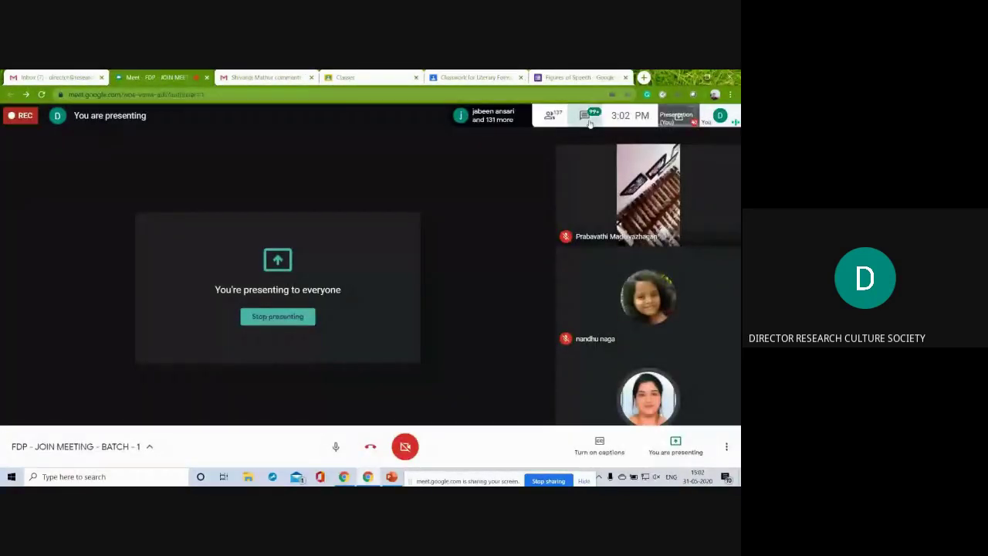
Post the shortened forms.gle link in the Meet chat for everyone
{"action": "left_click", "coordinate": [588, 119]}
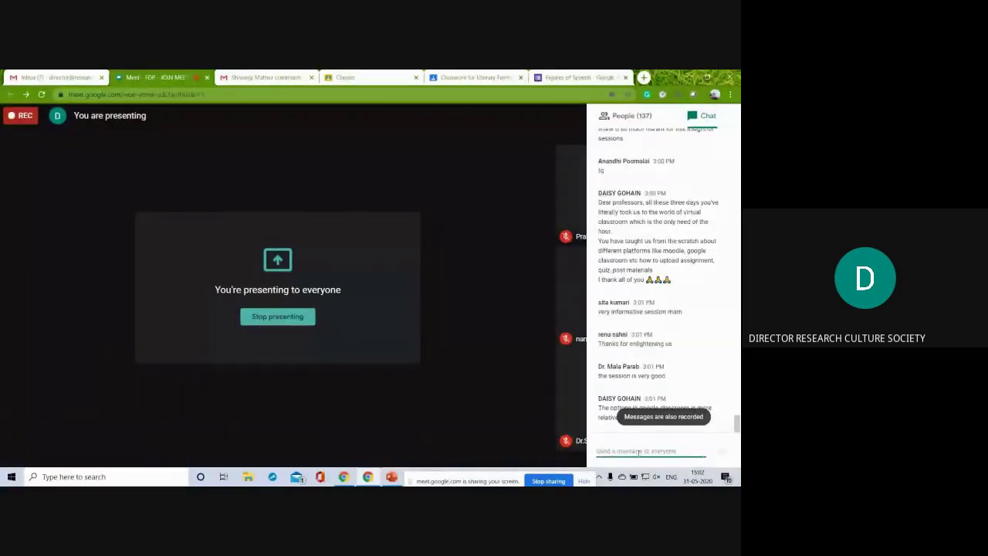
{"action": "key", "text": "ctrl+v"}
{"action": "key", "text": "Return"}
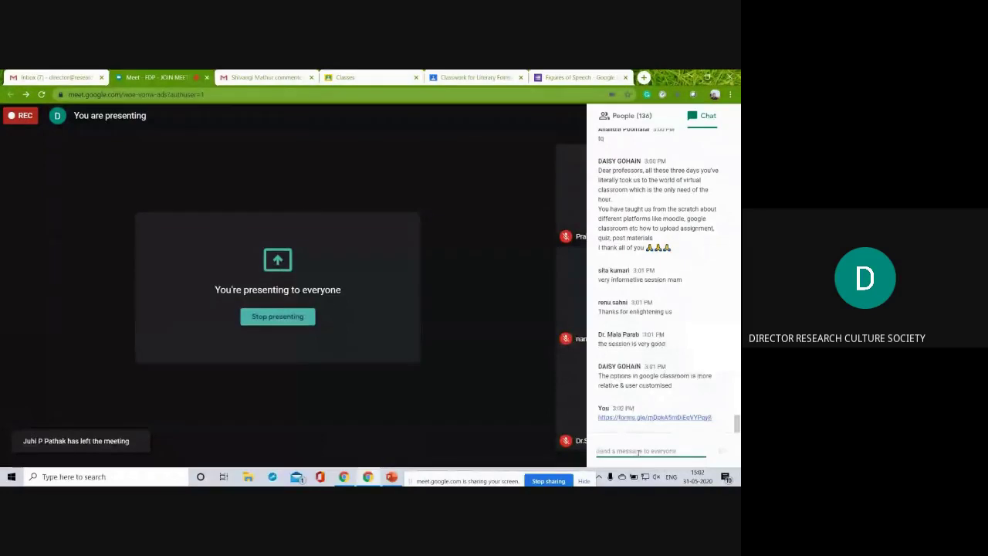
View and select the form's embed HTML code, then cancel the Send form dialog
{"action": "left_click", "coordinate": [579, 77]}
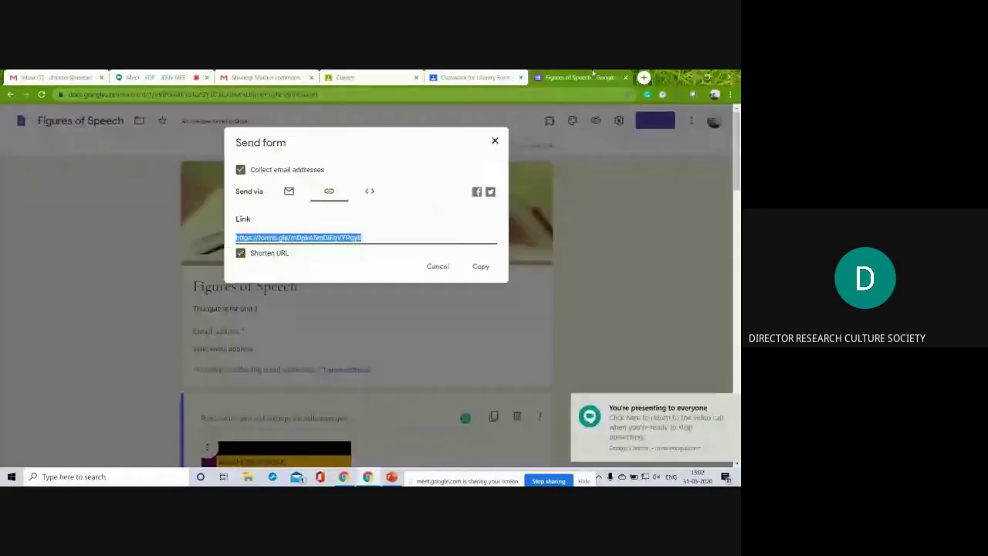
{"action": "left_click", "coordinate": [372, 192]}
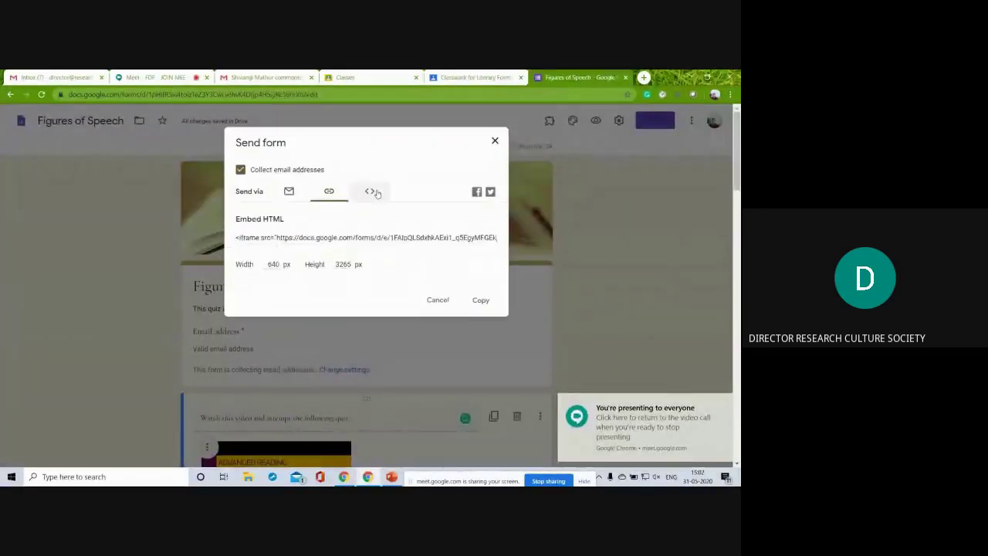
{"action": "left_click", "coordinate": [373, 238]}
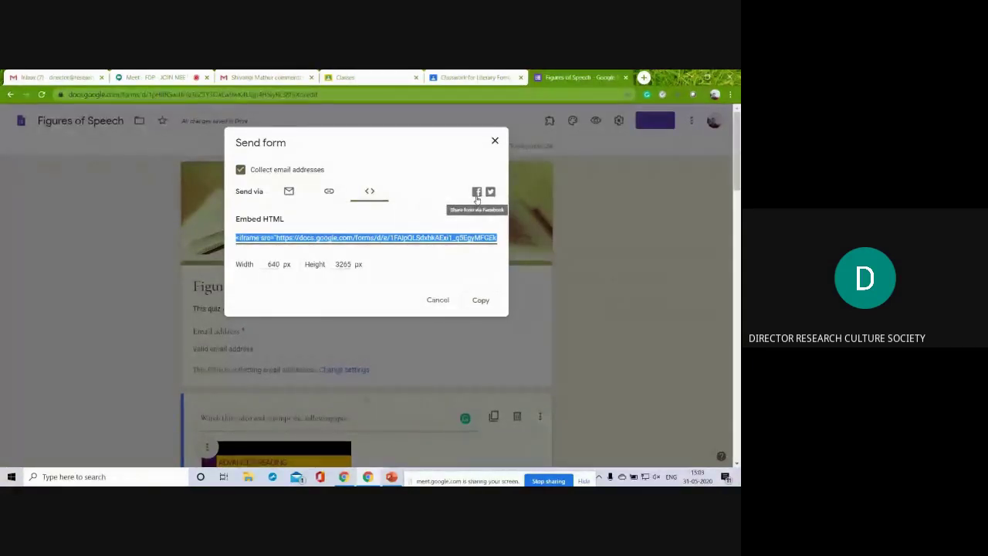
{"action": "left_click", "coordinate": [438, 300]}
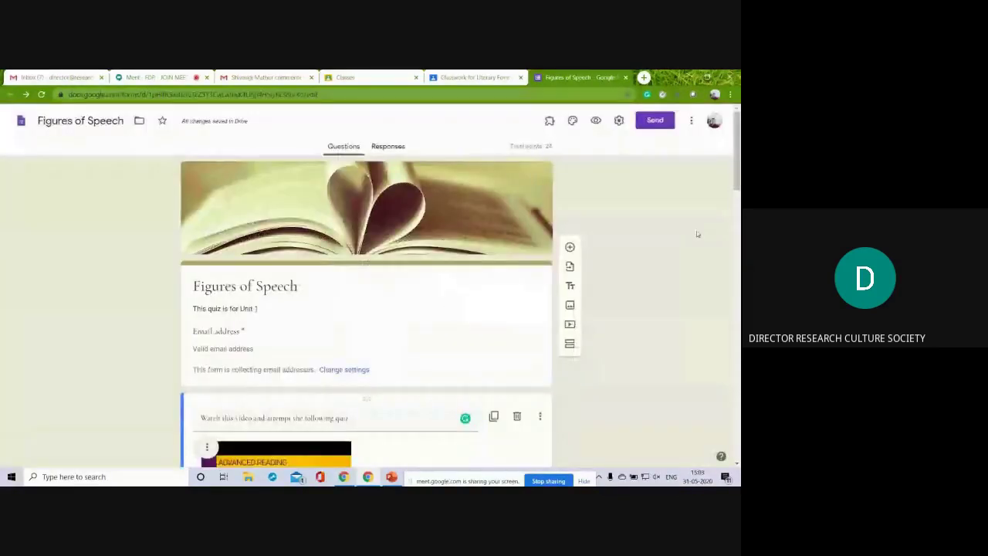
Close the form tab and expand the Figures of Speech draft on the Classwork page
{"action": "left_click", "coordinate": [625, 78]}
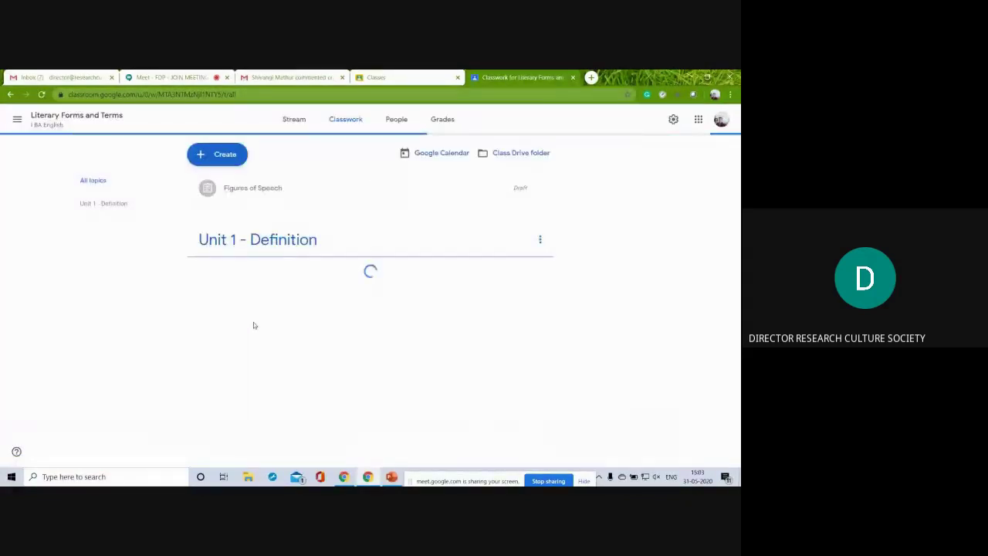
{"action": "left_click", "coordinate": [259, 191]}
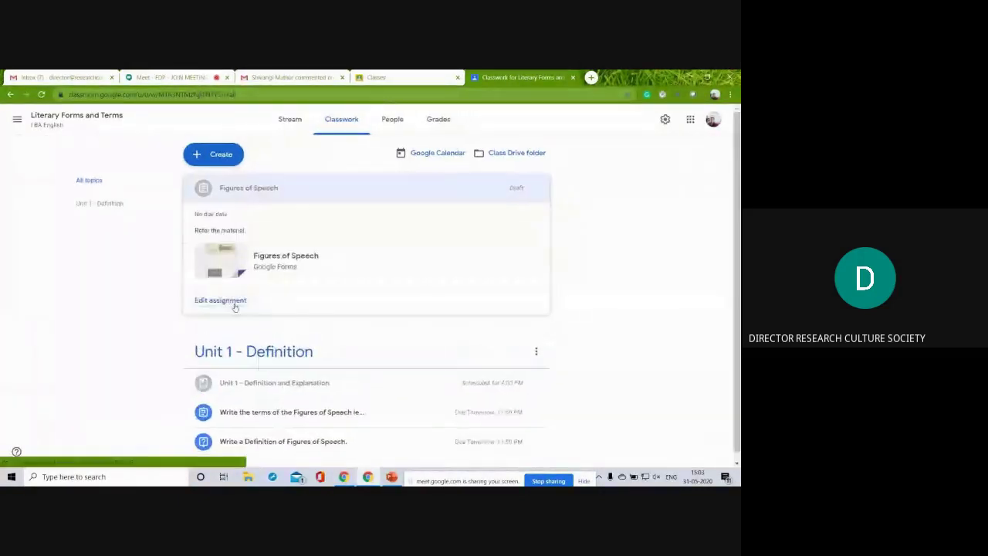
Make the Figures of Speech assignment ungraded and due Jun 5 at 11:59 PM
{"action": "left_click", "coordinate": [230, 303]}
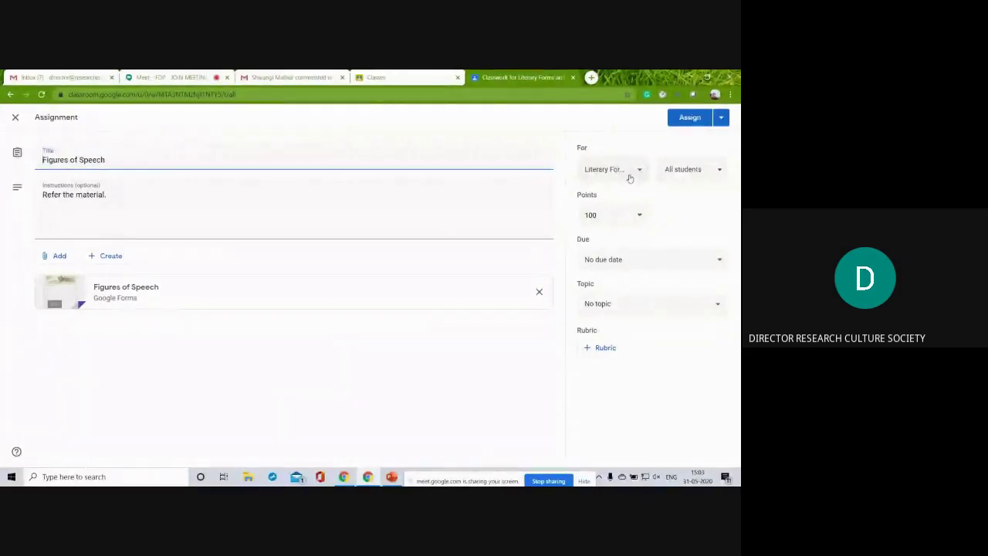
{"action": "left_click", "coordinate": [636, 215]}
{"action": "left_click", "coordinate": [597, 241]}
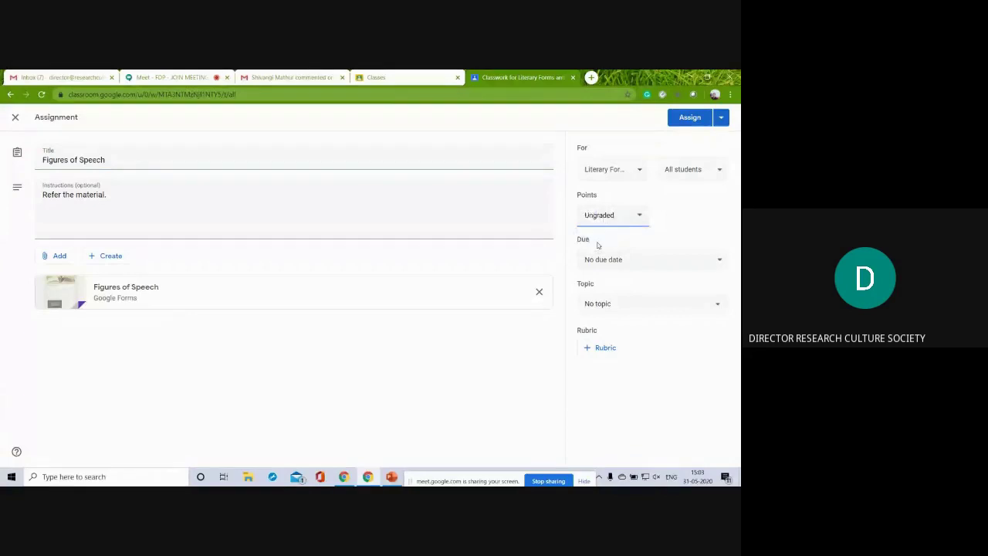
{"action": "left_click", "coordinate": [615, 260]}
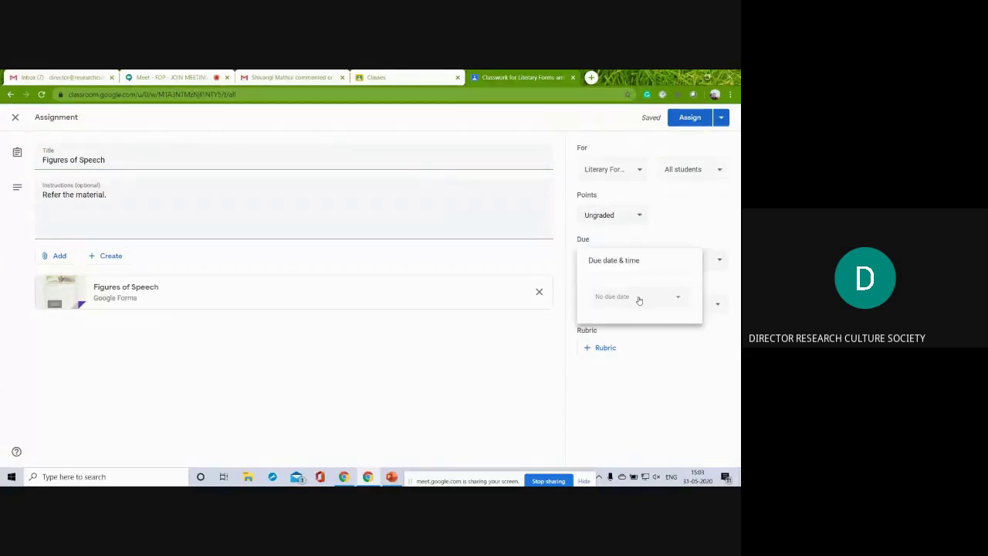
{"action": "left_click", "coordinate": [639, 298]}
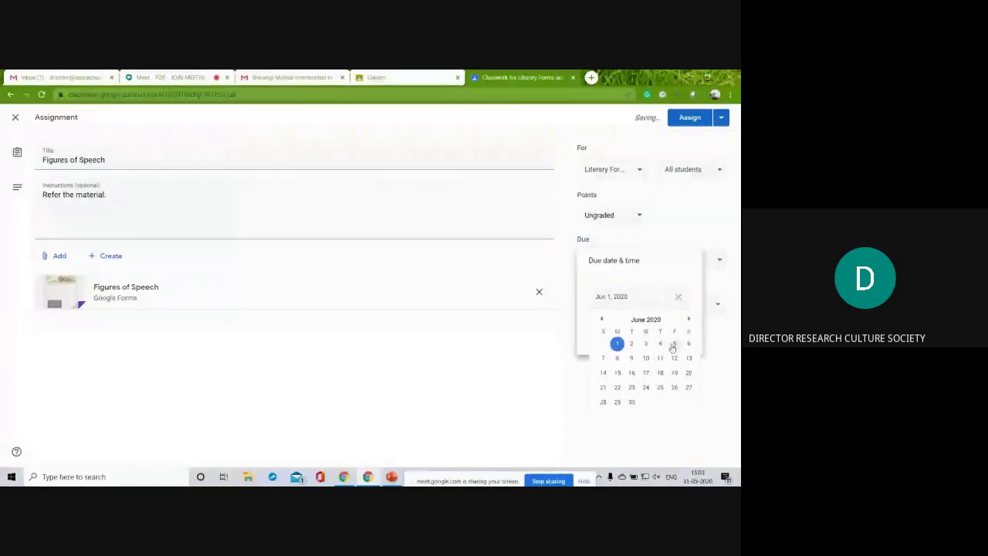
{"action": "left_click", "coordinate": [674, 344]}
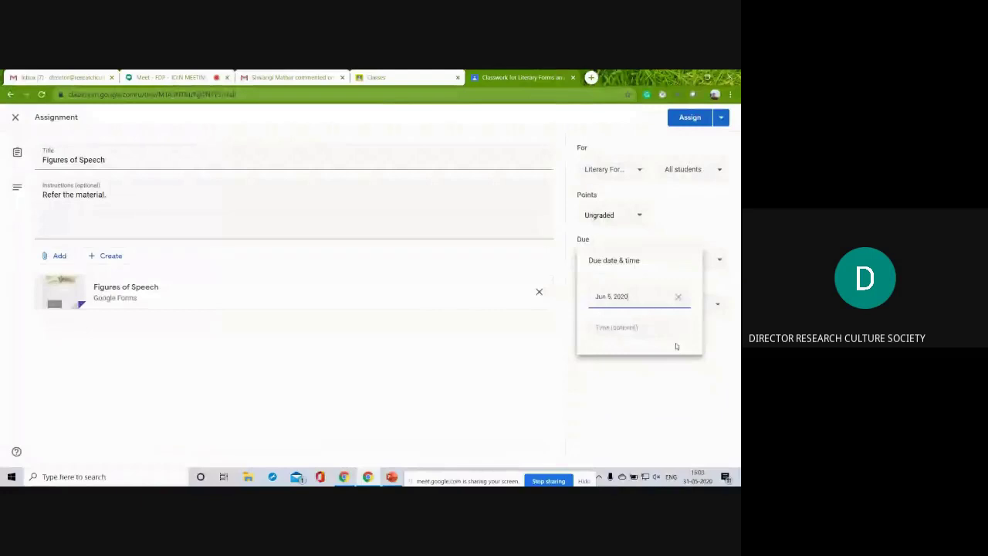
{"action": "left_click", "coordinate": [627, 327]}
{"action": "left_click", "coordinate": [641, 383]}
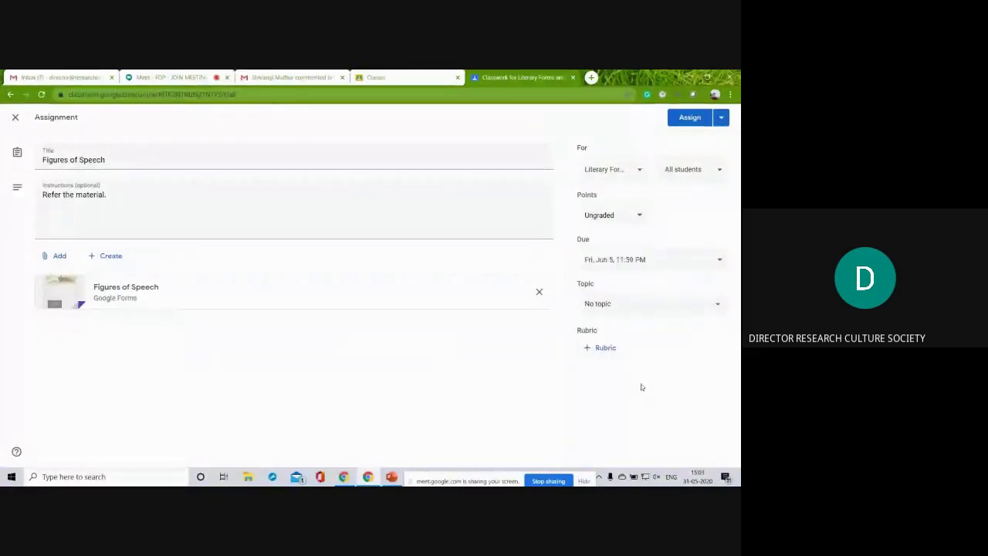
File it under Unit 1 - Definition and assign it to students
{"action": "left_click", "coordinate": [616, 306]}
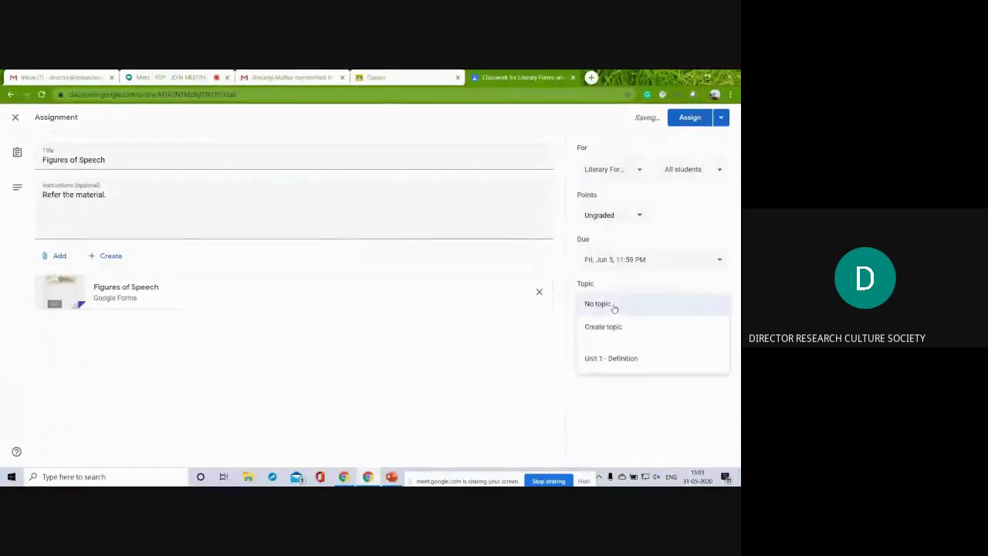
{"action": "left_click", "coordinate": [624, 358]}
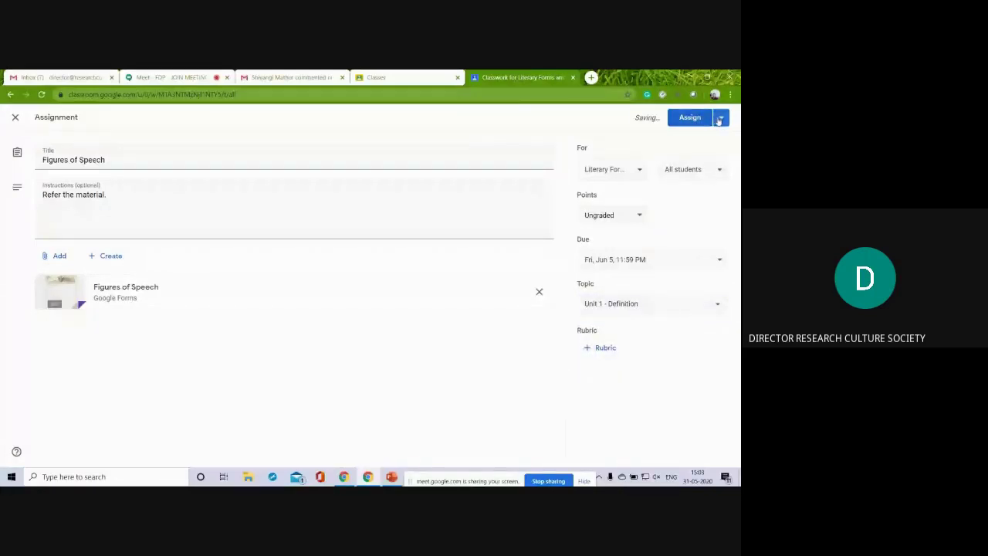
{"action": "left_click", "coordinate": [719, 118]}
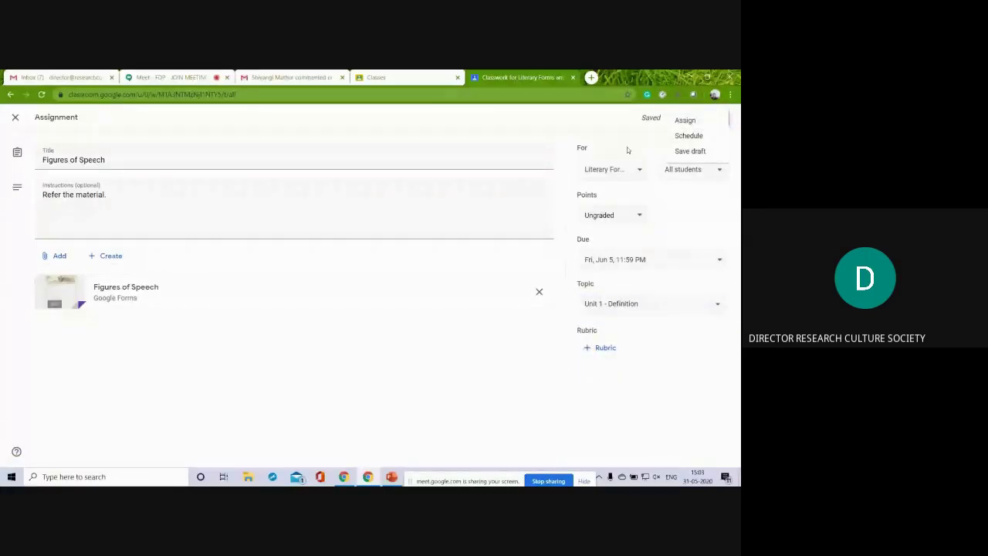
{"action": "left_click", "coordinate": [684, 120]}
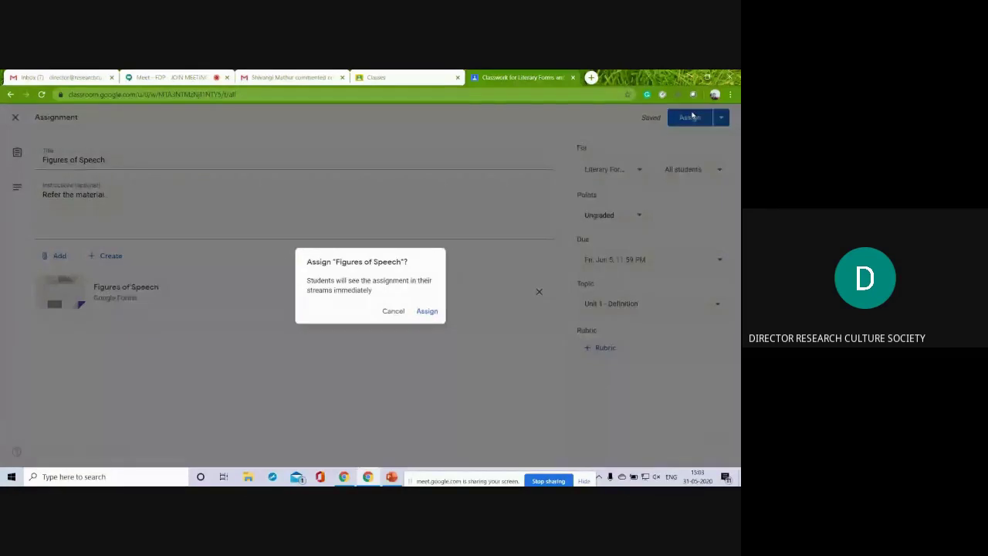
{"action": "left_click", "coordinate": [426, 312]}
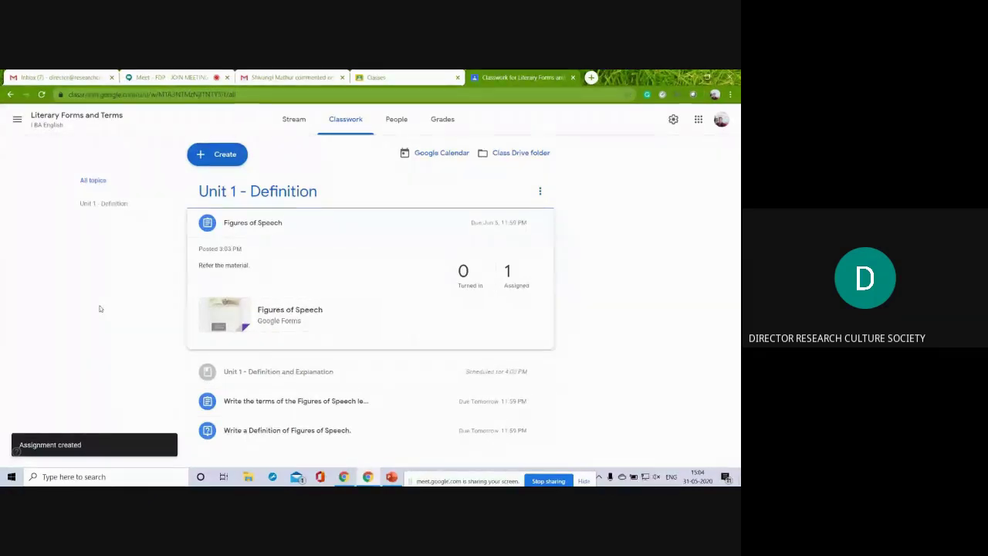
Drag Figures of Speech to the bottom of Unit 1 - Definition, then expand the Definition and Explanation material
{"action": "left_click", "coordinate": [271, 223]}
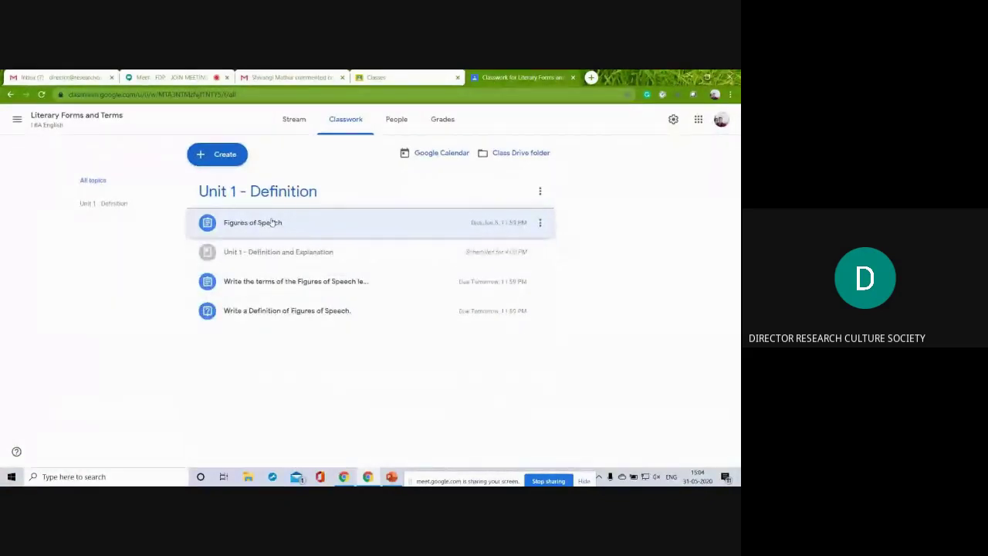
{"action": "left_click_drag", "start_coordinate": [272, 223], "coordinate": [264, 300]}
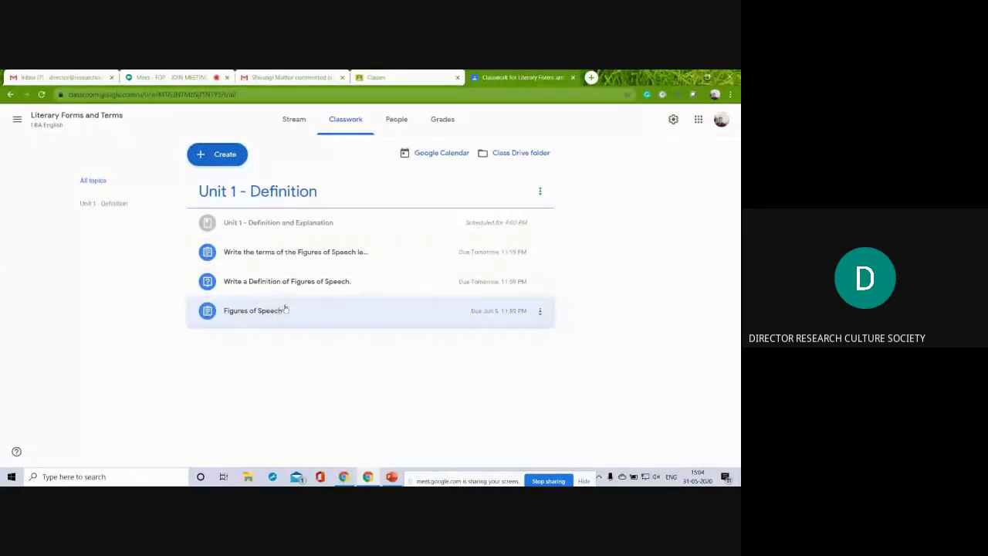
{"action": "left_click", "coordinate": [280, 232]}
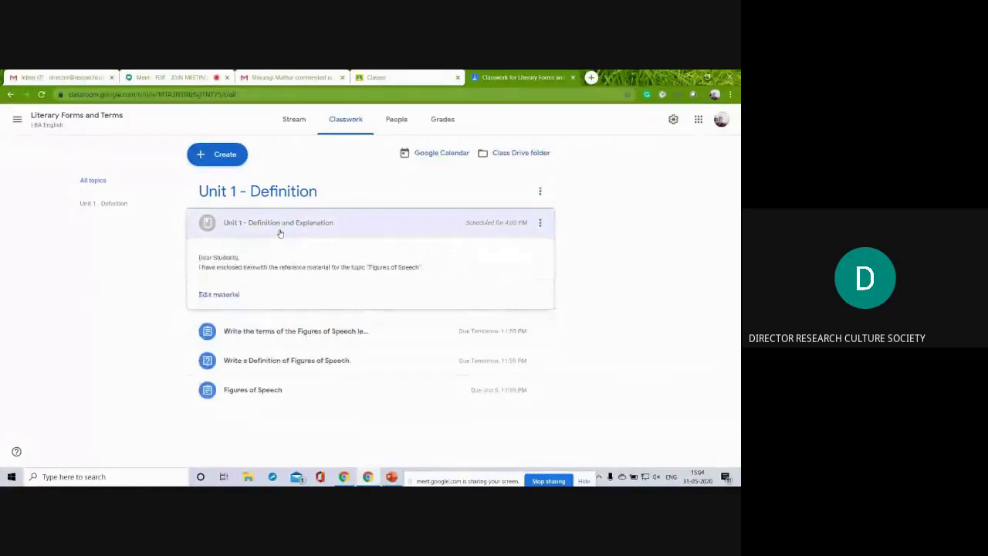
Remove the 4:00 PM schedule from Unit 1 - Definition and Explanation and post it now
{"action": "left_click", "coordinate": [230, 414]}
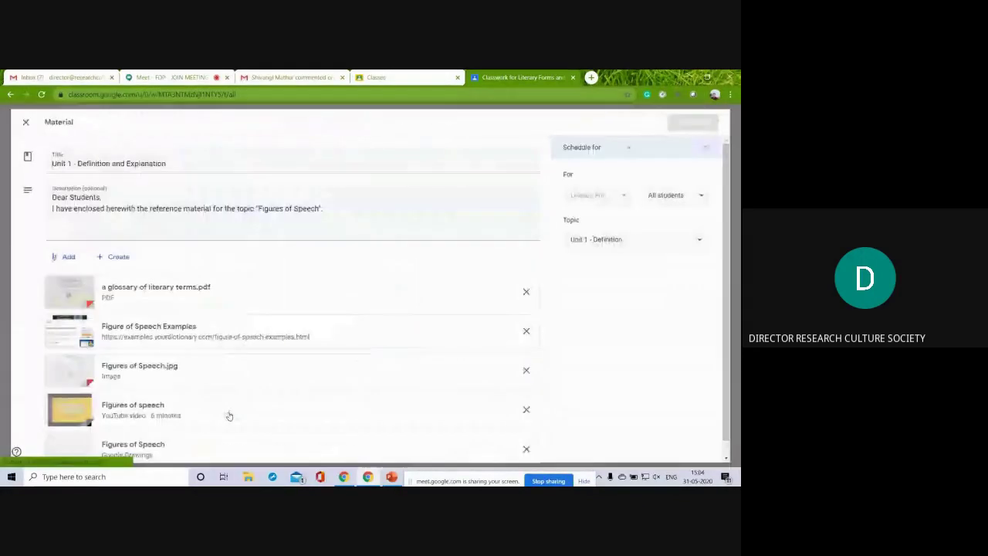
{"action": "left_click", "coordinate": [698, 126]}
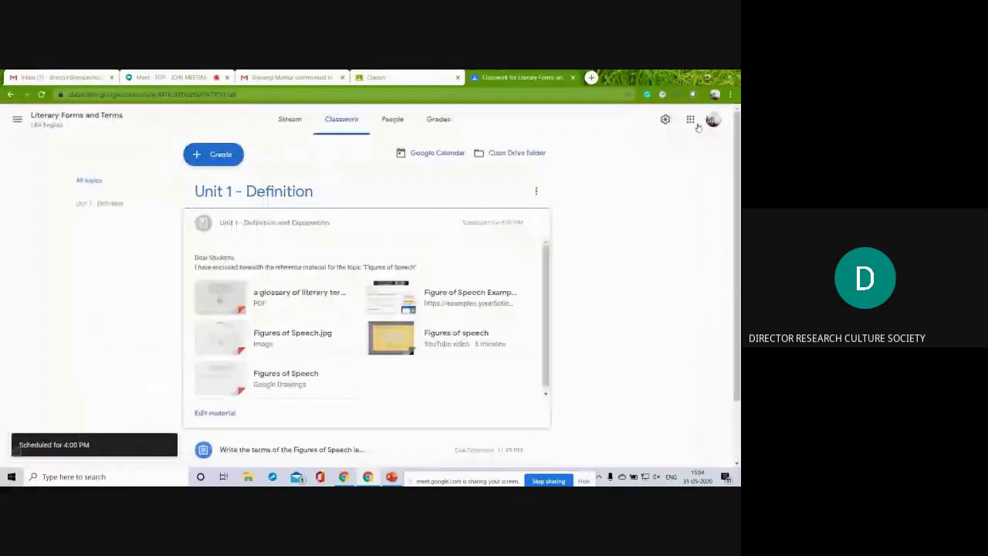
{"action": "left_click", "coordinate": [215, 413]}
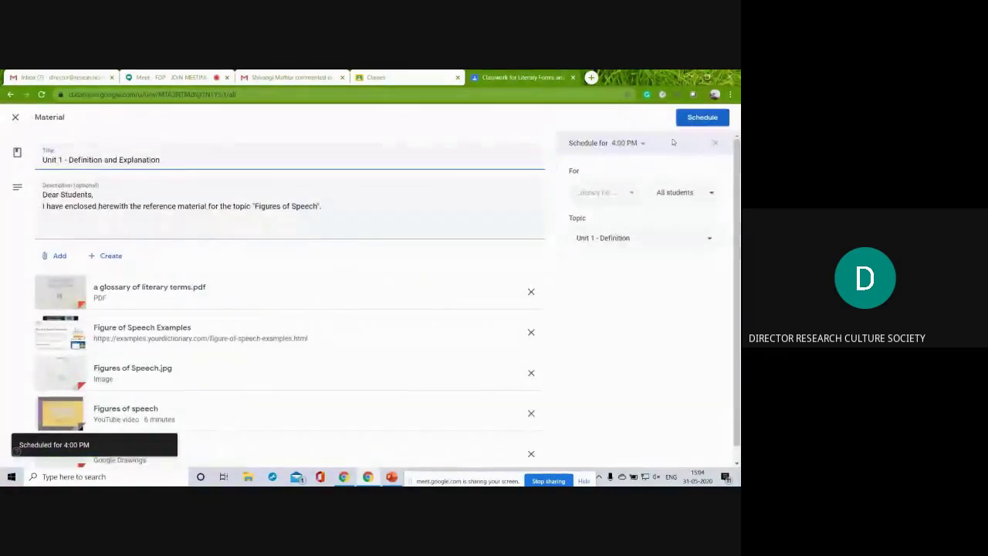
{"action": "left_click", "coordinate": [715, 146]}
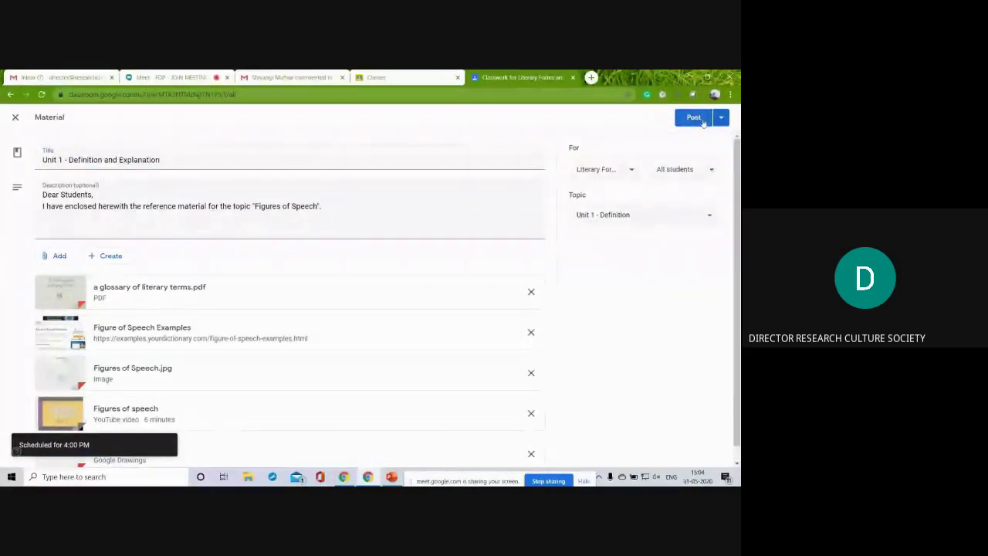
{"action": "left_click", "coordinate": [702, 121]}
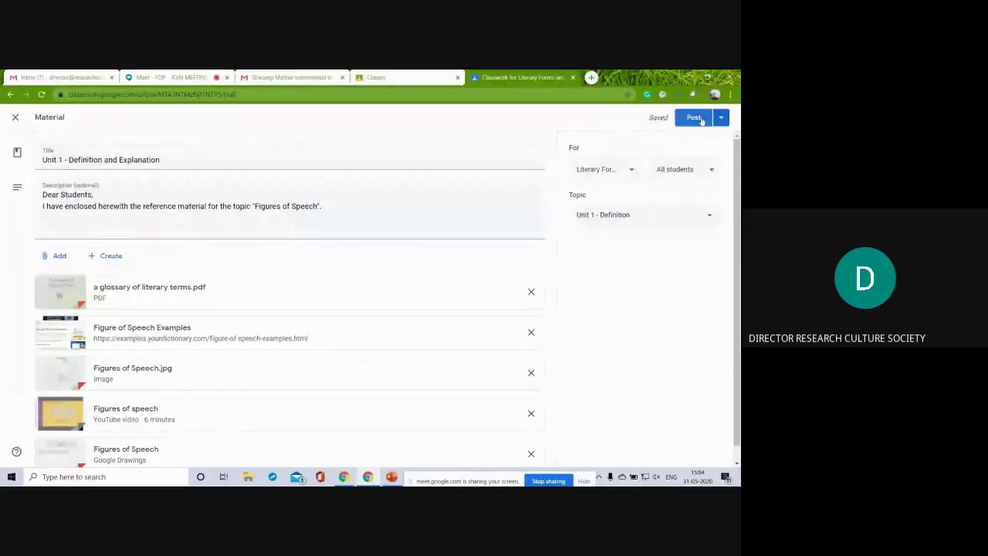
{"action": "left_click", "coordinate": [695, 118]}
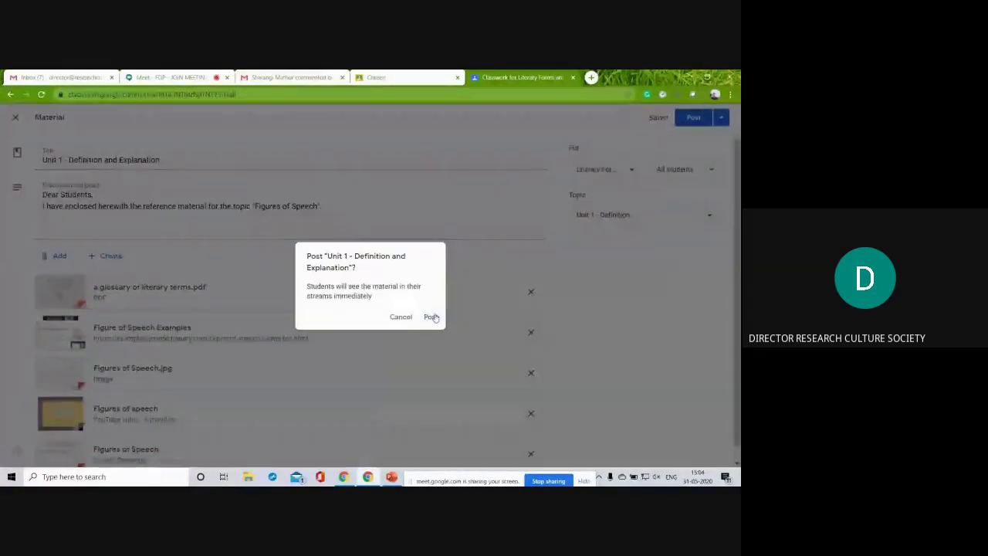
{"action": "left_click", "coordinate": [432, 316]}
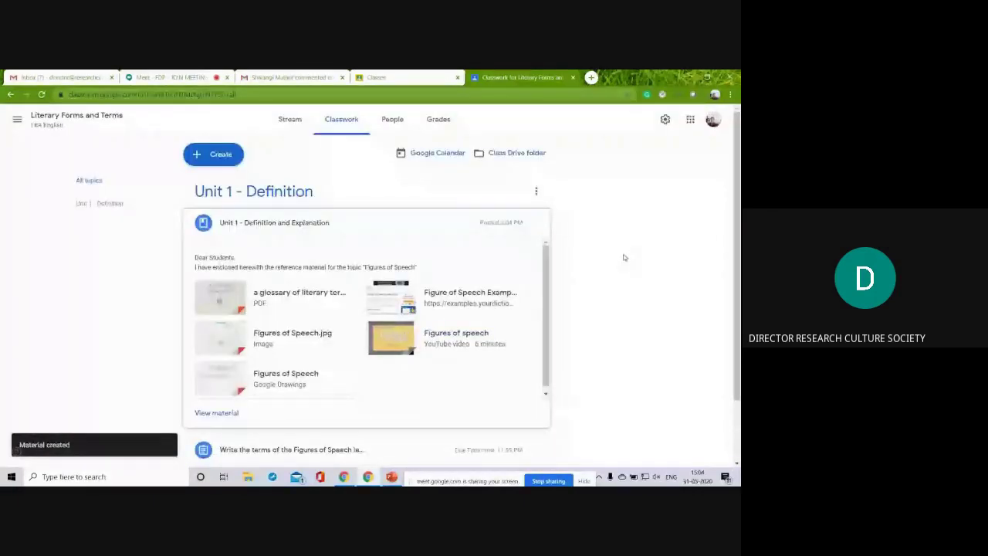
Check the posted material under the Unit 1 - Definition topic, then return to Classwork
{"action": "left_click", "coordinate": [283, 193]}
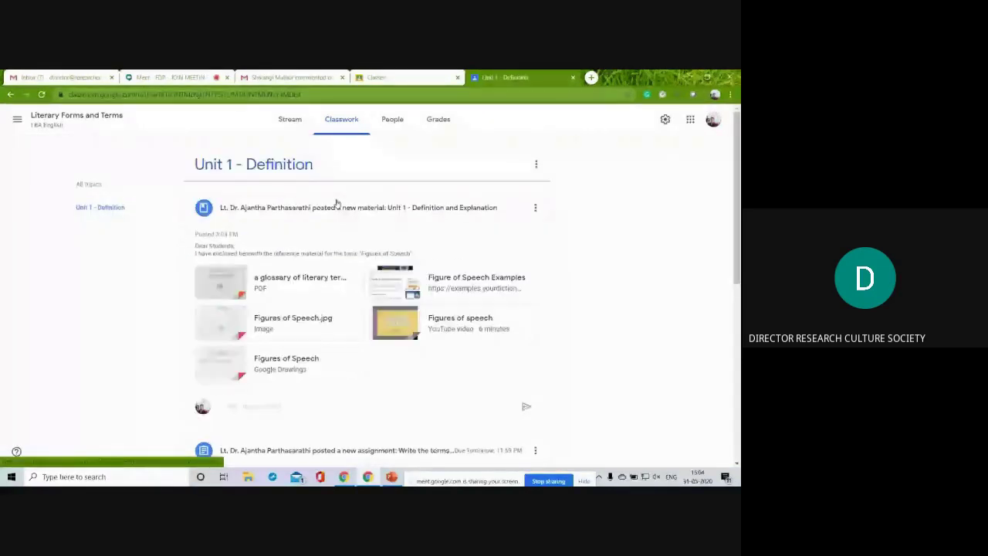
{"action": "left_click", "coordinate": [291, 207]}
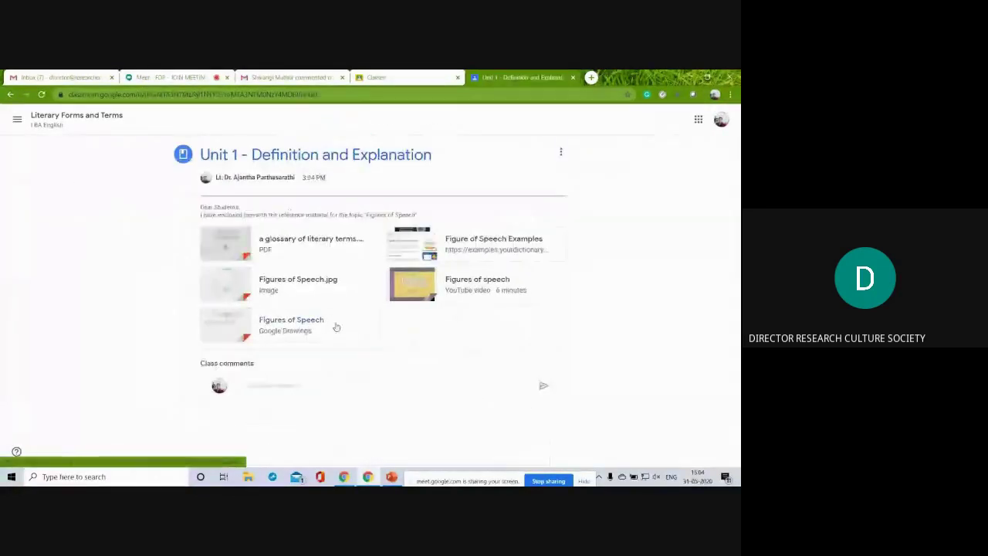
{"action": "left_click", "coordinate": [61, 125]}
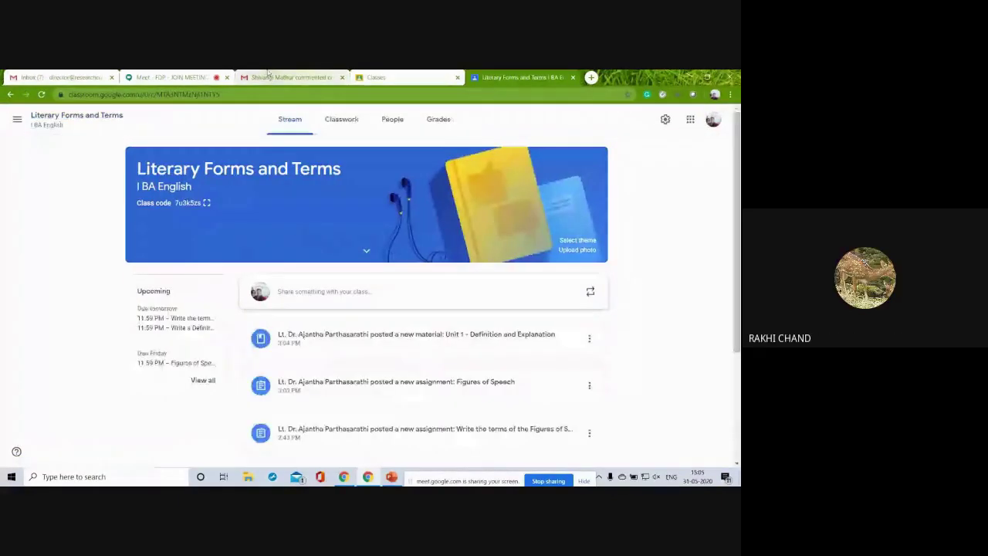
{"action": "left_click", "coordinate": [351, 123]}
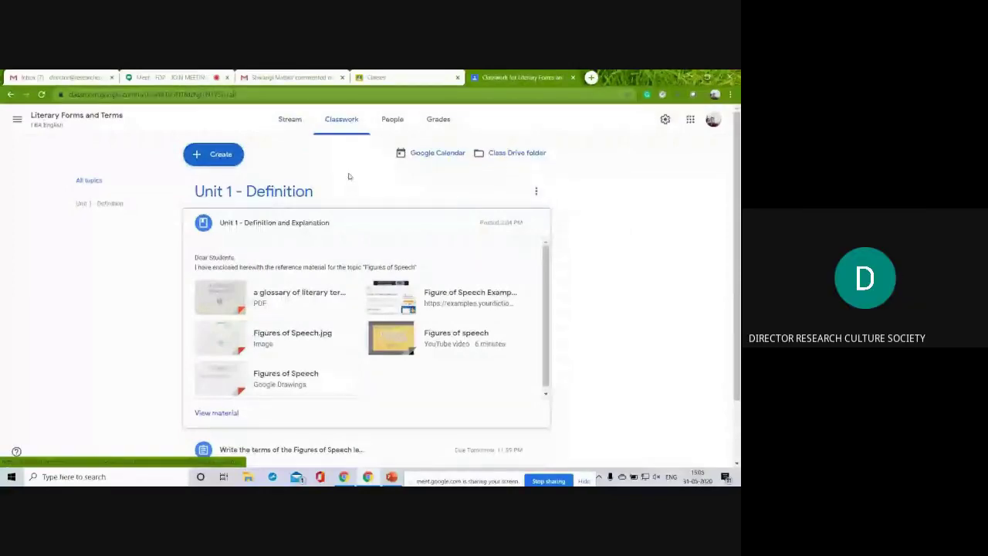
From the People page, search for a student by name and invite them to the class
{"action": "left_click", "coordinate": [389, 128]}
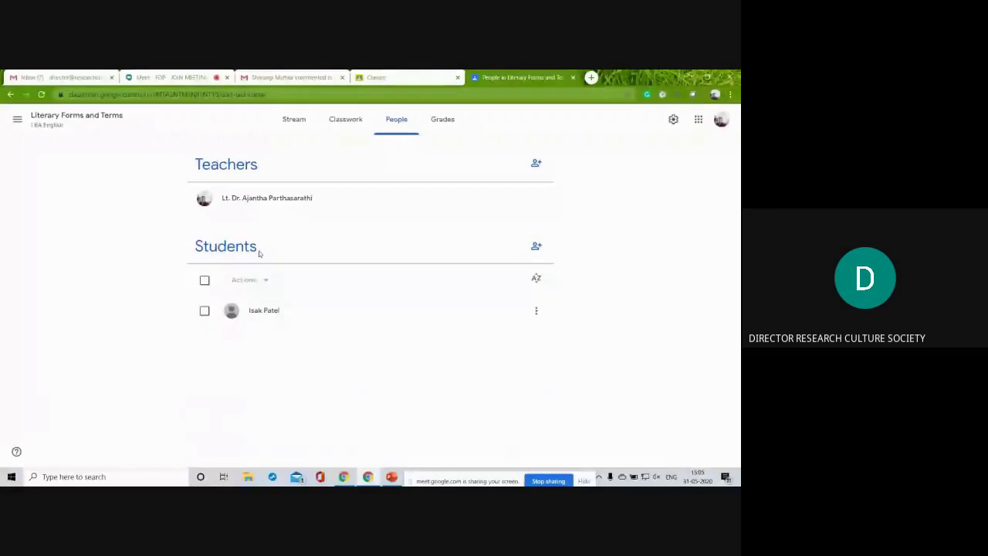
{"action": "left_click", "coordinate": [536, 246]}
{"action": "type", "text": "arunadevi"}
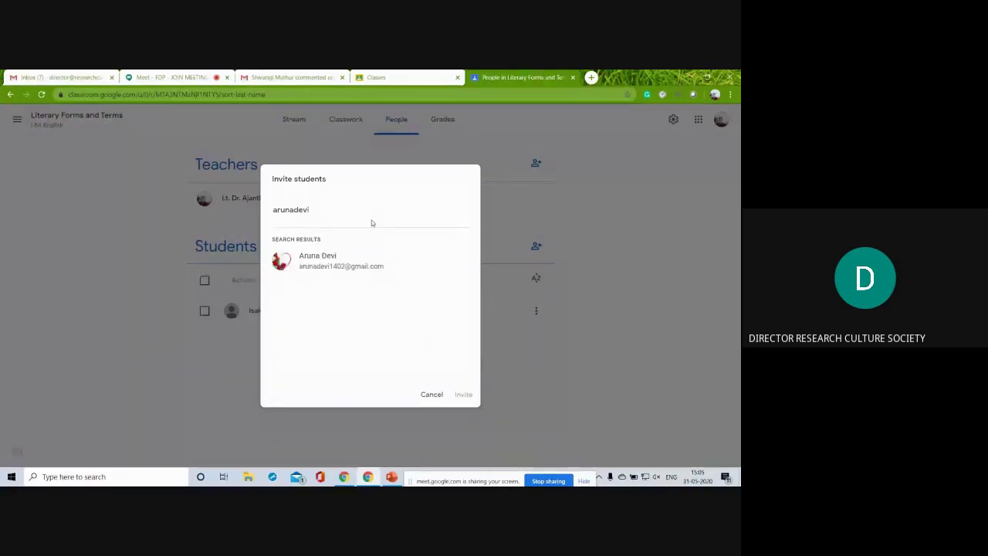
{"action": "left_click", "coordinate": [358, 263]}
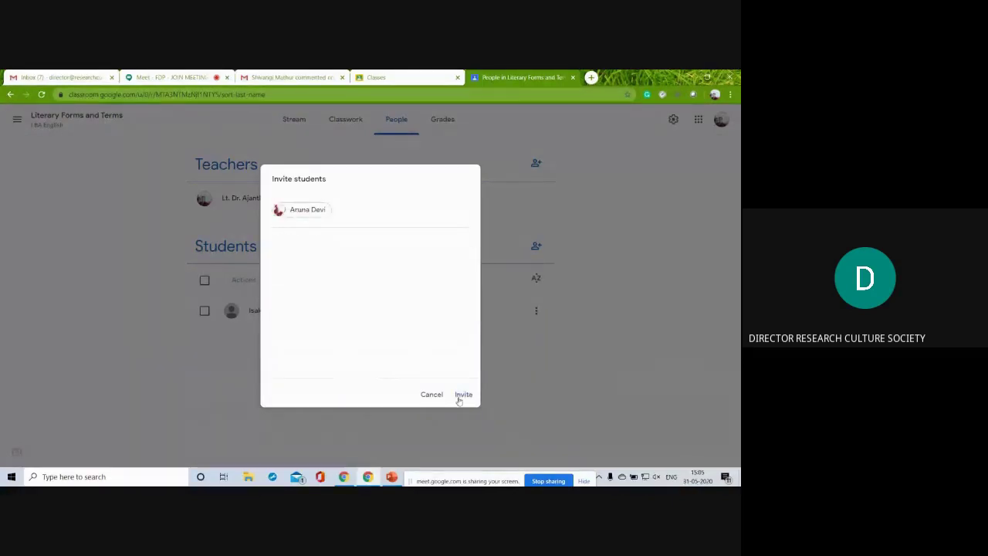
{"action": "left_click", "coordinate": [463, 394]}
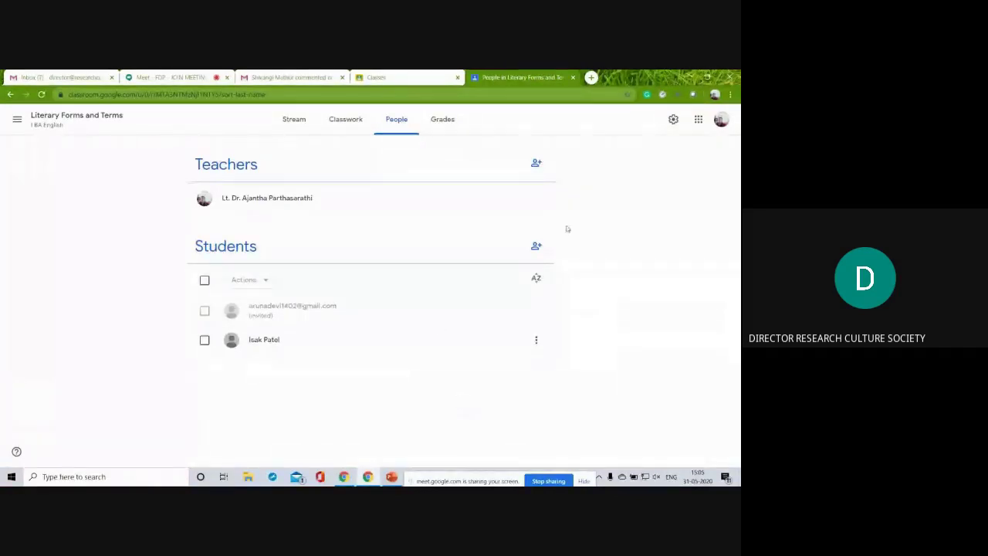
Review the Figures of Speech student work and instructions, dismissing the notification
{"action": "left_click", "coordinate": [444, 123]}
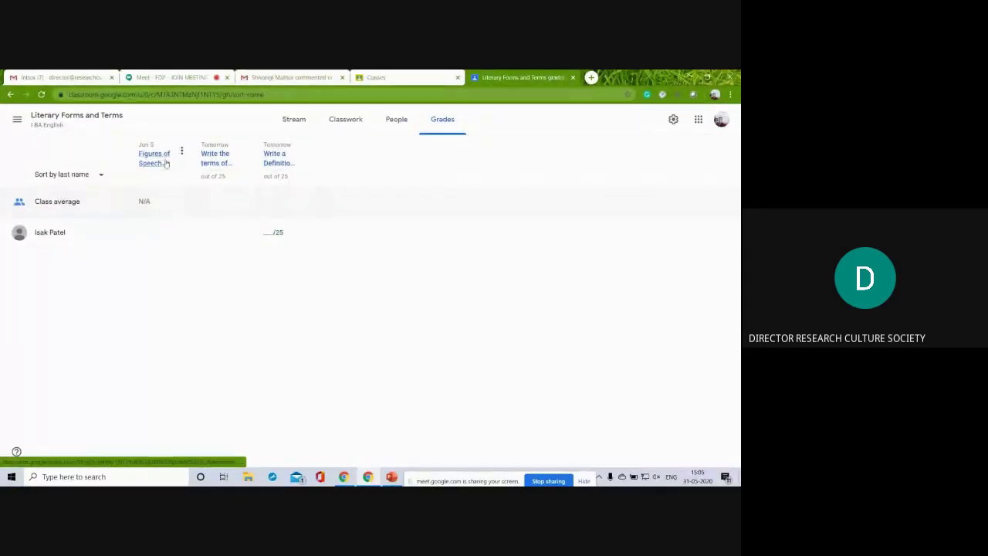
{"action": "left_click", "coordinate": [169, 164]}
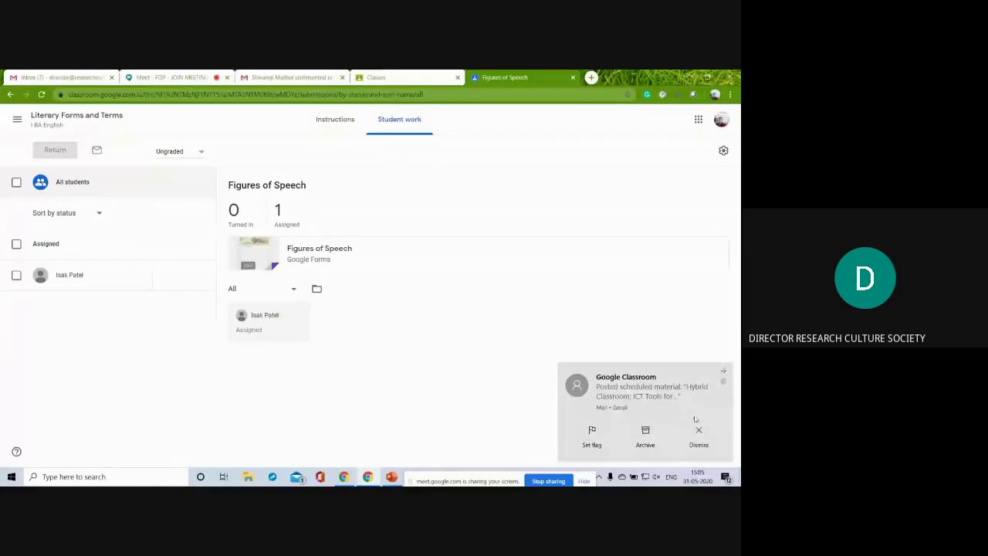
{"action": "left_click", "coordinate": [697, 441]}
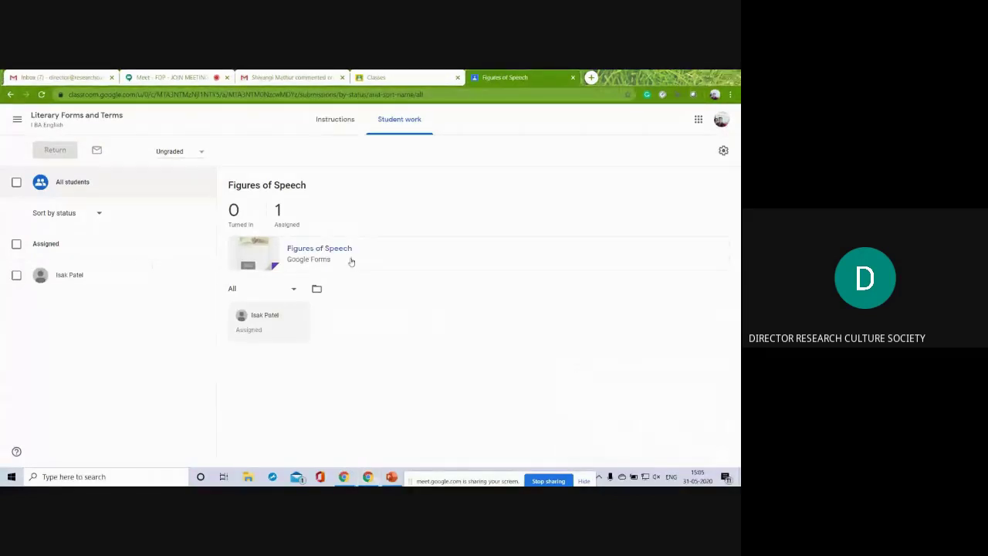
{"action": "left_click", "coordinate": [327, 128]}
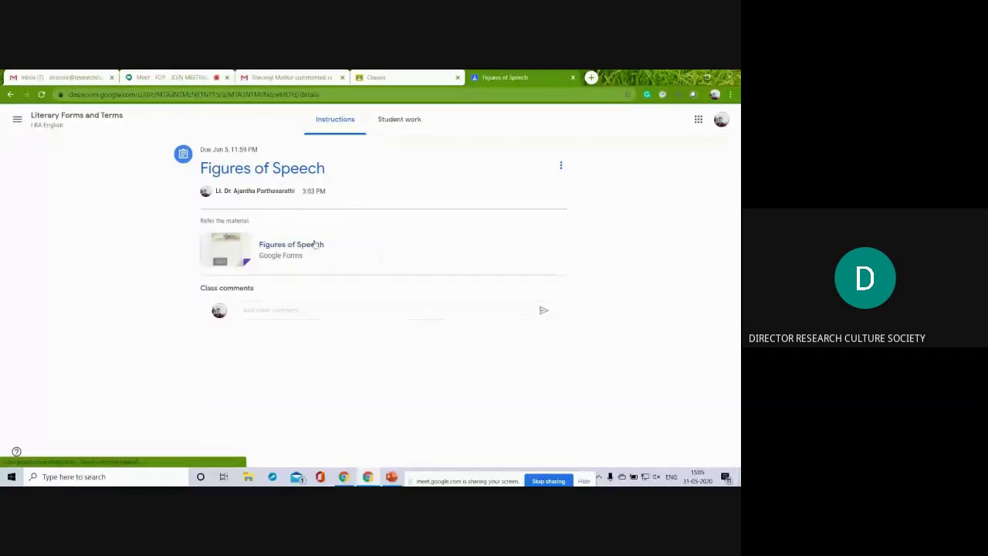
Check the class grades table and the options for the student's second assignment grade
{"action": "left_click", "coordinate": [39, 120]}
{"action": "left_click", "coordinate": [438, 119]}
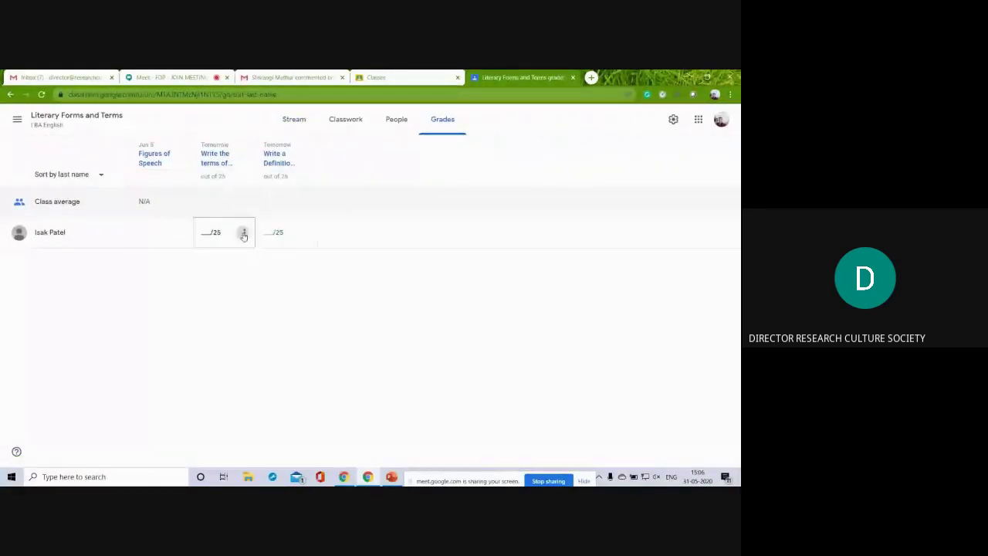
{"action": "left_click", "coordinate": [243, 233]}
{"action": "left_click", "coordinate": [258, 313]}
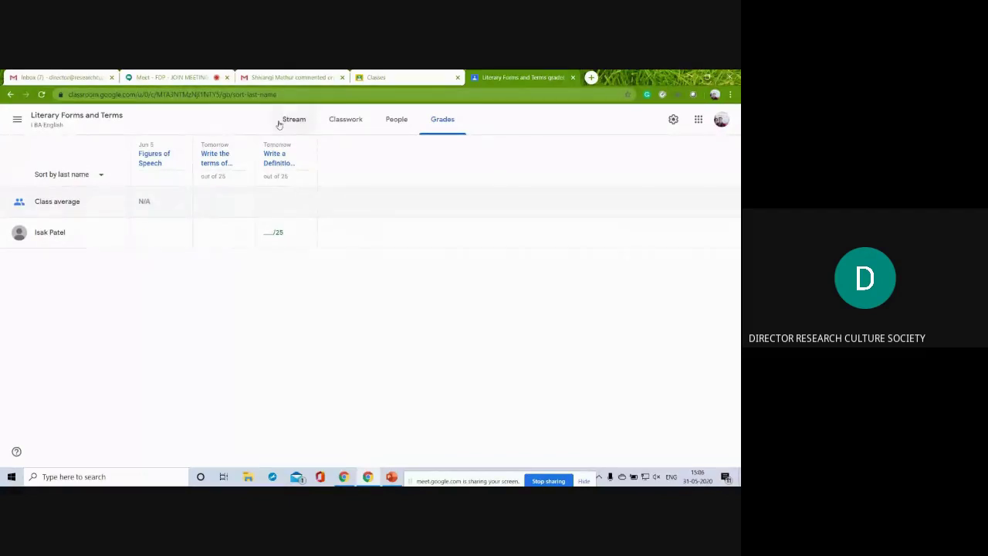
Expand the Write a Definition question in Classwork and open its student answers
{"action": "left_click", "coordinate": [341, 121]}
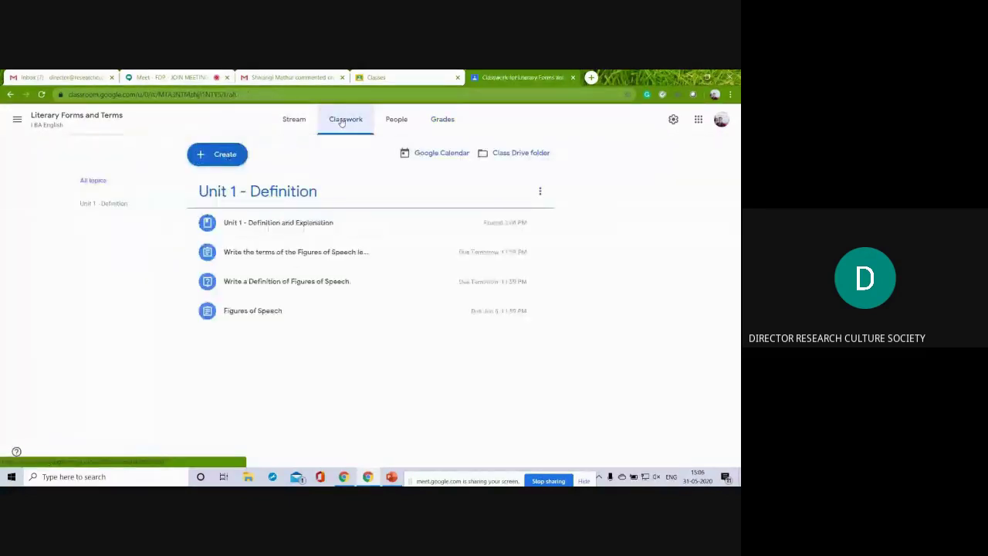
{"action": "left_click", "coordinate": [302, 280]}
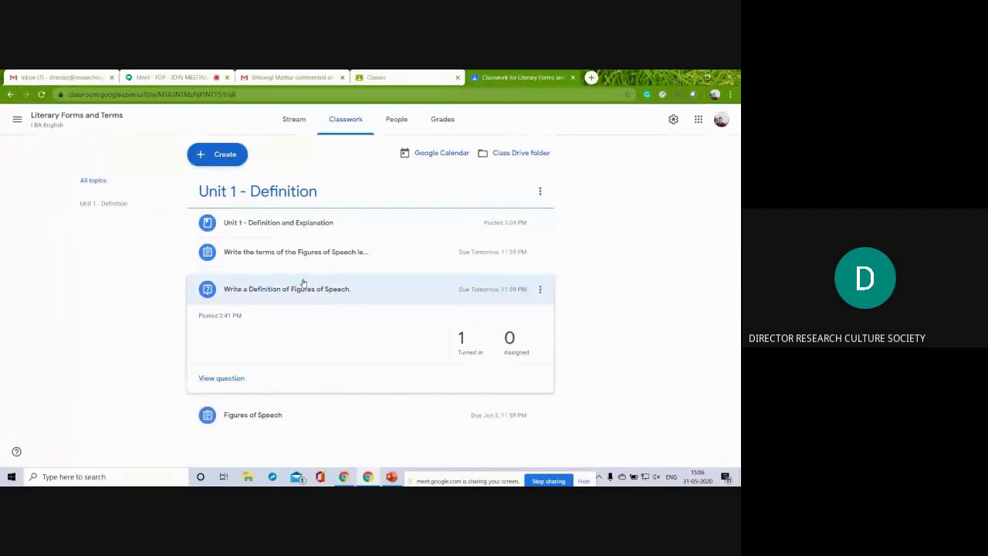
{"action": "left_click", "coordinate": [230, 379]}
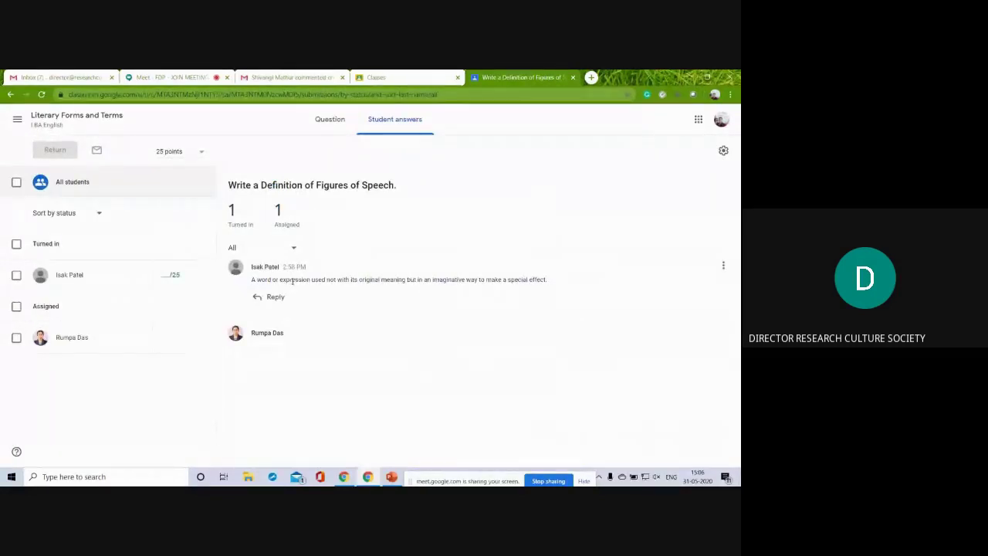
Give the turned-in definition answer a grade of 25/25 and begin returning it
{"action": "left_click", "coordinate": [160, 271]}
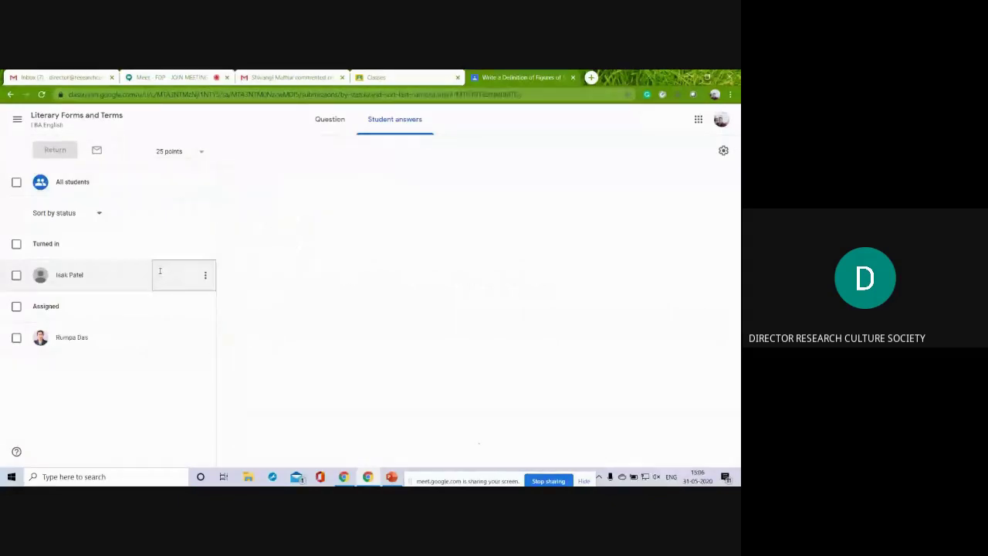
{"action": "type", "text": "25"}
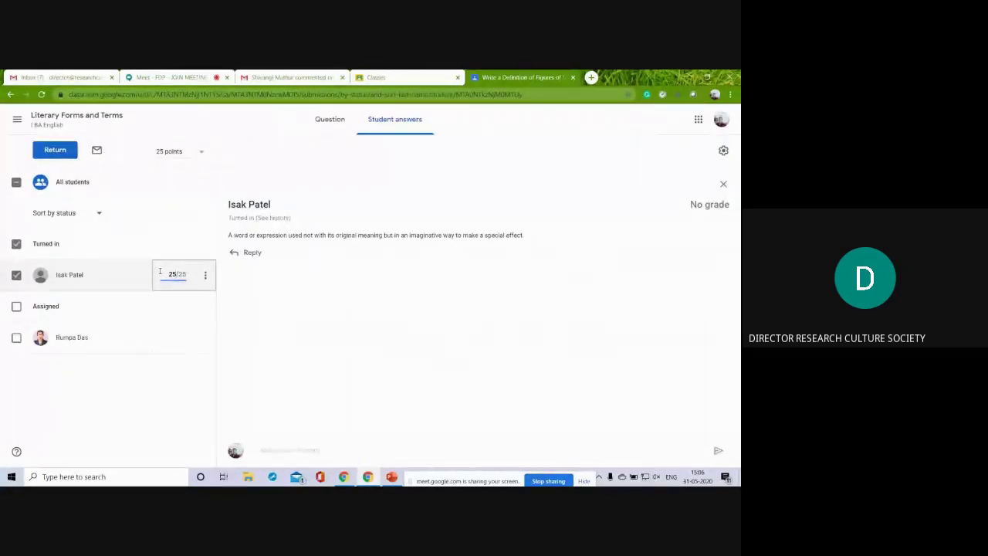
{"action": "key", "text": "Return"}
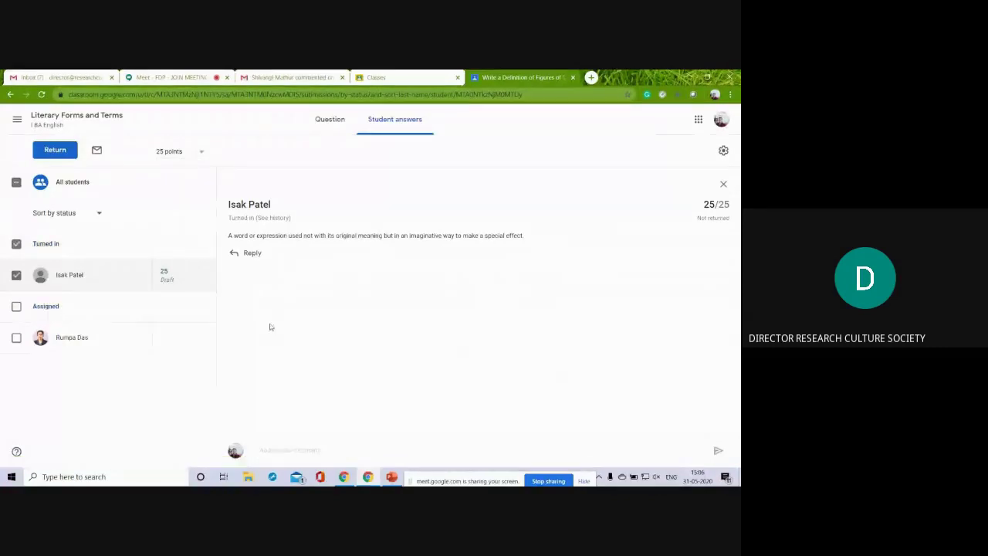
{"action": "left_click", "coordinate": [64, 154]}
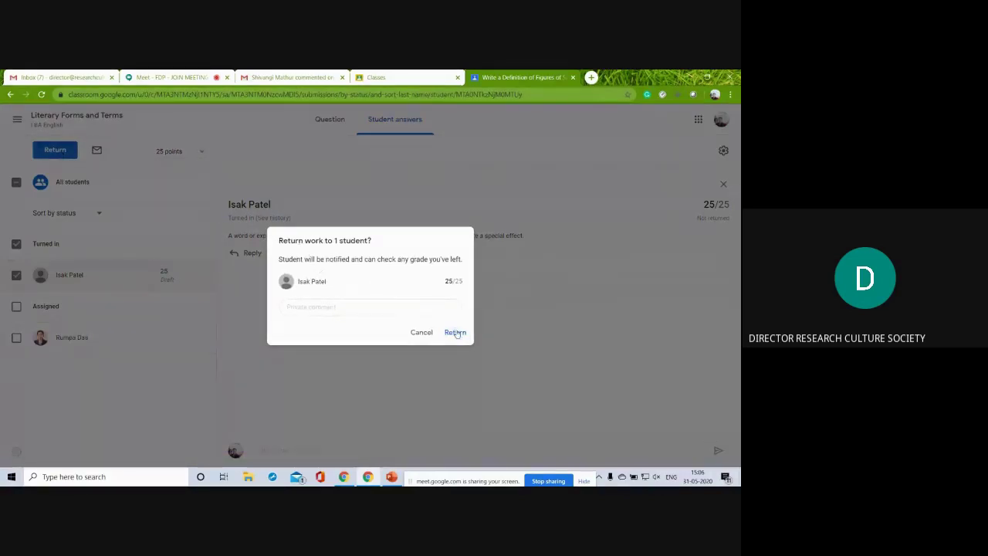
Return the graded answer with the private comment 'Good Luck'
{"action": "left_click", "coordinate": [417, 307]}
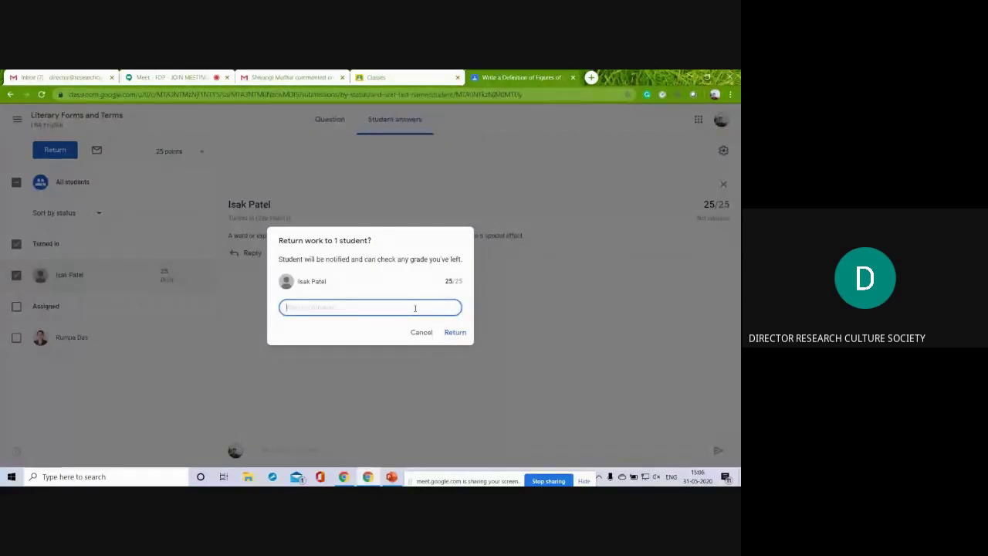
{"action": "type", "text": "Good"}
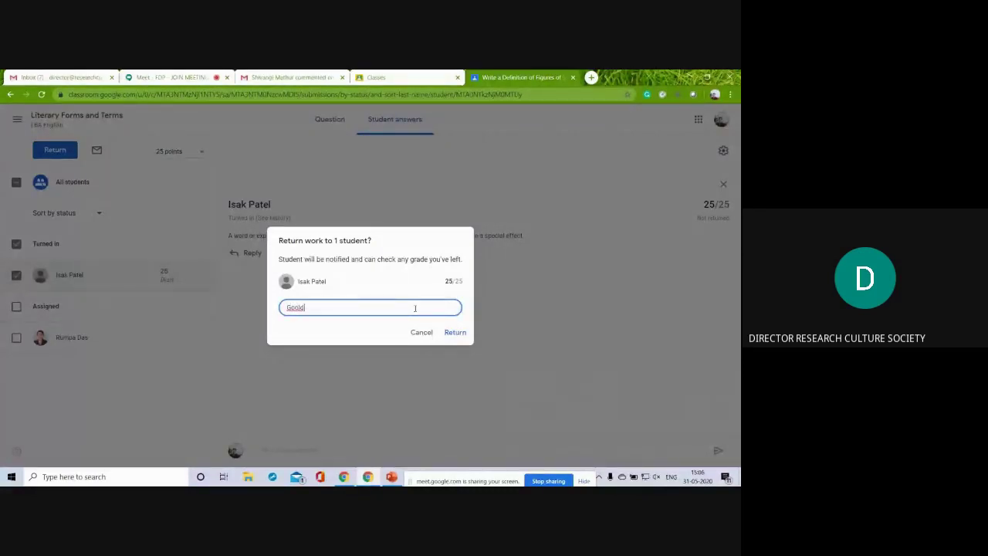
{"action": "type", "text": " Luck"}
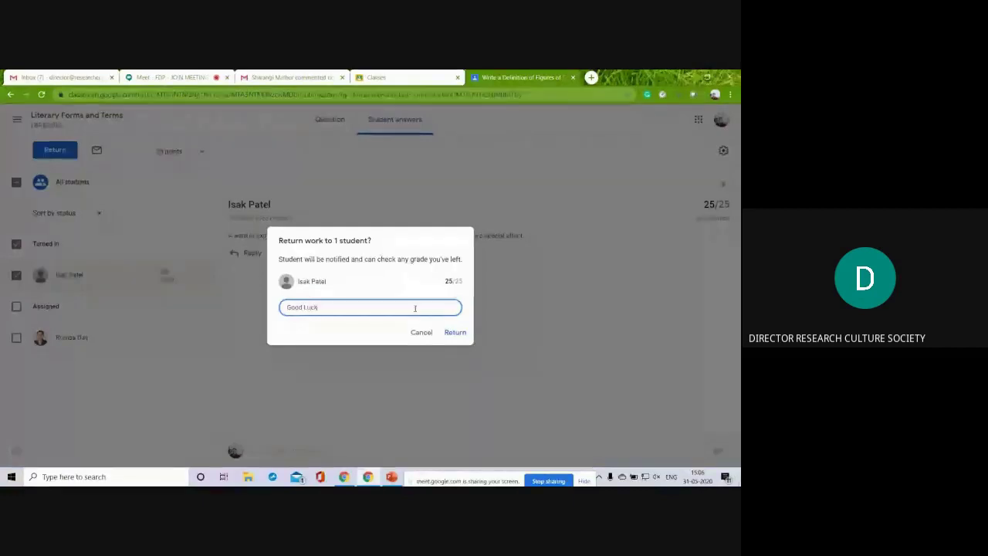
{"action": "left_click", "coordinate": [454, 333]}
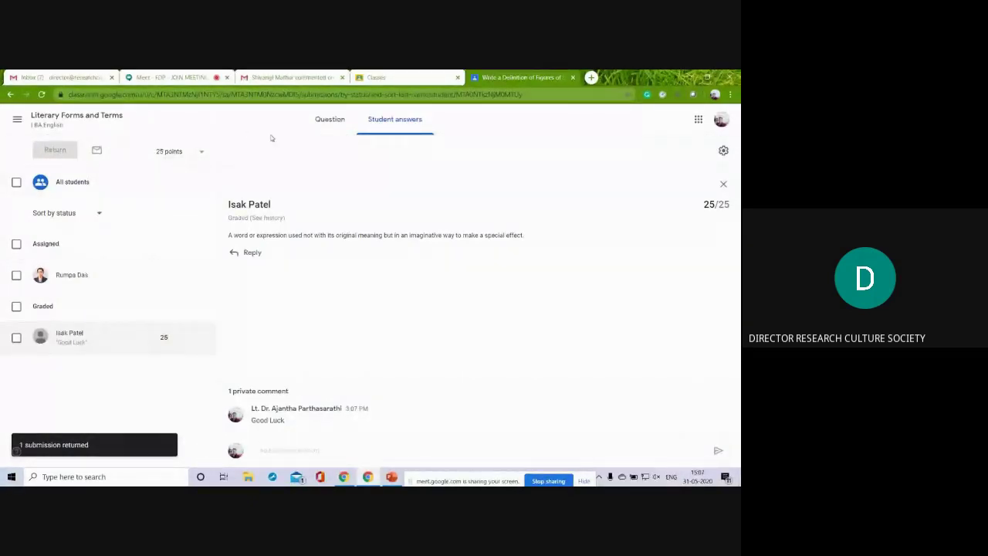
From Classwork, expand the Figures of Speech assignment and open its attached quiz form
{"action": "left_click", "coordinate": [77, 115]}
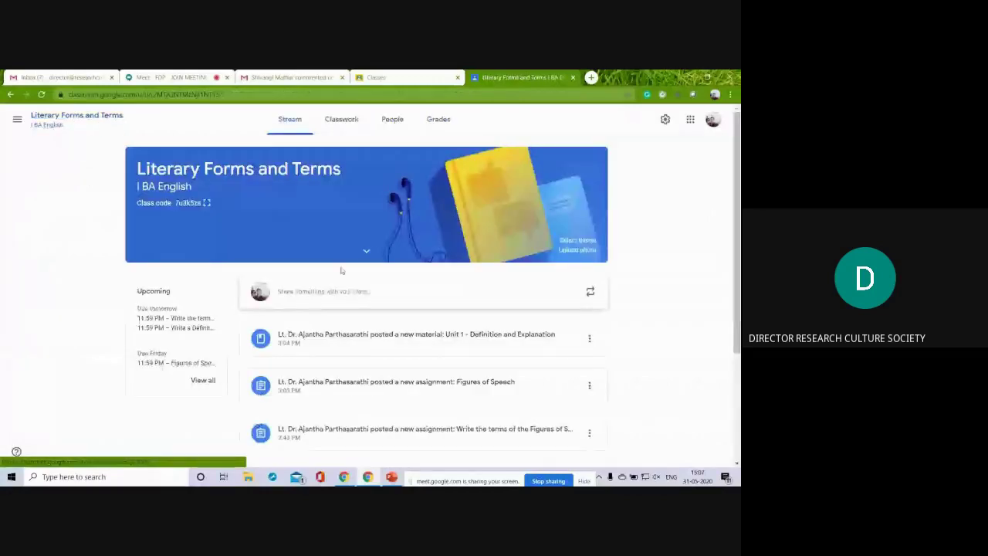
{"action": "left_click", "coordinate": [341, 119]}
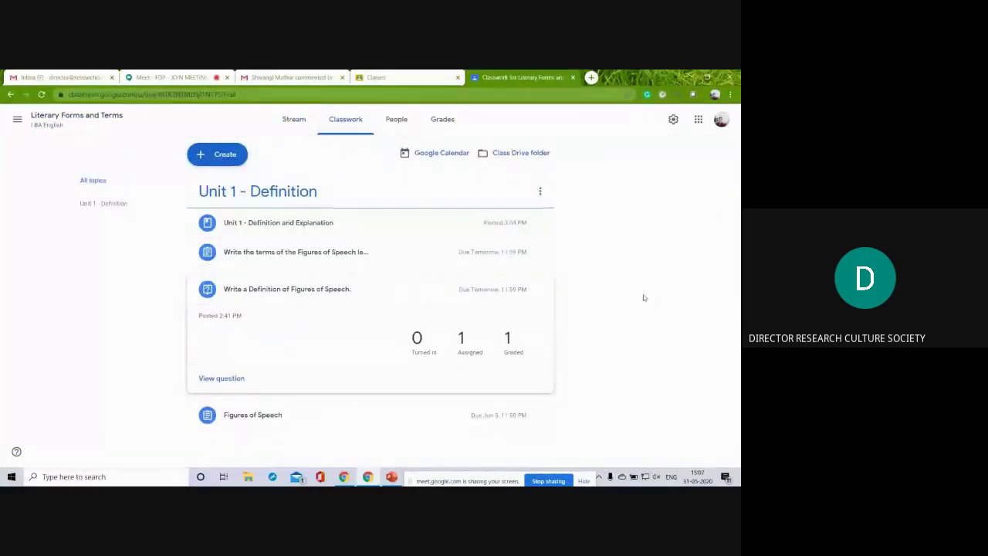
{"action": "left_click", "coordinate": [291, 411]}
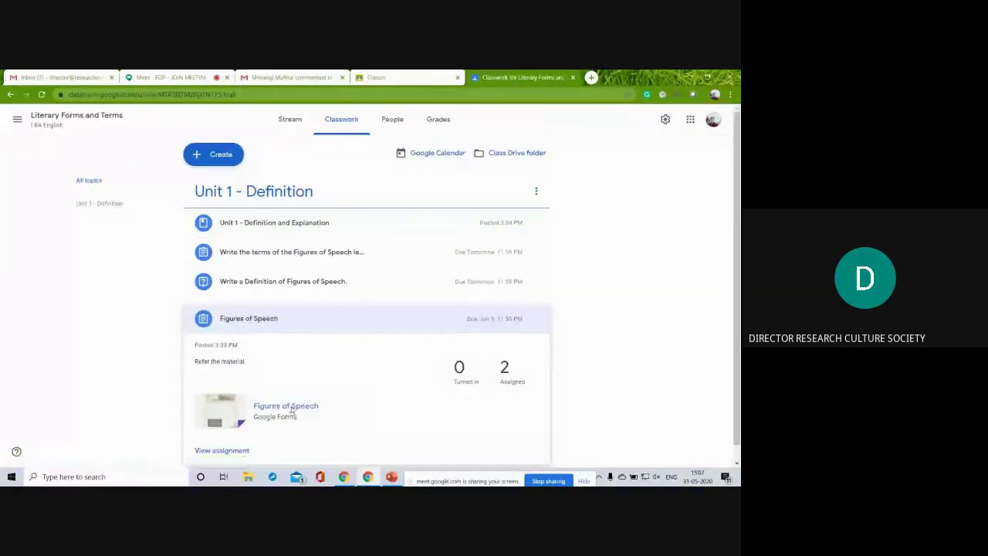
{"action": "left_click", "coordinate": [291, 411]}
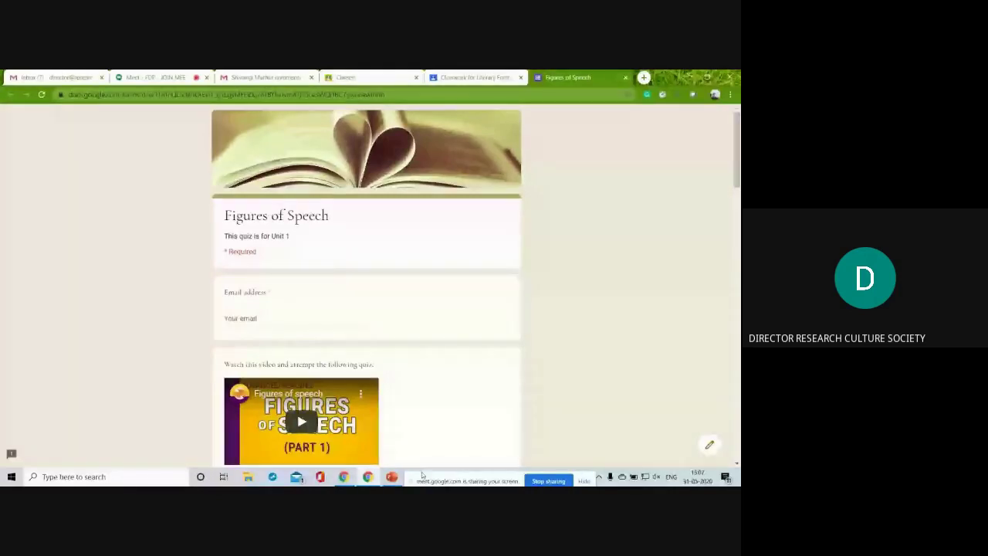
Open the quiz in the form editor and scroll through the Responses summary showing 3 scores
{"action": "left_click", "coordinate": [710, 447]}
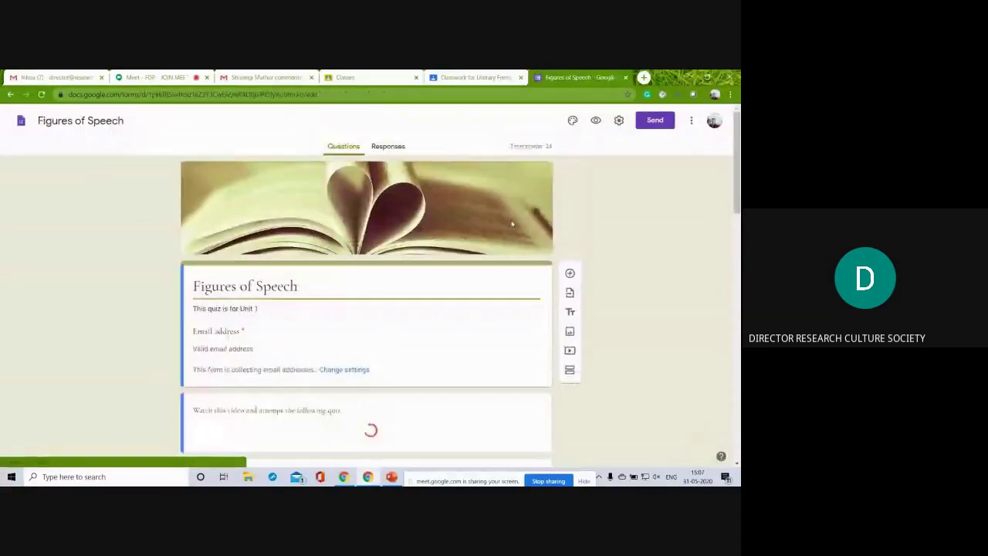
{"action": "left_click", "coordinate": [401, 148]}
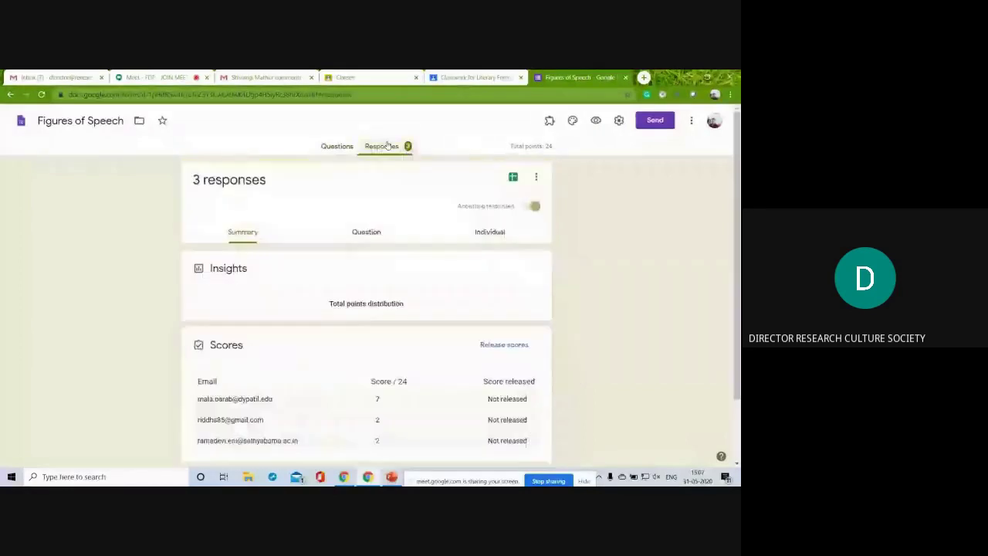
{"action": "scroll", "coordinate": [367, 309], "scroll_direction": "down", "scroll_amount": 3}
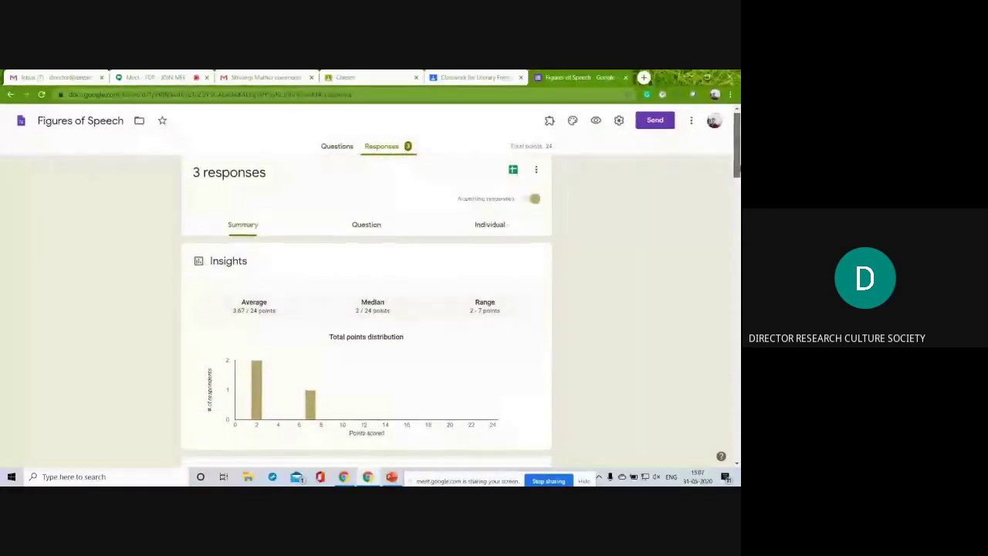
{"action": "scroll", "coordinate": [367, 308], "scroll_direction": "down", "scroll_amount": 6}
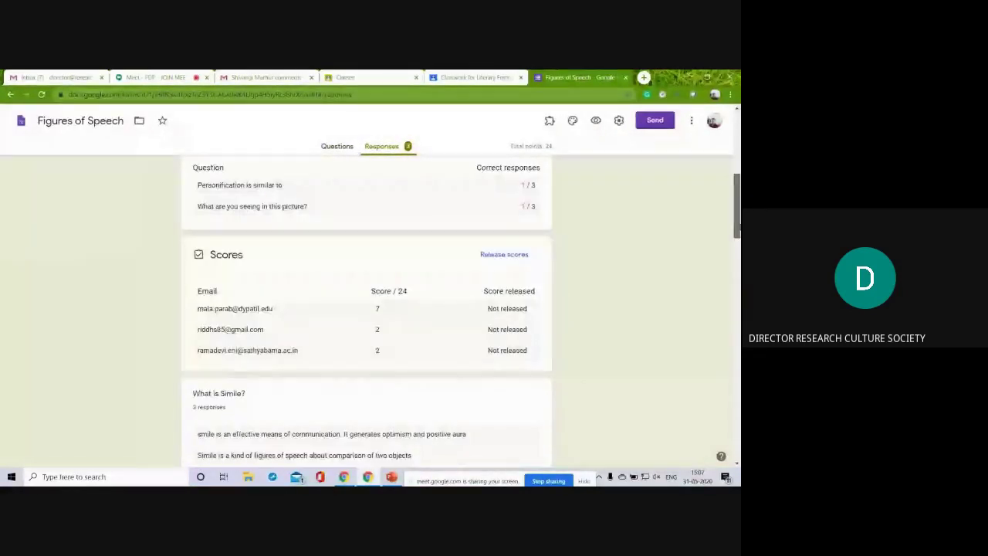
{"action": "scroll", "coordinate": [367, 309], "scroll_direction": "down", "scroll_amount": 5}
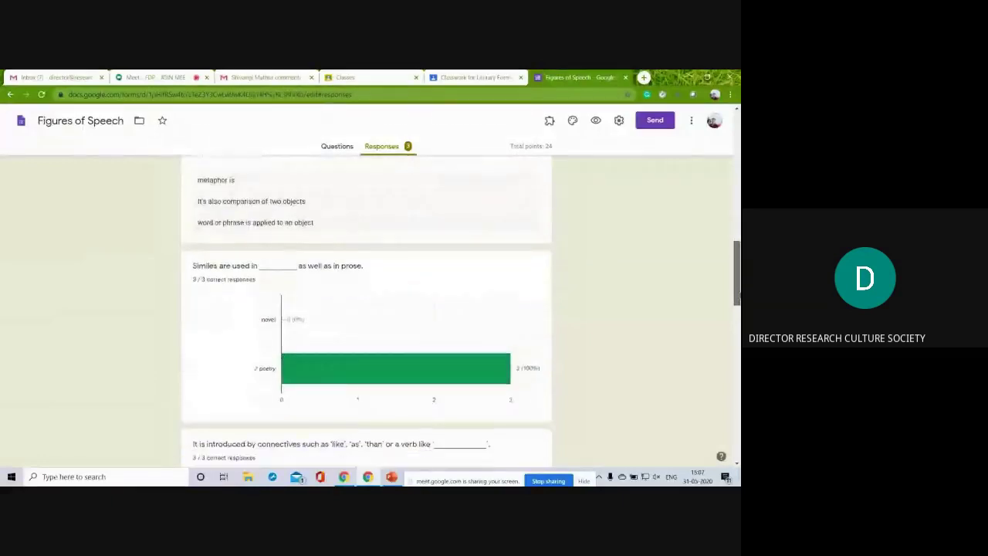
{"action": "scroll", "coordinate": [367, 309], "scroll_direction": "down", "scroll_amount": 4}
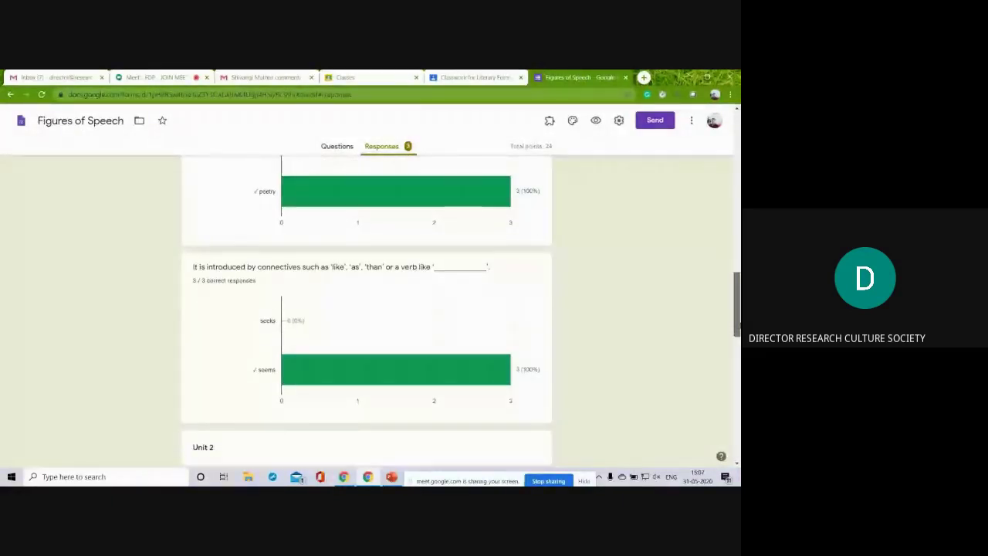
{"action": "left_click_drag", "start_coordinate": [738, 363], "coordinate": [725, 221]}
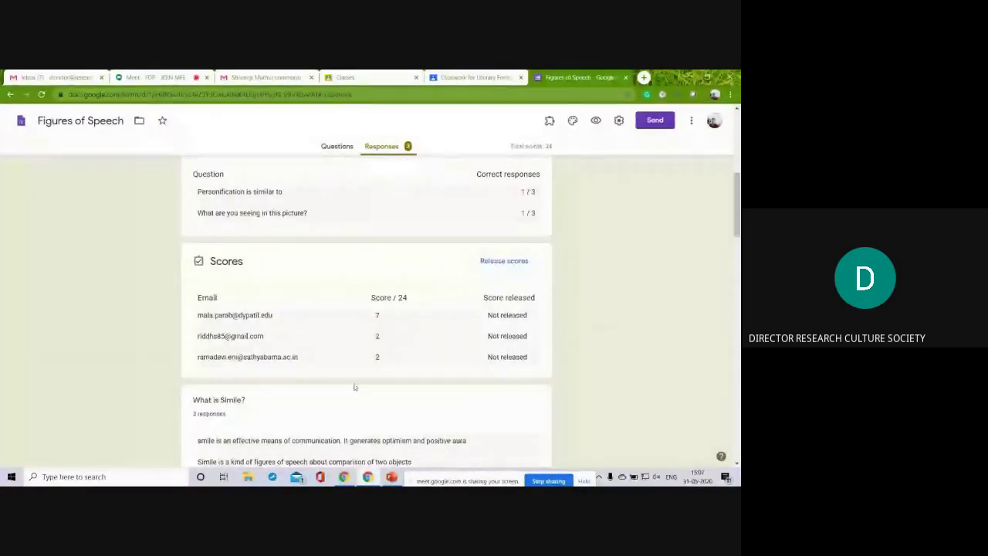
Release all three scores by email with the note 'Thank you for attempting', then return to Questions
{"action": "left_click", "coordinate": [520, 262]}
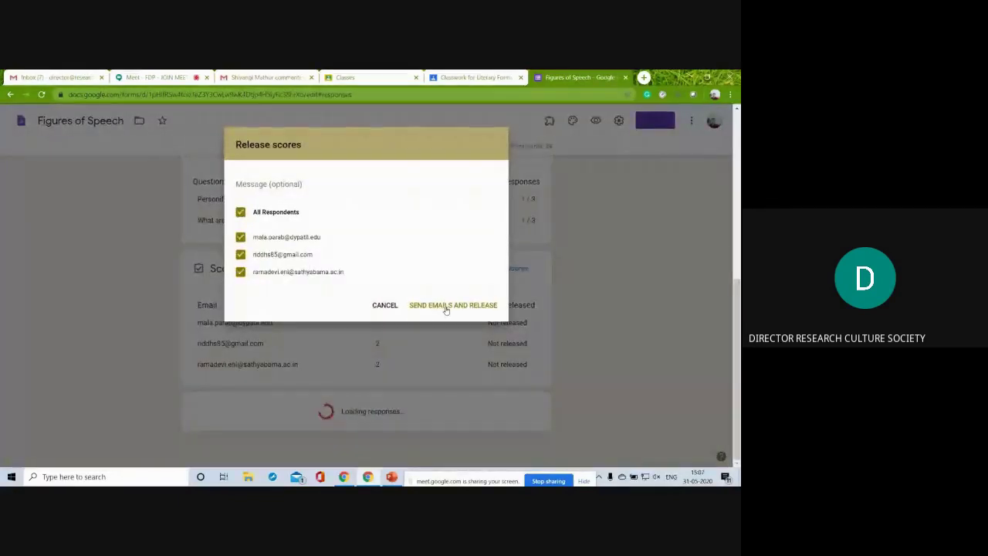
{"action": "left_click", "coordinate": [347, 183]}
{"action": "type", "text": "Thank y"}
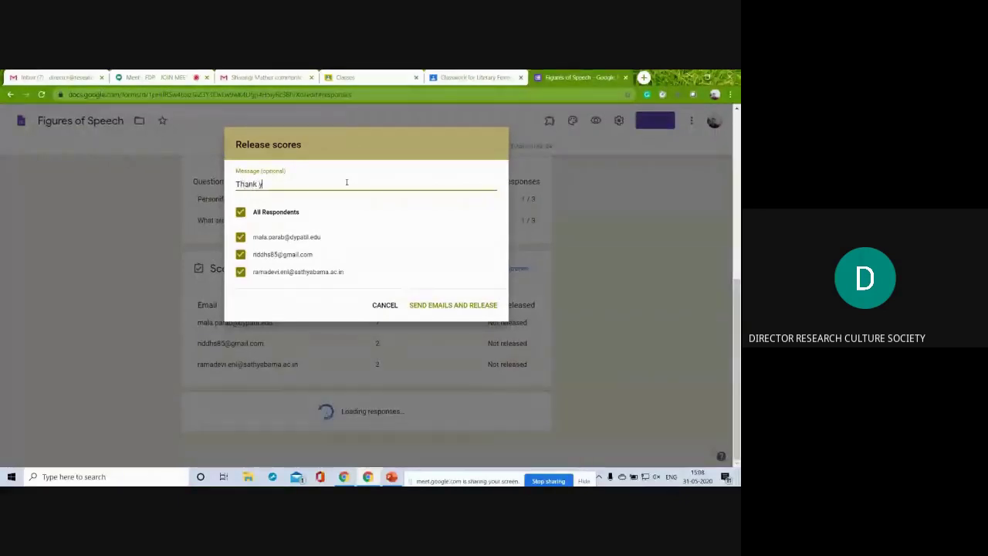
{"action": "type", "text": "ou for attempting"}
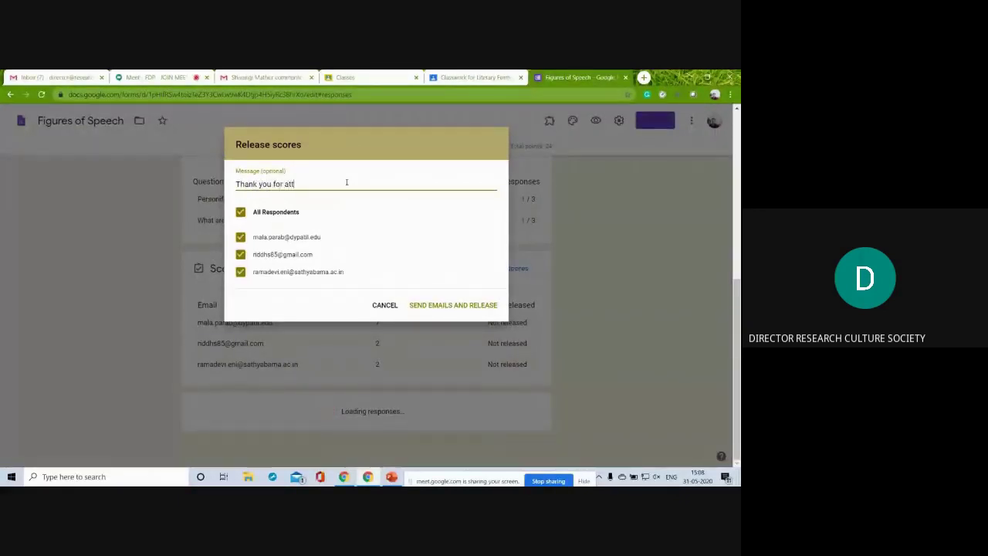
{"action": "left_click", "coordinate": [436, 304]}
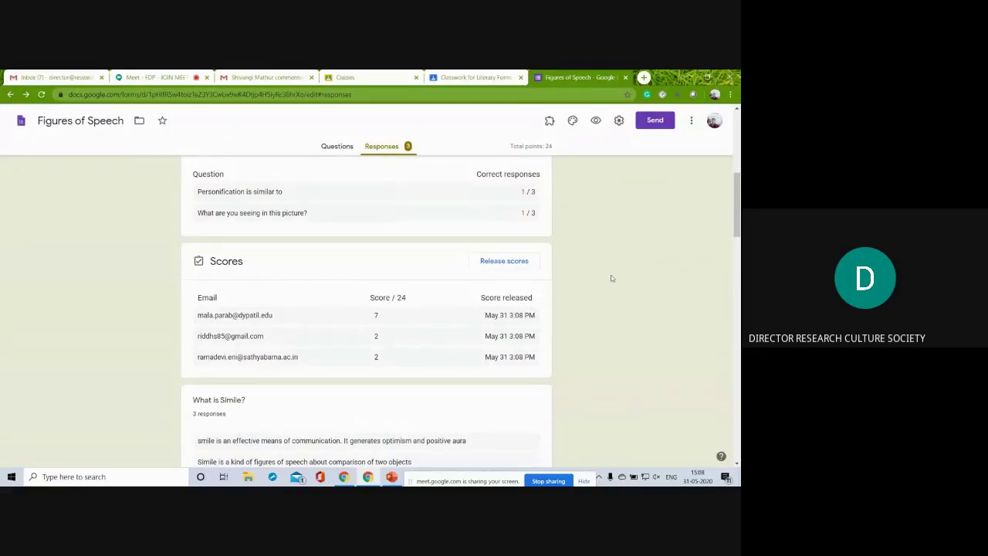
{"action": "left_click", "coordinate": [331, 146]}
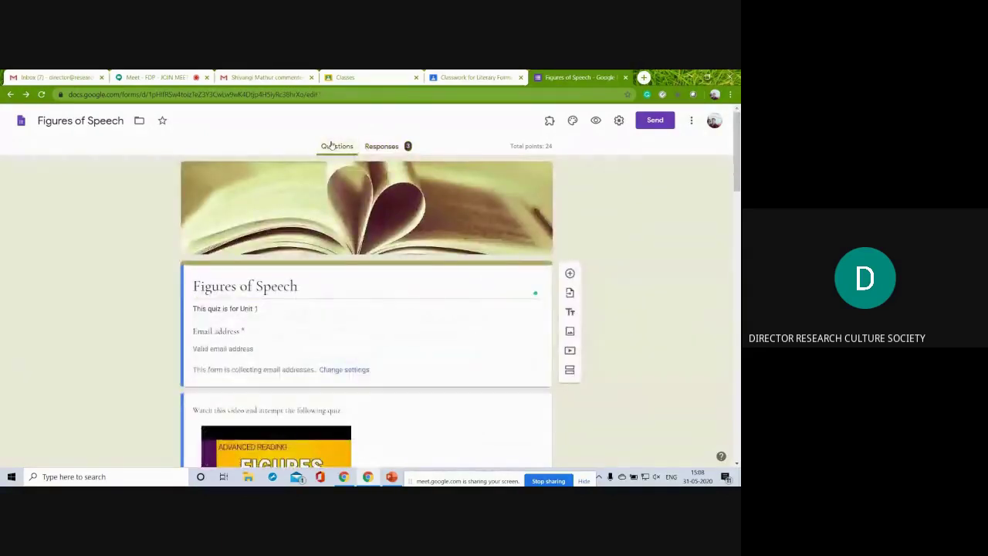
Close the quiz tab, view the class code on the Stream, then close the Classroom and Gmail comment tabs
{"action": "left_click", "coordinate": [625, 77]}
{"action": "left_click", "coordinate": [296, 122]}
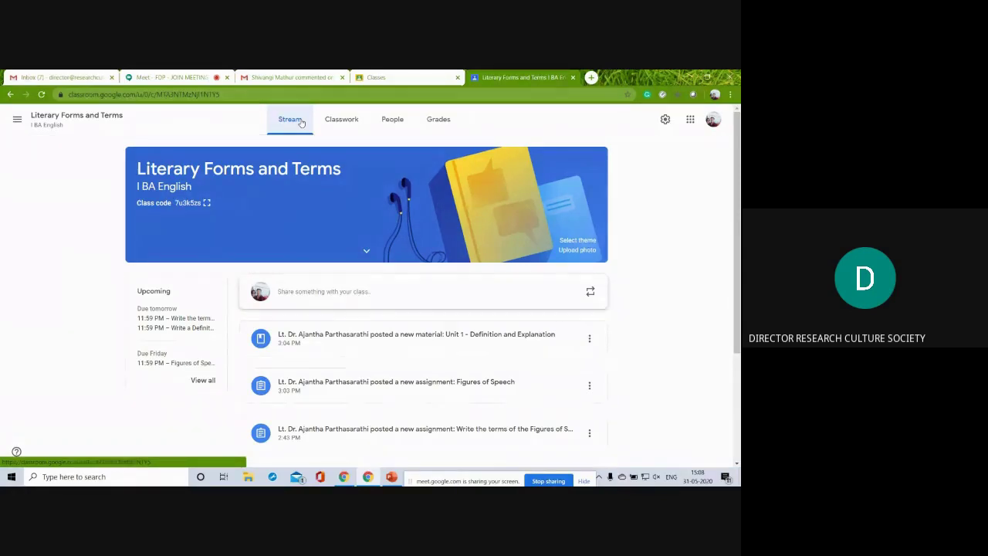
{"action": "left_click", "coordinate": [572, 78]}
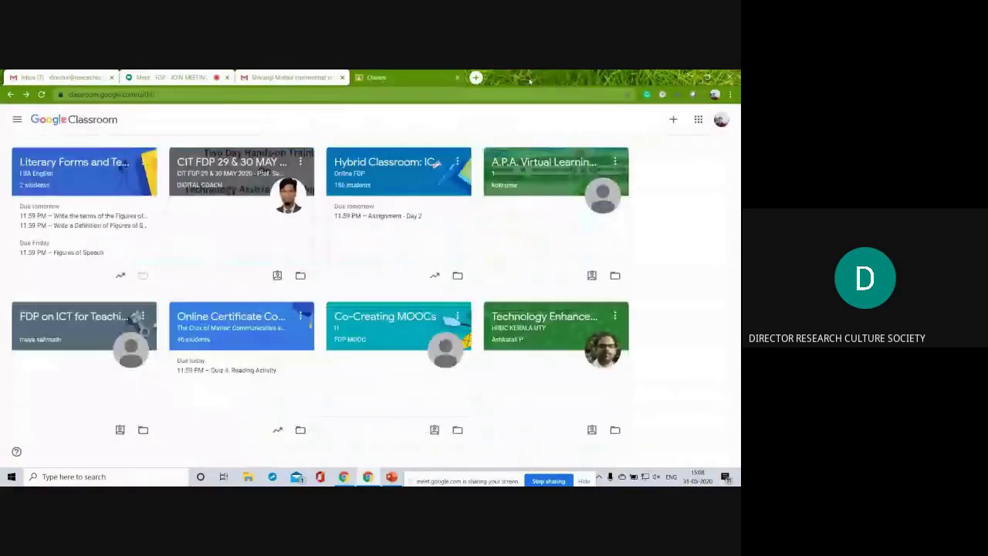
{"action": "left_click", "coordinate": [458, 78]}
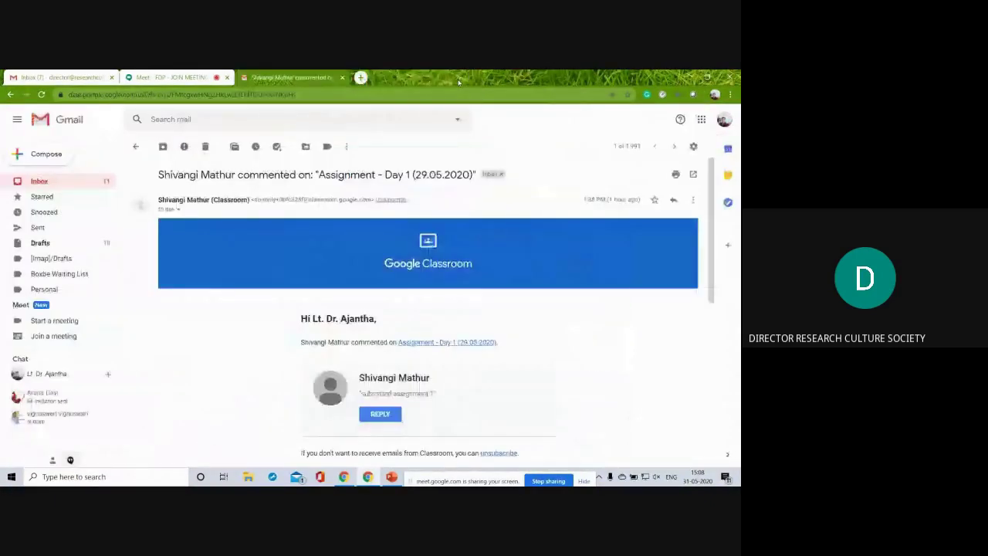
{"action": "left_click", "coordinate": [342, 78]}
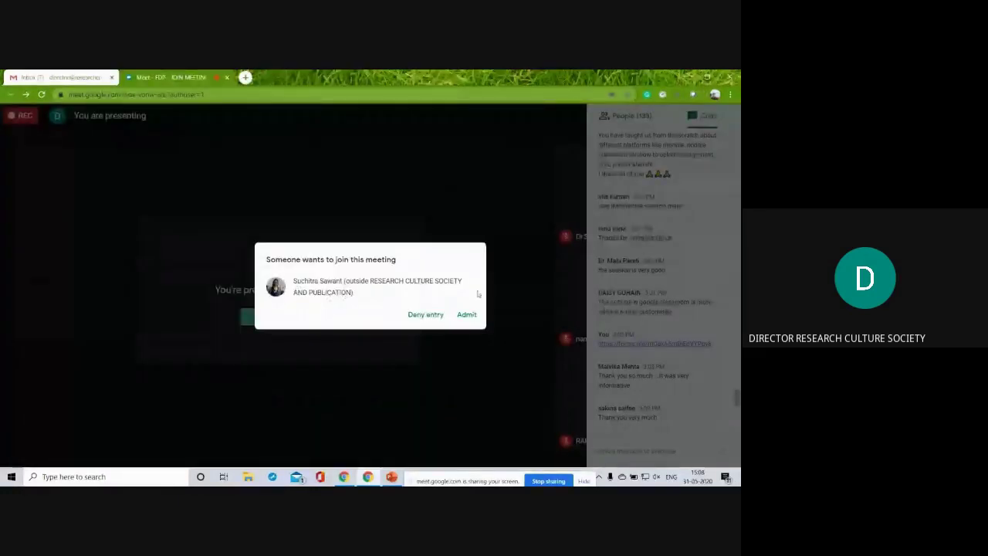
Admit the three waiting guests, show the meeting chat panel, and open a new Chrome tab
{"action": "left_click", "coordinate": [466, 315]}
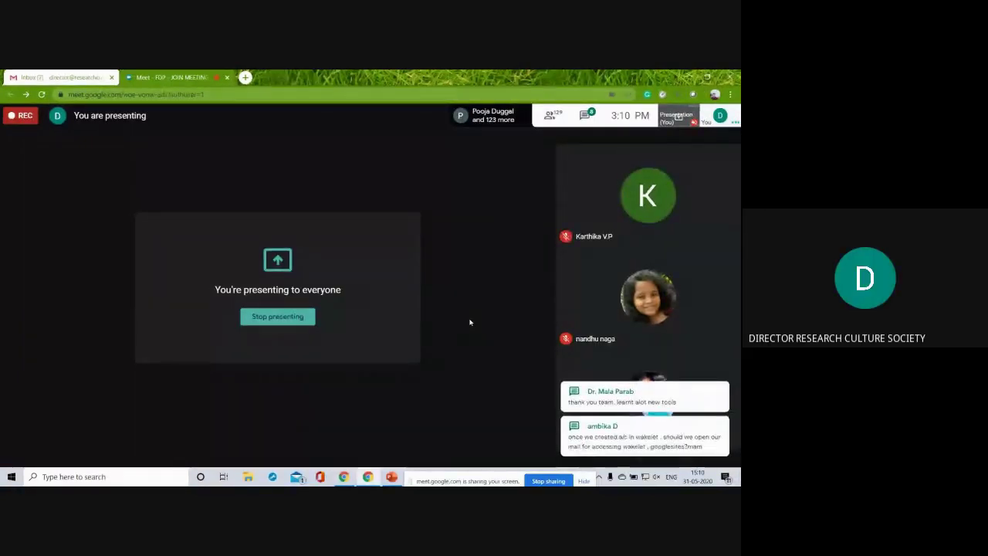
{"action": "left_click", "coordinate": [589, 115]}
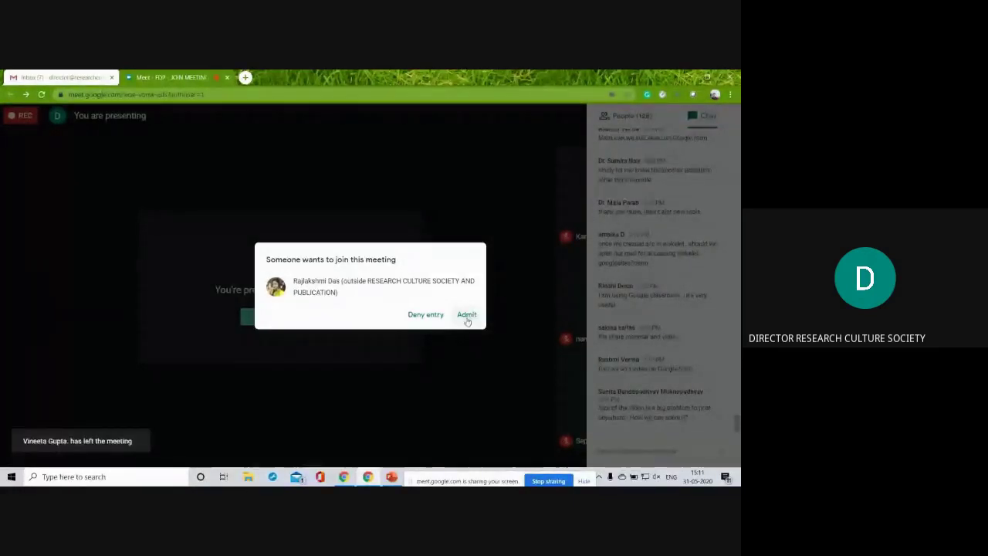
{"action": "left_click", "coordinate": [467, 316]}
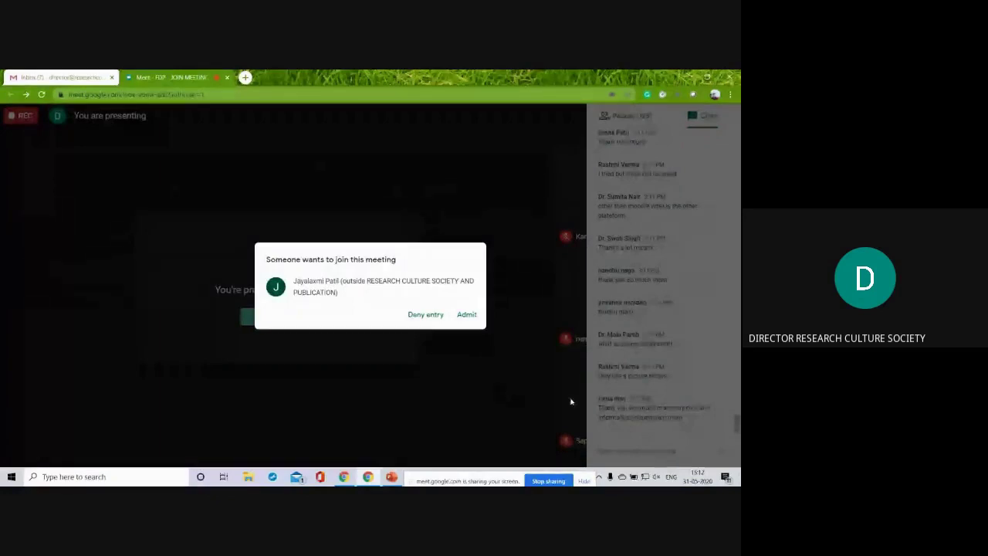
{"action": "left_click", "coordinate": [466, 314]}
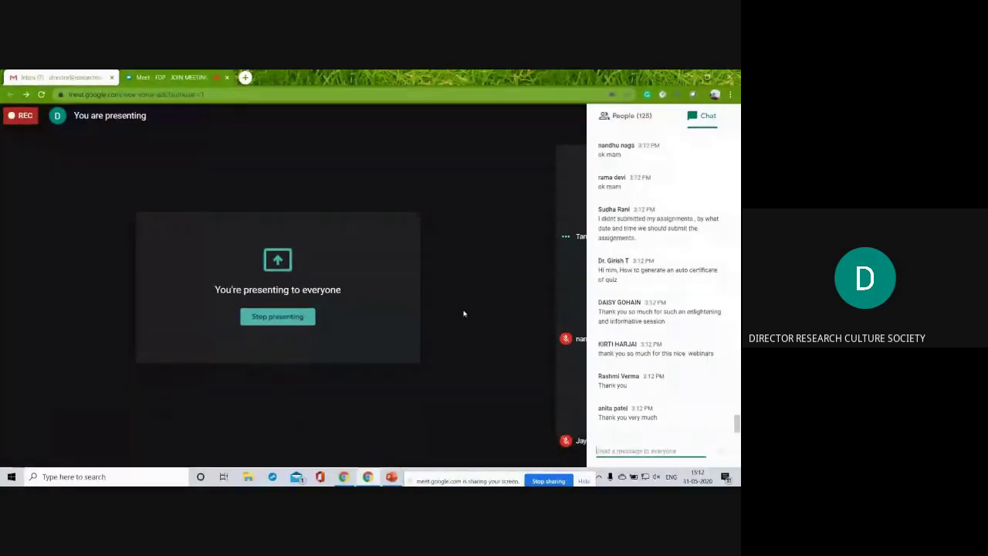
{"action": "key", "text": "ctrl+t"}
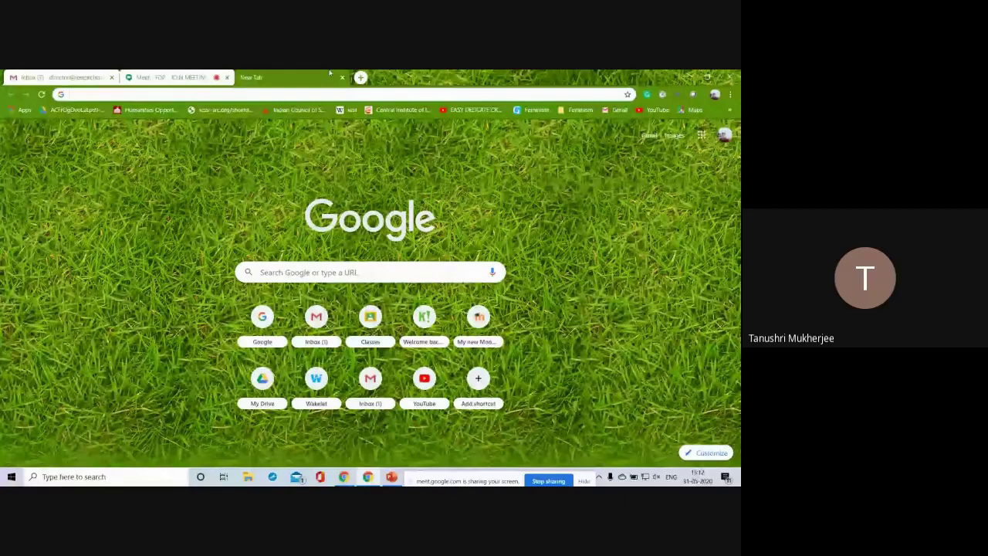
Load classroom.google.com in a new tab and open the Hybrid Classroom: ICT Tools class
{"action": "left_click", "coordinate": [186, 76]}
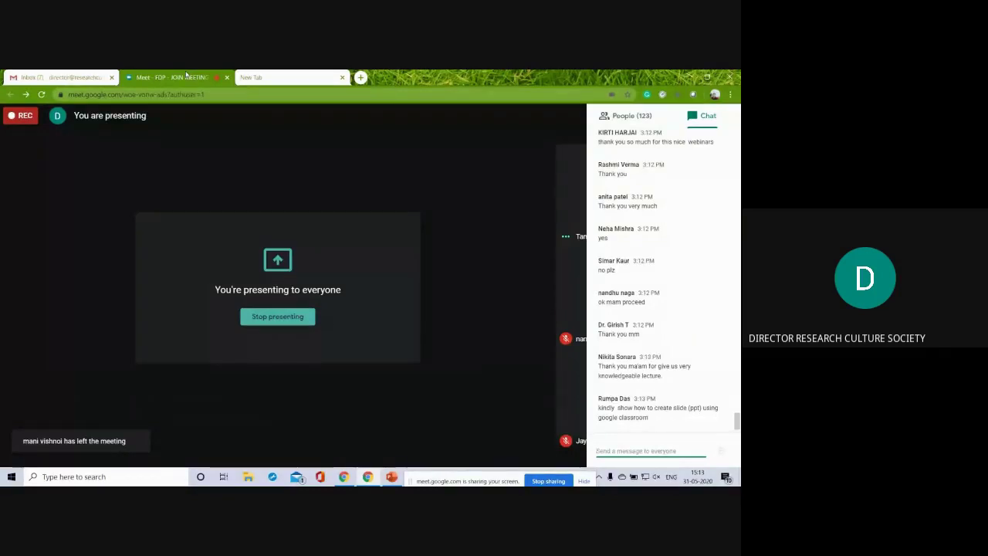
{"action": "left_click", "coordinate": [284, 75]}
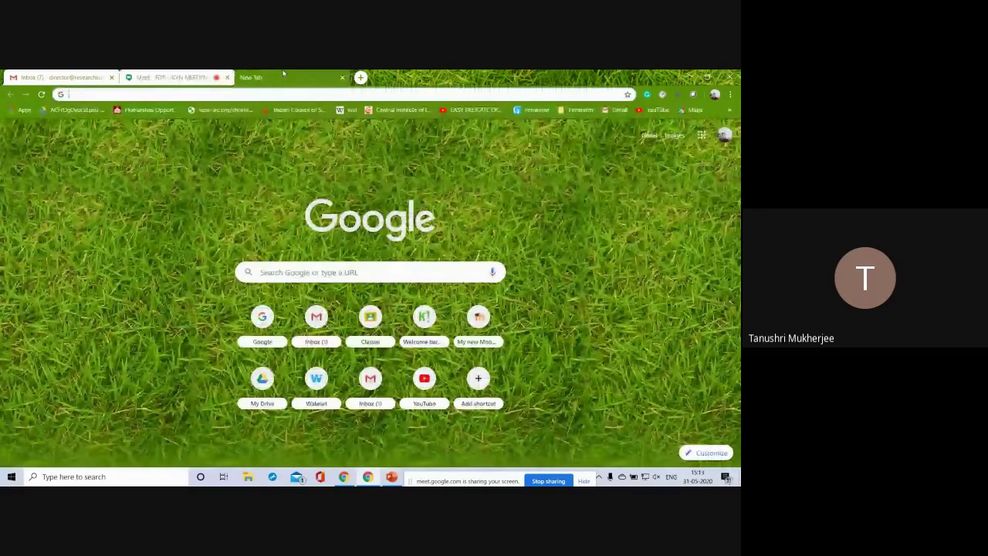
{"action": "type", "text": "google.com"}
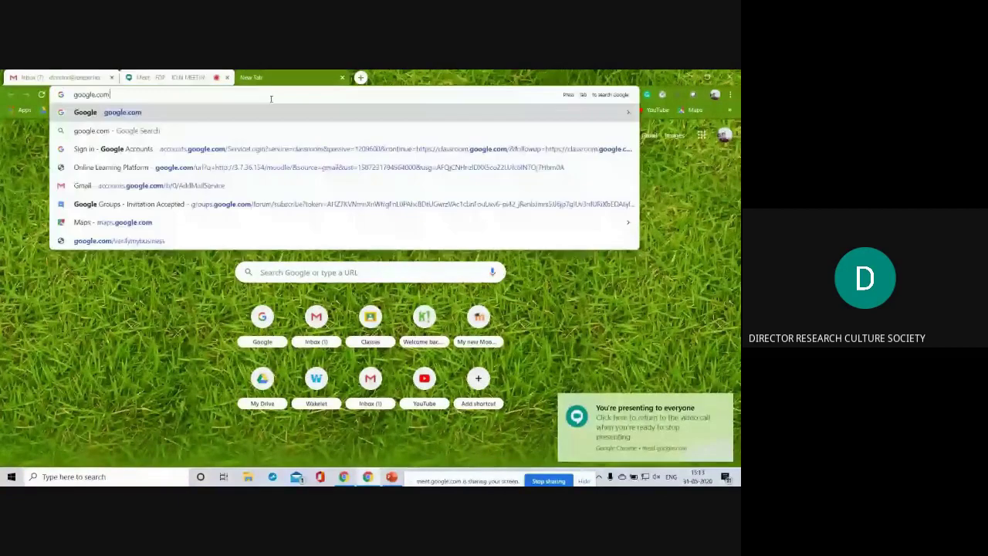
{"action": "key", "text": "ctrl+a"}
{"action": "type", "text": "classroom.google.com"}
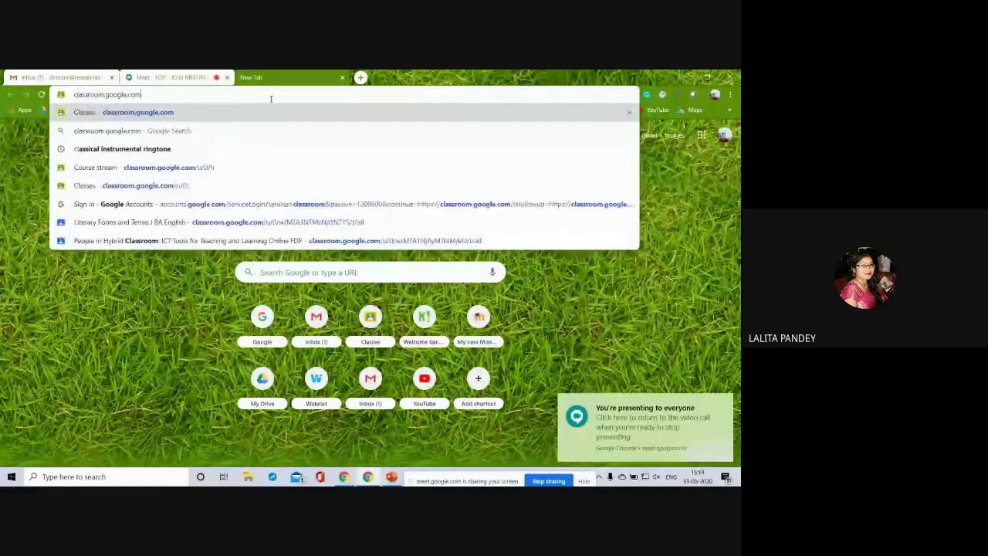
{"action": "key", "text": "Return"}
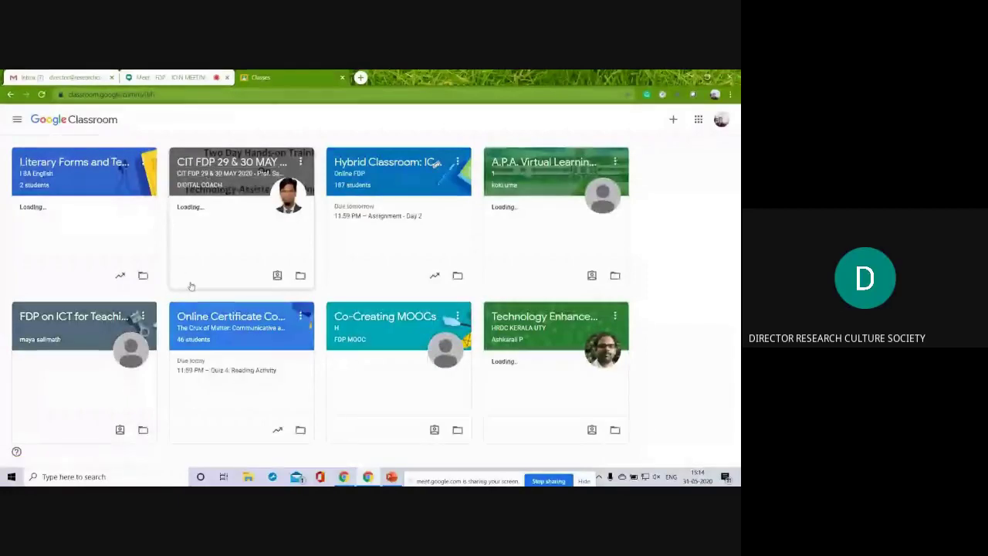
{"action": "left_click", "coordinate": [368, 163]}
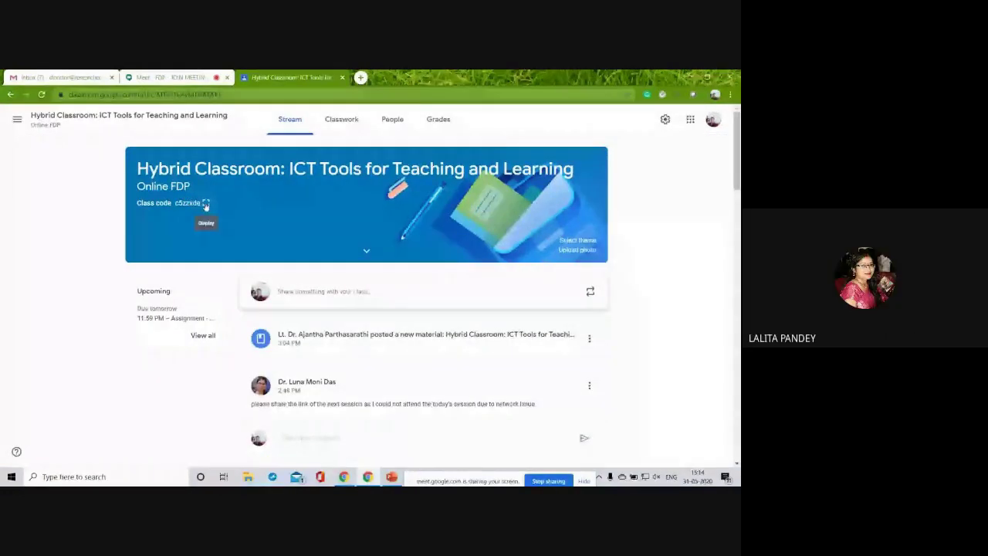
Browse the Classwork and People tabs, cancel the Invite students dialog, and return to Classwork
{"action": "left_click", "coordinate": [344, 121]}
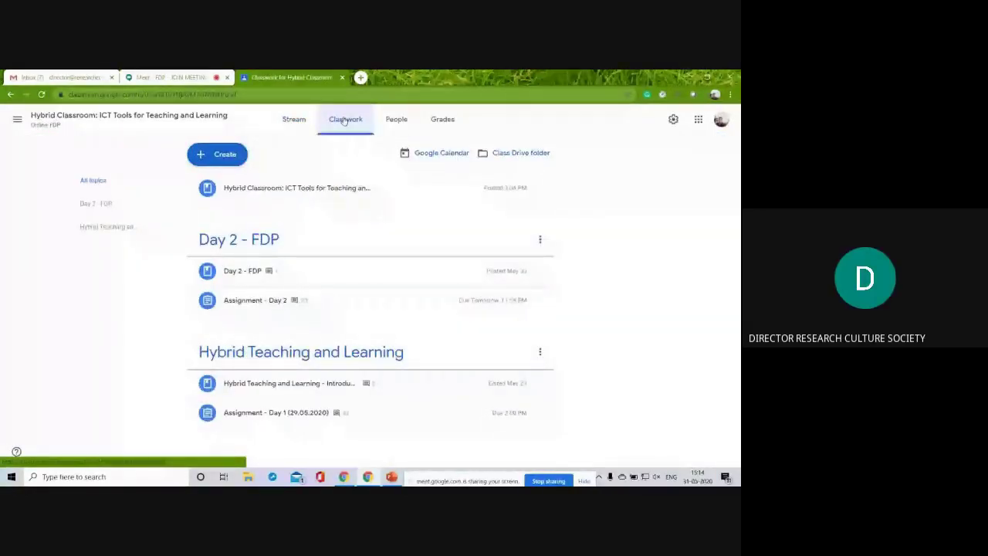
{"action": "left_click", "coordinate": [396, 120]}
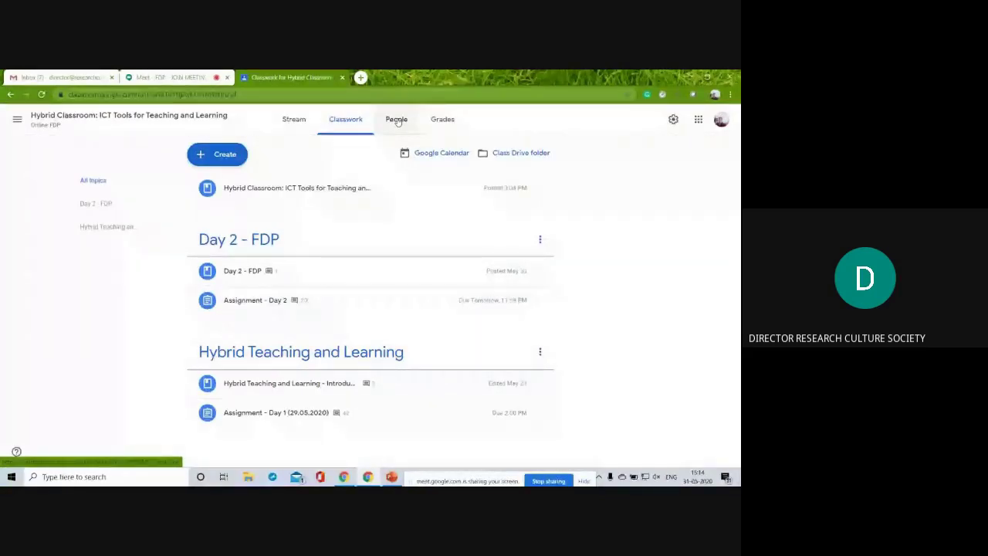
{"action": "left_click", "coordinate": [532, 244]}
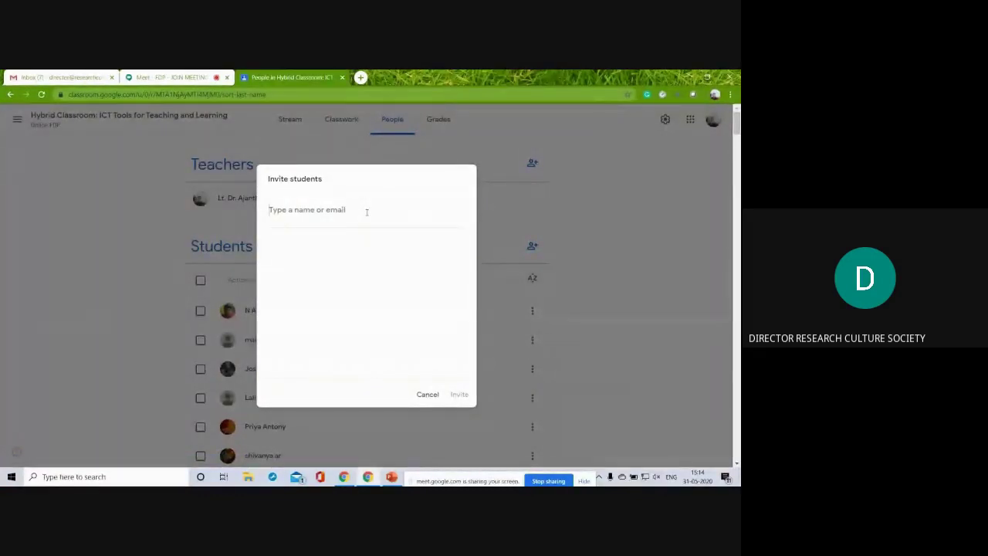
{"action": "left_click", "coordinate": [366, 212]}
{"action": "left_click", "coordinate": [427, 394]}
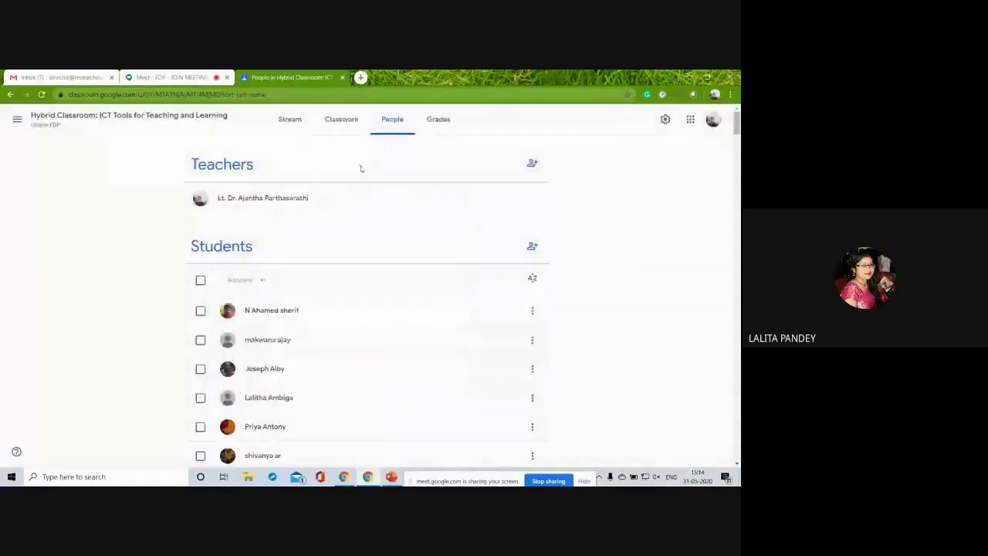
{"action": "left_click", "coordinate": [341, 119]}
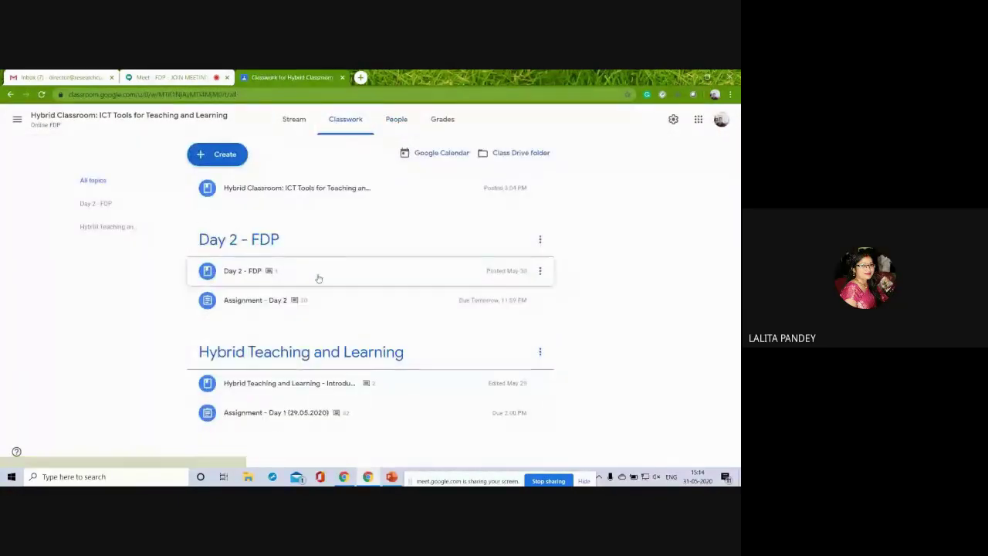
Expand Assignment - Day 2 and open its FDP Day 2 - Assignment form for editing
{"action": "left_click", "coordinate": [266, 303]}
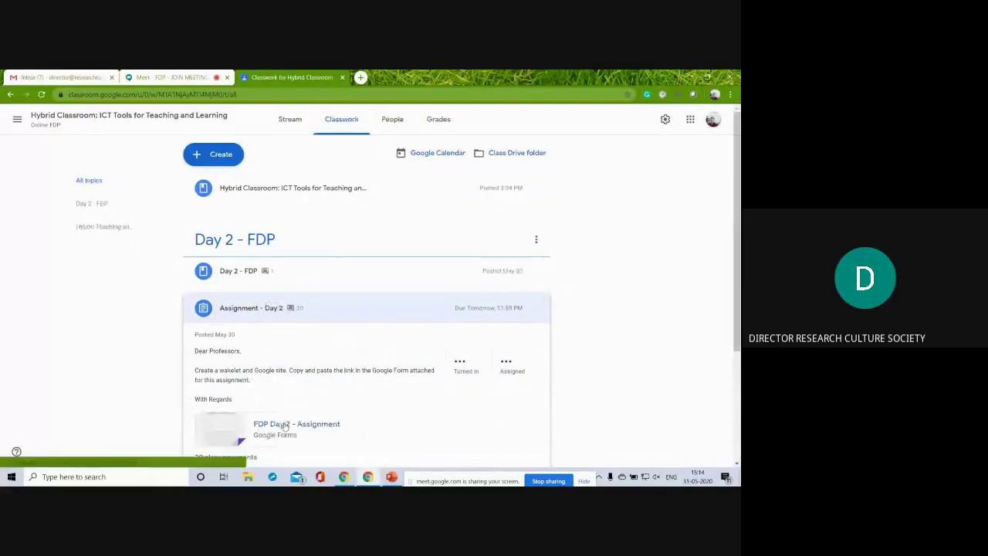
{"action": "left_click", "coordinate": [284, 424]}
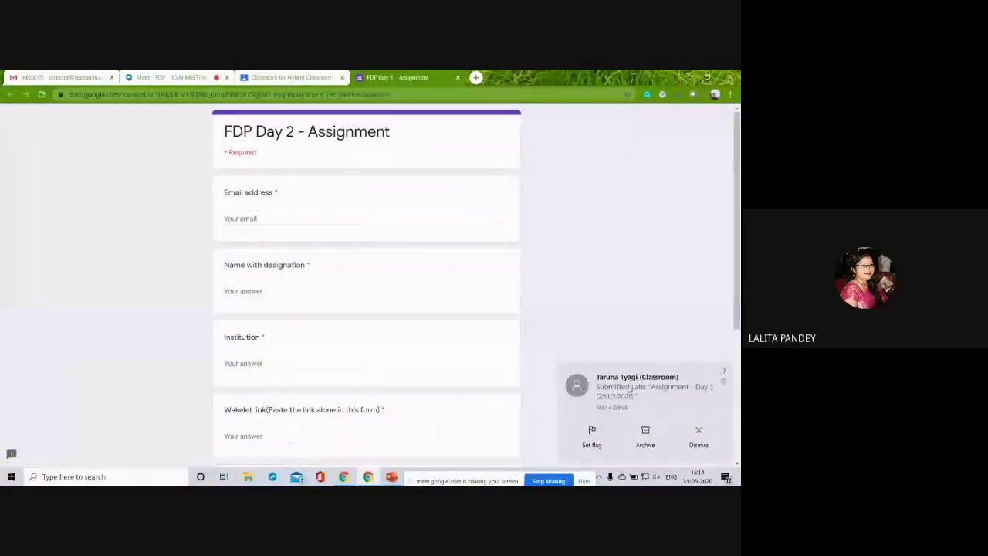
{"action": "left_click", "coordinate": [698, 434]}
{"action": "left_click", "coordinate": [710, 447]}
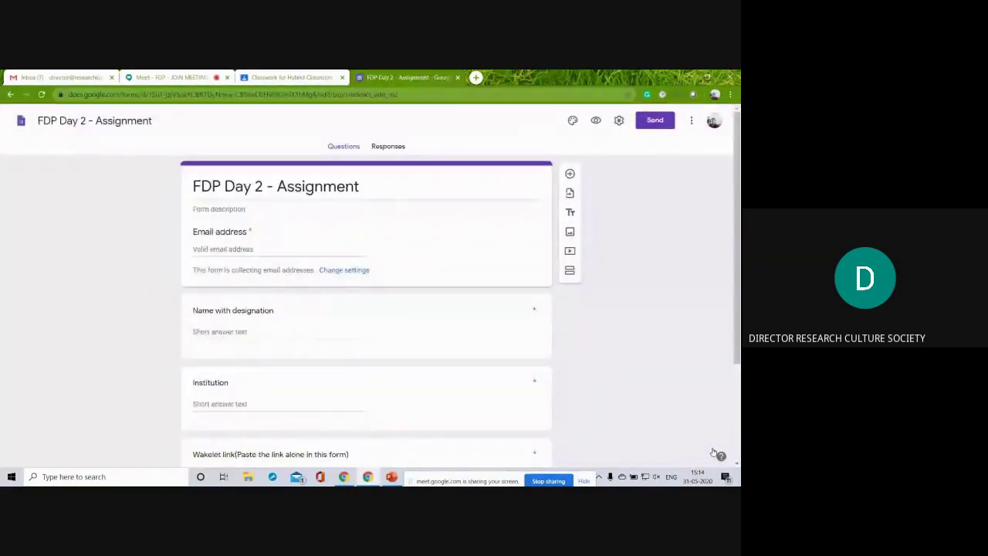
Select the fourth Google Sites link among the 56 responses, then open a new tab
{"action": "left_click", "coordinate": [386, 146]}
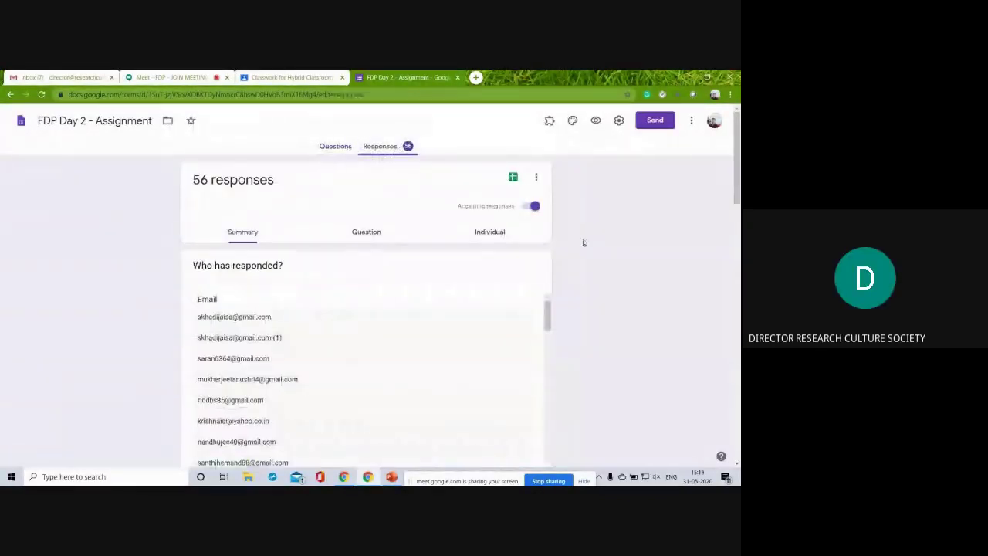
{"action": "left_click_drag", "start_coordinate": [737, 186], "coordinate": [739, 442]}
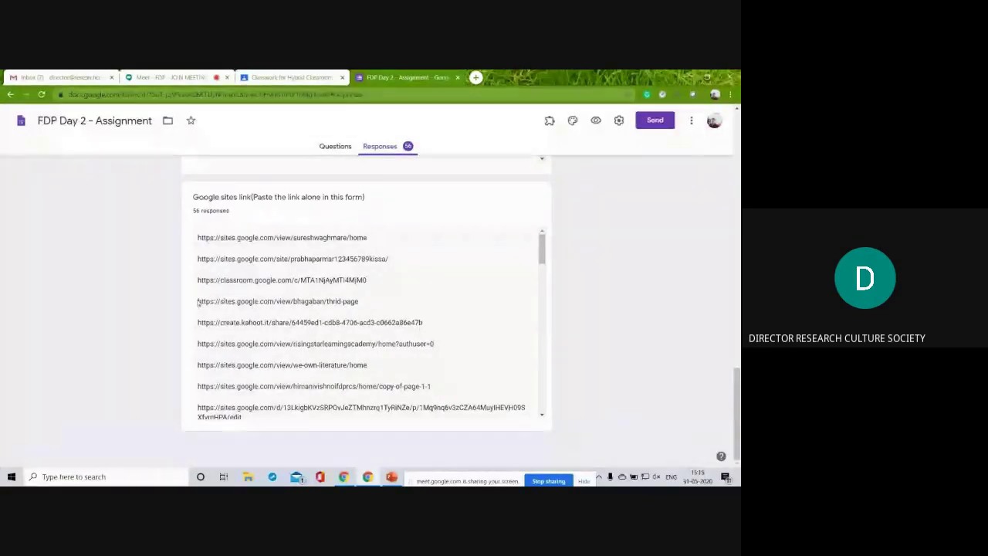
{"action": "left_click_drag", "start_coordinate": [196, 301], "coordinate": [365, 305]}
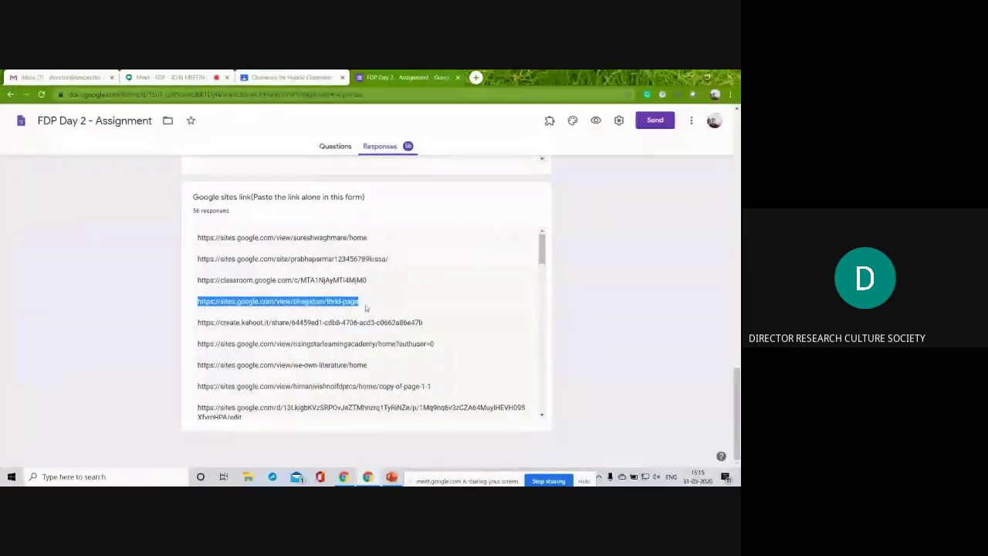
{"action": "key", "text": "ctrl+t"}
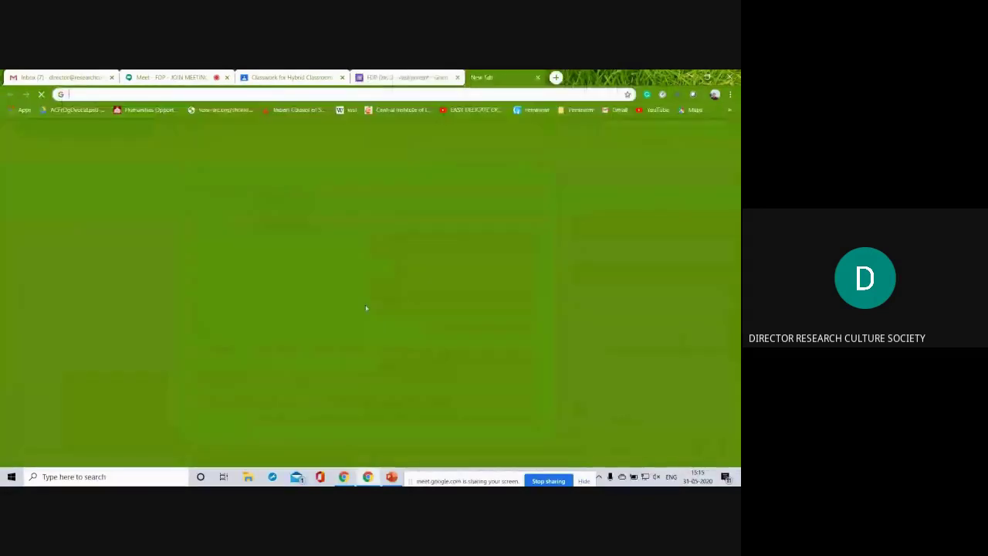
Load the pasted student site, view its second and third pages, then close it
{"action": "type", "text": "https://sites.google.com/view/thnagation/thrid-page"}
{"action": "key", "text": "Return"}
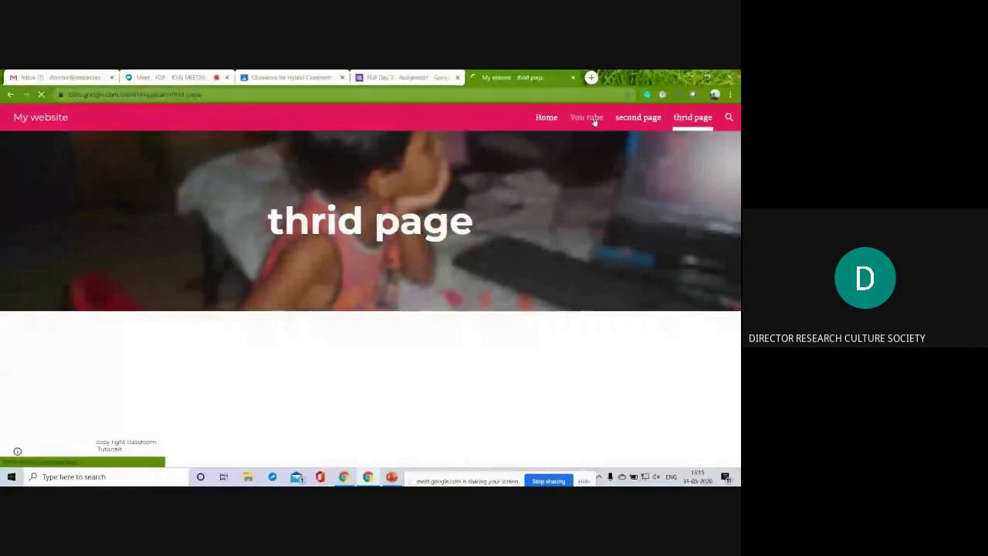
{"action": "left_click", "coordinate": [640, 120]}
{"action": "left_click", "coordinate": [687, 117]}
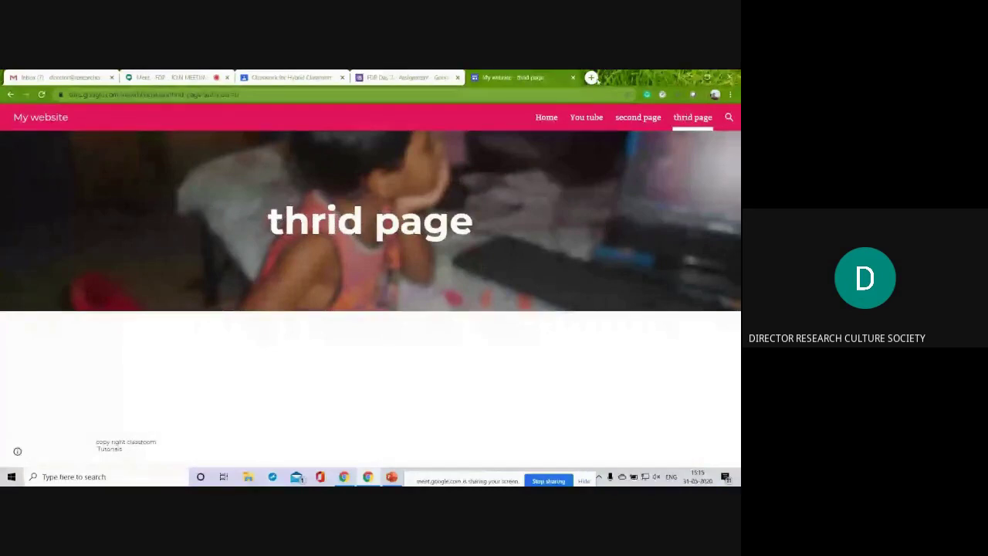
{"action": "left_click", "coordinate": [572, 78]}
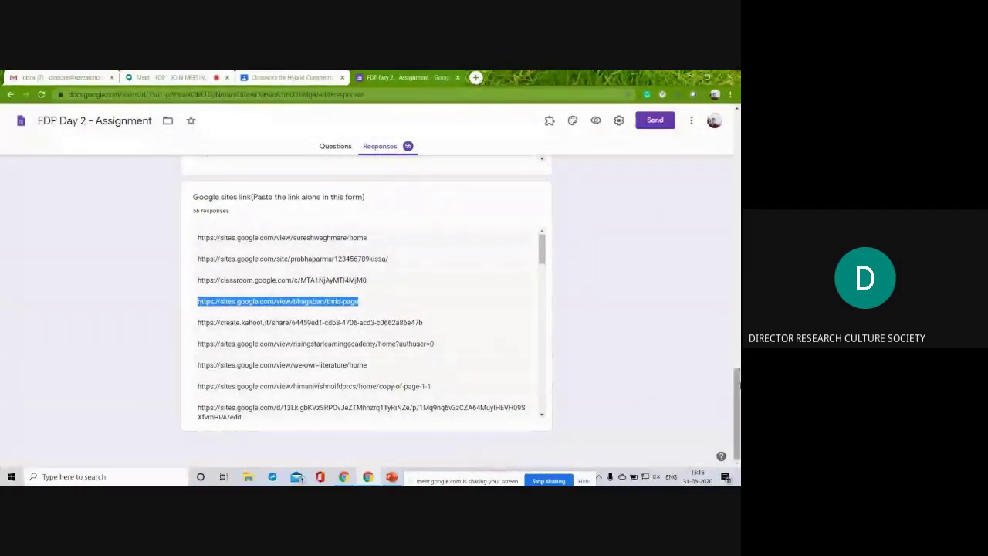
Copy a submitted Wakelet invite link and open it in a new tab
{"action": "left_click_drag", "start_coordinate": [739, 385], "coordinate": [739, 341]}
{"action": "left_click_drag", "start_coordinate": [334, 285], "coordinate": [209, 285]}
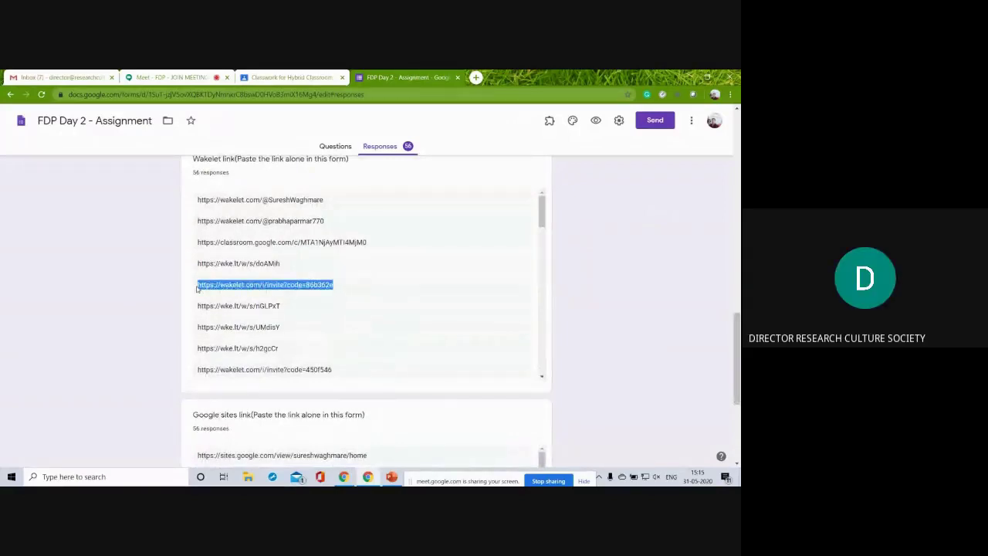
{"action": "key", "text": "ctrl+t"}
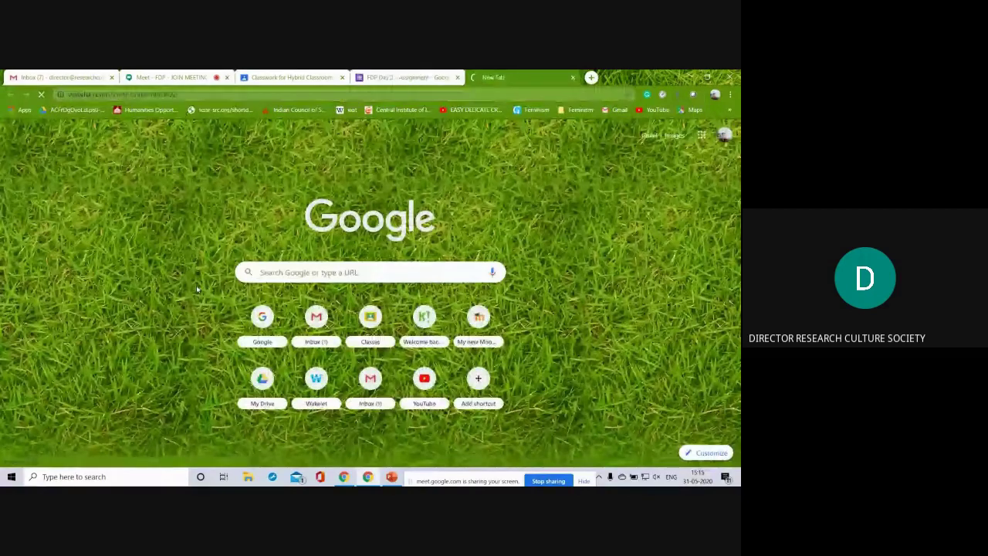
{"action": "left_click", "coordinate": [247, 77]}
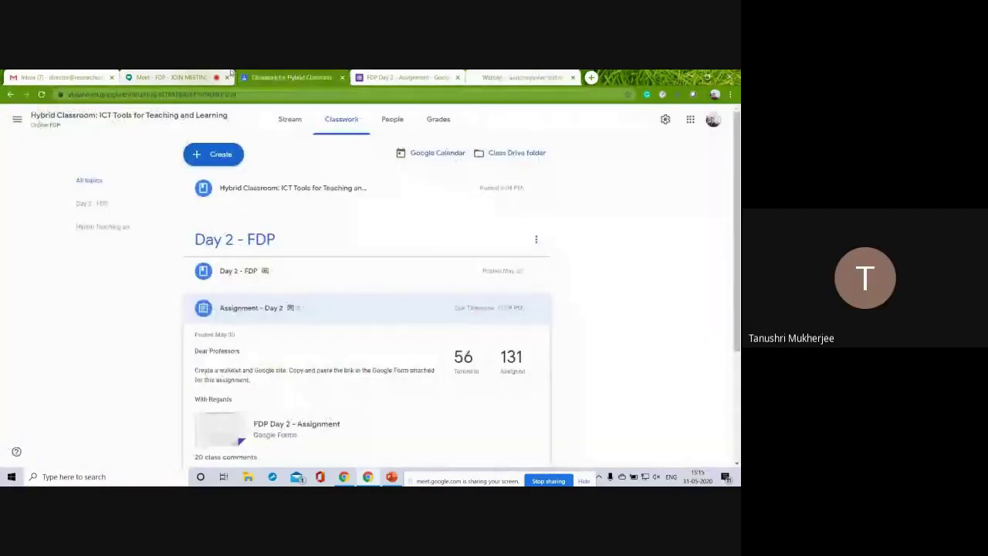
{"action": "left_click", "coordinate": [525, 75]}
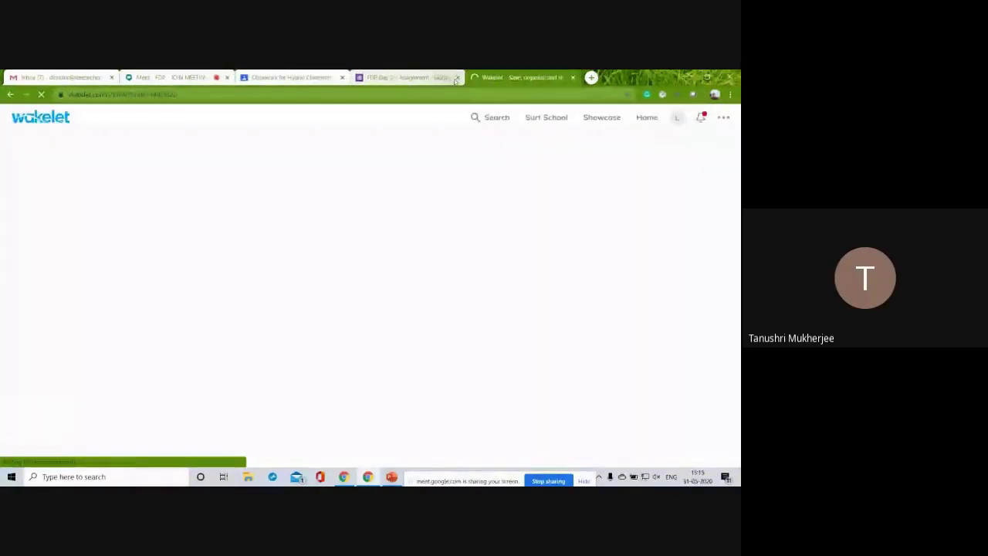
Close the form and Classwork tabs, scroll the INFORMATION TECHNOLOGY collection, then close it
{"action": "middle_click", "coordinate": [375, 75]}
{"action": "left_click", "coordinate": [324, 80]}
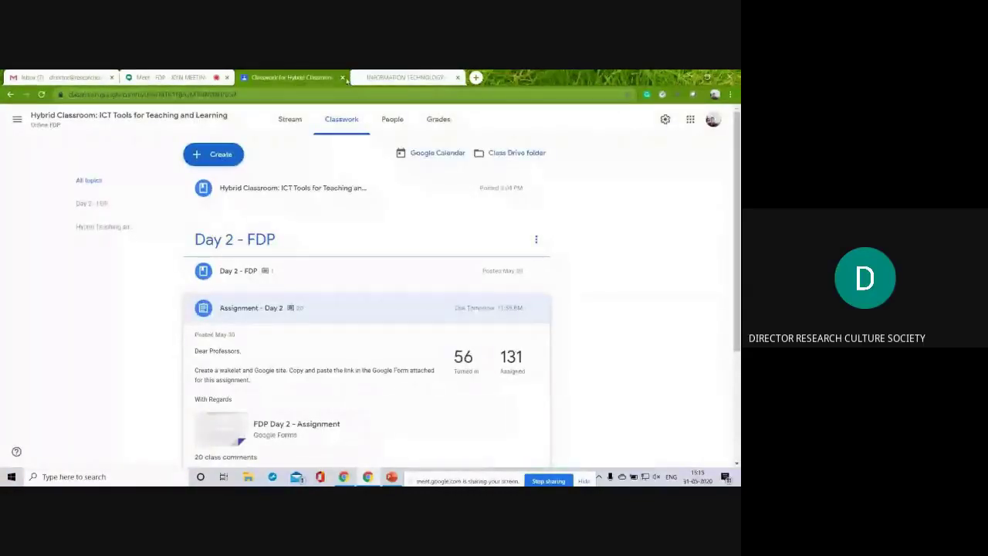
{"action": "left_click", "coordinate": [342, 77]}
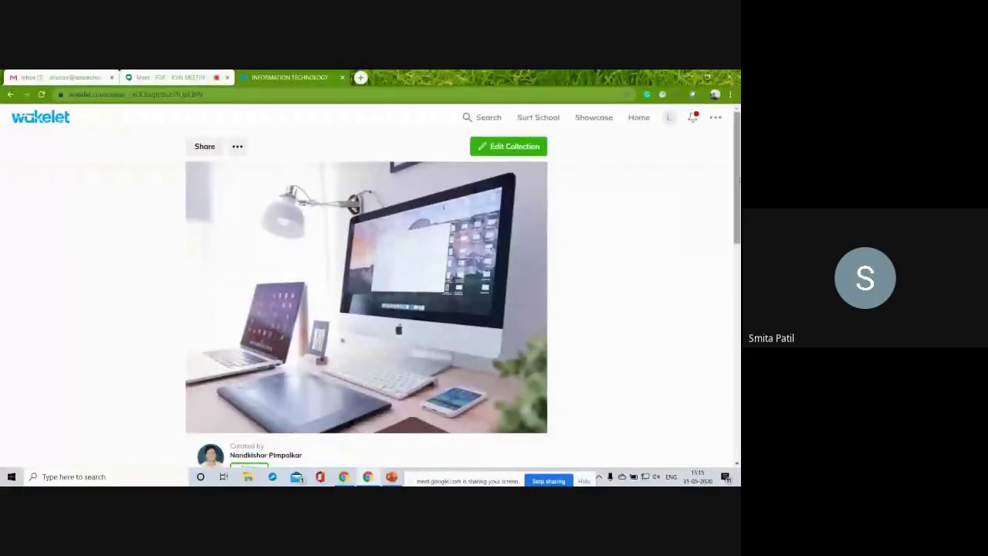
{"action": "scroll", "coordinate": [366, 293], "scroll_direction": "down", "scroll_amount": 1}
{"action": "scroll", "coordinate": [366, 293], "scroll_direction": "down", "scroll_amount": 5}
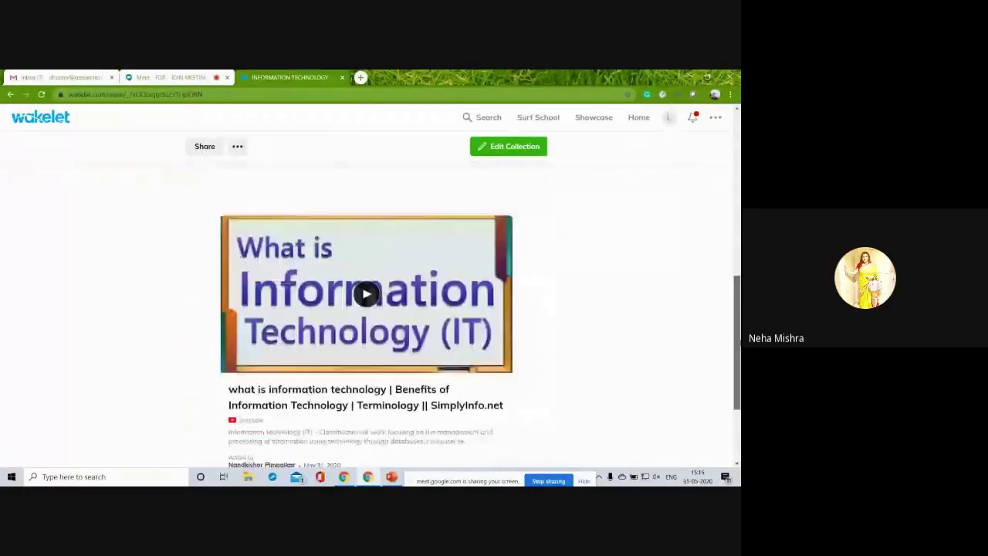
{"action": "scroll", "coordinate": [367, 293], "scroll_direction": "up", "scroll_amount": 7}
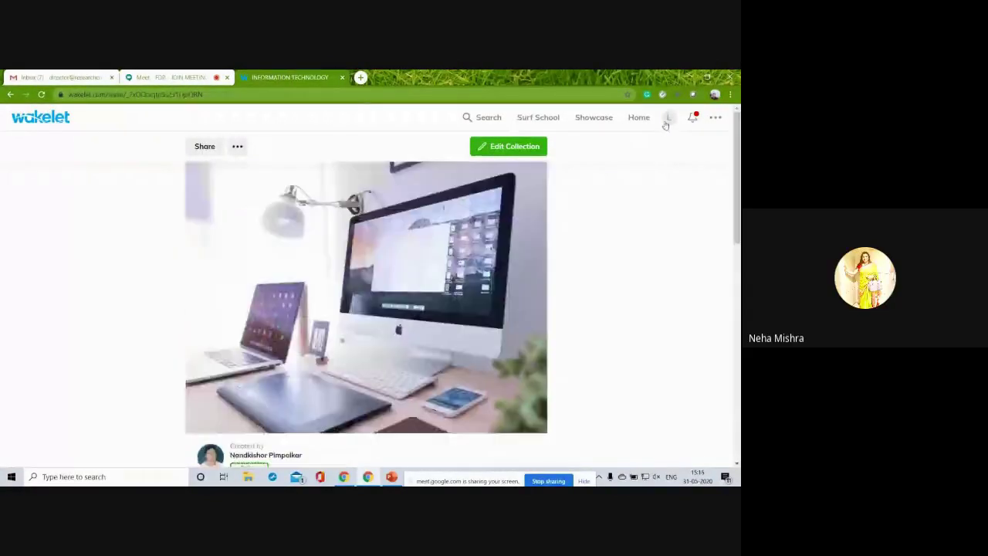
{"action": "left_click", "coordinate": [342, 78]}
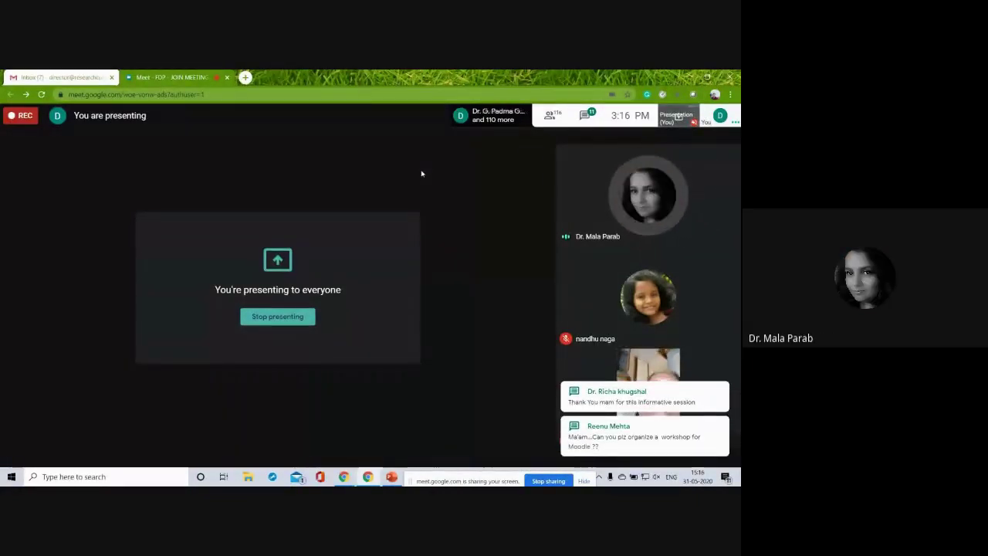
Open the Hybrid Classroom: ICT Tools class in a new tab, display its class code enlarged, then return to Meet
{"action": "key", "text": "ctrl+t"}
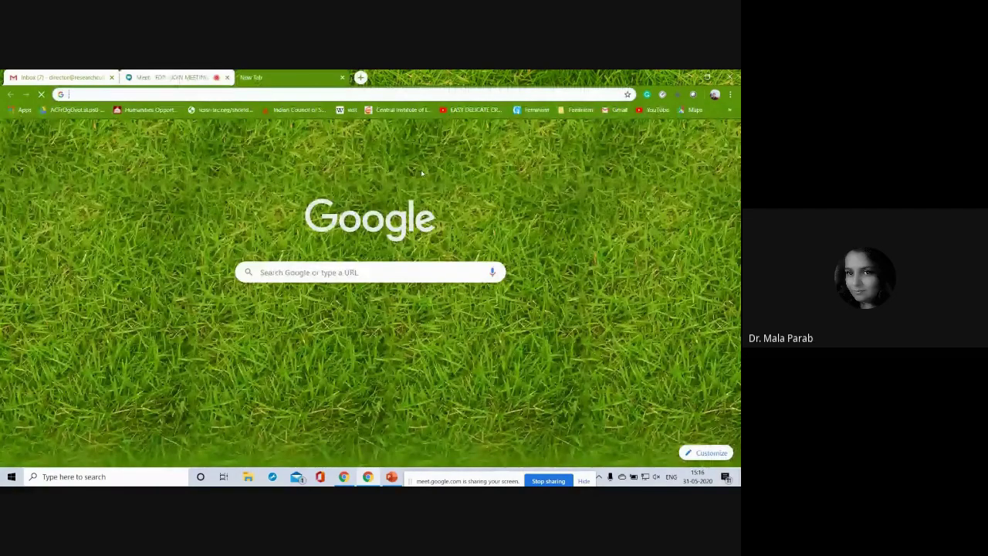
{"action": "type", "text": "classroom.google.com"}
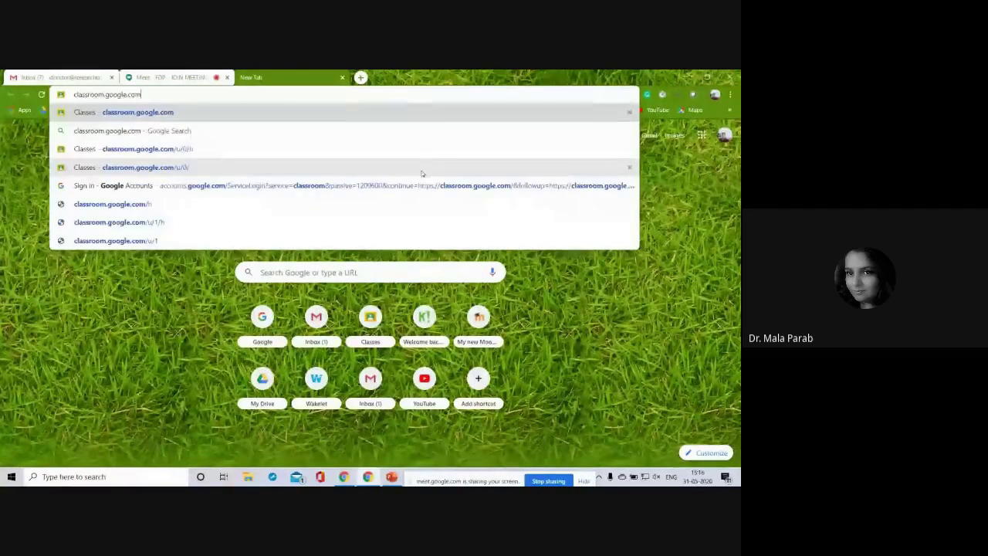
{"action": "key", "text": "Return"}
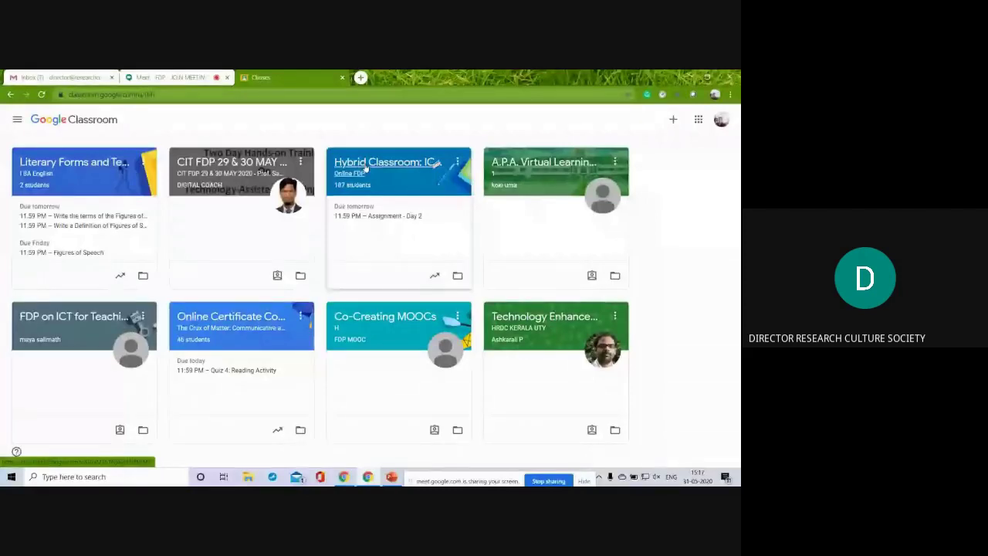
{"action": "left_click", "coordinate": [366, 167]}
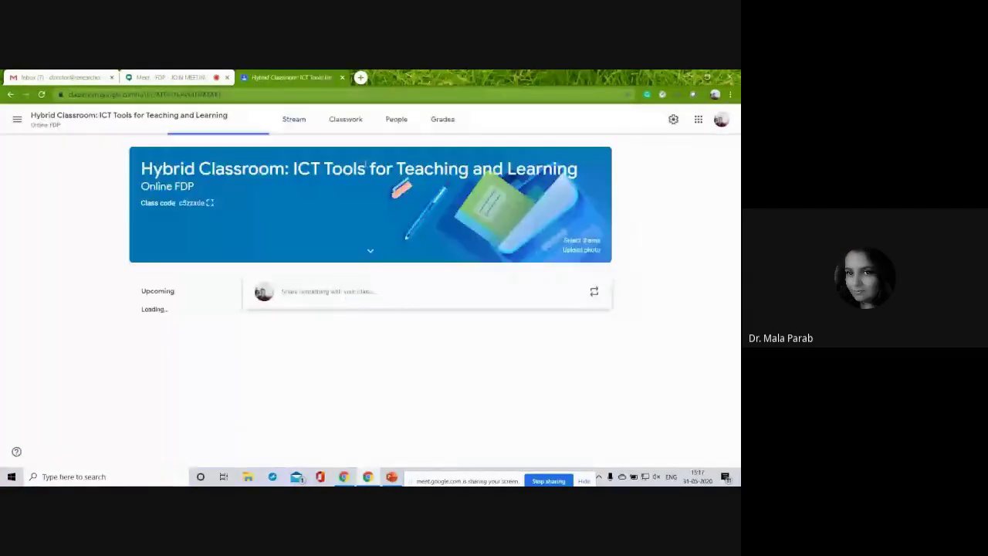
{"action": "left_click", "coordinate": [206, 204]}
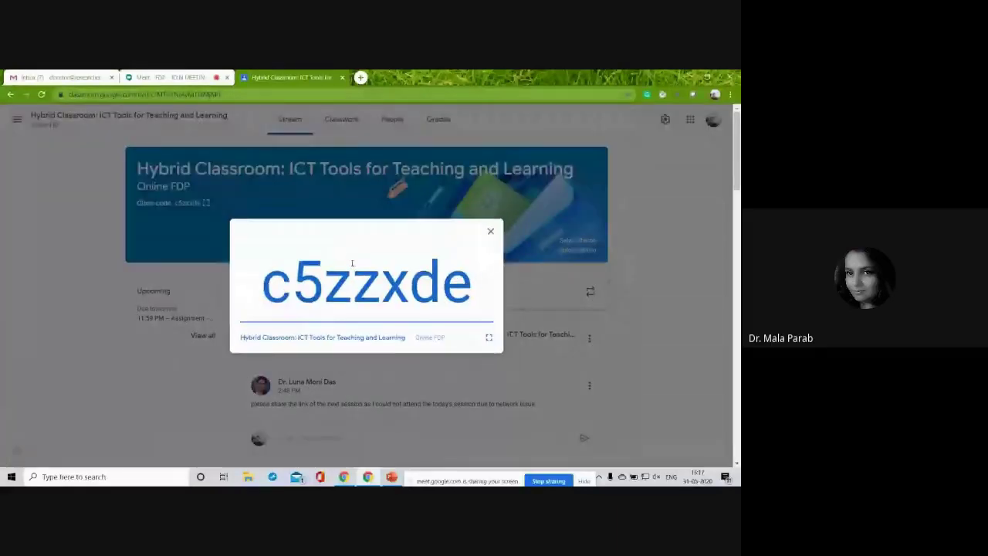
{"action": "key", "text": "Escape"}
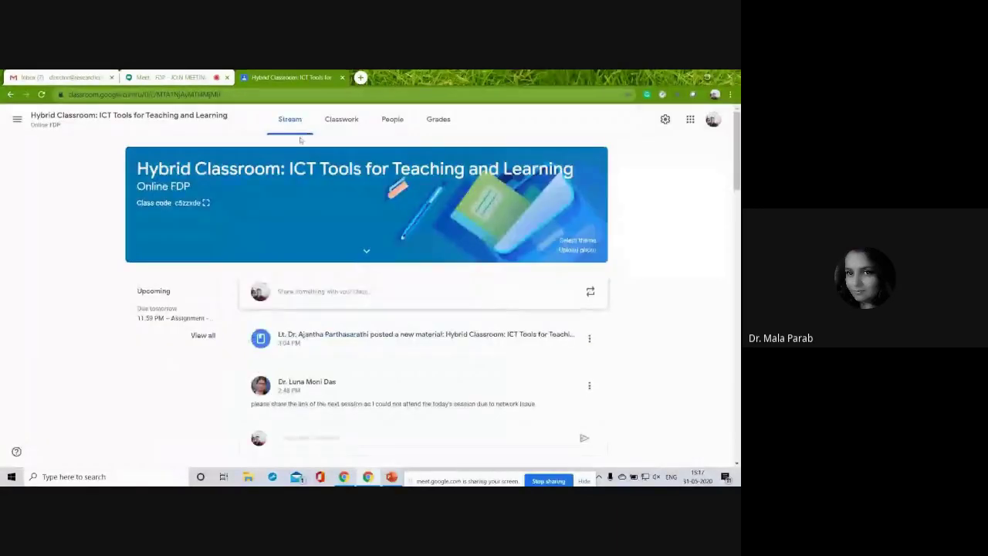
{"action": "left_click", "coordinate": [199, 77]}
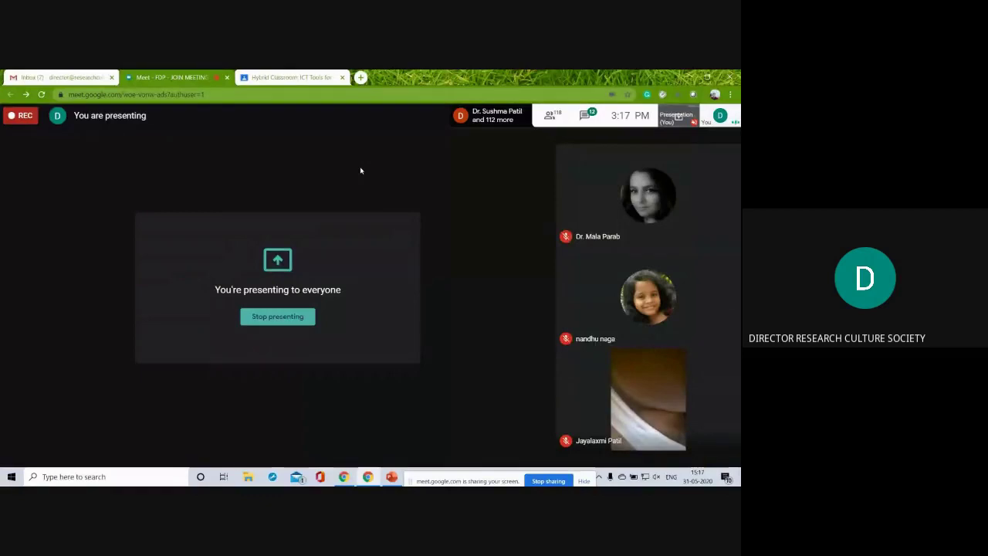
Read the Meet chat, close it, and dismiss the new-mail and presenting notifications
{"action": "left_click", "coordinate": [585, 115]}
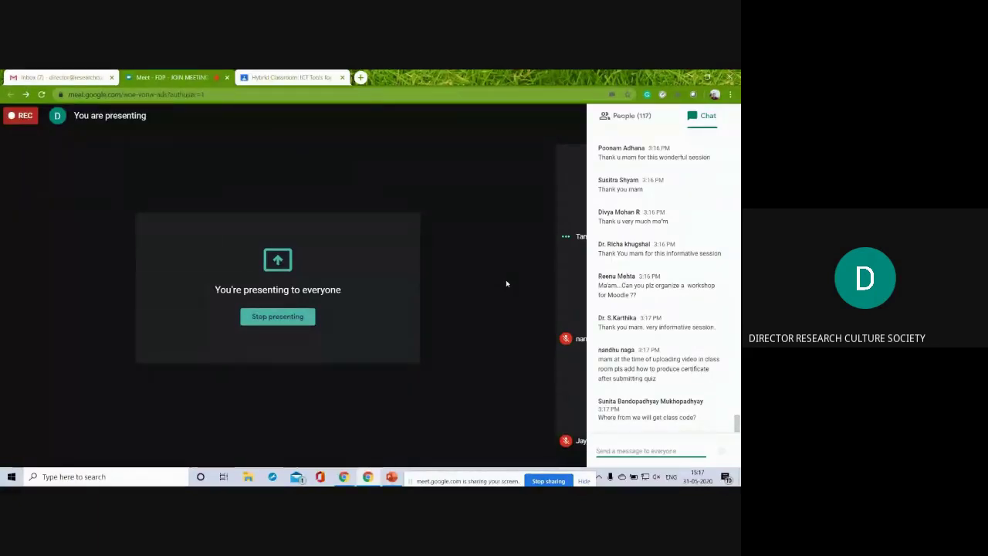
{"action": "left_click", "coordinate": [507, 283]}
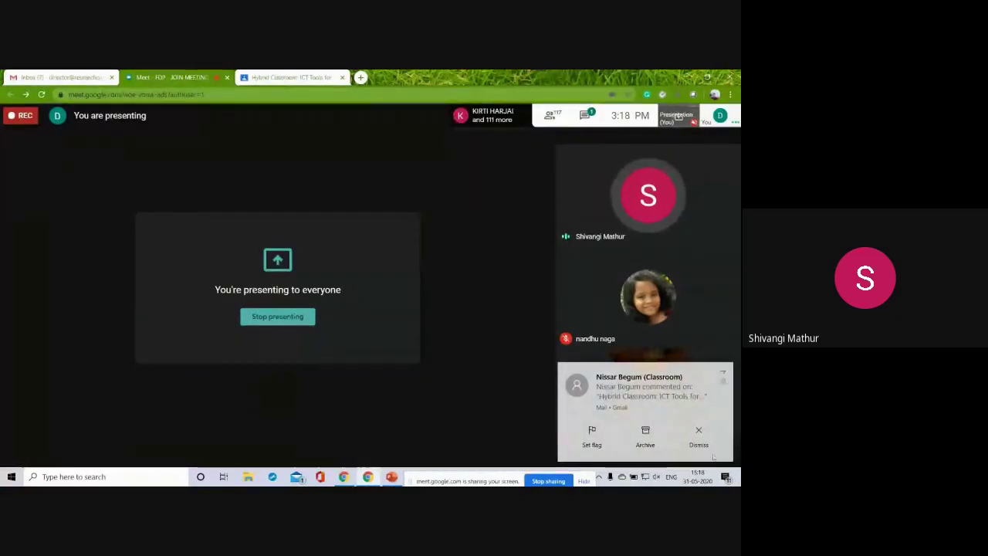
{"action": "left_click", "coordinate": [699, 435]}
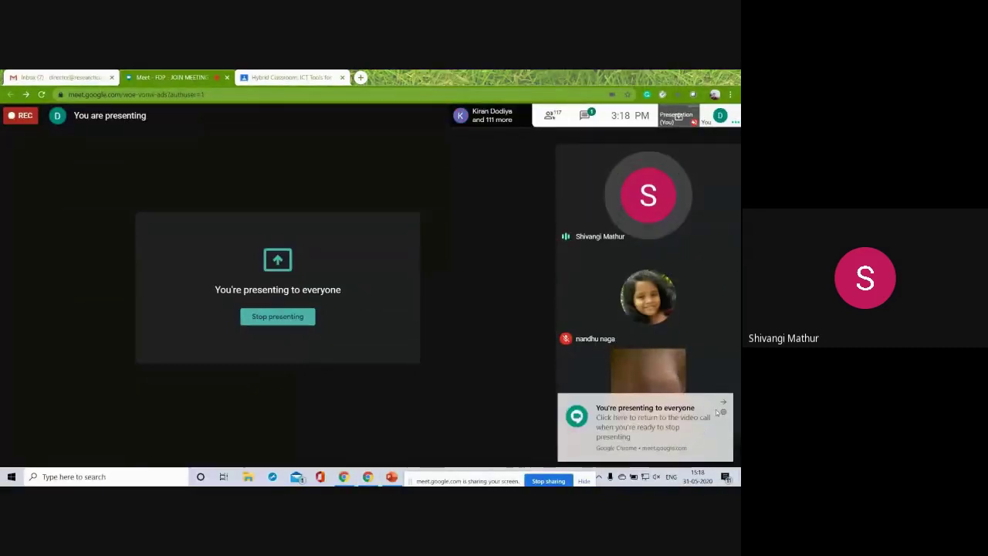
{"action": "left_click", "coordinate": [723, 402]}
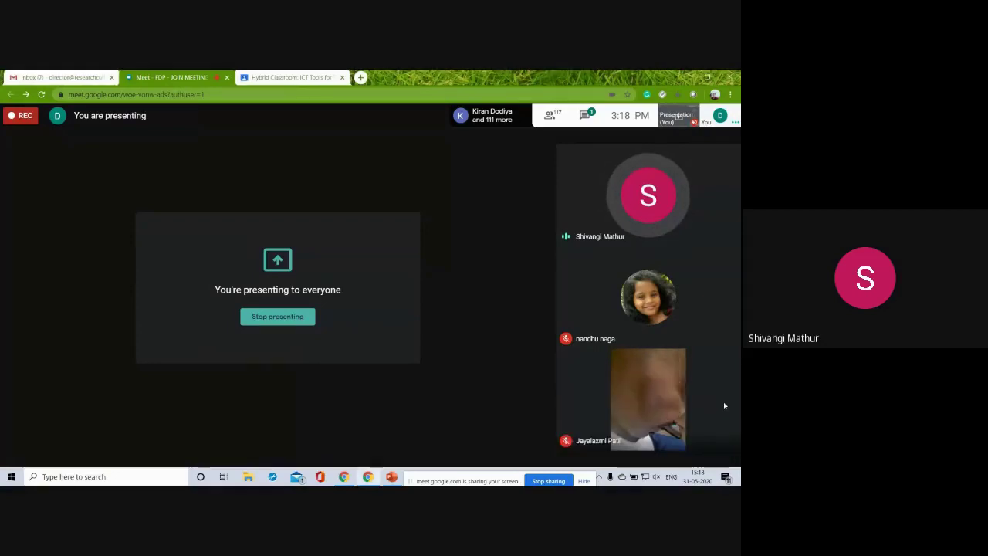